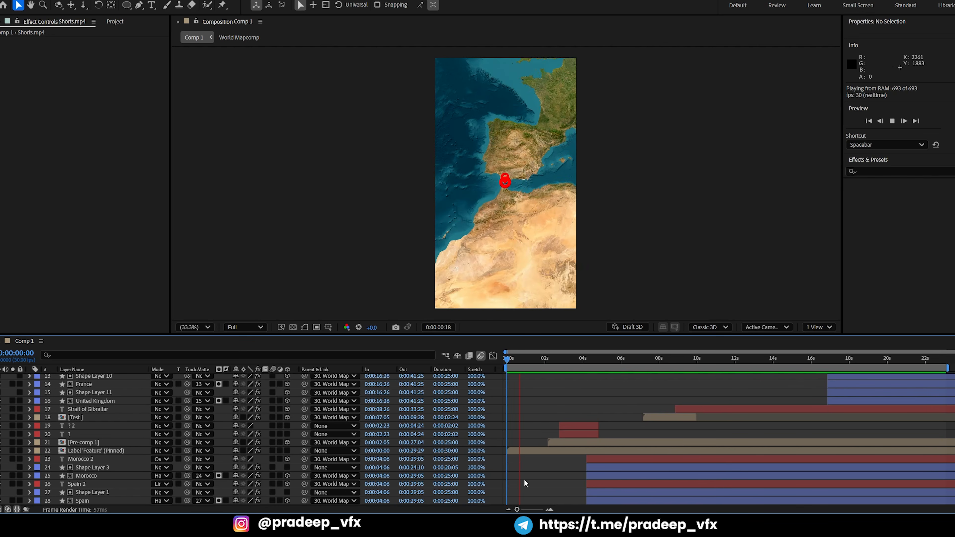
Preview the playback of the finished vertical map animation in Comp 1
key("space")
key("space")
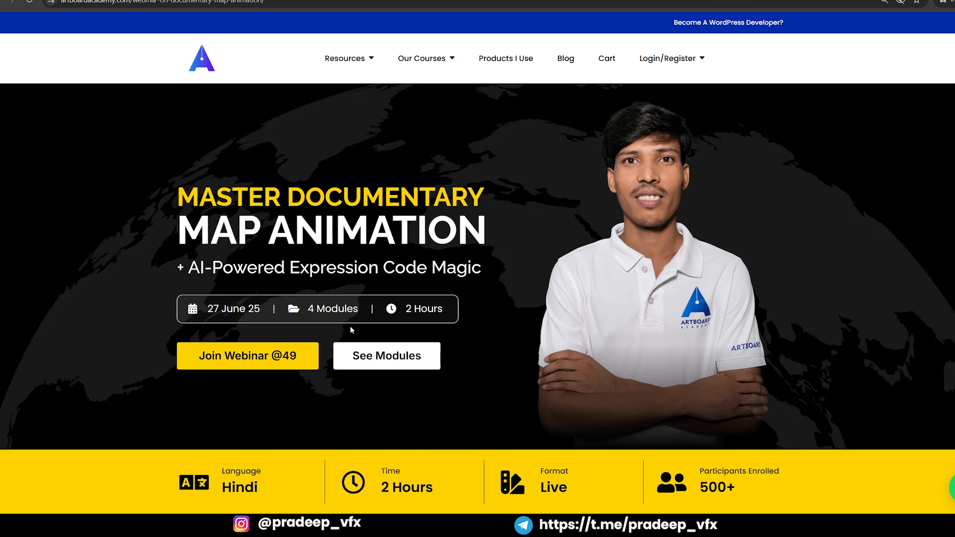
In the web browser, review the documentary map animation webinar page and join the webinar to reach its checkout
scroll(357, 335, "down", 20)
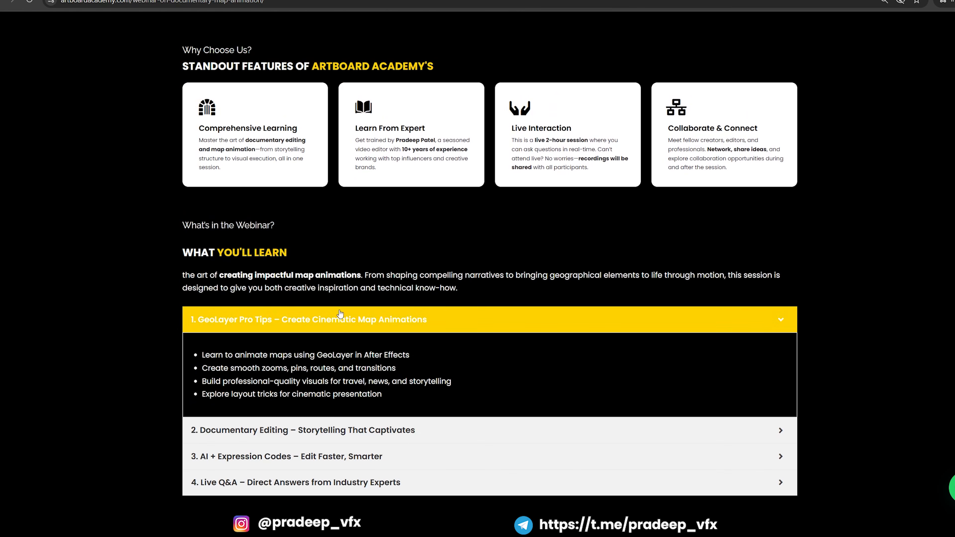
scroll(356, 328, "up", 10)
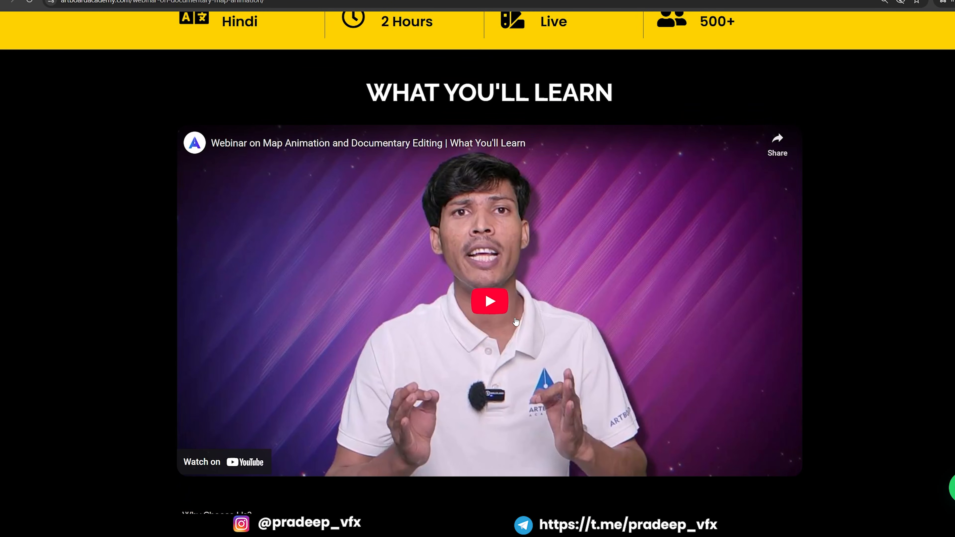
scroll(485, 316, "down", 1)
scroll(484, 316, "up", 15)
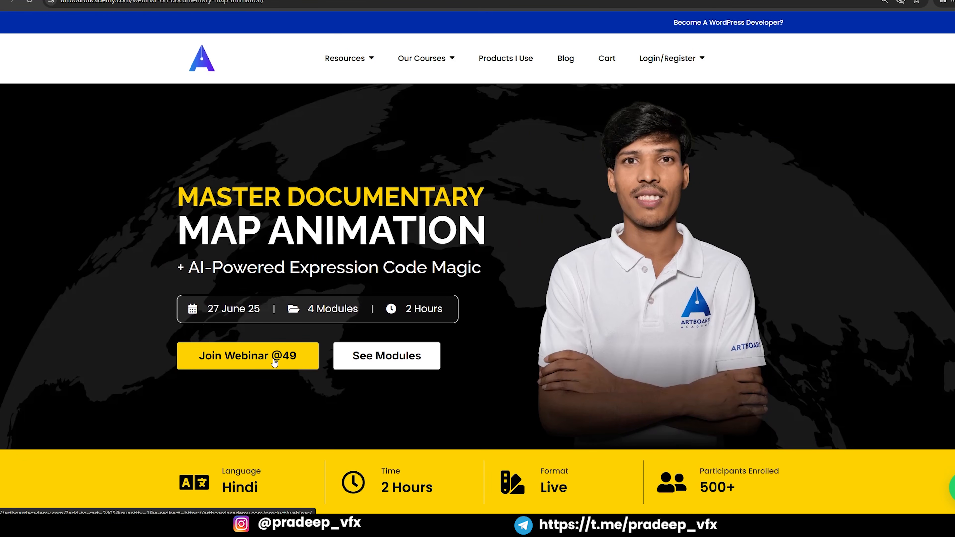
left_click(236, 357)
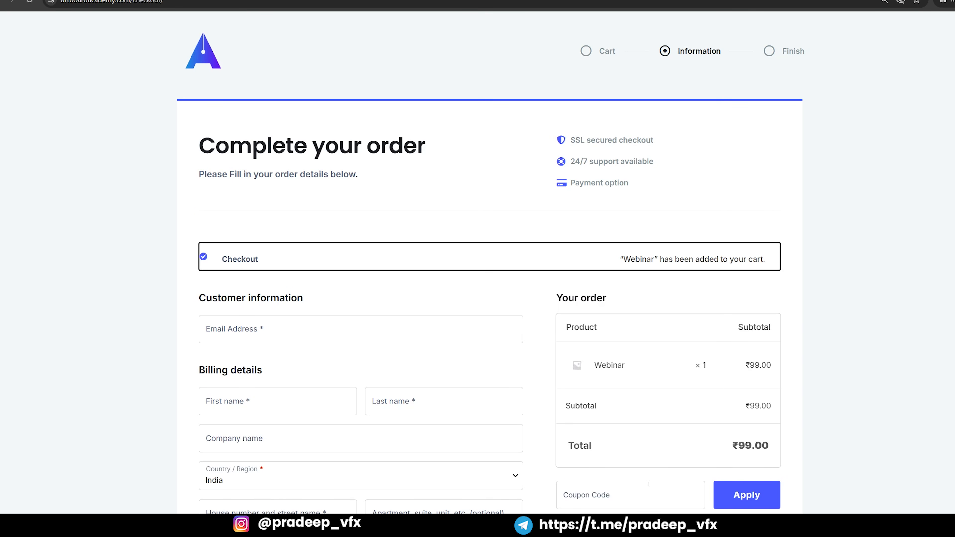
Enter the webinar's coupon code in the order form and apply it to the order
scroll(648, 485, "down", 6)
left_click(608, 256)
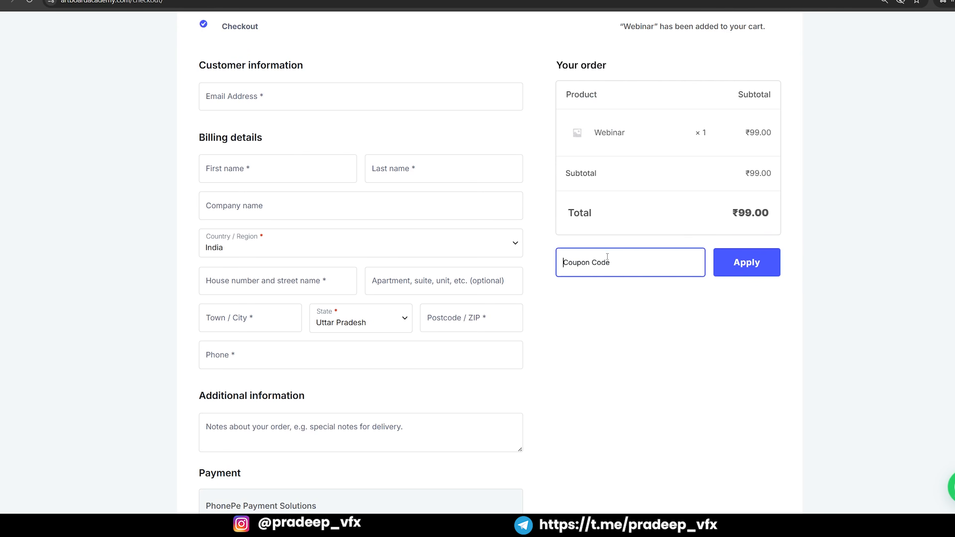
type("Pradeep50")
left_click(744, 265)
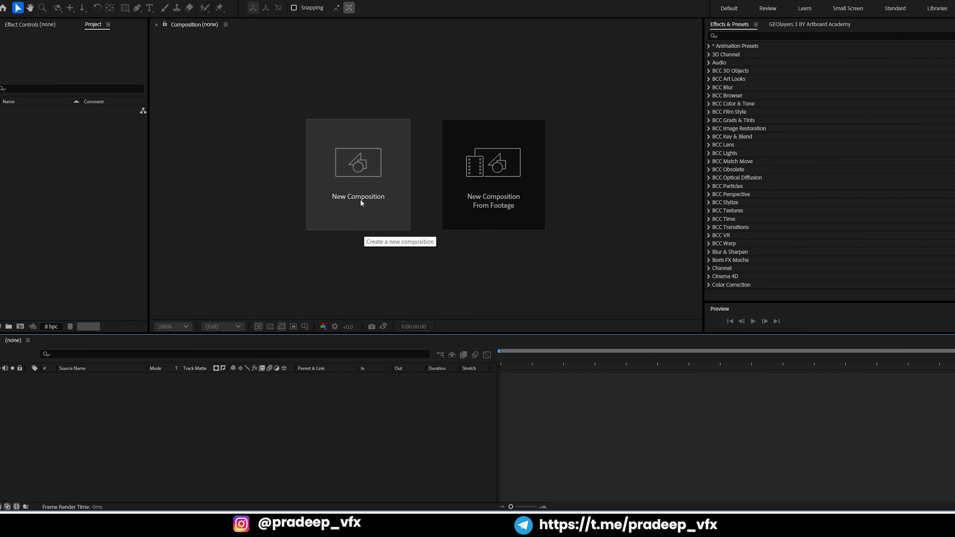
Create a new composition named Comp 1 with the aspect ratio unlocked and a size of 1080 x 1920 px
left_click(355, 180)
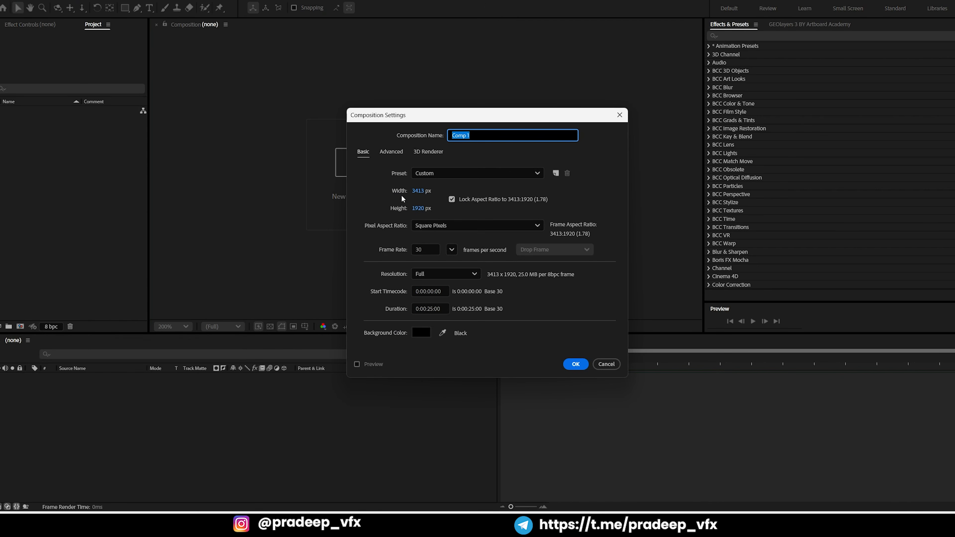
left_click(416, 191)
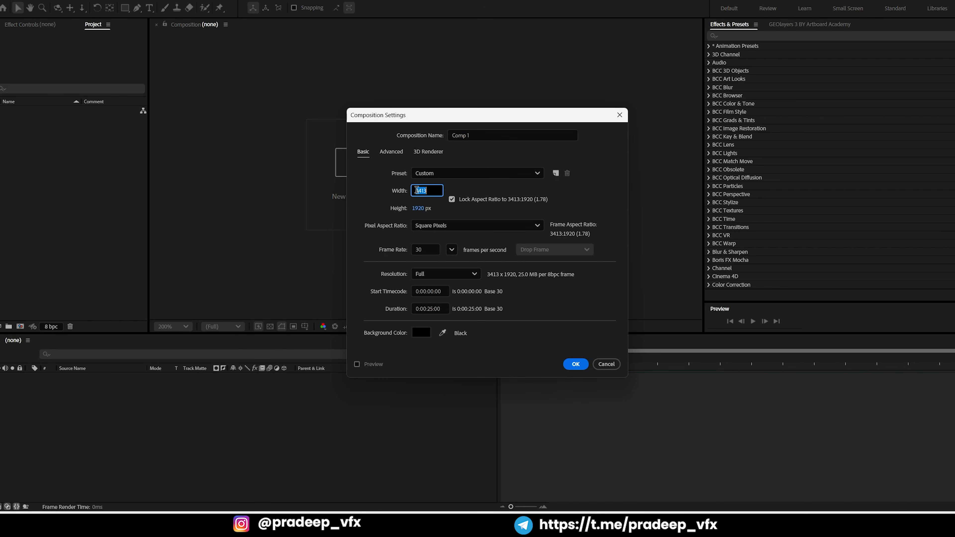
left_click(452, 200)
left_click(418, 193)
type("1080")
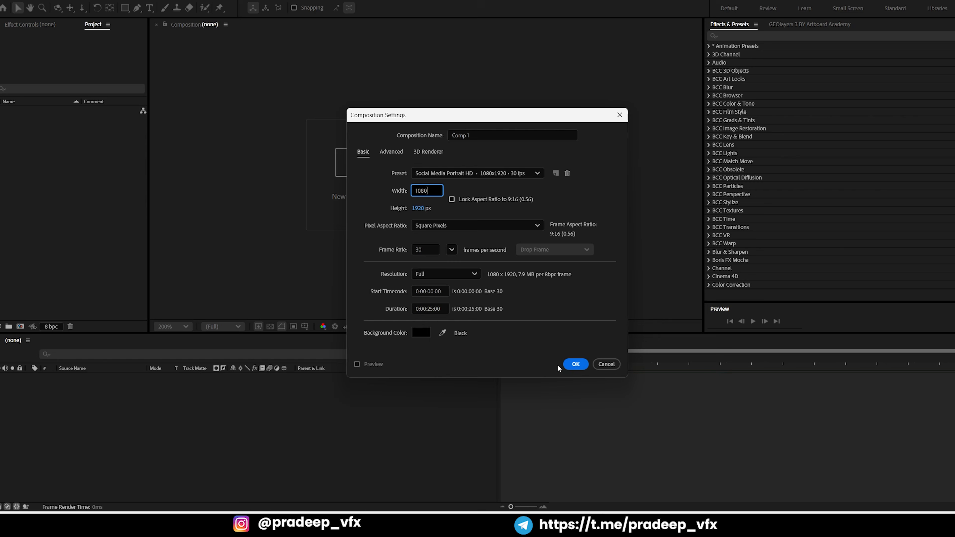
left_click(569, 365)
Import the Shorts video from the Geo Globe folder and add it to Comp 1 as a layer
key("period")
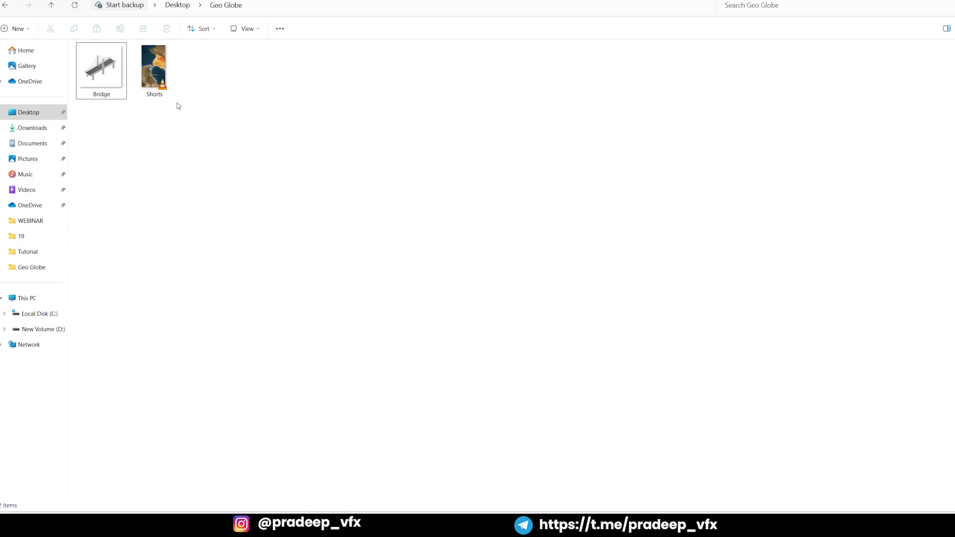
left_click_drag(162, 88, 73, 243)
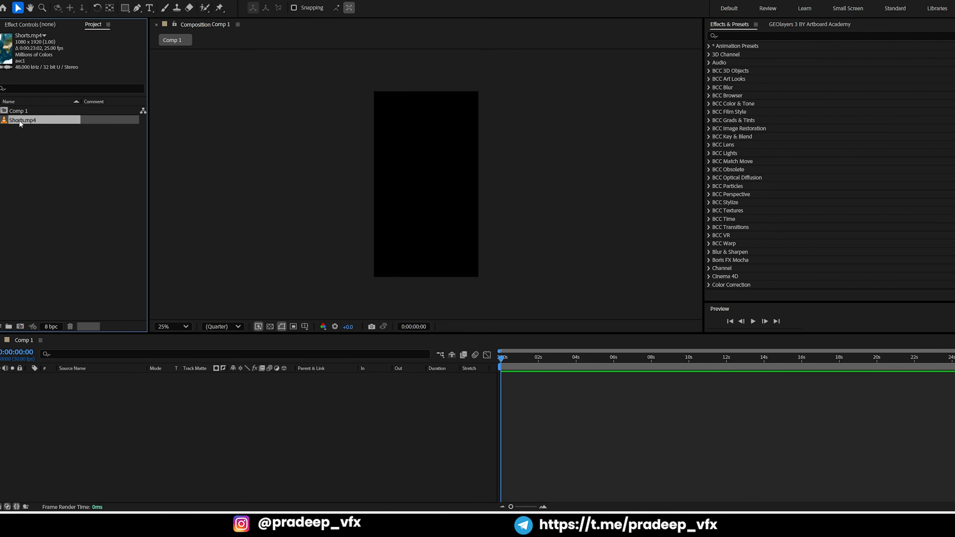
double_click(113, 120)
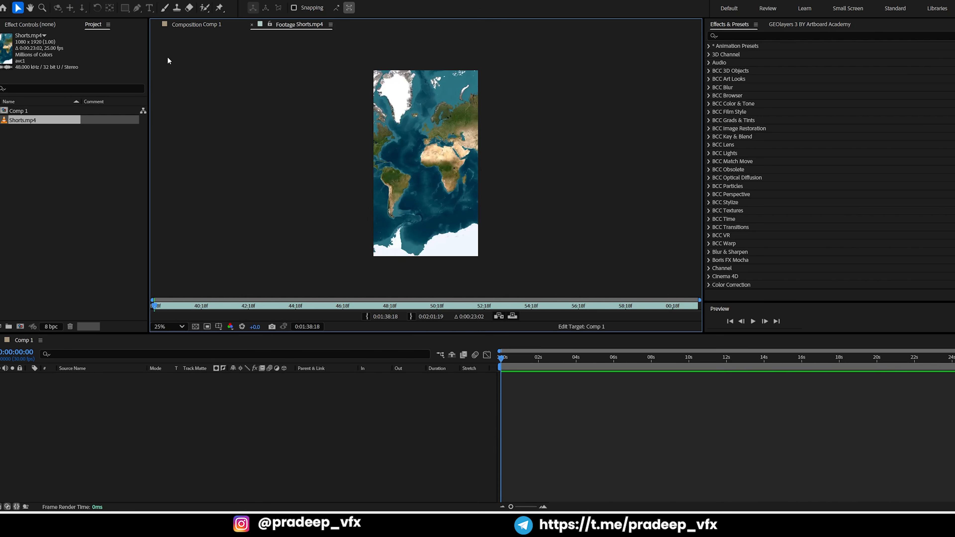
left_click(190, 25)
left_click_drag(21, 120, 83, 384)
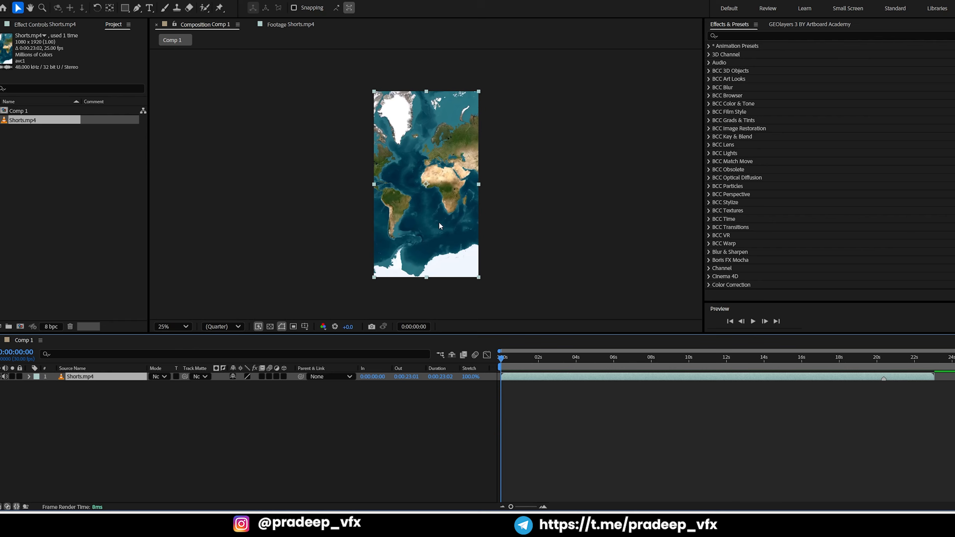
key("period")
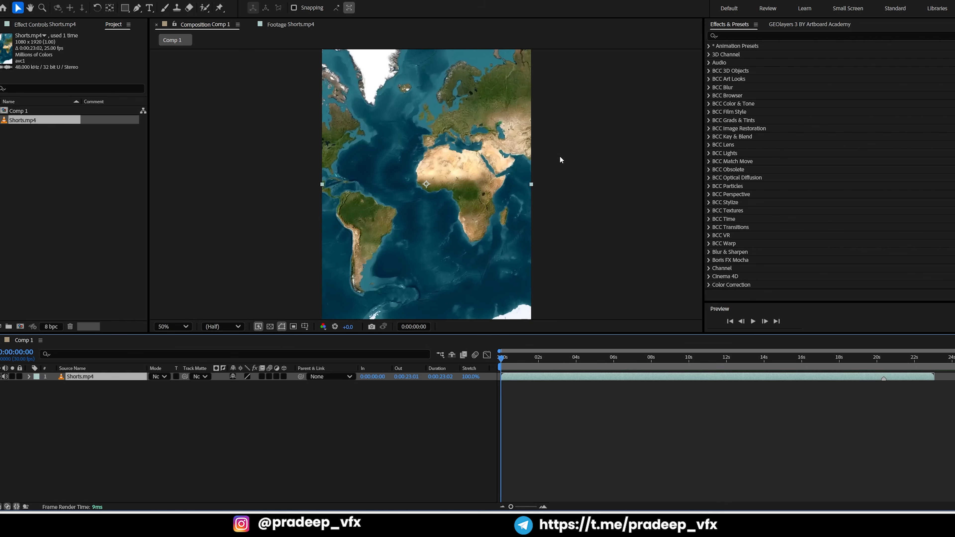
Show the GEOlayers 3 extension and dismiss its startup project list to reach the map view
left_click(785, 25)
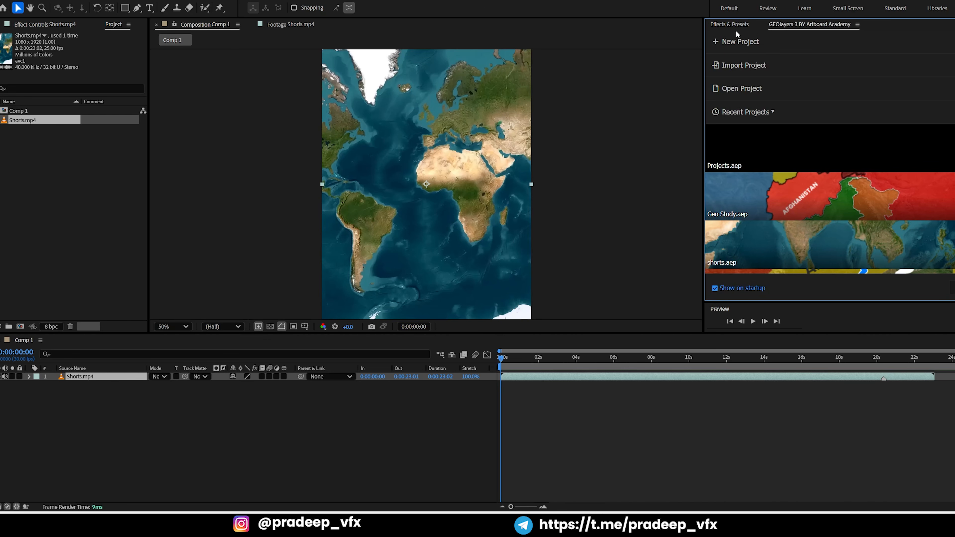
left_click(199, 1)
mouse_move(198, 43)
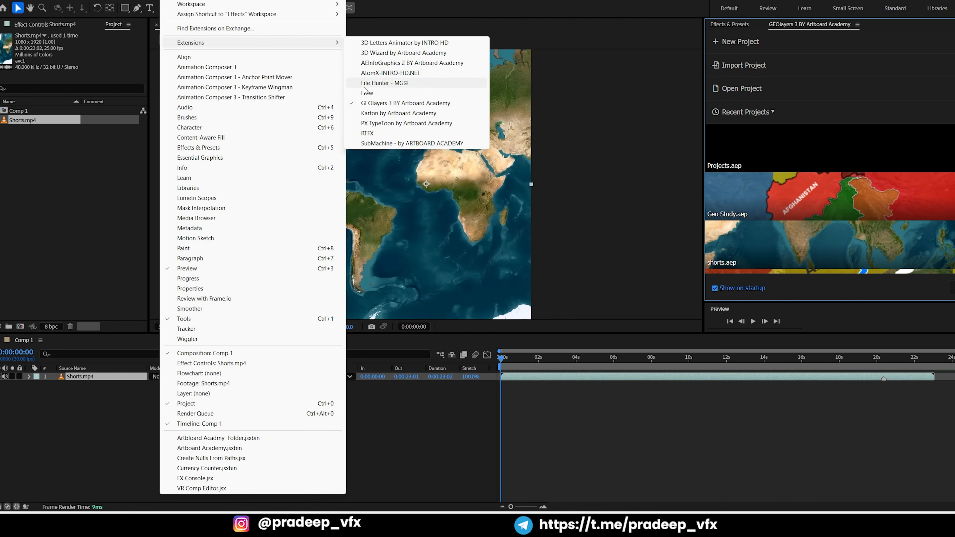
left_click(666, 141)
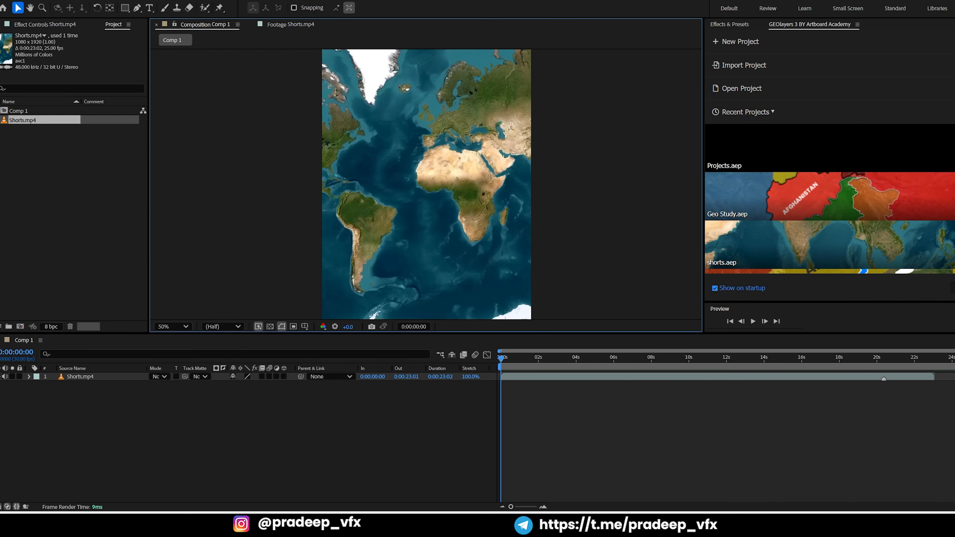
left_click(953, 288)
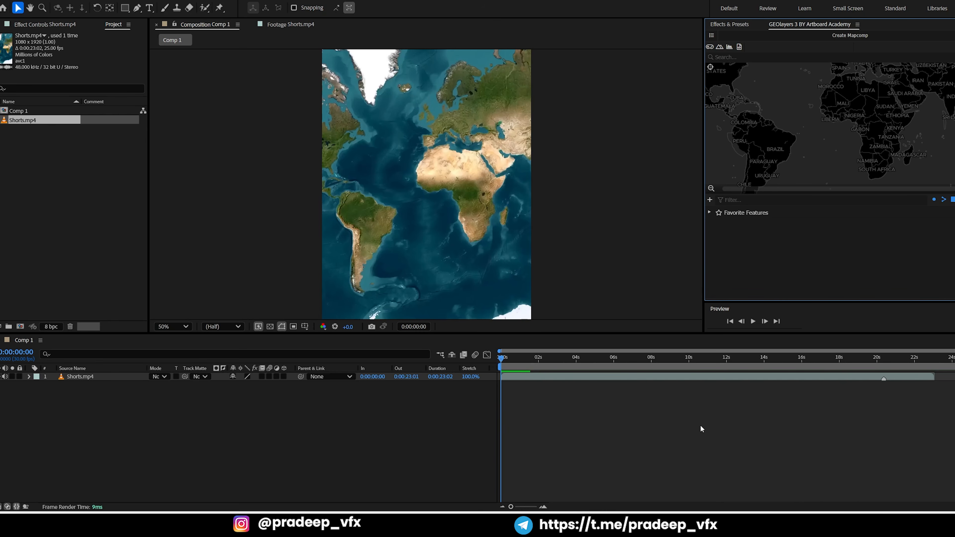
Create a 25-second, 30 fps World Mapcomp at 1080 x 1920 px using ESRI World Imagery, and dismiss the hints
left_click(844, 36)
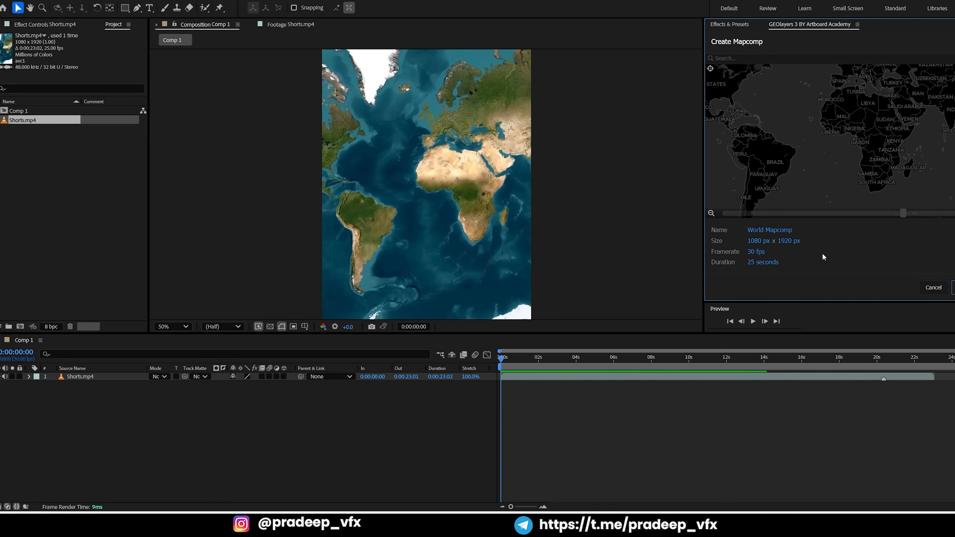
left_click(954, 288)
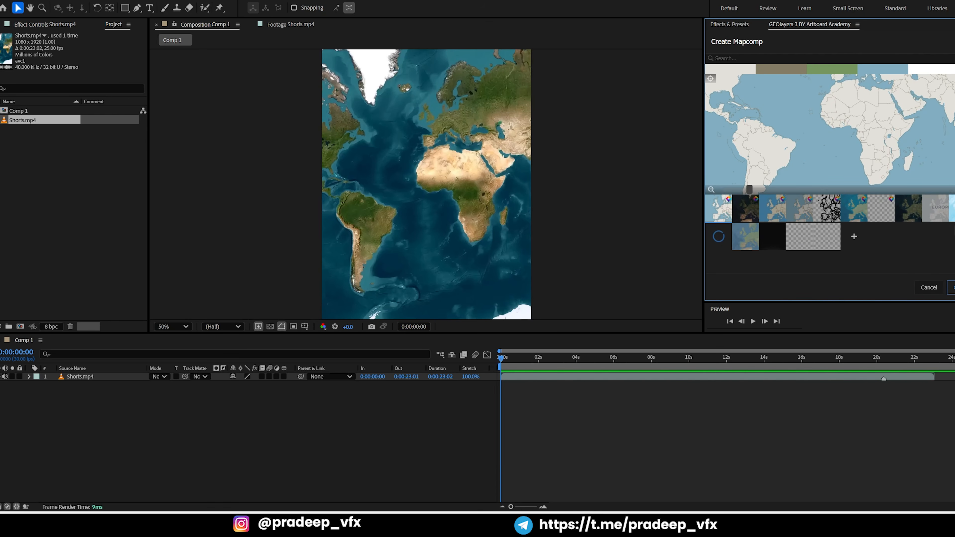
double_click(953, 208)
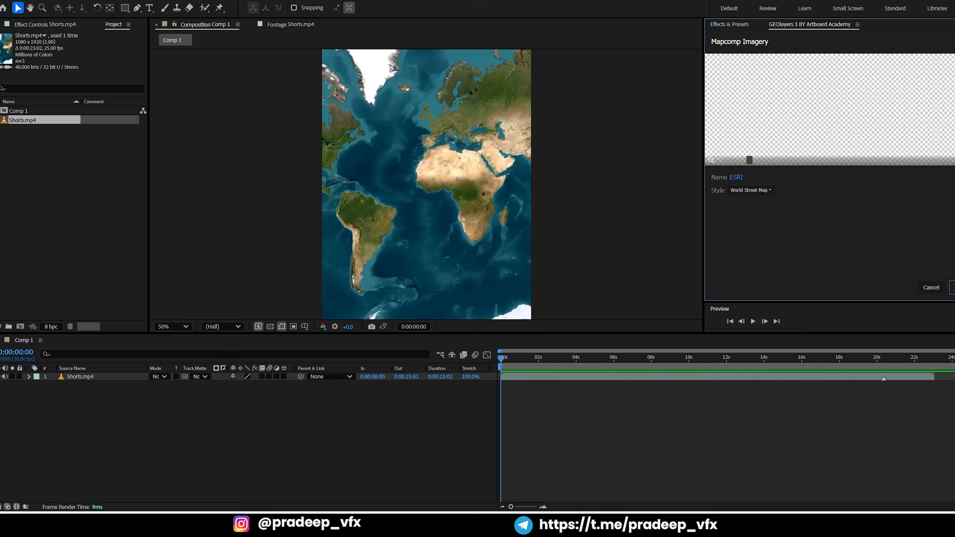
left_click(759, 191)
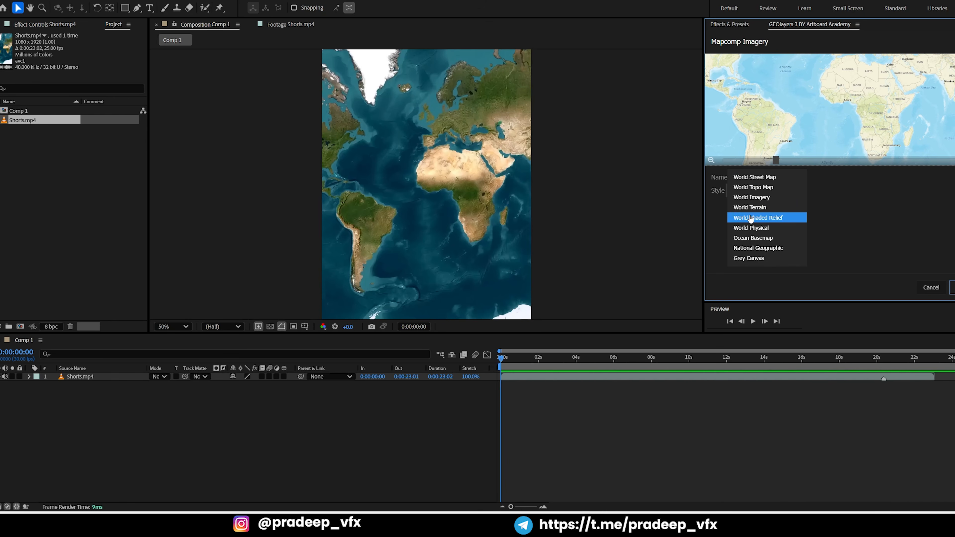
left_click(766, 199)
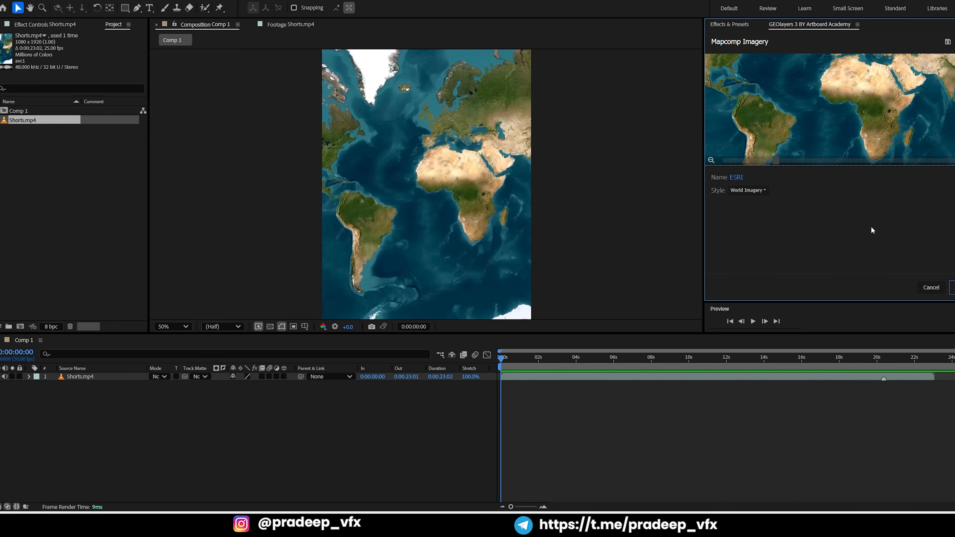
left_click(951, 288)
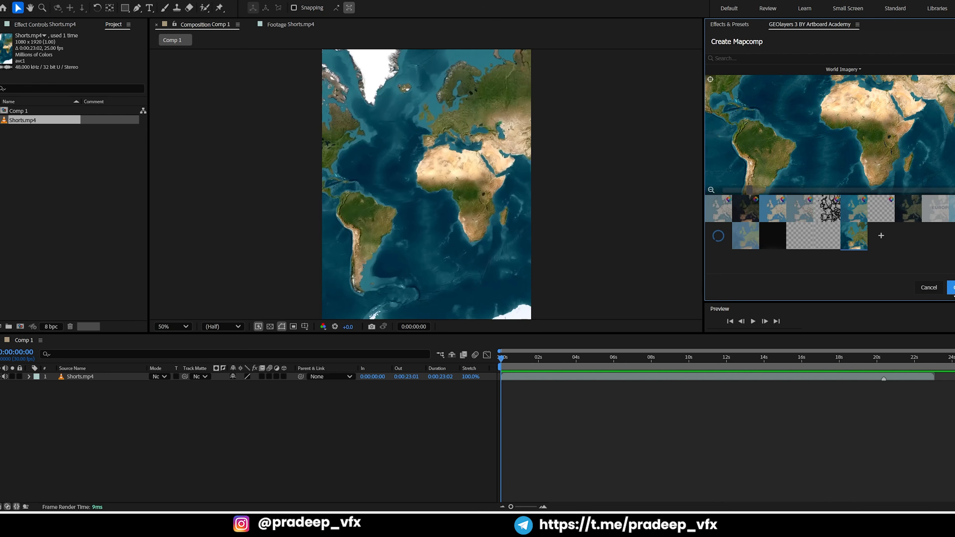
left_click(952, 288)
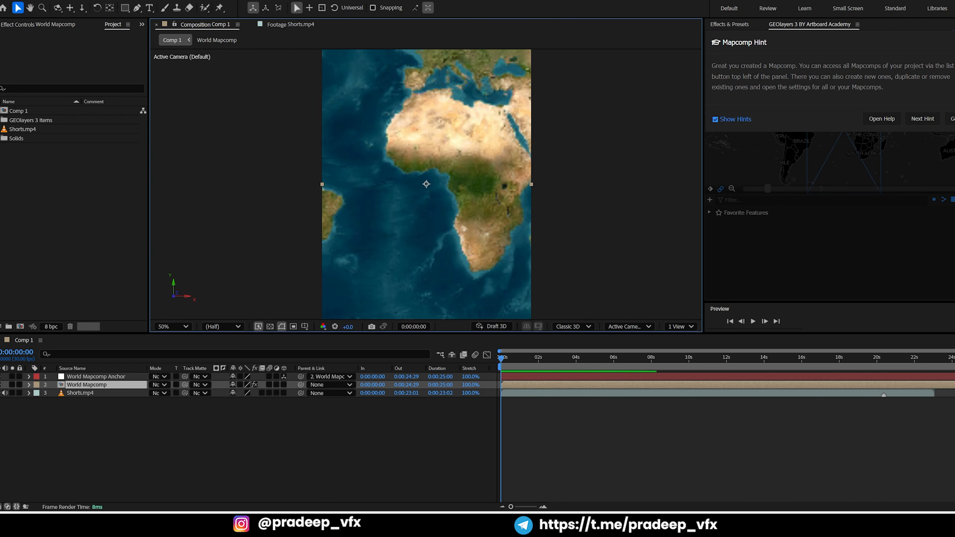
left_click(952, 118)
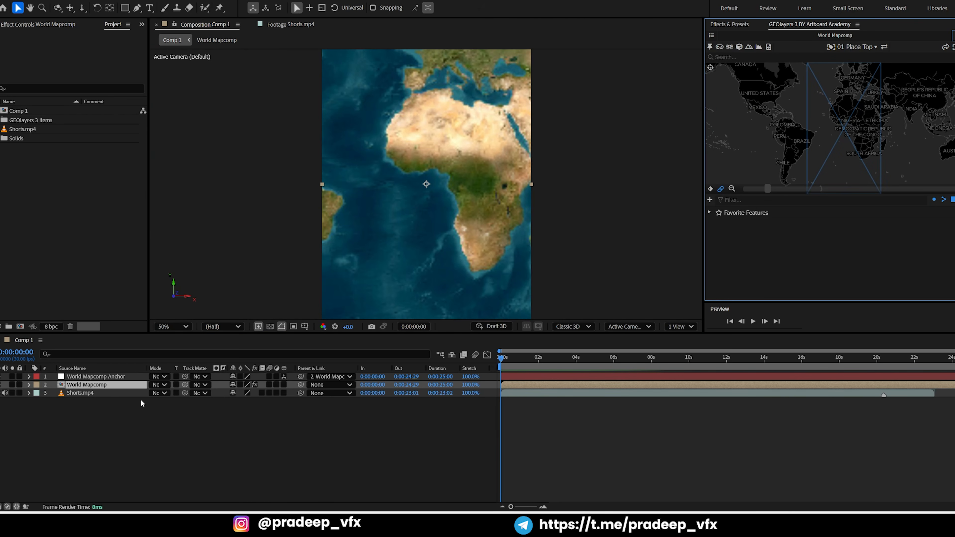
Play the Shorts.mp4 reference layer as far as the location pin shot, and return to Comp 1
double_click(84, 393)
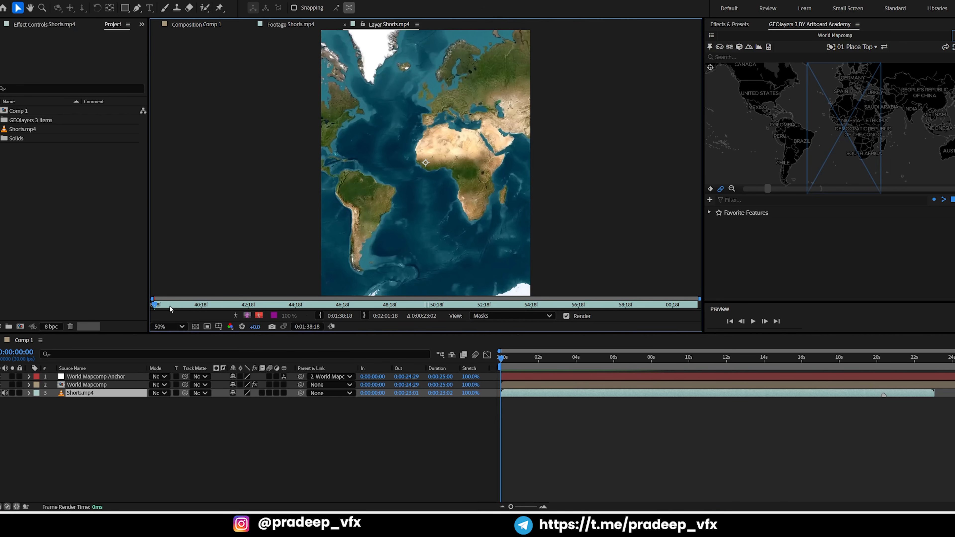
key("space")
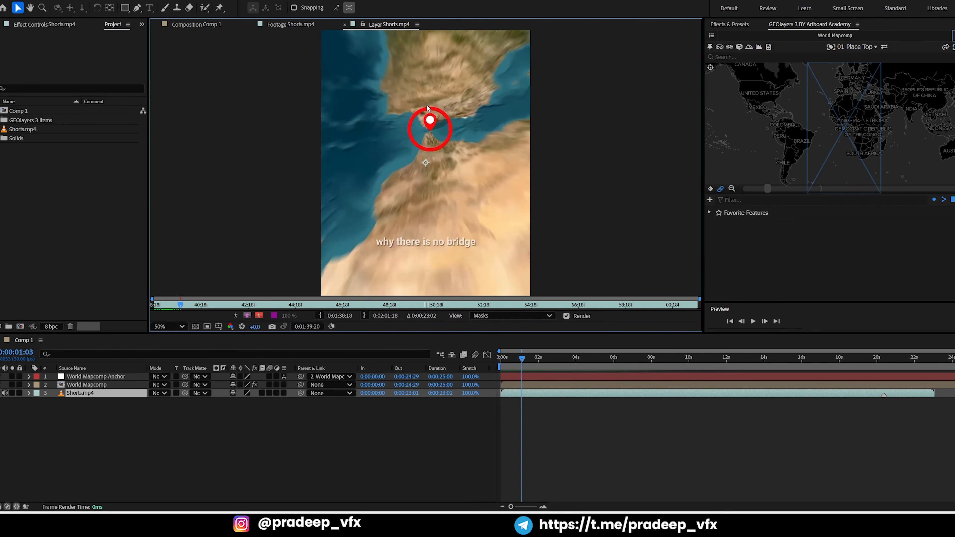
left_click(226, 417)
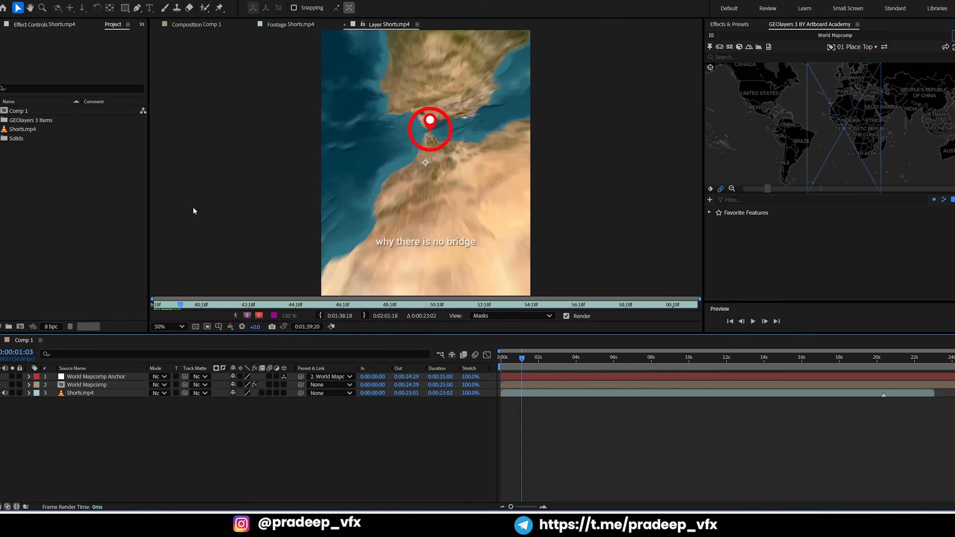
left_click(183, 26)
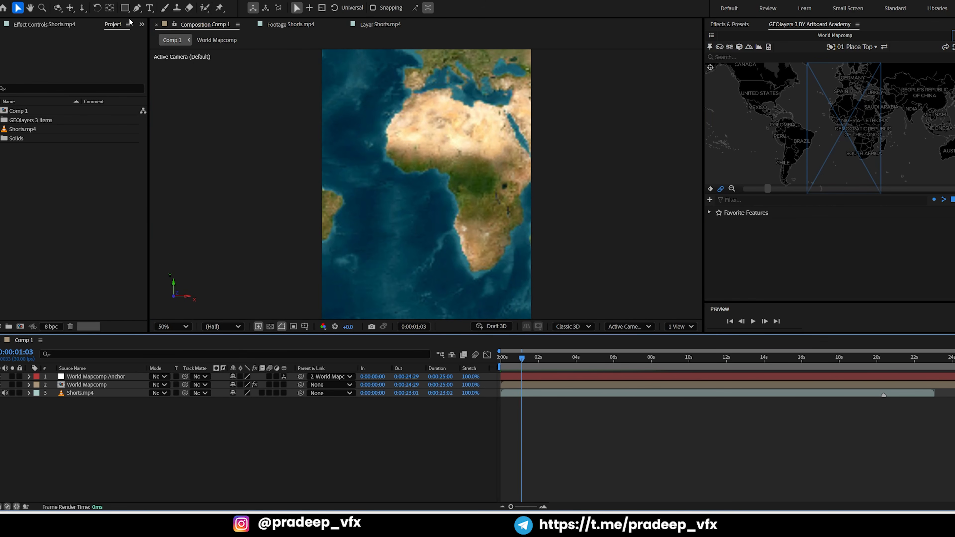
Draw a red-filled circle over the map with the Ellipse tool and centre it in the composition
left_click(125, 7)
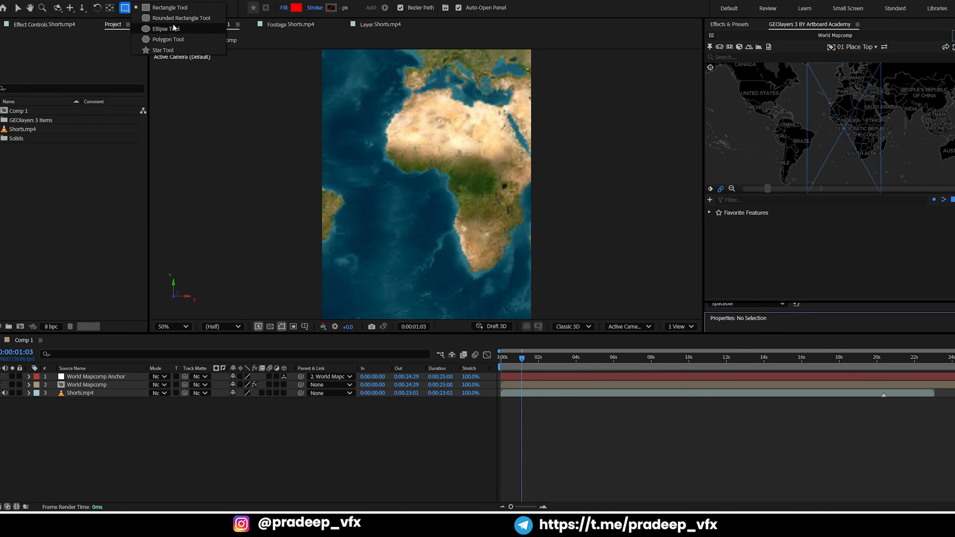
left_click(174, 29)
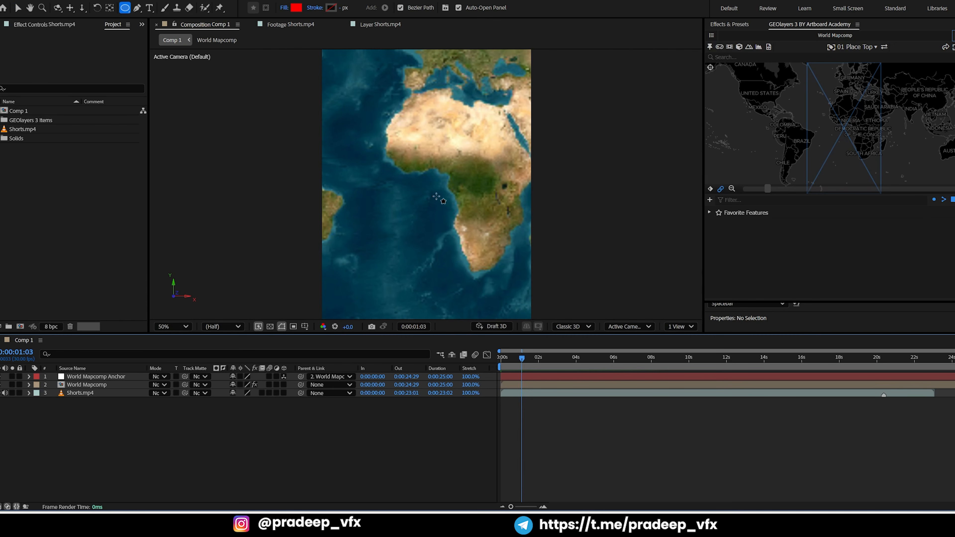
left_click_drag(447, 199, 456, 207)
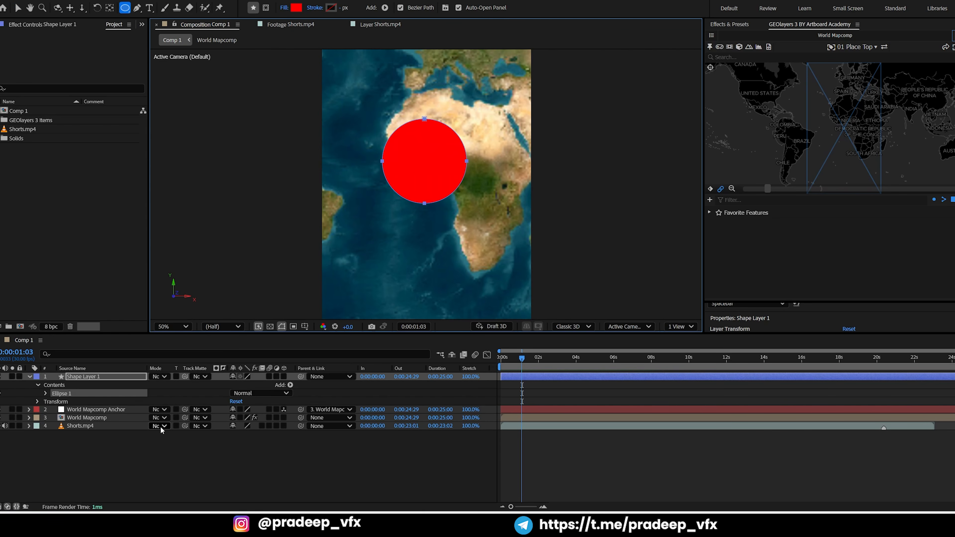
key("ctrl+Home")
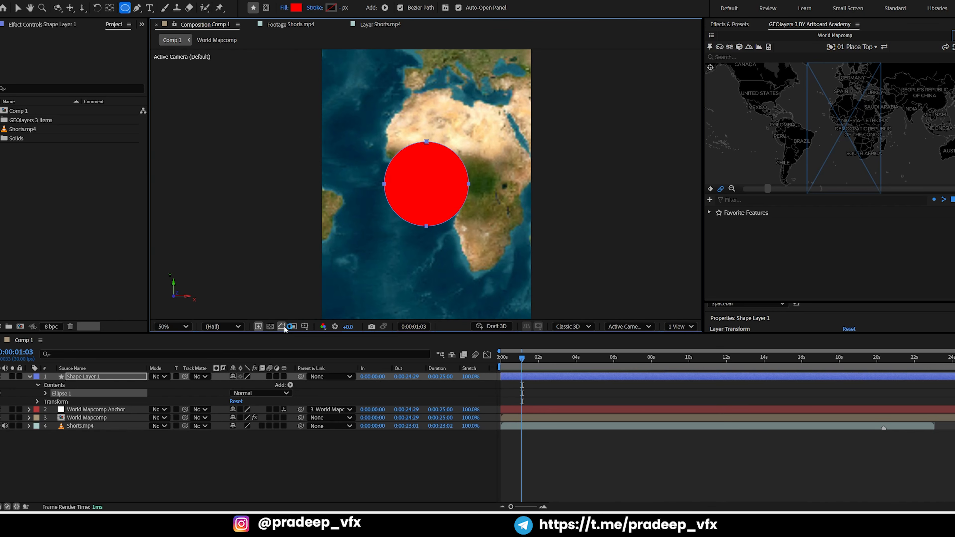
Keyframe the circle's scale from 0% at 0:00:00:00 to 100% at 0:00:01:03
left_click(294, 326)
key("s")
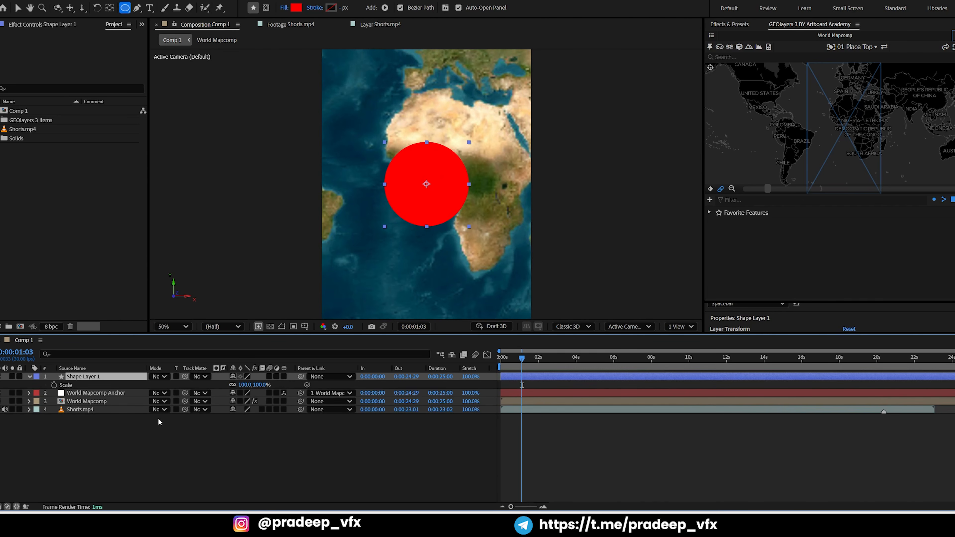
left_click(54, 385)
left_click_drag(522, 366, 502, 367)
left_click(244, 385)
type("00")
key("Return")
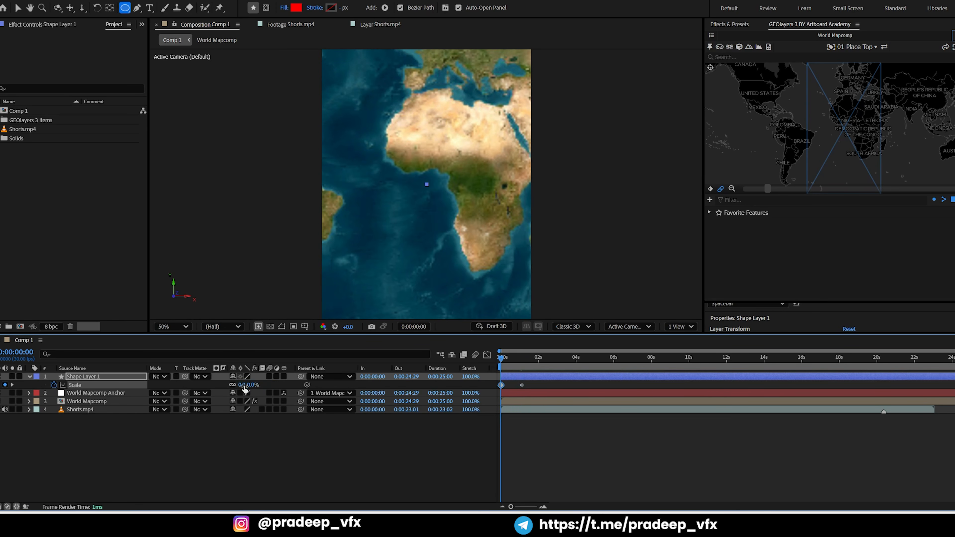
Preview the circle's growth and apply Easy Ease to both of its scale keyframes
key("space")
key("space")
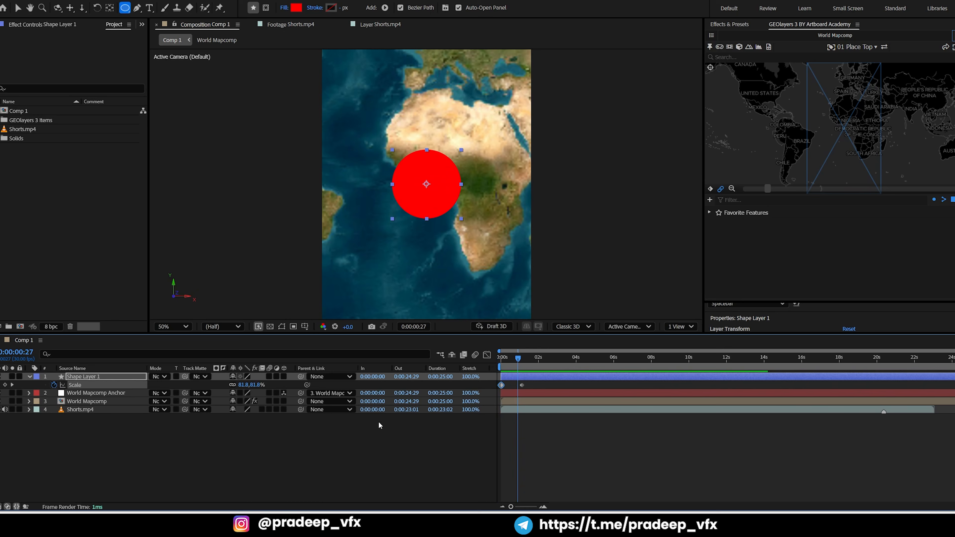
left_click_drag(533, 386, 486, 386)
key("F9")
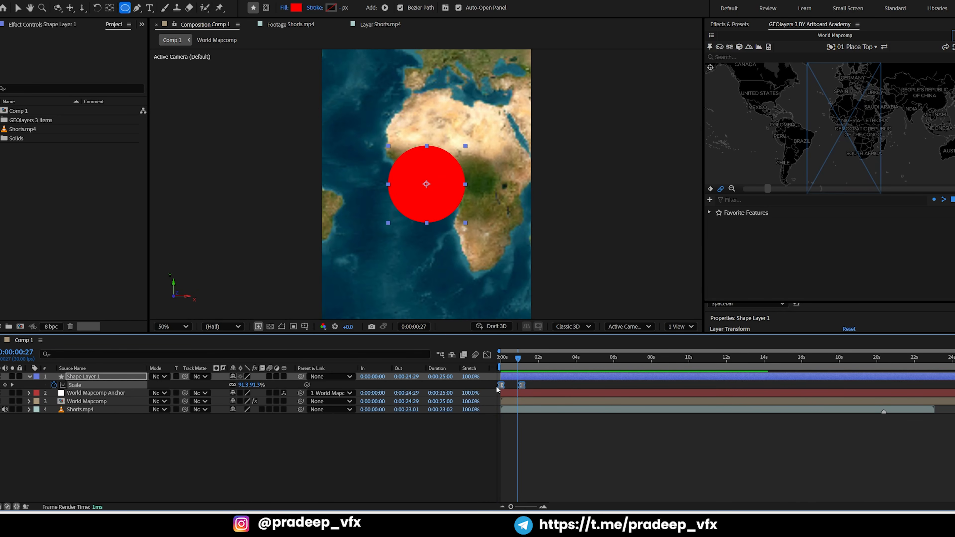
Duplicate the animated circle layer and offset the copy to start at 0:00:00:09
left_click(530, 375)
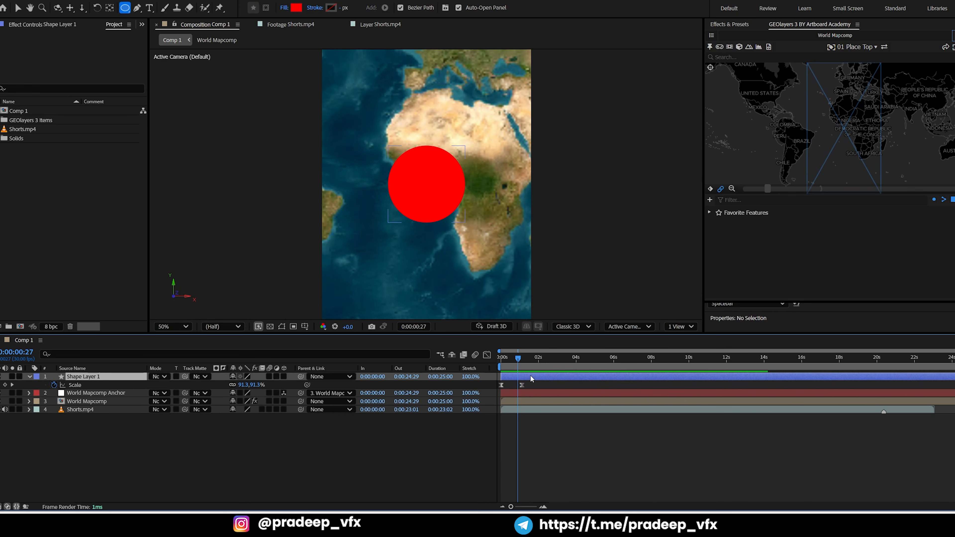
key("ctrl+d")
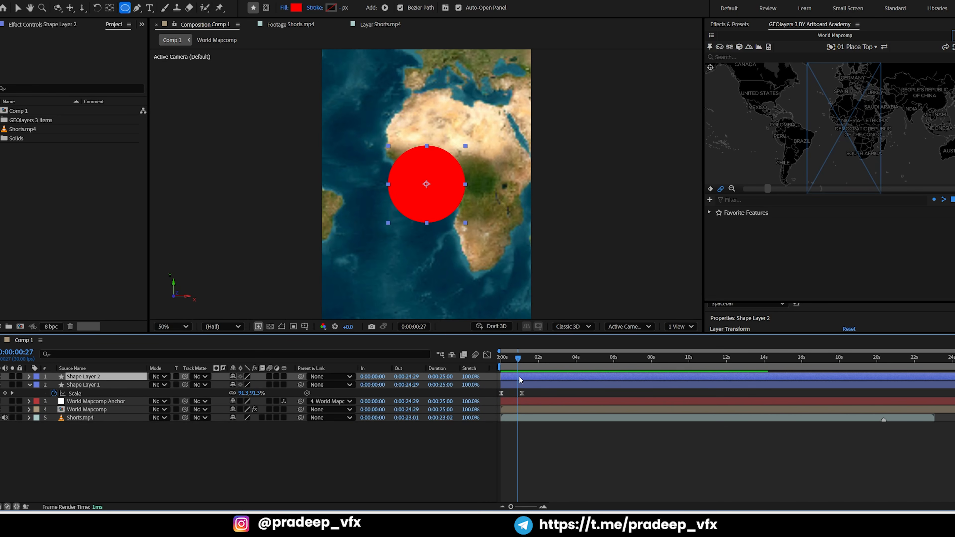
left_click_drag(521, 380, 516, 379)
left_click(567, 282)
Use Shape Layer 2 as an inverted track matte for Shape Layer 1, and preview the expanding ring
left_click(111, 386)
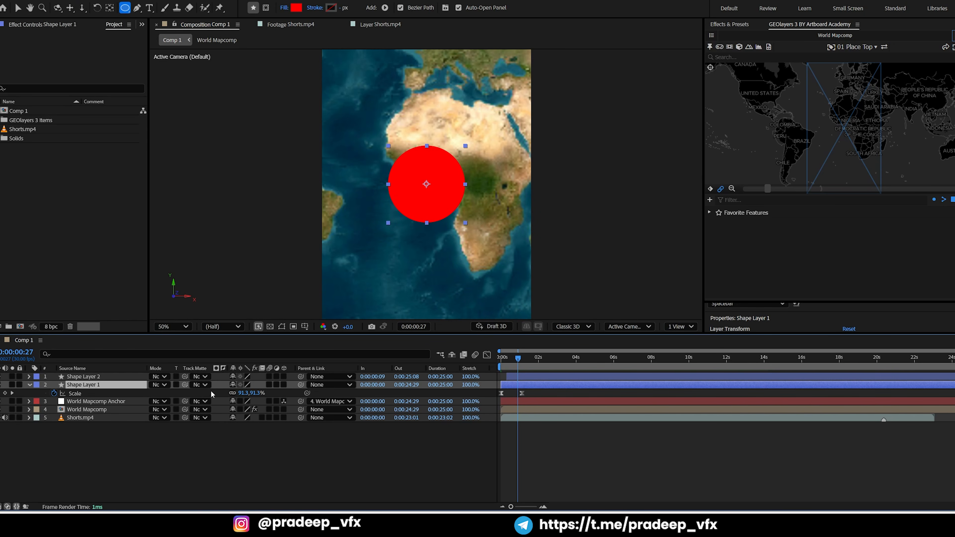
left_click_drag(185, 385, 94, 378)
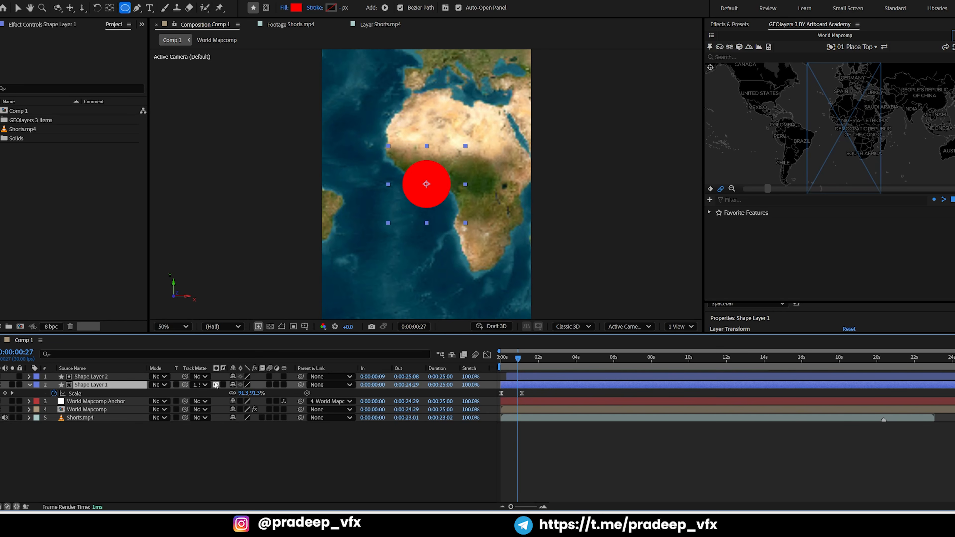
left_click(223, 385)
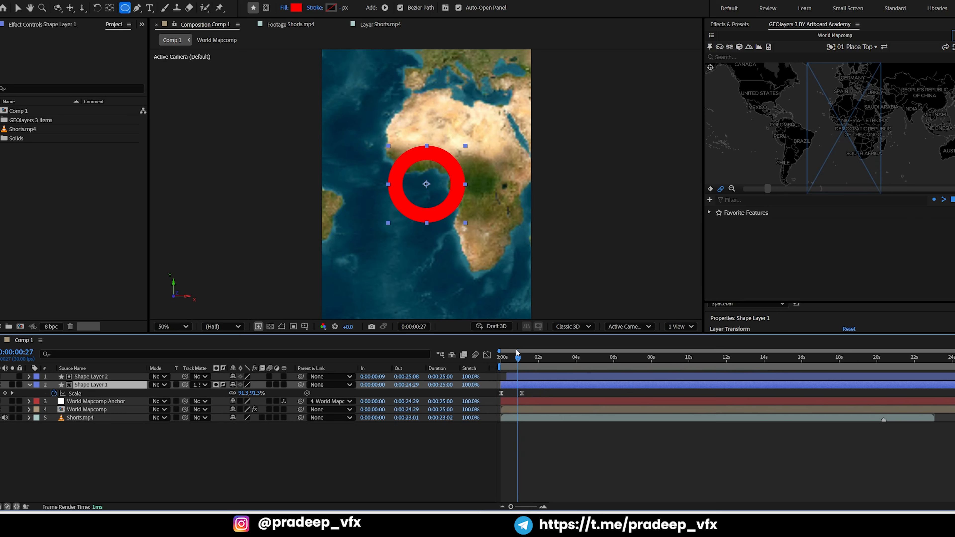
left_click_drag(518, 359, 501, 361)
key("space")
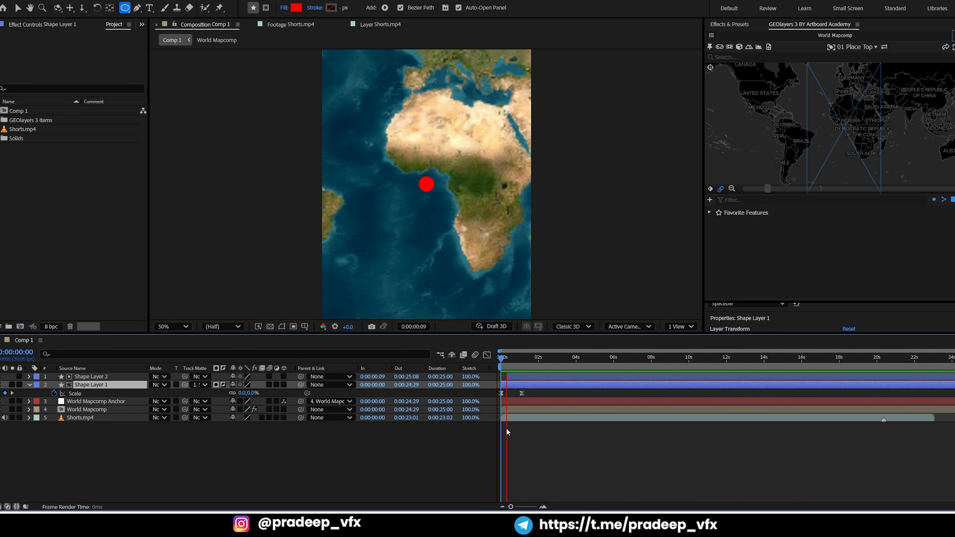
key("space")
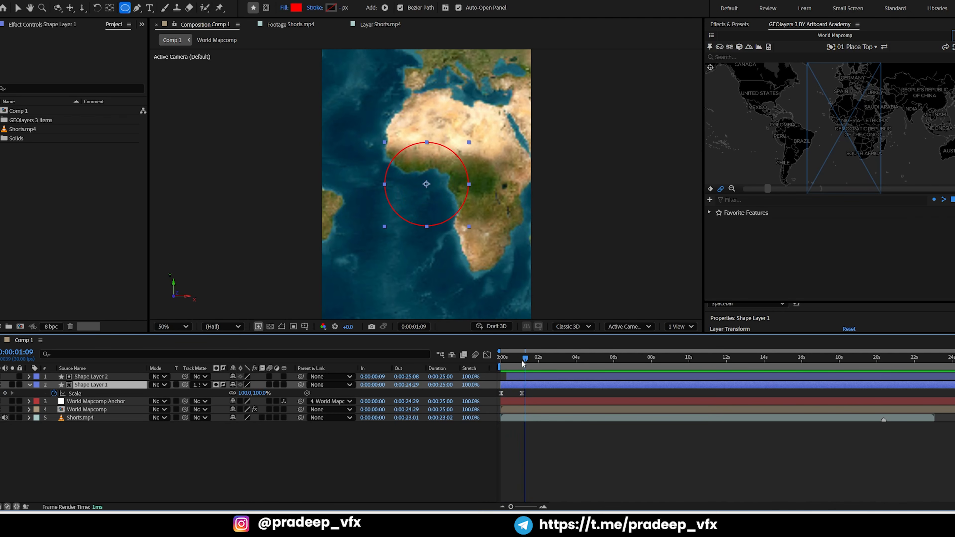
left_click(29, 385)
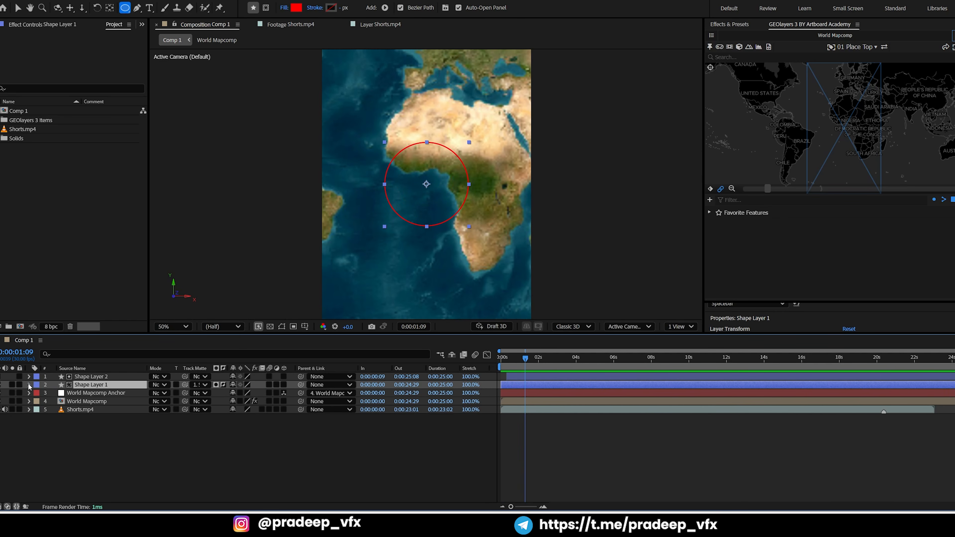
Save the After Effects project in the Geo Globe folder on the Desktop
key("ctrl+s")
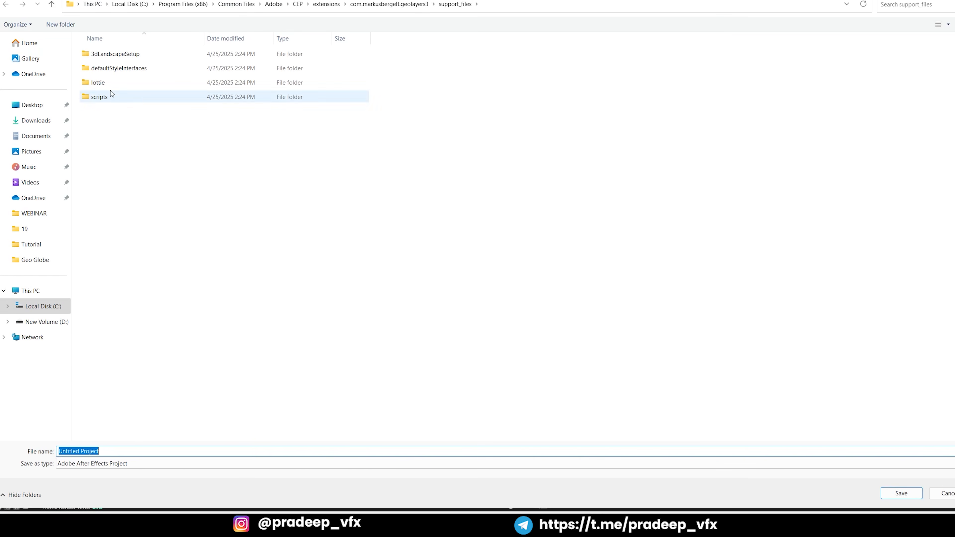
left_click(37, 108)
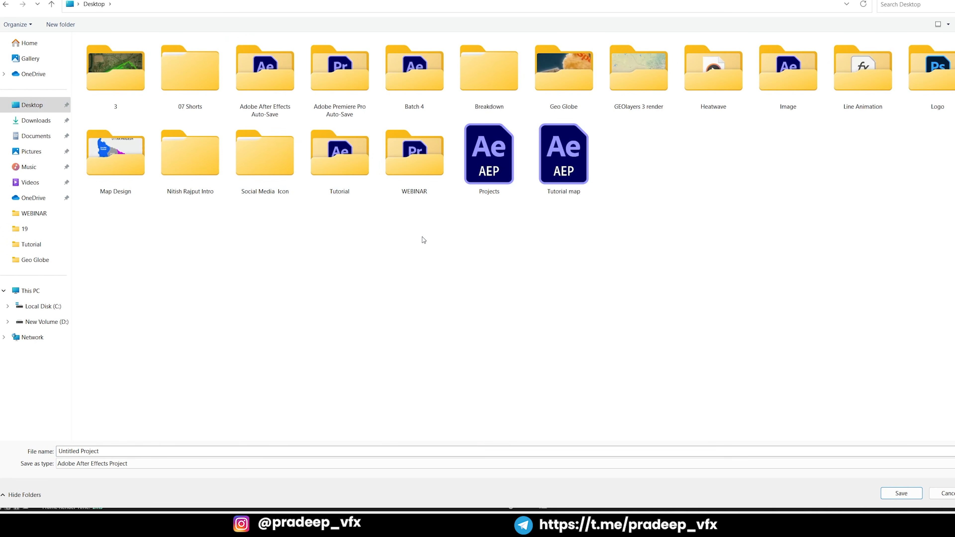
double_click(564, 71)
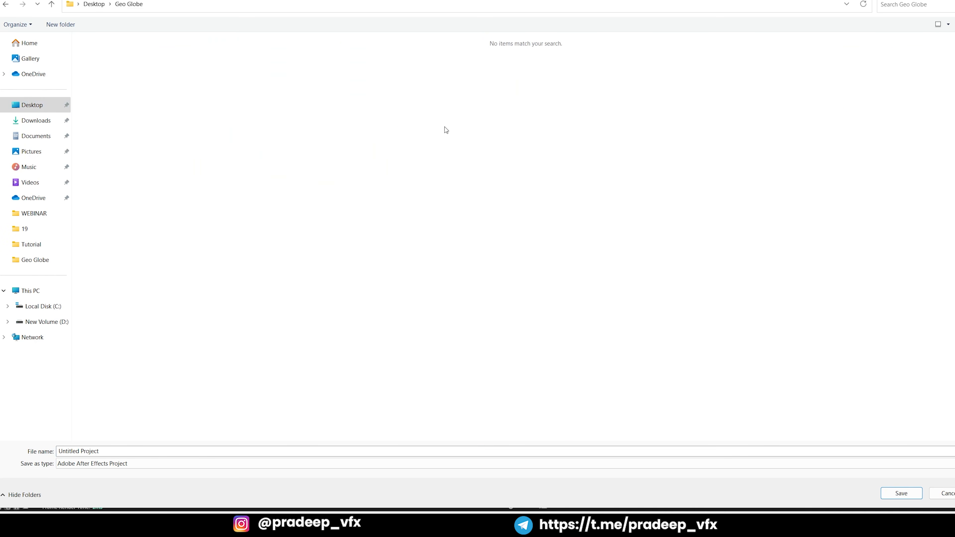
left_click(139, 447)
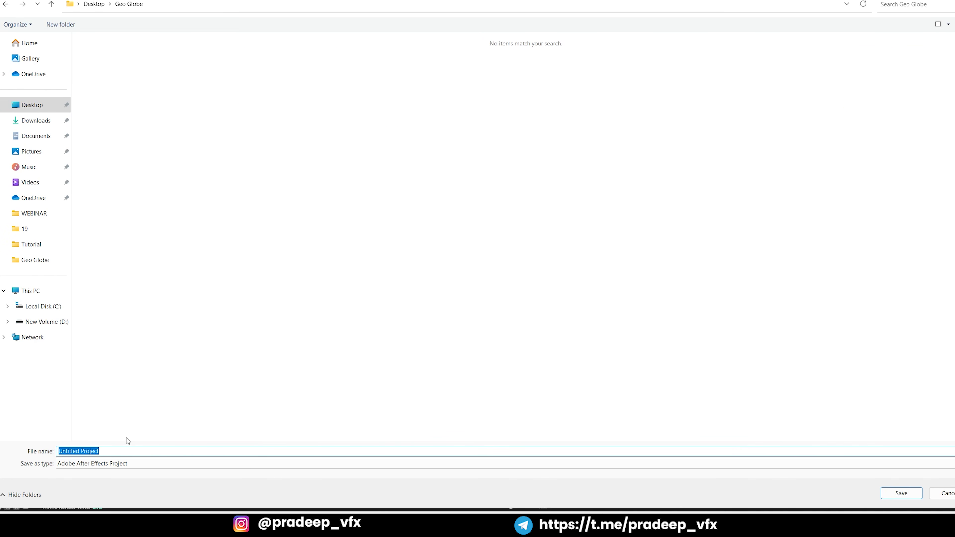
type("Globe")
key("Return")
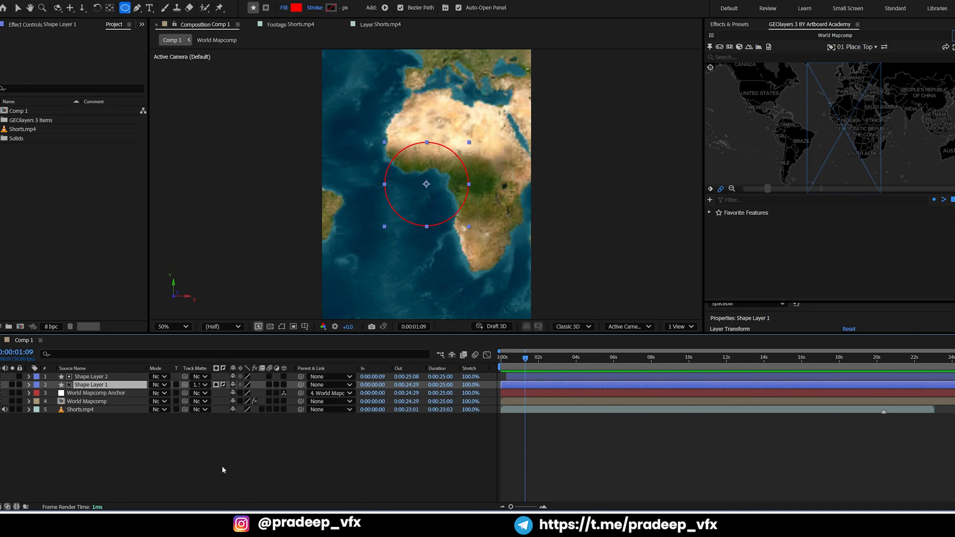
Scrub the Shorts.mp4 reference footage to the shot that highlights Spain and Morocco
left_click(743, 253)
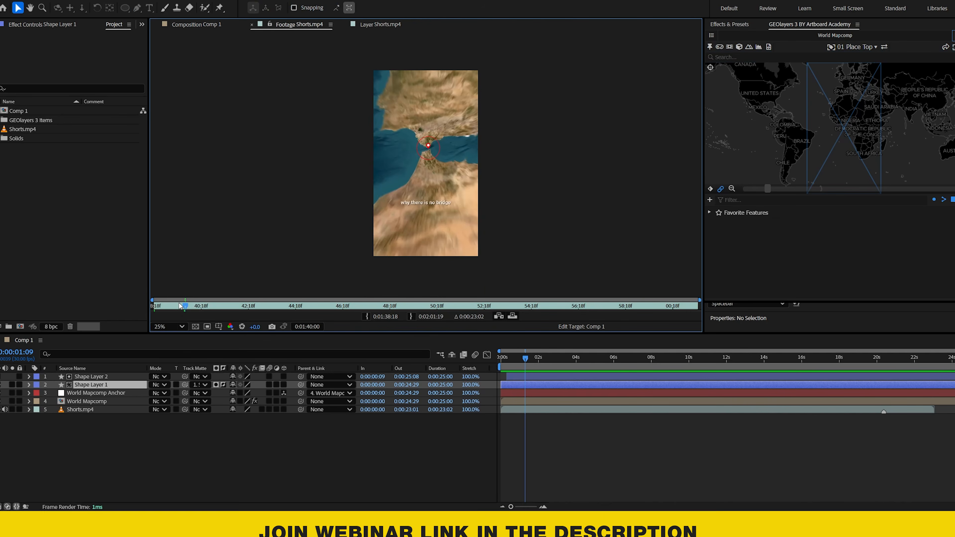
left_click_drag(180, 305, 277, 305)
scroll(436, 160, "up", 4)
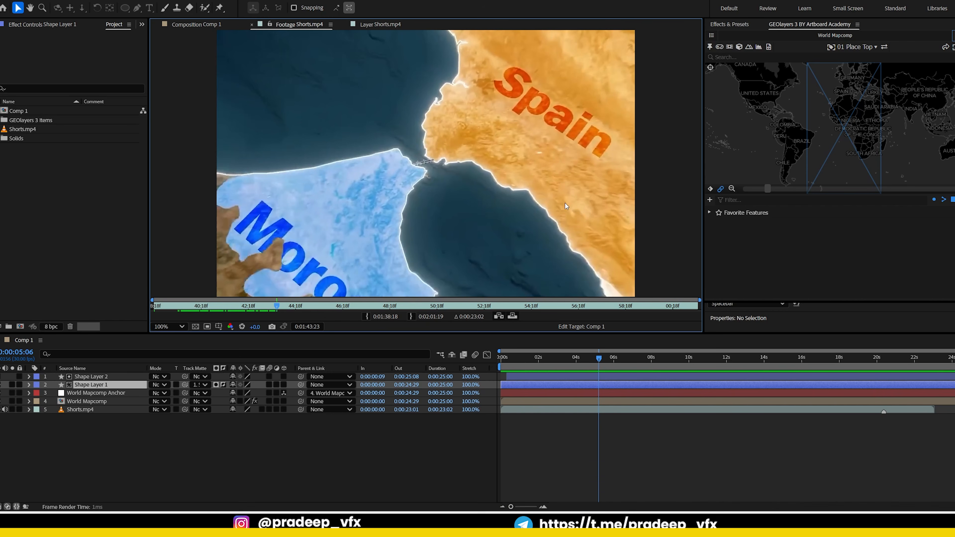
Search GEOlayers for "spain" and import the administrative Spain result as a feature
left_click(743, 56)
type("spai")
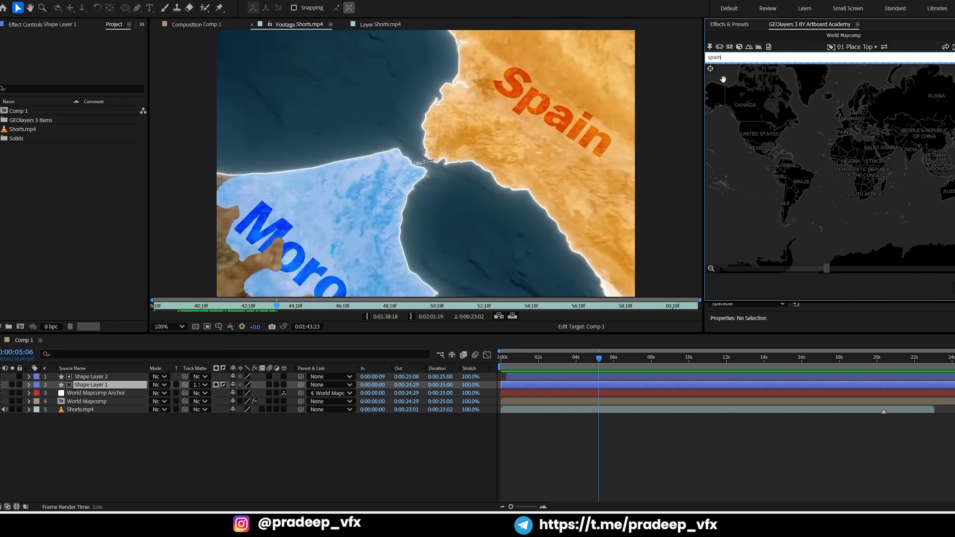
type("n")
key("Return")
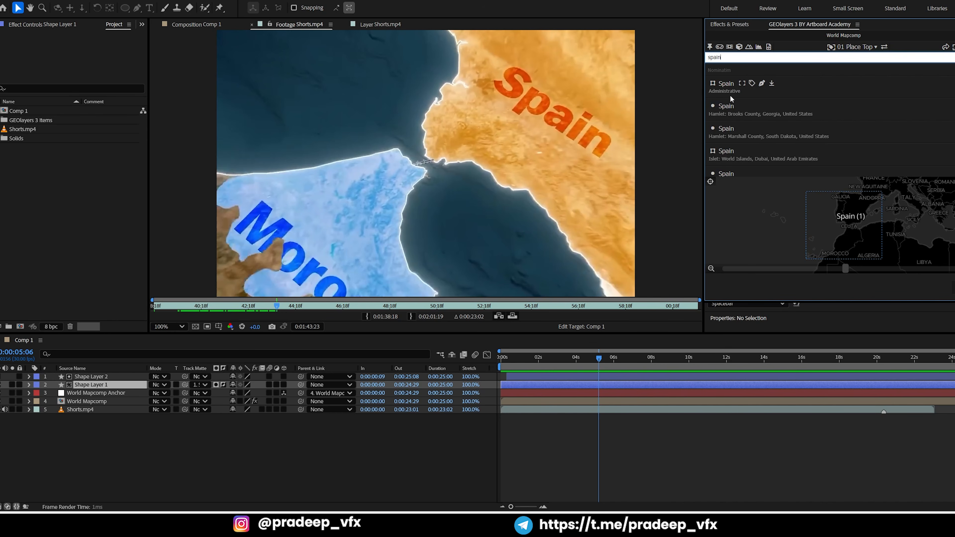
left_click(771, 84)
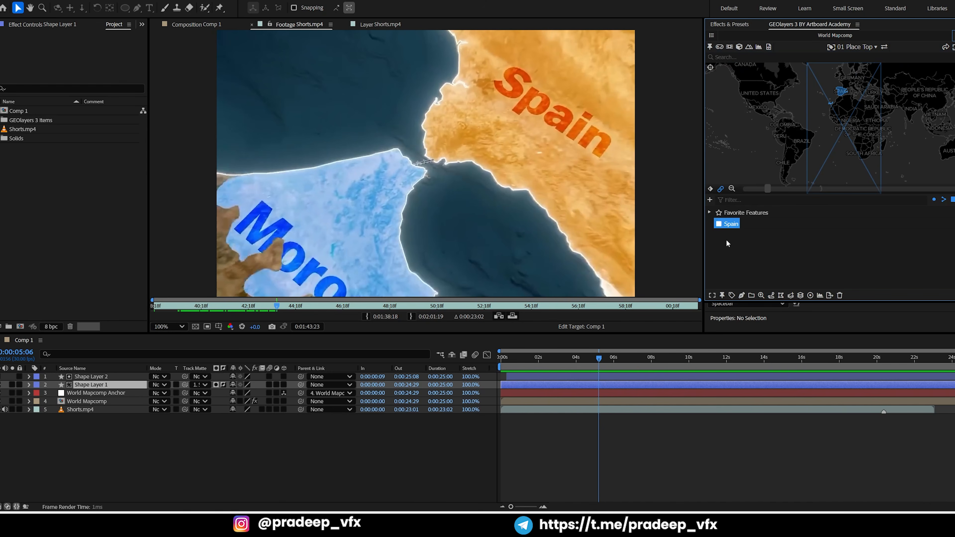
Search GEOlayers for "marocco" and import Morocco as a feature
left_click(764, 57)
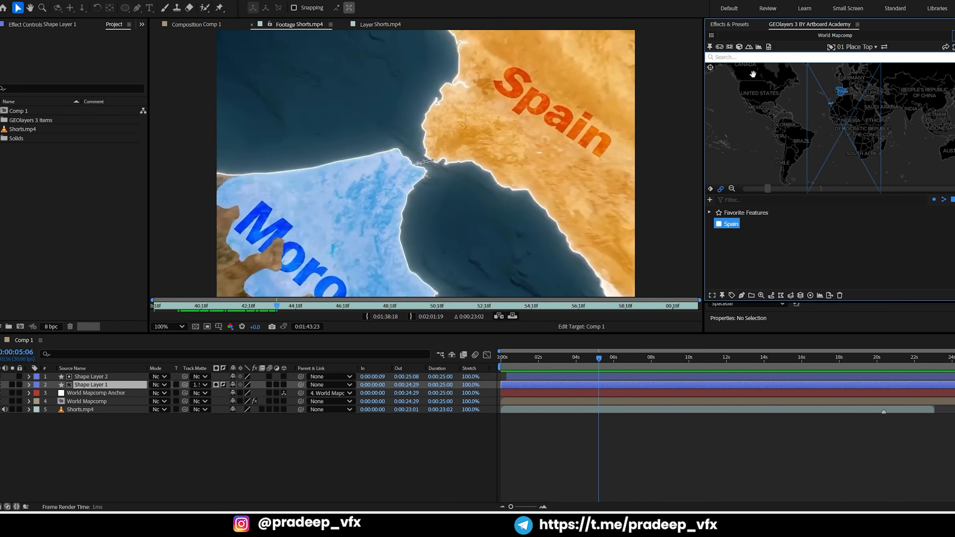
type("marocco")
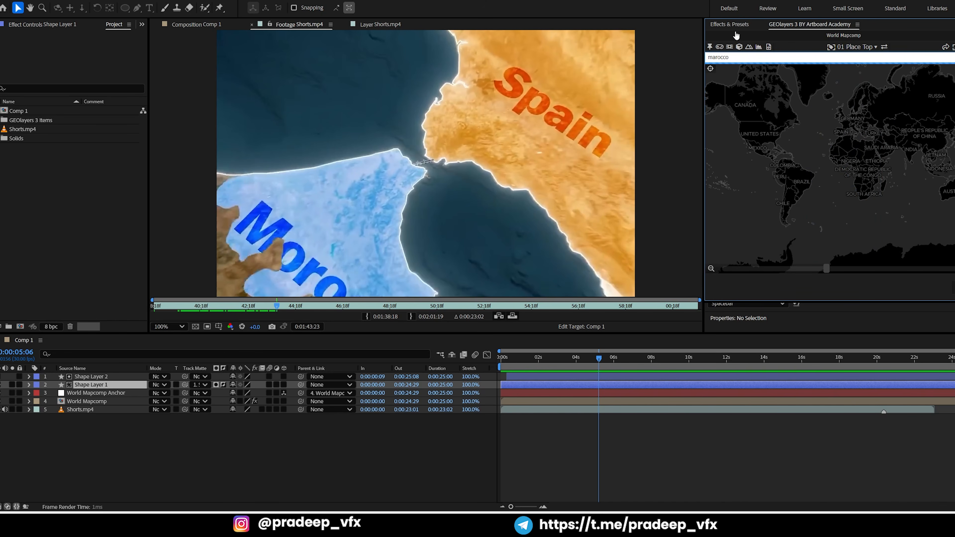
left_click(780, 85)
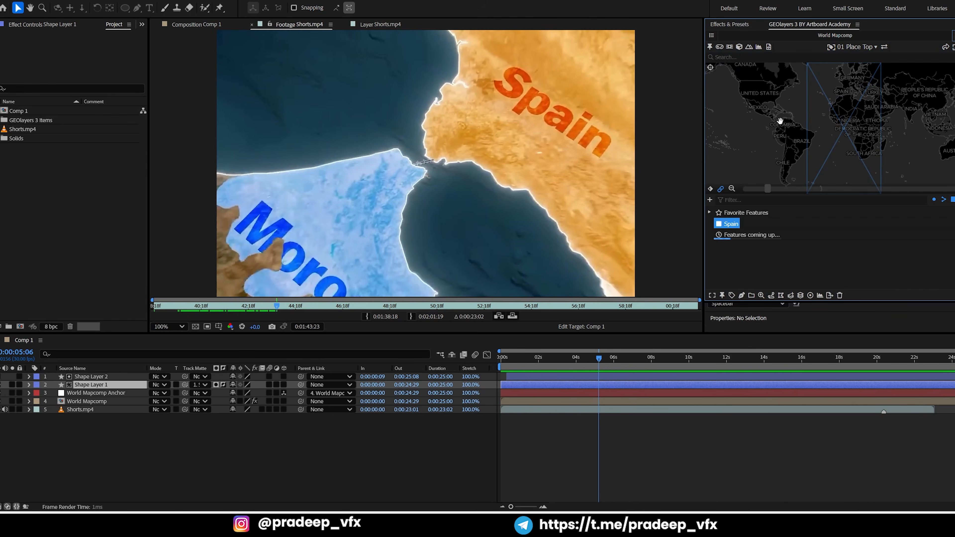
left_click(741, 252)
Draw the Spain feature as a shape layer in the mapcomp, check it in Comp 1, and dismiss the hint
left_click(732, 225)
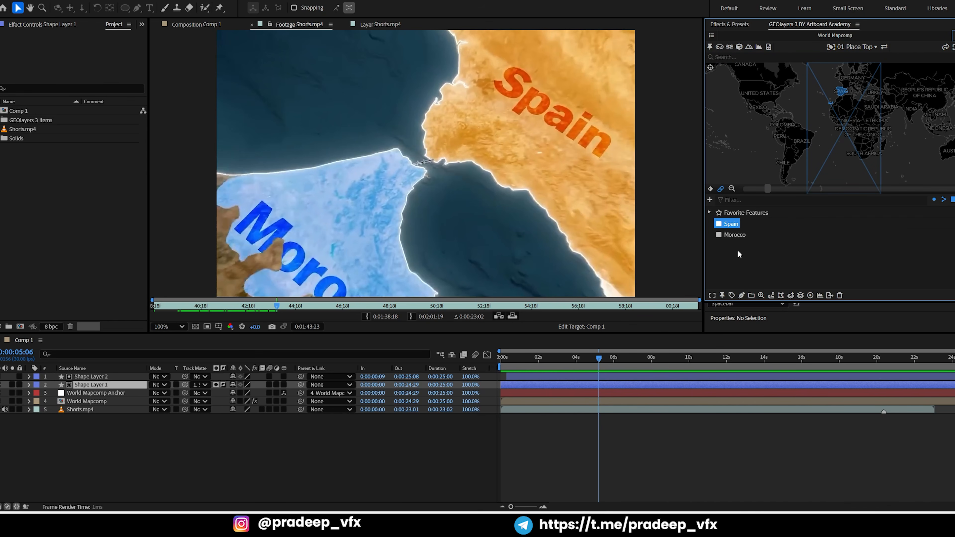
left_click(742, 296)
left_click(771, 280)
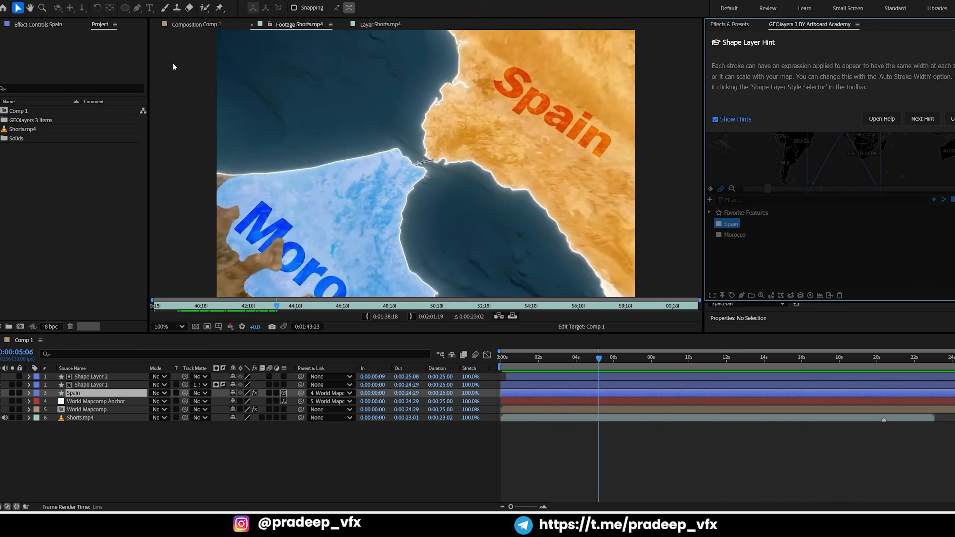
left_click(193, 22)
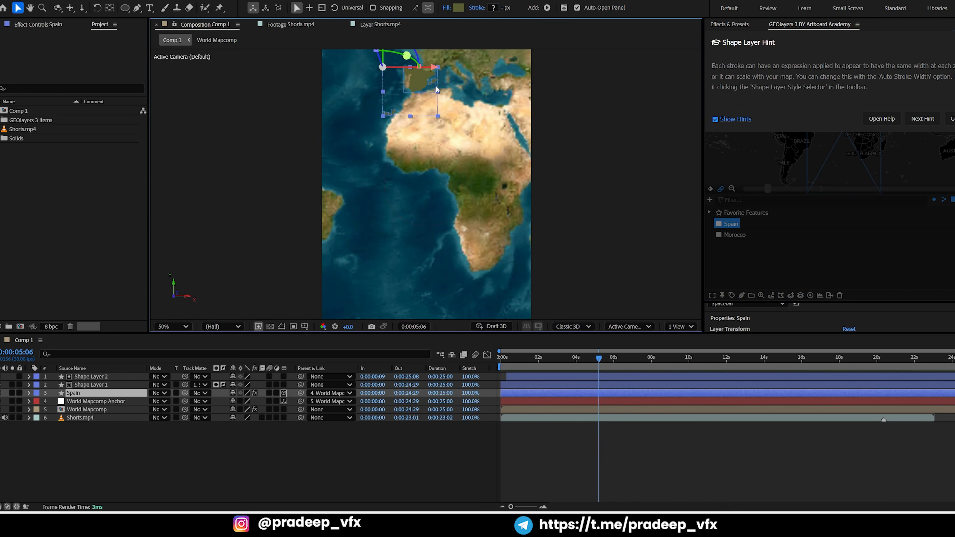
scroll(436, 86, "up", 1)
left_click_drag(433, 90, 410, 225)
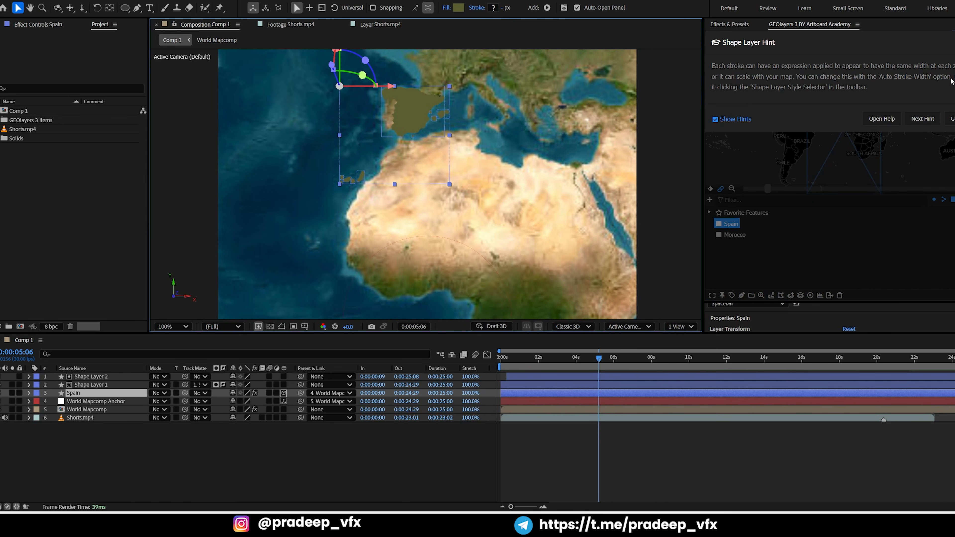
left_click(953, 119)
Reframe the mapcomp closer on Spain and northwest Africa, and finalize its imagery
left_click_drag(767, 190, 855, 189)
left_click_drag(752, 138, 751, 181)
scroll(451, 170, "up", 3)
scroll(451, 169, "down", 8)
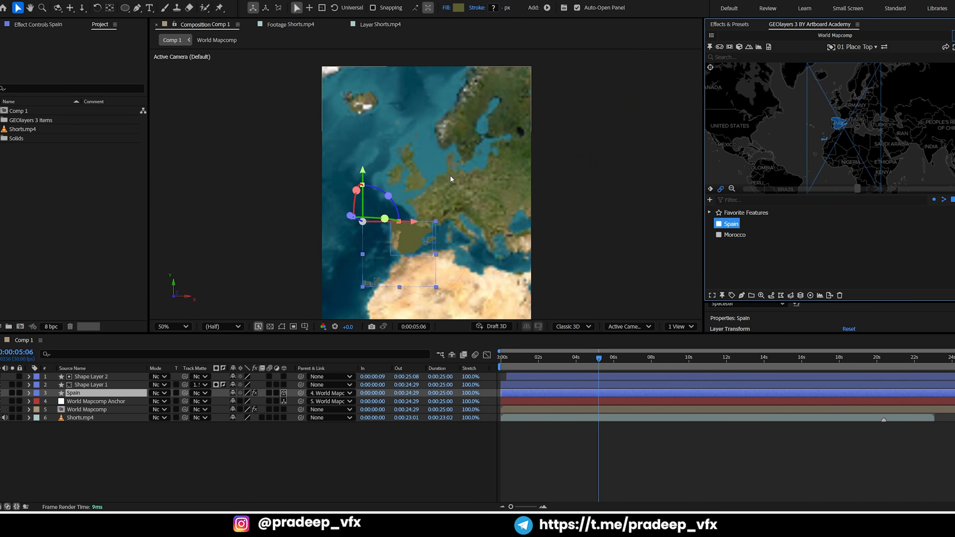
scroll(490, 208, "up", 2)
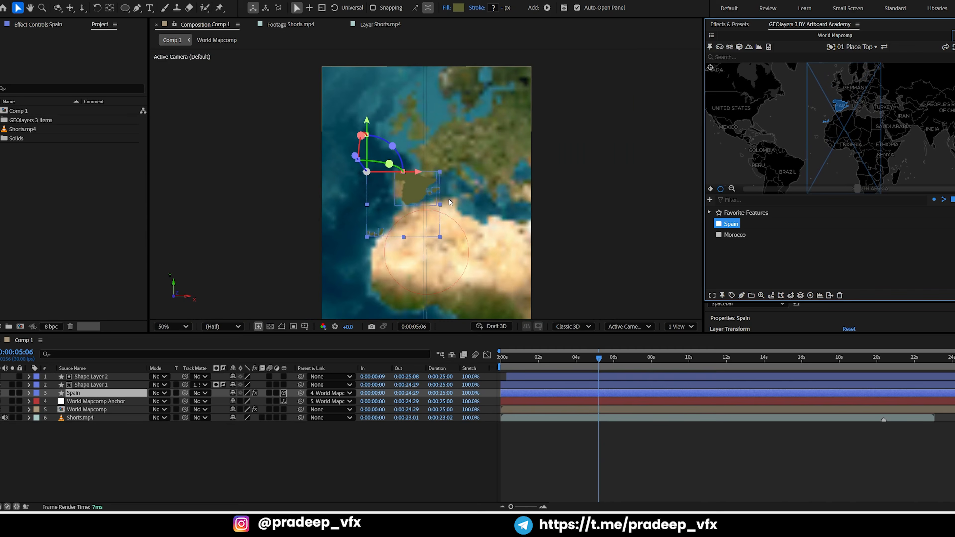
left_click(866, 190)
left_click_drag(845, 127, 855, 150)
left_click(954, 190)
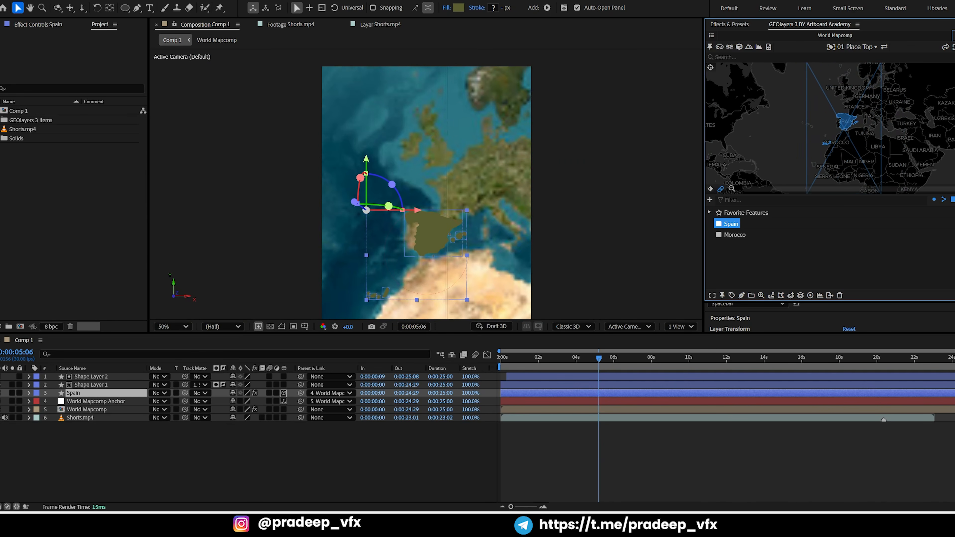
left_click_drag(945, 190, 936, 192)
scroll(867, 142, "up", 3)
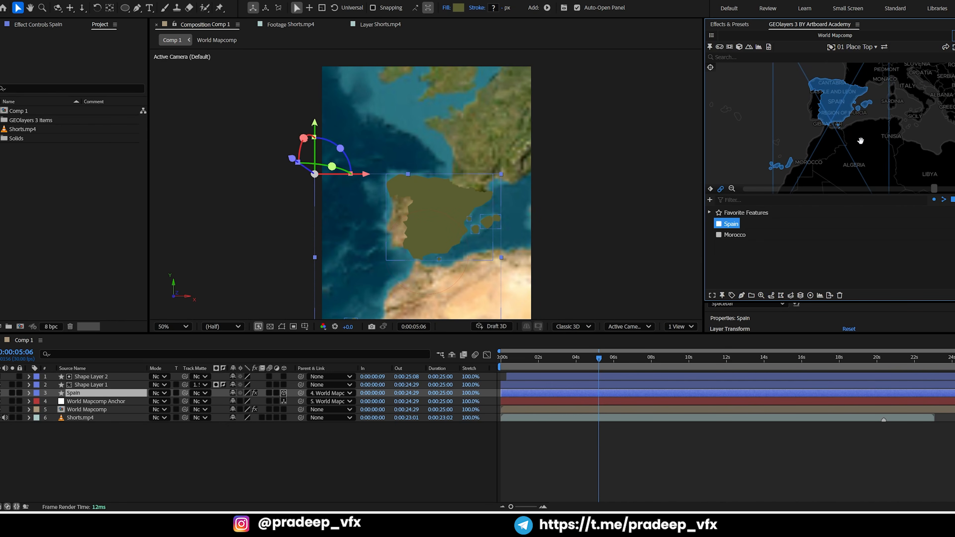
left_click_drag(861, 142, 846, 147)
left_click(954, 36)
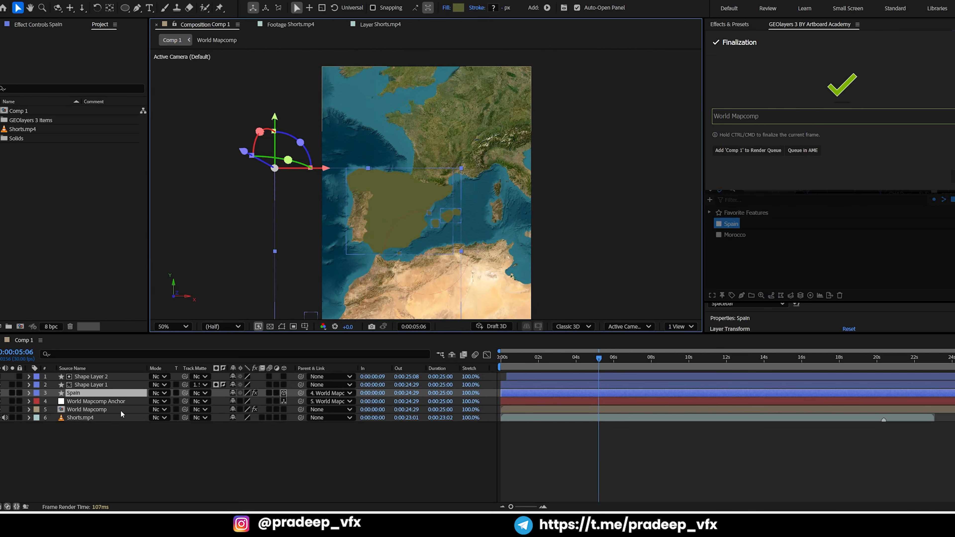
Lower the Spain layer's opacity to 78% and change its shape fill colour to yellow EEFF00
key("t")
mouse_move(231, 405)
left_mouse_down()
mouse_move(209, 402)
mouse_move(245, 400)
left_mouse_up()
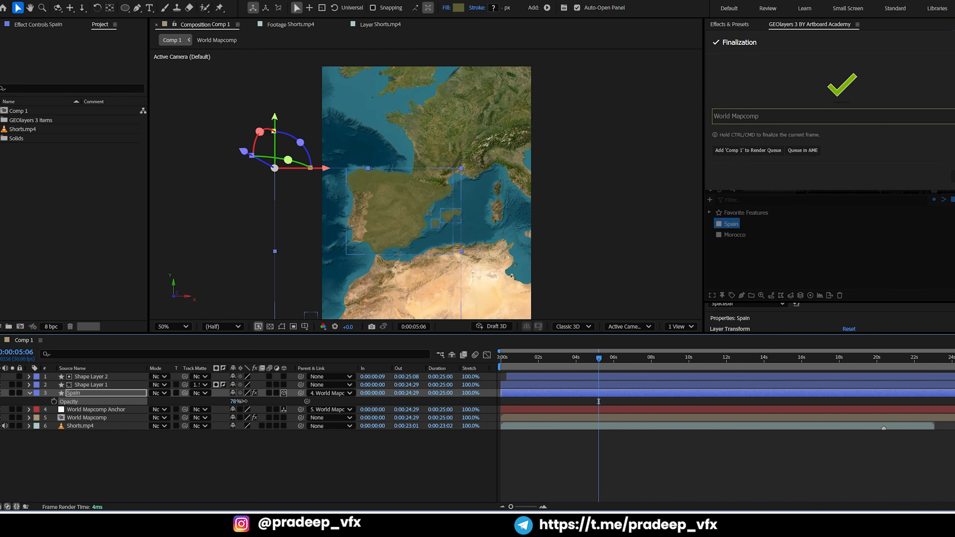
left_click(459, 7)
left_click(501, 184)
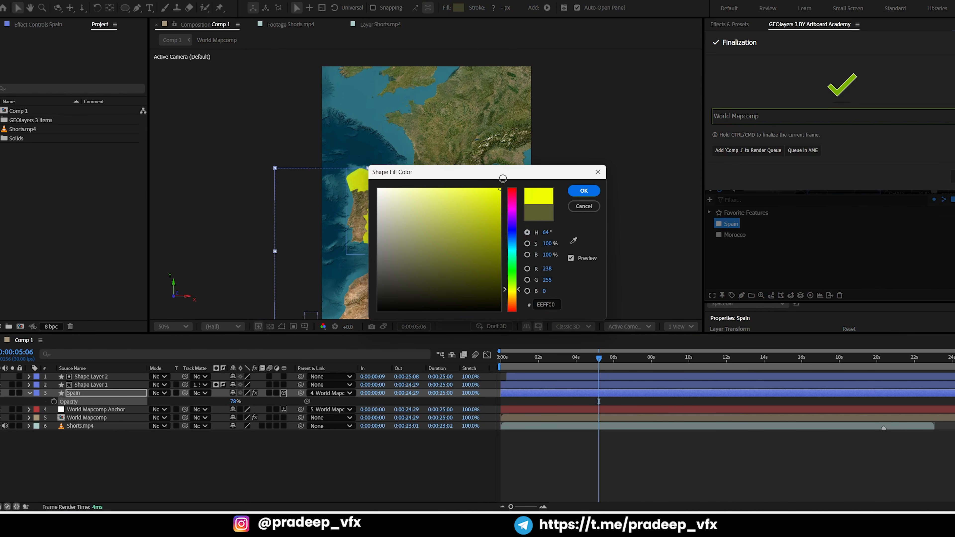
left_click(578, 192)
Inspect how the Spain fill overlaps the coastline, and lower the layer's opacity to 47%
scroll(399, 246, "up", 3)
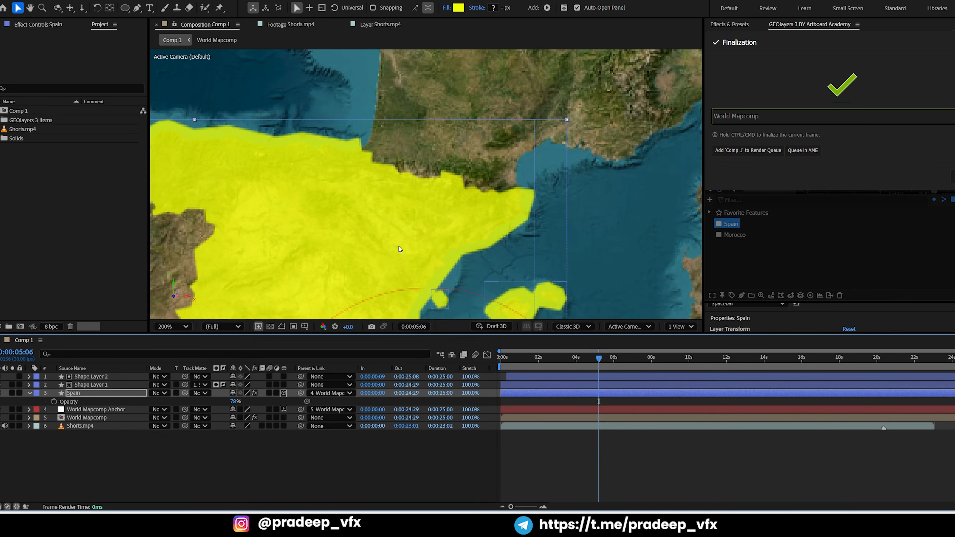
left_click_drag(378, 247, 426, 79)
scroll(516, 122, "down", 3)
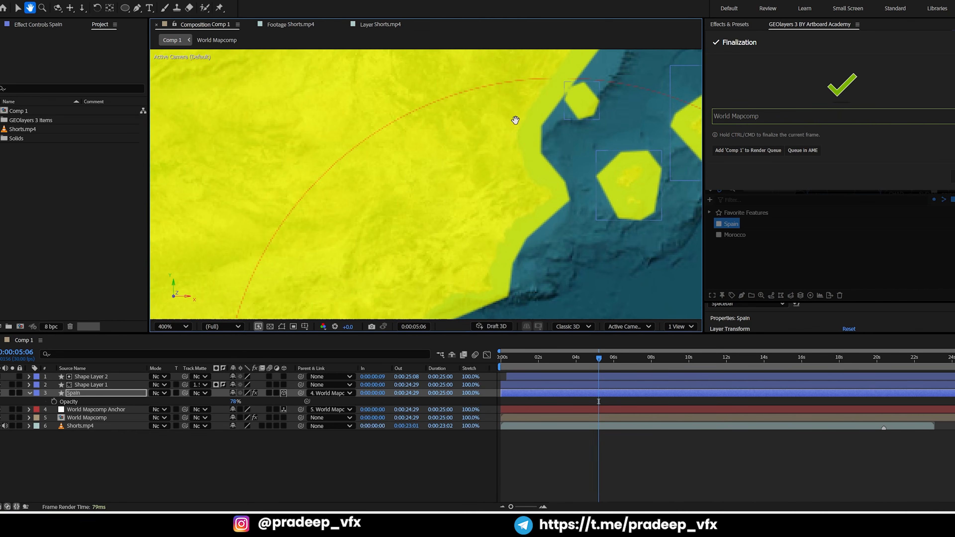
scroll(352, 228, "up", 2)
left_click_drag(356, 231, 580, 106)
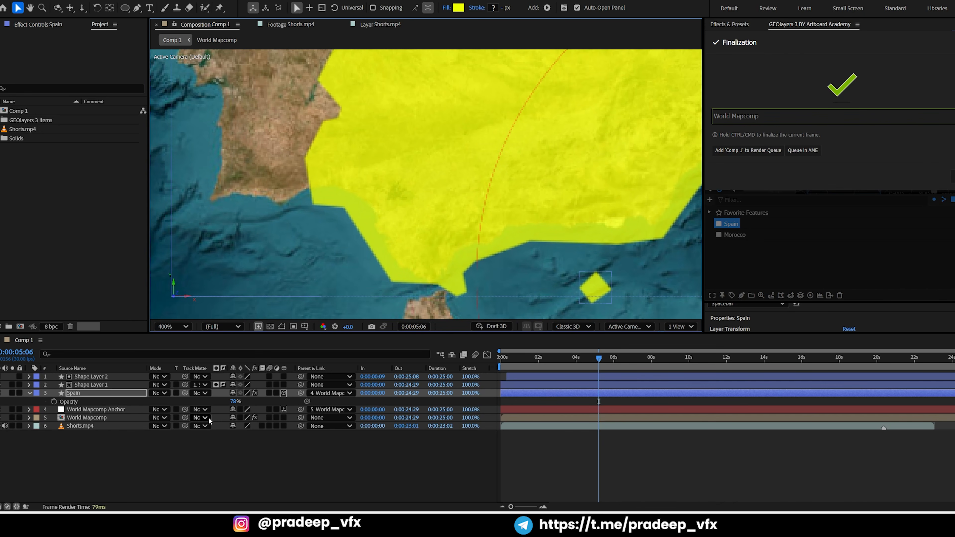
left_click_drag(234, 402, 224, 403)
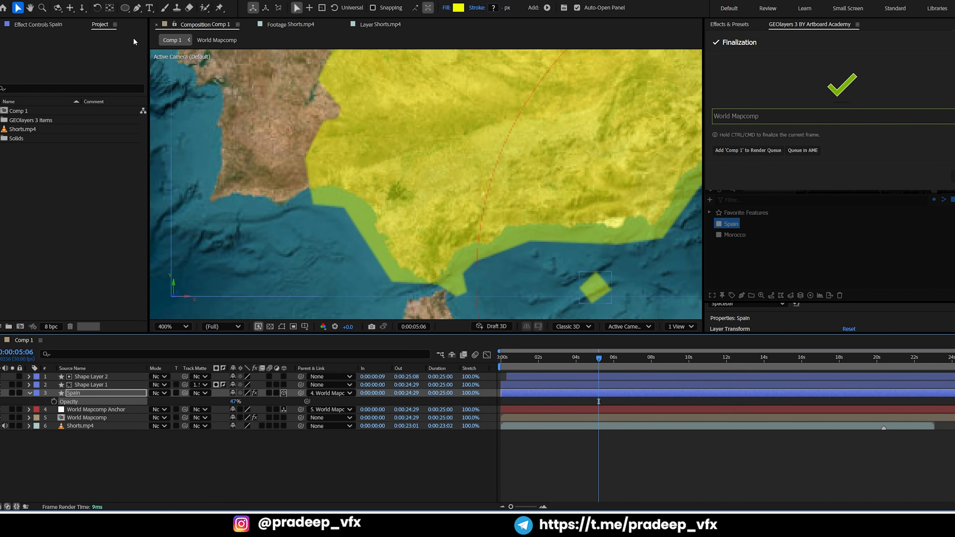
Start a Pen tool mask on the Spain layer at the Portuguese border, tracing the real shoreline along the southwest coast
left_click(83, 447)
left_click(79, 394)
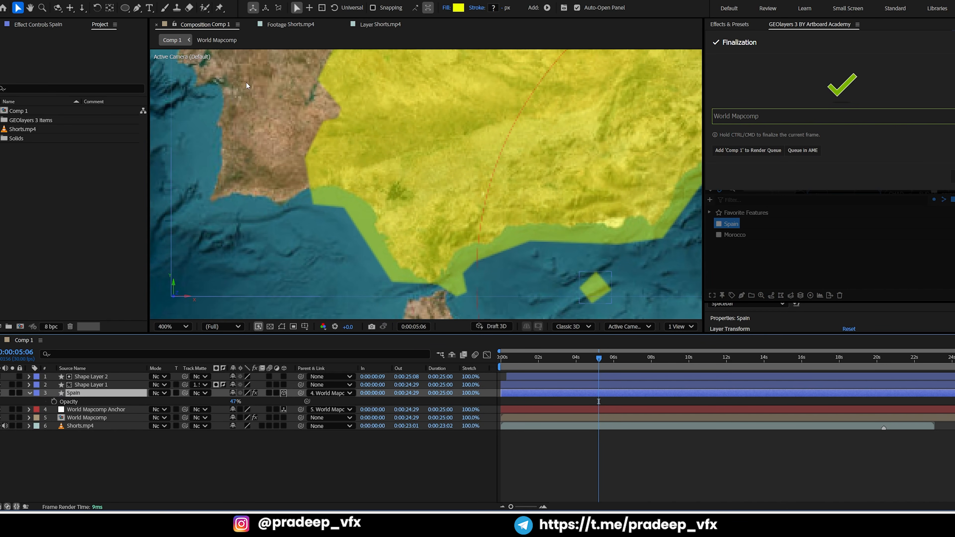
left_click(137, 7)
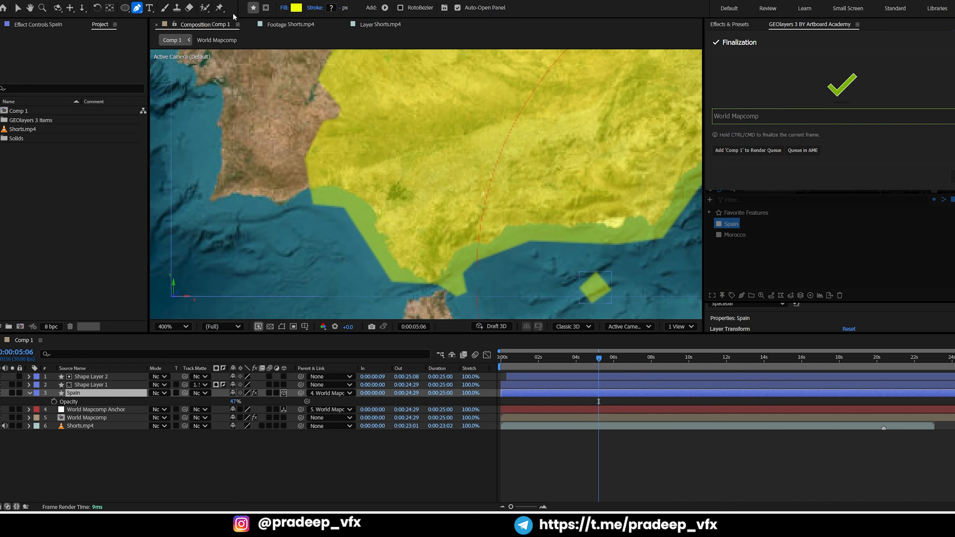
left_click(266, 7)
scroll(341, 206, "up", 2)
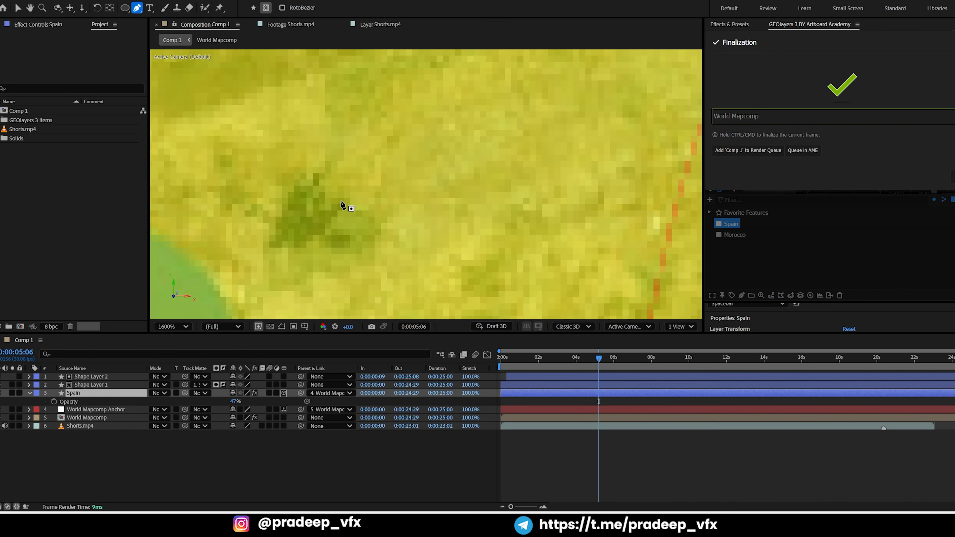
key("space")
left_click_drag(293, 202, 335, 235)
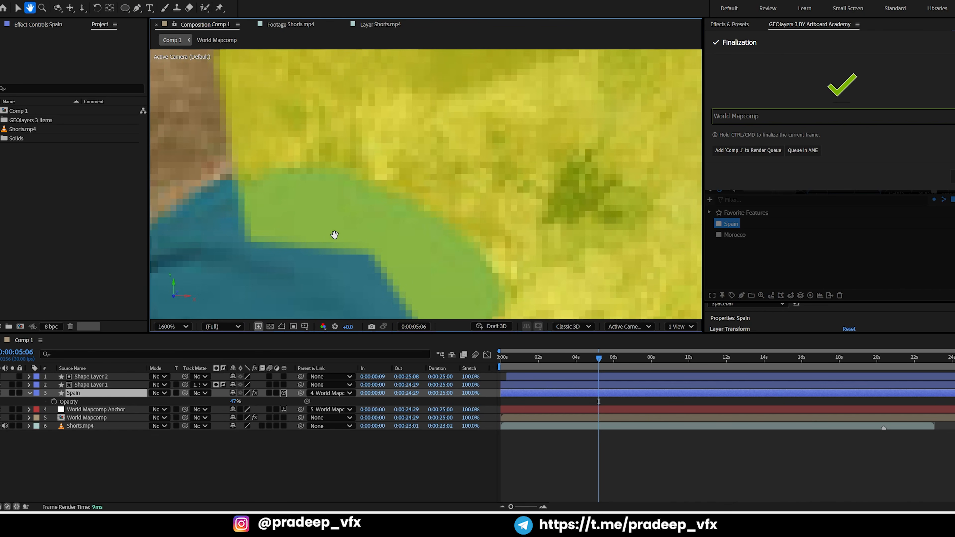
left_click(235, 174)
left_click_drag(358, 174, 380, 188)
key("space")
left_click_drag(441, 209, 423, 222)
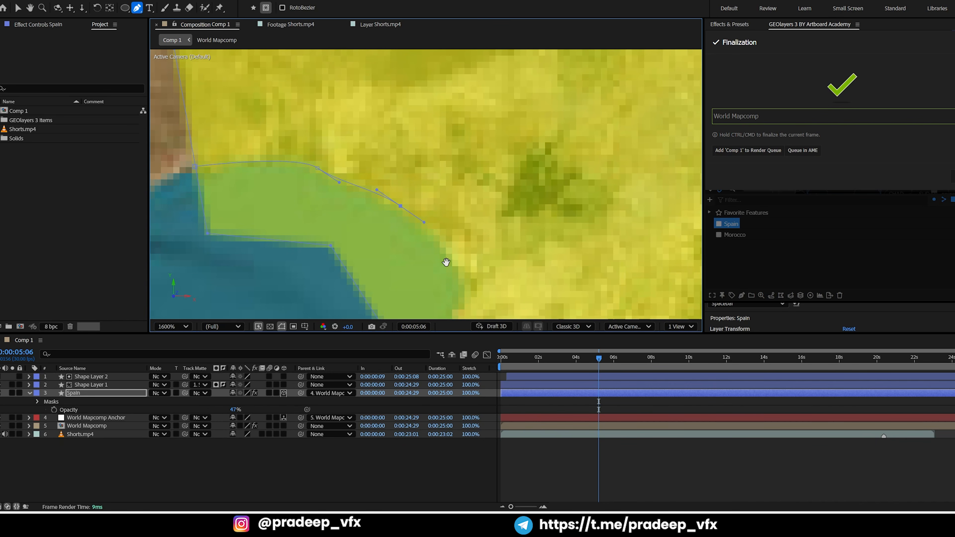
Continue the Spain mask down the southwest coast and around the tip near the Strait of Gibraltar
key("space")
left_click_drag(446, 261, 465, 203)
left_click(451, 227)
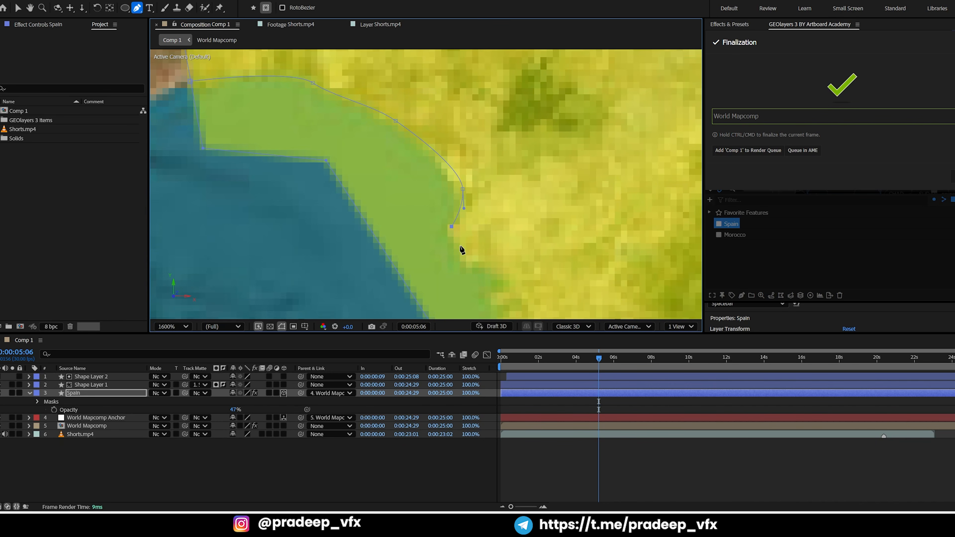
key("space")
left_click_drag(459, 252, 403, 190)
left_click(415, 204)
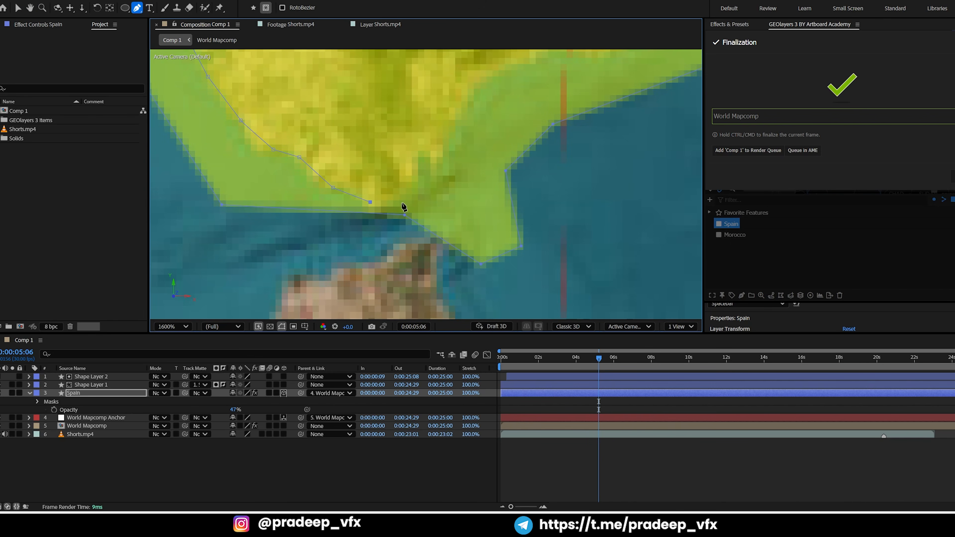
left_click(405, 220)
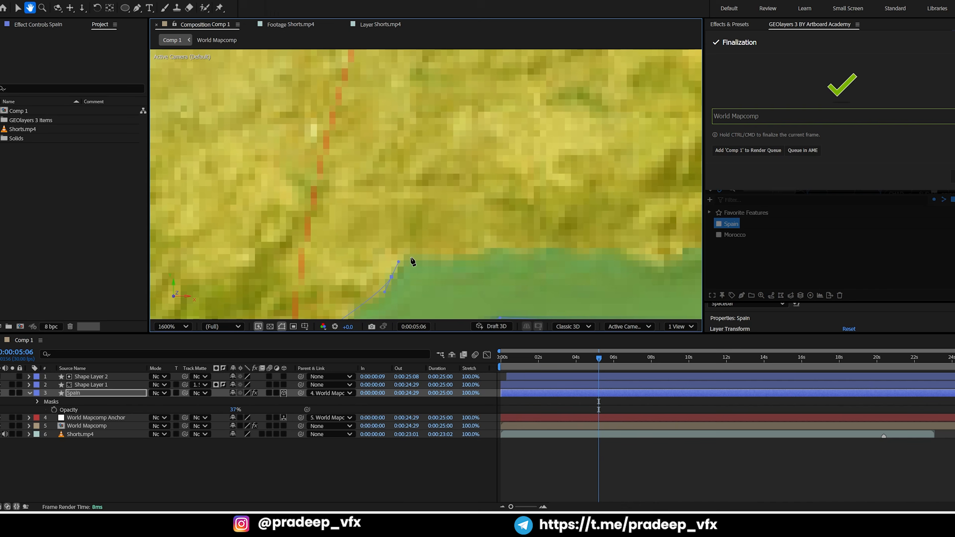
Trace the Spain mask eastward along the southern Mediterranean shoreline, with the layer's opacity lowered to 31%
key("space")
mouse_move(561, 250)
left_mouse_down()
mouse_move(531, 288)
mouse_move(409, 209)
left_mouse_up()
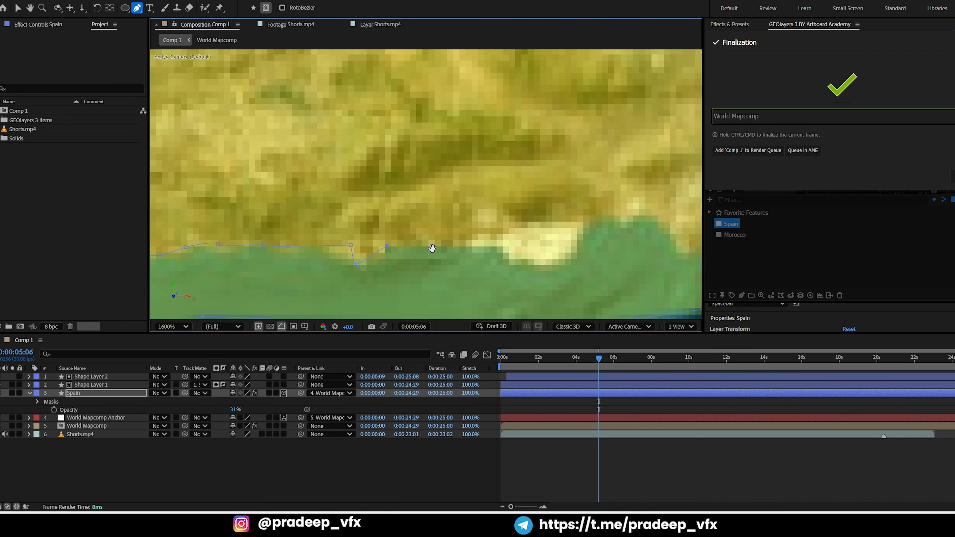
left_click_drag(432, 248, 396, 260)
left_click(516, 273)
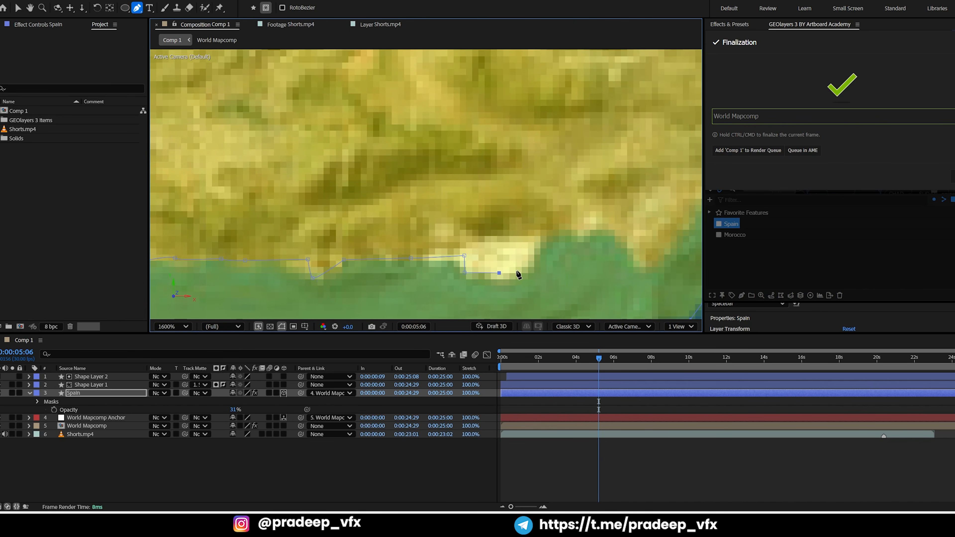
mouse_move(561, 243)
left_mouse_down()
mouse_move(443, 286)
mouse_move(413, 241)
left_mouse_up()
left_click(475, 280)
left_click_drag(497, 176, 453, 275)
left_click(516, 196)
left_click_drag(516, 193, 453, 259)
left_click(517, 207)
left_click(533, 258)
left_click(582, 244)
left_click_drag(563, 204, 570, 184)
left_click_drag(579, 175, 489, 273)
left_click(506, 210)
left_click_drag(504, 203, 514, 248)
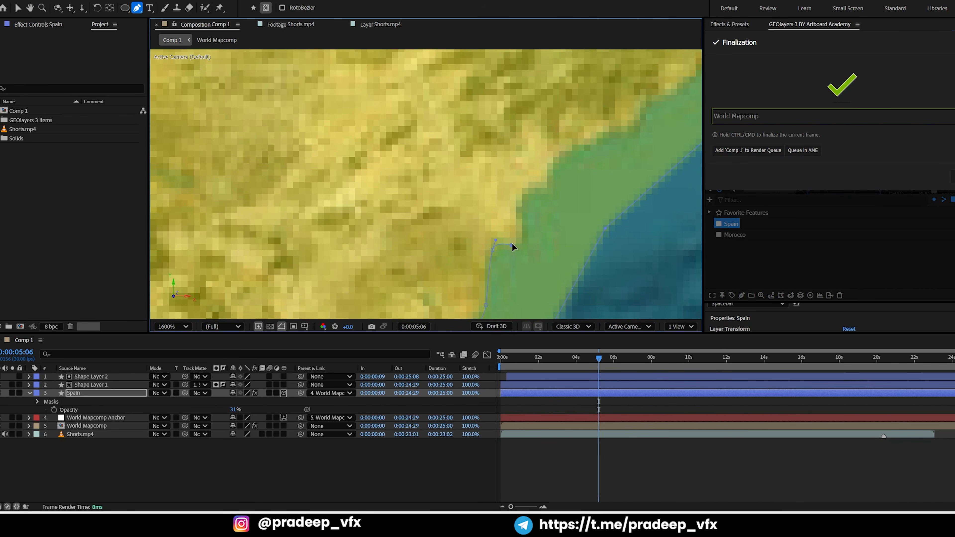
Trace the Spain mask north along the southeast shoreline, following the land edge inside the overlapping fill
left_click(522, 200)
left_click_drag(571, 166, 480, 241)
left_click(451, 253)
left_click(515, 221)
left_click_drag(538, 193, 556, 182)
left_click_drag(556, 182, 499, 276)
left_click(515, 251)
left_click_drag(436, 191, 452, 290)
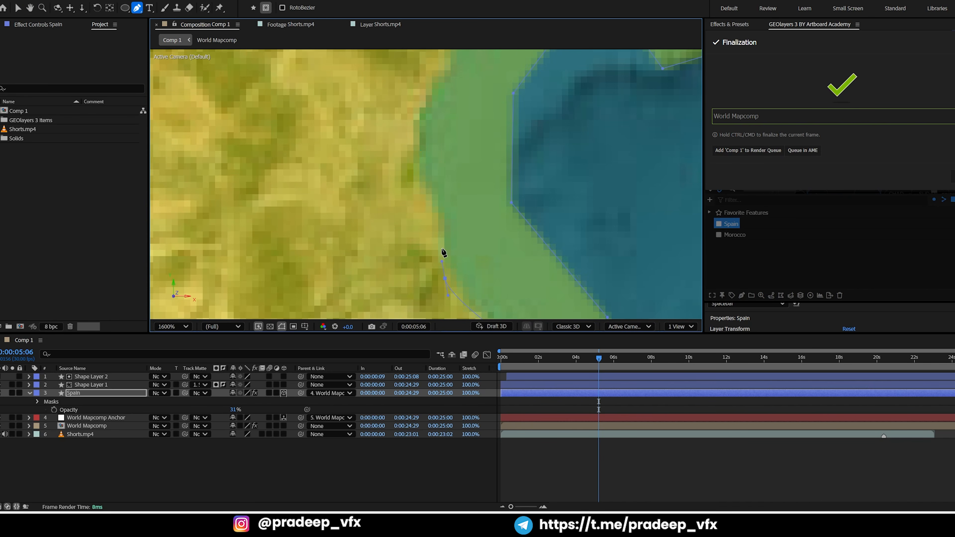
left_click_drag(444, 254, 411, 228)
left_click(395, 175)
left_click_drag(414, 76, 385, 243)
left_click_drag(416, 172, 429, 150)
left_click_drag(429, 150, 377, 288)
left_click_drag(426, 210, 441, 189)
Extend the Spain mask up the northeast coast to the shoreline near the French border
scroll(320, 146, "down", 3)
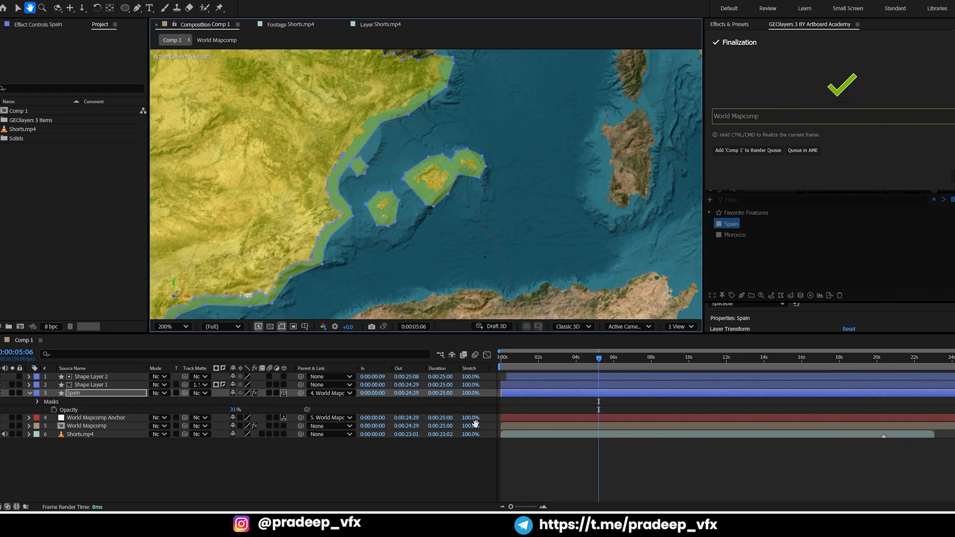
left_click_drag(330, 141, 358, 209)
scroll(358, 209, "up", 1)
scroll(417, 160, "up", 2)
left_click_drag(432, 166, 452, 149)
left_click_drag(451, 149, 320, 270)
left_click_drag(399, 249, 419, 240)
left_click_drag(616, 185, 495, 225)
left_click_drag(523, 180, 484, 292)
left_click_drag(569, 166, 542, 233)
left_click_drag(541, 237, 554, 216)
left_click_drag(603, 167, 554, 252)
left_click_drag(556, 248, 553, 218)
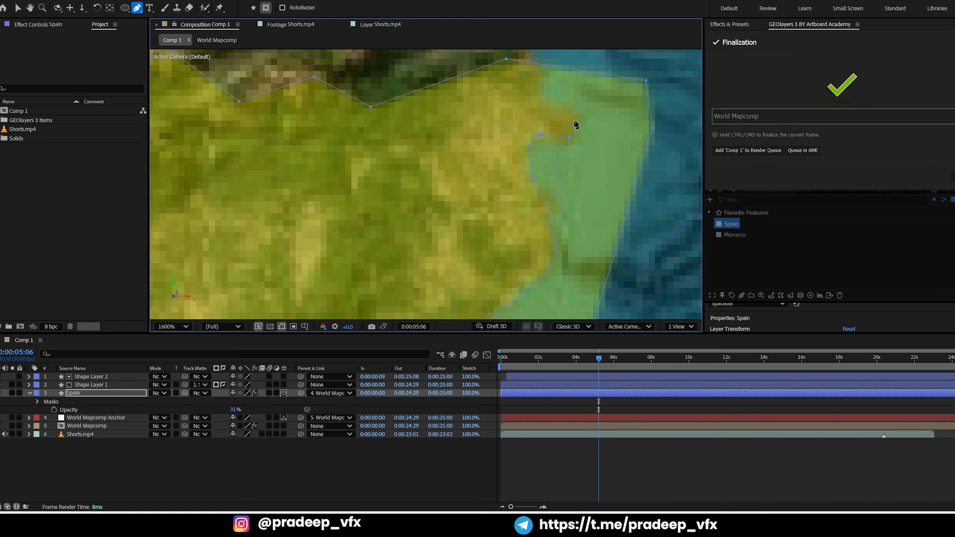
Run the Spain mask back offshore between the mainland and the Balearic Islands, and close it at its starting point
scroll(569, 98, "down", 2)
left_click_drag(480, 293, 466, 158)
left_click_drag(317, 256, 307, 270)
left_click_drag(300, 292, 377, 197)
left_click_drag(356, 236, 355, 243)
left_click_drag(350, 246, 397, 112)
left_click_drag(379, 226, 370, 234)
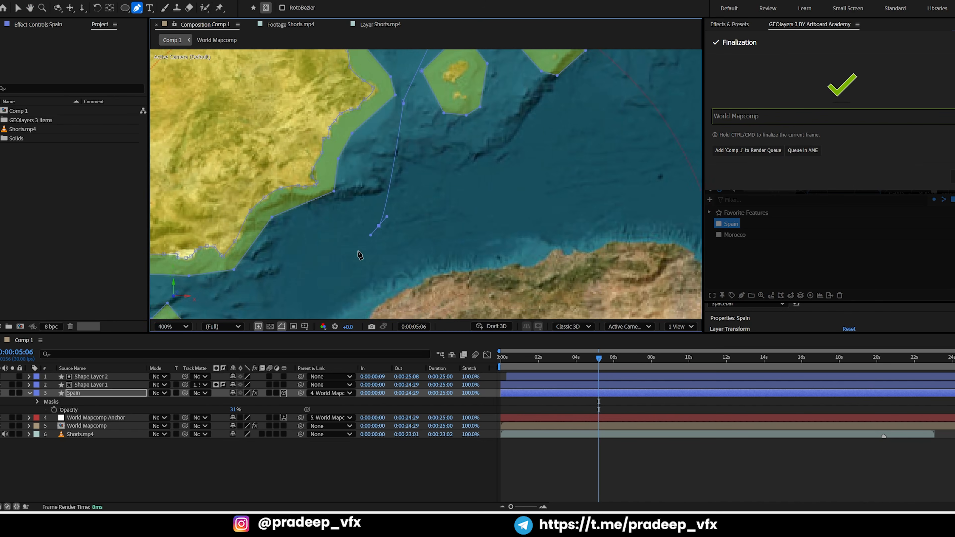
left_click_drag(264, 294, 255, 300)
left_click_drag(263, 294, 523, 167)
left_click_drag(407, 243, 396, 248)
left_click_drag(269, 244, 266, 242)
left_click_drag(169, 169, 160, 164)
left_click_drag(169, 169, 326, 241)
left_click_drag(275, 191, 273, 182)
left_click(298, 166)
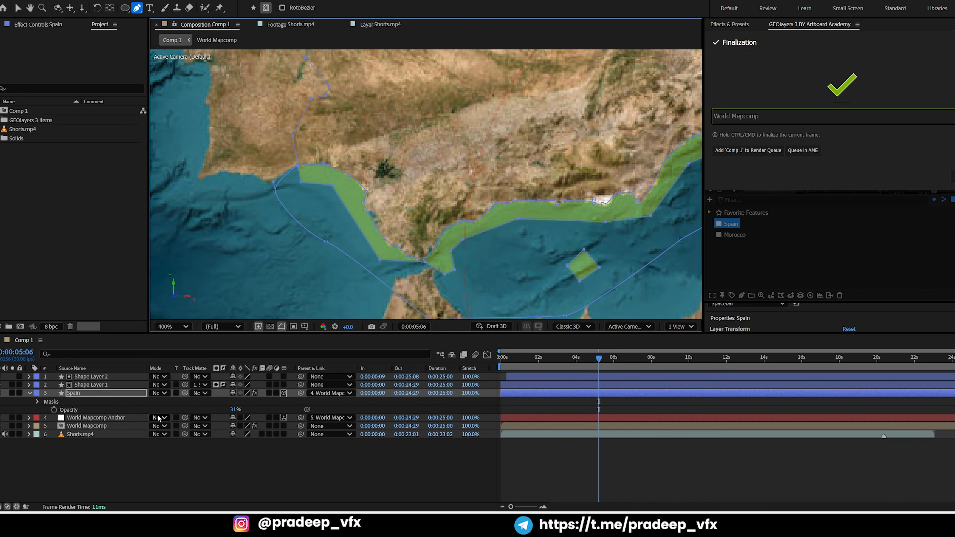
Invert Mask 1 on the Spain layer to hide the fill spilling into the sea, and deselect the layer
key("m")
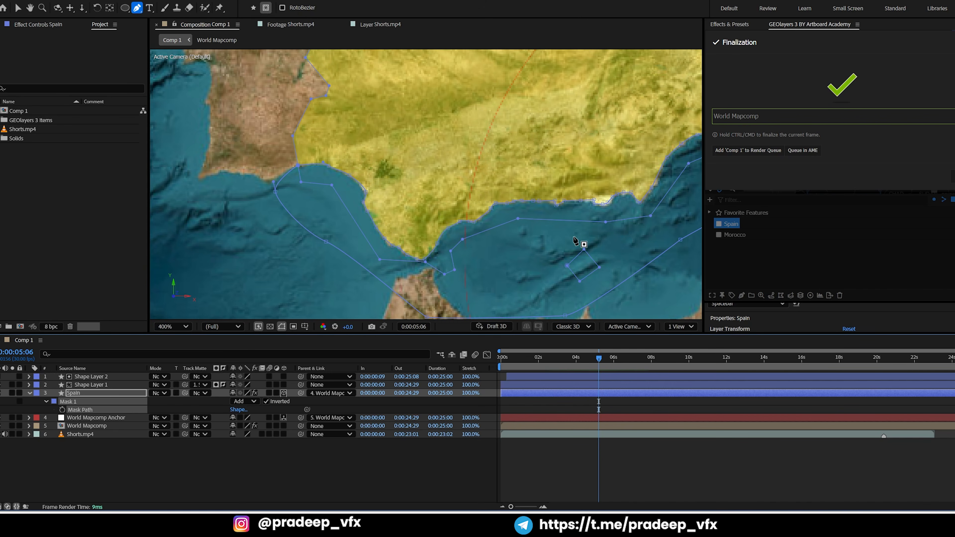
left_click(559, 475)
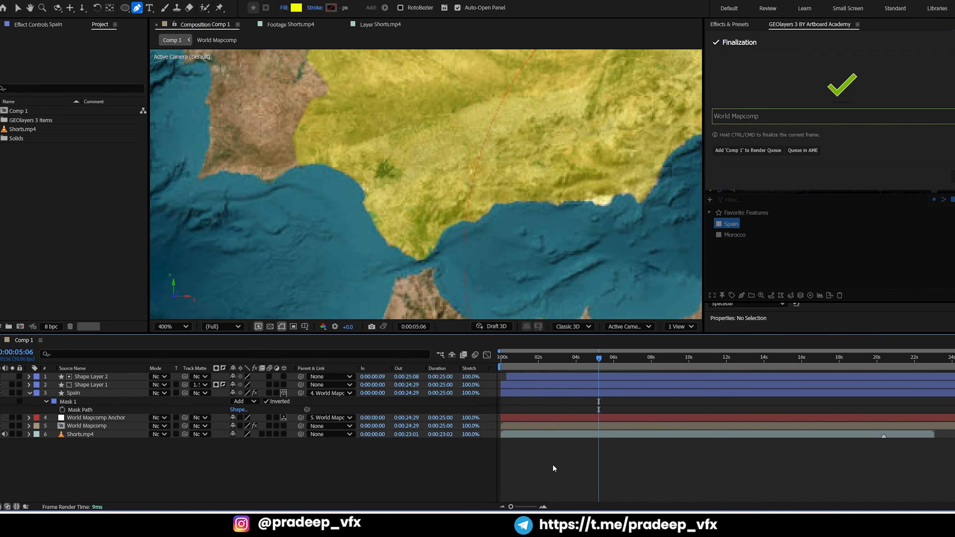
scroll(560, 189, "down", 2)
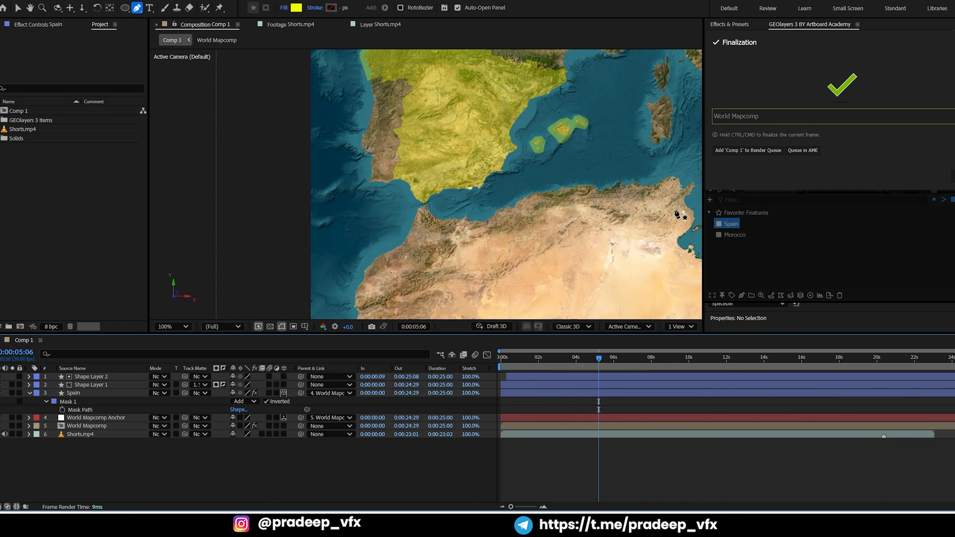
Draw the Morocco feature from GEOlayers as a shape layer in Comp 1
left_click(731, 251)
left_click(734, 235)
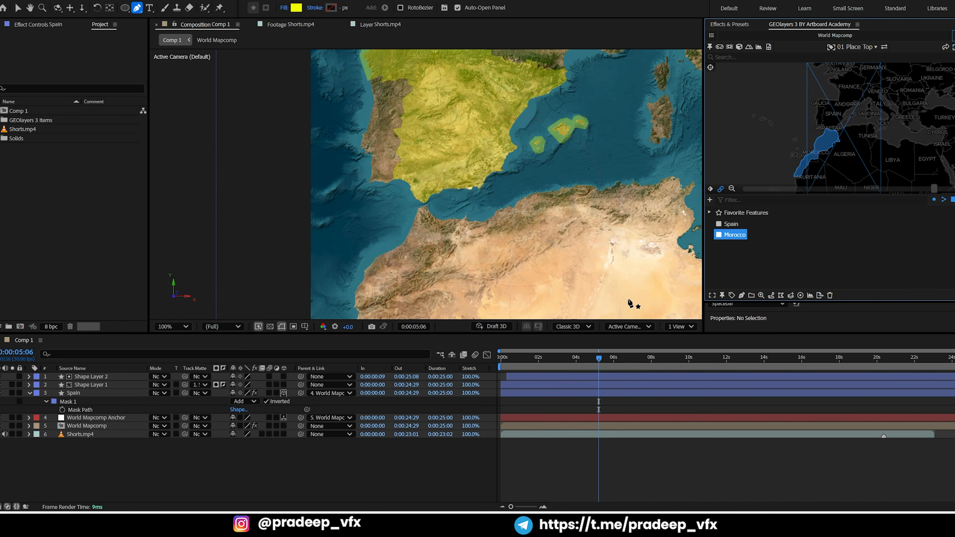
left_click(742, 296)
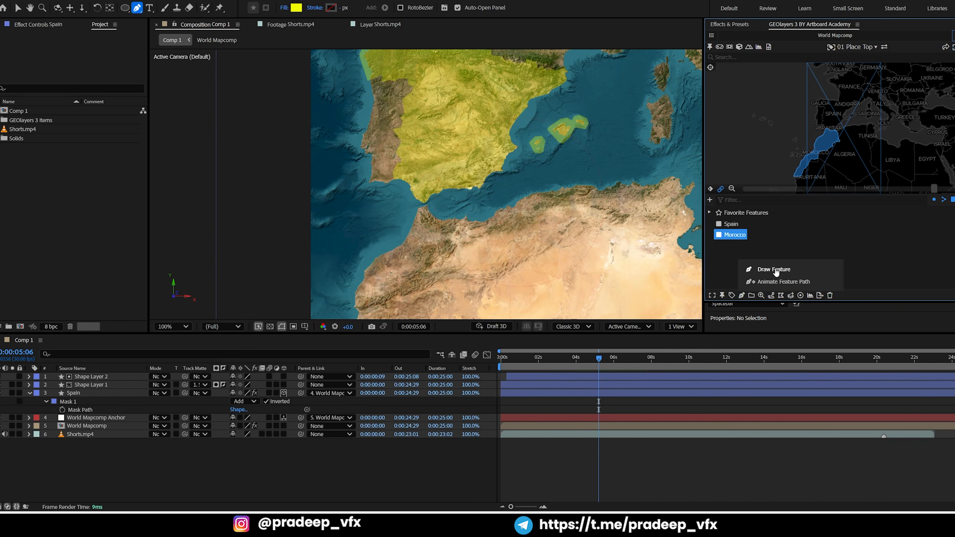
left_click(767, 273)
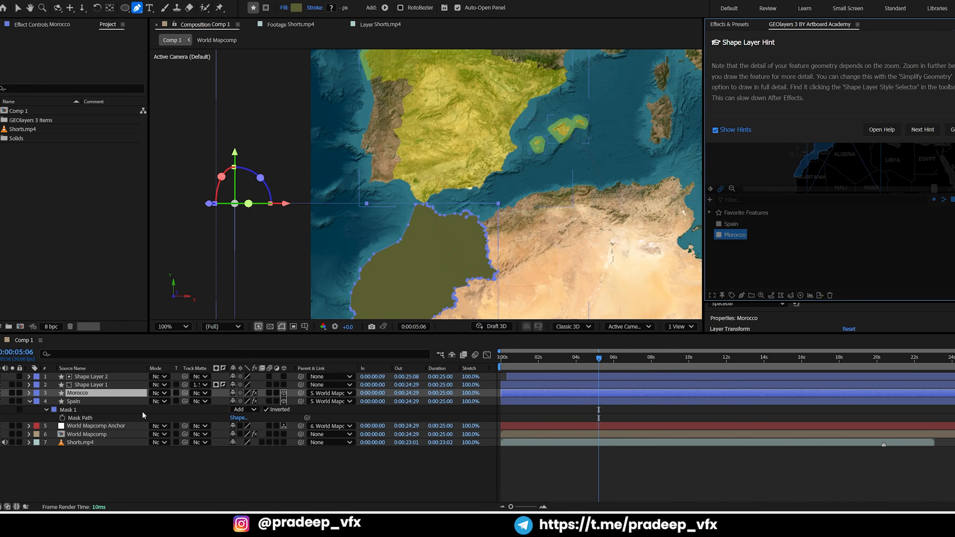
Lower the Morocco layer's opacity to 50% to reveal the coastline beneath the fill
left_click_drag(234, 402, 211, 402)
scroll(443, 211, "up", 3)
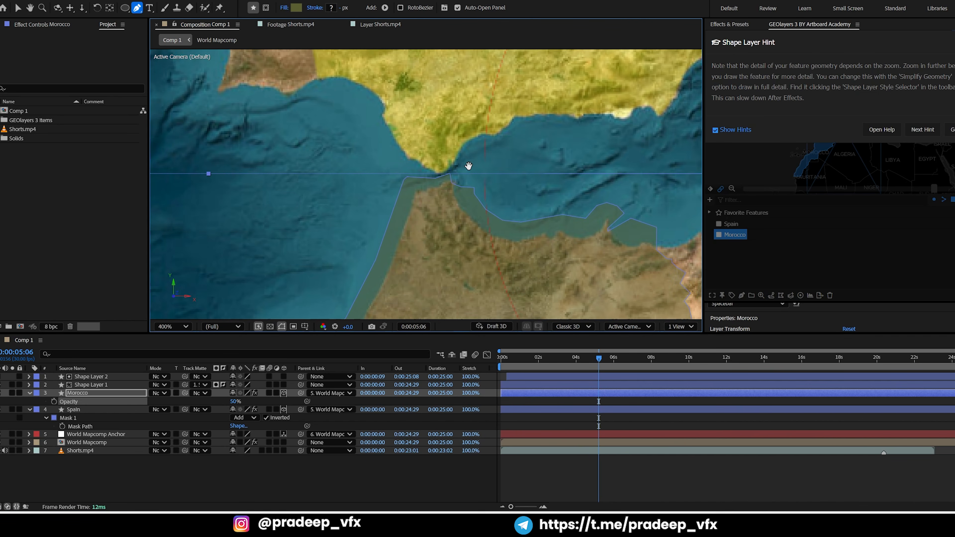
scroll(402, 174, "down", 2)
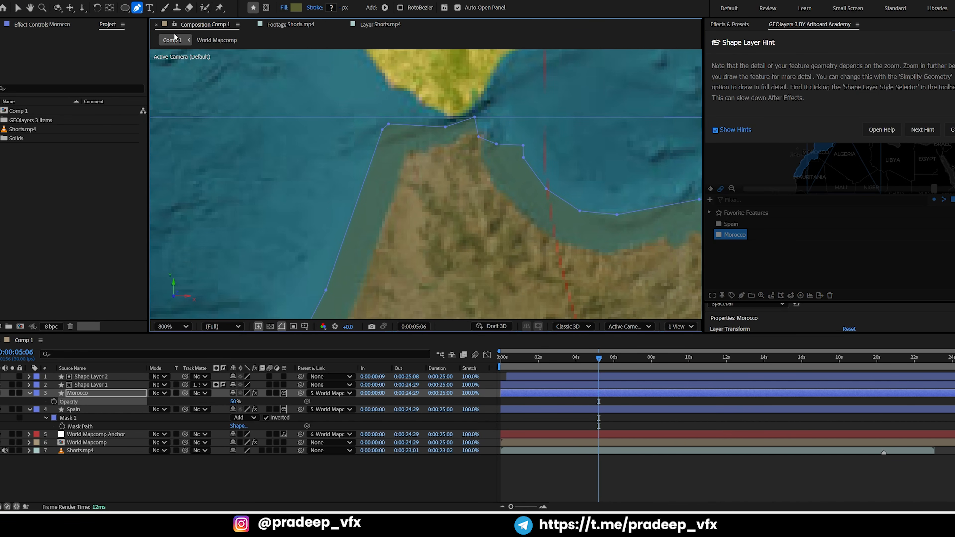
Start a Pen tool mask on the Morocco layer at its northern tip, tracing the real shoreline down the Atlantic coast
left_click(266, 8)
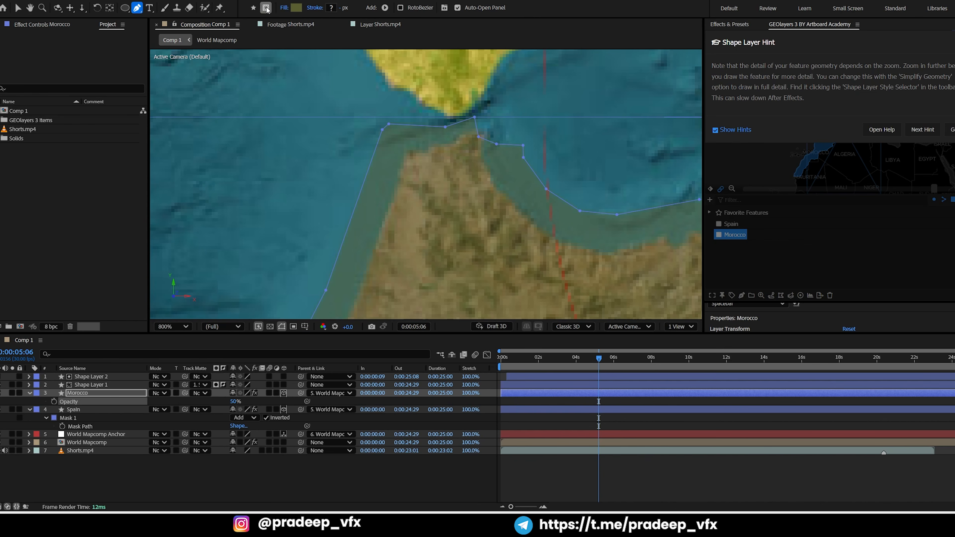
scroll(363, 144, "up", 1)
left_click_drag(415, 124, 415, 160)
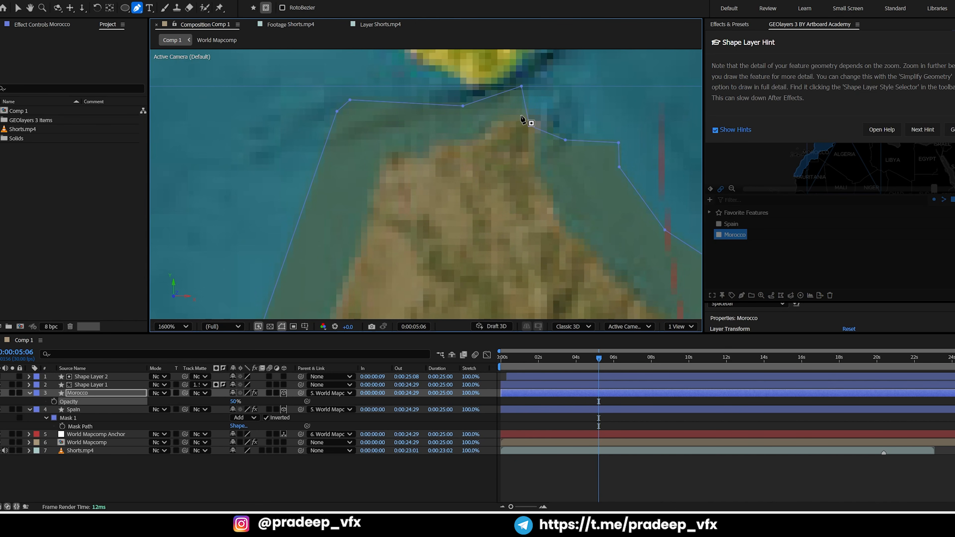
left_click(534, 114)
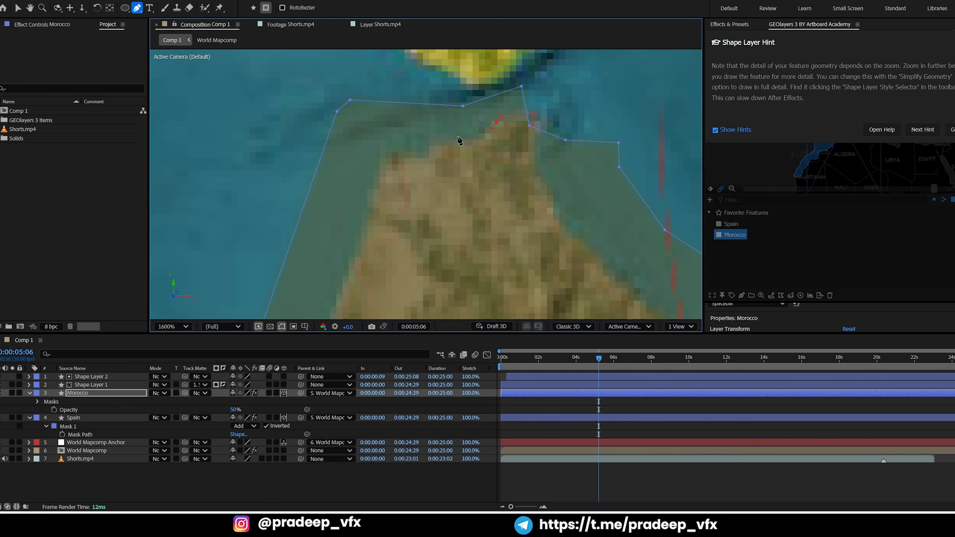
key("ctrl+z")
left_click_drag(386, 151, 378, 168)
left_click_drag(348, 297, 425, 139)
left_click_drag(428, 131, 423, 146)
left_click_drag(327, 297, 403, 154)
left_click_drag(398, 157, 391, 177)
left_click_drag(301, 278, 452, 183)
left_click_drag(454, 178, 425, 191)
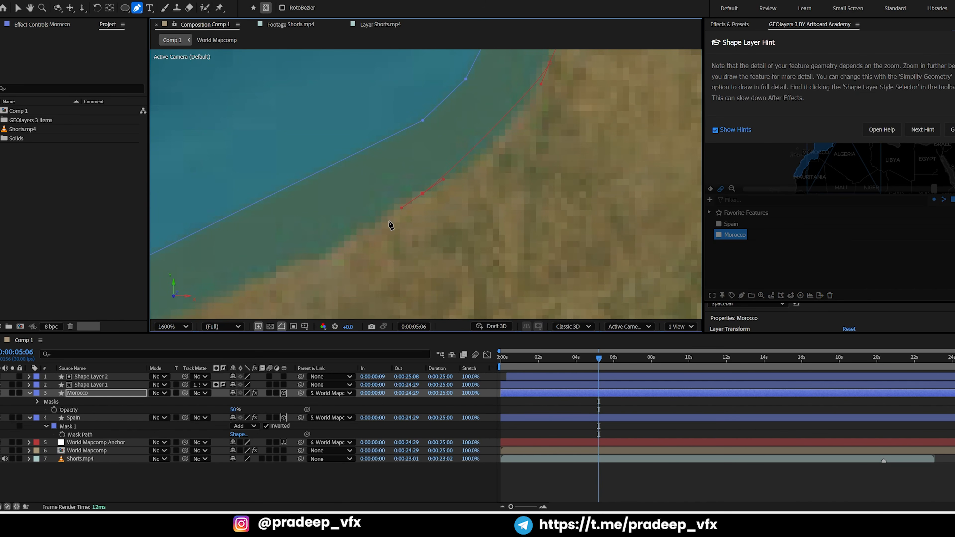
Continue the Morocco mask southwest along the Atlantic shoreline with curved points, undoing the misplaced ones
left_click_drag(353, 263, 496, 177)
key("ctrl+z")
left_click_drag(557, 101, 408, 239)
left_click_drag(492, 192, 479, 207)
left_click_drag(356, 305, 530, 203)
left_click_drag(586, 144, 576, 149)
left_click_drag(320, 290, 533, 120)
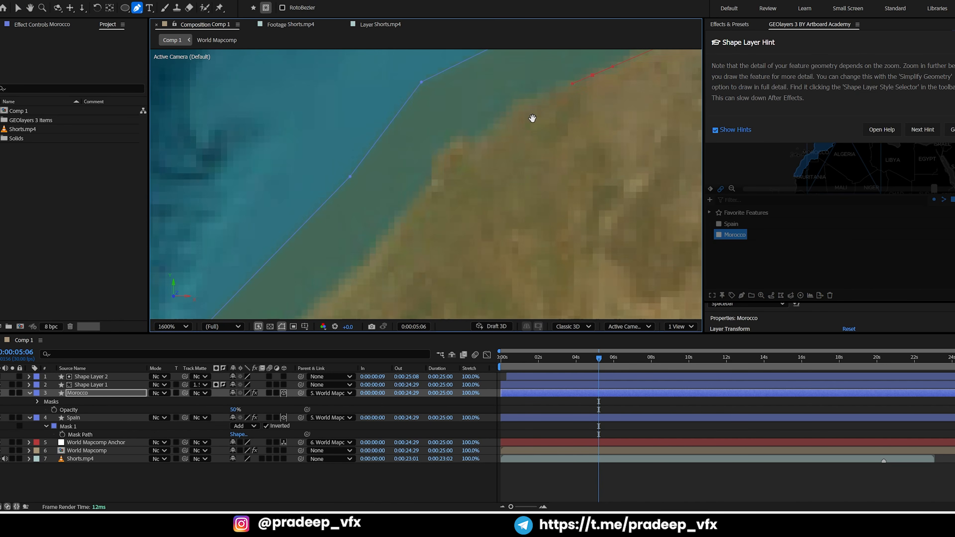
left_click_drag(415, 201, 436, 172)
left_click(479, 107)
left_click(455, 159)
left_click_drag(323, 278, 489, 167)
left_click_drag(474, 206, 472, 208)
key("ctrl+z")
Extend the Morocco mask down the real Atlantic coast, following the bends inside the overlapping fill edge
scroll(472, 210, "down", 3)
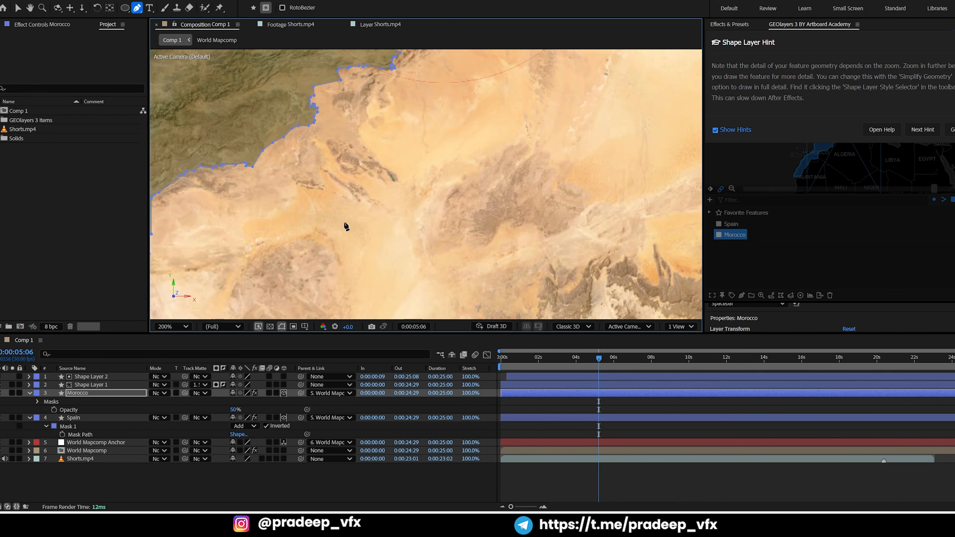
scroll(348, 227, "up", 2)
left_click_drag(347, 226, 532, 115)
left_click_drag(226, 305, 489, 128)
left_click(491, 104)
left_click(481, 140)
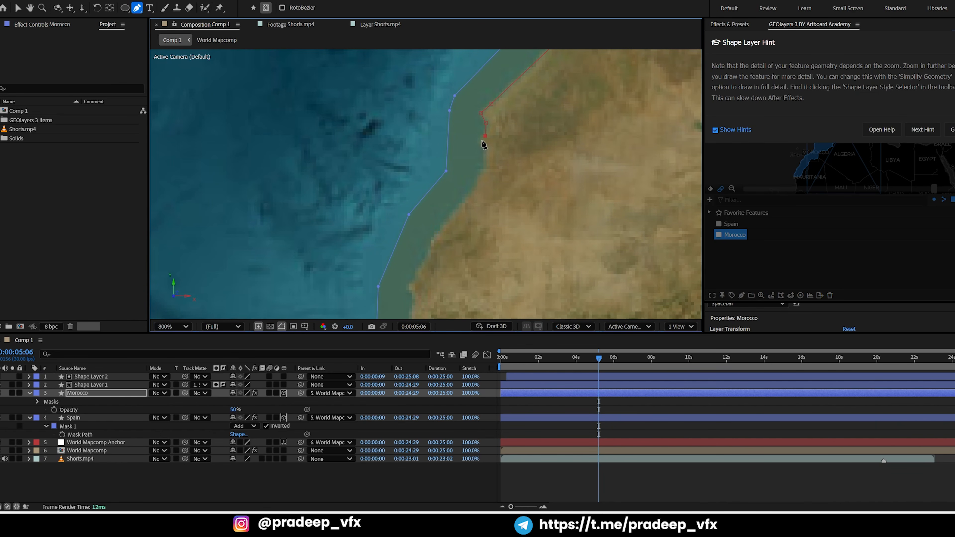
left_click_drag(472, 197, 494, 141)
left_click_drag(442, 222, 441, 239)
left_click(440, 297)
left_click_drag(440, 297, 449, 189)
left_click_drag(451, 210, 451, 216)
left_click_drag(482, 311, 492, 172)
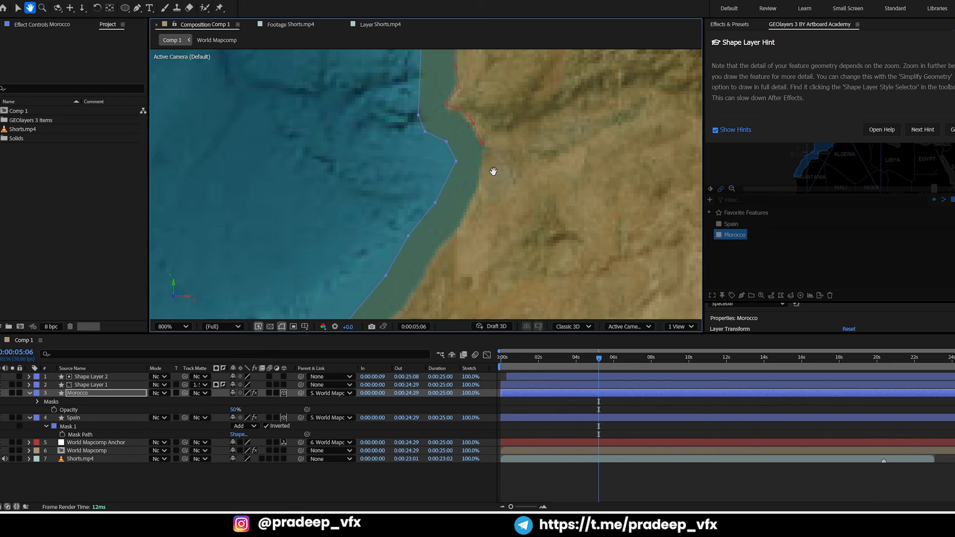
Finish the Atlantic side of the Morocco mask by tracing the shoreline to the country's southern end
left_click_drag(432, 290, 506, 165)
left_click_drag(502, 170, 488, 193)
left_click_drag(340, 324, 532, 161)
key("z")
key("g")
left_click(607, 144)
left_click_drag(532, 161, 514, 180)
left_click_drag(444, 228, 509, 192)
left_click_drag(509, 193, 406, 219)
Route the Morocco mask path loosely around the sea side, across southern Spain, toward the eastern end of Morocco's Mediterranean coast
scroll(412, 223, "down", 2)
left_click_drag(287, 233, 288, 224)
left_click_drag(322, 188, 226, 312)
left_click_drag(454, 197, 562, 197)
left_click_drag(584, 221, 594, 242)
left_click_drag(611, 276, 612, 281)
scroll(611, 279, "up", 1)
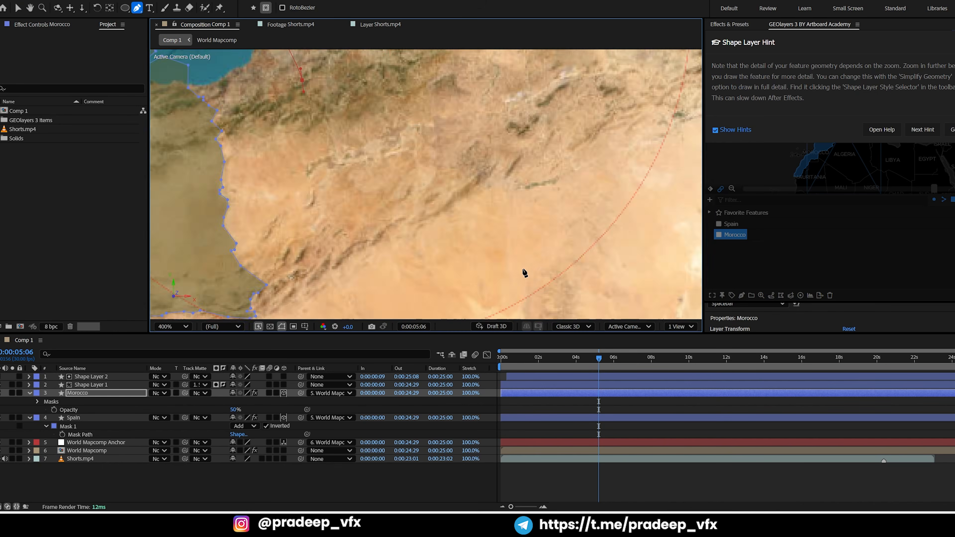
left_click_drag(183, 75, 491, 236)
scroll(489, 232, "up", 1)
Trace the Morocco mask west along the Mediterranean shoreline from the eastern border to the small cape
left_click(415, 185)
left_click(374, 176)
left_click(365, 184)
left_click(332, 175)
left_click_drag(331, 175, 415, 221)
left_click(398, 201)
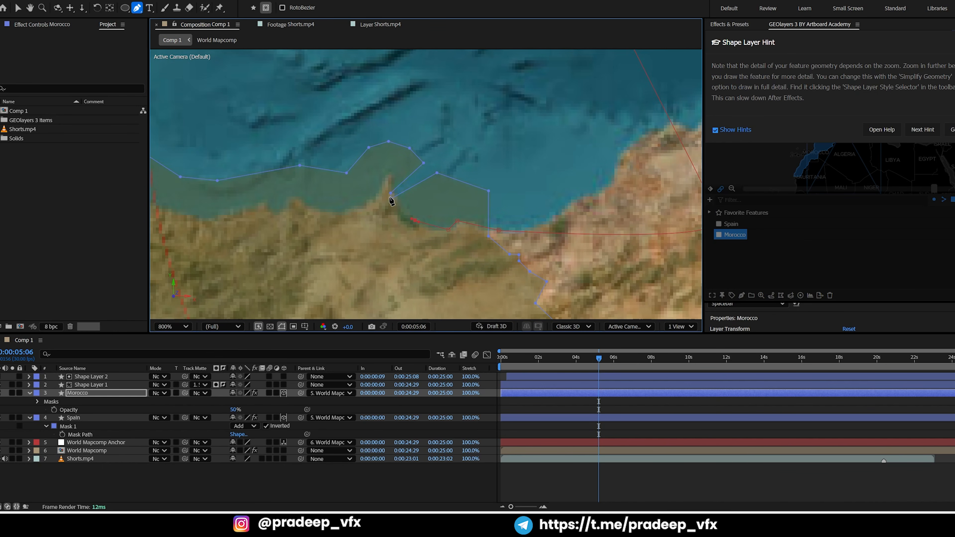
Trace the mask around the cape and along the remaining Mediterranean coast, closing it at Morocco's northern tip
left_click(391, 176)
left_click_drag(381, 184, 377, 191)
left_click(366, 206)
left_click_drag(332, 213, 423, 198)
left_click_drag(422, 199, 415, 198)
left_click_drag(340, 209, 494, 222)
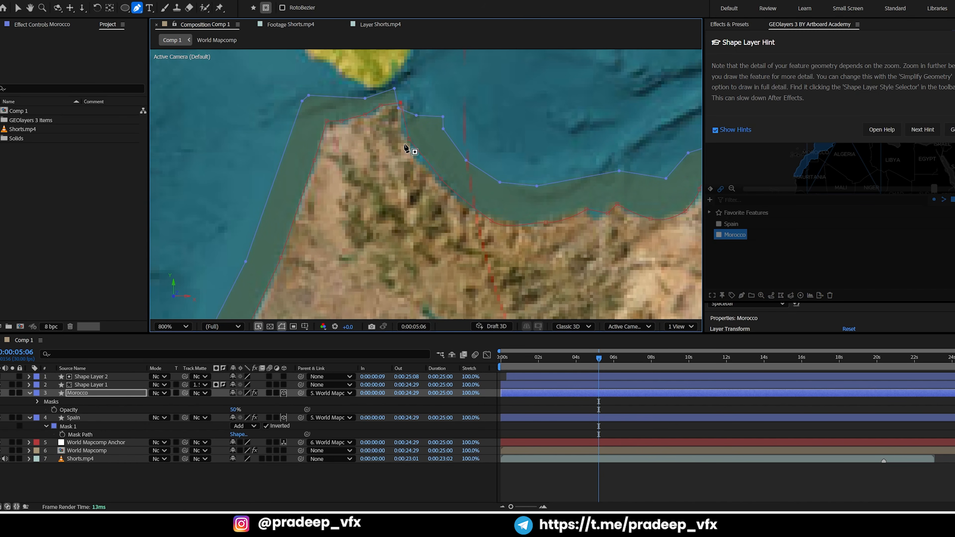
left_click_drag(409, 139, 406, 145)
left_click_drag(401, 102, 397, 109)
scroll(458, 165, "down", 2)
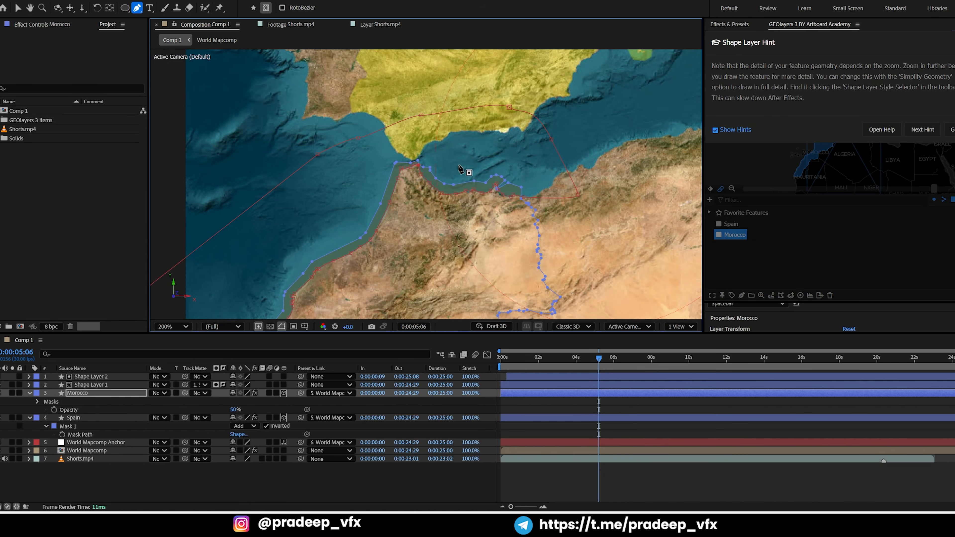
Invert Mask 1 on the Morocco layer so the fill covers only the land
left_click_drag(495, 177, 492, 156)
left_click_drag(458, 212, 457, 180)
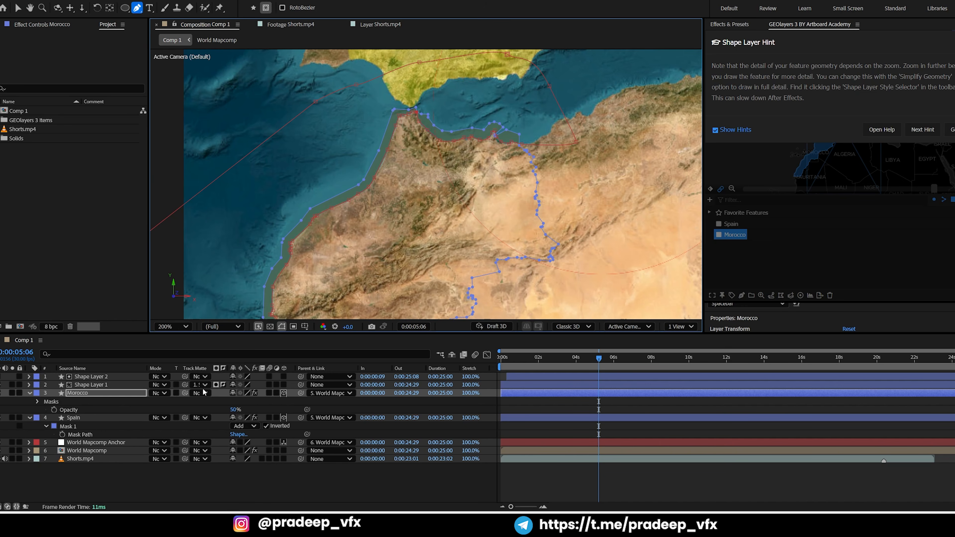
key("m")
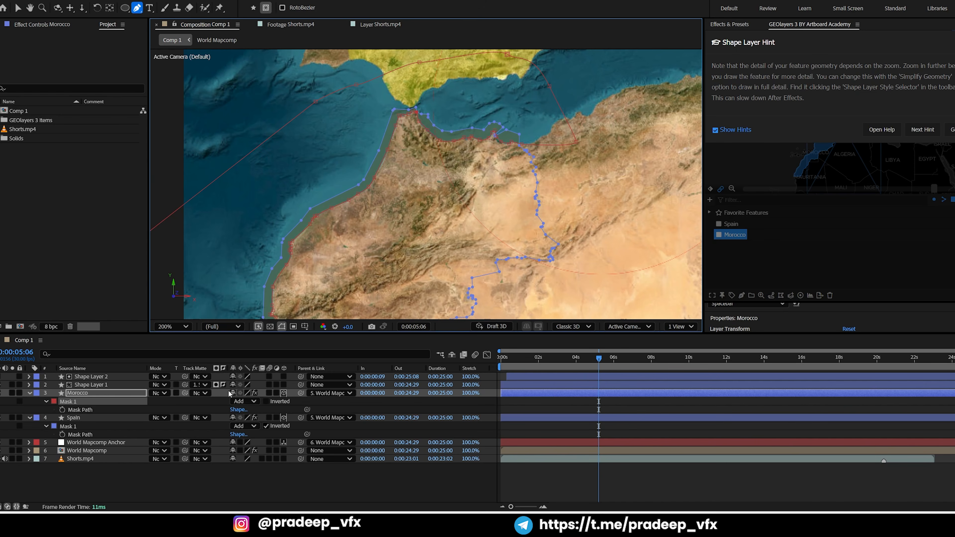
left_click(266, 402)
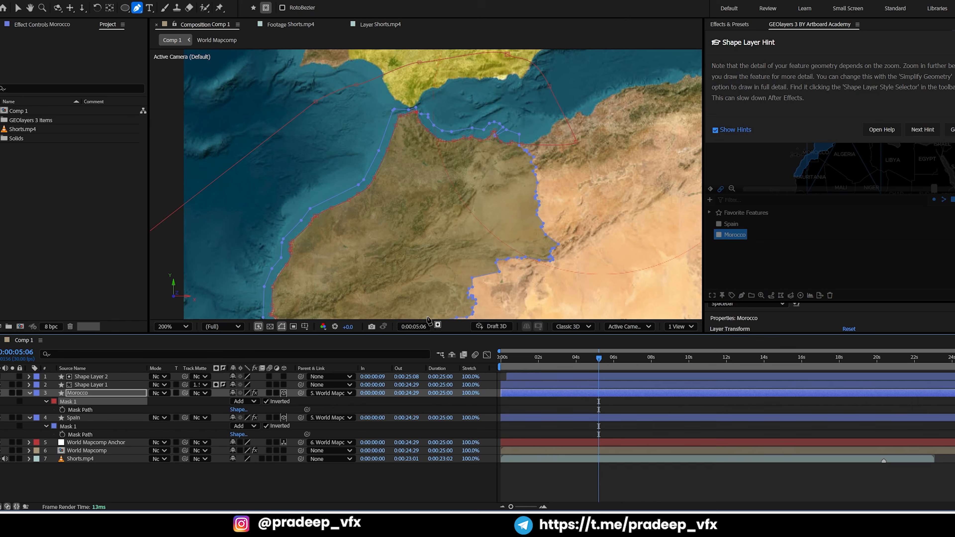
Set the Morocco layer's opacity to 80%
key("t")
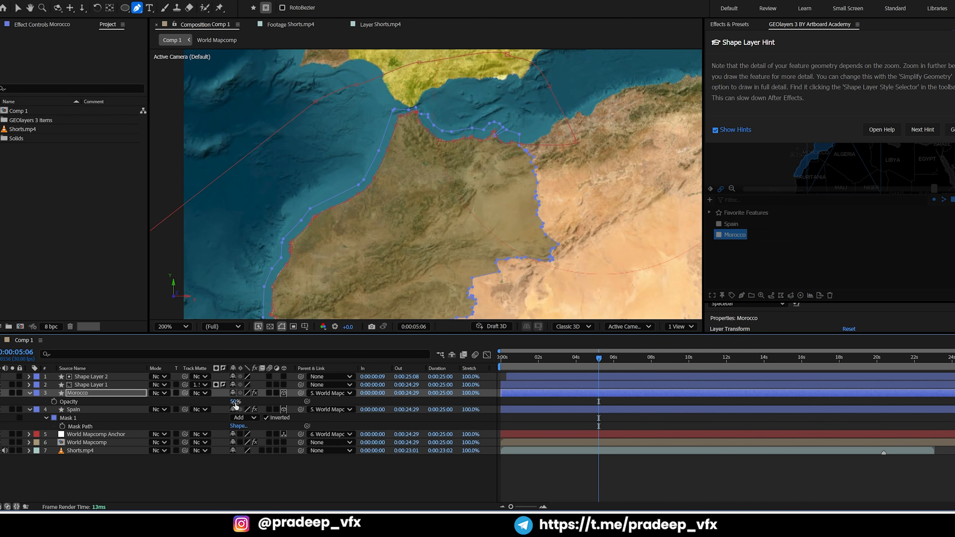
left_click(236, 402)
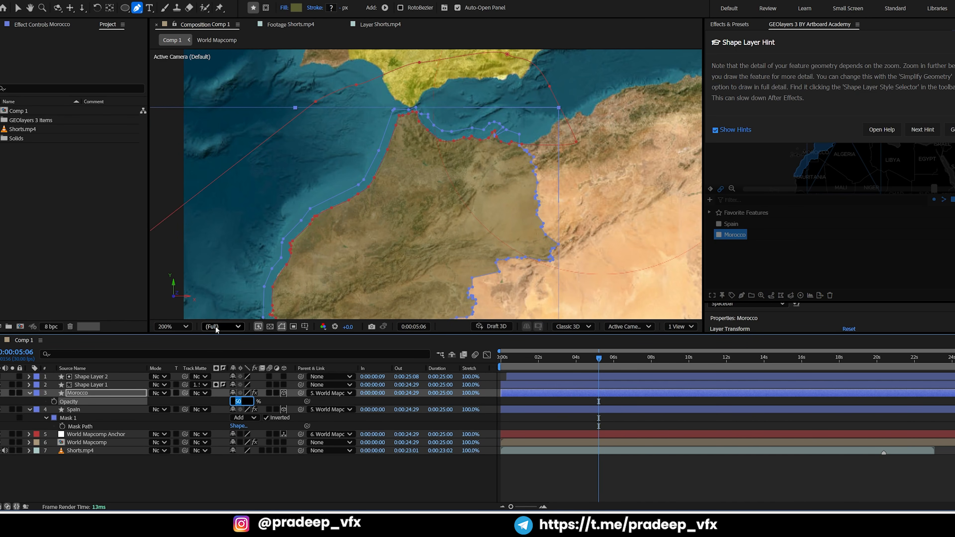
type("80")
key("Return")
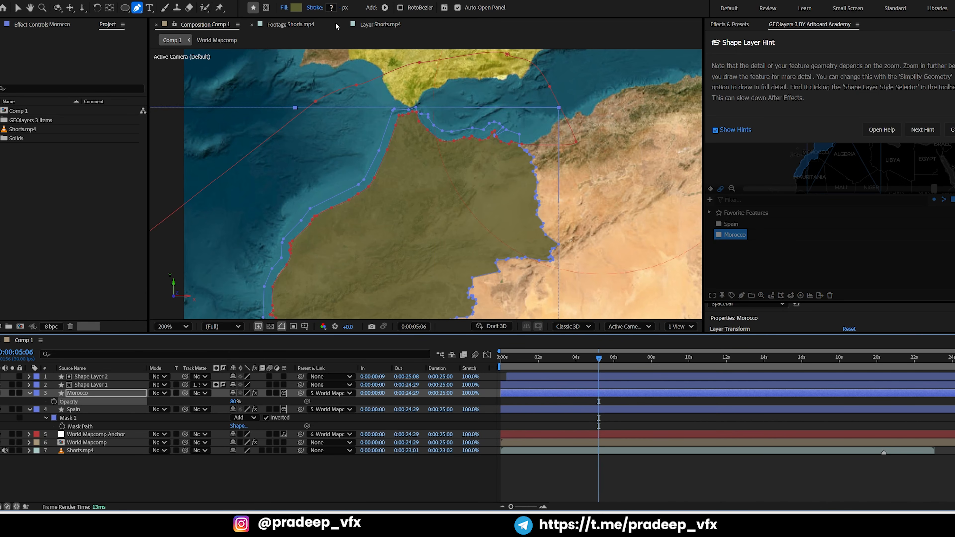
Check the reference footage, select the Spain layer, and solo Shorts.mp4 in Comp 1 with its orange Spain in view
left_click(304, 25)
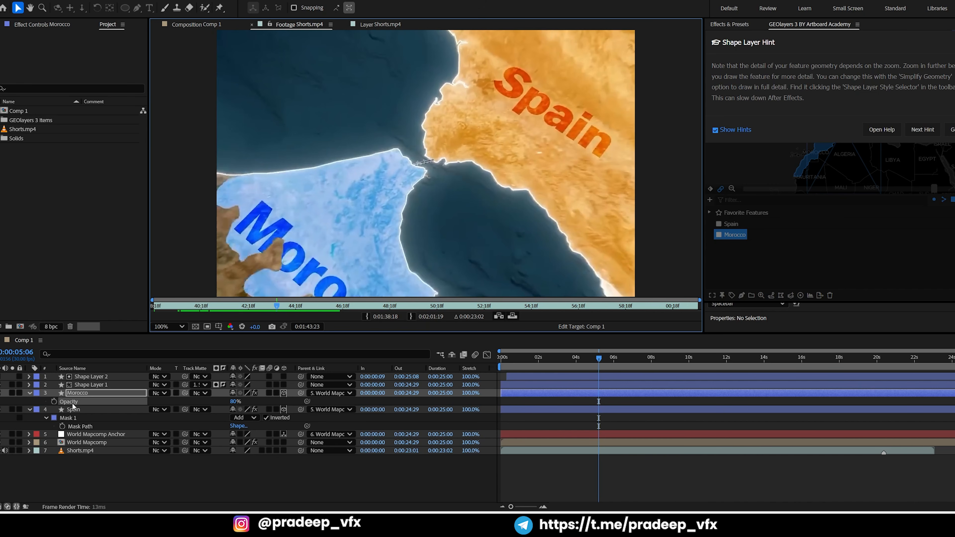
double_click(74, 412)
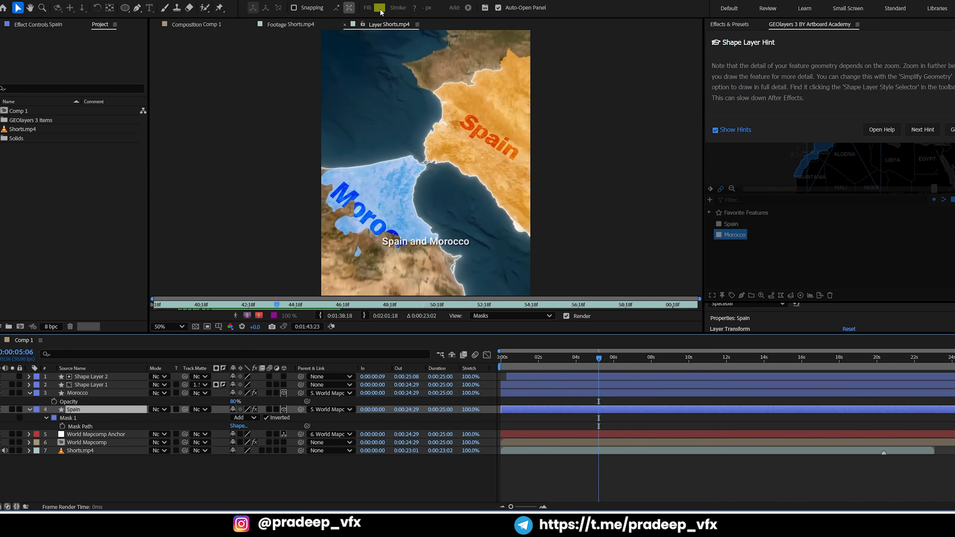
left_click(203, 25)
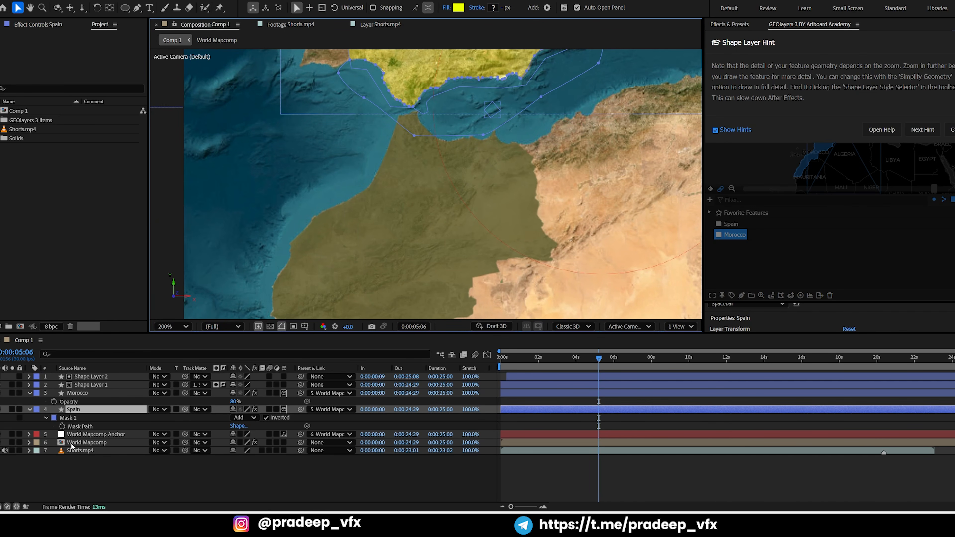
left_click(12, 451)
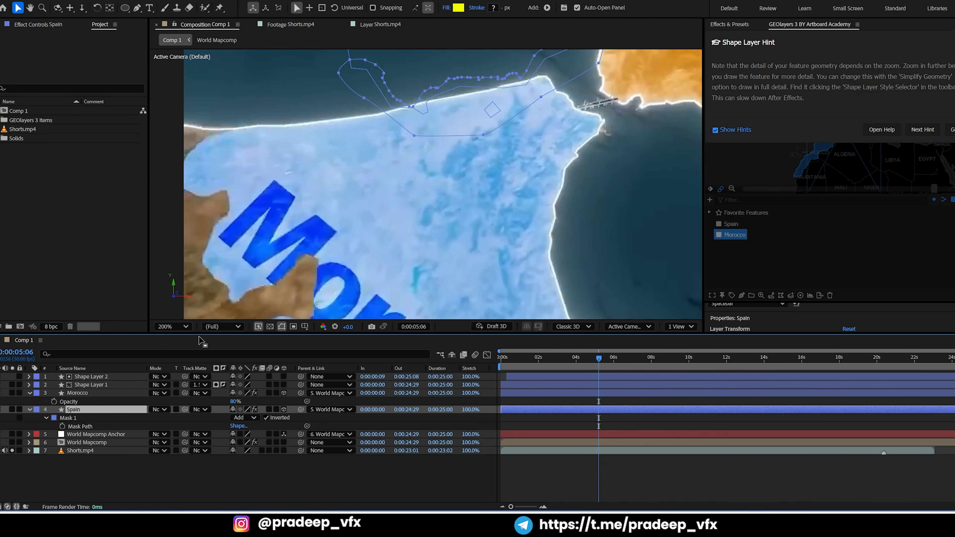
left_click_drag(489, 102, 347, 218)
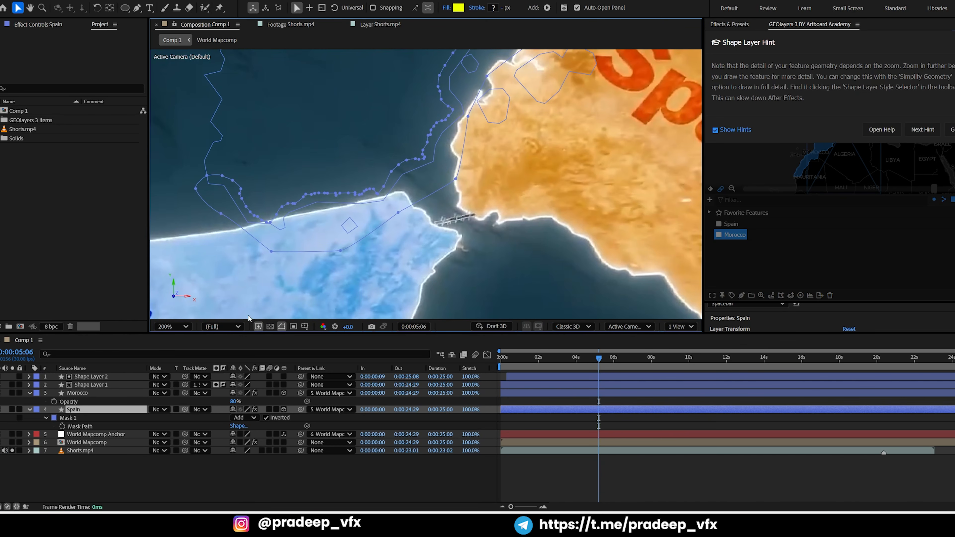
Set the Spain layer's fill to the orange DB942E sampled from the reference footage, and unsolo Shorts.mp4
left_click(457, 8)
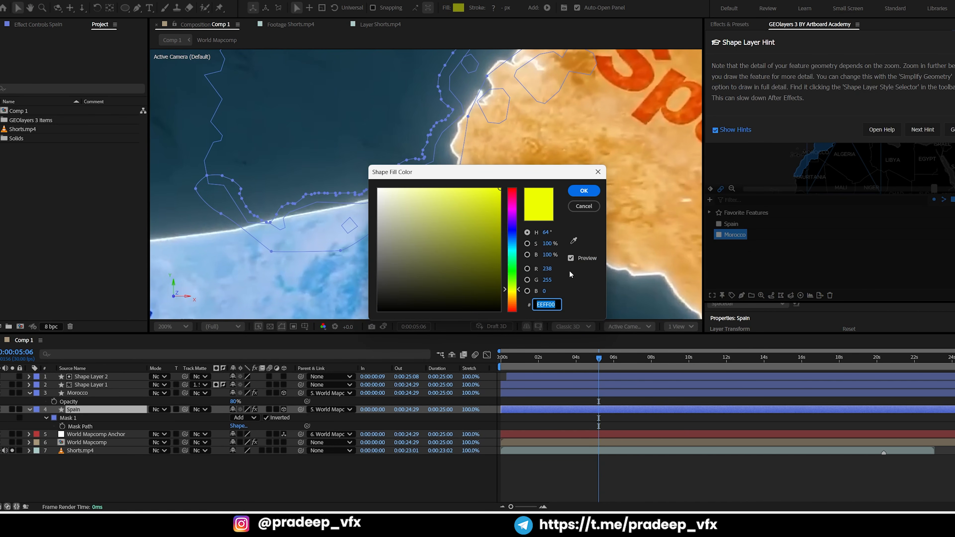
left_click(574, 241)
left_click(650, 234)
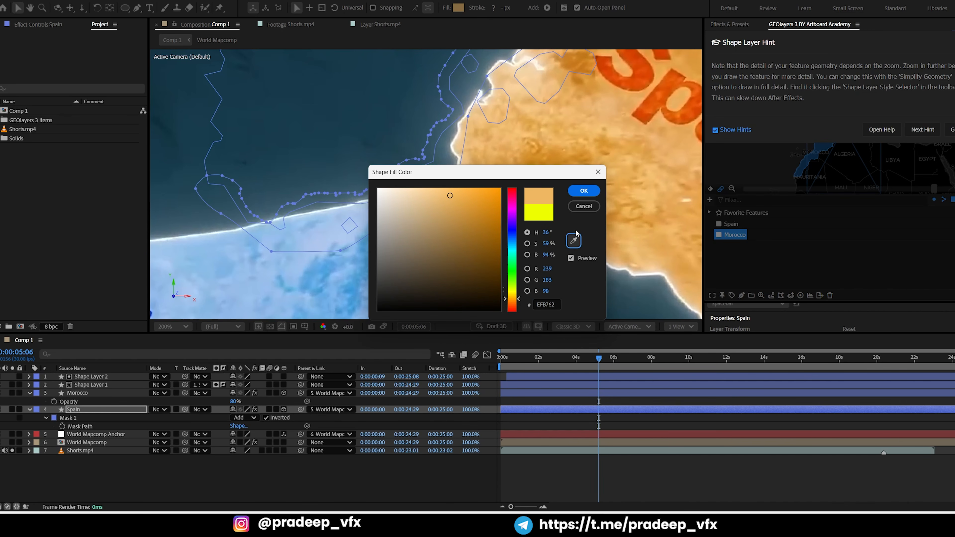
left_click(574, 240)
left_click(566, 155)
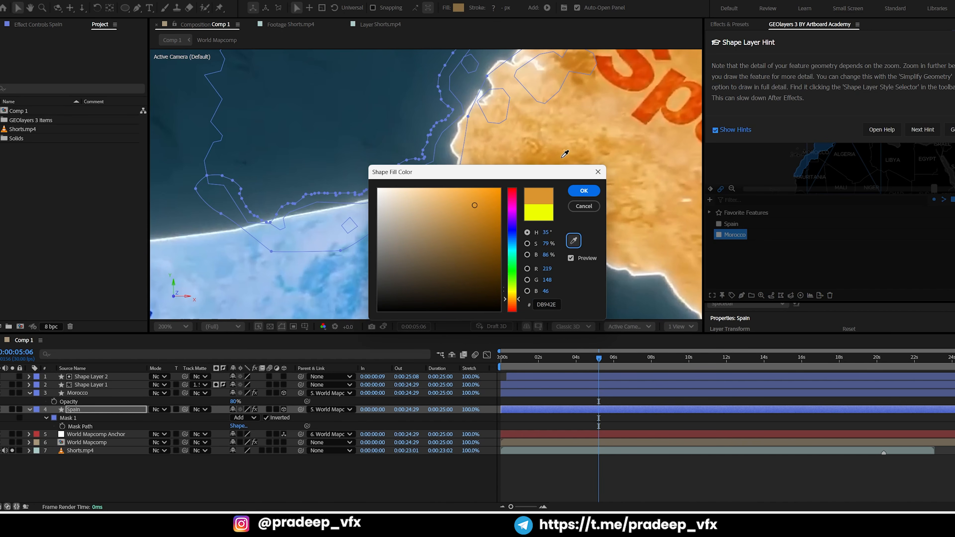
left_click(583, 191)
left_click(459, 8)
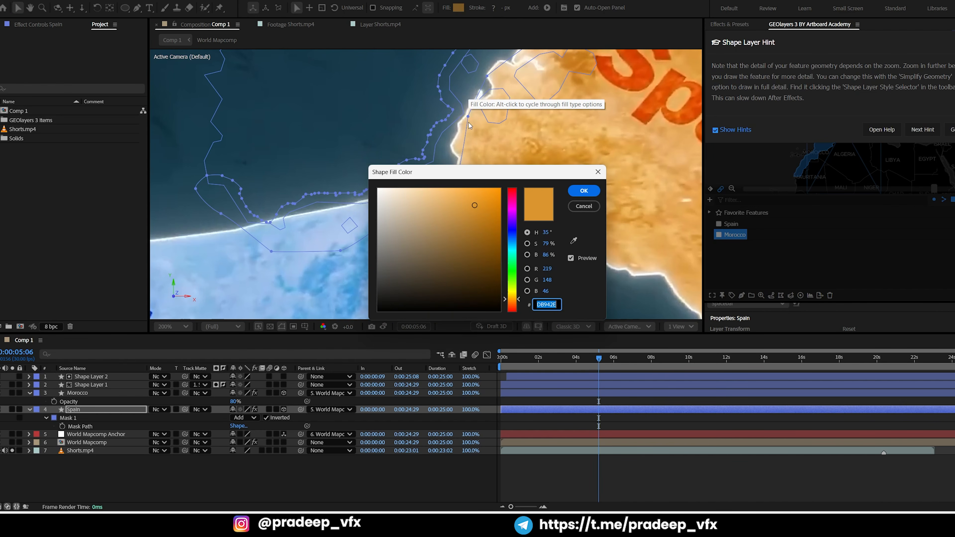
left_click(584, 191)
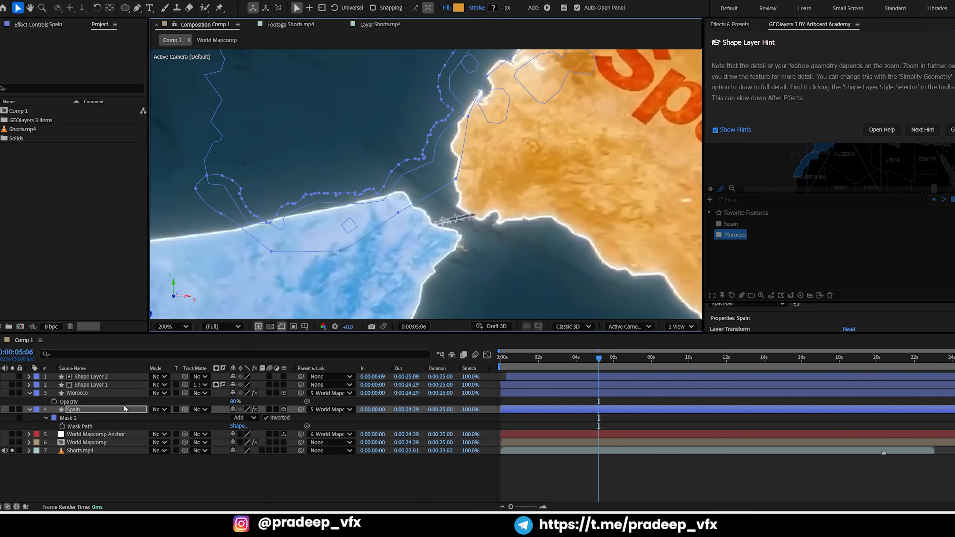
left_click(12, 450)
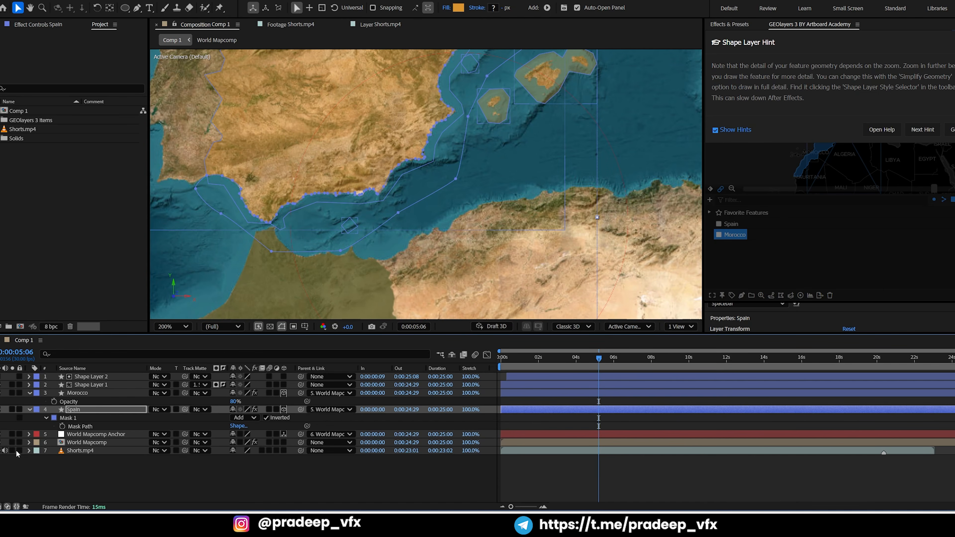
Raise the Spain layer's opacity to 100%
scroll(406, 165, "down", 1)
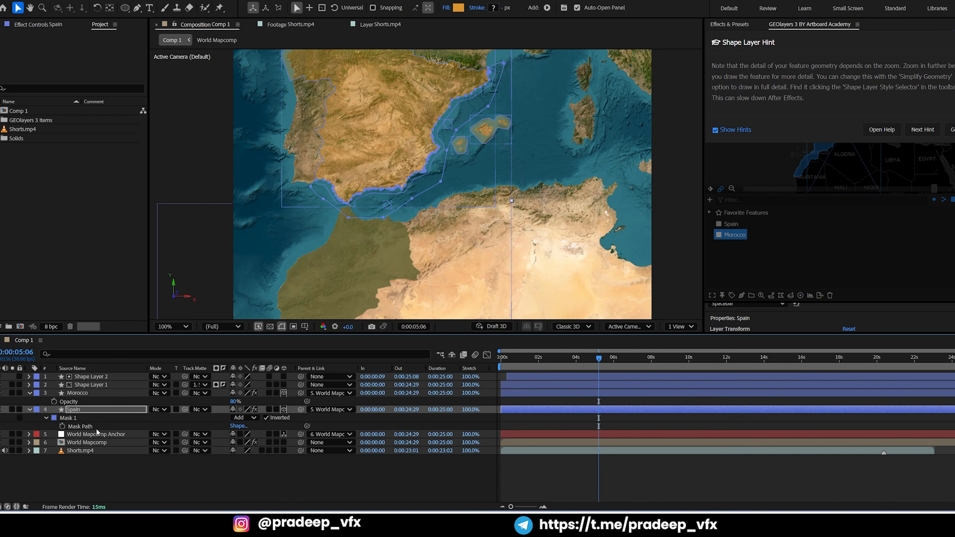
key("t")
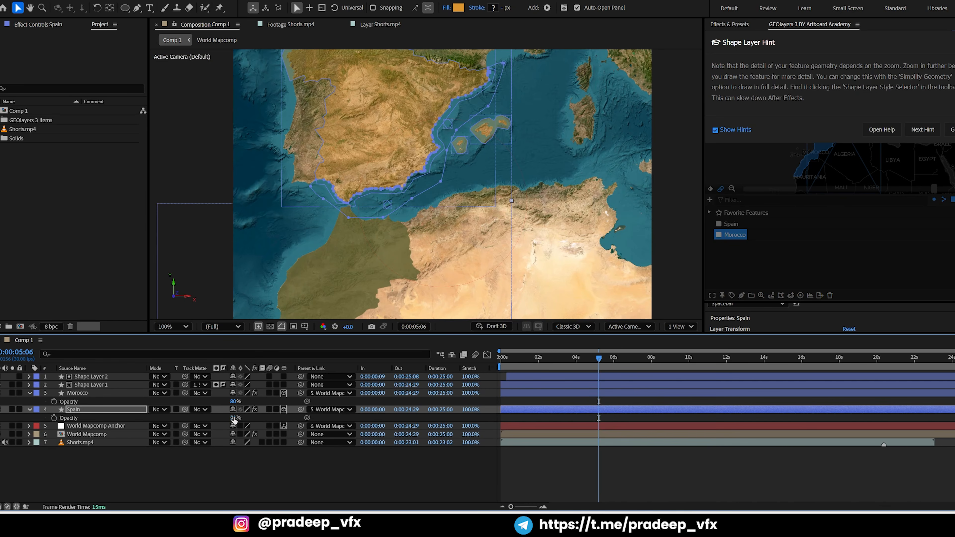
left_click_drag(234, 418, 280, 410)
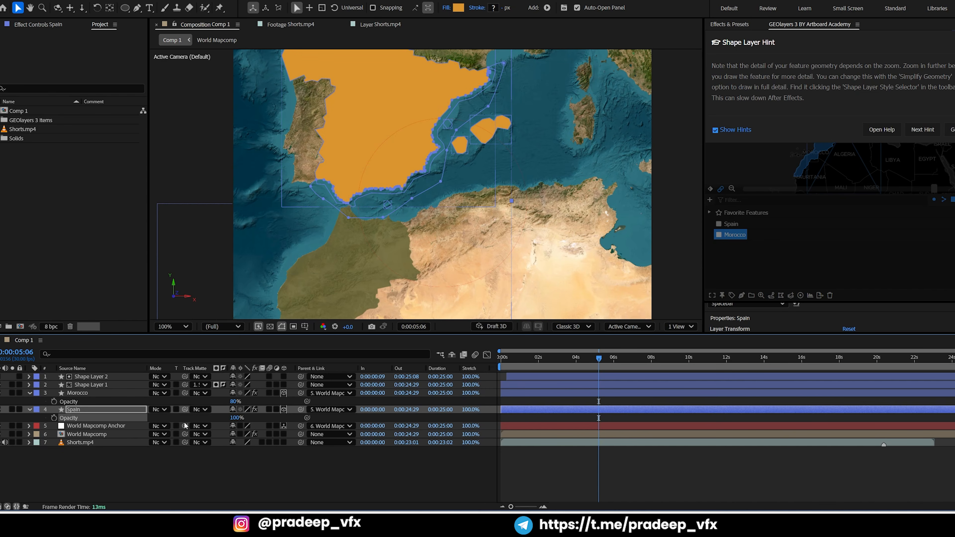
Try the Multiply and Soft Light blending modes on the Spain layer
left_click(161, 413)
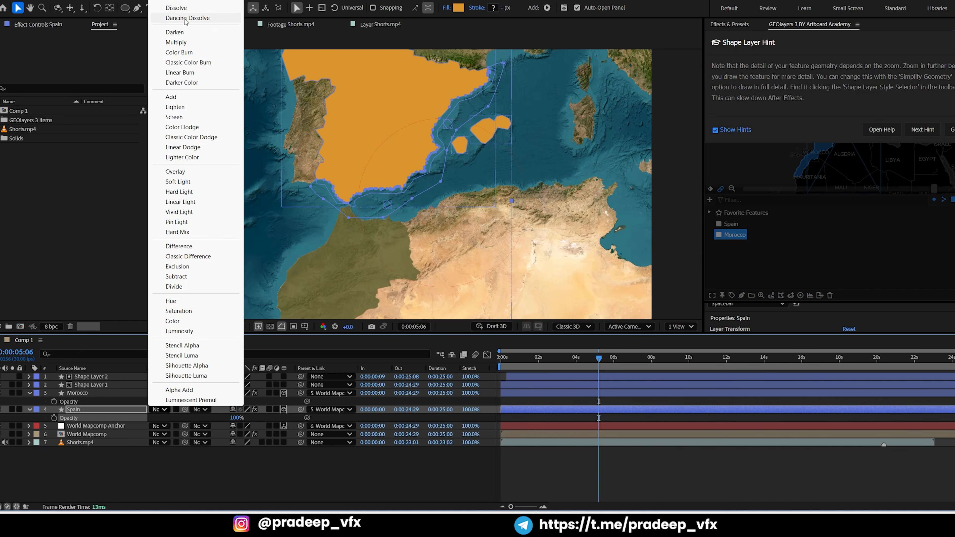
left_click(175, 42)
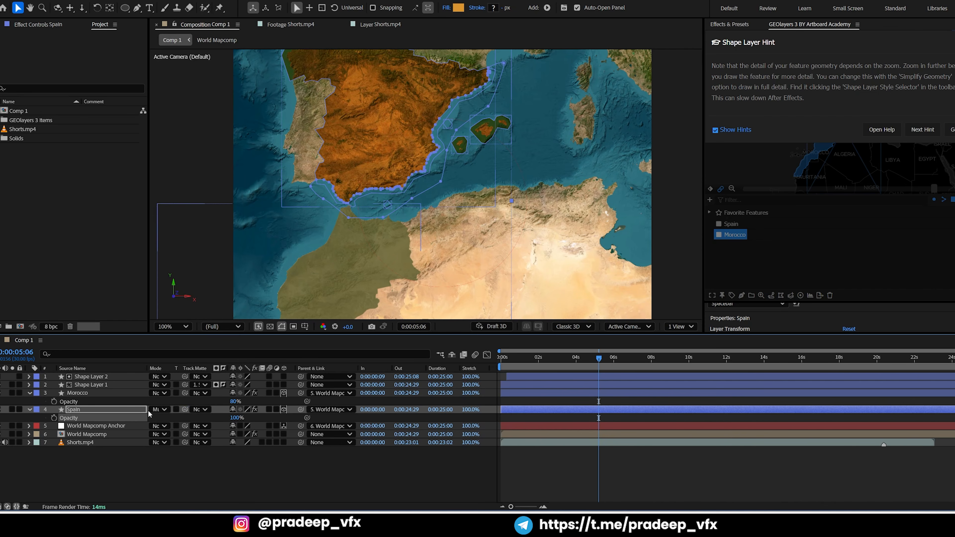
left_click(160, 410)
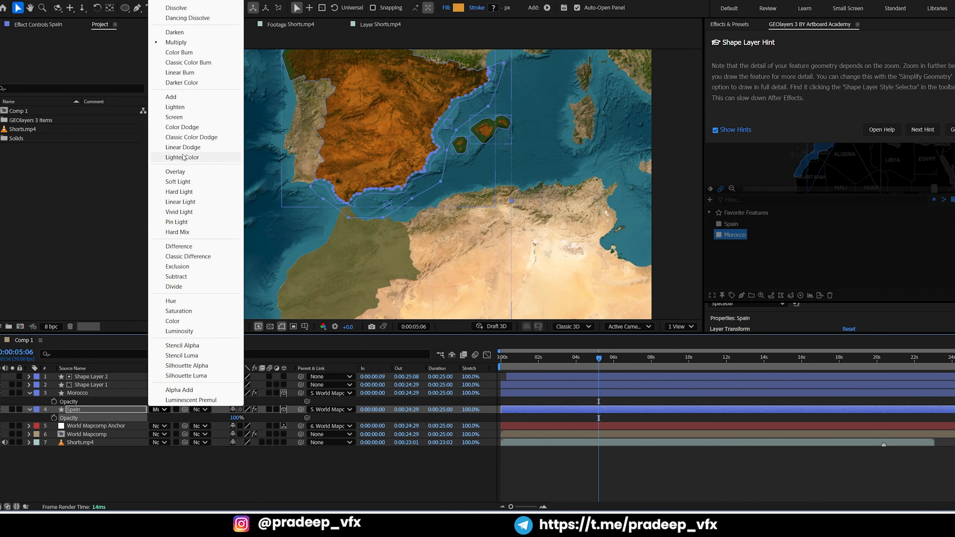
left_click(183, 182)
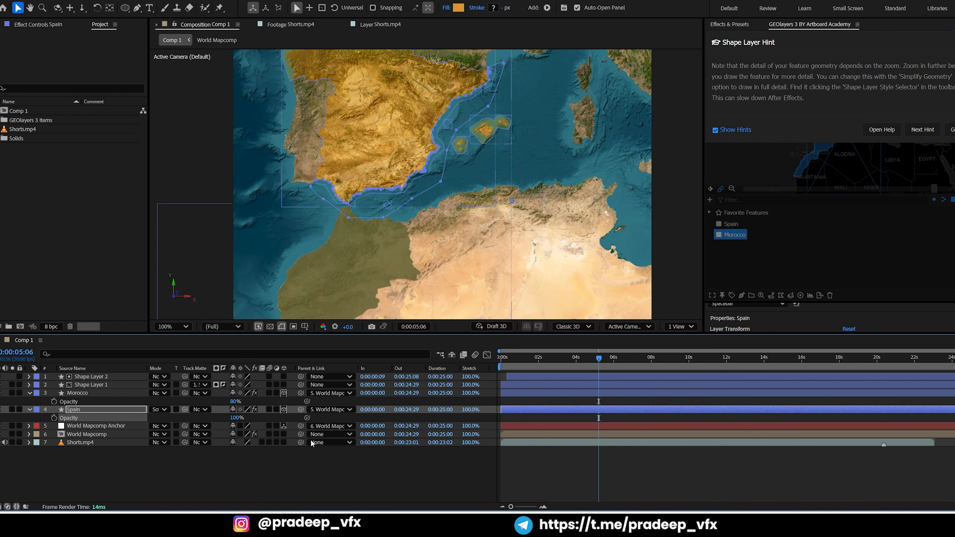
left_click(297, 458)
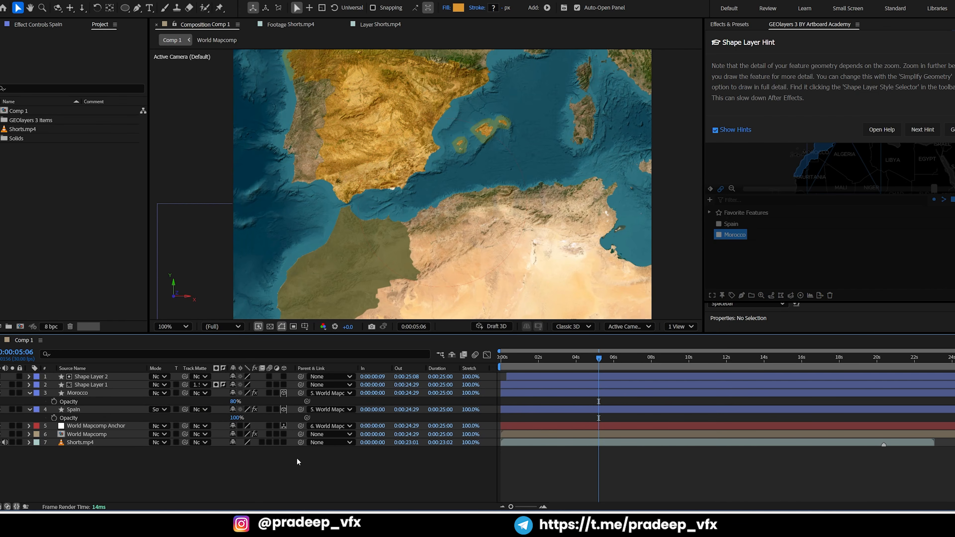
Try the Hard Light and Linear Light blending modes on the Spain layer
left_click(161, 409)
left_click(195, 193)
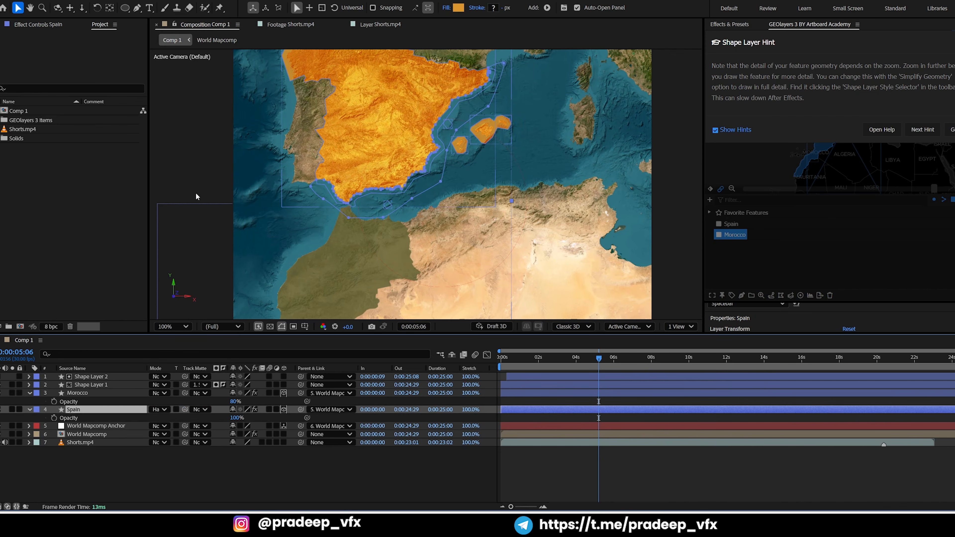
left_click(158, 410)
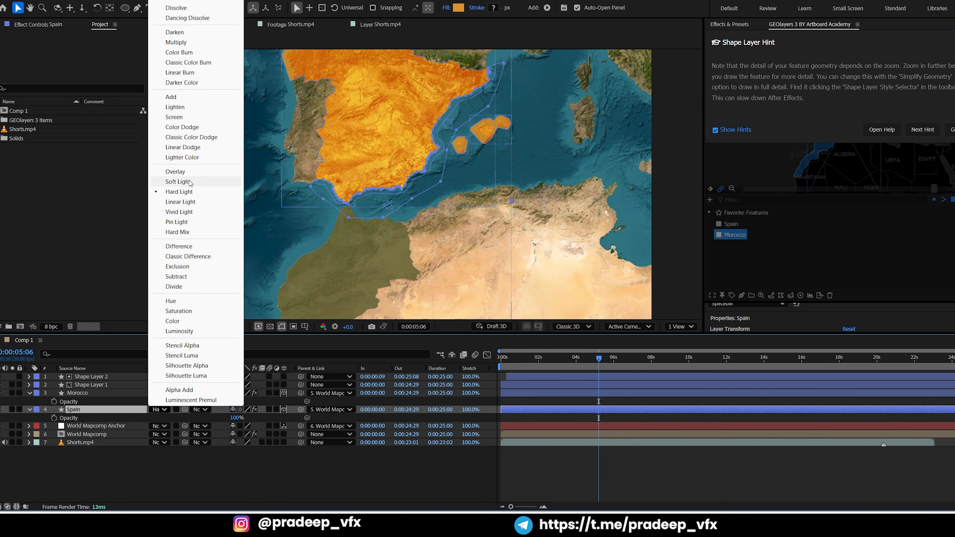
left_click(181, 202)
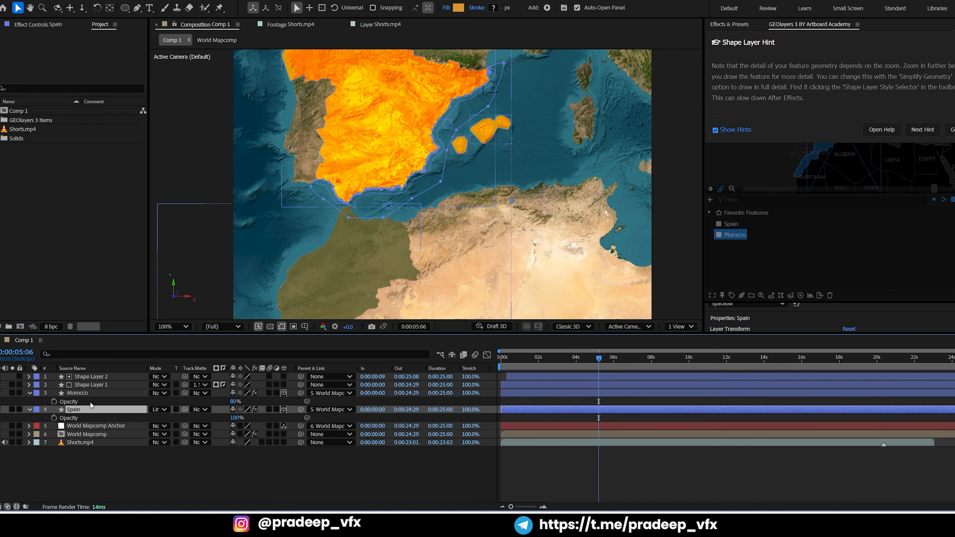
Return the Spain layer's blending mode to Normal and set its opacity to 80%
left_click(157, 410)
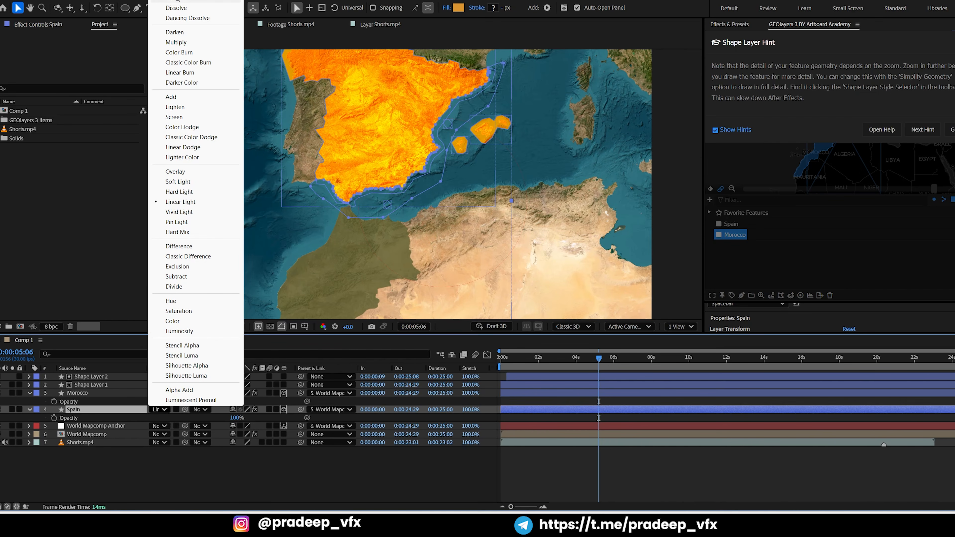
left_click(177, 6)
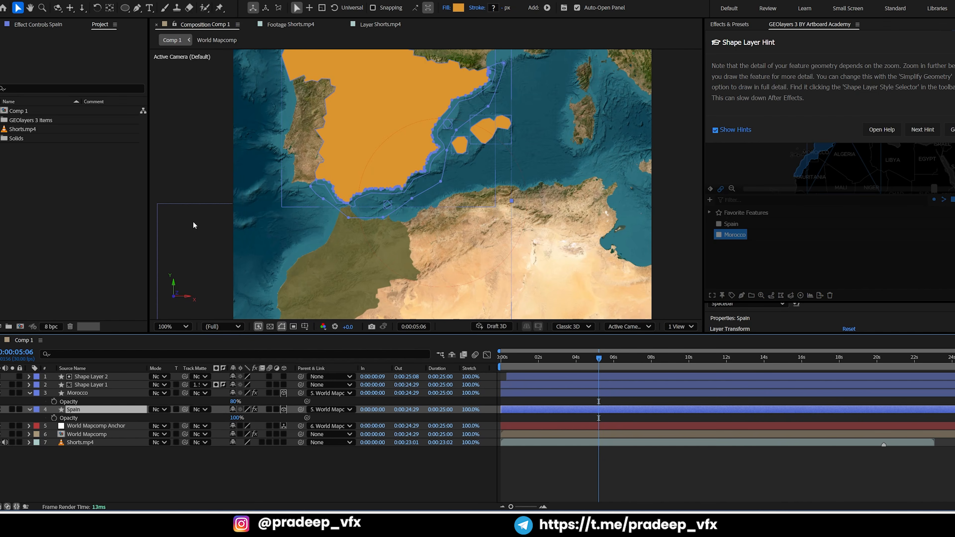
left_click(236, 418)
type("80")
key("Return")
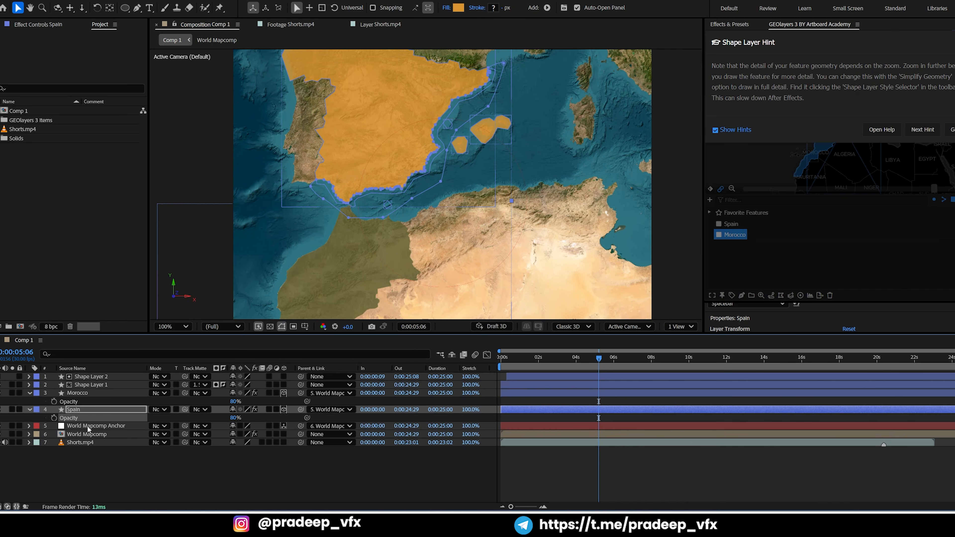
Set the Morocco layer's fill to the blue 52A4D8 sampled from the temporarily soloed Shorts.mp4 reference footage
left_click(89, 394)
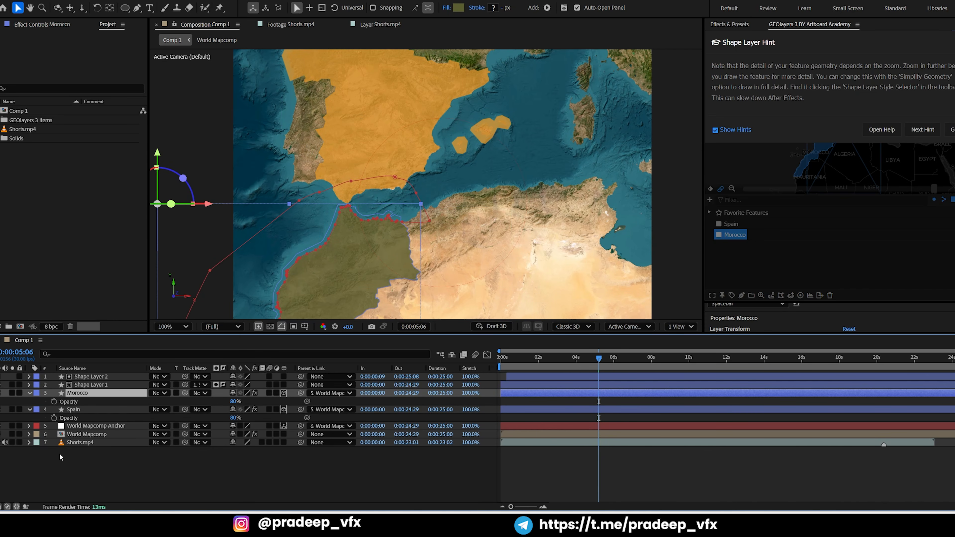
left_click(83, 442)
left_click(12, 442)
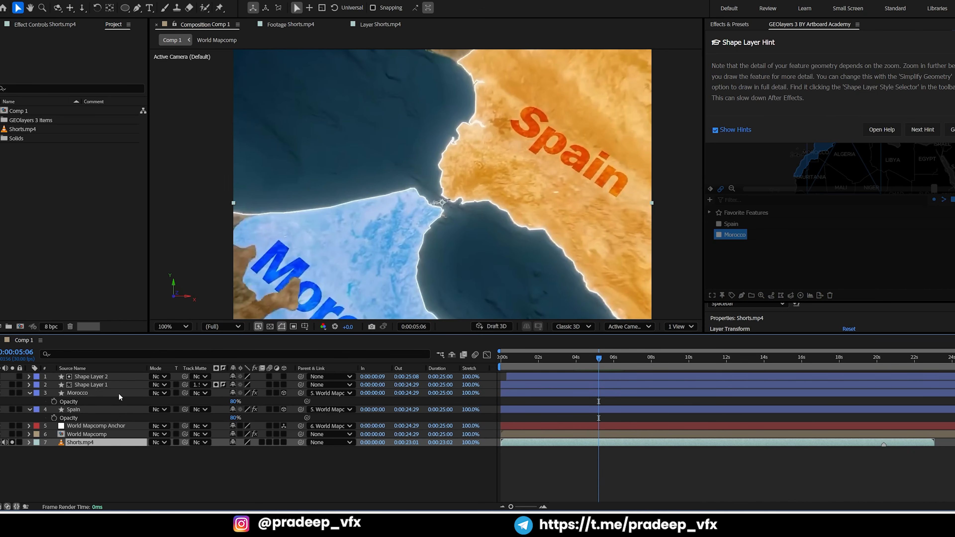
left_click(86, 395)
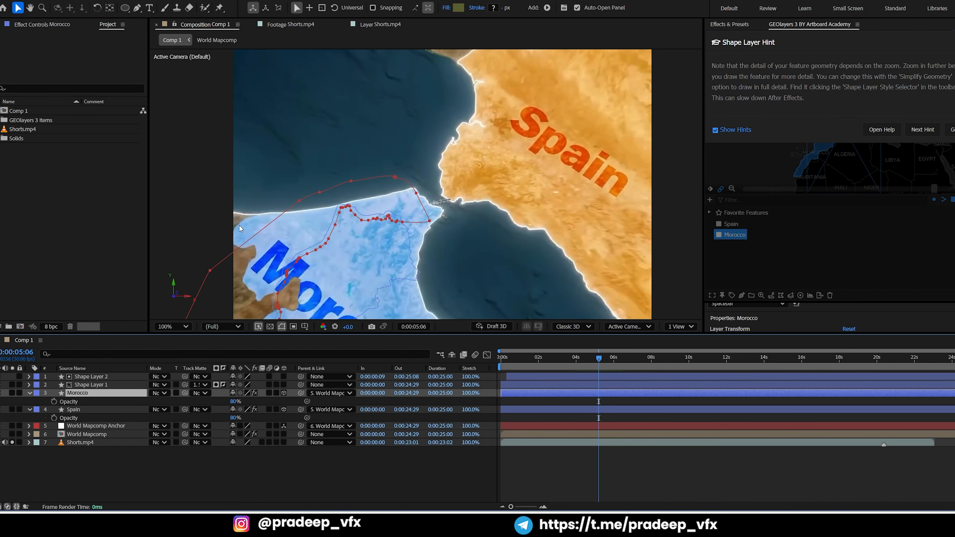
left_click(458, 8)
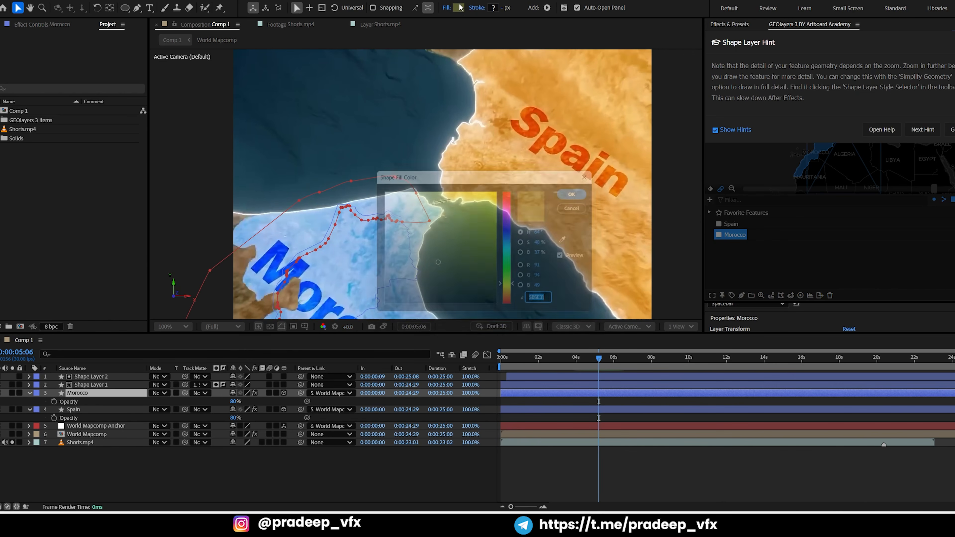
left_click(573, 241)
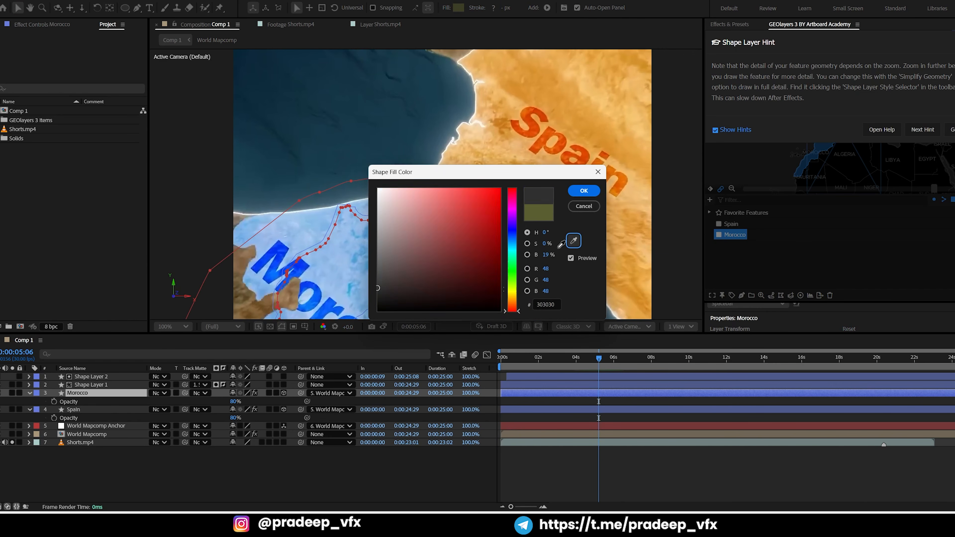
left_click(361, 254)
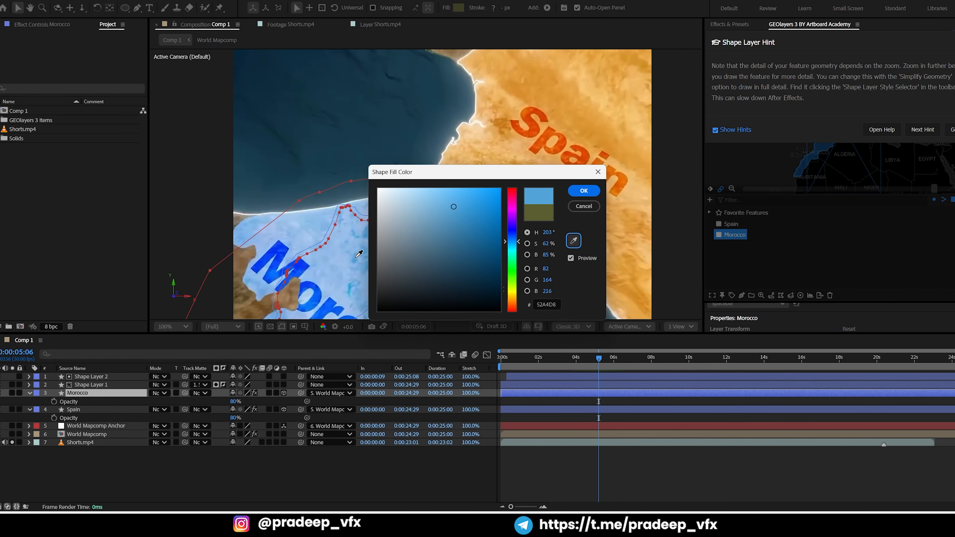
left_click(583, 191)
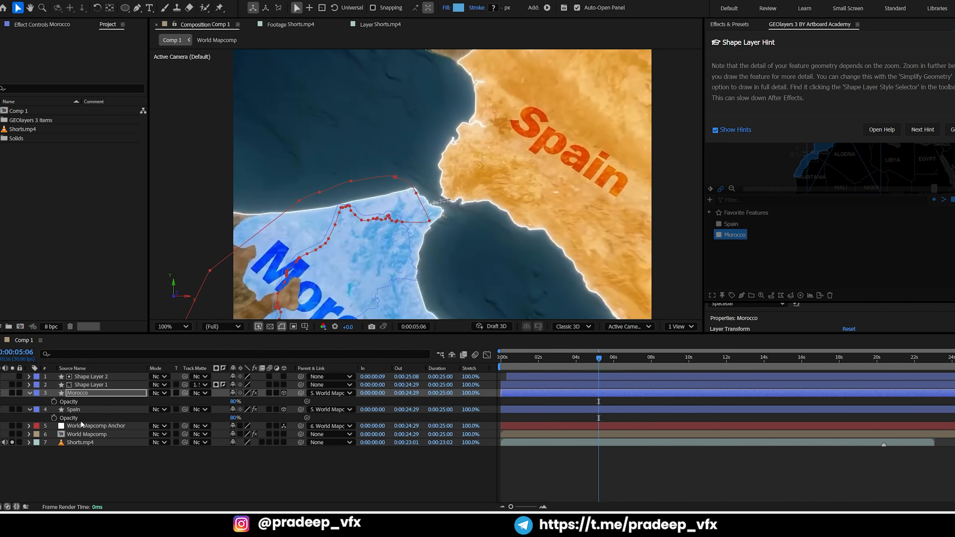
left_click(12, 443)
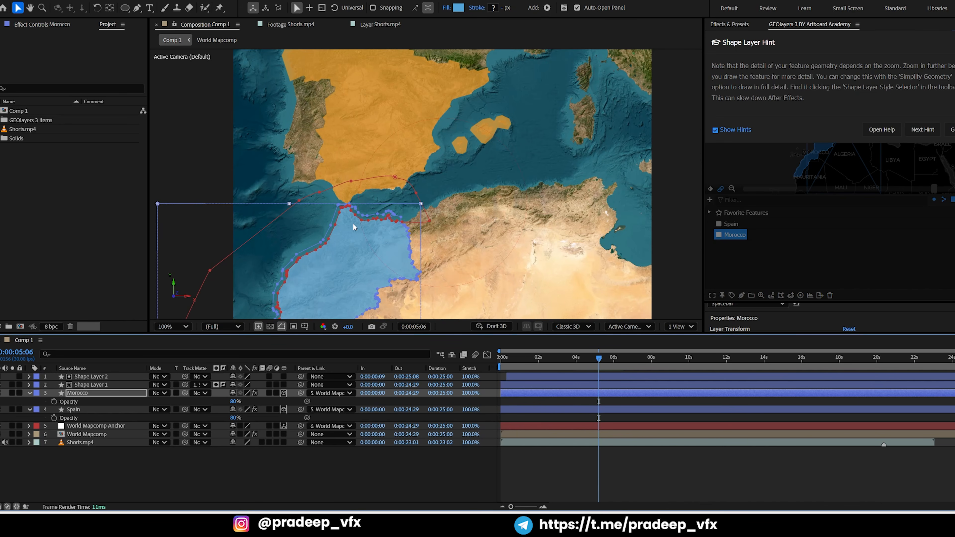
At 0:00:01:17, adjust the Morocco layer's mask points along its northern coast east of the strait to follow the shoreline
left_click_drag(436, 165, 458, 143)
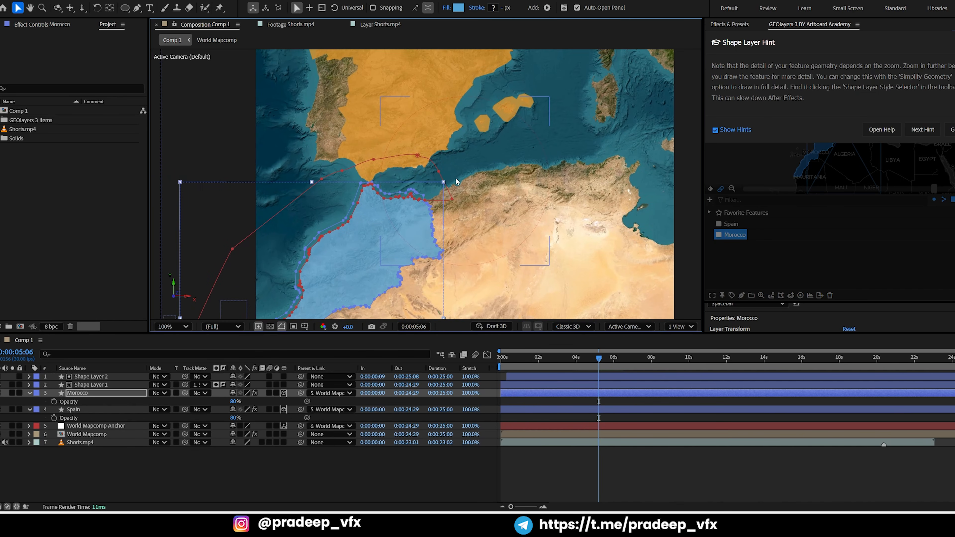
mouse_move(515, 362)
left_mouse_down()
mouse_move(539, 375)
mouse_move(576, 366)
mouse_move(529, 385)
left_mouse_up()
left_click(539, 461)
scroll(399, 237, "up", 5)
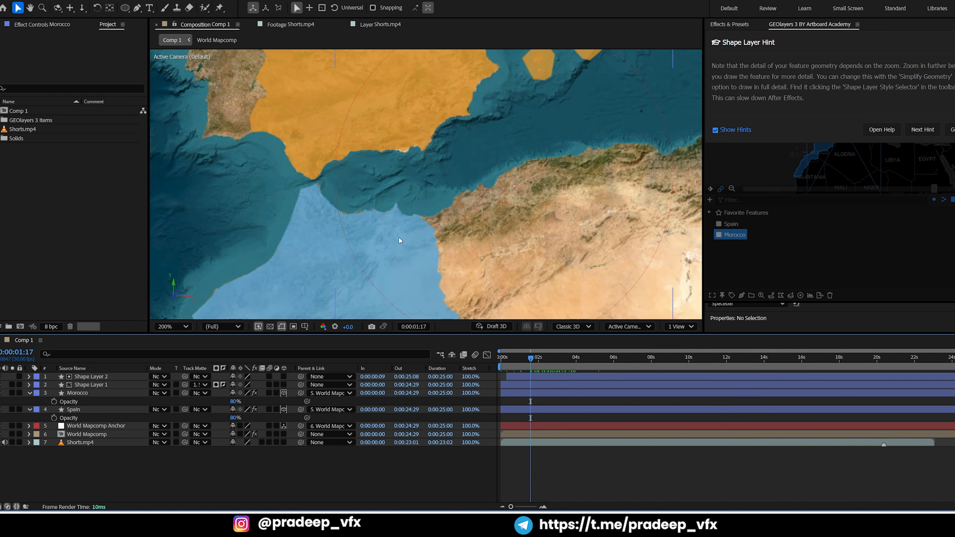
left_click_drag(377, 155, 440, 66)
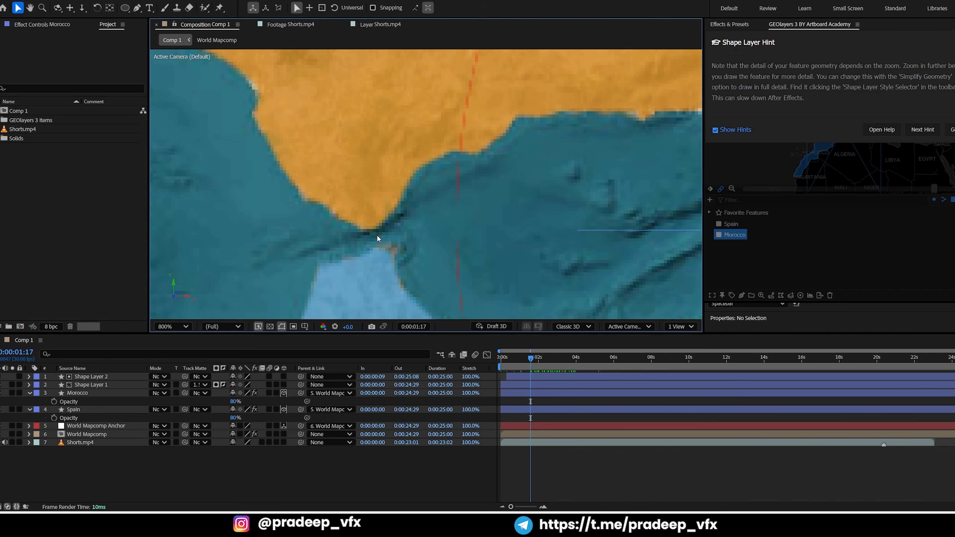
left_click_drag(378, 240, 397, 163)
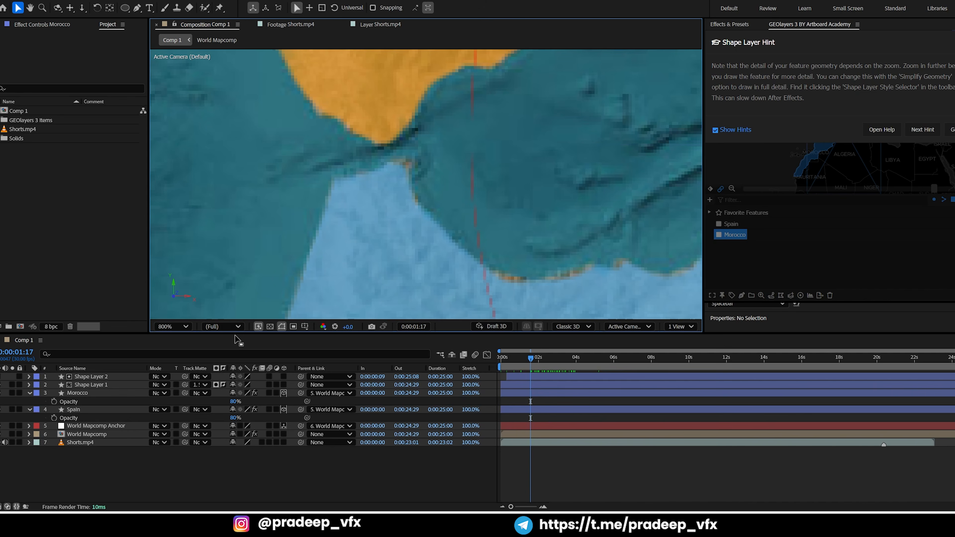
left_click(86, 393)
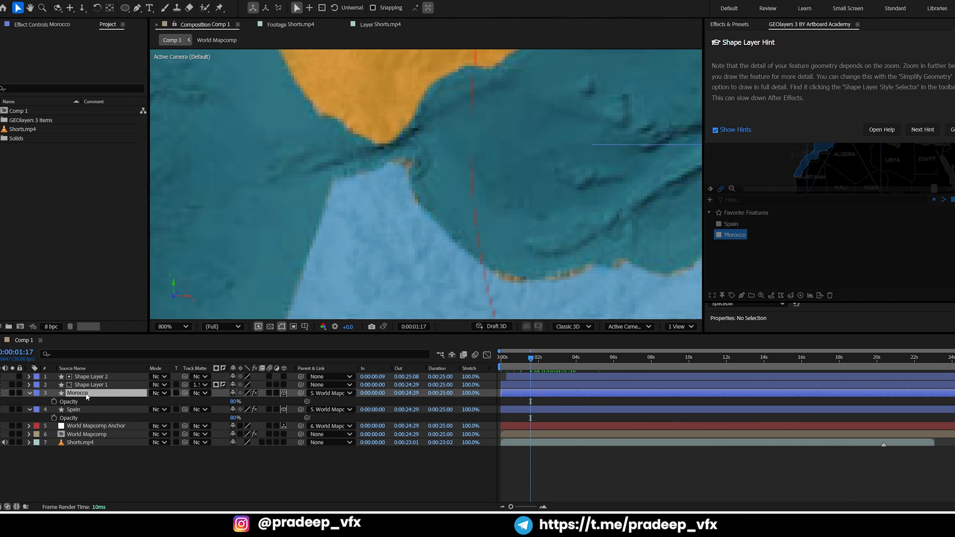
left_click_drag(499, 277, 516, 278)
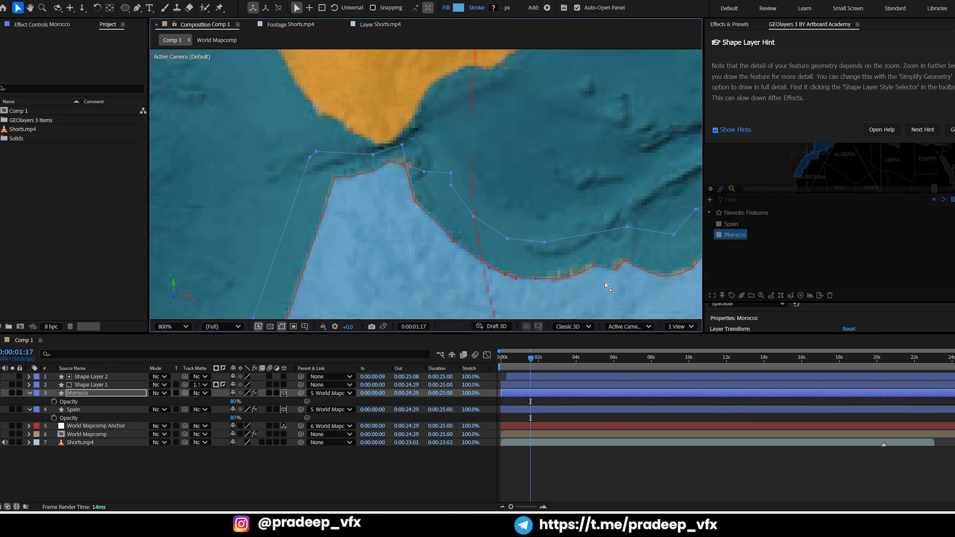
left_click_drag(594, 266, 499, 289)
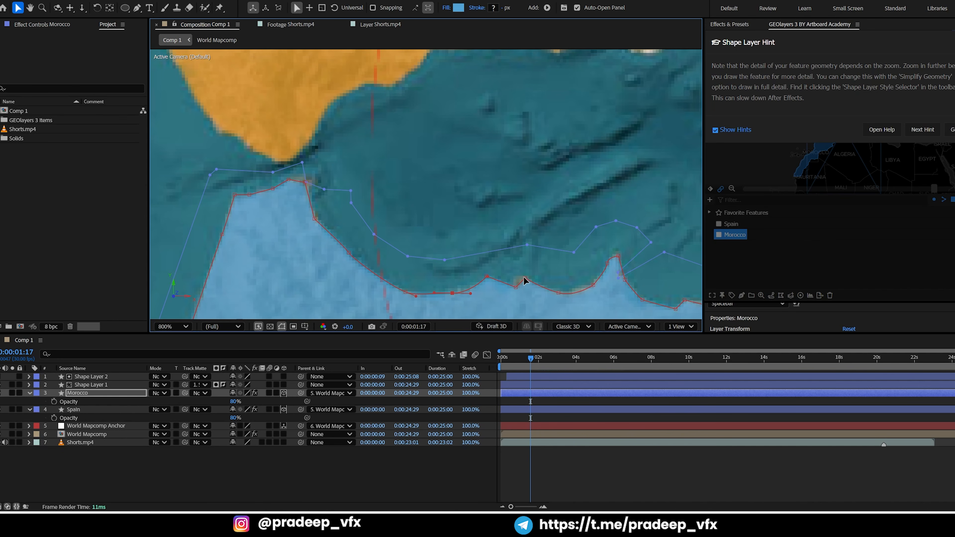
left_click_drag(557, 294, 492, 295)
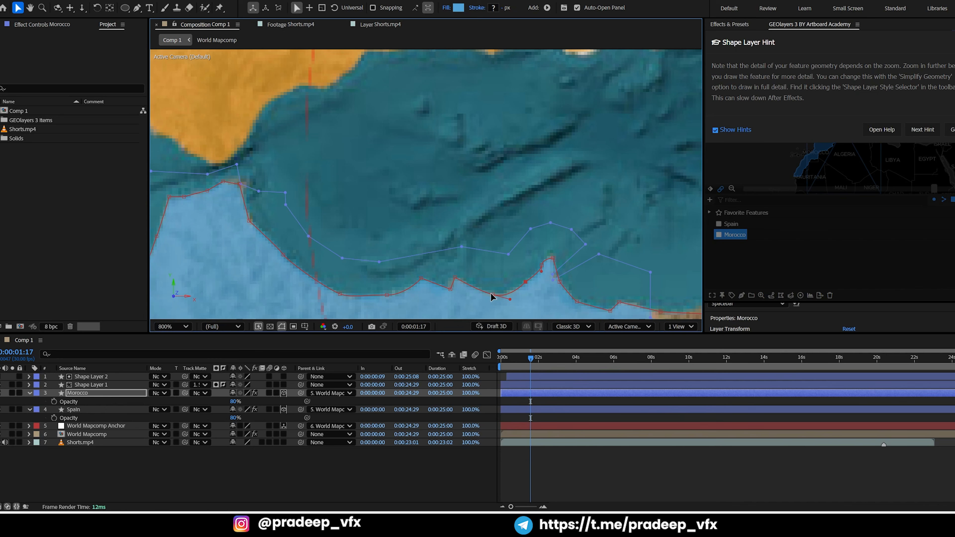
left_click_drag(490, 293, 361, 235)
scroll(540, 262, "down", 4)
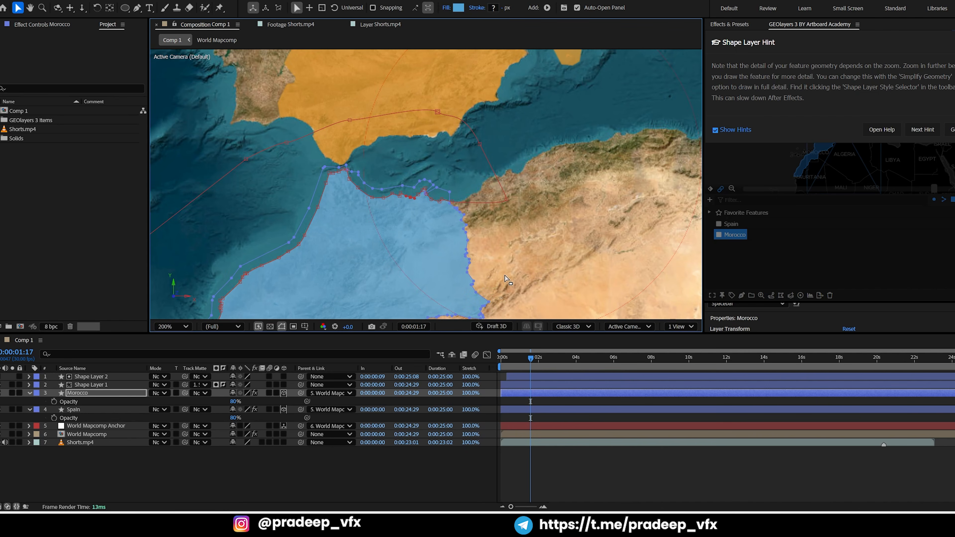
left_click(546, 465)
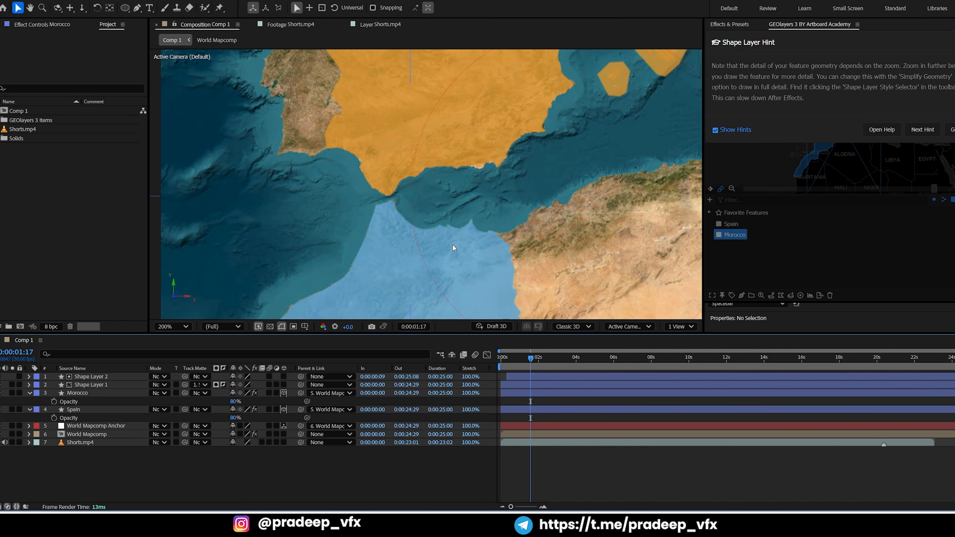
Move the Morocco mask points at the country's northern tip outward to follow the coast, and save the project
scroll(407, 204, "up", 6)
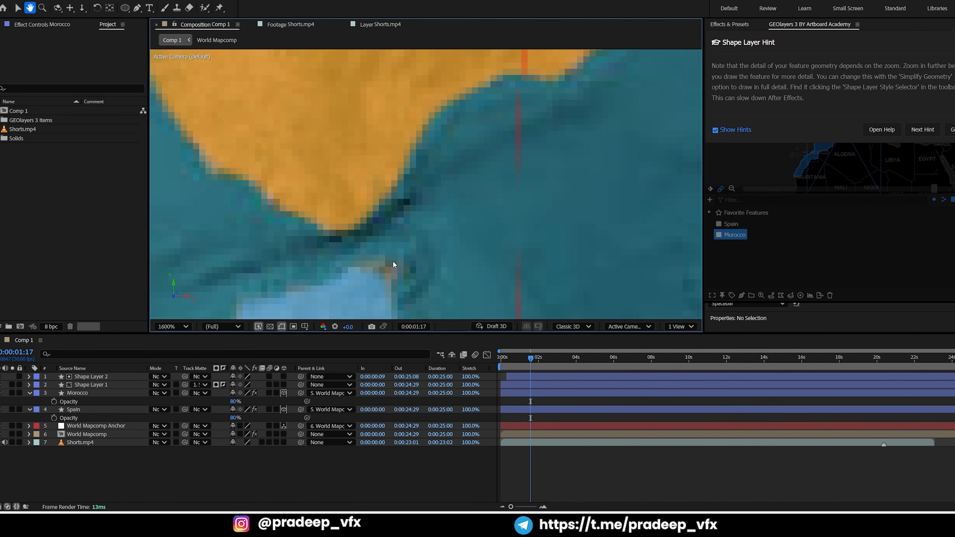
left_click_drag(393, 261, 440, 203)
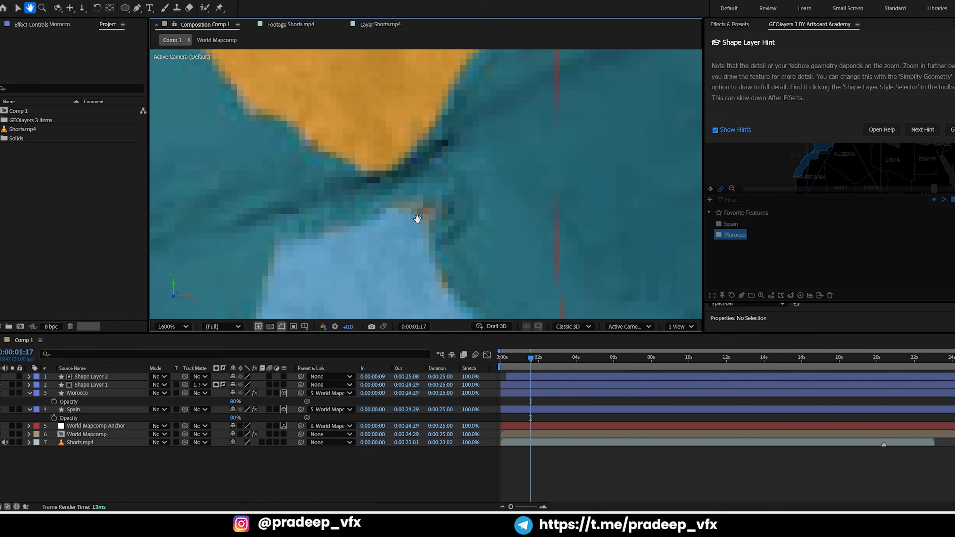
left_click(77, 410)
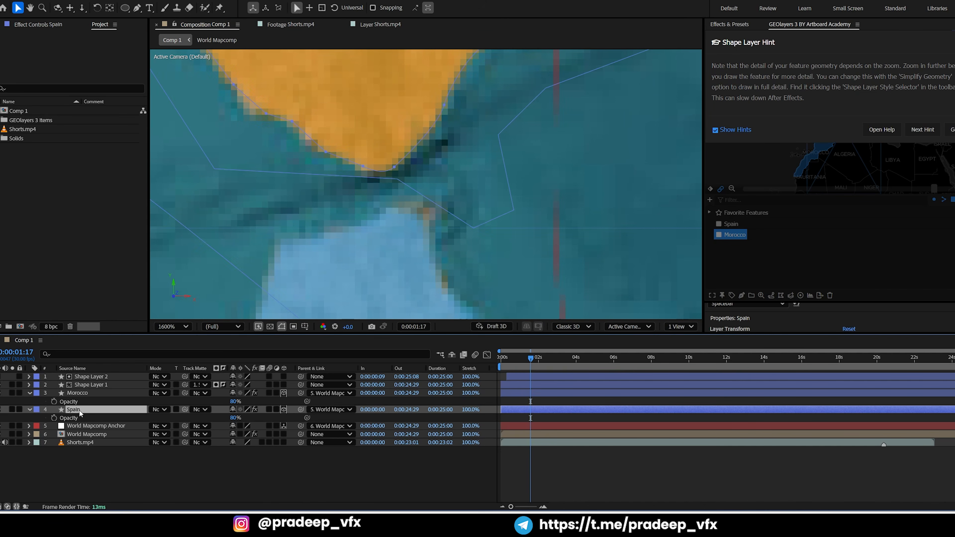
left_click(77, 393)
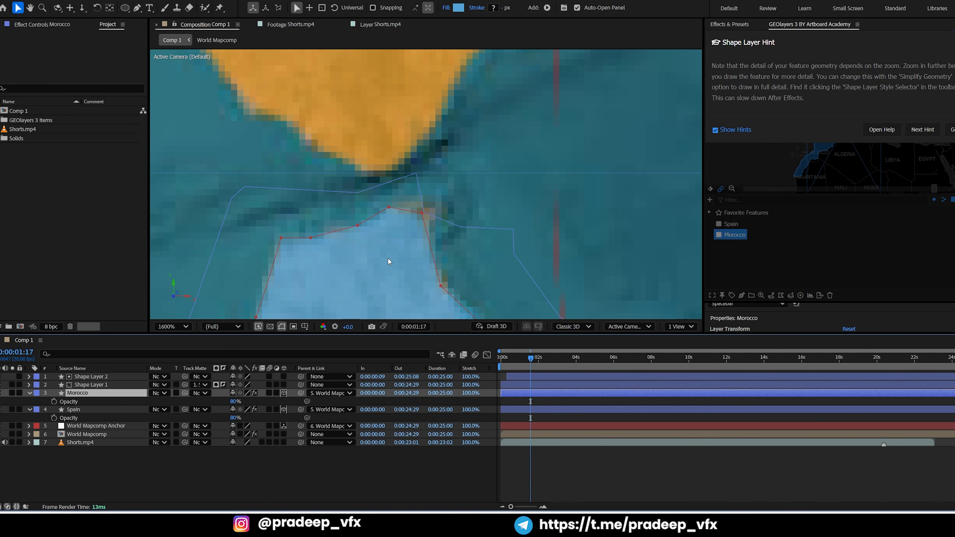
left_click(422, 212)
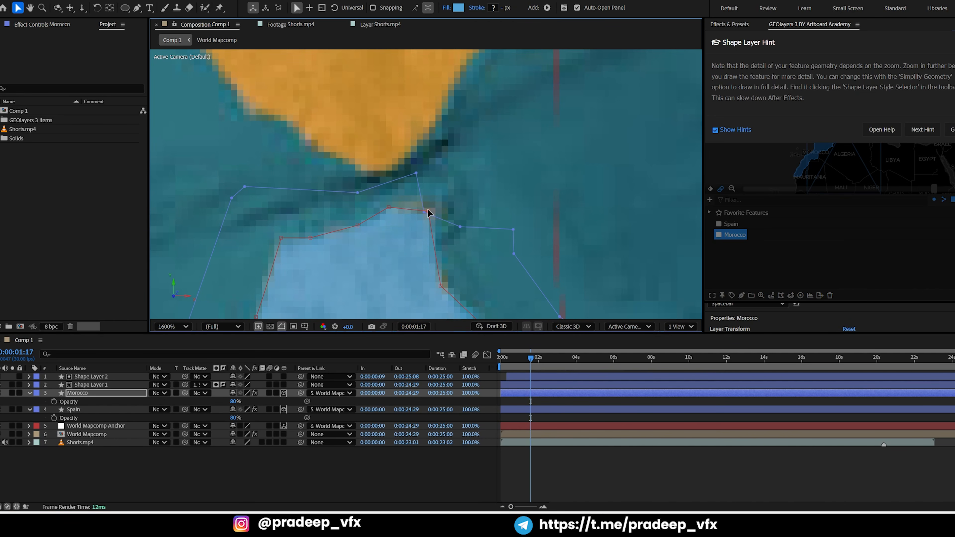
left_click_drag(428, 212, 432, 210)
left_click_drag(440, 285, 443, 279)
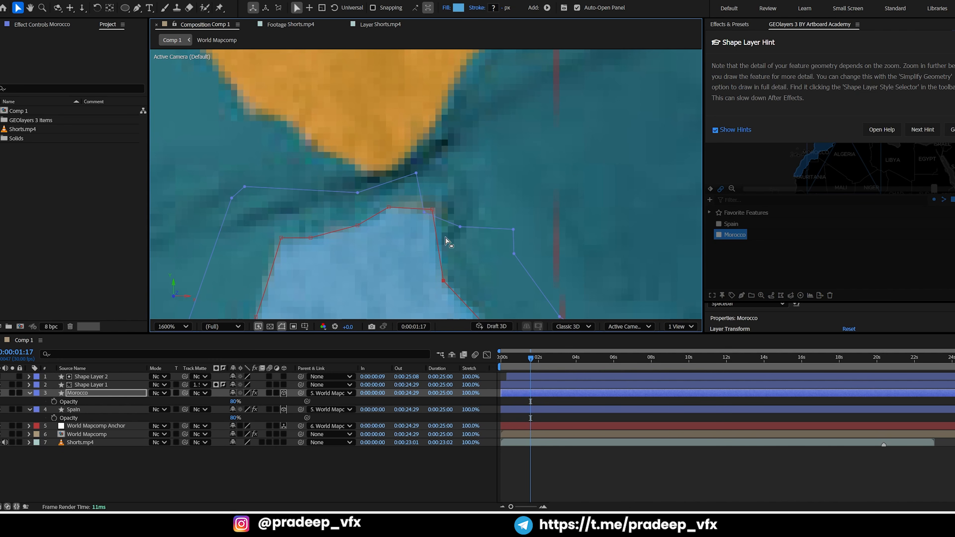
scroll(448, 241, "down", 3)
left_click(581, 473)
key("ctrl+s")
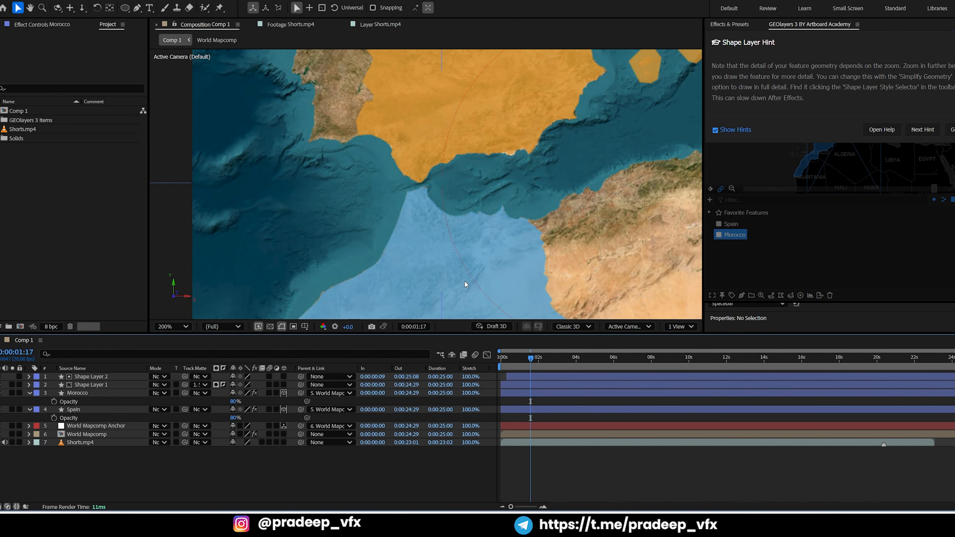
Add a text layer reading "Spain" over the middle of the Spain highlight
scroll(465, 198, "down", 4)
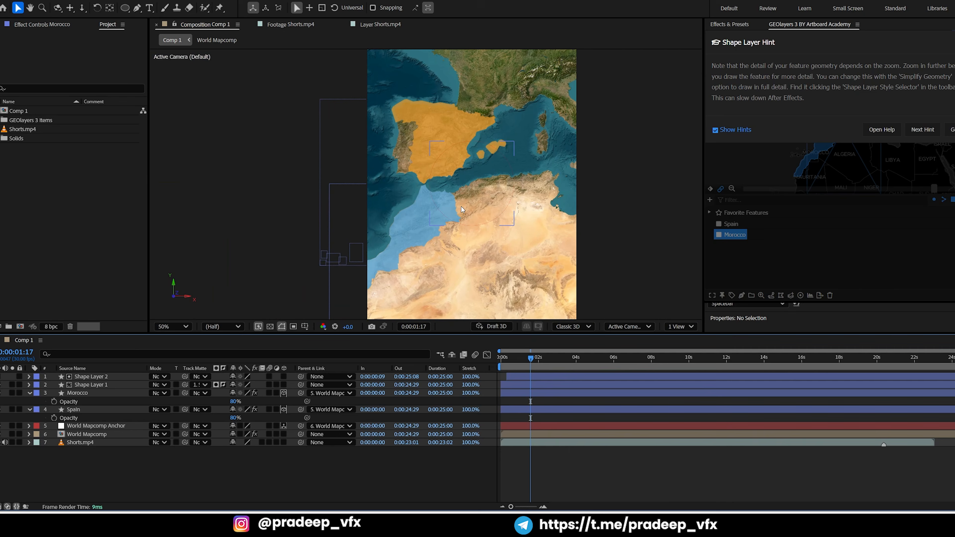
left_click(78, 411)
key("Return")
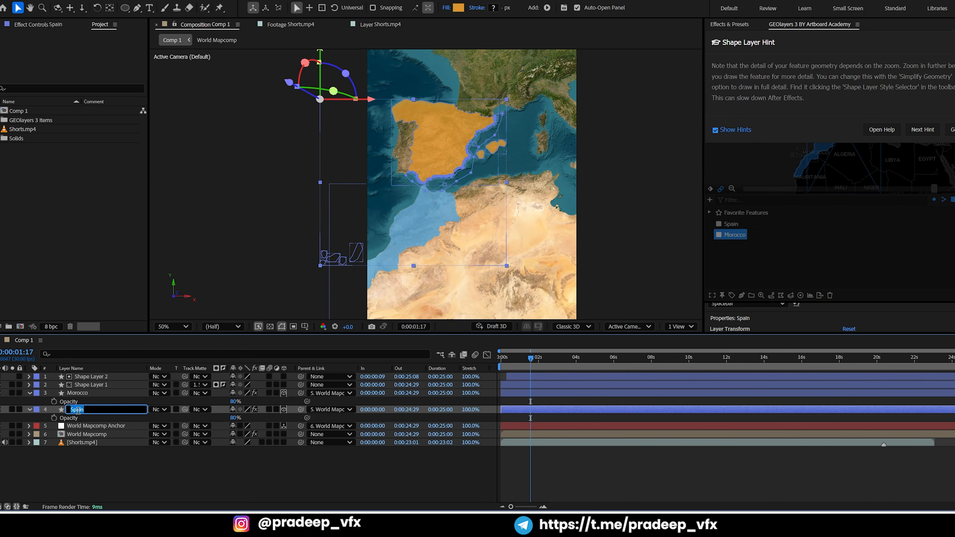
key("Return")
scroll(354, 203, "up", 4)
left_click_drag(354, 204, 443, 251)
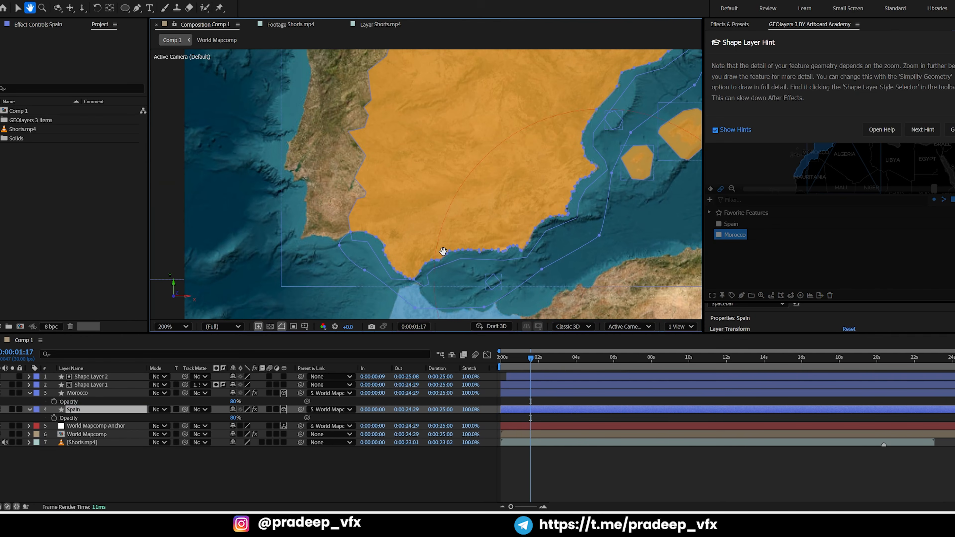
key("ctrl+t")
left_click(449, 145)
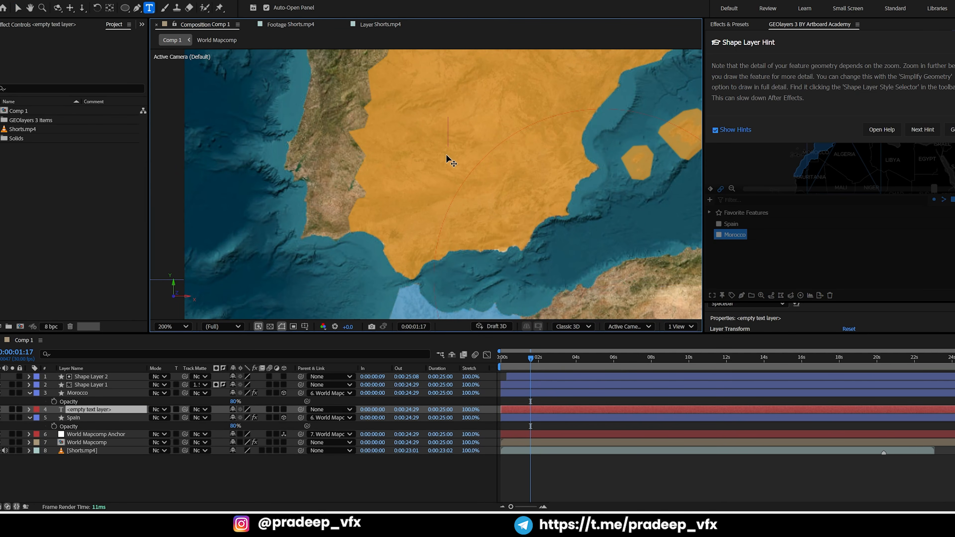
type("Spain")
Show the Character panel for the selected Spain text and dock it alongside the GEOlayers 3 panel
key("ctrl+a")
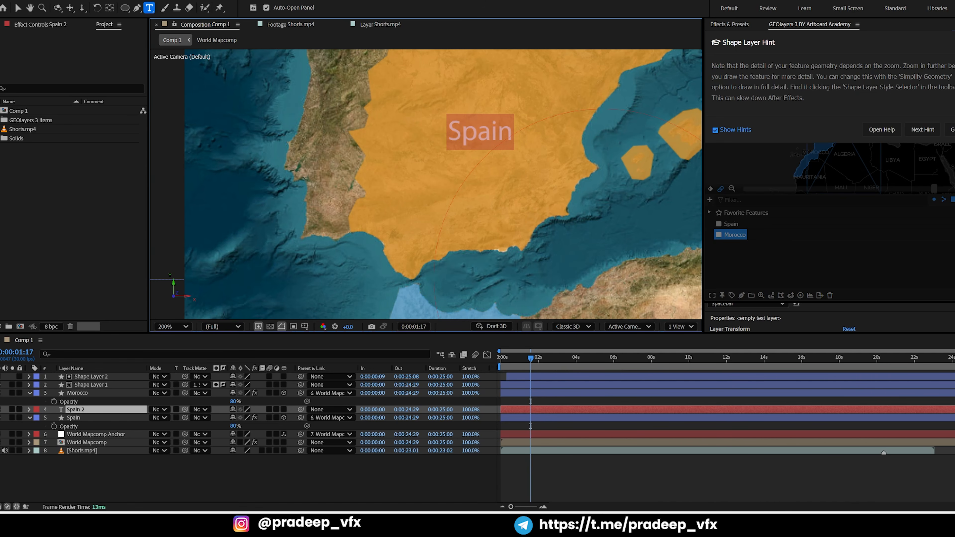
left_click(173, 1)
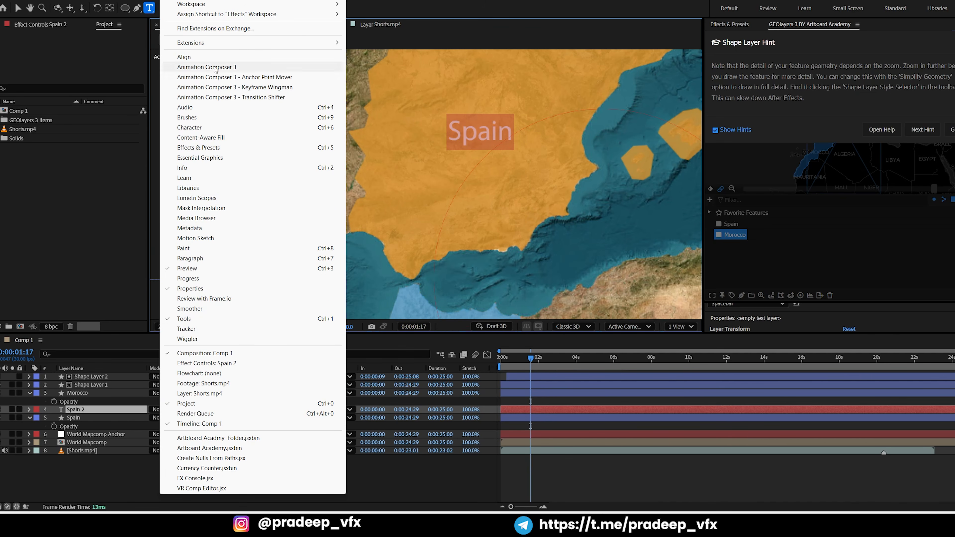
left_click(189, 128)
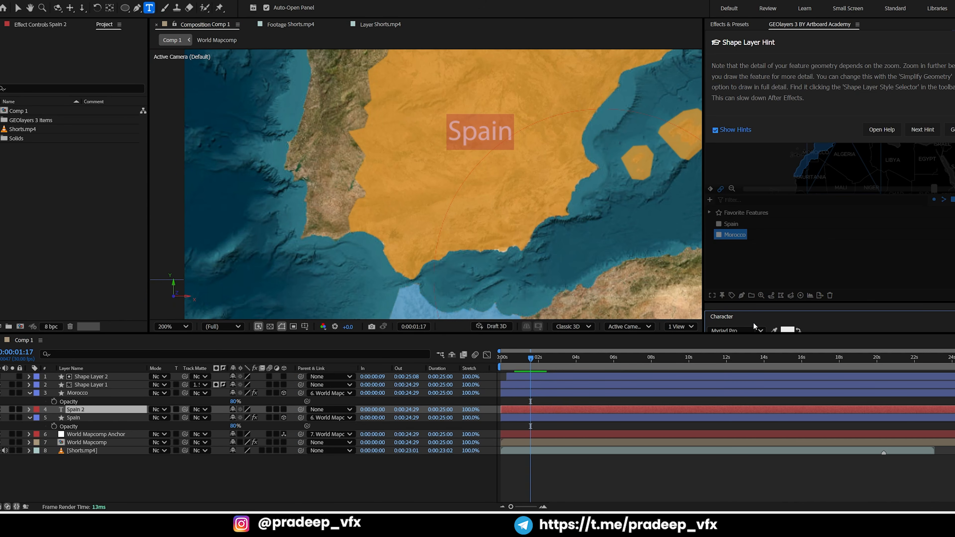
scroll(723, 317, "up", 2)
scroll(733, 297, "down", 2)
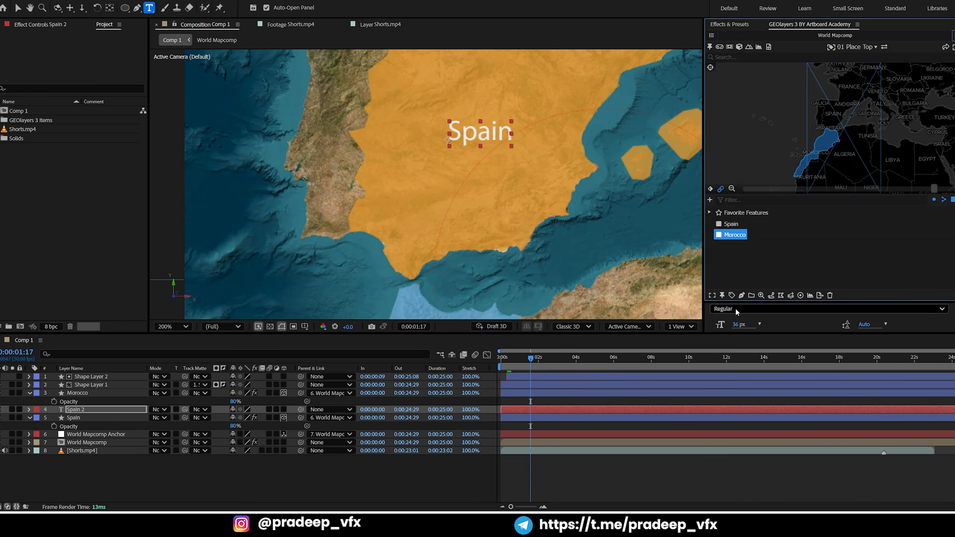
left_click(736, 309)
scroll(737, 318, "up", 8)
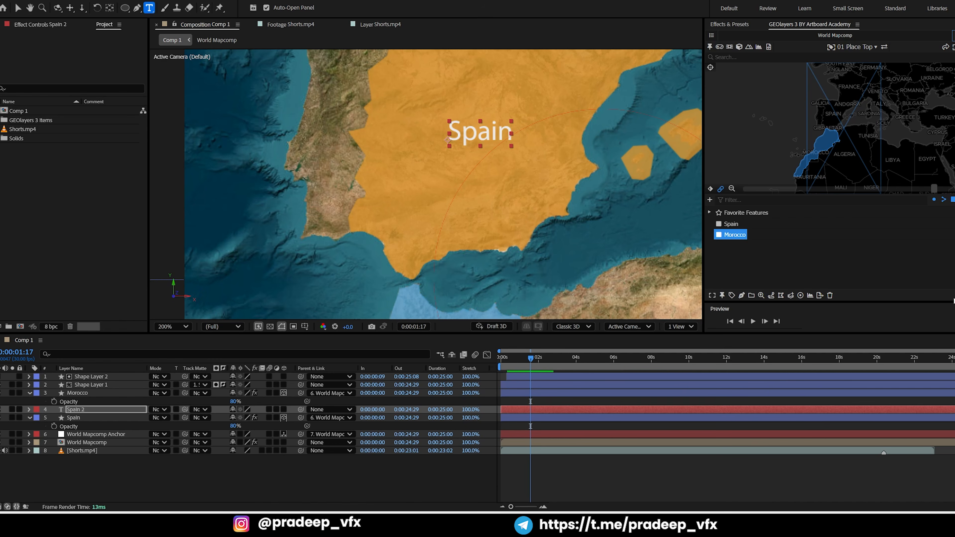
left_click(172, 0)
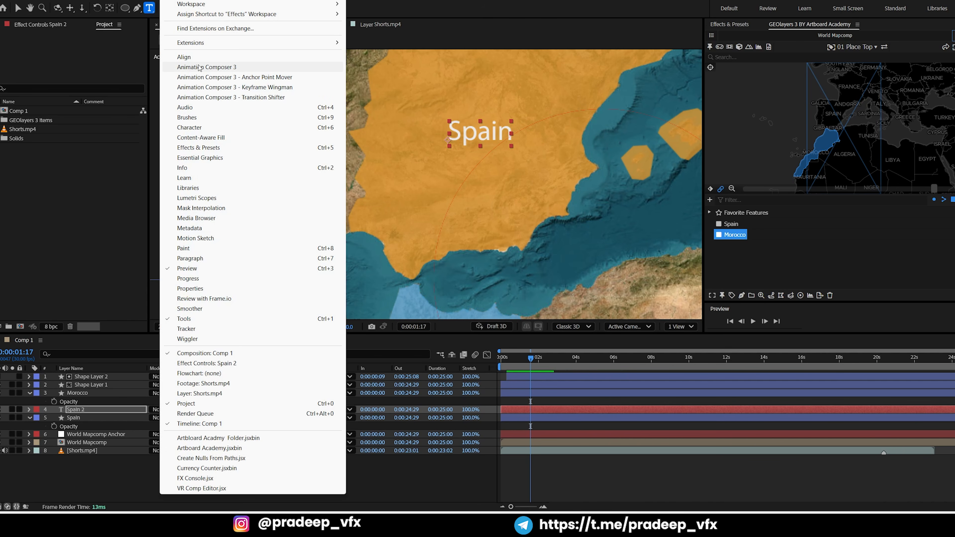
left_click(189, 127)
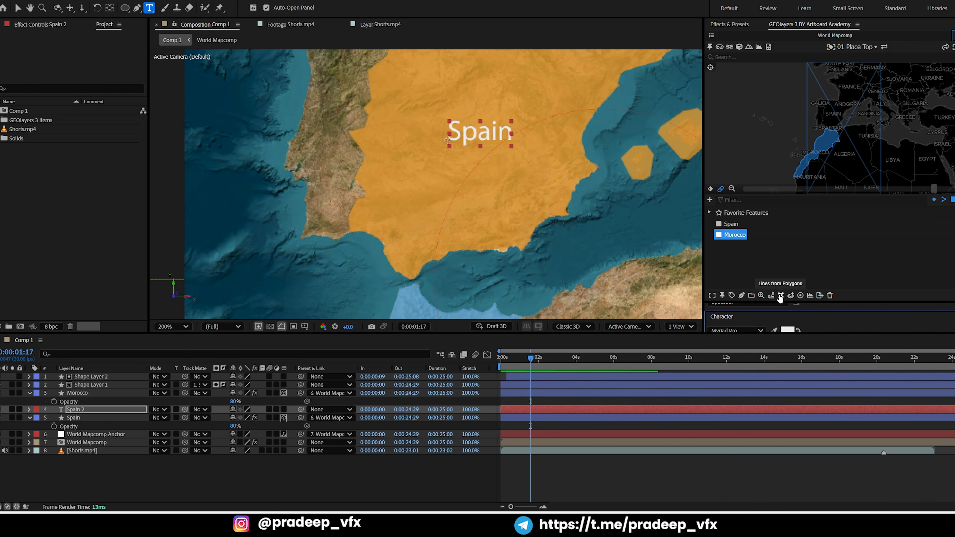
left_click_drag(723, 318, 832, 30)
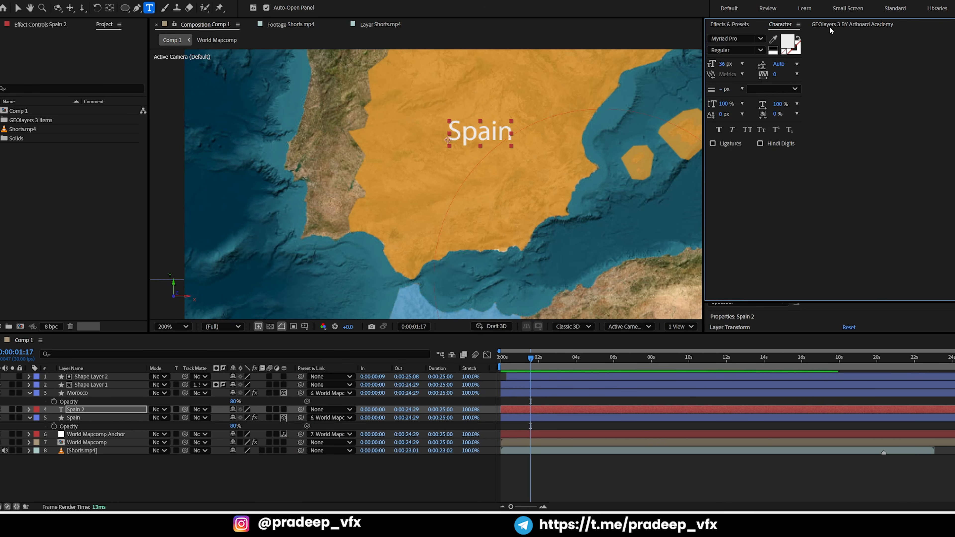
Set the Spain text's font to Poppins Bold
left_click(726, 39)
type("popp")
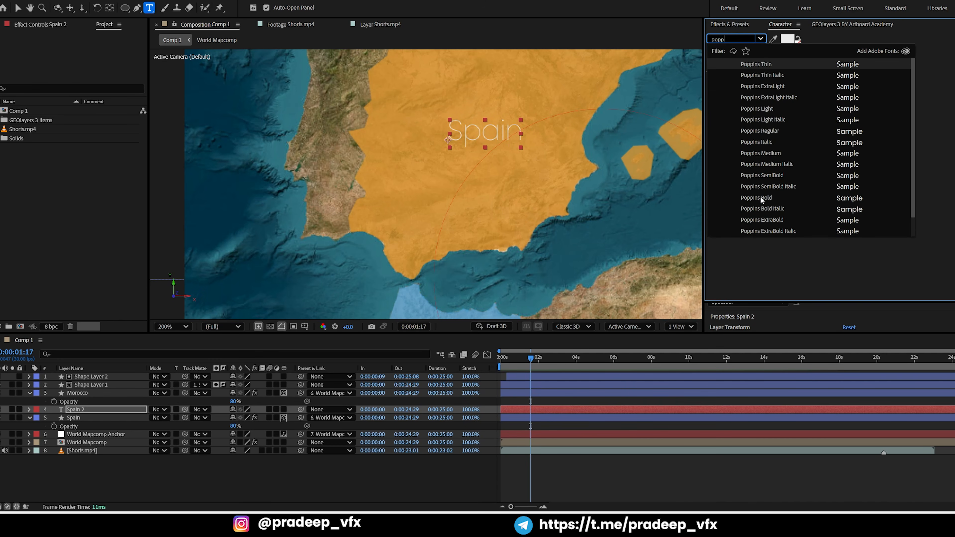
left_click(760, 200)
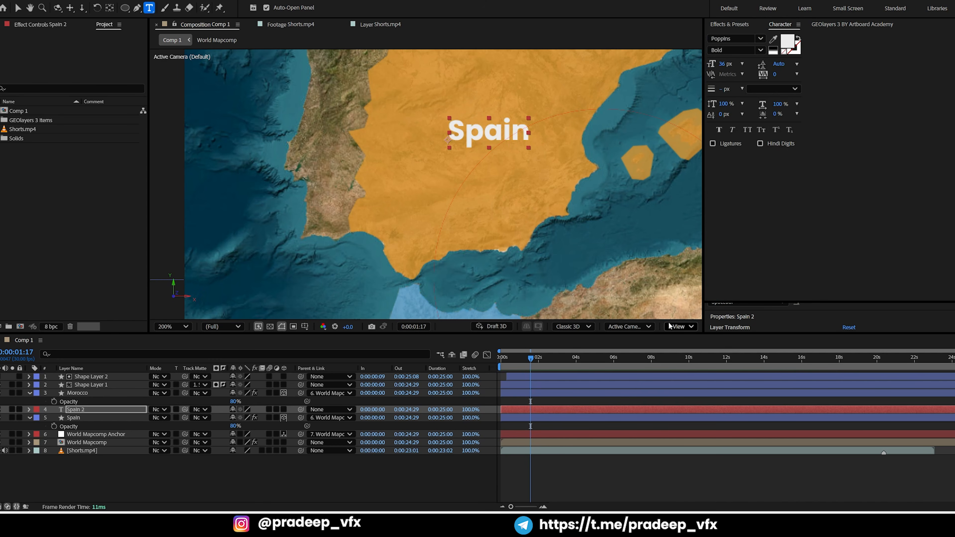
left_click(543, 449)
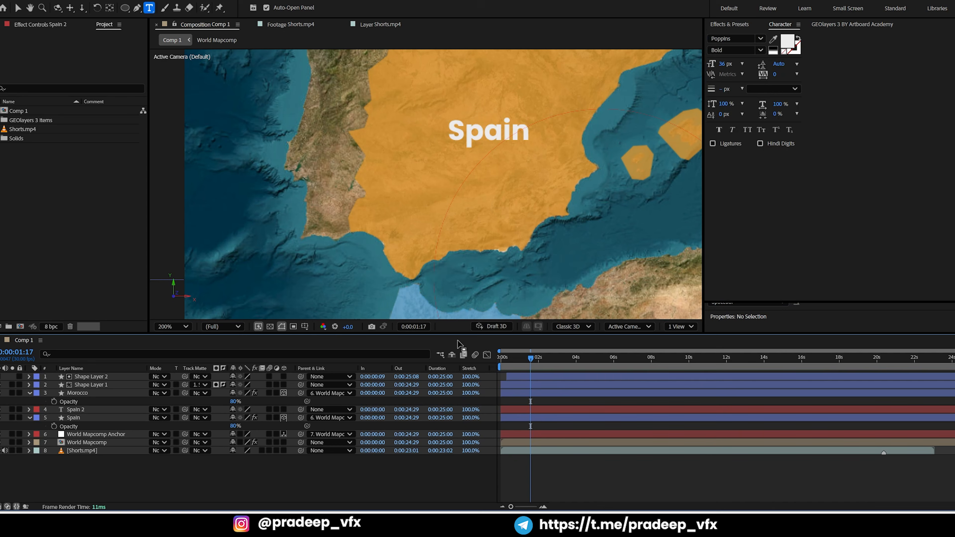
Examine the country label styling in the Shorts.mp4 reference footage around 0:01:43:23, and return to Comp 1
left_click(294, 24)
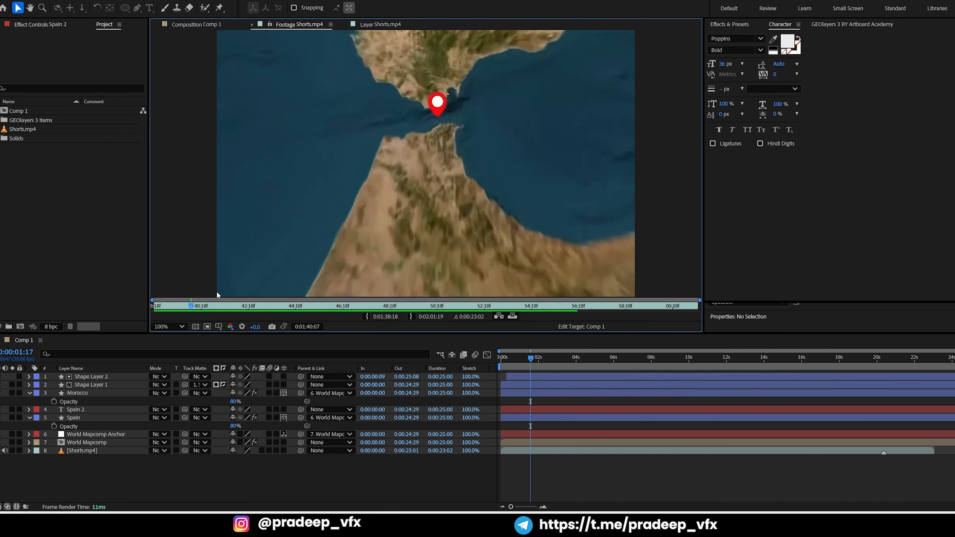
left_click_drag(198, 307, 276, 310)
left_click_drag(277, 311, 281, 303)
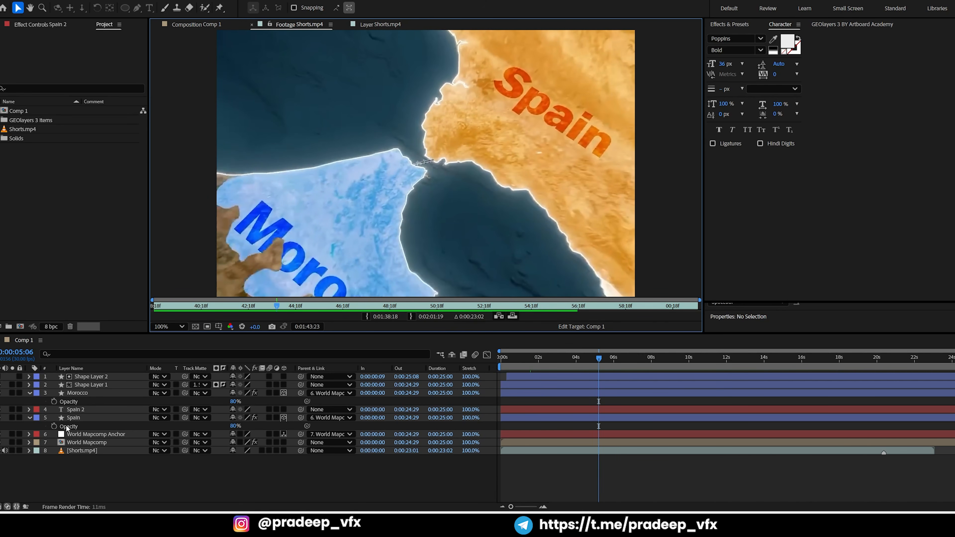
left_click(79, 410)
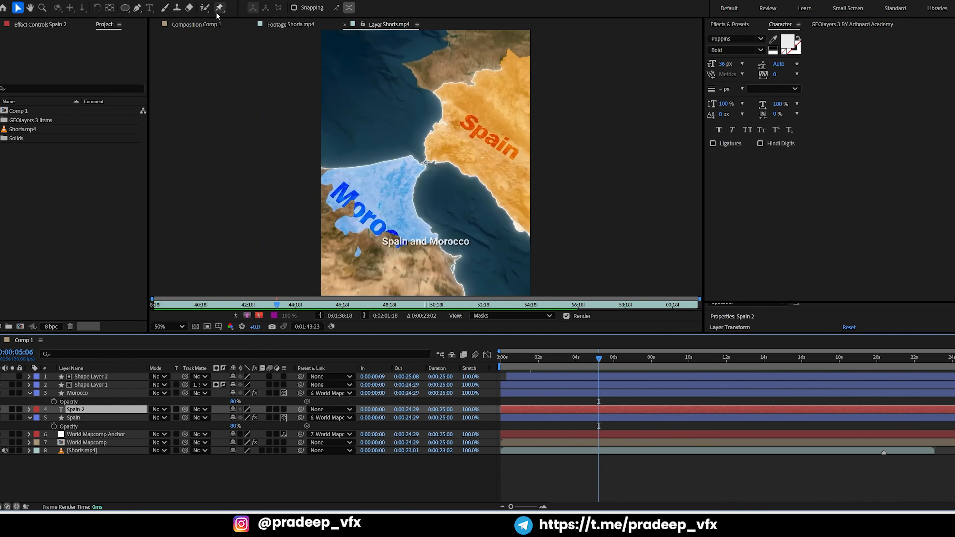
left_click(199, 27)
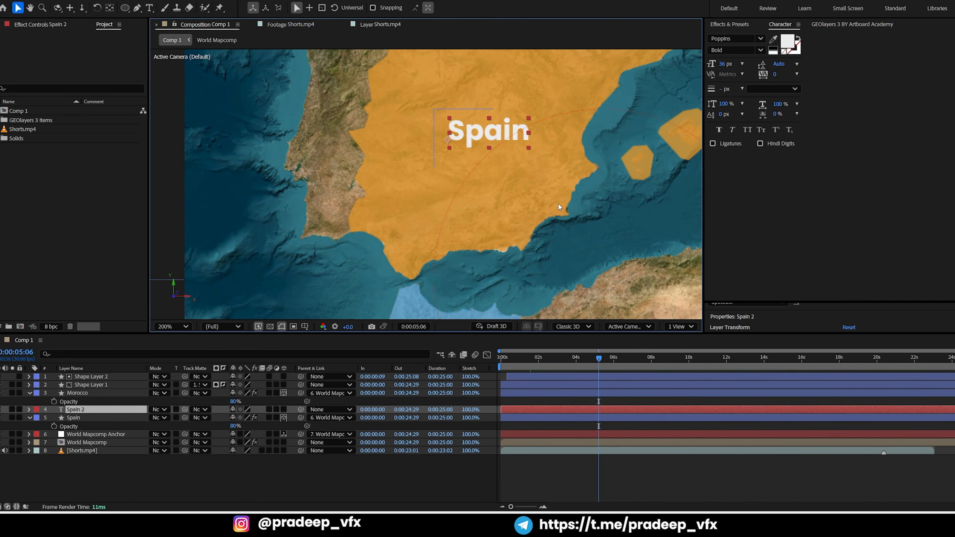
Try the Soft Light blending mode on the Spain text layer
left_click(158, 410)
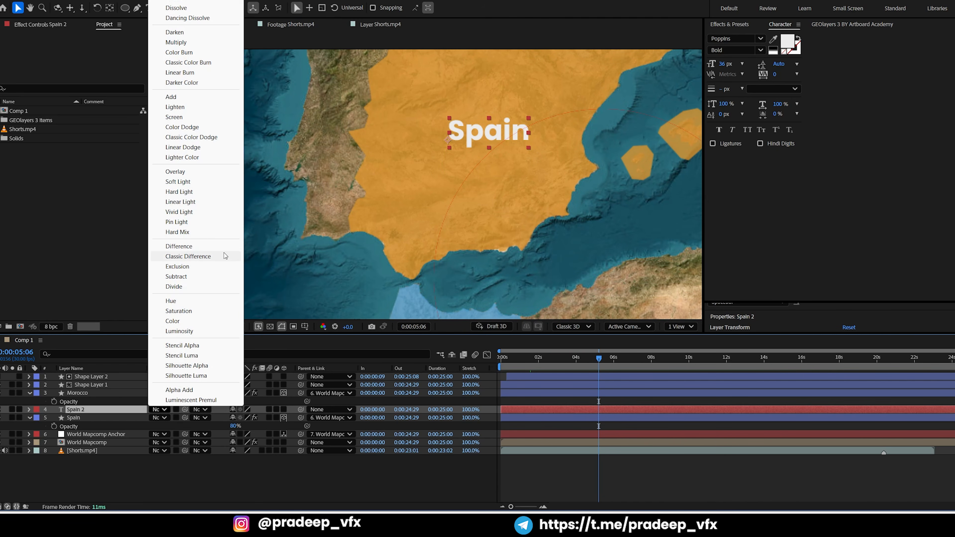
left_click(176, 183)
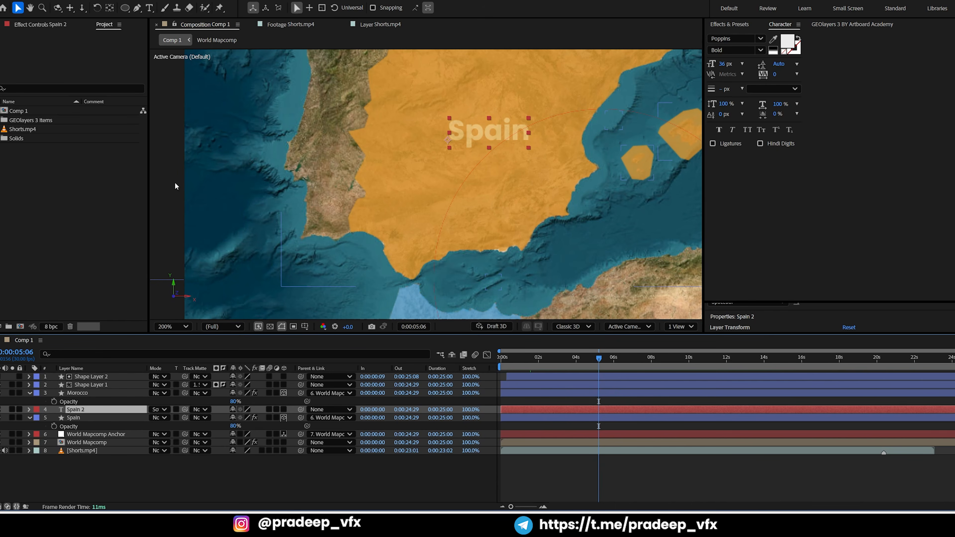
left_click(159, 410)
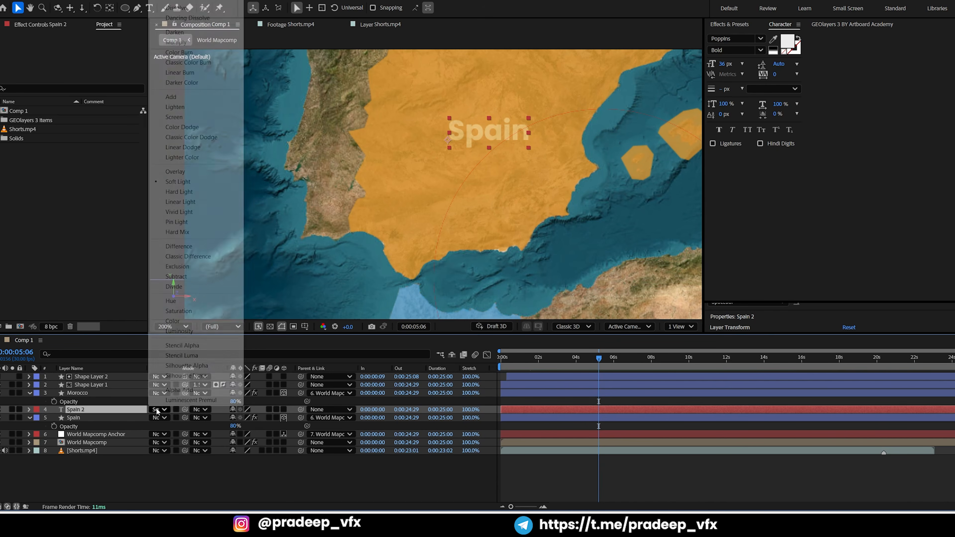
left_click(180, 183)
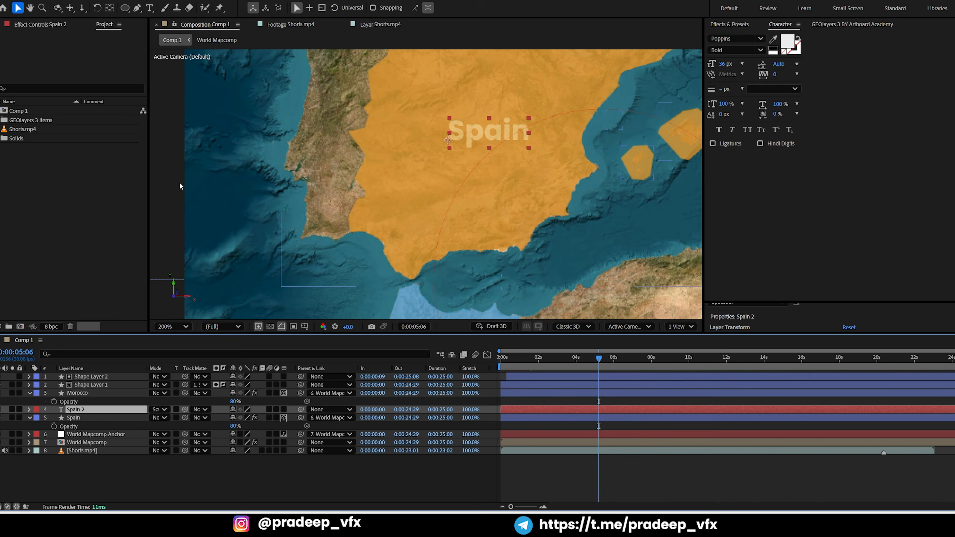
left_click(158, 411)
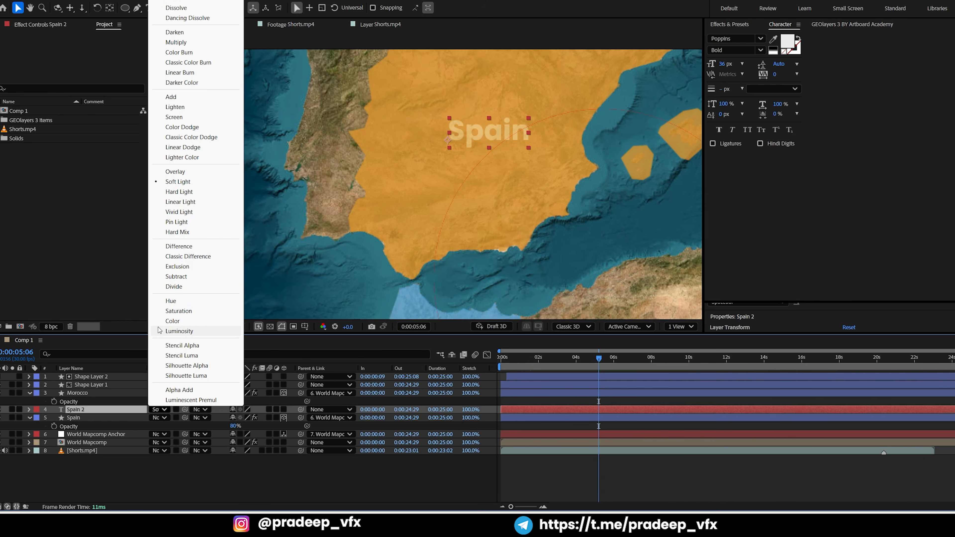
left_click(68, 485)
Cycle the Spain text layer through the blending modes and settle on Linear Burn
left_click(86, 409)
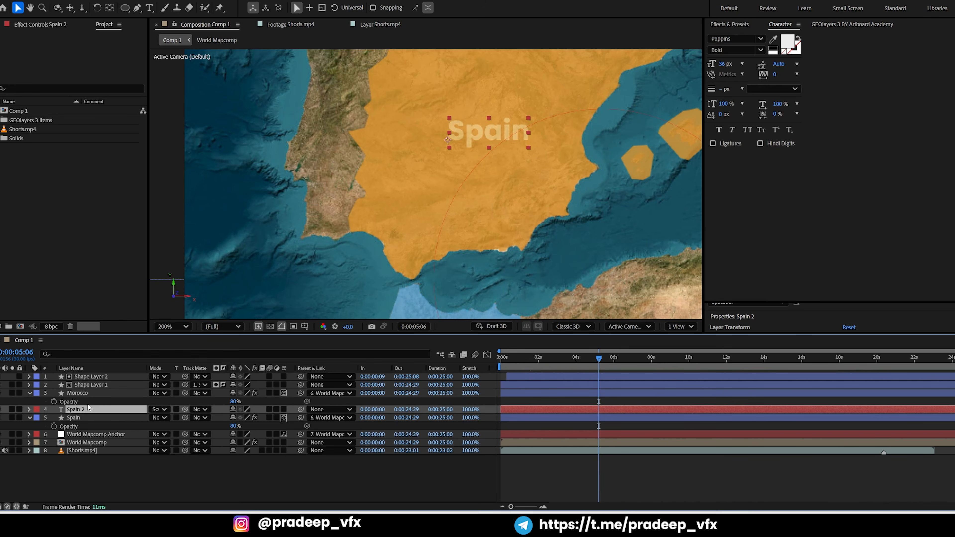
key("shift+equal")
key("shift+equal")
key("shift+equal")
key("shift+equal")
key("shift+equal")
key("shift+equal")
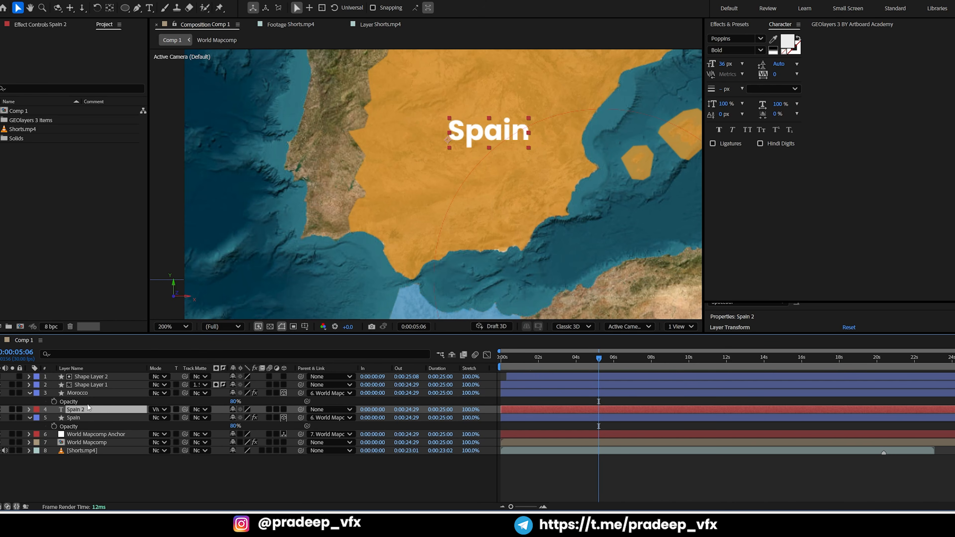
key("shift+equal")
key("shift+equal")
key("shift+equal")
key("shift+equal")
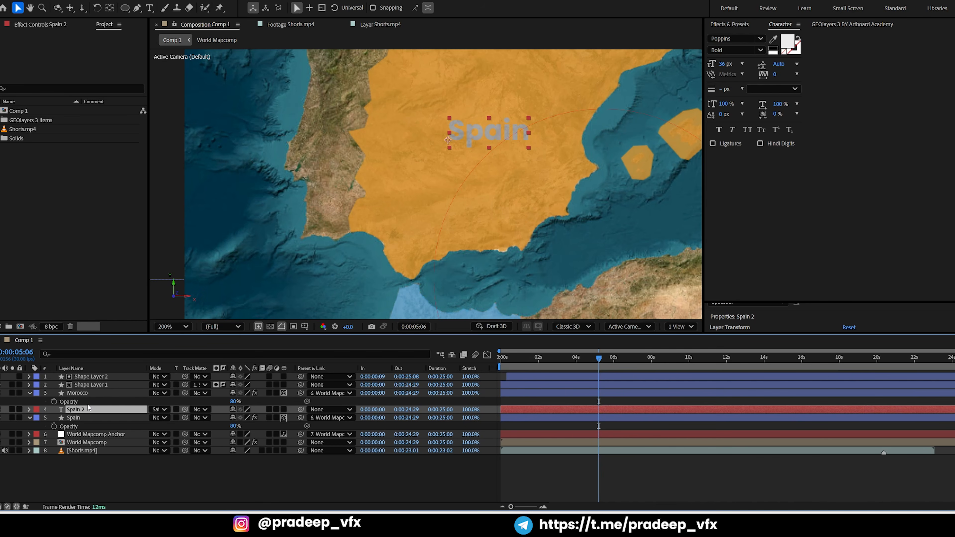
key("shift+equal")
key("shift+minus")
key("shift+equal")
key("shift+equal")
key("shift+equal")
key("shift+equal")
key("shift+equal")
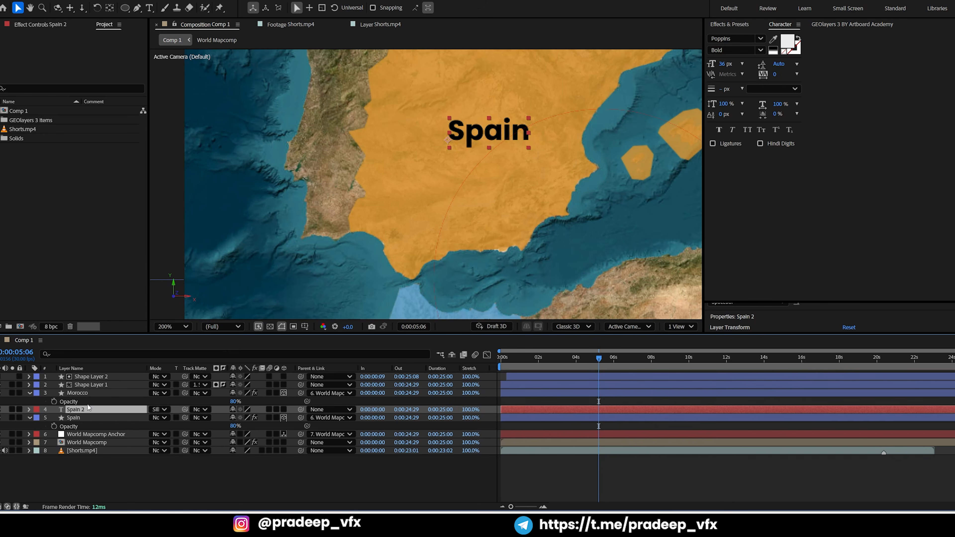
key("shift+equal")
key("shift+equal")
key("shift+equal")
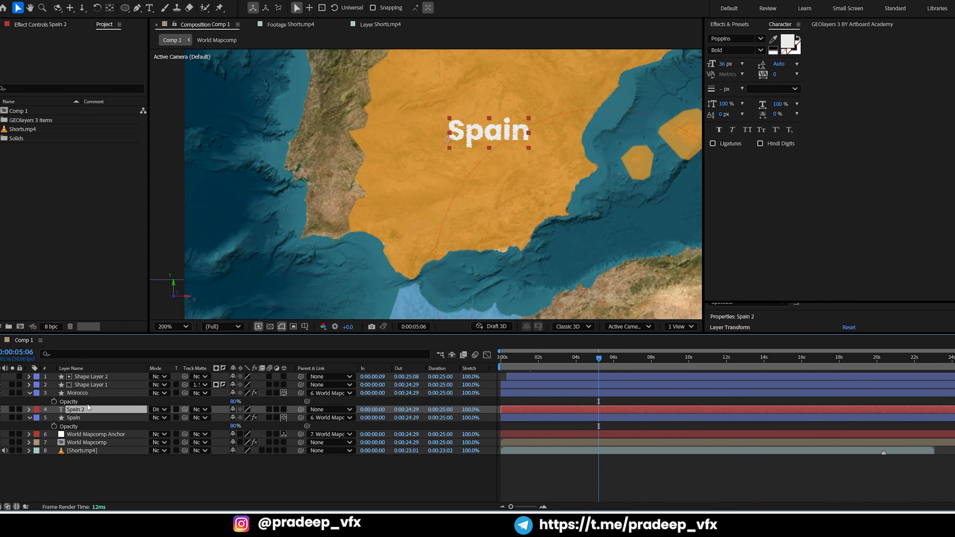
key("shift+equal")
key("shift+equal")
key("shift+equal")
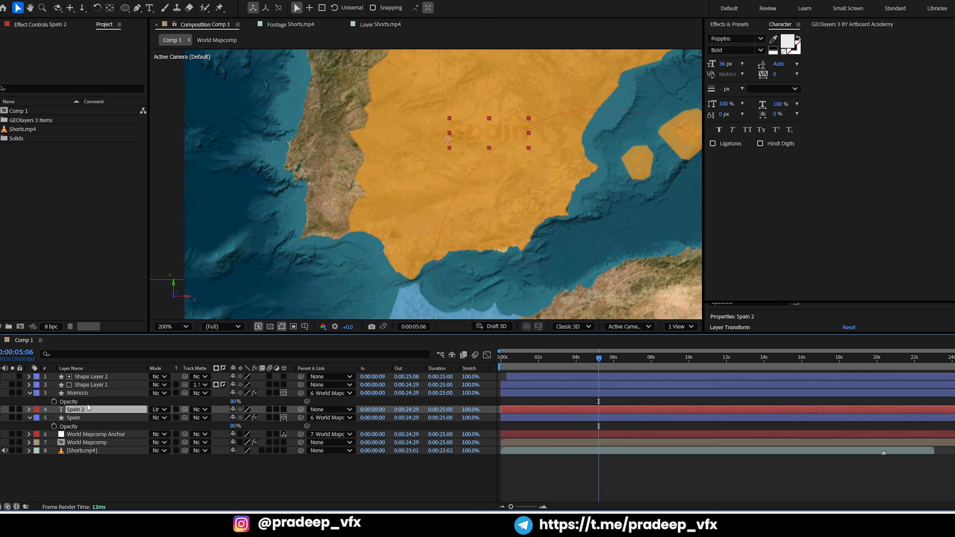
key("shift+equal")
key("shift+equal")
key("shift+minus")
key("shift+minus")
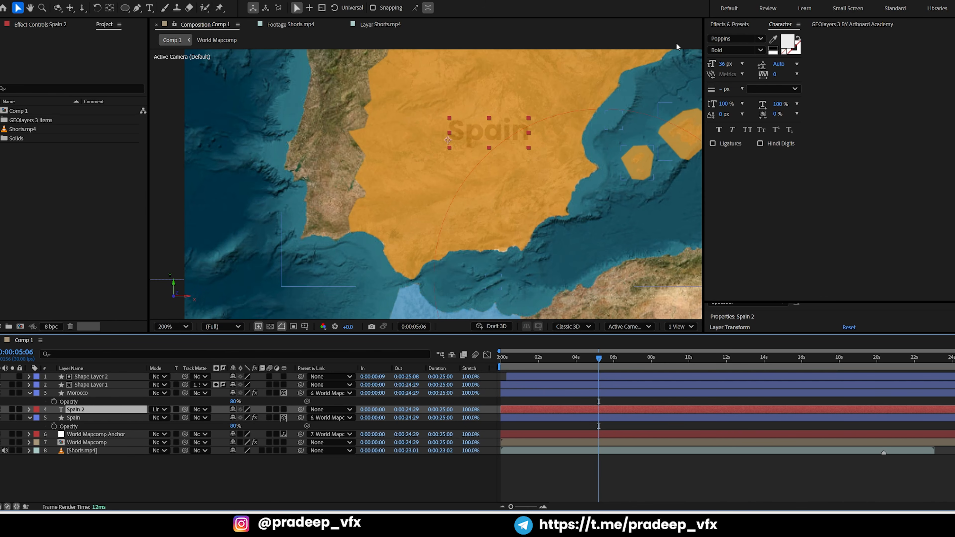
Set the Spain text to all caps and apply the Deep Glow effect to its layer
left_click(747, 129)
key("comma")
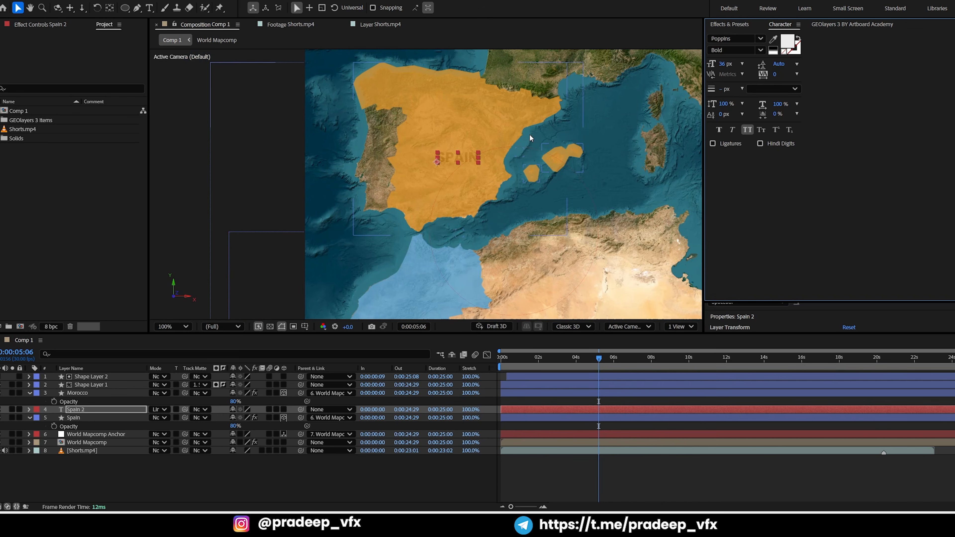
key("ctrl+space")
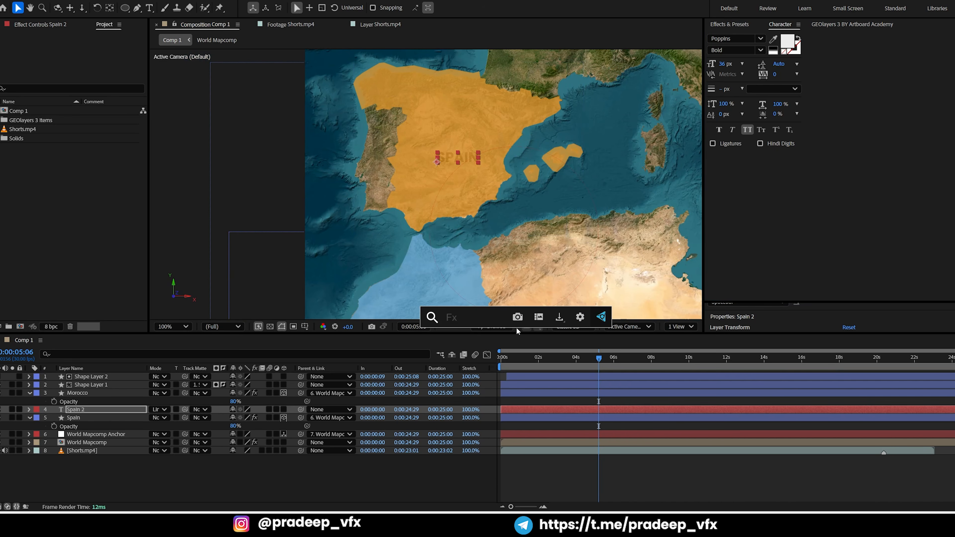
type("dr")
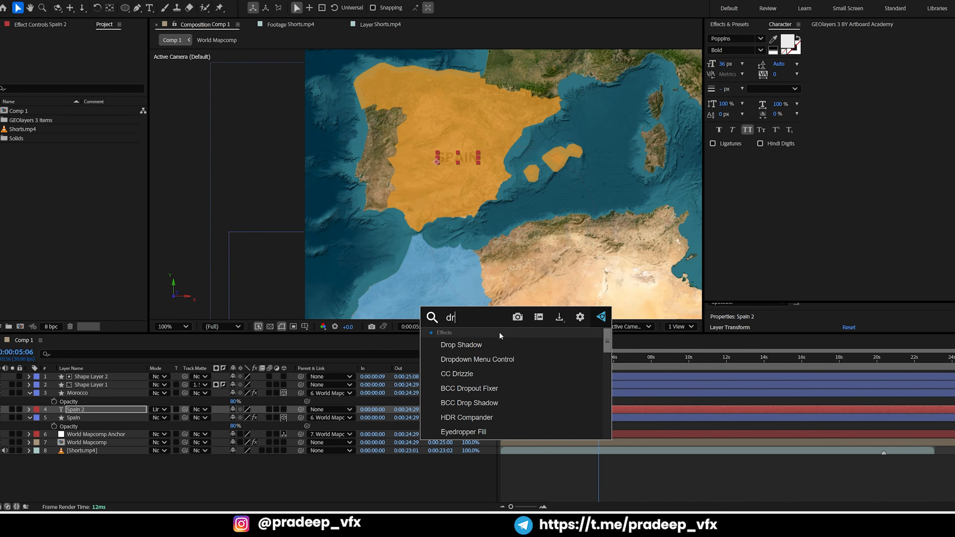
key("BackSpace")
type("ee")
key("Return")
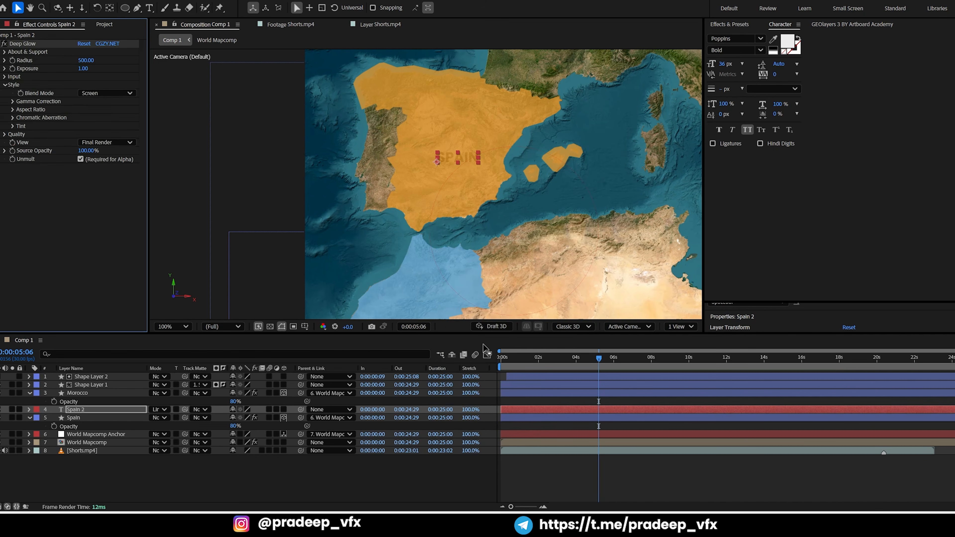
Remove the Deep Glow effect from the Spain text layer
key("period")
key("period")
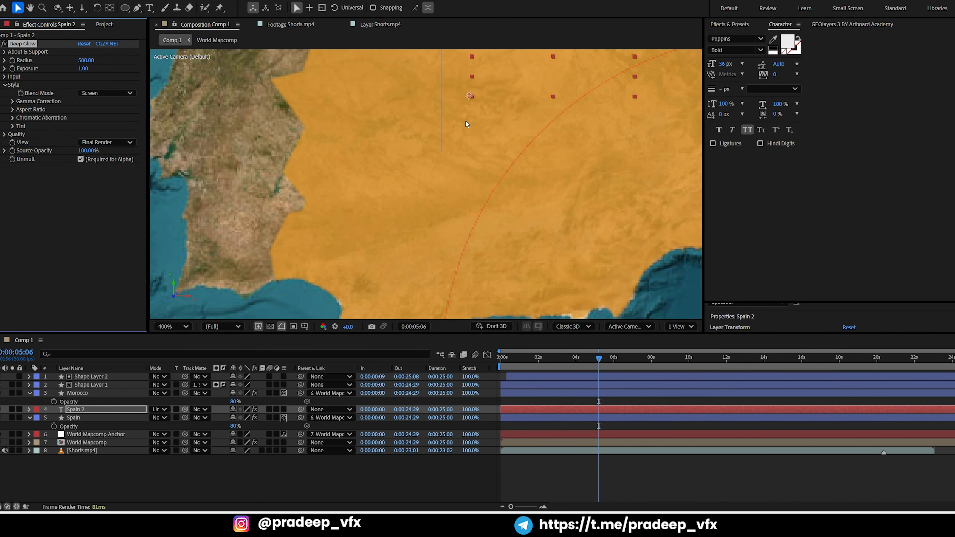
left_click_drag(523, 93, 436, 177)
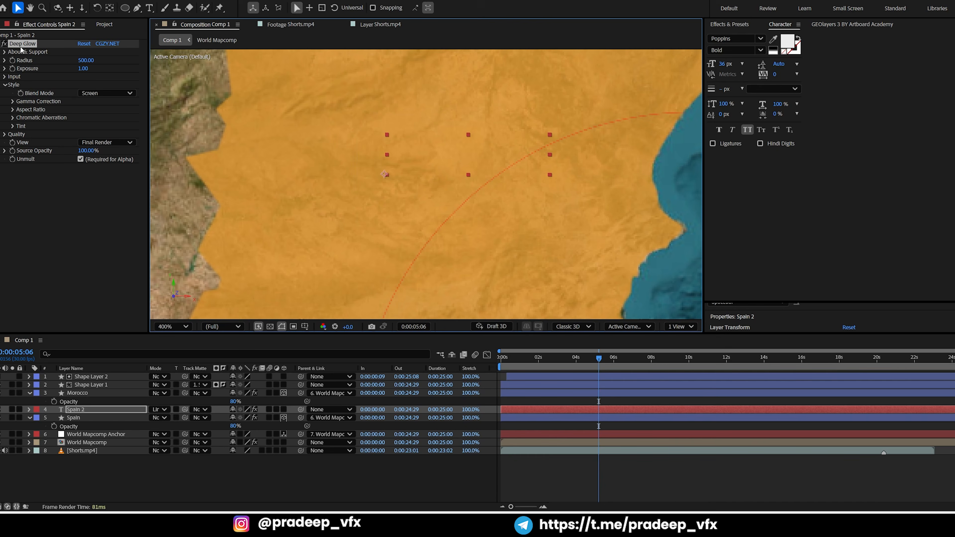
key("Delete")
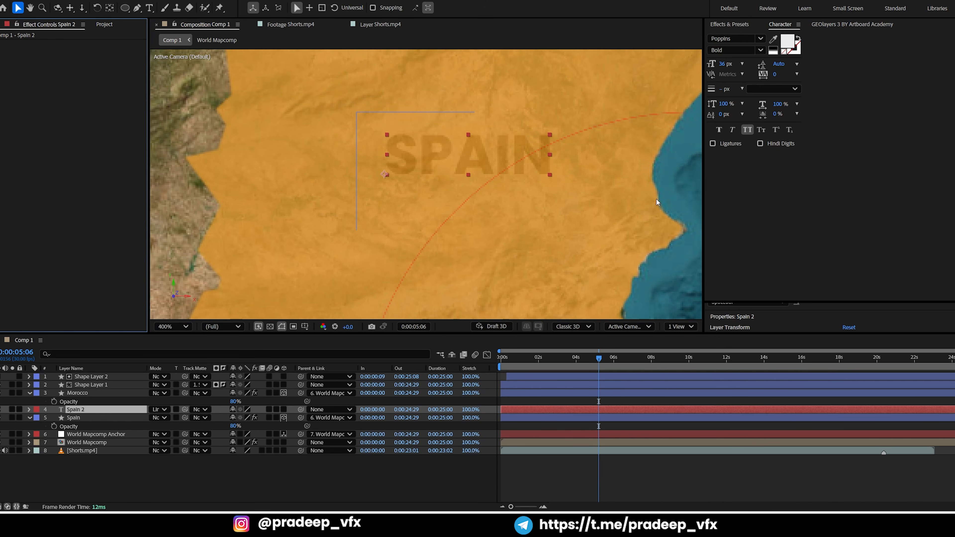
Apply the Drop Shadow effect to the Spain text layer and set its softness to 21
key("ctrl+space")
type("drop")
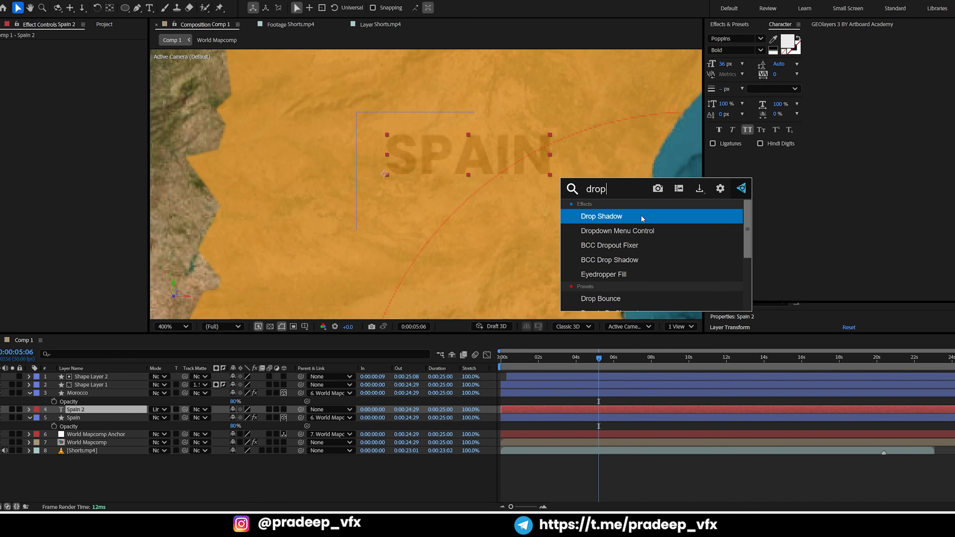
left_click(641, 215)
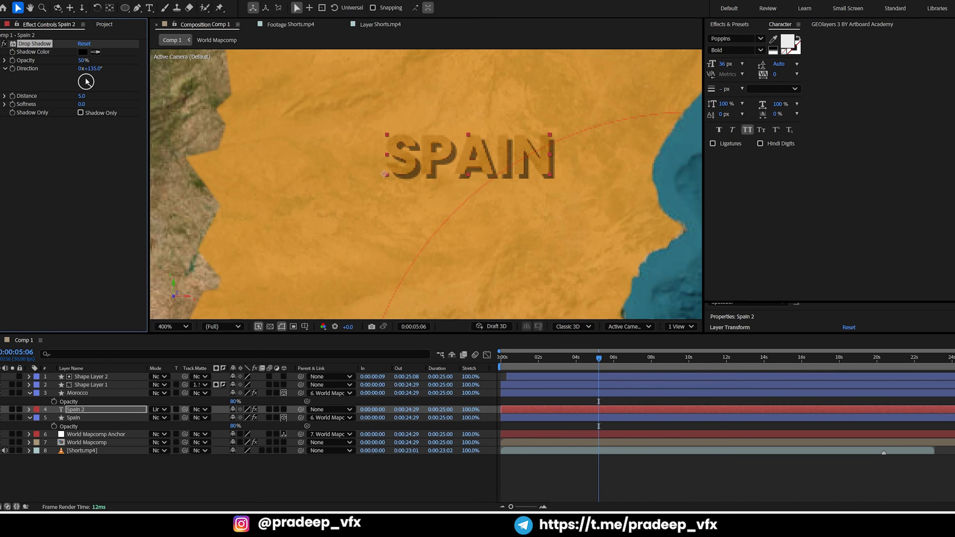
left_click_drag(82, 104, 89, 102)
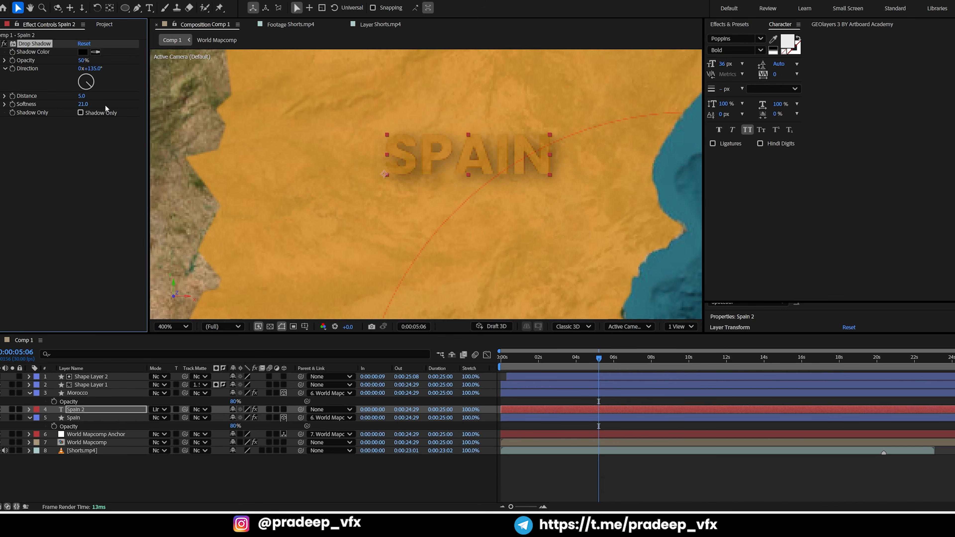
key("slash")
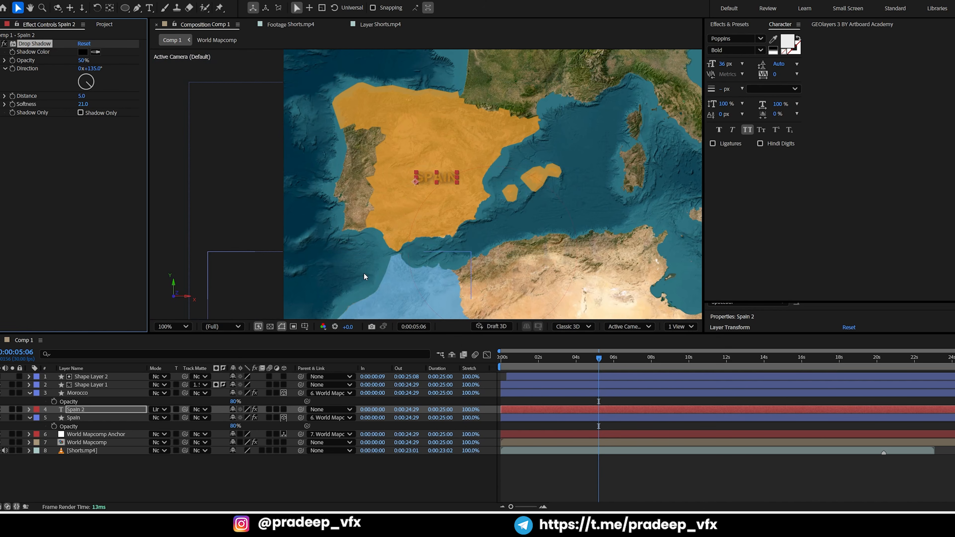
Move the Spain label slightly up within the country, make its layer 3D and parent it to World Mapcomp Anchor
left_click_drag(425, 176, 419, 154)
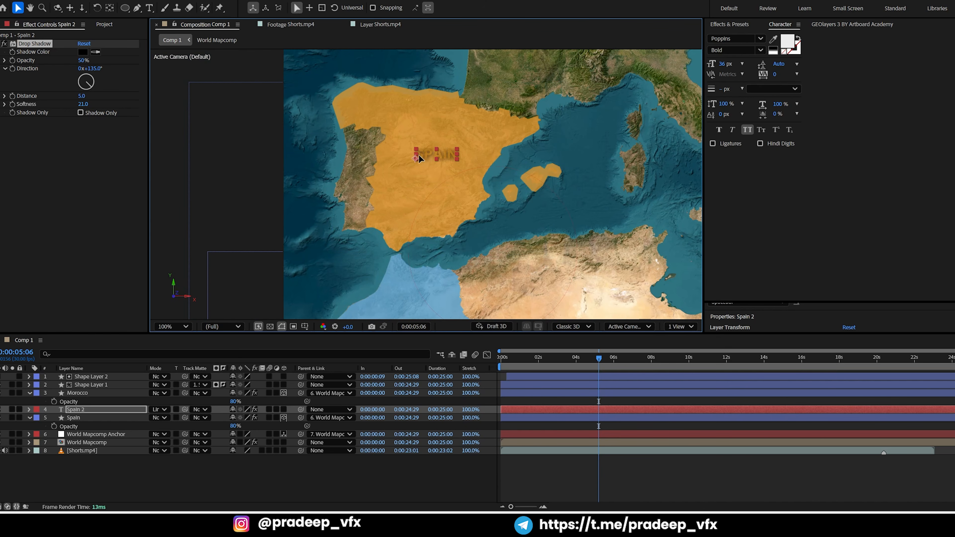
left_click(283, 409)
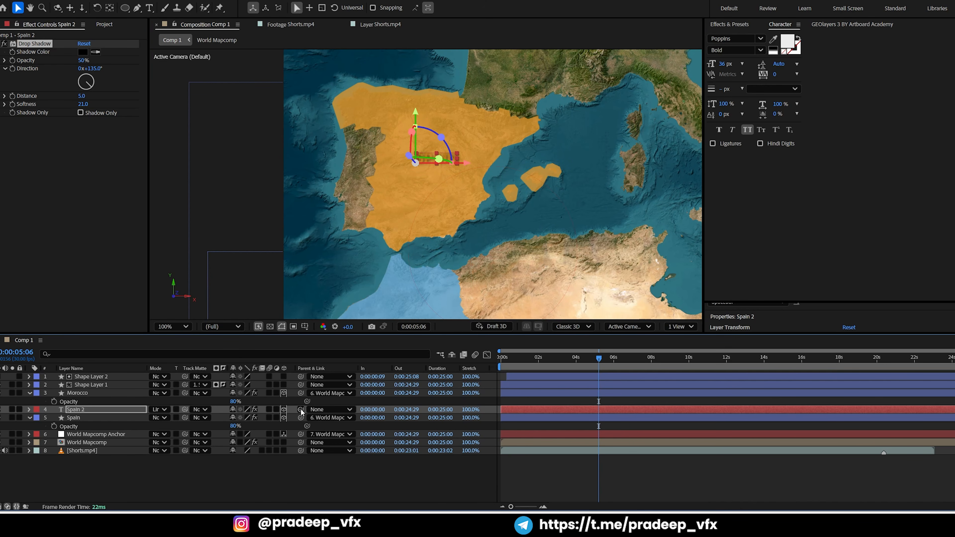
left_click_drag(301, 409, 129, 433)
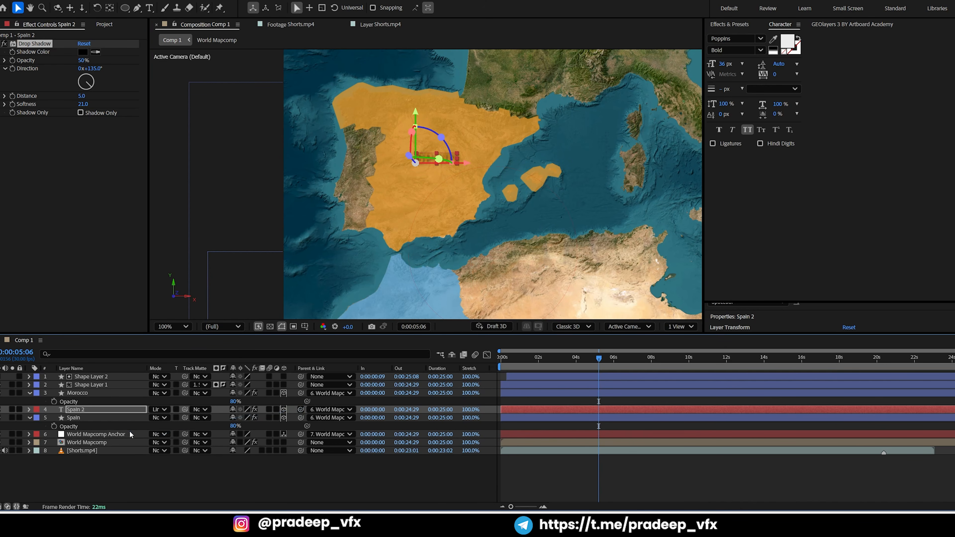
left_click(145, 478)
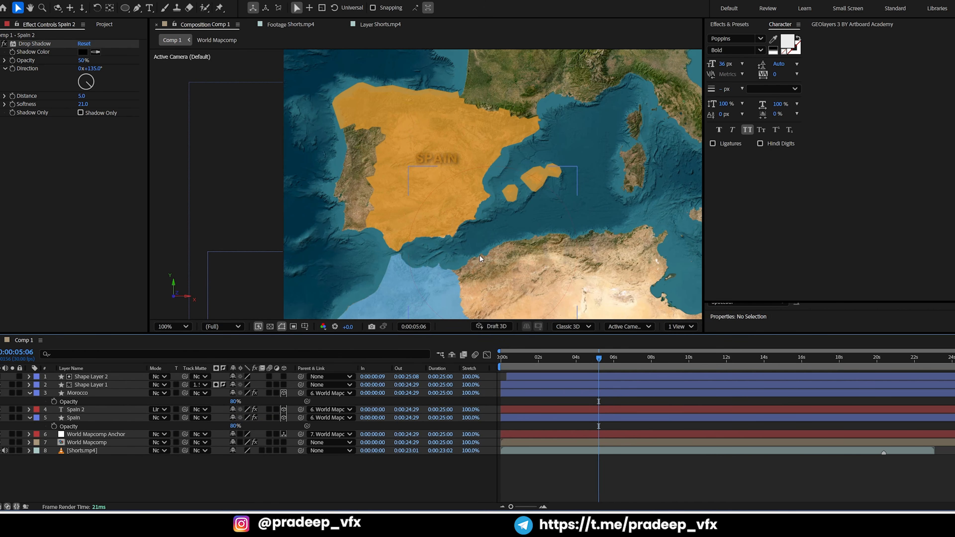
Add a text label over the blue Morocco highlight, reusing the name copied from the Morocco layer
left_click_drag(489, 186, 498, 147)
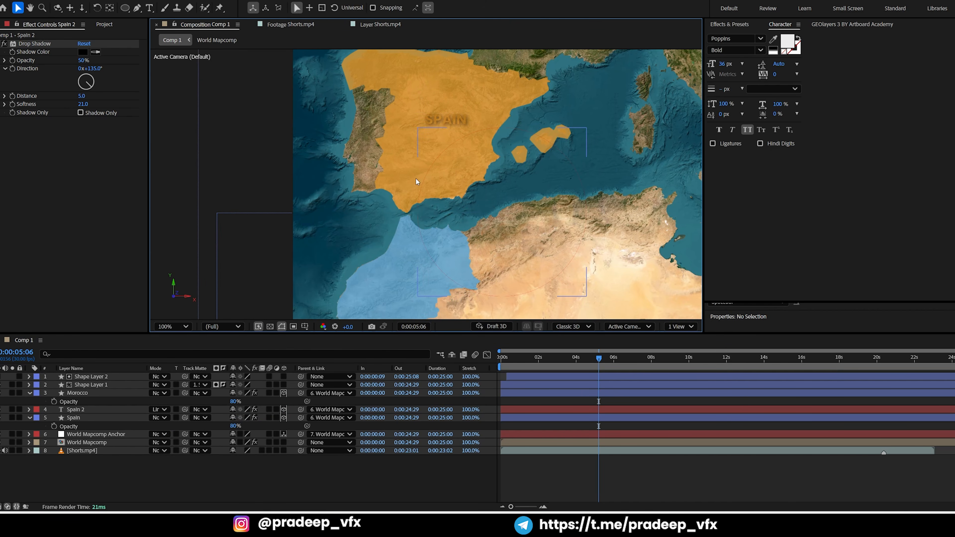
left_click_drag(399, 231, 416, 168)
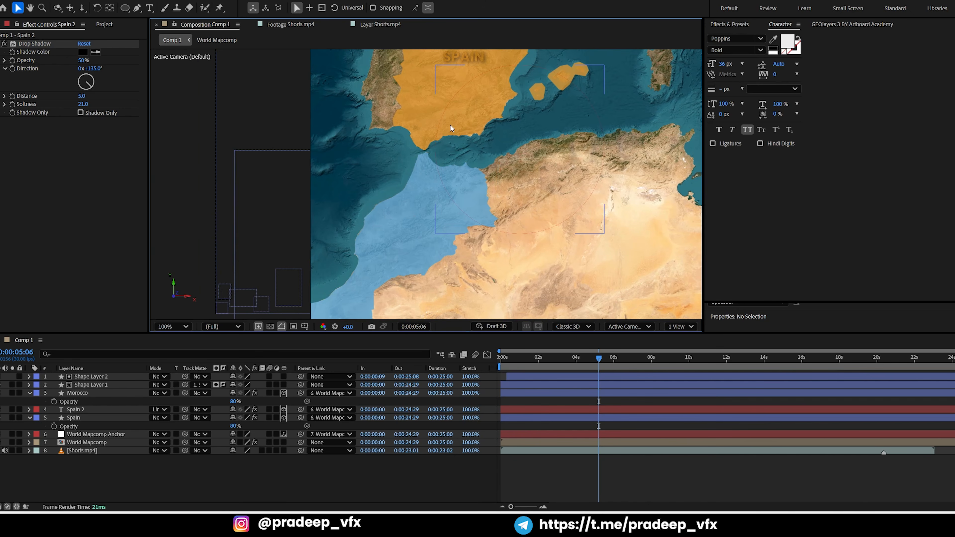
left_click(109, 393)
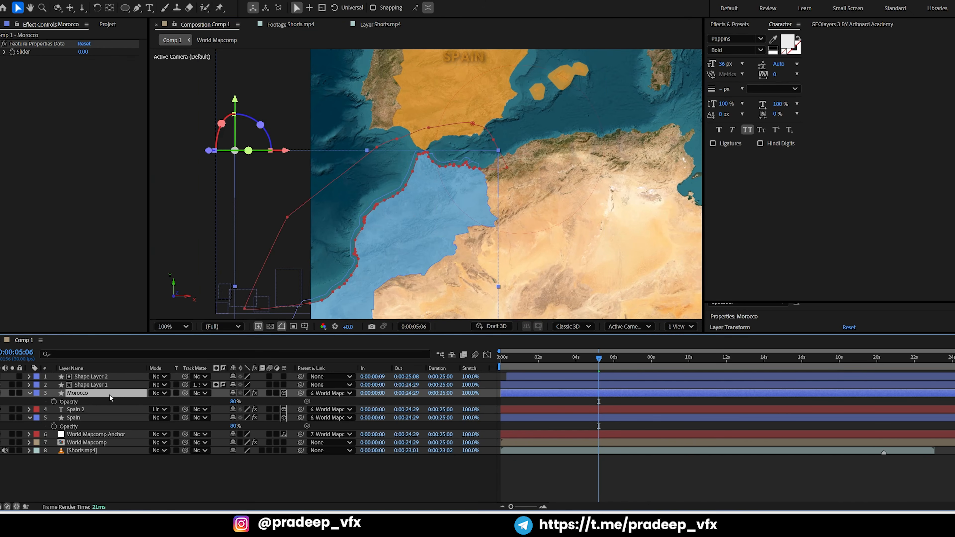
key("Return")
key("ctrl+c")
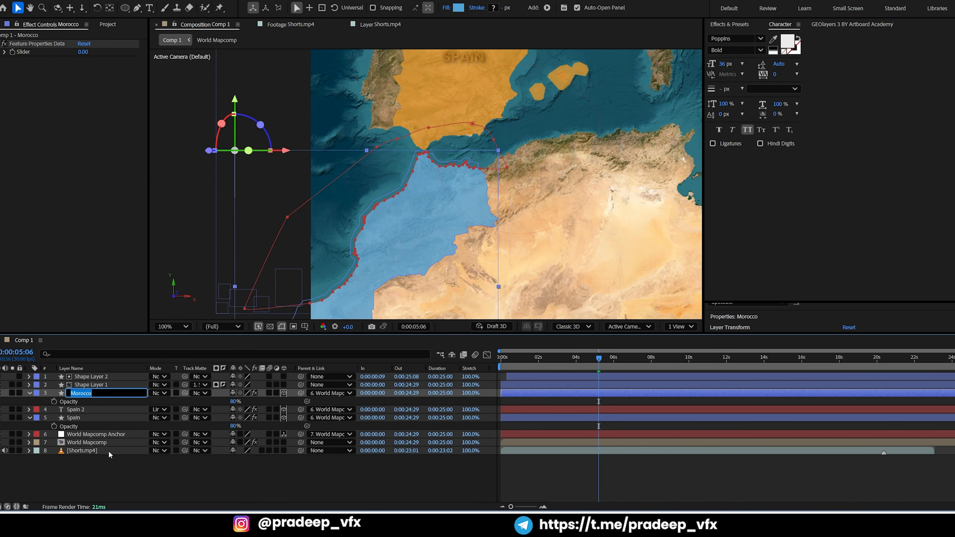
left_click(115, 484)
key("ctrl+t")
key("space")
left_click_drag(423, 210, 428, 196)
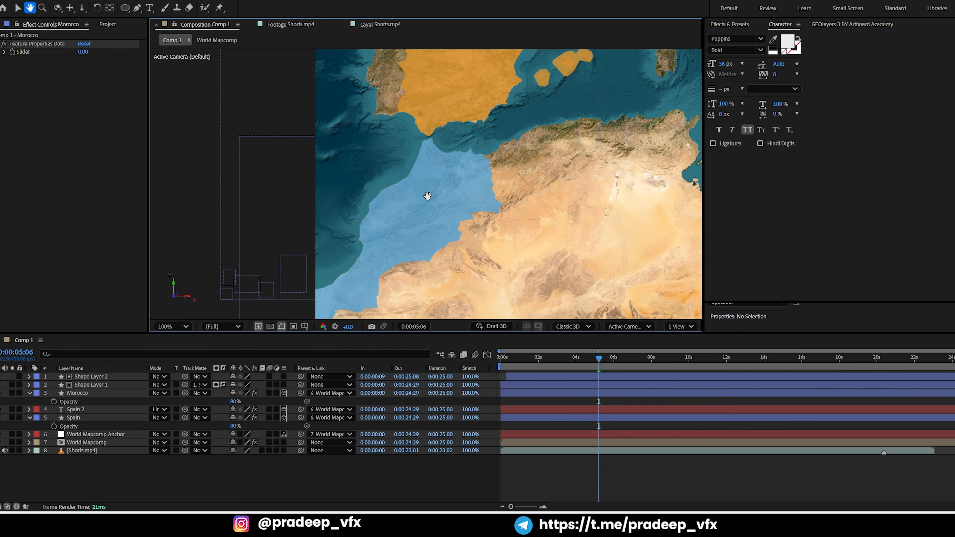
left_click(417, 202)
key("ctrl+v")
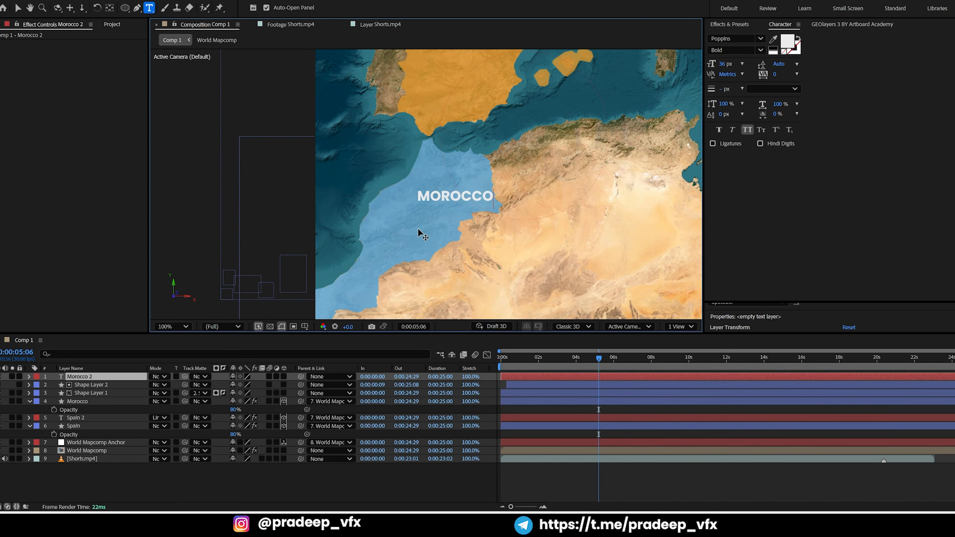
left_click(17, 7)
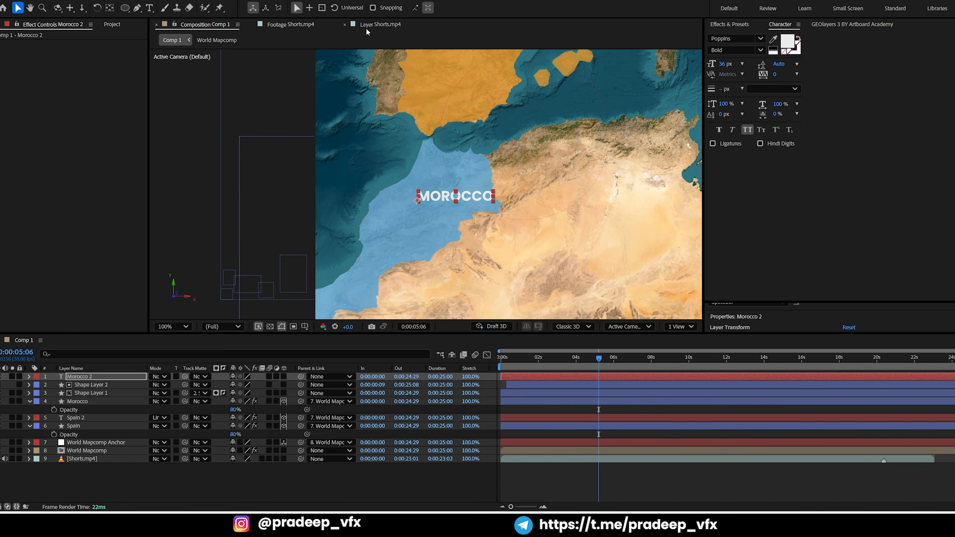
Check the Morocco label's colour in the Shorts.mp4 reference, and recolour the Morocco text in Comp 1 to blue 0720FF
left_click(381, 24)
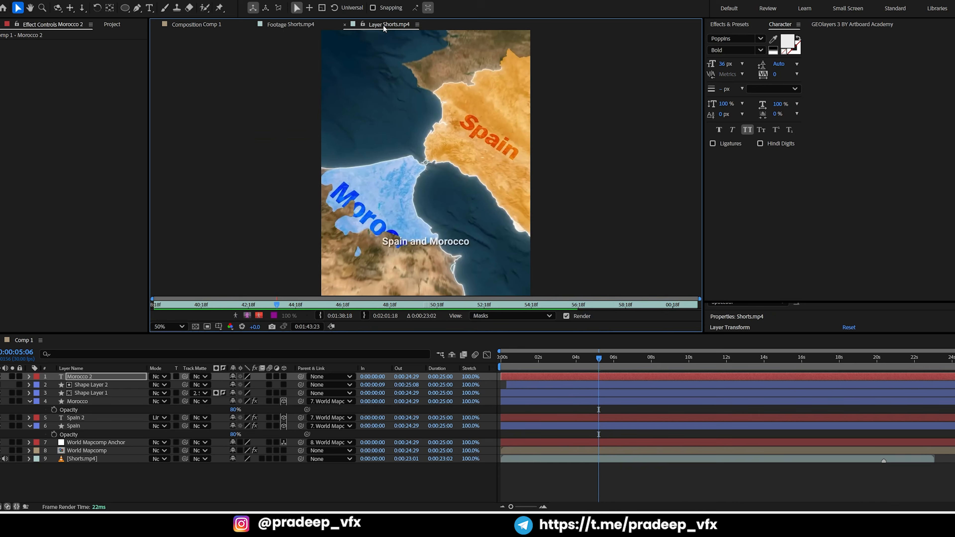
left_click(194, 25)
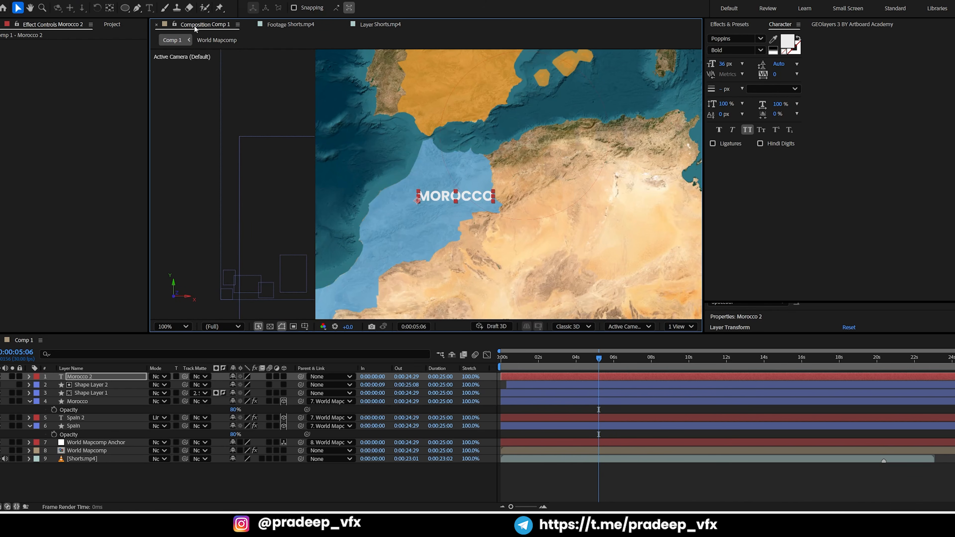
double_click(426, 190)
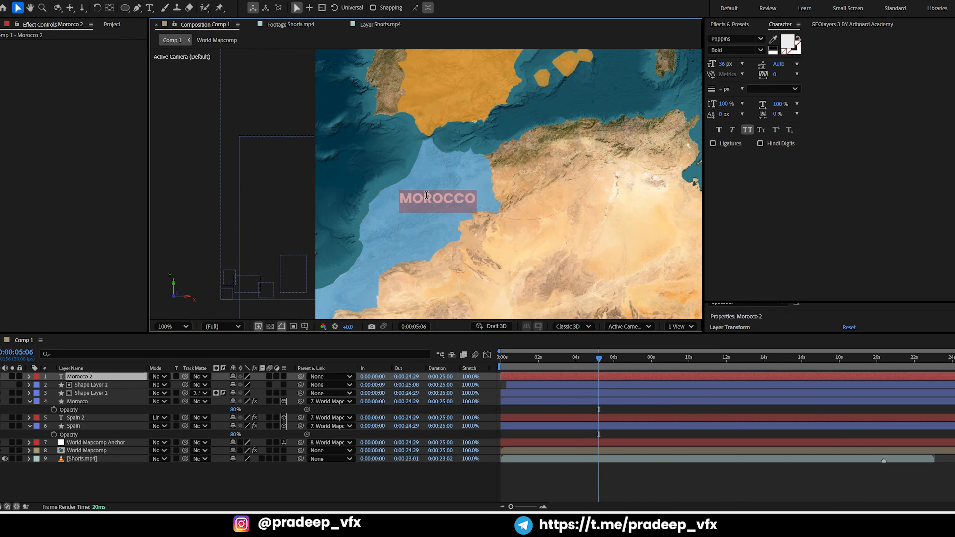
left_click(793, 45)
left_click(511, 232)
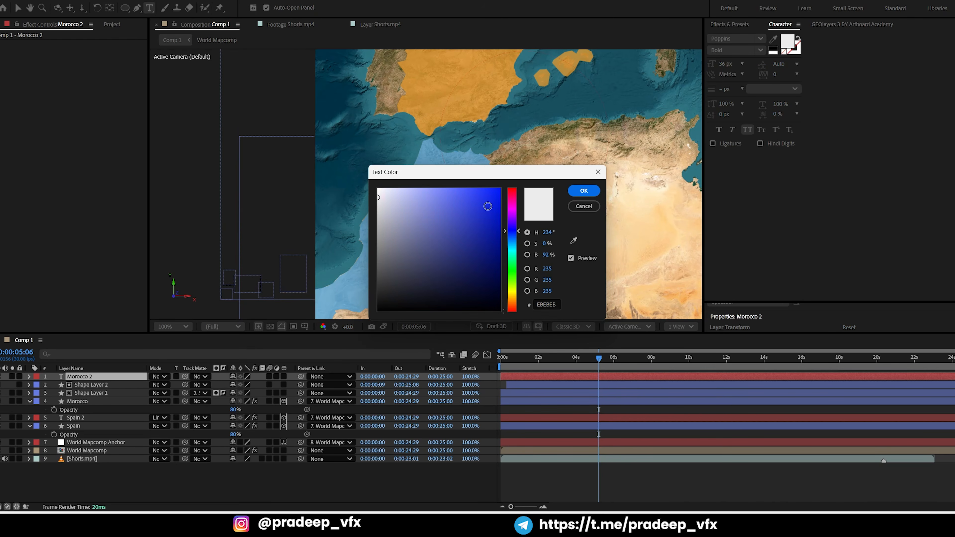
left_click_drag(488, 206, 554, 260)
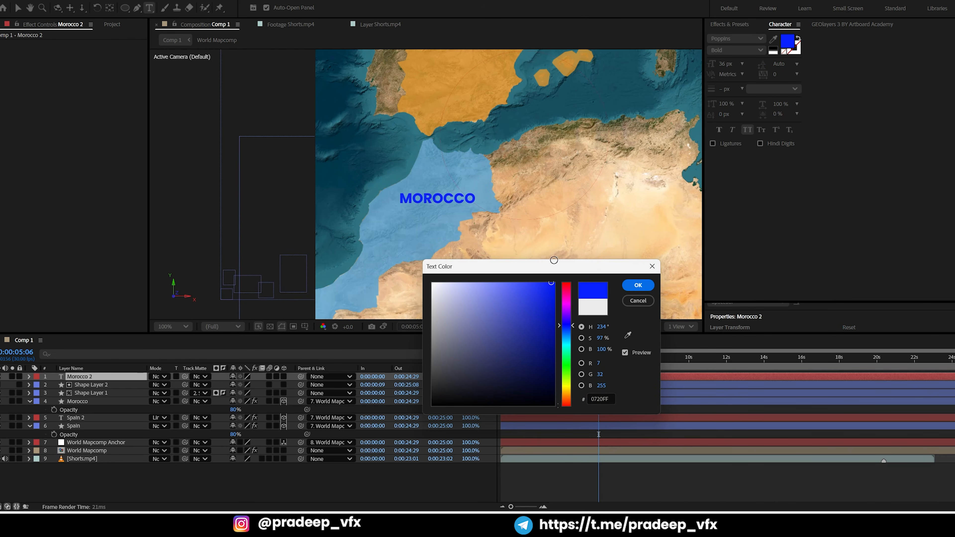
left_click(639, 285)
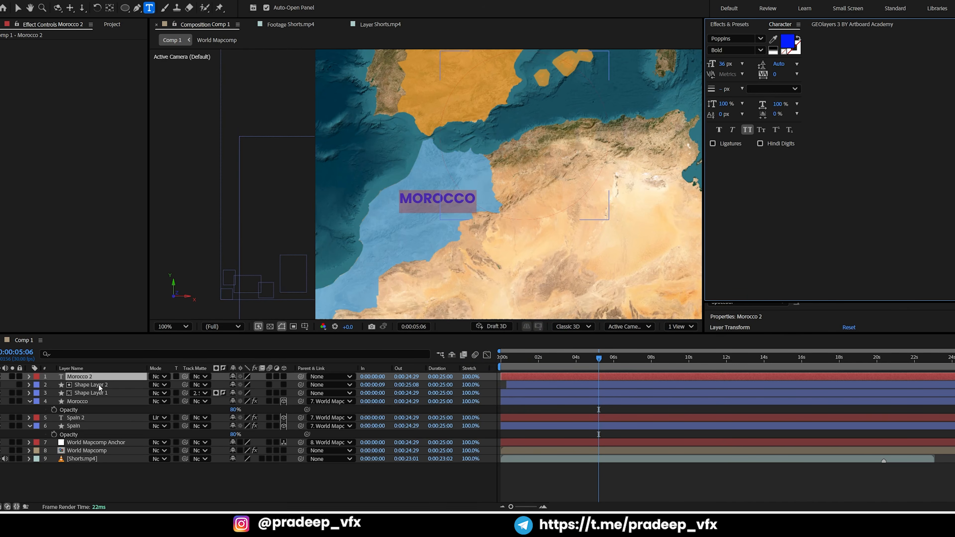
Place the Morocco text layer directly above the Morocco shape layer and cycle it through the blending modes
mouse_move(96, 377)
left_mouse_down()
mouse_move(100, 417)
mouse_move(98, 396)
left_mouse_up()
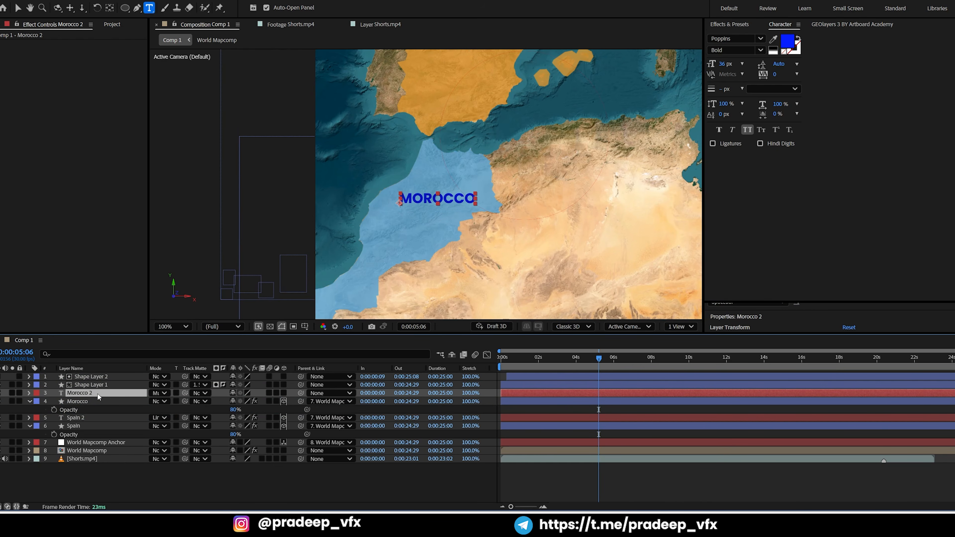
key("shift+equal")
key("shift+equal")
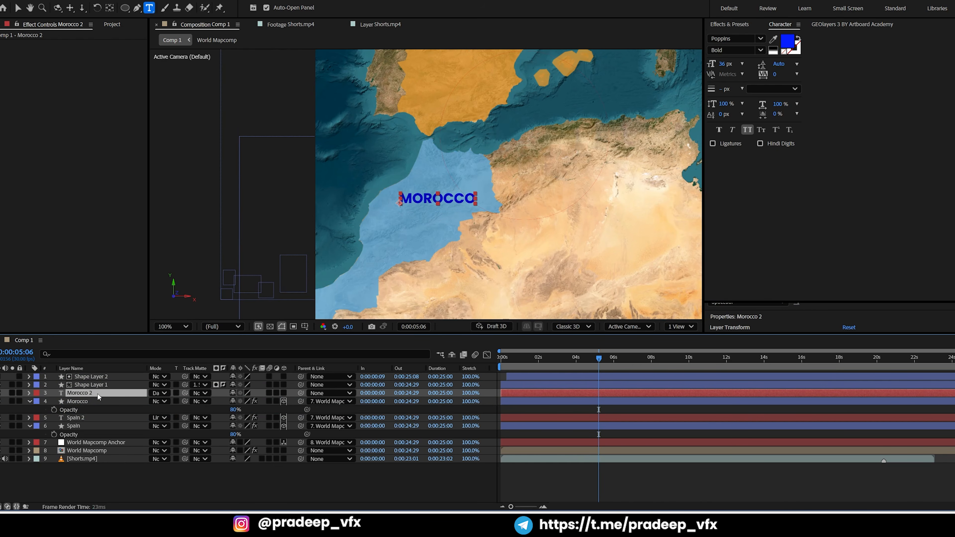
key("shift+equal")
key("shift+equal")
key("shift+equal")
key("shift+equal")
key("shift+equal")
key("shift+equal")
key("shift+equal")
key("shift+equal")
key("shift+equal")
key("shift+equal")
key("shift+equal")
key("shift+equal")
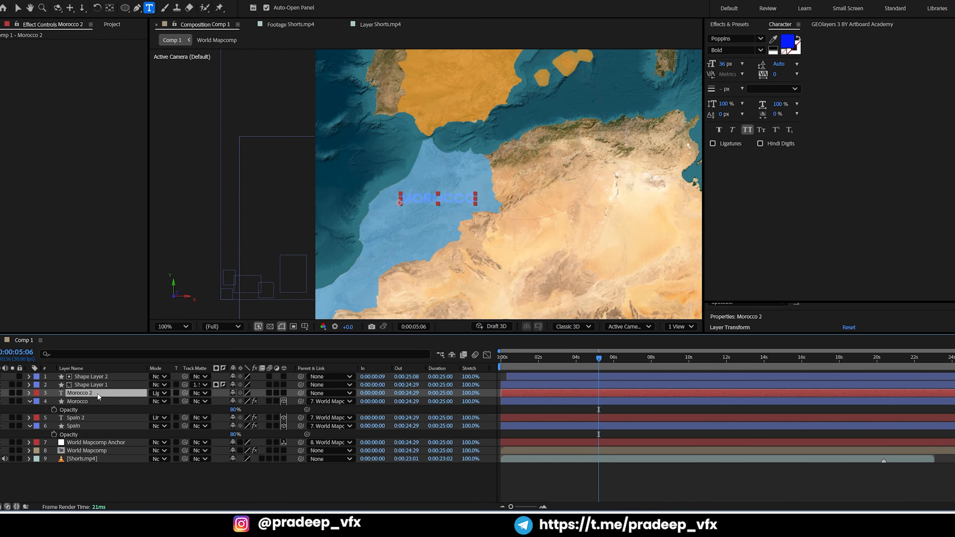
key("shift+minus")
key("shift+minus")
key("shift+minus")
key("shift+equal")
key("shift+equal")
key("shift+equal")
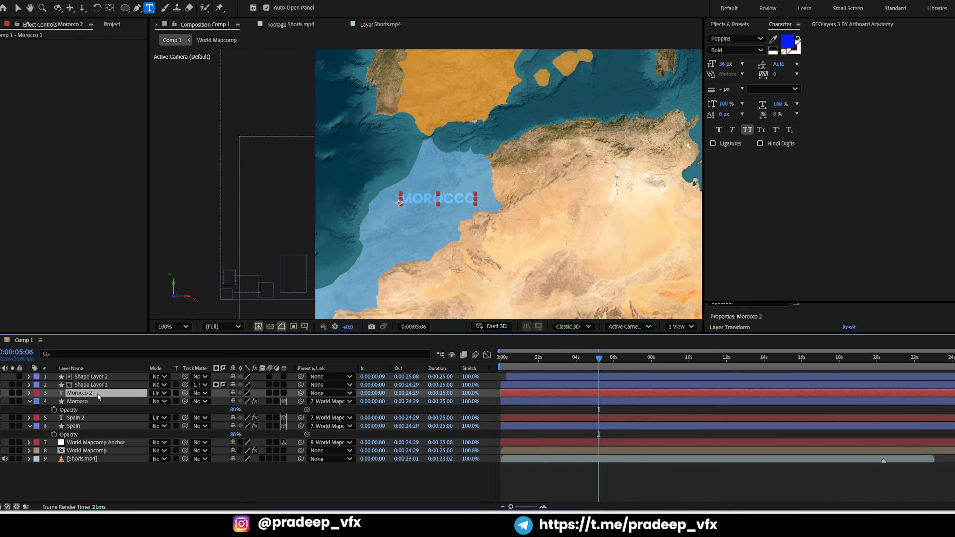
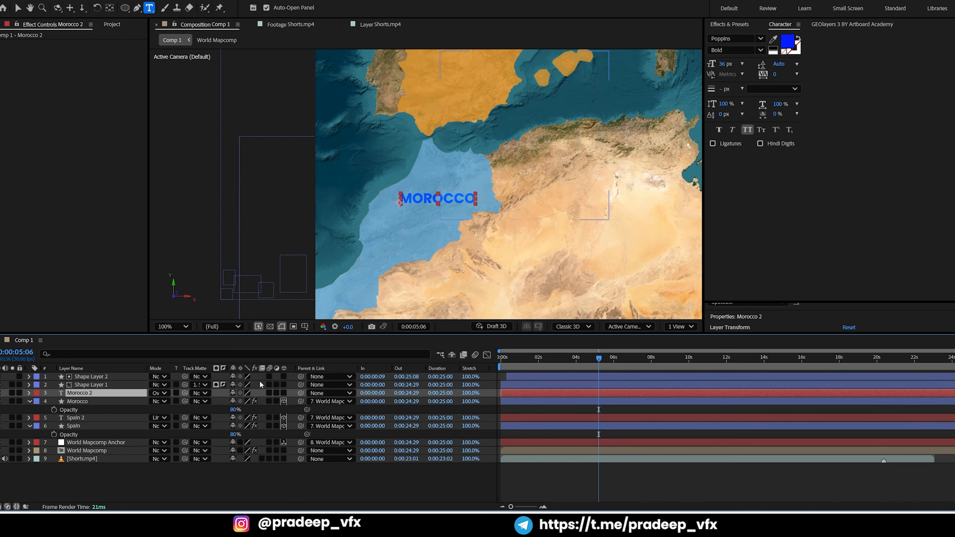
Make the Morocco text layer 3D and parent it to World Mapcomp Anchor
left_click(284, 393)
left_click(312, 392)
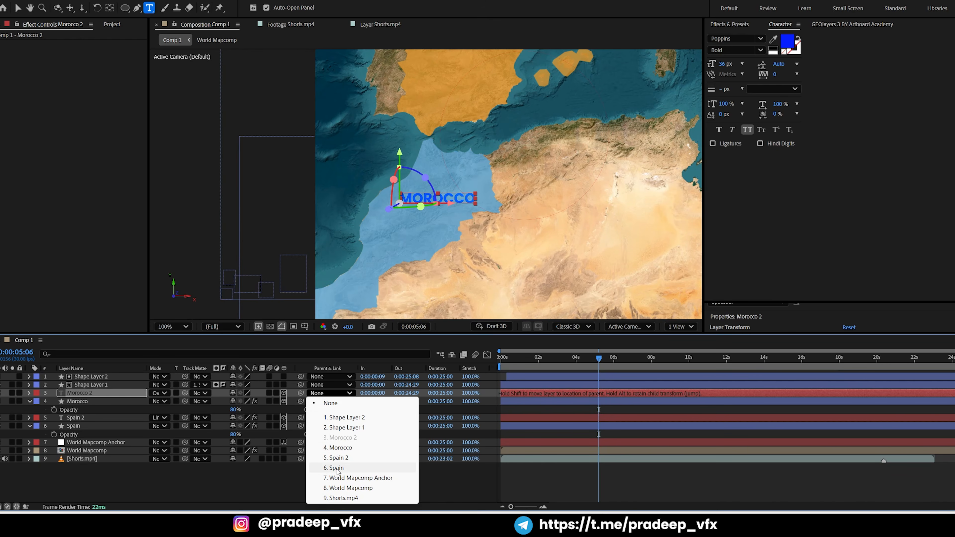
left_click(342, 478)
left_click(547, 467)
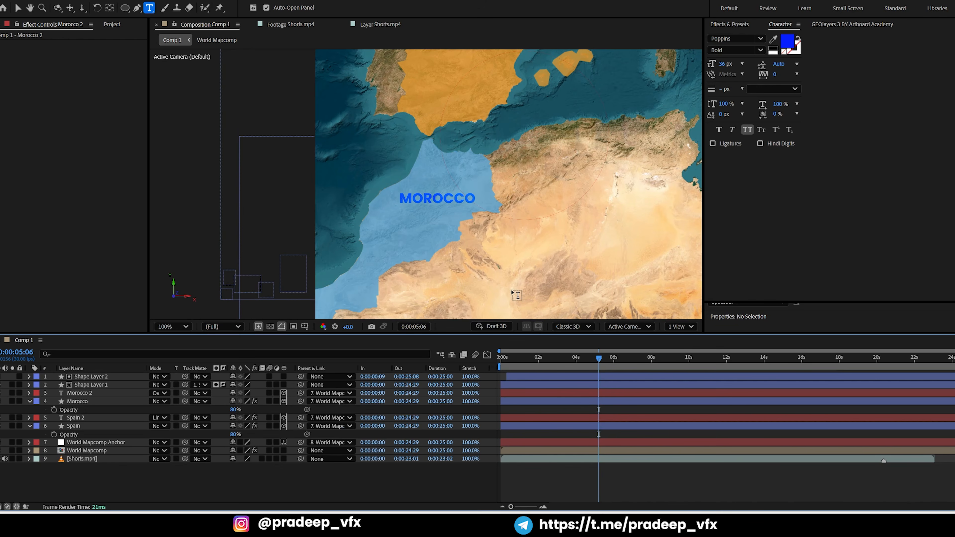
Shift the Morocco text label slightly down and toward the west, and rotate it a few degrees clockwise
key("v")
left_click(428, 201)
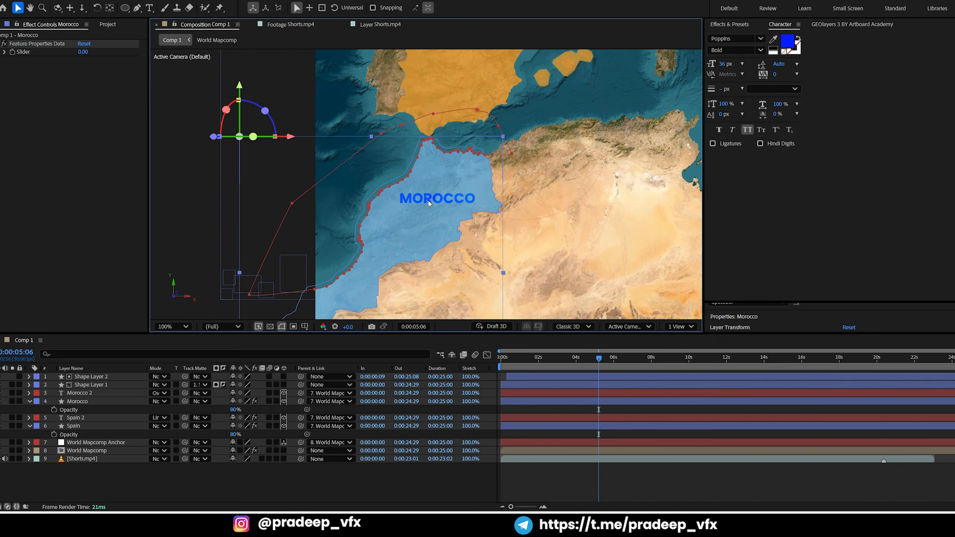
left_click(523, 393)
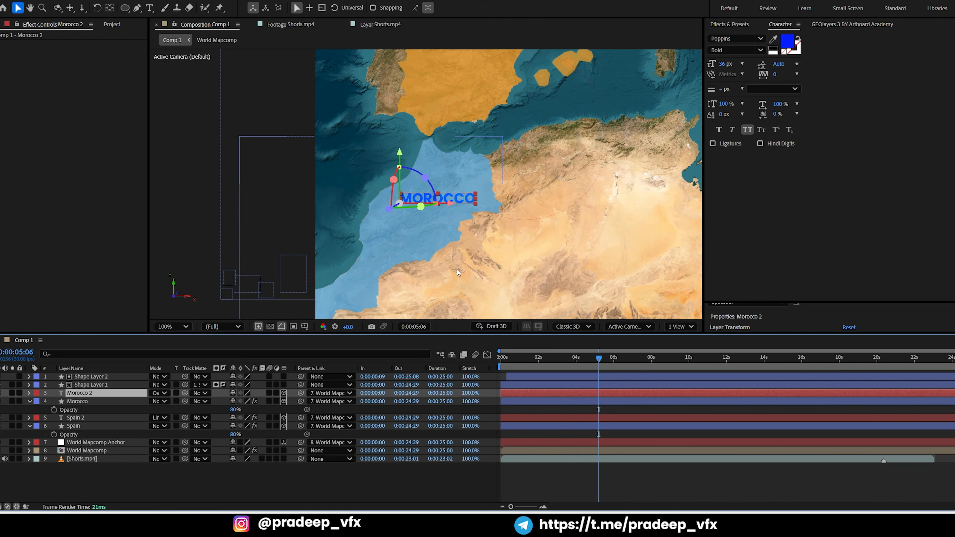
key("shift+Left")
key("shift+Left")
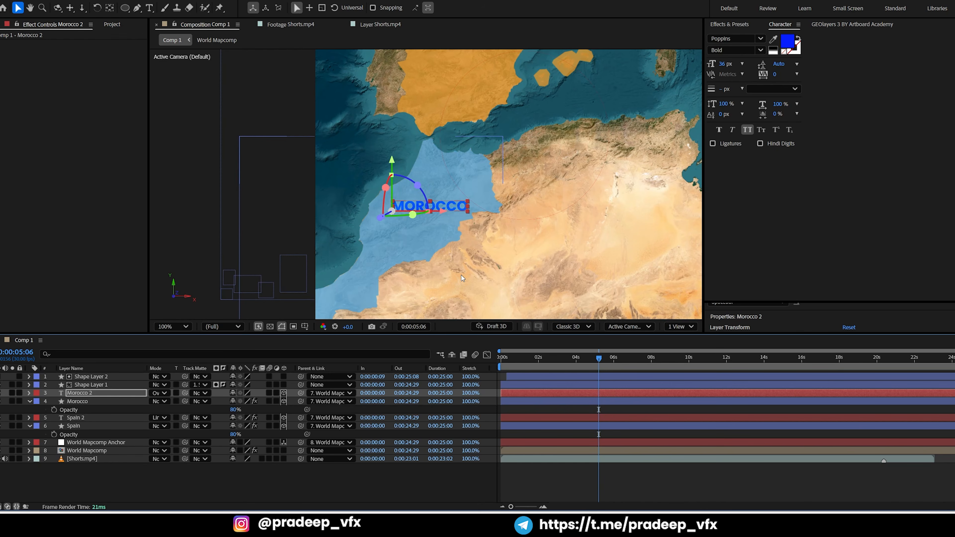
key("KP_Add")
key("KP_Add")
key("KP_Add")
key("KP_Add")
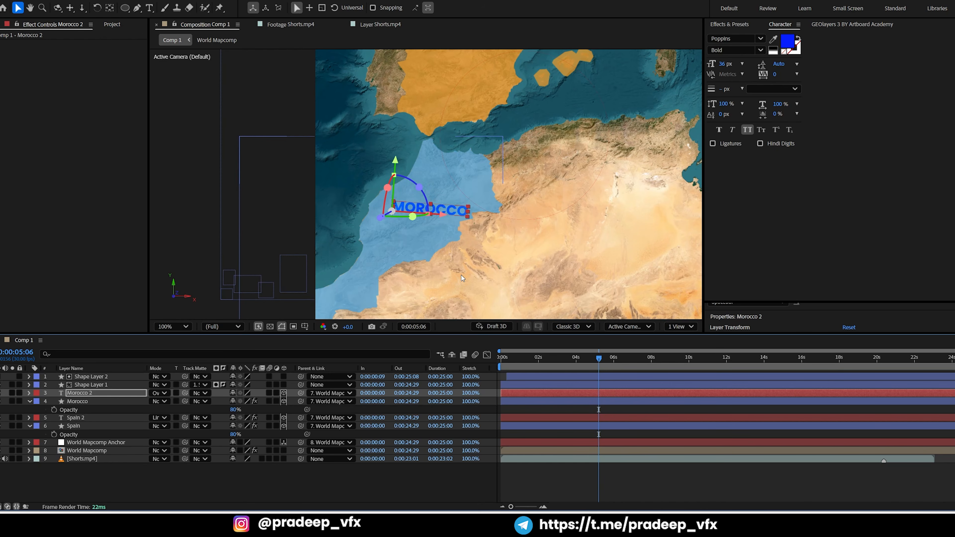
Nudge the tilted Morocco label up and toward the east so it sits in the upper part of the blue highlight
key("shift+Up")
key("shift+Up")
key("shift+Up")
key("shift+Right")
key("shift+Right")
key("shift+Up")
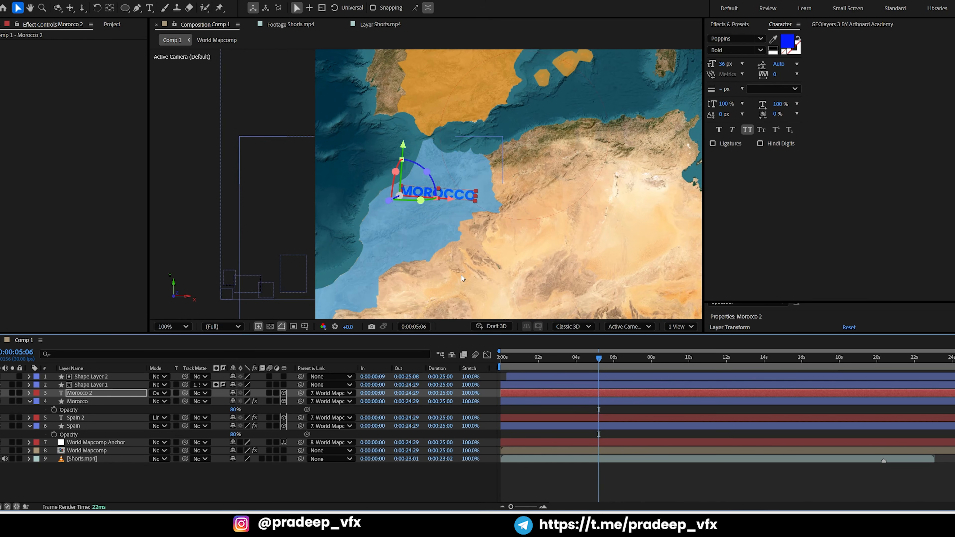
key("shift+Right")
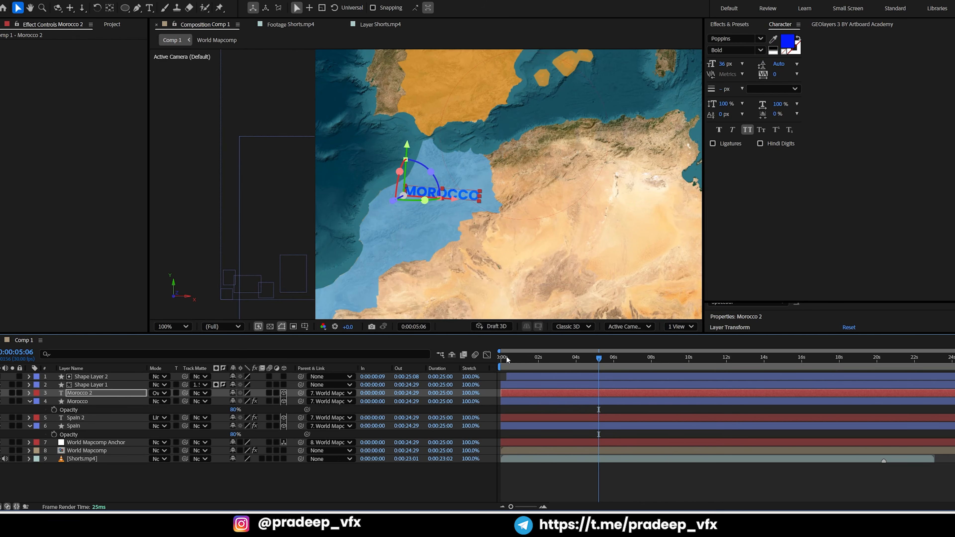
Return to the timeline start and move Shape Layer 1 and Shape Layer 2 below the Spain layer in the stacking order
left_click_drag(506, 356, 488, 357)
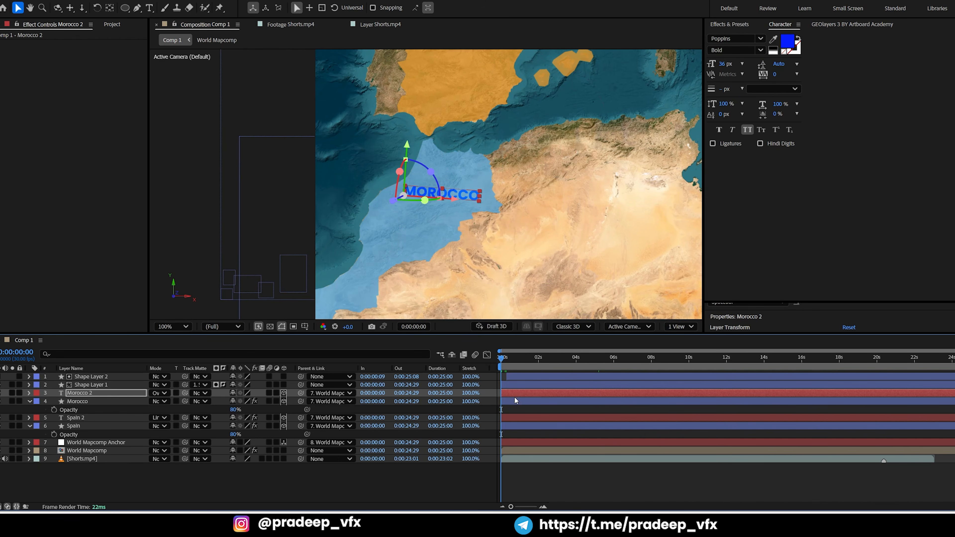
left_click(70, 427)
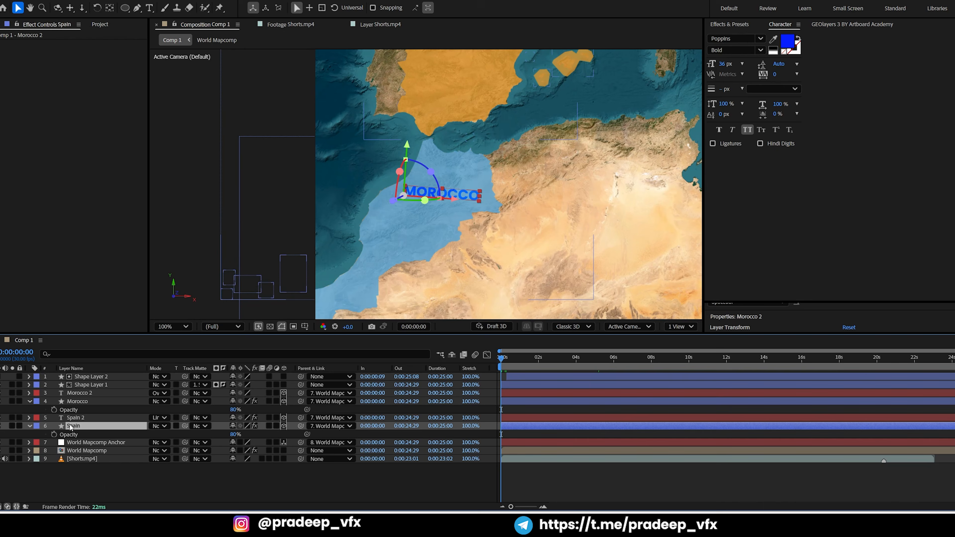
left_click(84, 378, "shift")
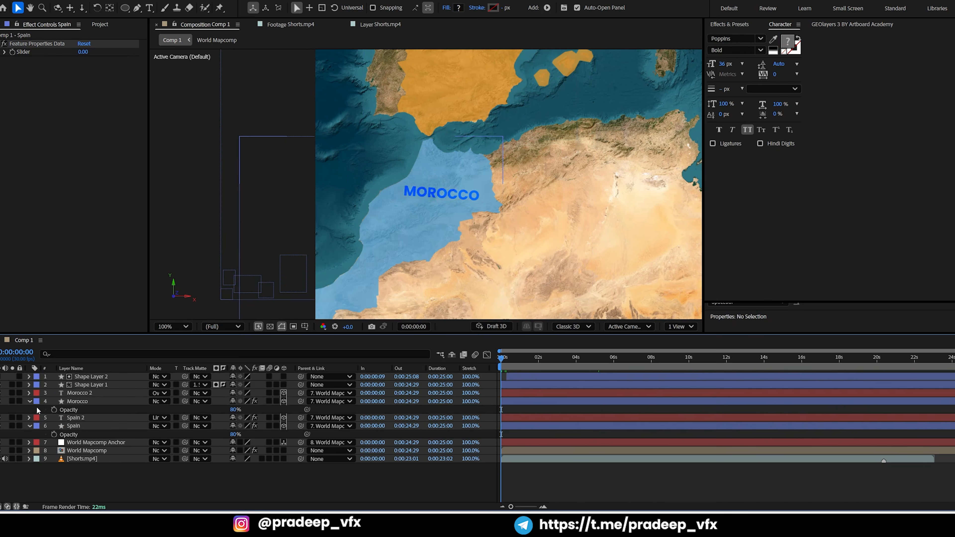
left_click(63, 411)
left_click(90, 384)
left_click(88, 378, "shift")
left_click_drag(87, 379, 85, 434)
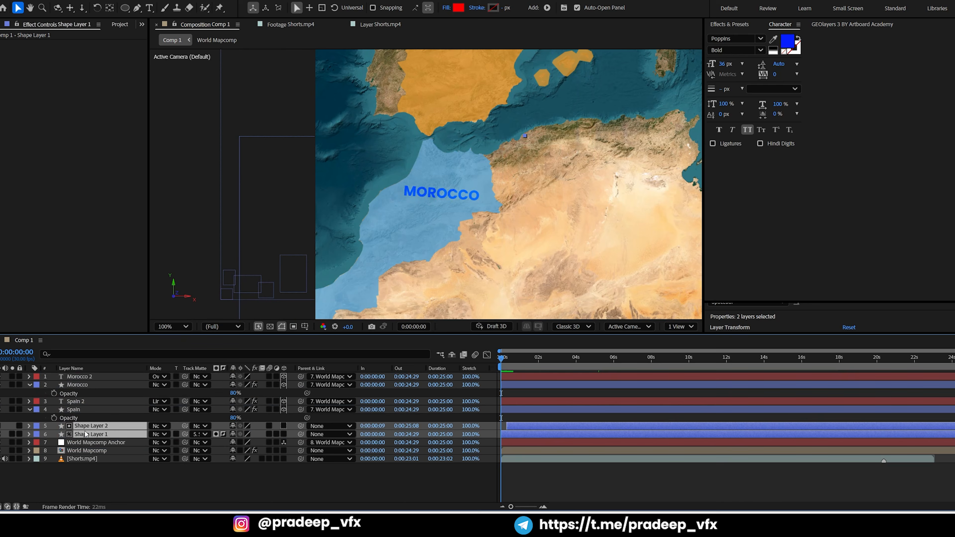
Delay the Spain and Morocco highlight and text layers to start at 0:00:04:06, and preview the opening of the animation
left_click(79, 410)
left_click(79, 377, "shift")
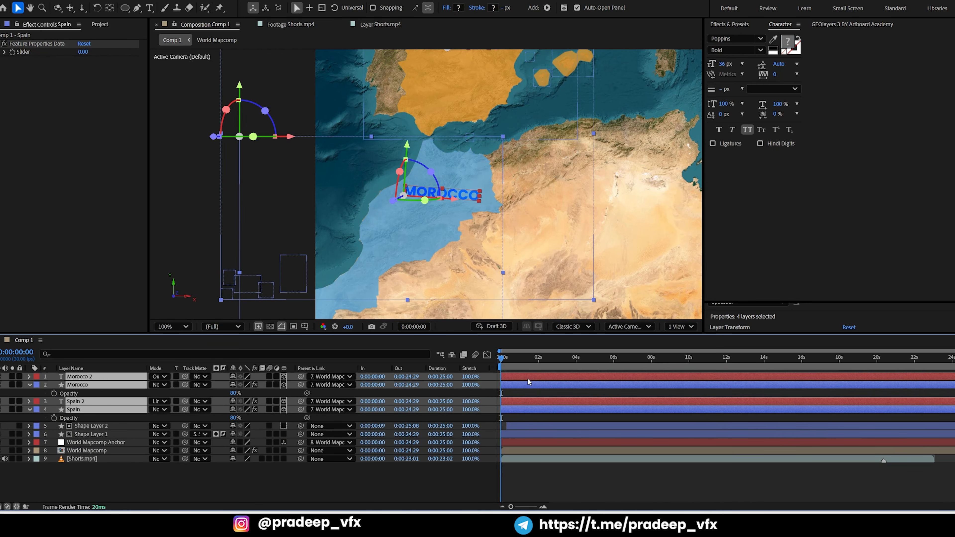
left_click_drag(528, 382, 606, 384)
scroll(549, 190, "down", 2)
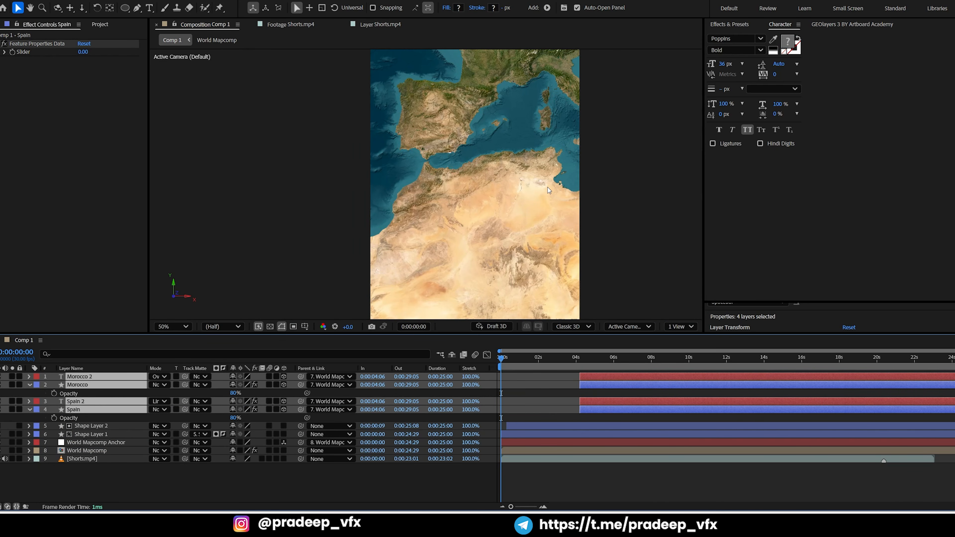
key("space")
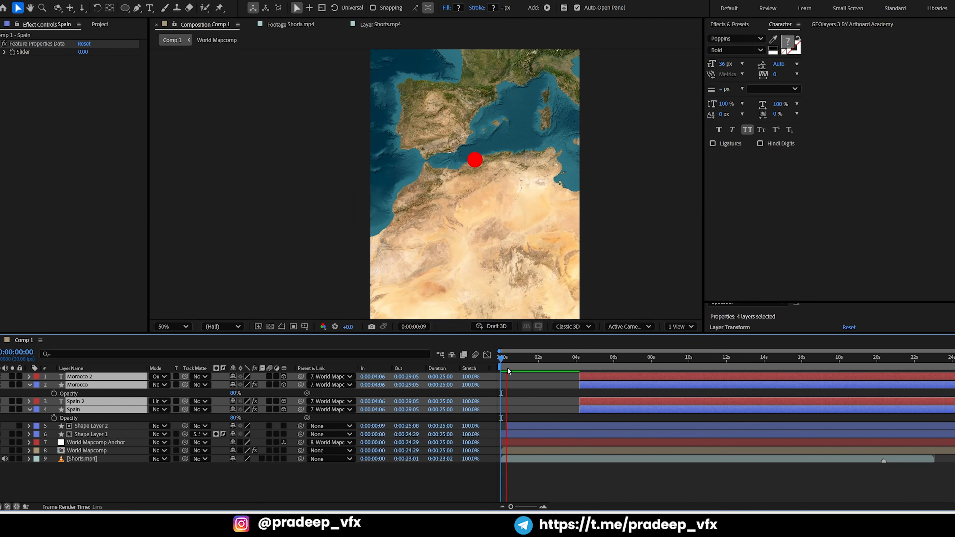
key("space")
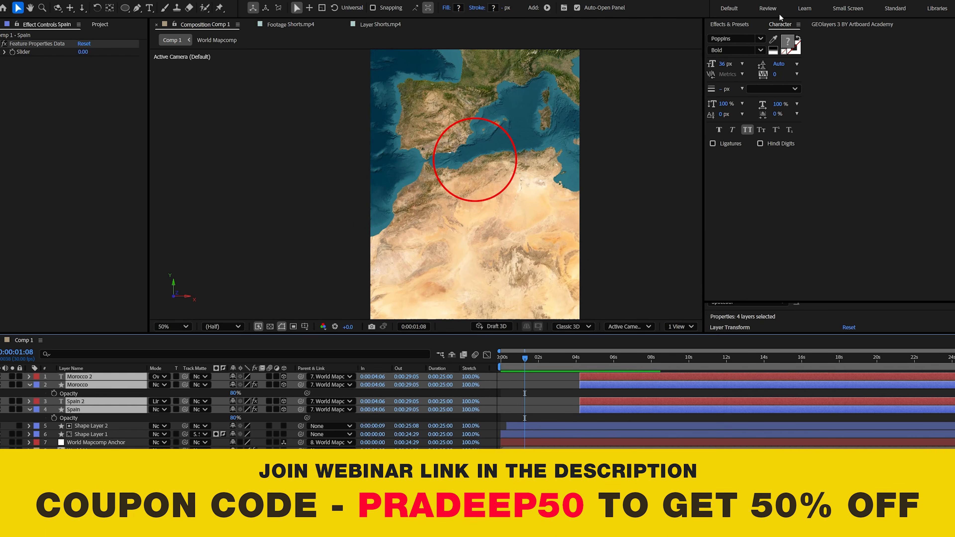
Reposition the map view in GEOlayers 3 so the Strait of Gibraltar sits inside the red ring
left_click(725, 24)
left_click(826, 26)
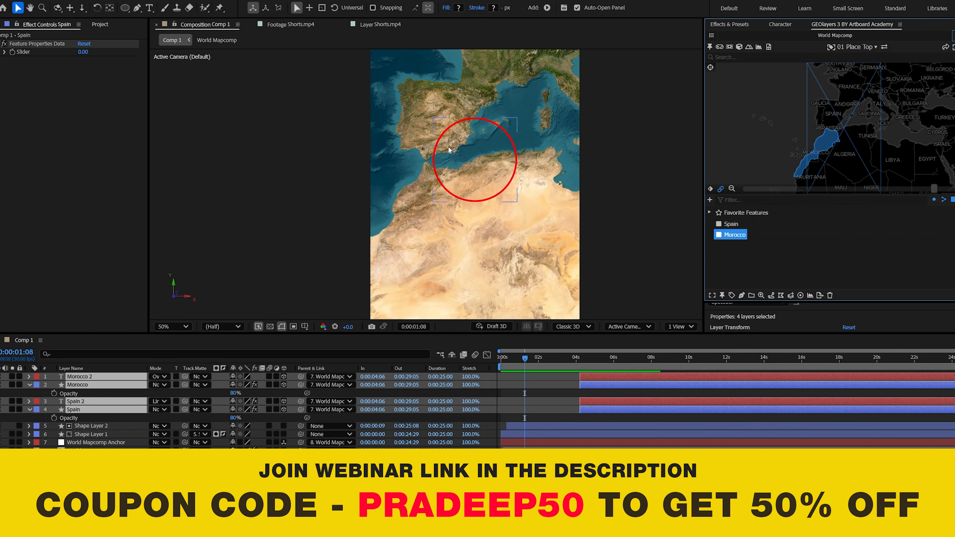
mouse_move(844, 130)
left_mouse_down()
mouse_move(857, 136)
mouse_move(845, 135)
left_mouse_up()
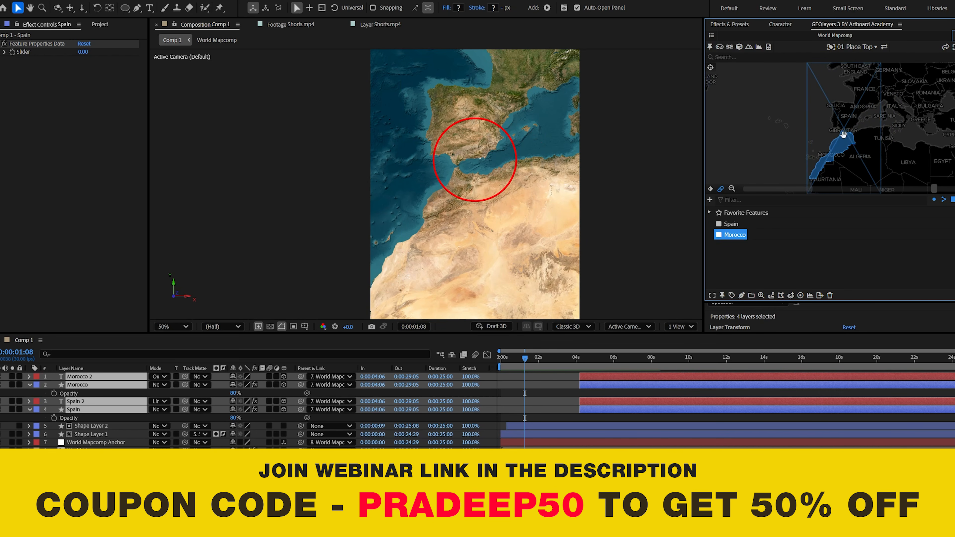
scroll(502, 178, "down", 2)
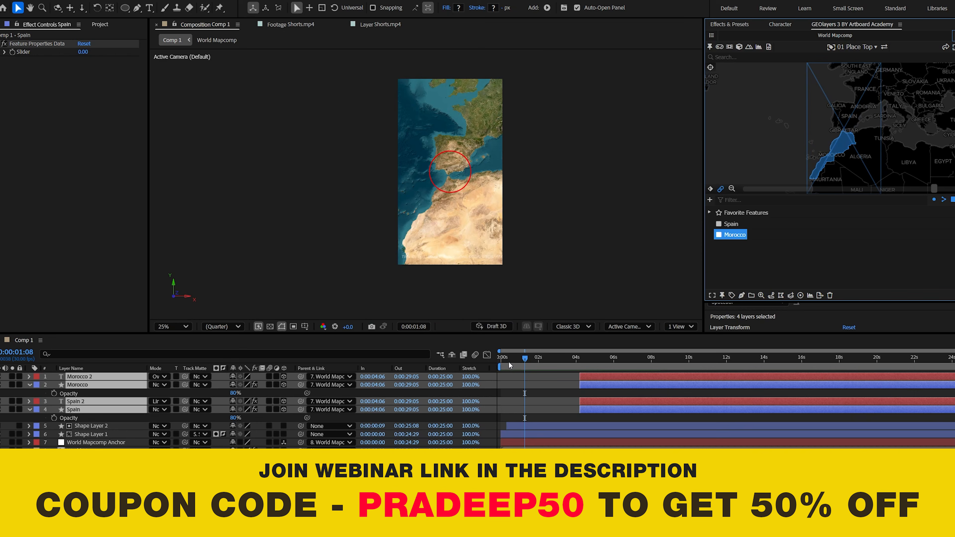
Return to the timeline start and review the Shorts.mp4 reference from the world view through the zoom into the strait
left_click(498, 357)
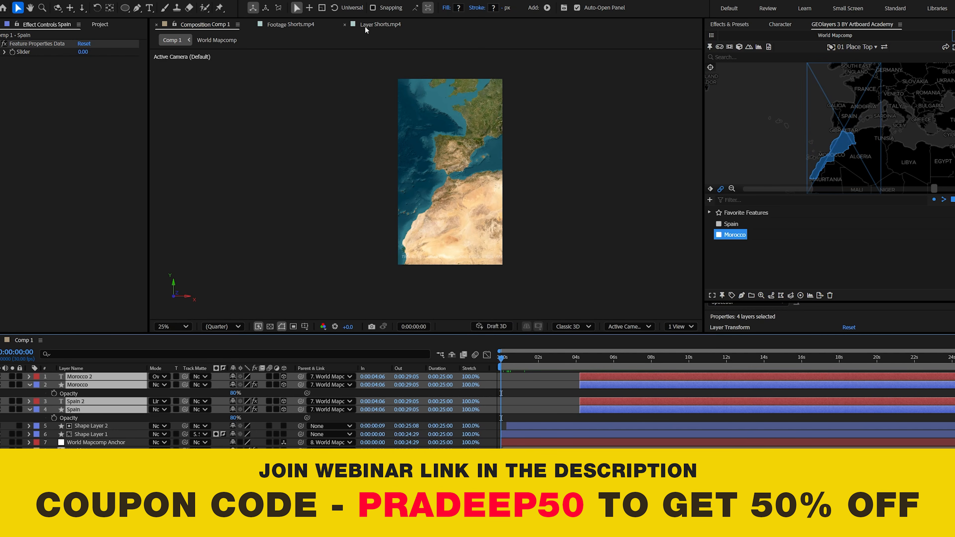
left_click(380, 24)
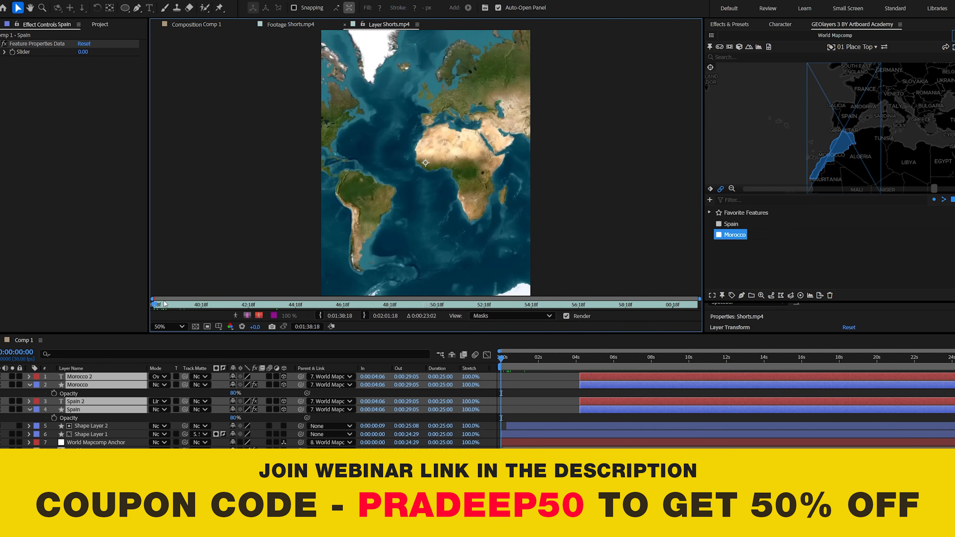
left_click_drag(163, 305, 189, 307)
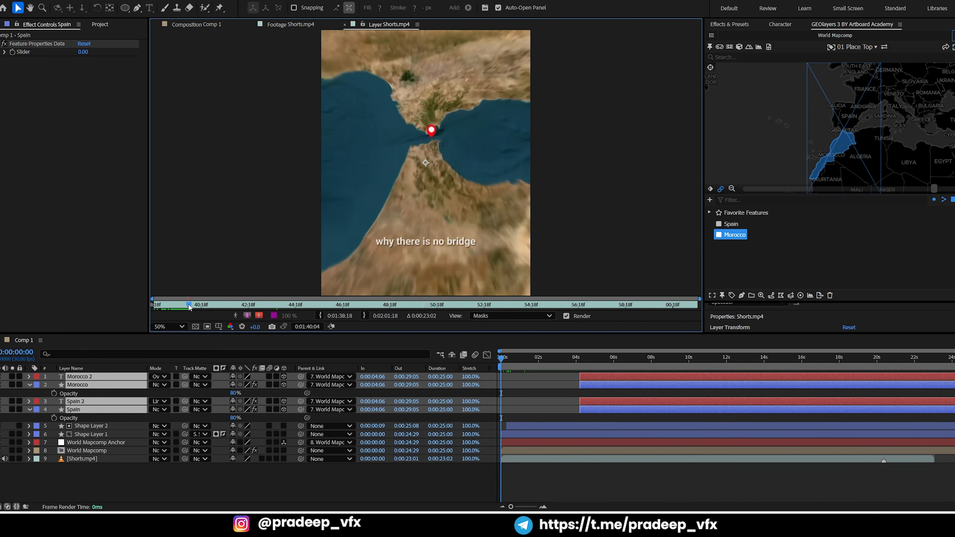
key("space")
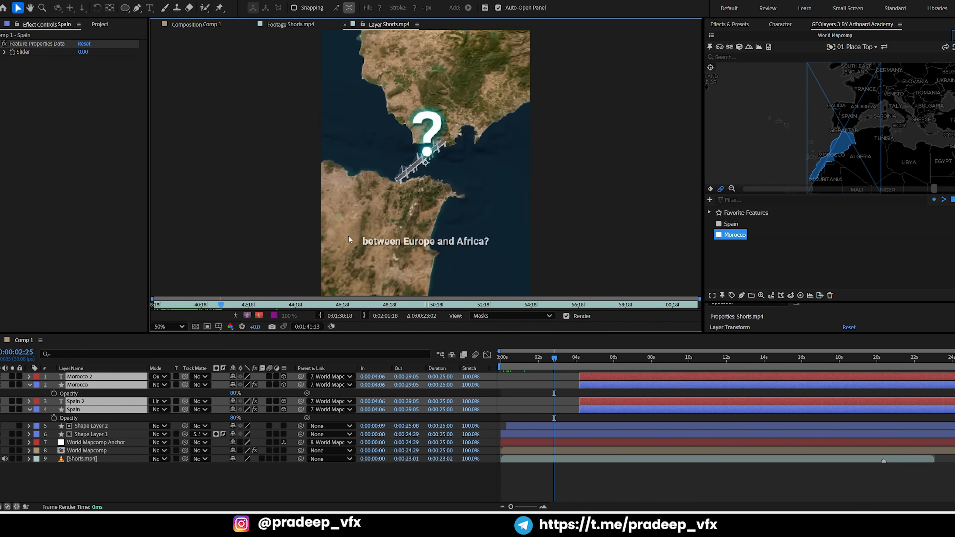
Keyframe the World Mapcomp view's latitude, longitude, zoom, bearing and pitch, and place these keyframes at the start of the timeline
left_click_drag(529, 362, 555, 362)
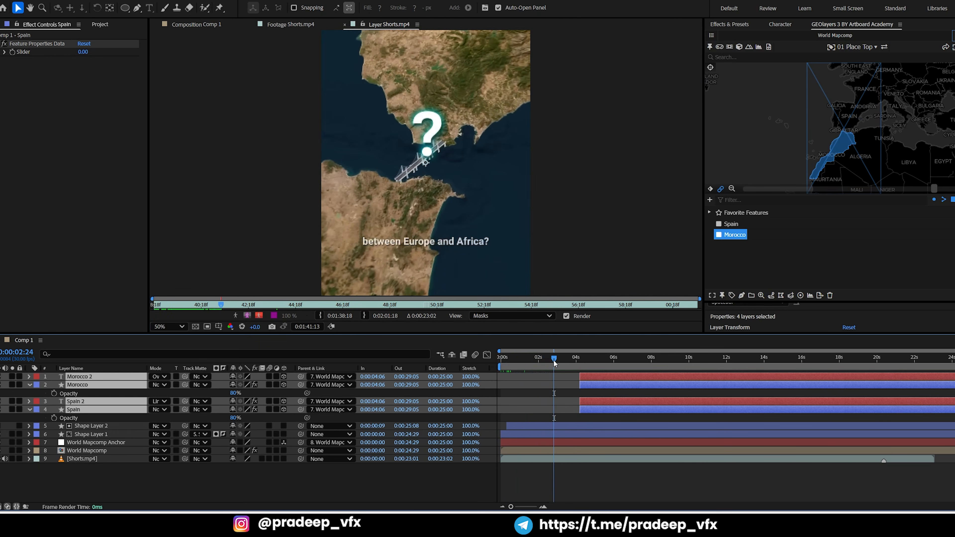
left_click(711, 188)
key("grave")
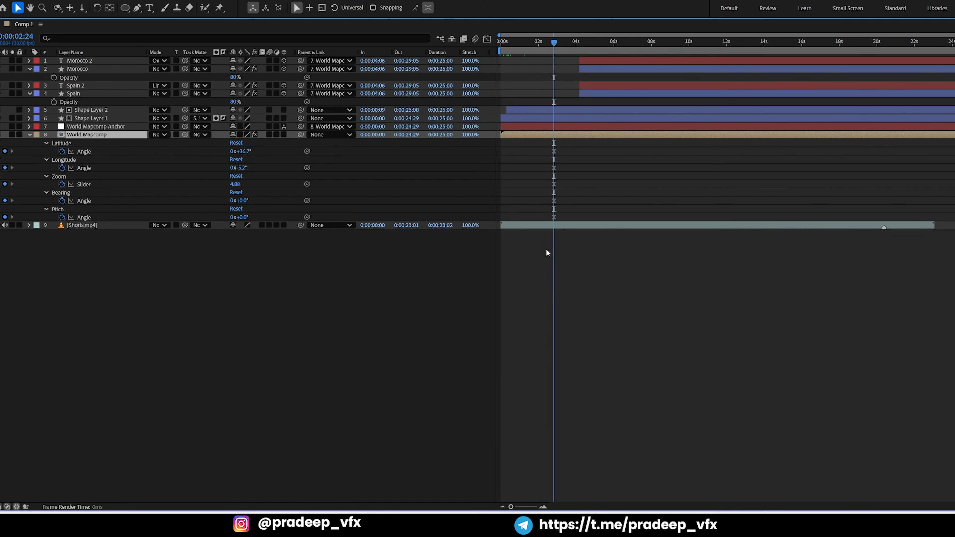
left_click_drag(568, 143, 539, 220)
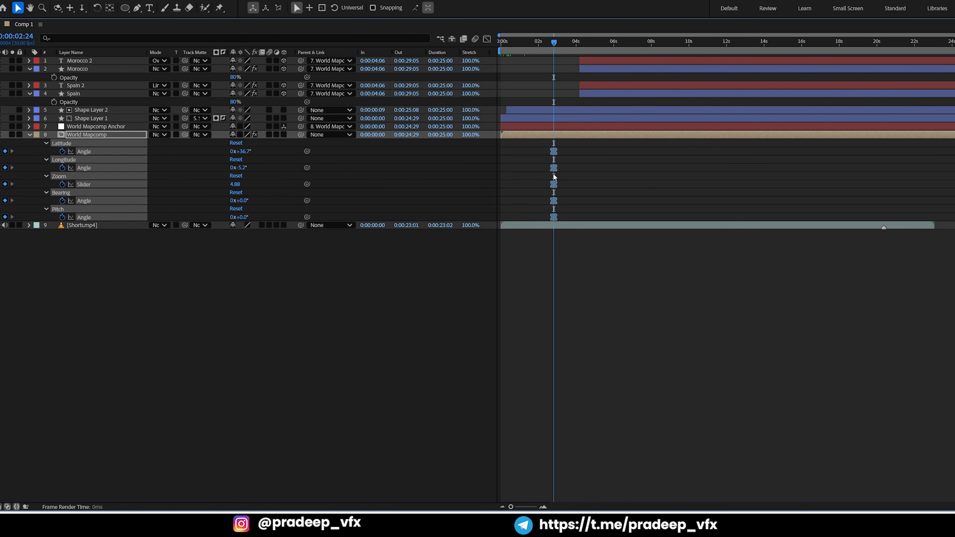
left_click_drag(557, 152, 534, 222)
left_click_drag(555, 154, 502, 149)
key("grave")
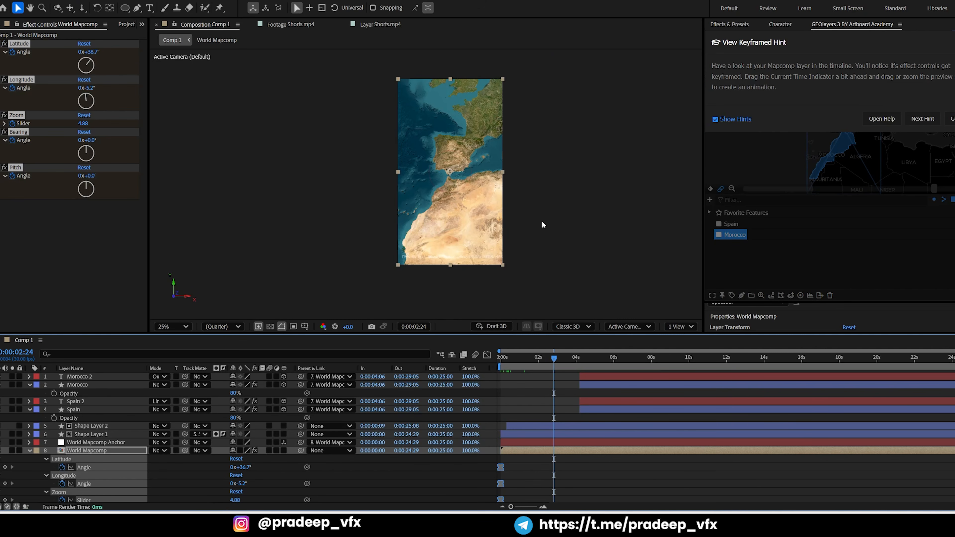
Dismiss the keyframing hint and, at 0:00:02:24, set the GEOlayers map view to zoom 10.44 centred on the Strait of Gibraltar
left_click(742, 234)
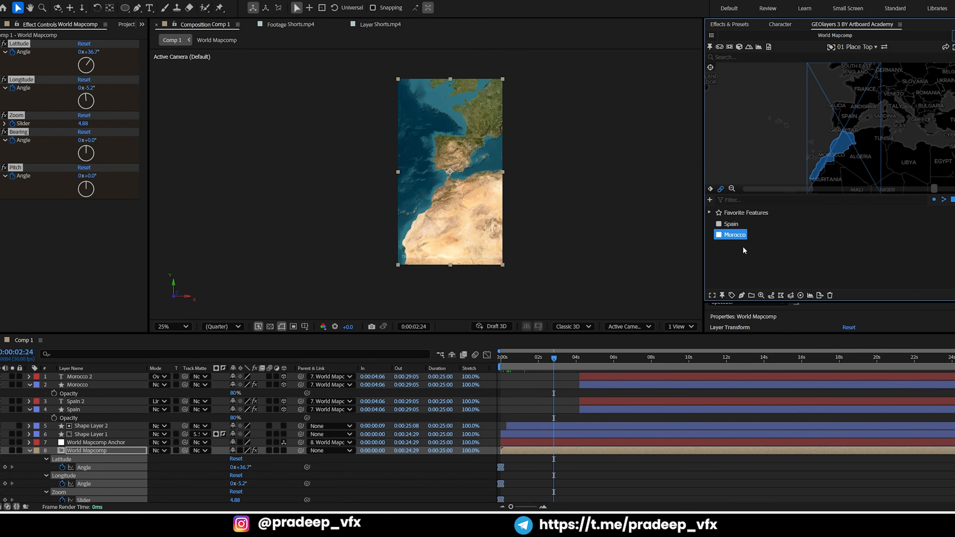
left_click(742, 247)
left_click(730, 224)
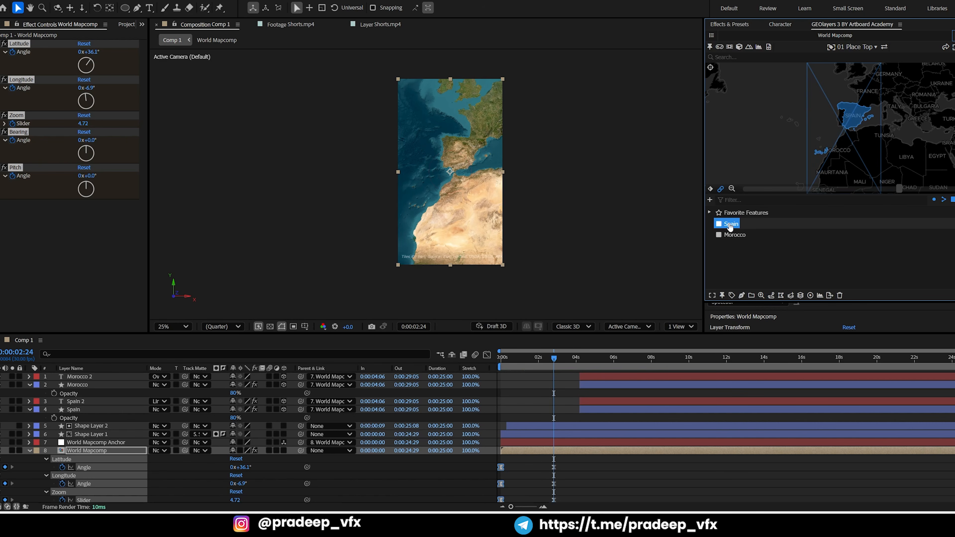
left_click_drag(899, 192, 932, 193)
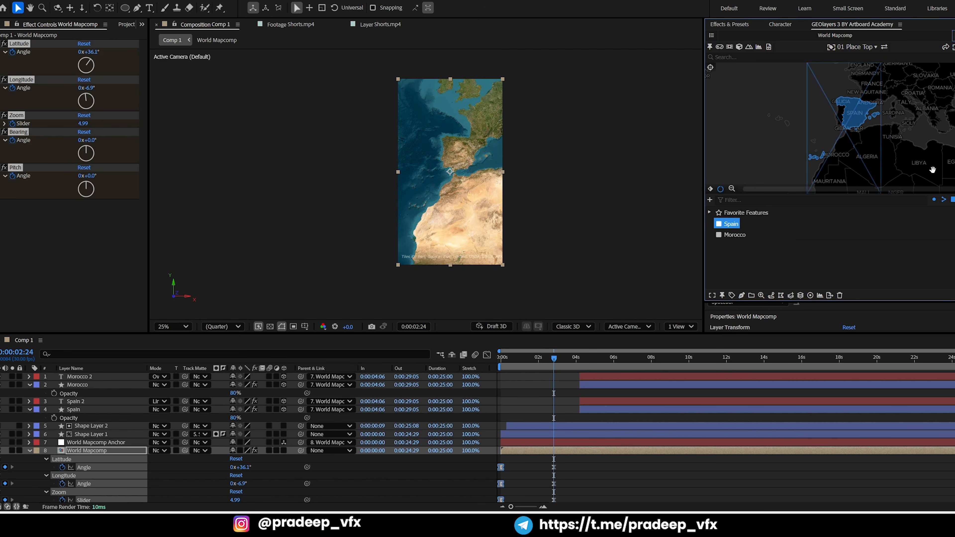
scroll(902, 139, "up", 3)
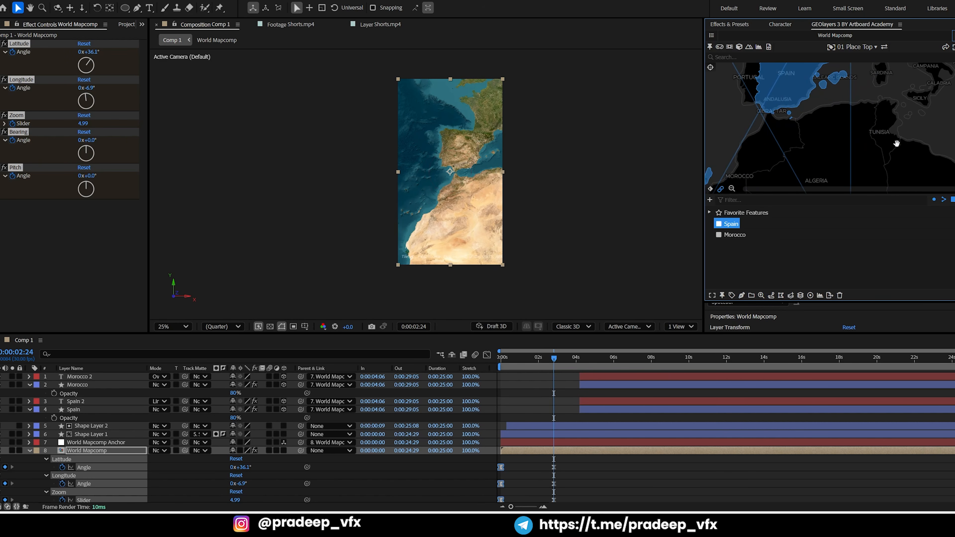
left_click_drag(810, 140, 823, 156)
scroll(791, 156, "up", 5)
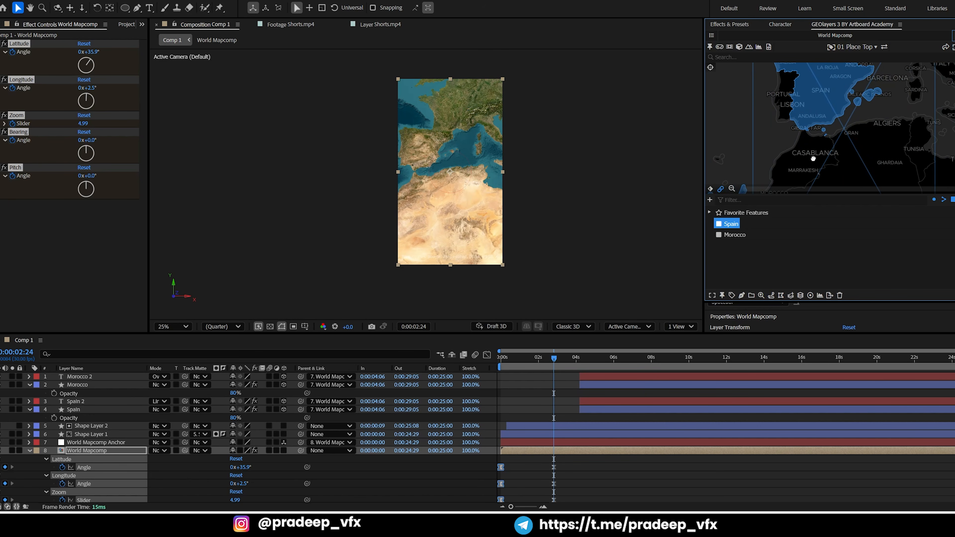
scroll(843, 141, "up", 2)
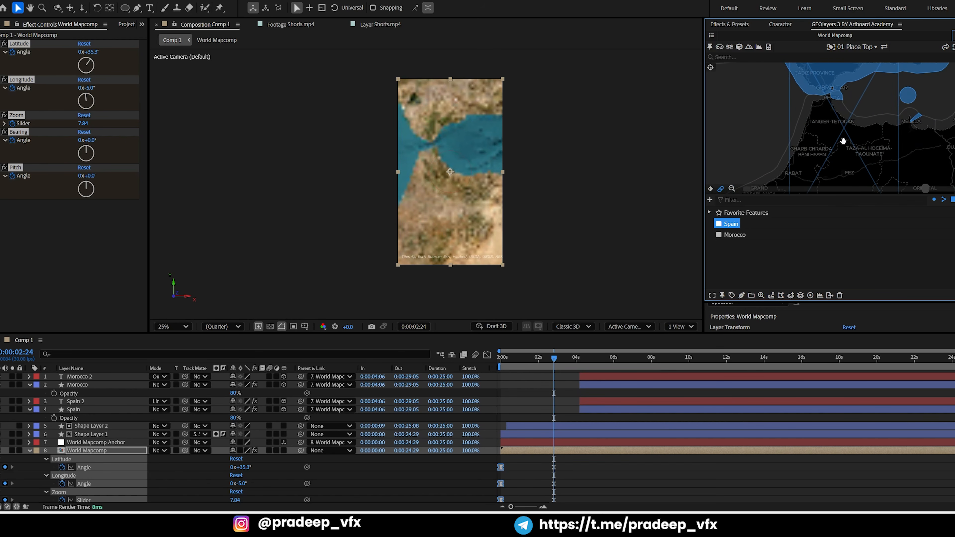
left_click_drag(834, 135, 838, 194)
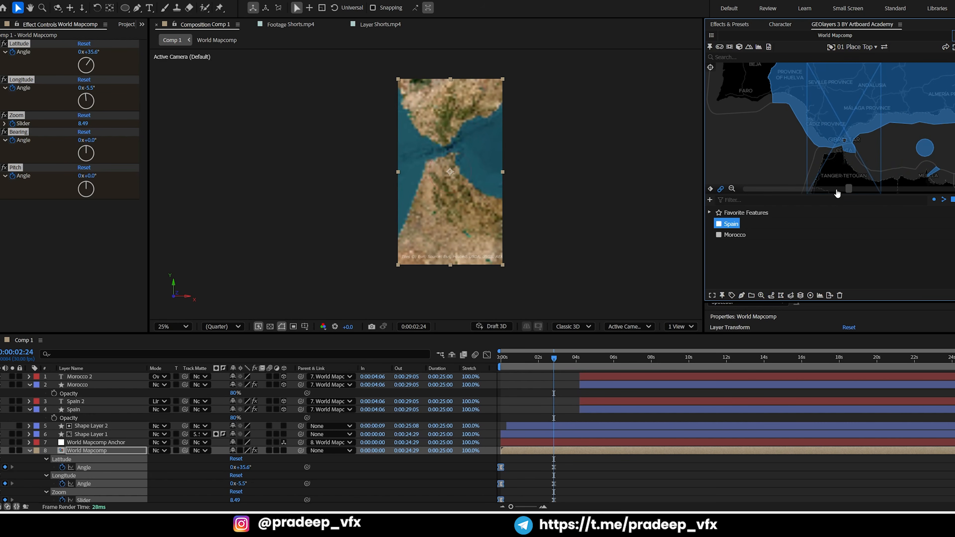
scroll(838, 164, "up", 2)
scroll(838, 164, "up", 3)
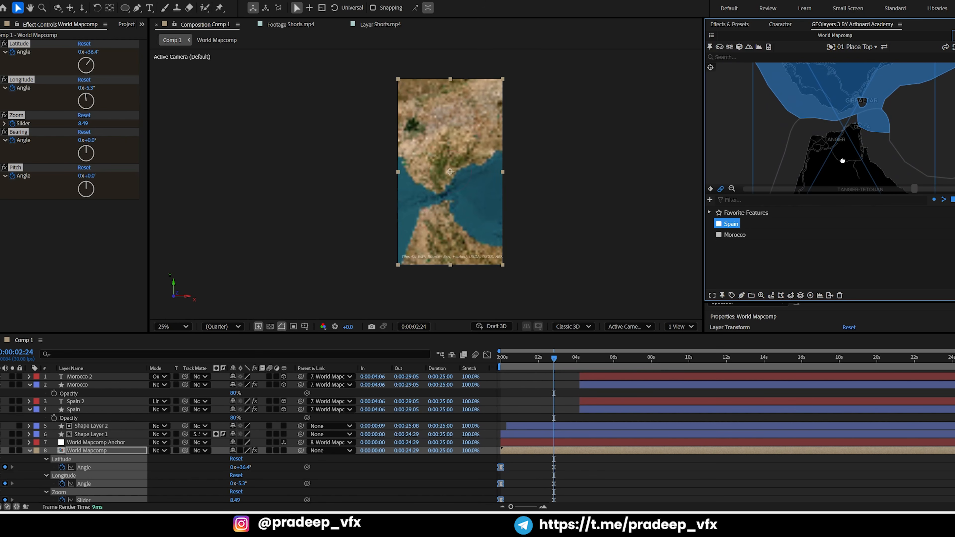
scroll(842, 159, "up", 2)
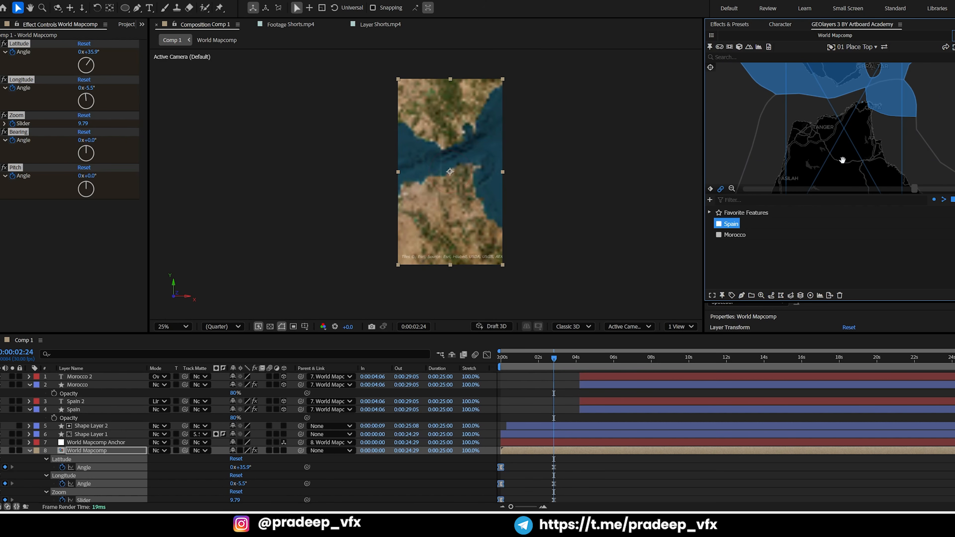
left_click_drag(843, 155, 843, 172)
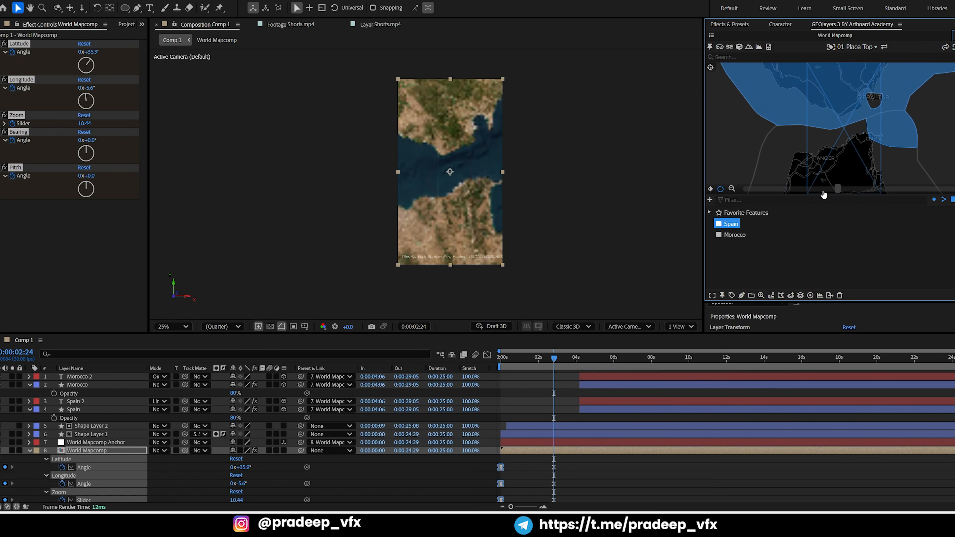
Preview the map zoom from the timeline start and compare its opening with the first frame of the Shorts.mp4 reference
left_click_drag(533, 360, 485, 367)
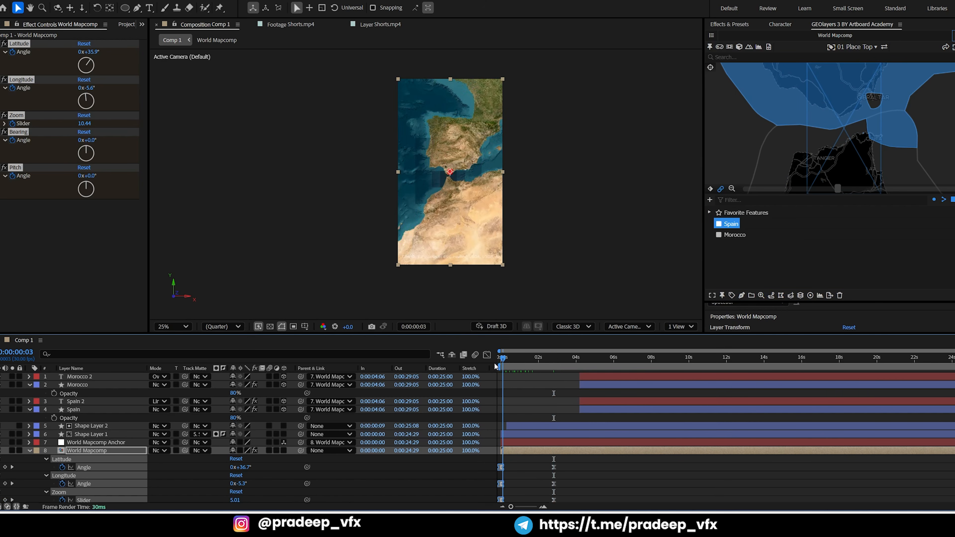
key("space")
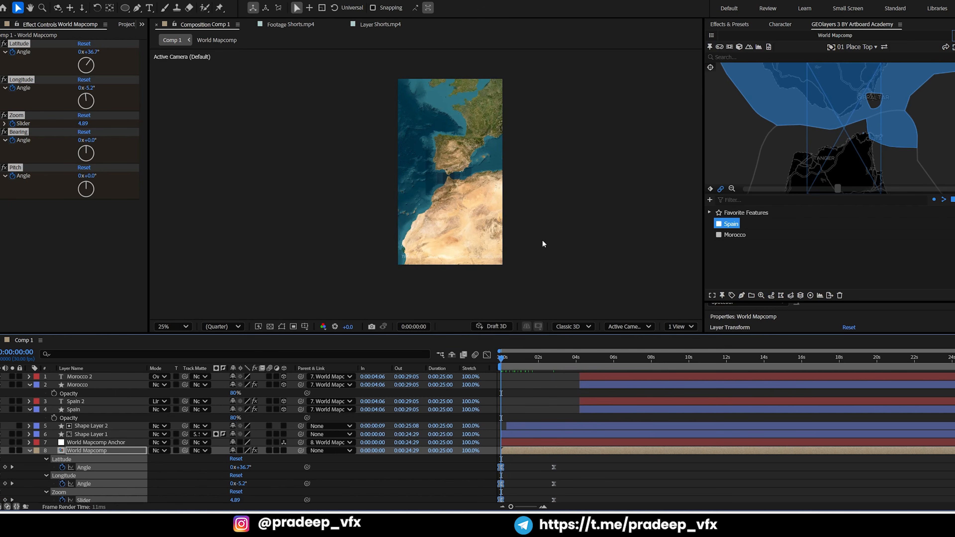
key("space")
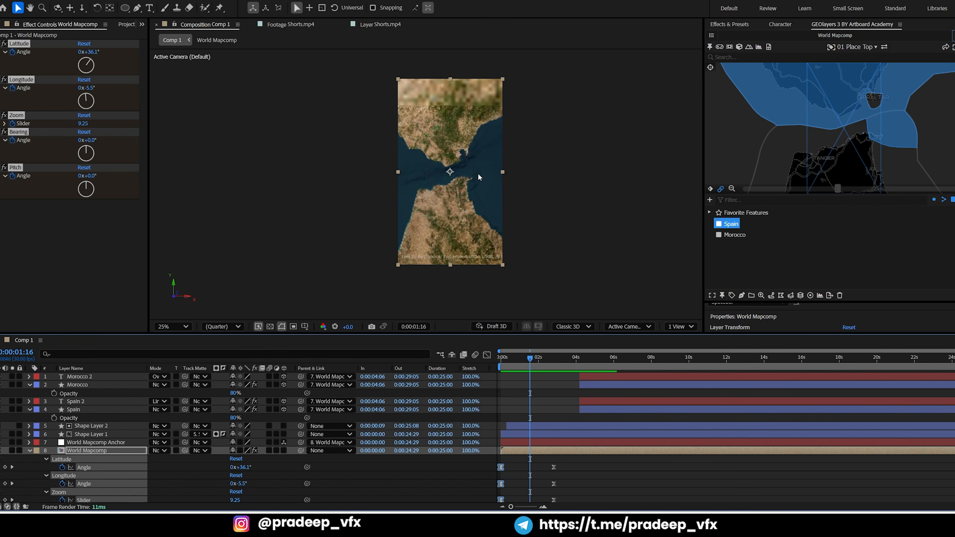
left_click(361, 25)
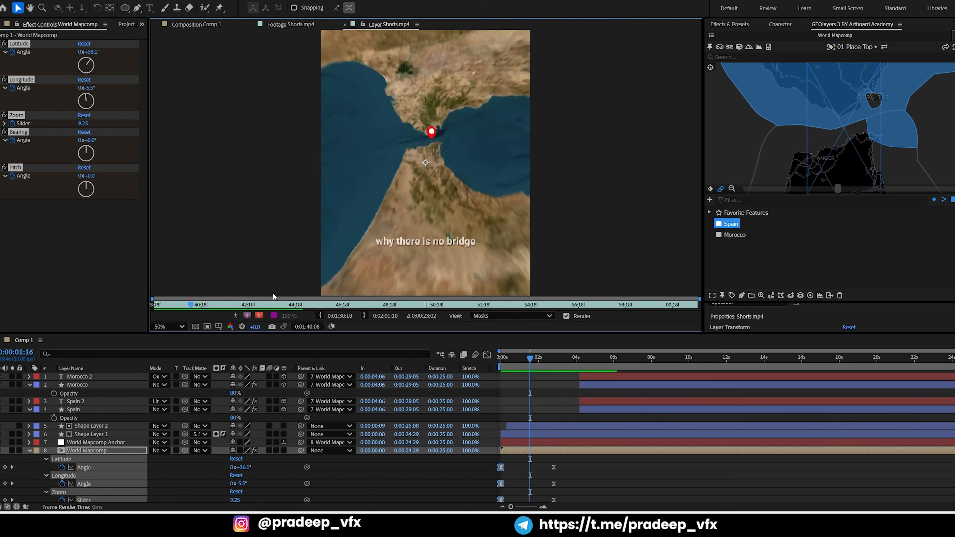
left_click_drag(178, 308, 152, 307)
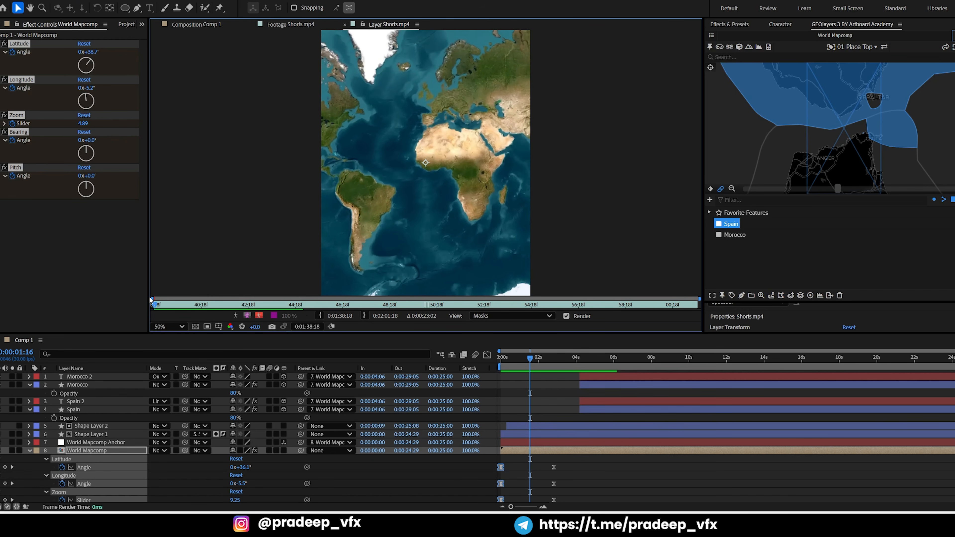
left_click(201, 26)
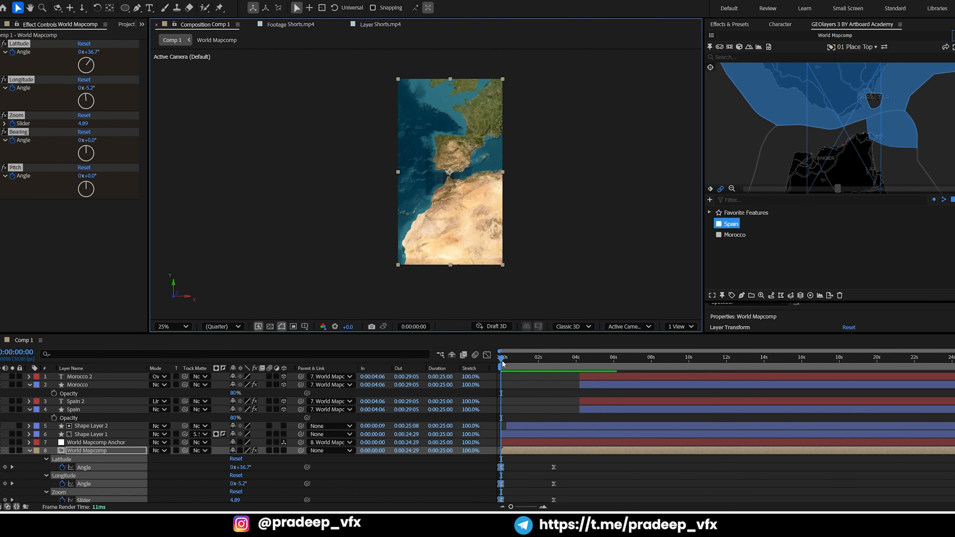
Align the first set of World Mapcomp view keyframes exactly with frame 0:00:00:00
left_click_drag(502, 363, 480, 365)
left_click(530, 386)
key("equal")
key("equal")
key("equal")
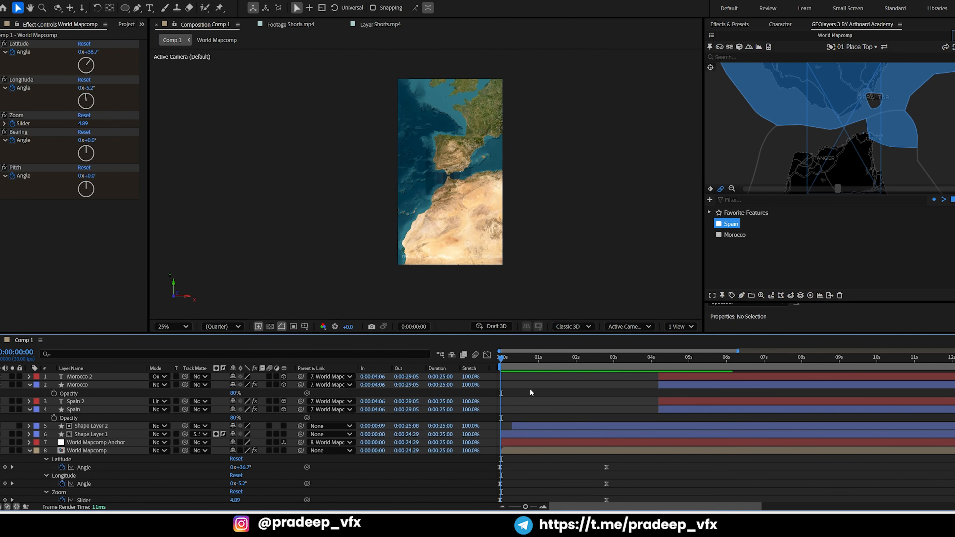
key("grave")
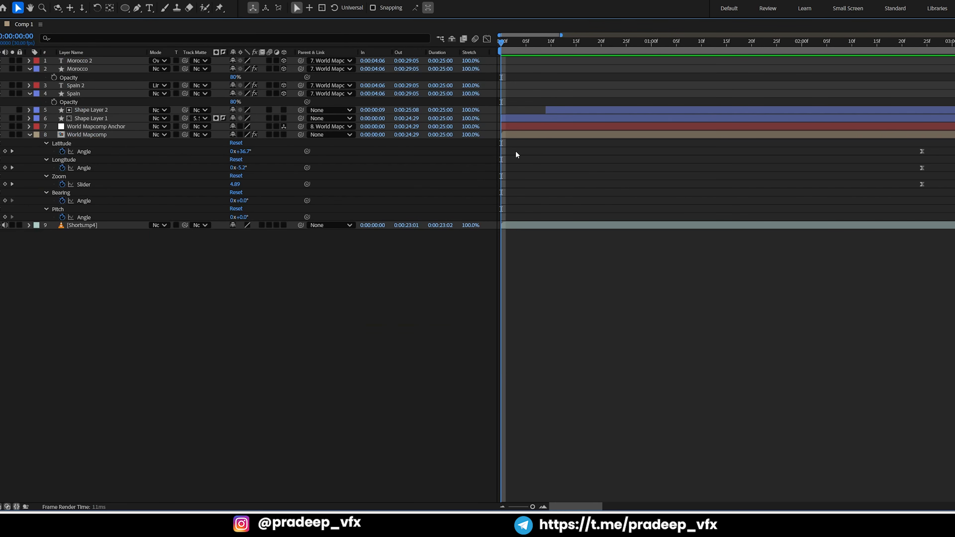
key("minus")
key("minus")
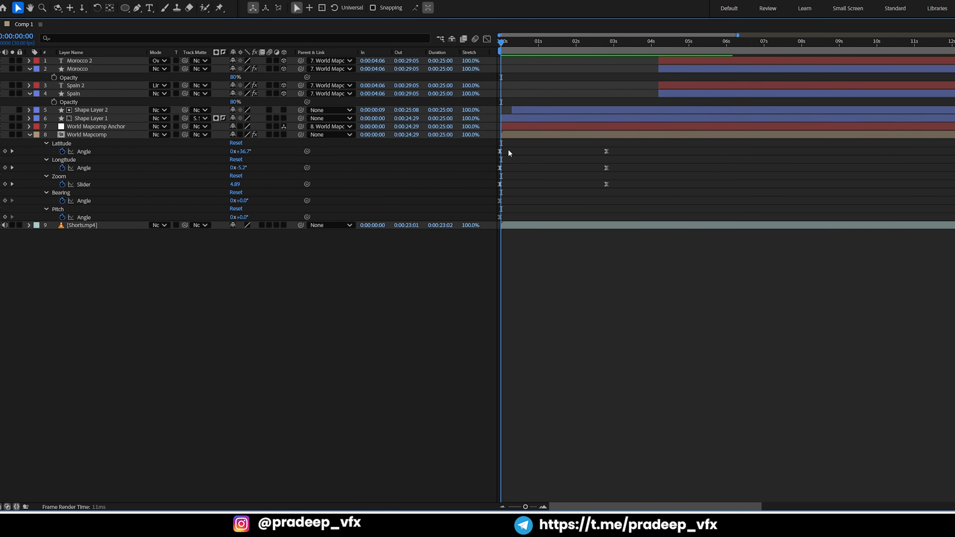
left_click_drag(508, 150, 485, 221)
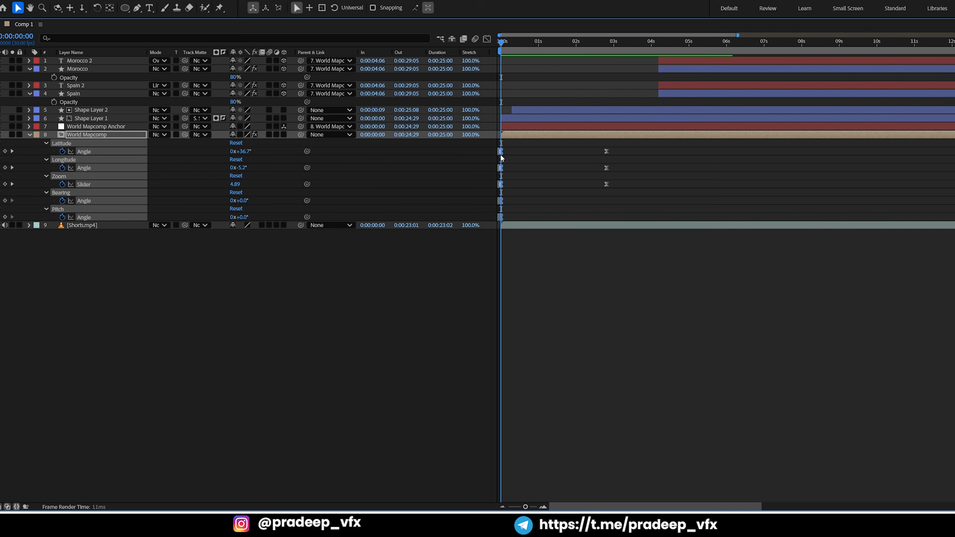
key("equal")
key("equal")
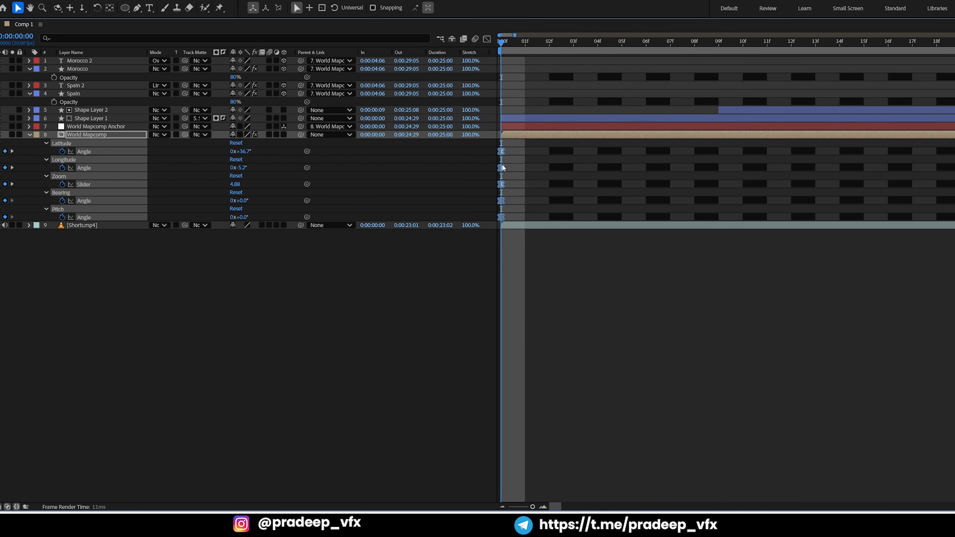
key("grave")
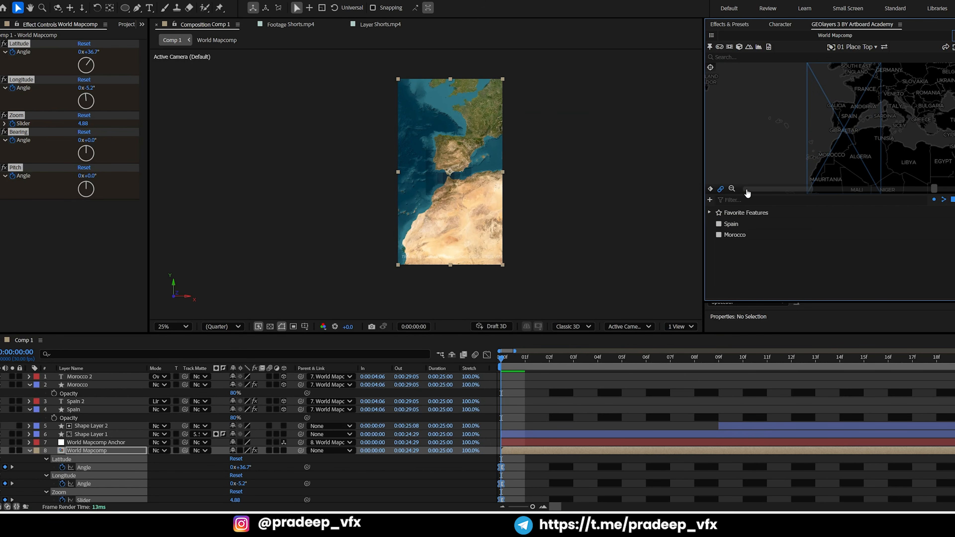
Zoom the opening keyframe's map view out to 2.29 for a world view, and collapse the World Mapcomp properties
scroll(748, 193, "down", 2)
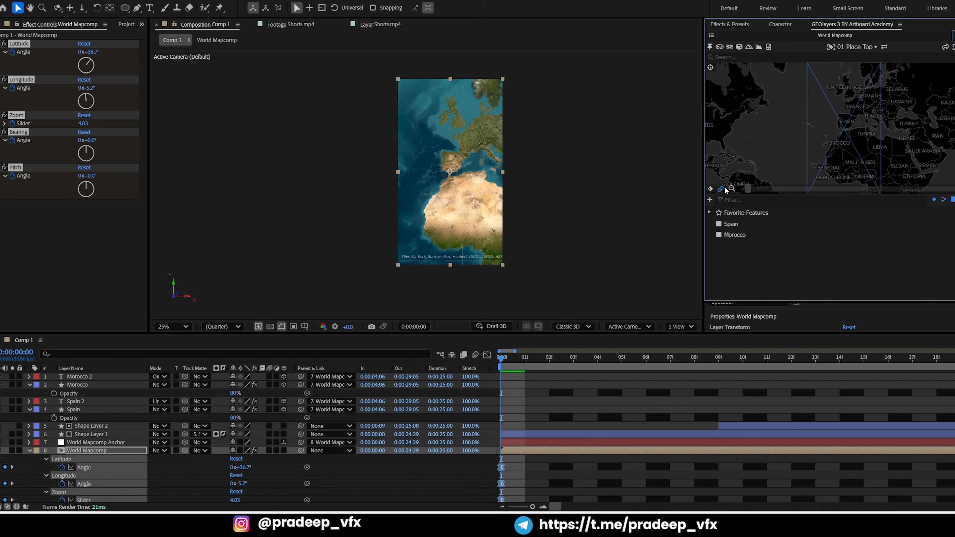
left_click(732, 189)
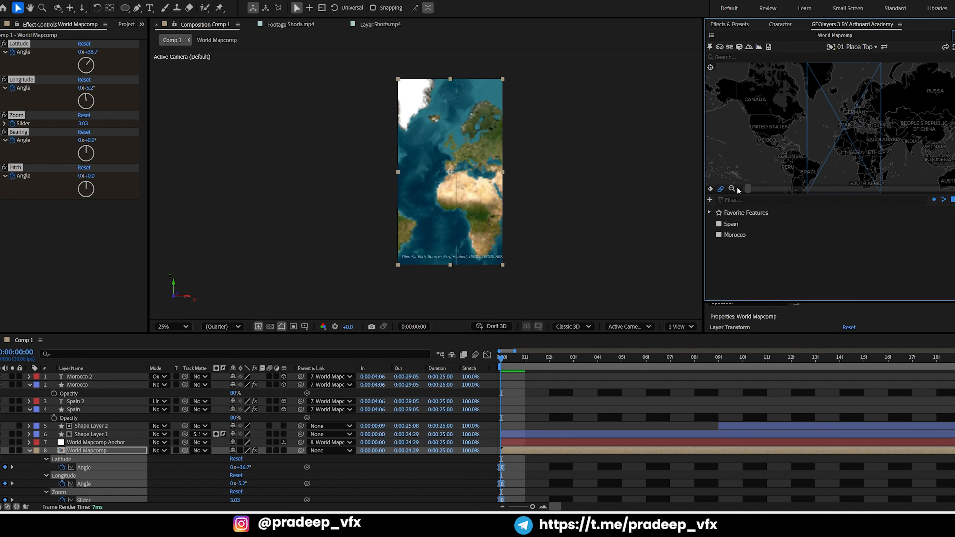
left_click(732, 189)
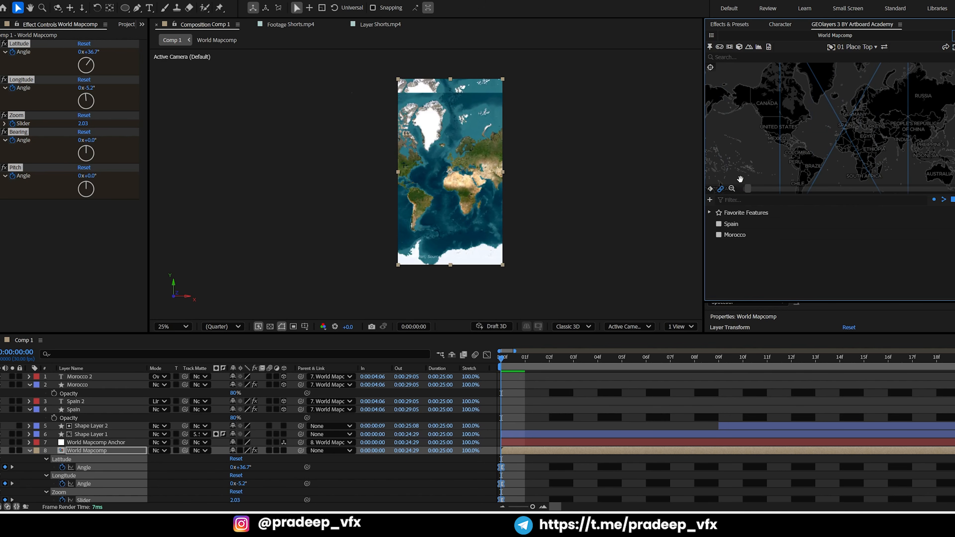
left_click_drag(748, 188, 805, 189)
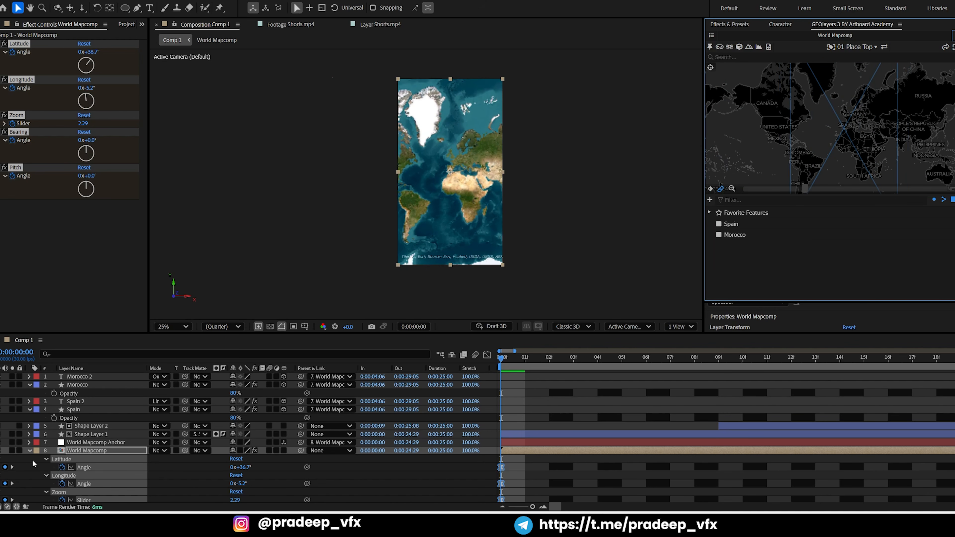
left_click(30, 452)
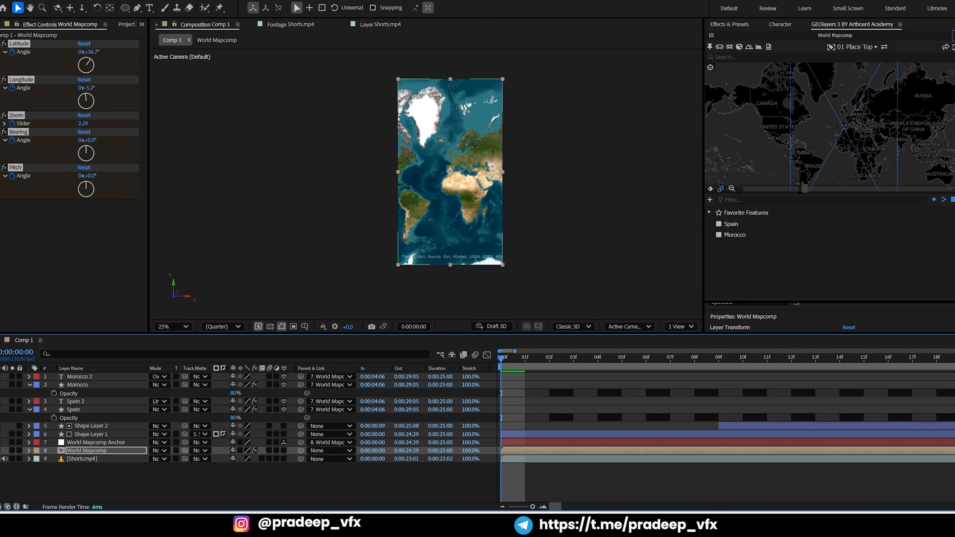
left_click(22, 473)
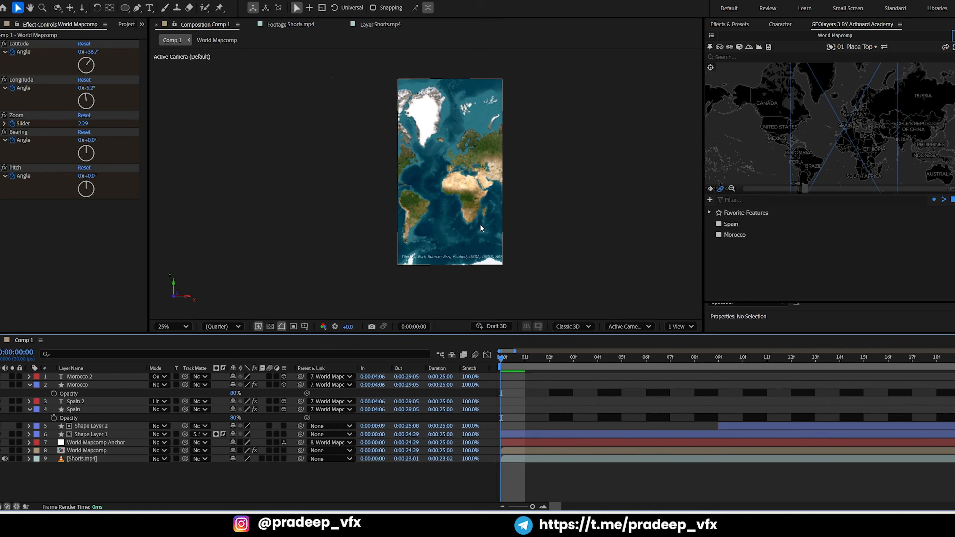
Preview the zoom from the world view into the strait, and finalize the World Mapcomp in GEOlayers 3
key("space")
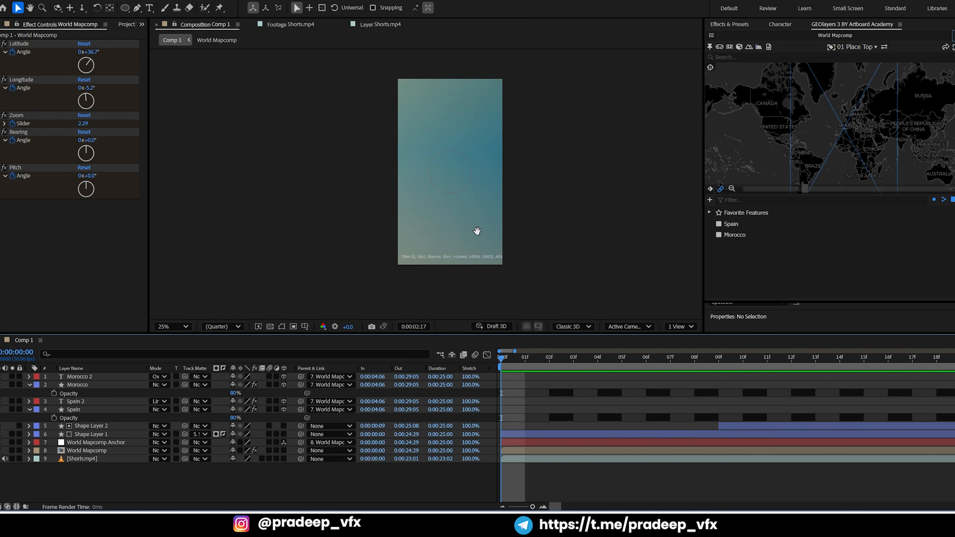
key("minus")
key("minus")
key("minus")
key("minus")
key("minus")
key("minus")
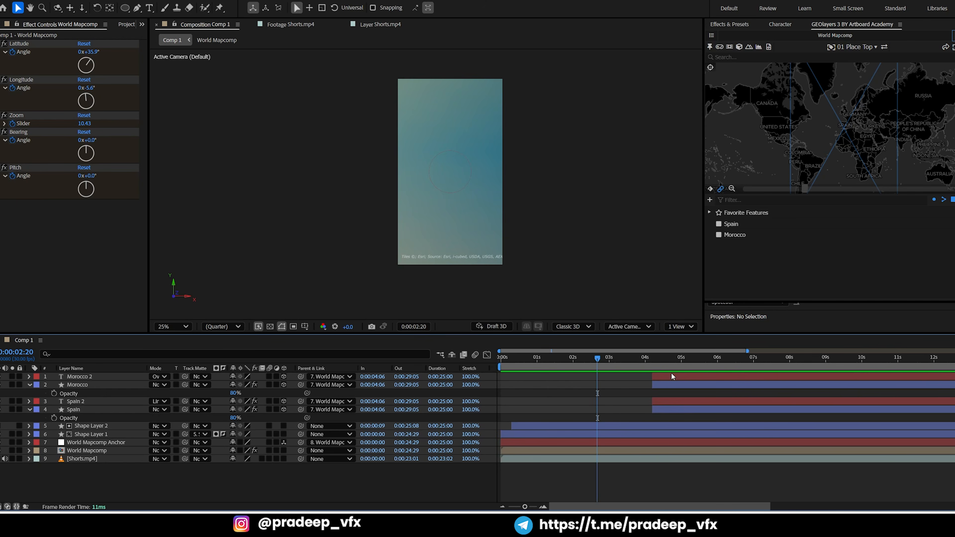
left_click(954, 36)
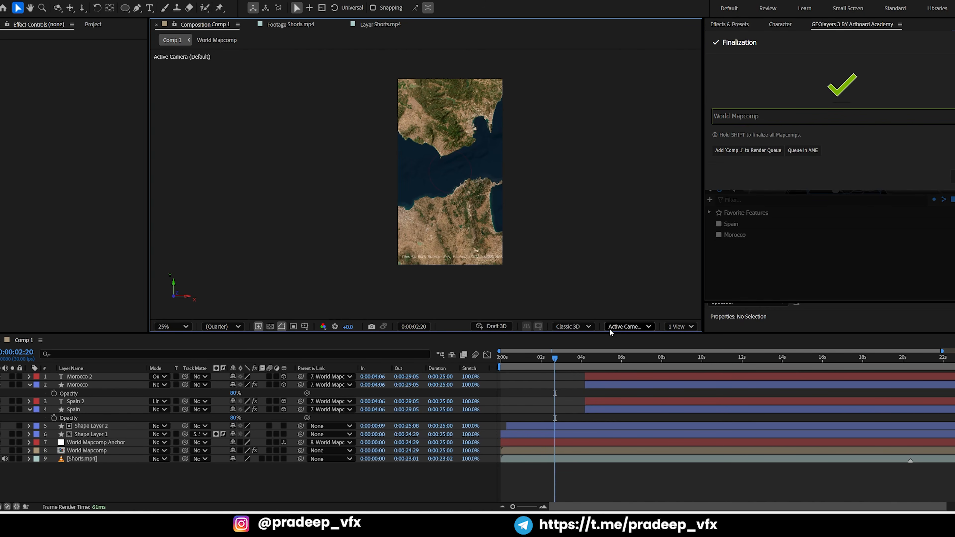
Play the finalized animation from the start and compare the red ring's appearance with the Shorts.mp4 reference
left_click_drag(545, 357, 483, 365)
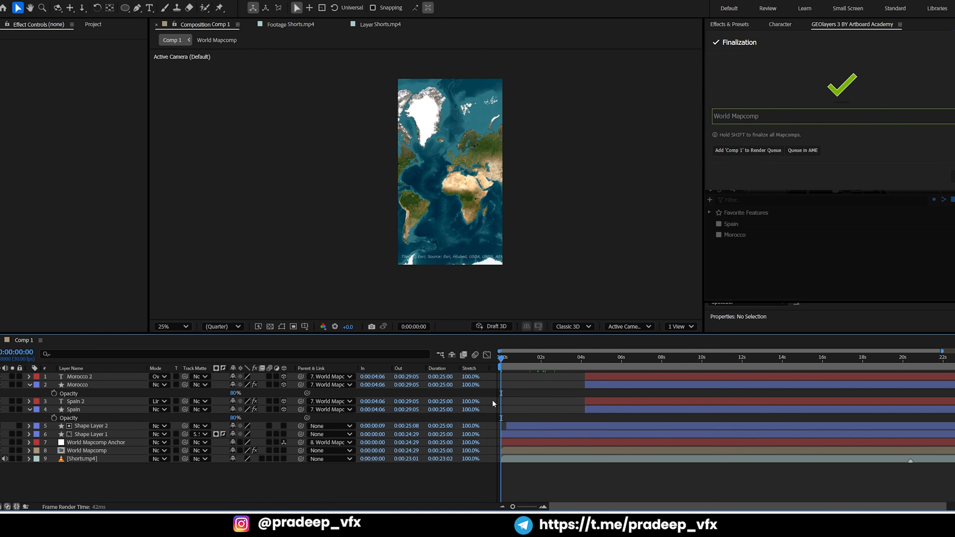
key("space")
key("space")
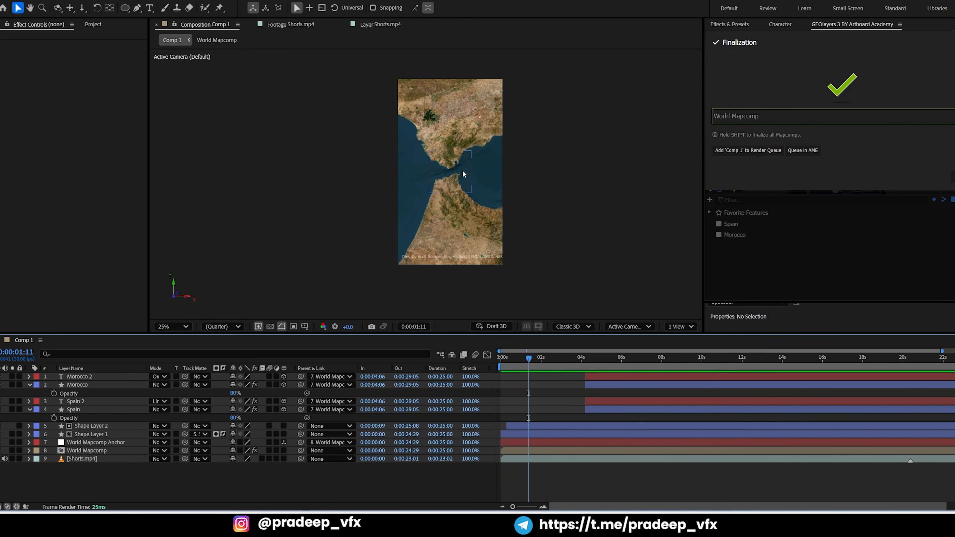
left_click(515, 359)
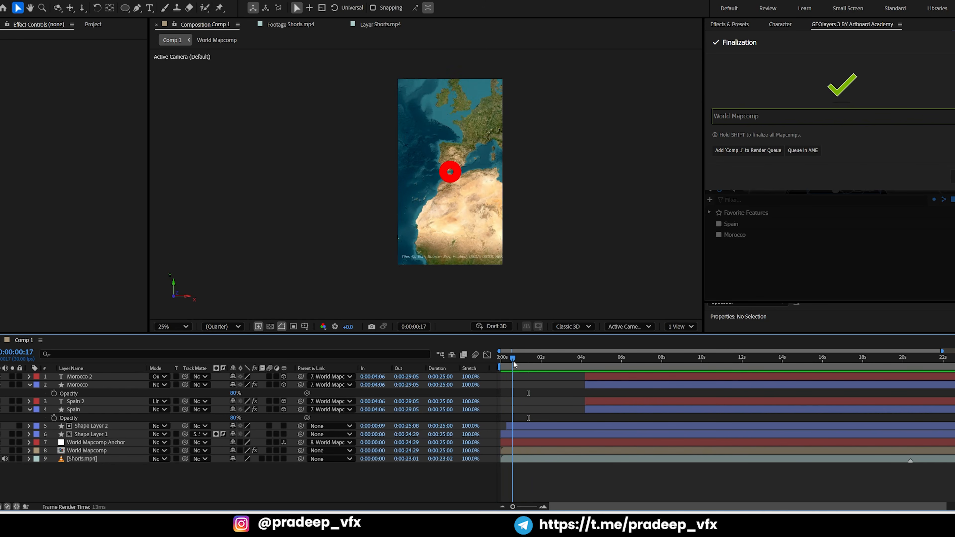
left_click(380, 24)
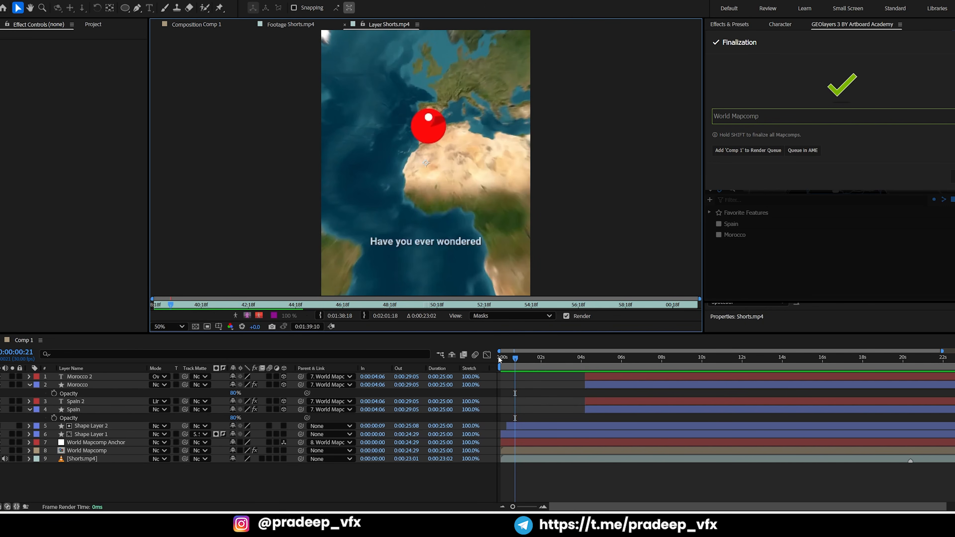
Add an 11 Locator template label in the Strait of Gibraltar, with the time at 0:00:01:17
left_click_drag(509, 358, 533, 363)
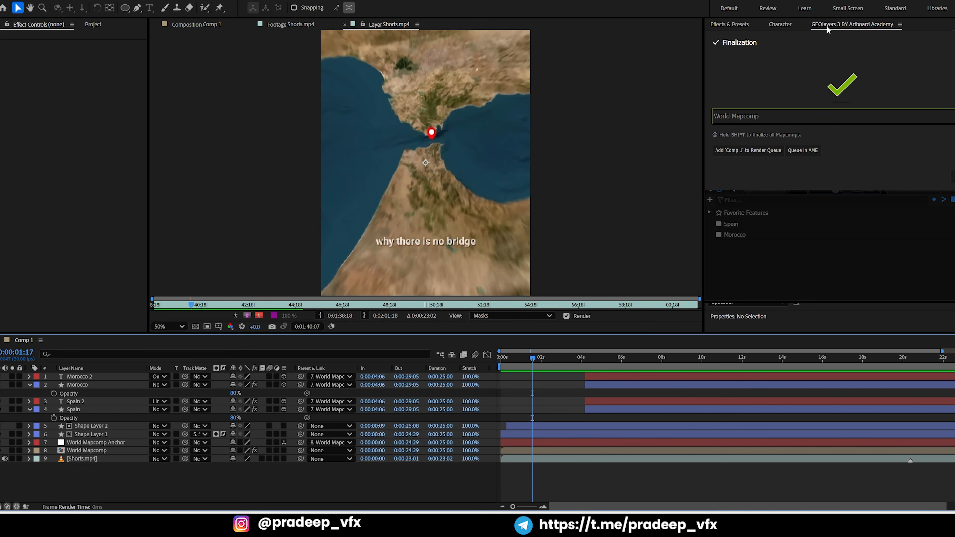
left_click(954, 176)
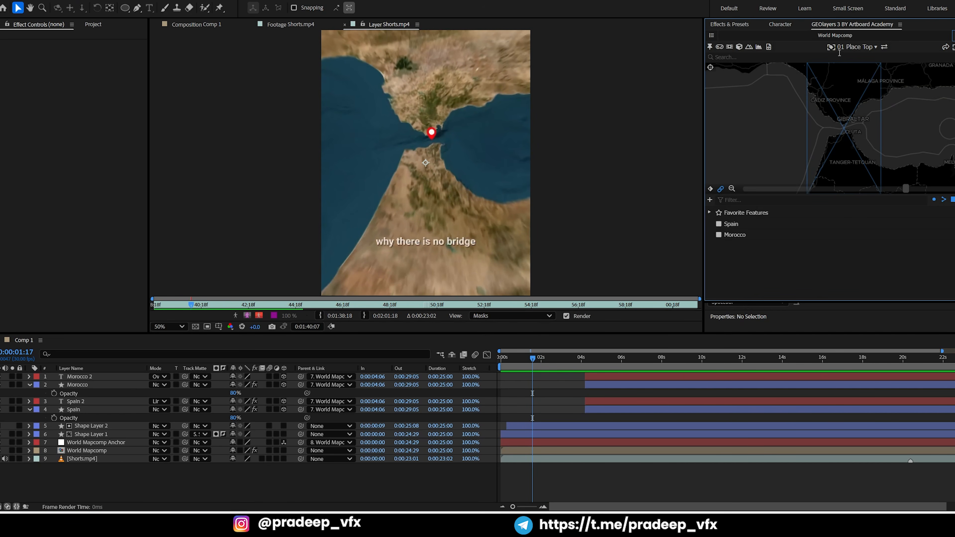
left_click(831, 47)
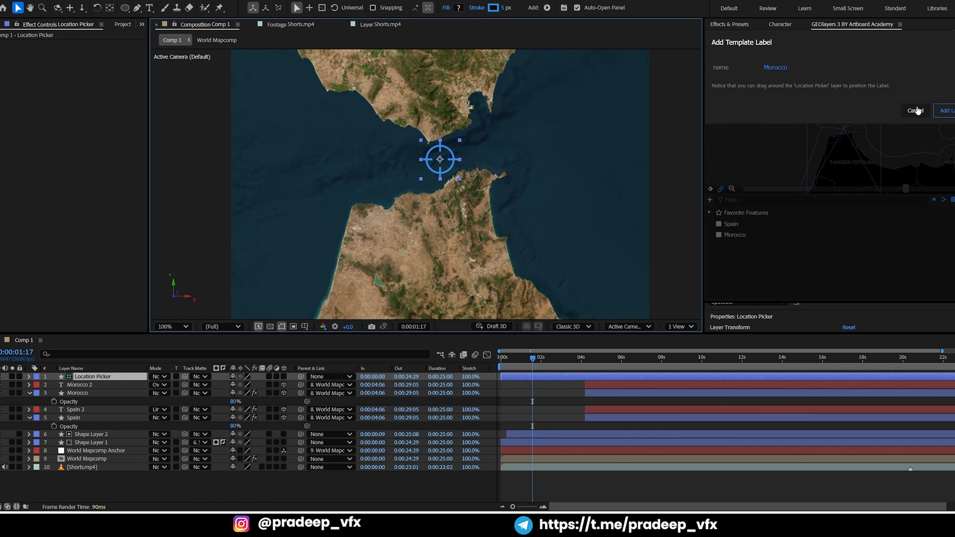
left_click(916, 111)
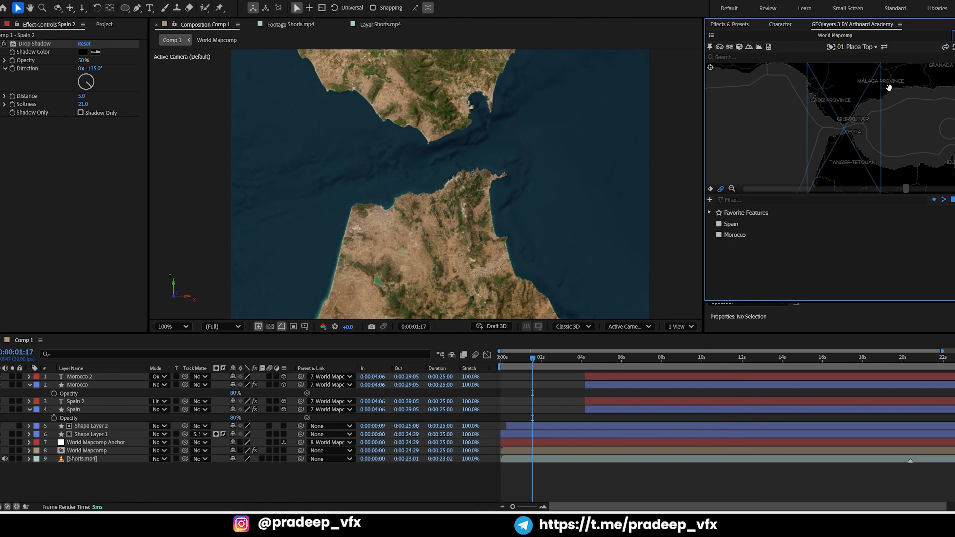
left_click(856, 47)
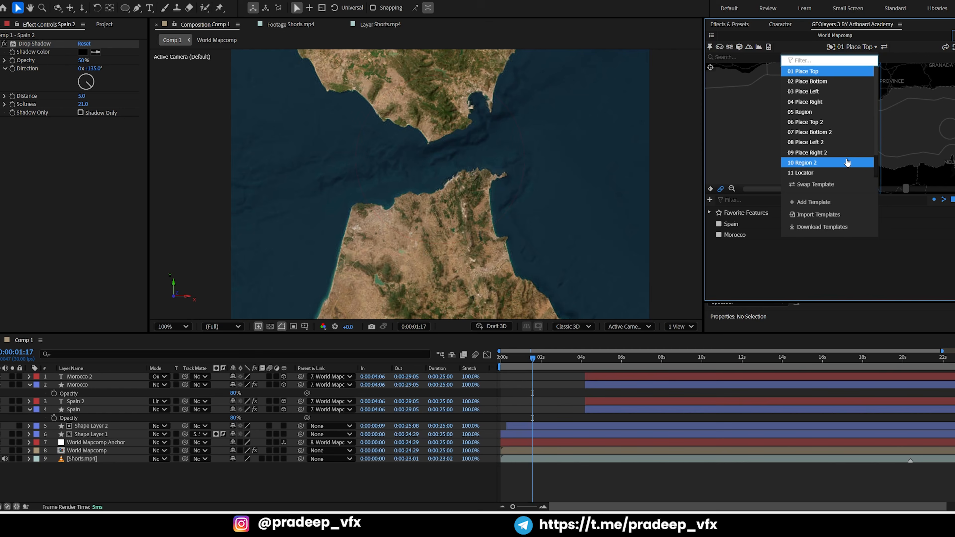
left_click(813, 173)
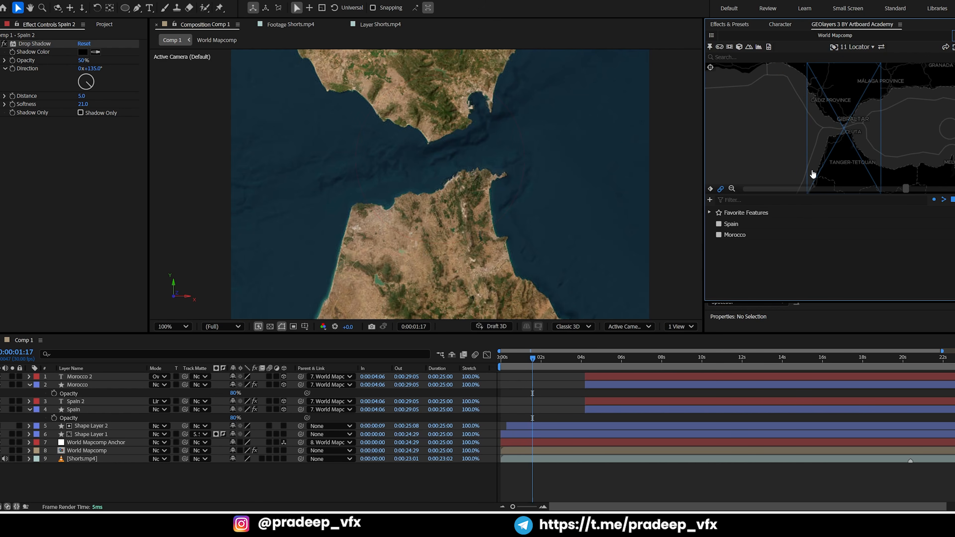
left_click(833, 48)
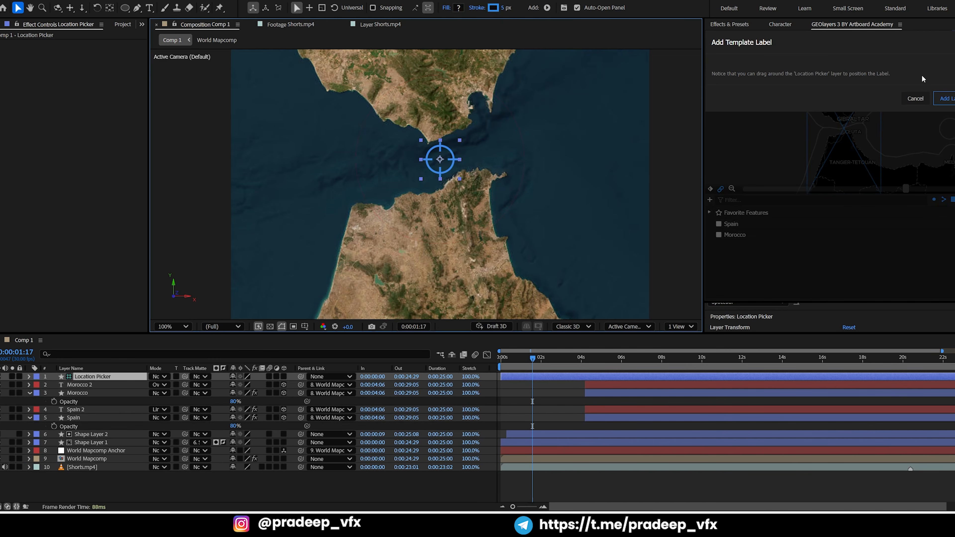
left_click(946, 99)
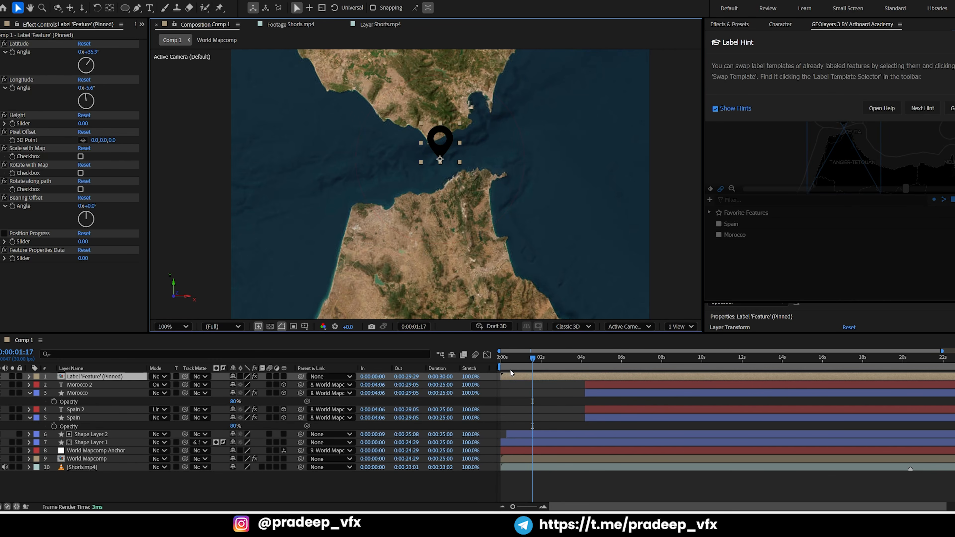
Apply a red Fill effect to the locator pin label and preview the map zoom from the start
key("ctrl+space")
type("fi")
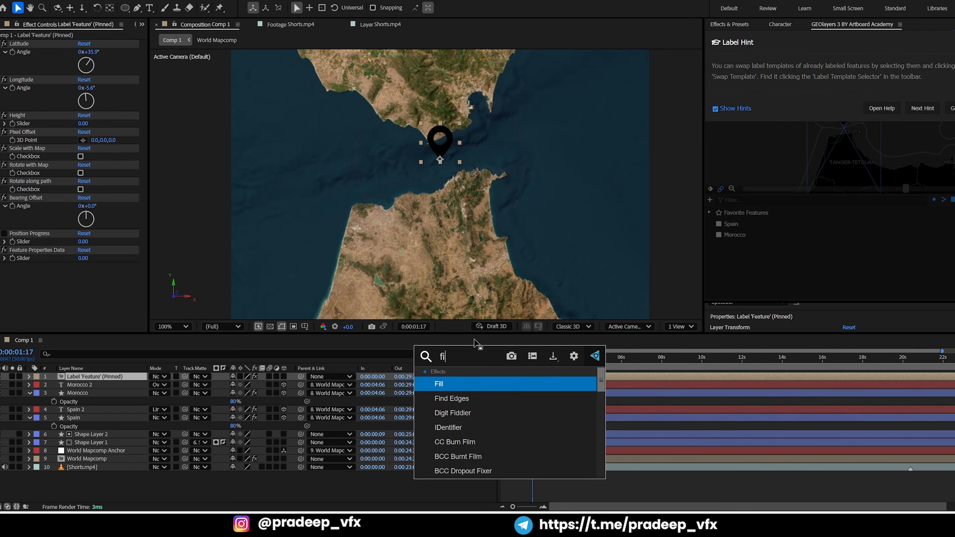
type("ll")
key("Return")
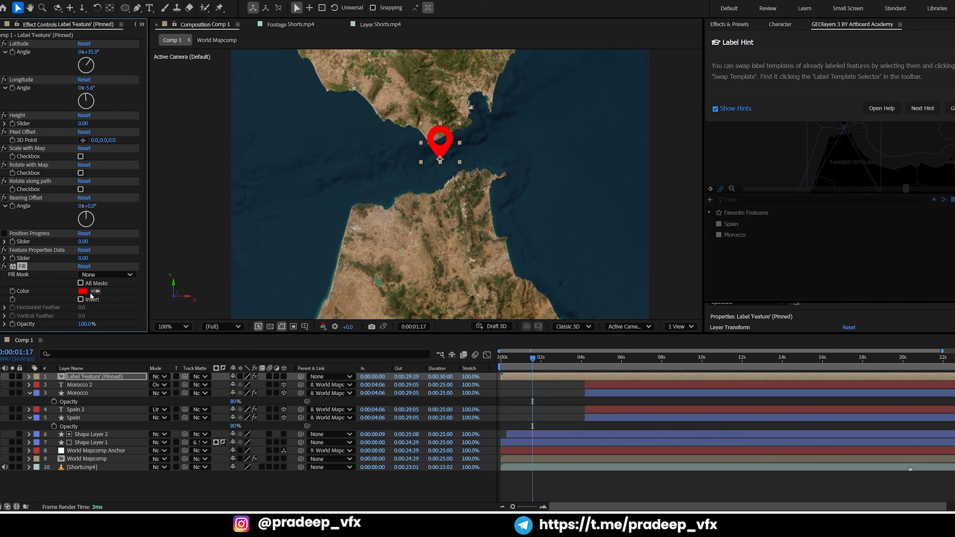
left_click_drag(522, 356, 494, 391)
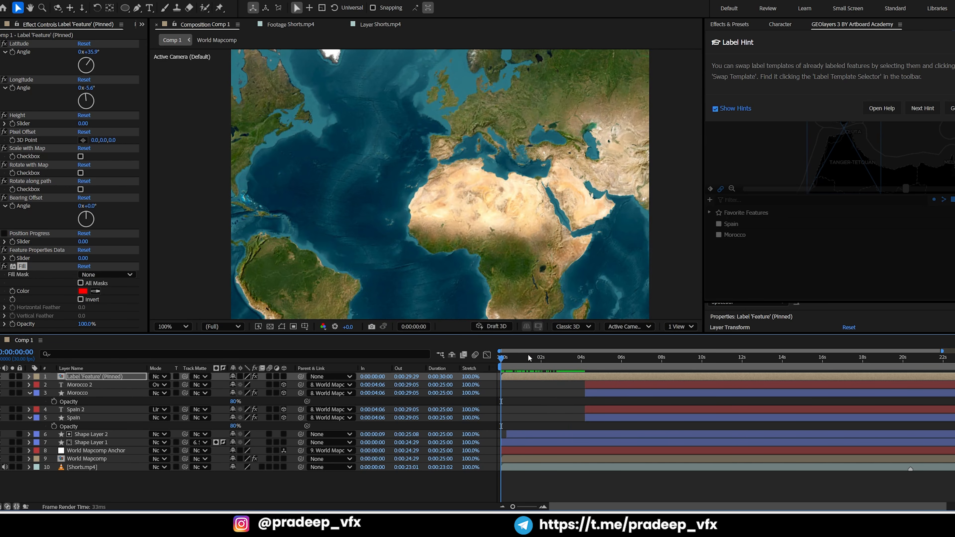
key("space")
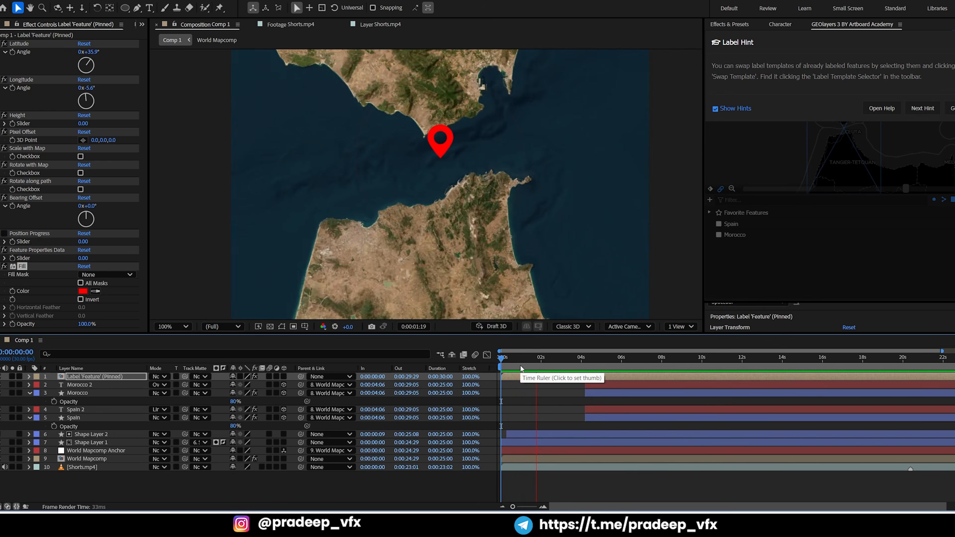
key("space")
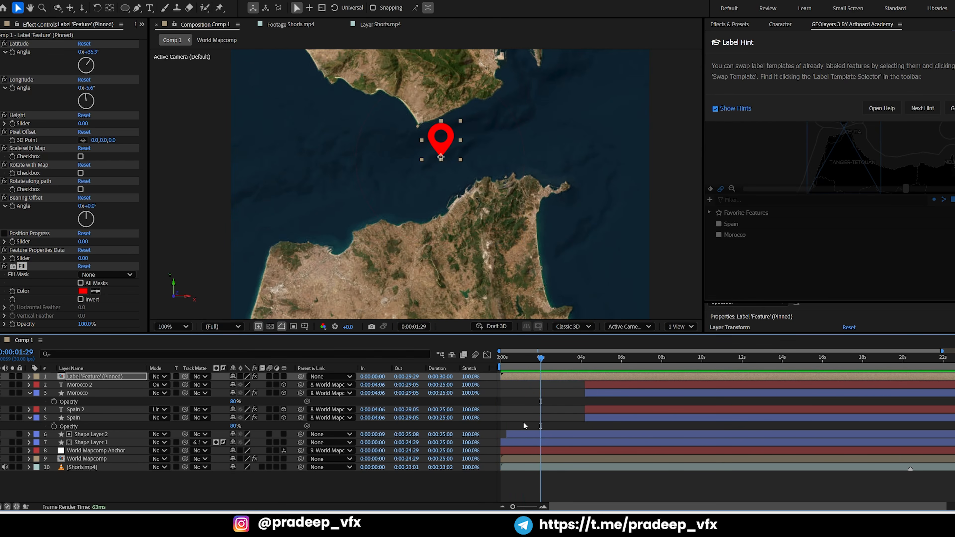
Set Shape Layer 2's second scale keyframe at 0:00:01:12 to 110%
left_click(523, 431)
key("u")
key("j")
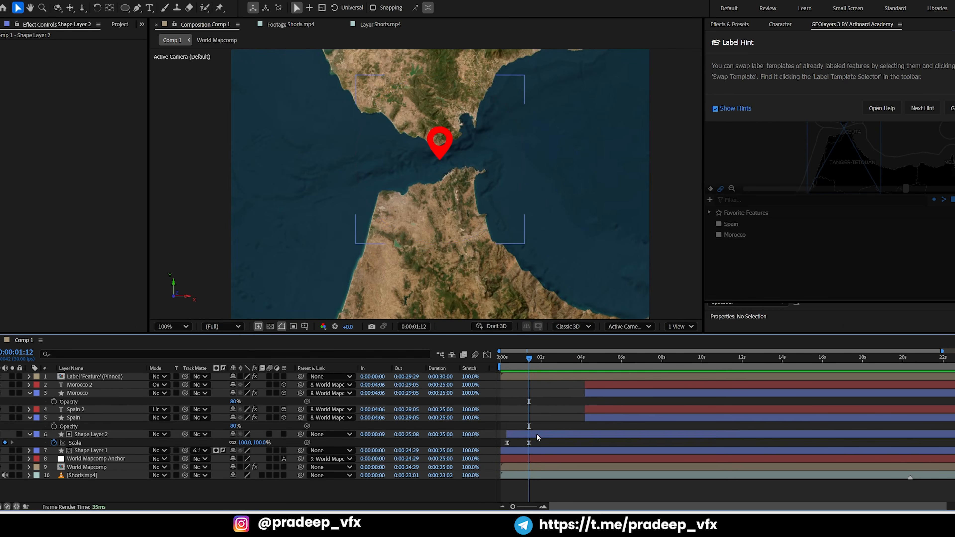
key("ctrl+shift+KP_Add")
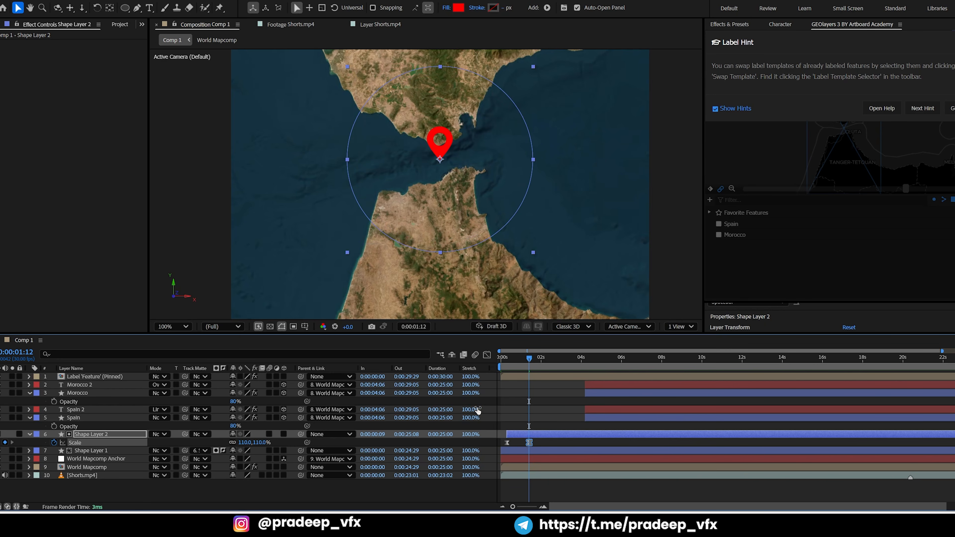
left_click(534, 388)
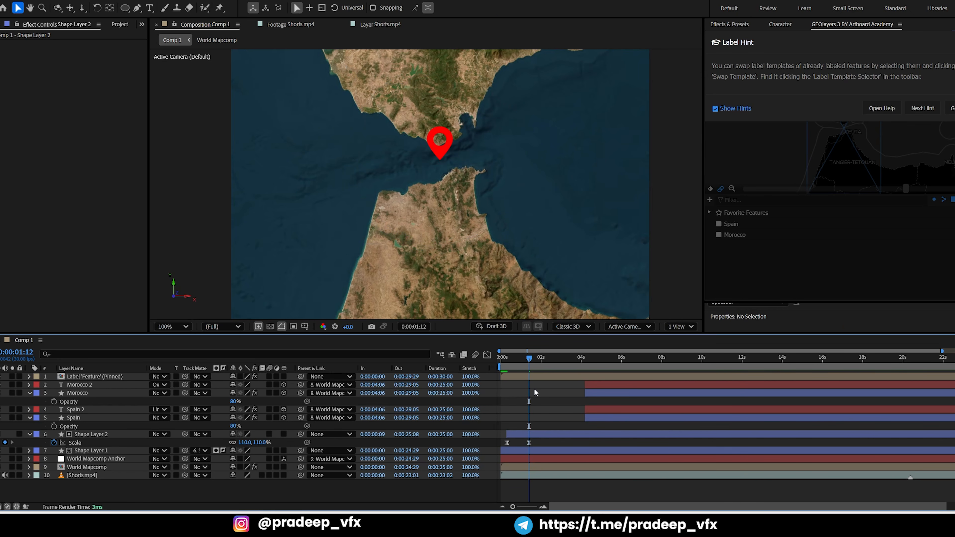
Play the enlarged ring animation from the start and compare the framing with the Shorts.mp4 reference
left_click_drag(528, 360, 502, 360)
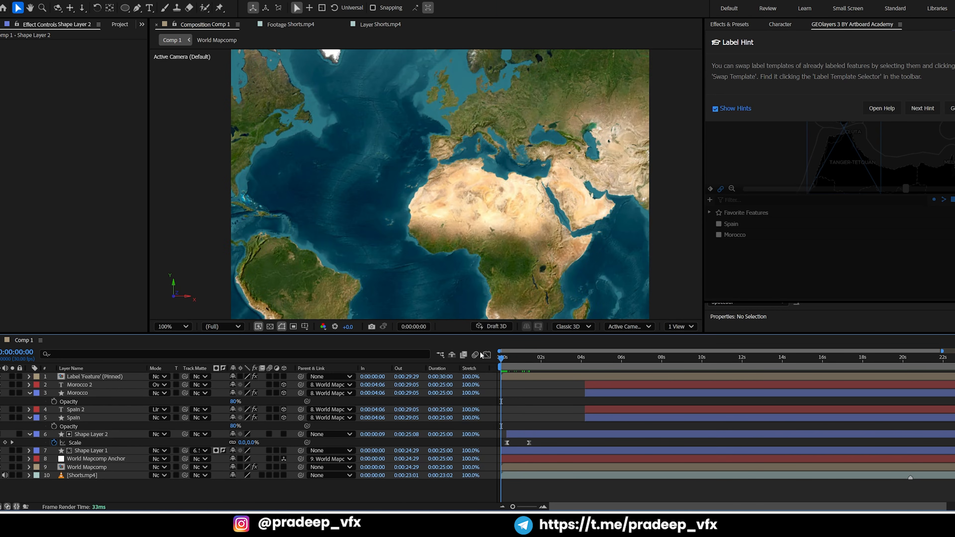
key("space")
key("space")
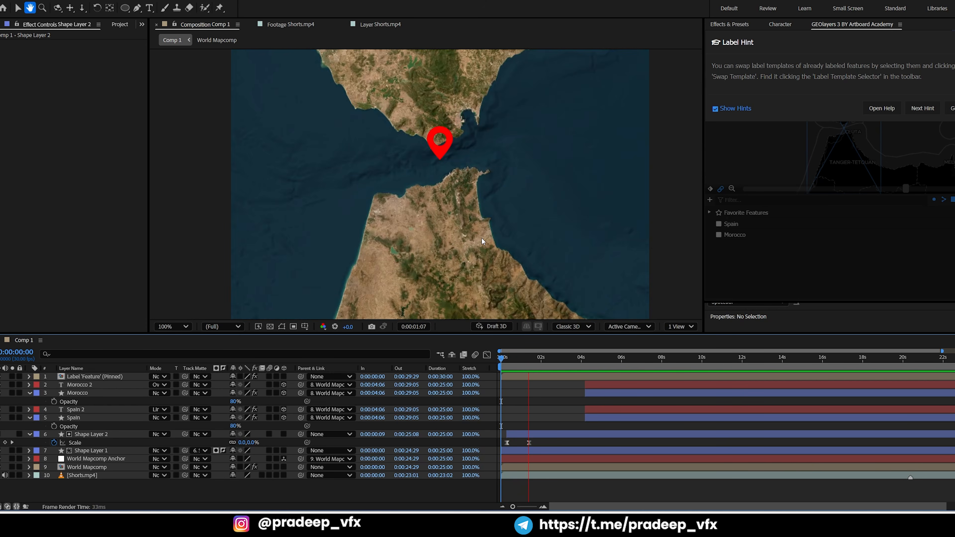
key("space")
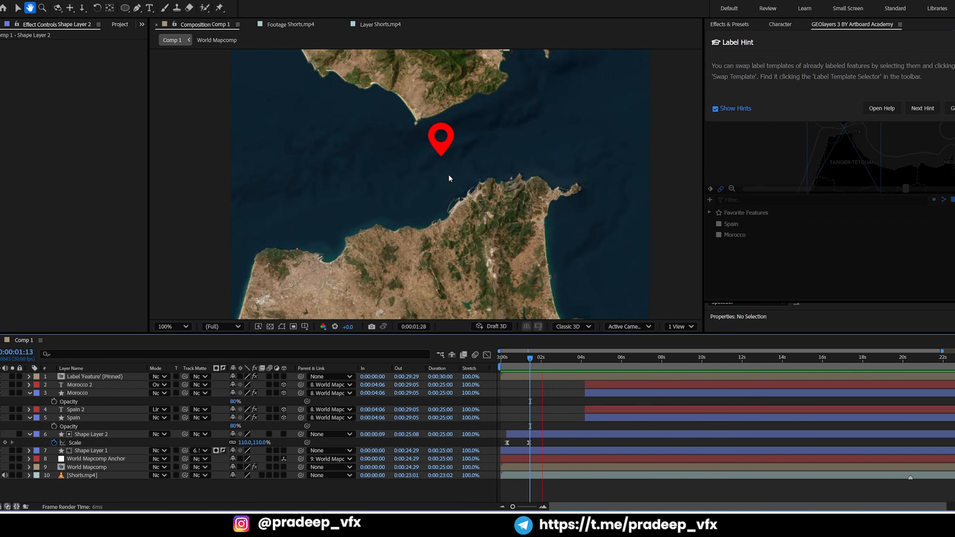
key("space")
mouse_move(546, 360)
left_mouse_down()
mouse_move(565, 360)
mouse_move(527, 359)
left_mouse_up()
scroll(503, 126, "down", 3)
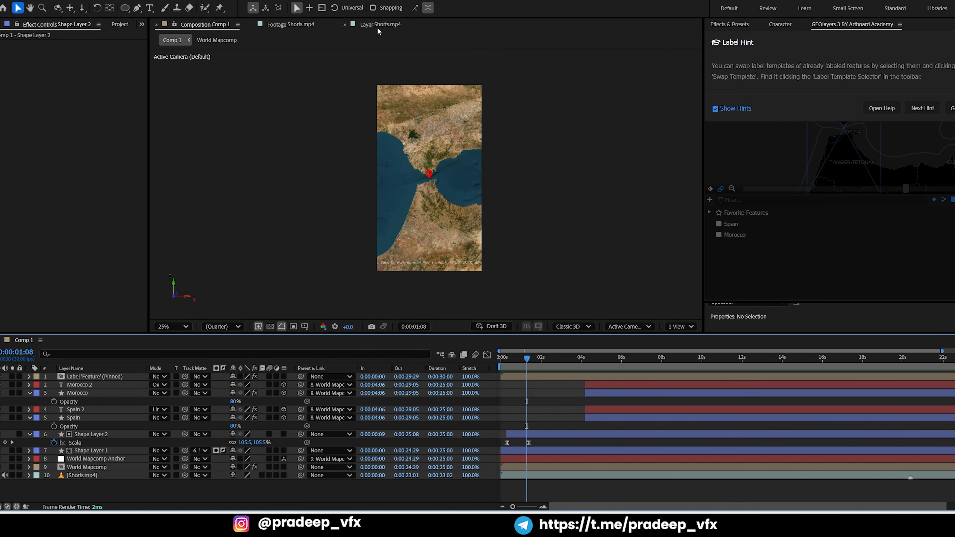
left_click(378, 26)
left_click(515, 358)
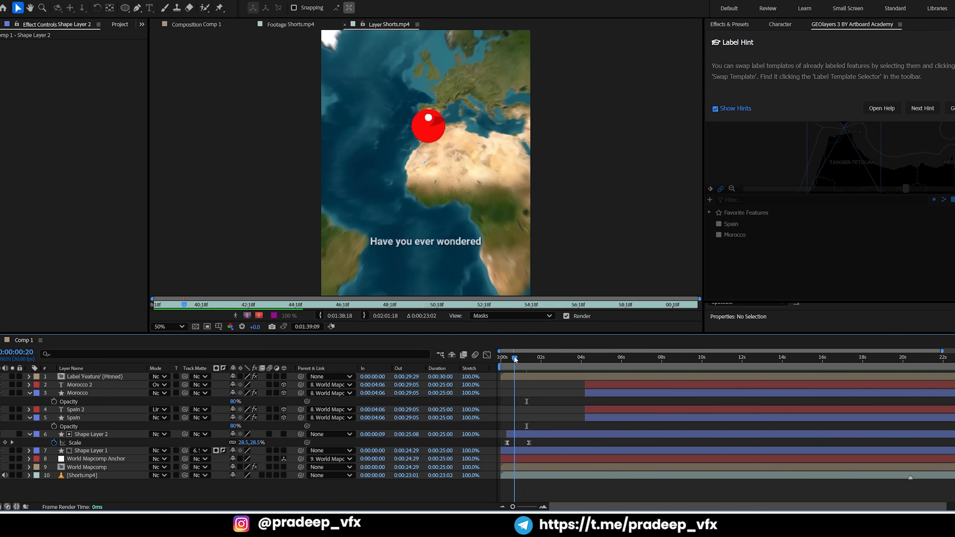
Keyframe the locator pin's scale from 100% at 0:00:01:26 to 0% at 0:00:02:16
mouse_move(515, 360)
left_mouse_down()
mouse_move(549, 358)
mouse_move(538, 365)
left_mouse_up()
left_click(543, 376)
key("s")
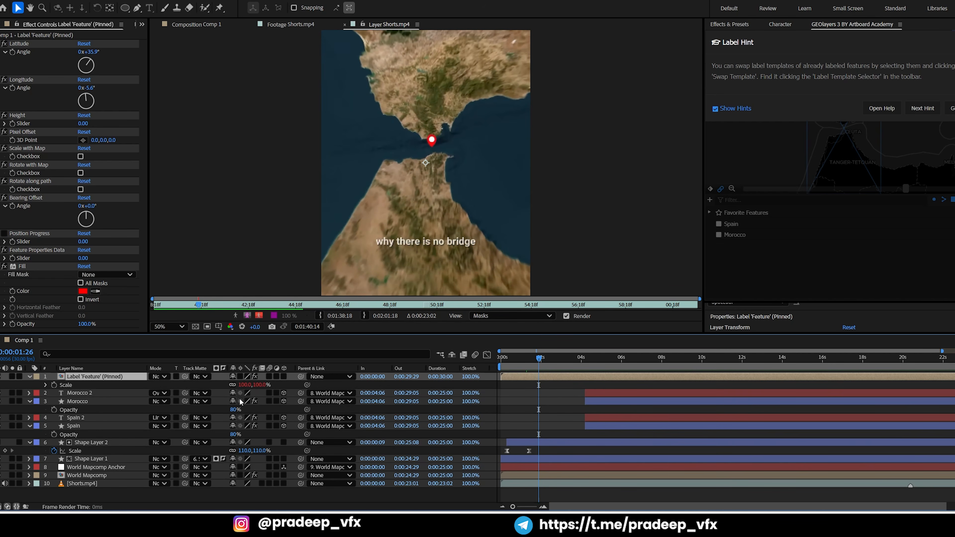
left_click(54, 386)
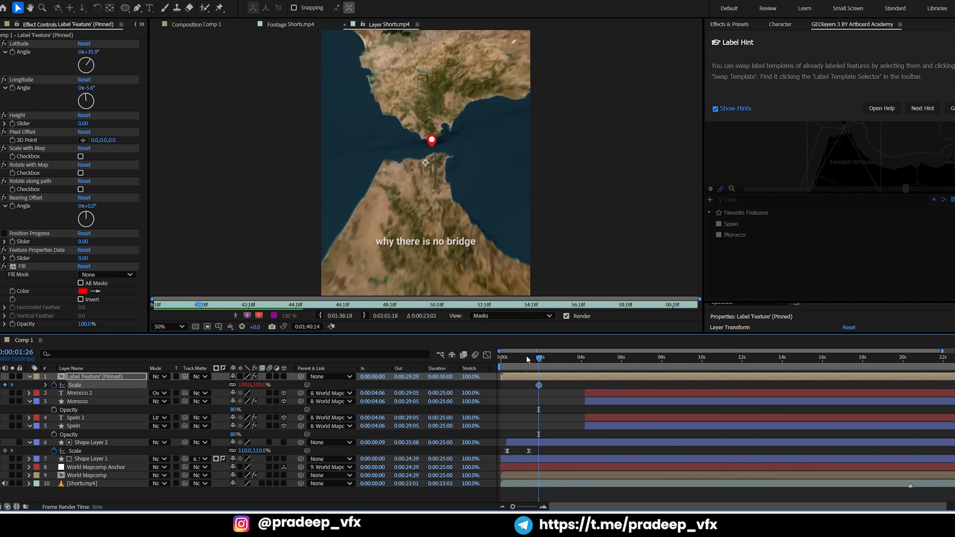
left_click_drag(541, 361, 554, 371)
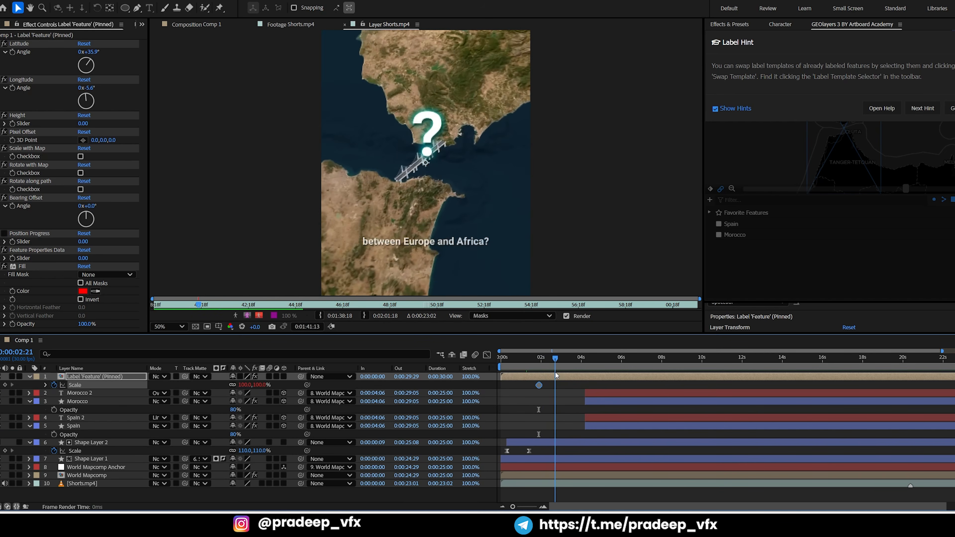
left_click(246, 385)
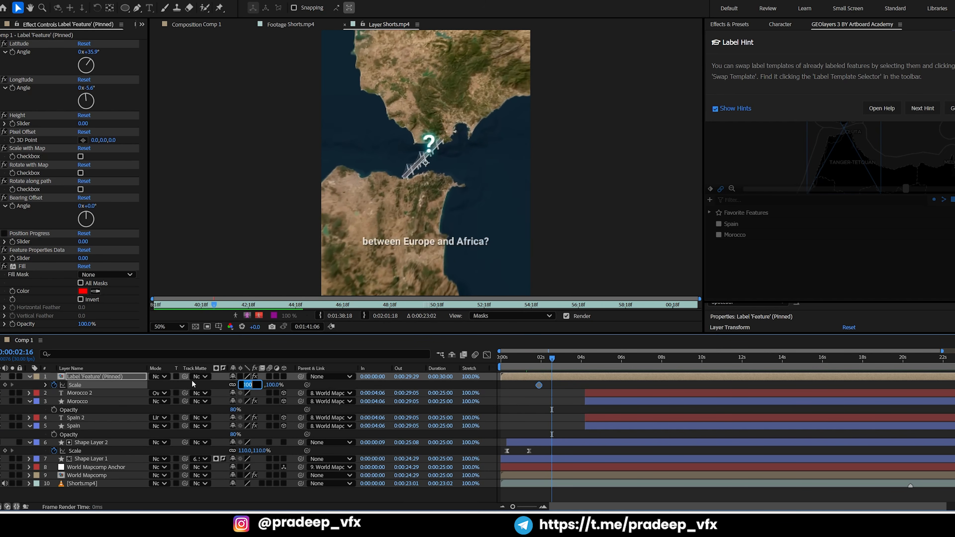
type("0")
key("Return")
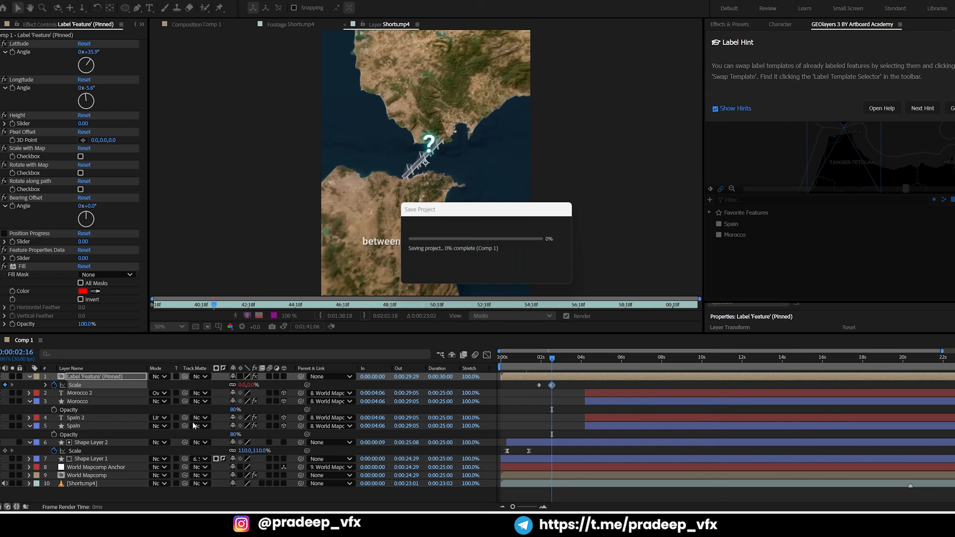
Preview the pin's shrinking animation in Comp 1 from about 0:00:01:08
left_click(199, 25)
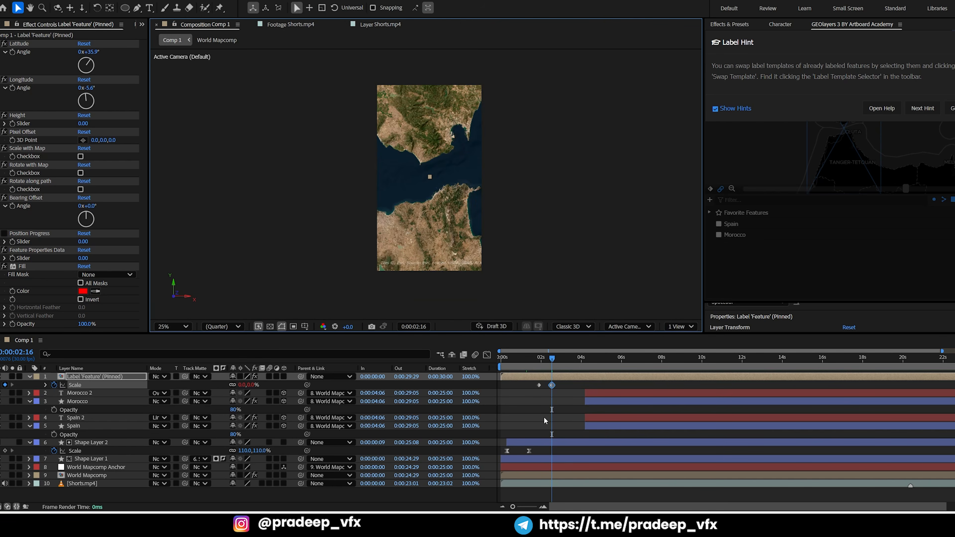
left_click(526, 361)
key("space")
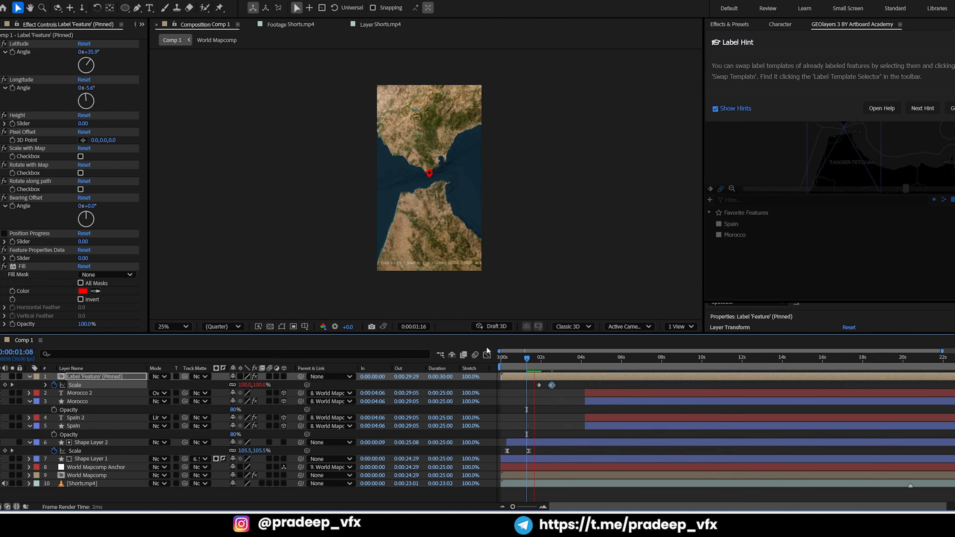
key("space")
left_click_drag(548, 361, 539, 363)
key("space")
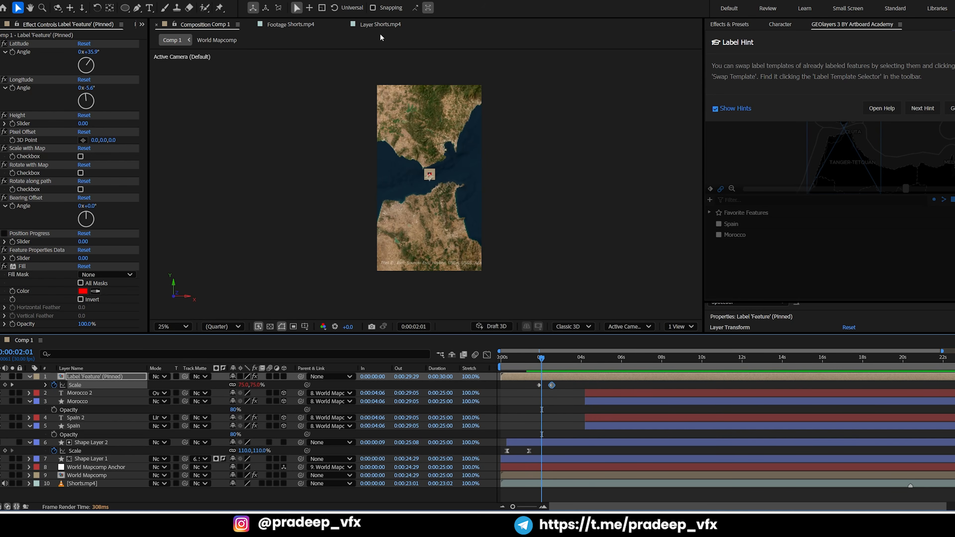
Following the Shorts.mp4 reference, rotate the World Mapcomp view at 0:00:03:28 to a 32.8° bearing and 12° pitch
left_click(380, 24)
left_click_drag(541, 360, 581, 371)
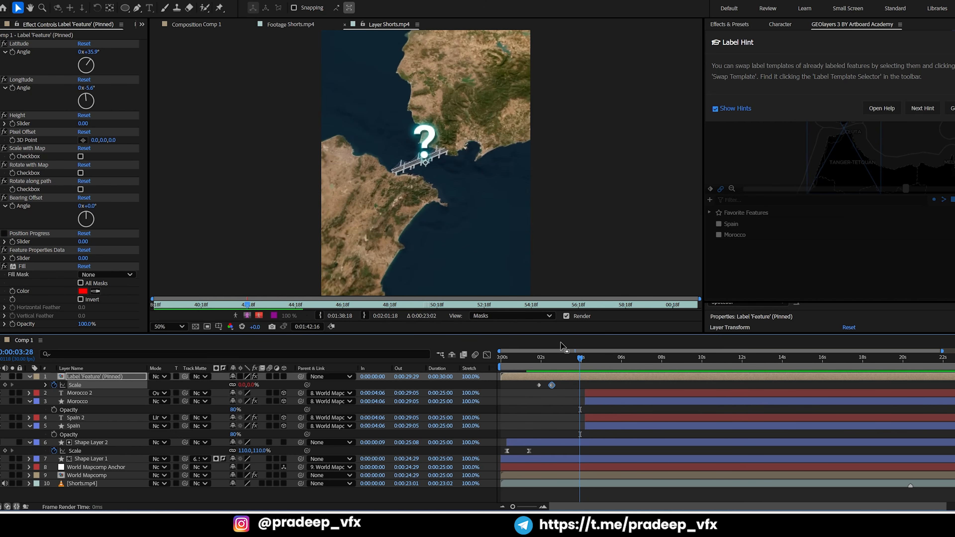
left_click(195, 25)
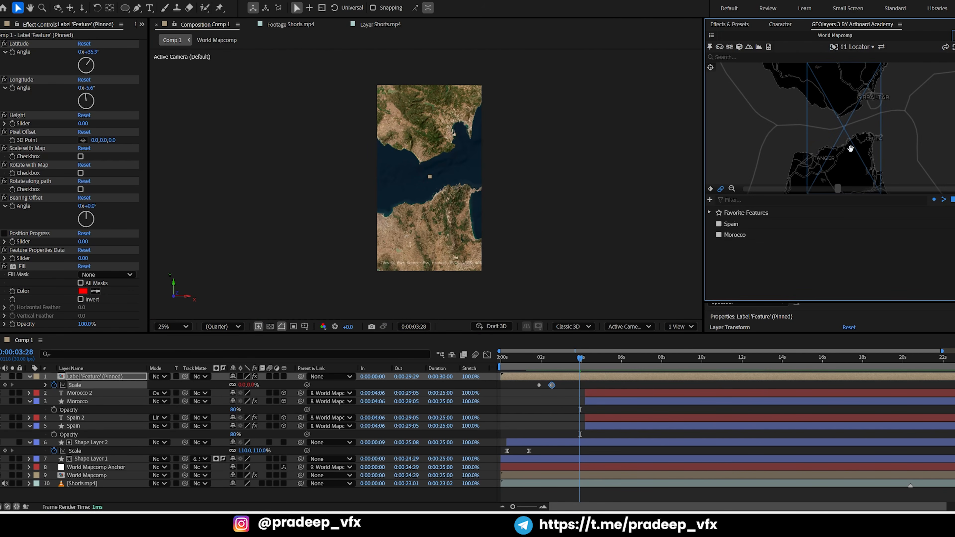
left_click_drag(851, 147, 832, 146)
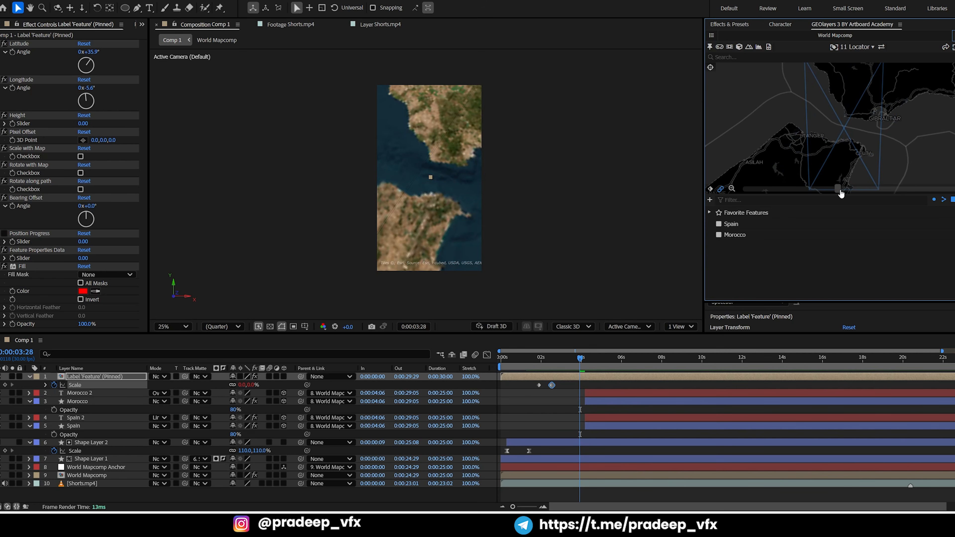
Reveal World Mapcomp's keyframes and add Latitude, Longitude and Zoom keyframes at 0:00:03:28
key("grave")
left_click(578, 162)
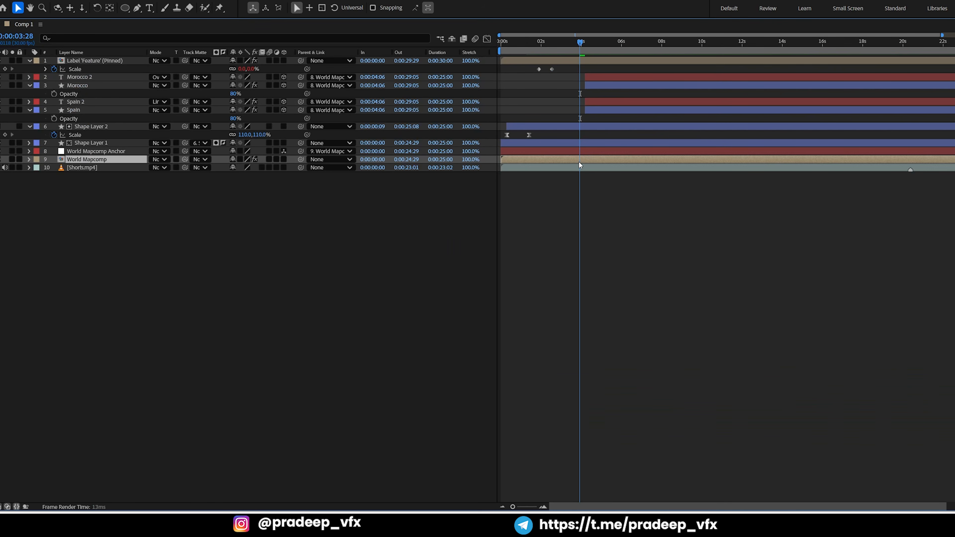
key("u")
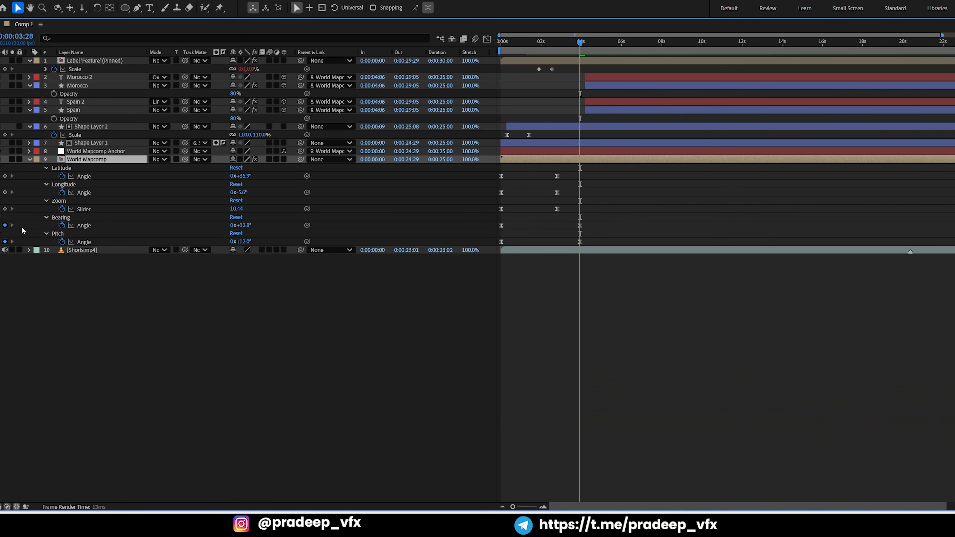
left_click(5, 209)
left_click(5, 176)
left_click(5, 193)
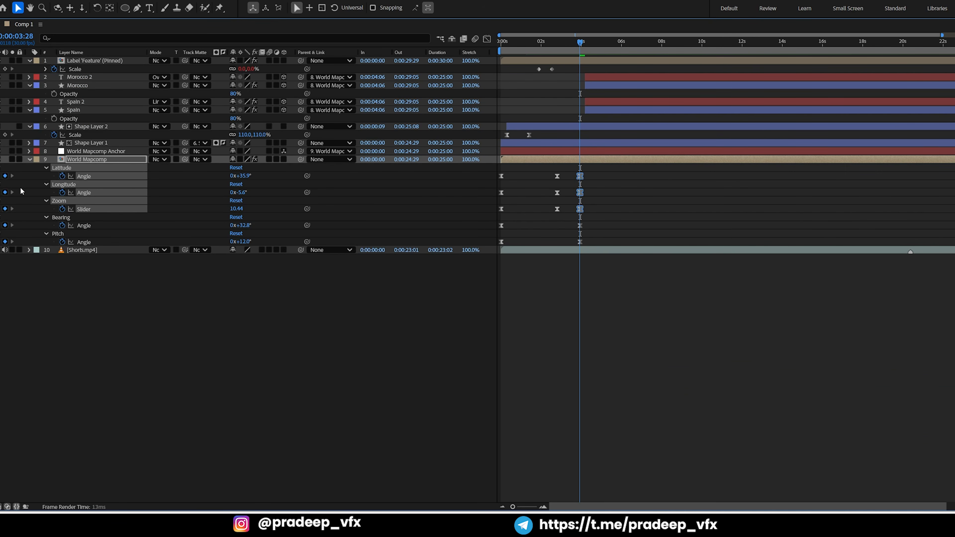
Add Bearing and Pitch keyframes to World Mapcomp at 0:00:02:24, aligned with its existing Latitude, Longitude and Zoom keyframes
key("j")
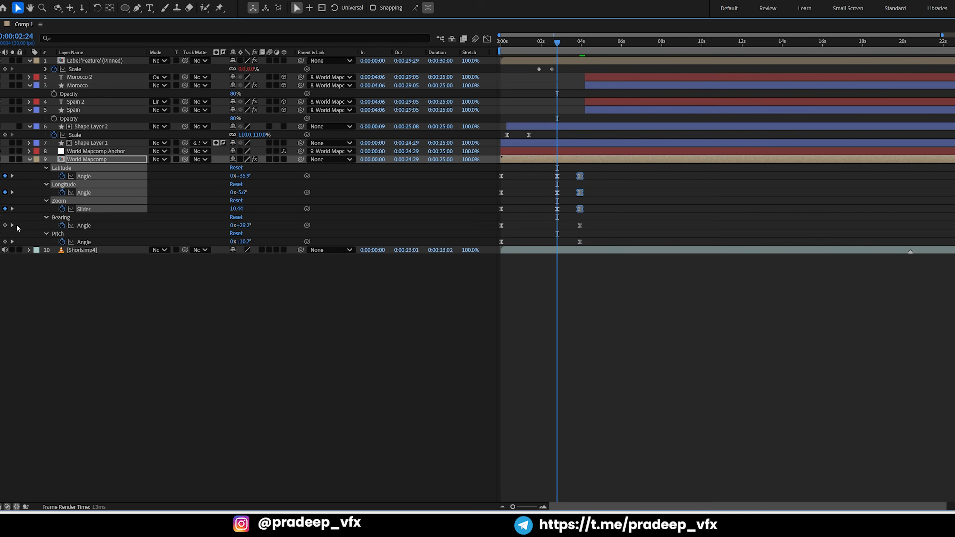
left_click(5, 225)
left_click(5, 242)
left_click(179, 338)
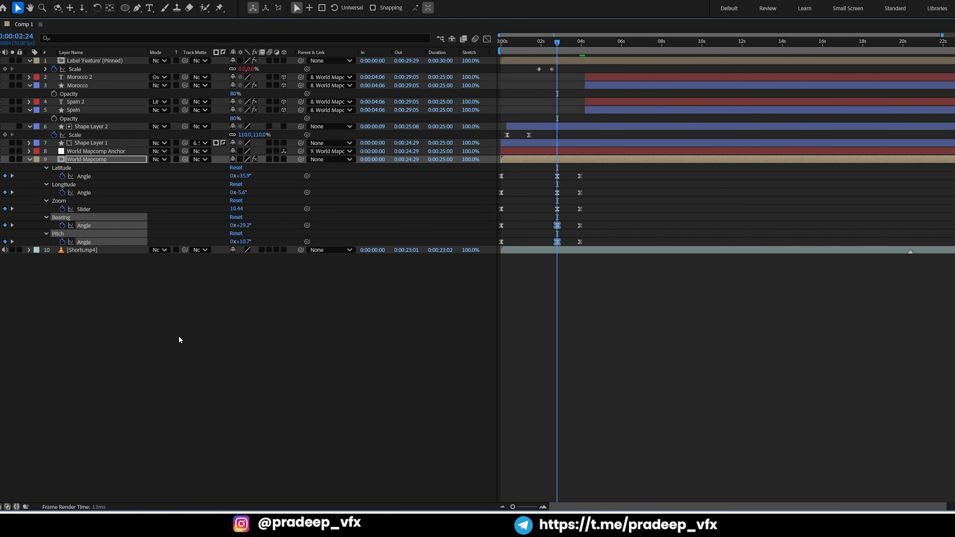
Restore the full workspace and preview the Comp 1 map animation from the start
key("grave")
left_click_drag(549, 361, 488, 377)
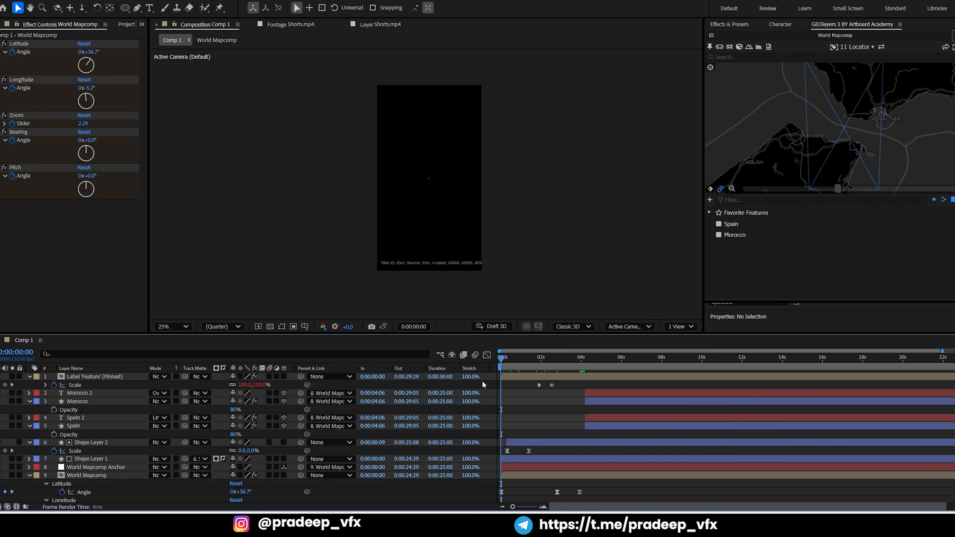
key("space")
key("space")
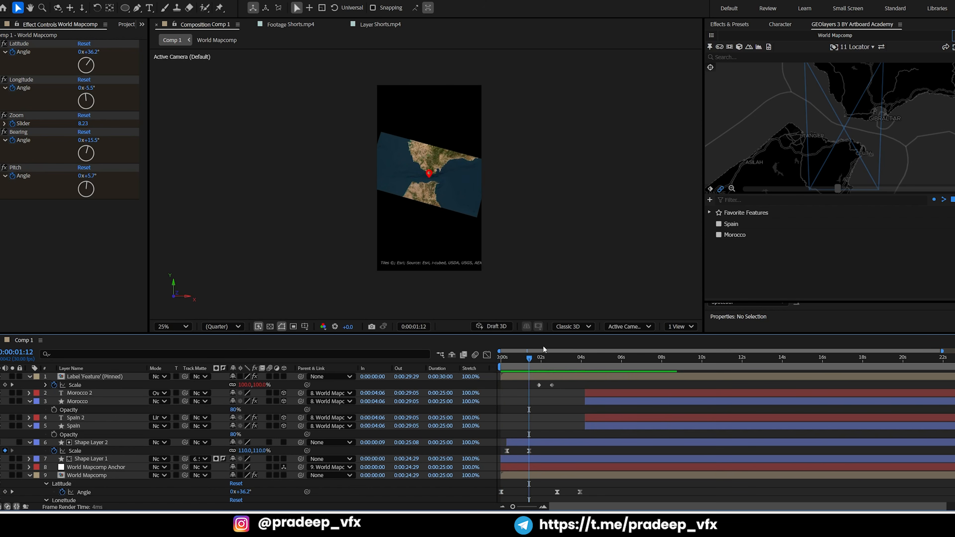
Save the project and finalize World Mapcomp with GEOlayers 3, checking playback from the start of Comp 1
key("ctrl+s")
left_click(954, 36)
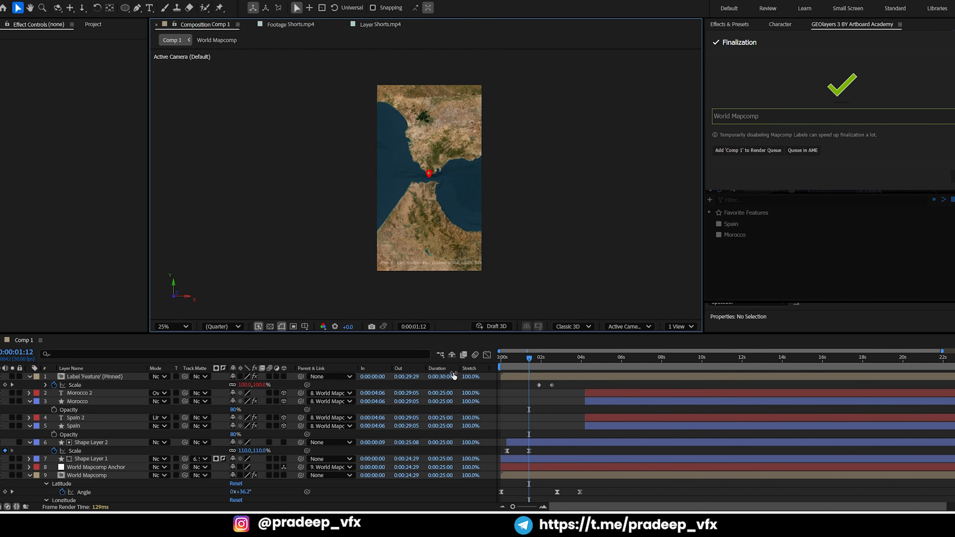
left_click_drag(506, 357, 472, 354)
key("space")
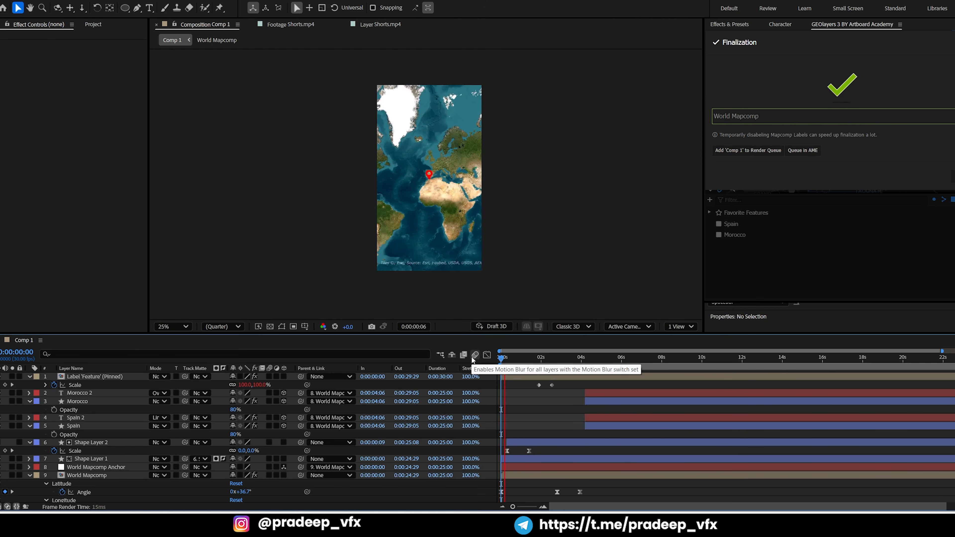
key("space")
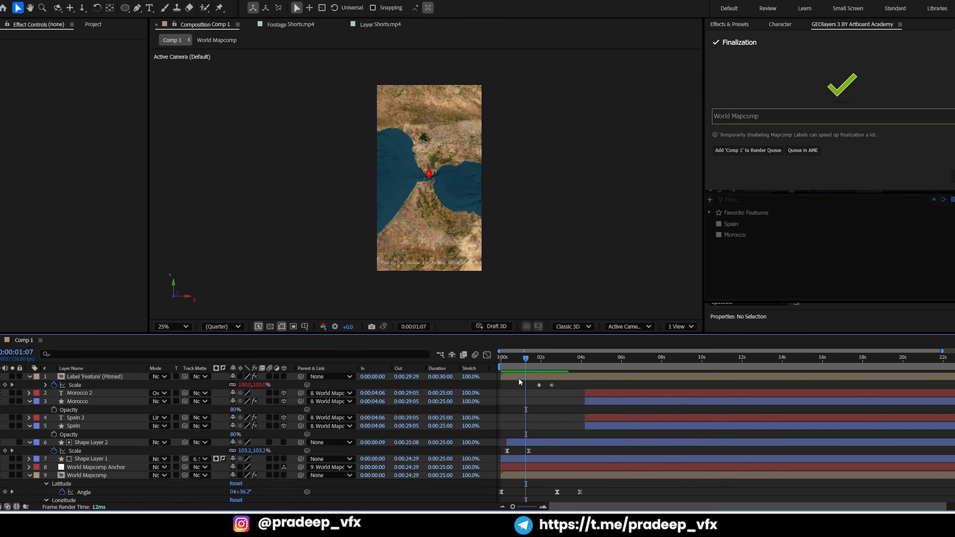
Nudge Shape Layer 1 and Shape Layer 2 upward together to center the red ring on the locator pin, and save the project
left_click(518, 378)
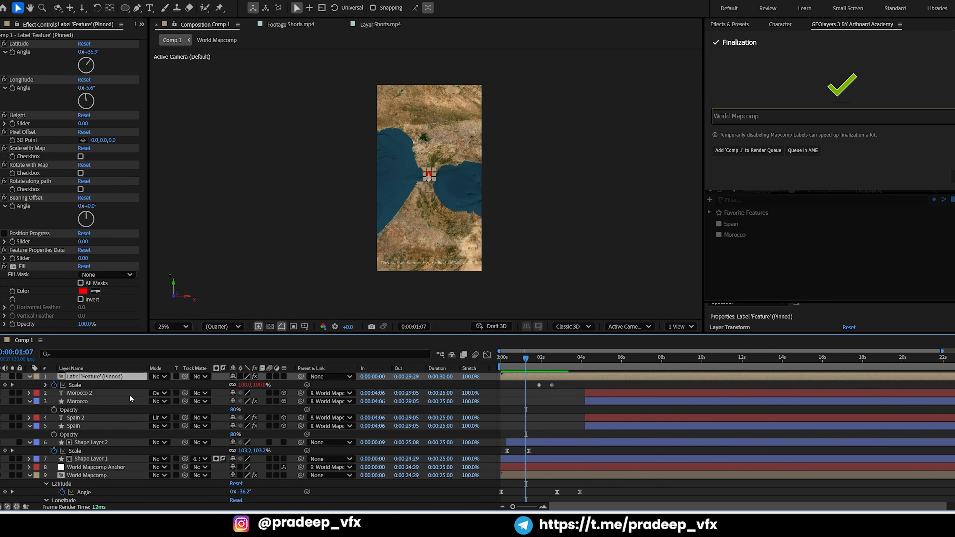
left_click(87, 458)
left_click(88, 442, "shift")
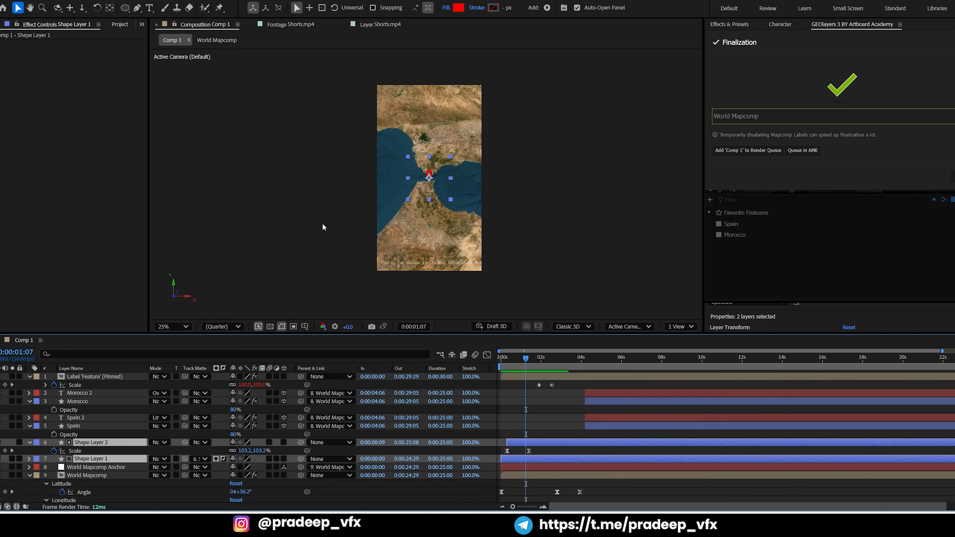
key("period")
left_click_drag(522, 365, 519, 362)
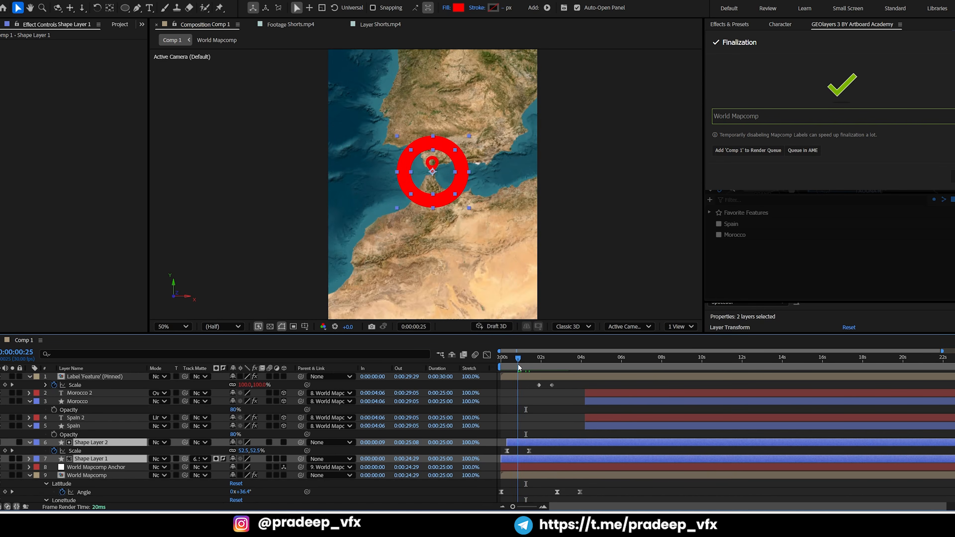
key("shift+Up")
key("shift+Up")
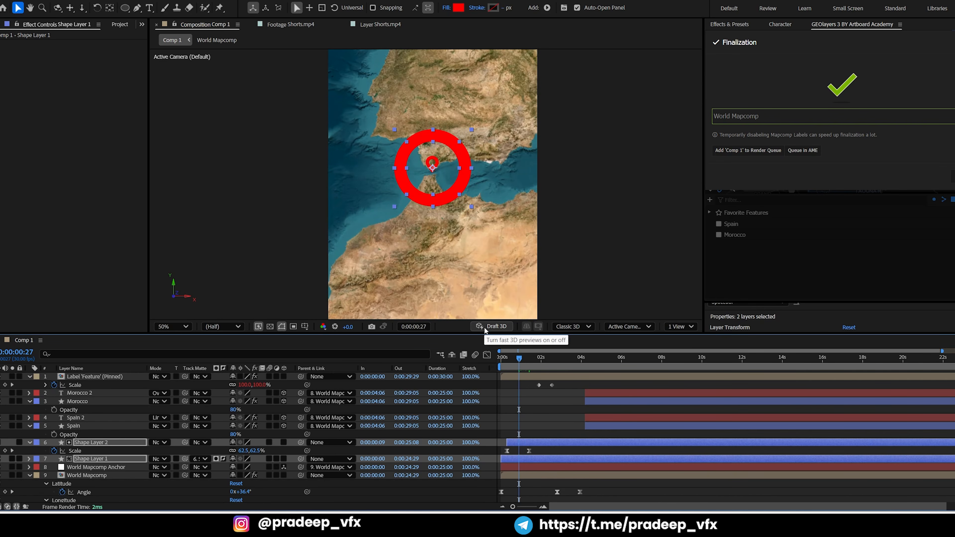
key("ctrl+s")
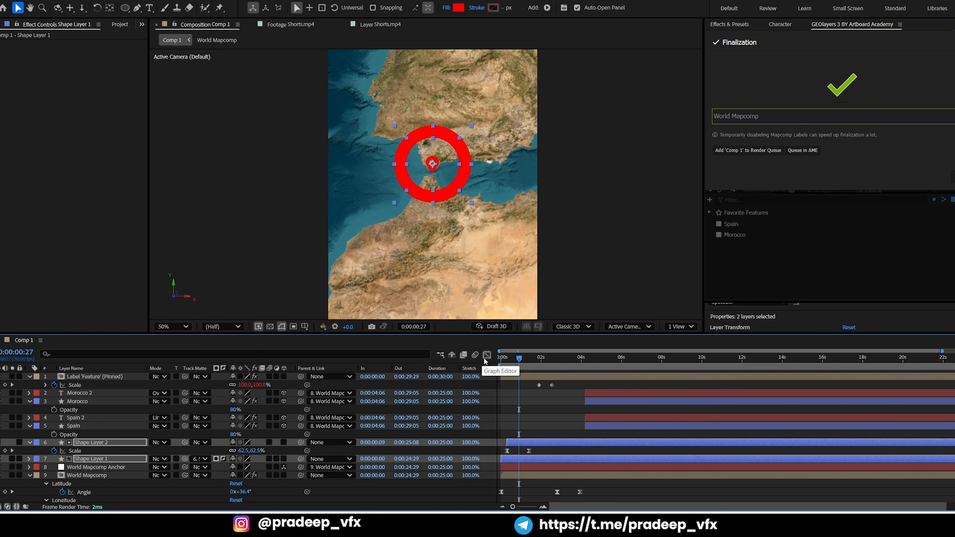
Preview the recentered ring from the start of Comp 1 to about 0:00:01:01
left_click(498, 360)
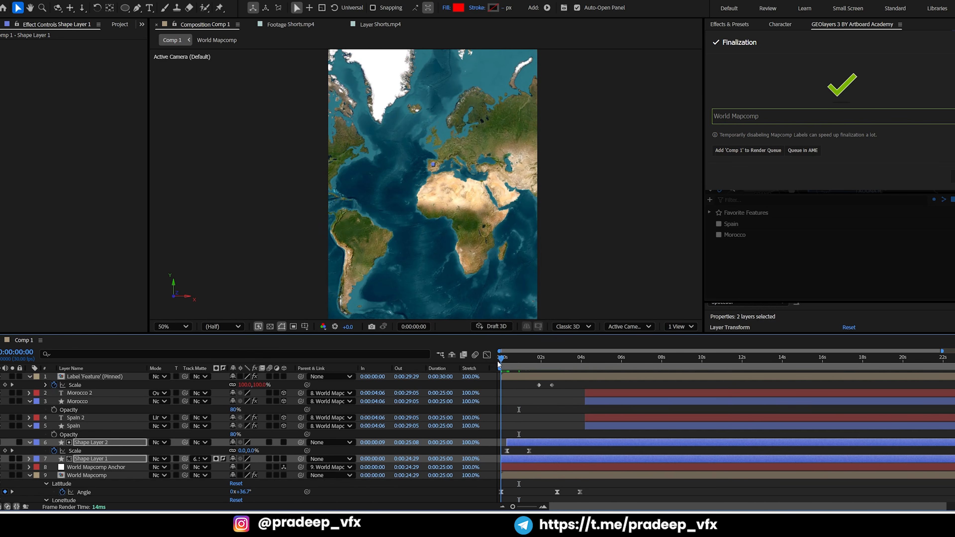
key("space")
key("space")
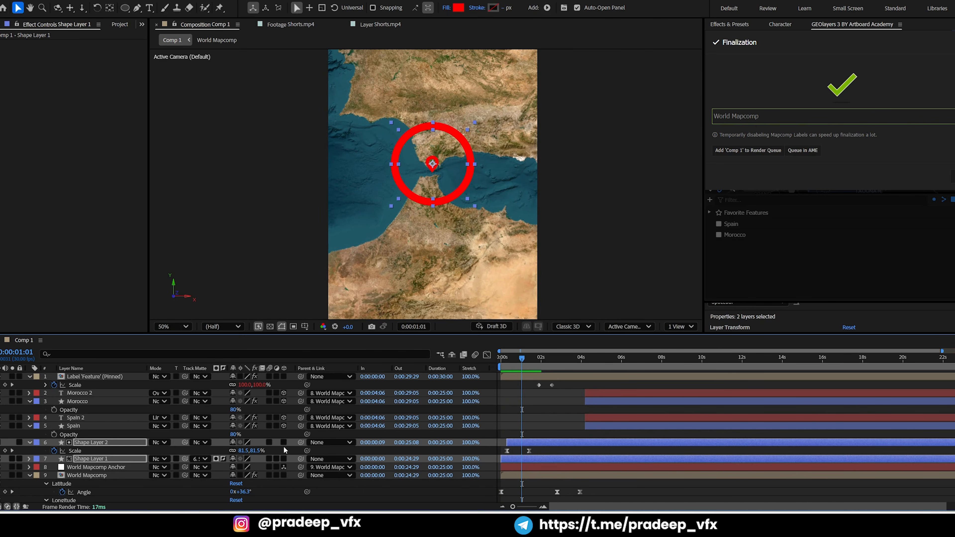
Pre-compose Shape Layer 1 and Shape Layer 2 into a composition named Circle, moving all attributes into it
key("ctrl+shift+c")
left_click(403, 252)
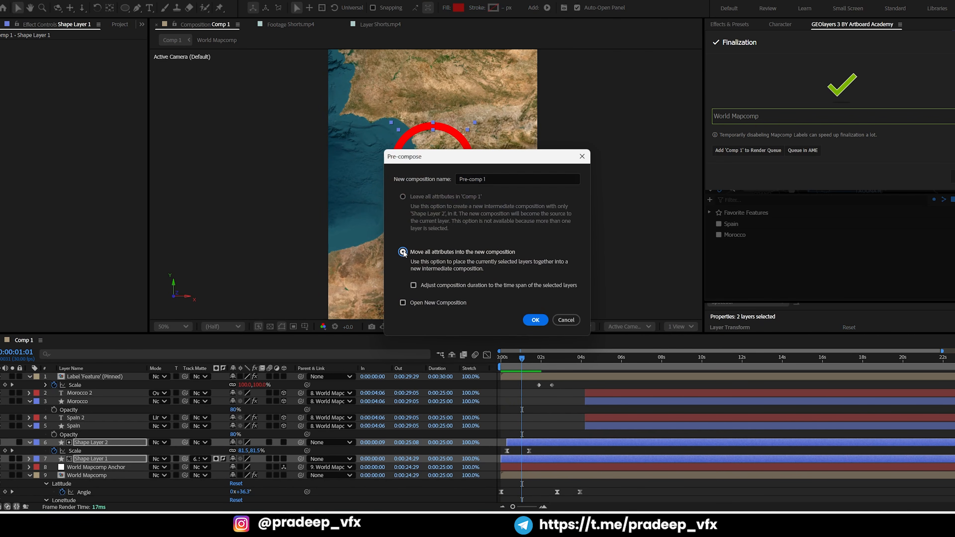
left_click(539, 176)
type("Circle")
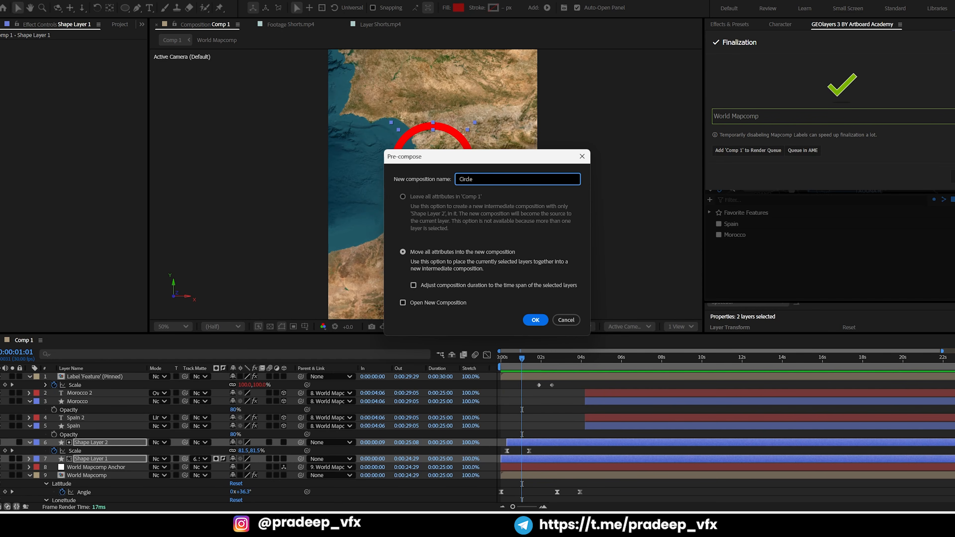
key("Return")
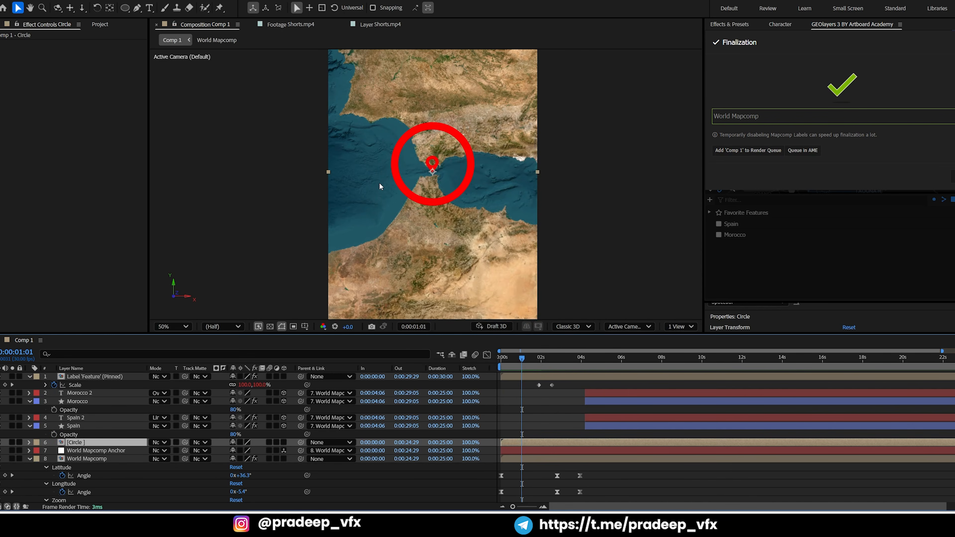
Move the Circle layer's anchor point up to the center of the red ring
key("slash")
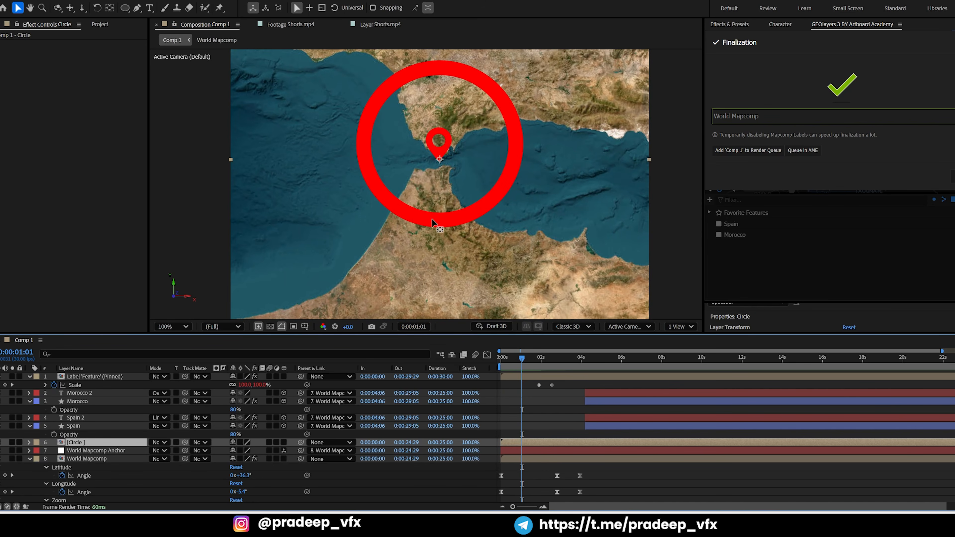
key("y")
left_click_drag(438, 160, 438, 145)
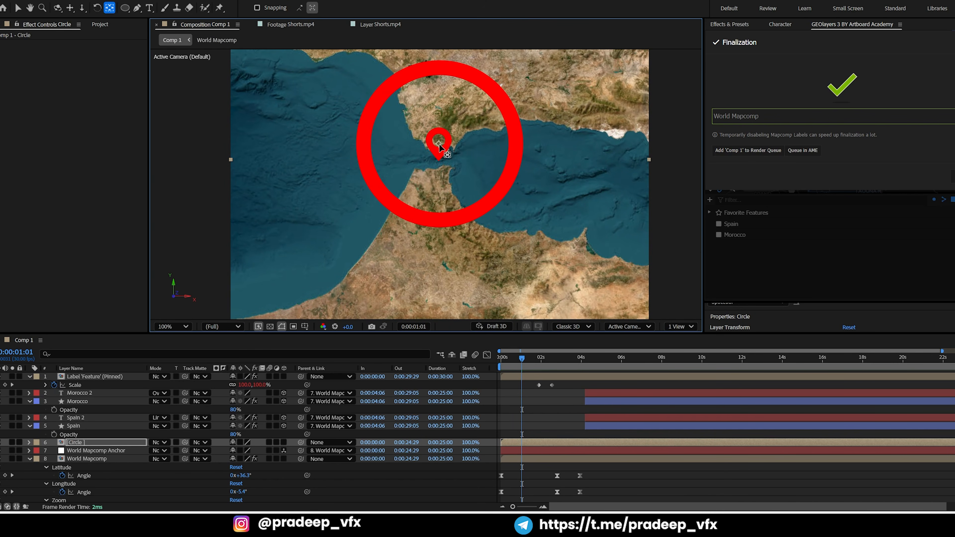
Try to parent the Label 'Feature' (Pinned) layer to World Mapcomp Anchor
left_click(524, 397)
left_click(522, 376)
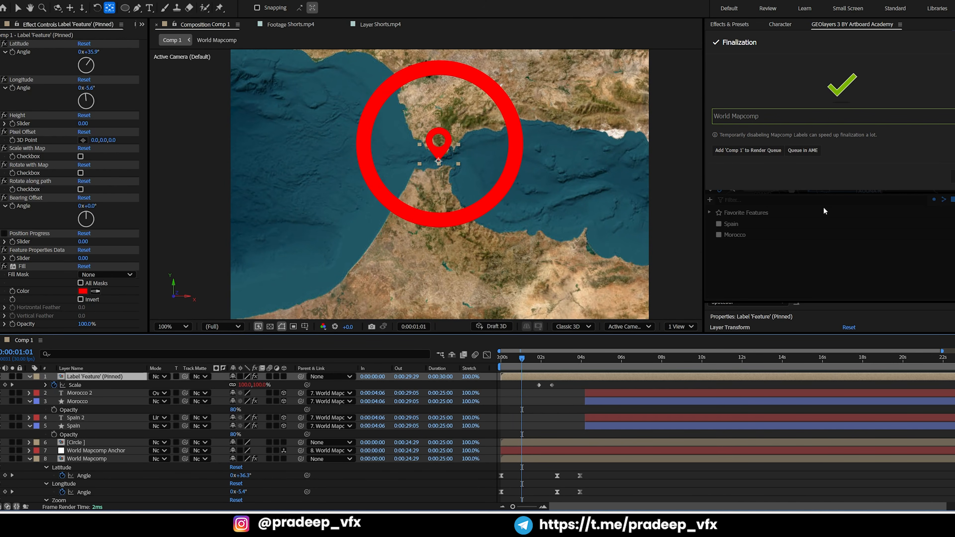
left_click(773, 262)
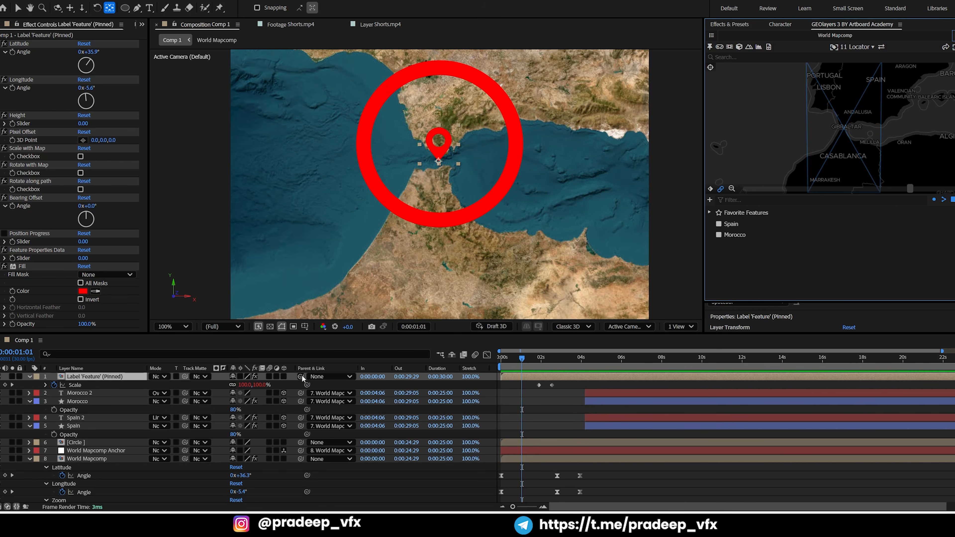
left_click_drag(301, 377, 105, 453)
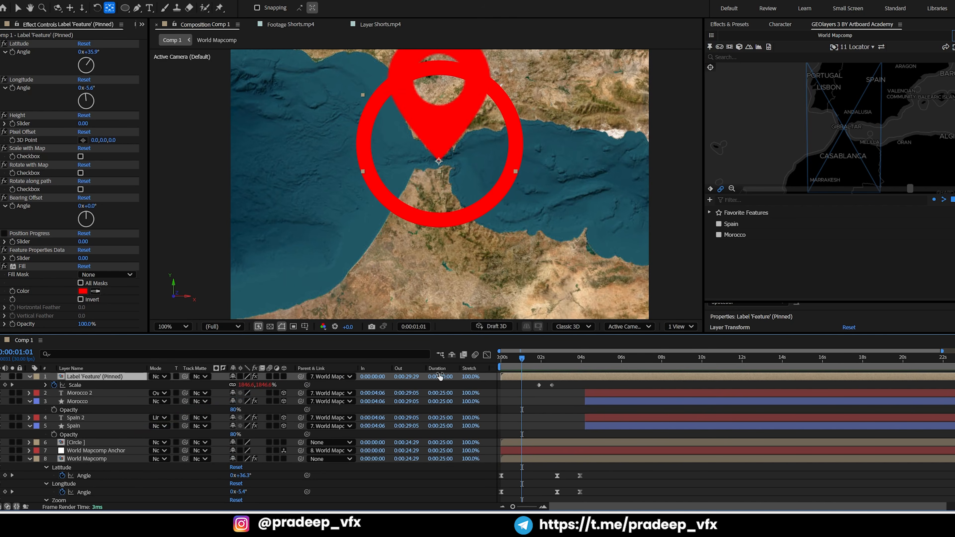
mouse_move(518, 357)
left_mouse_down()
mouse_move(502, 361)
mouse_move(520, 366)
mouse_move(508, 365)
left_mouse_up()
scroll(464, 180, "down", 1)
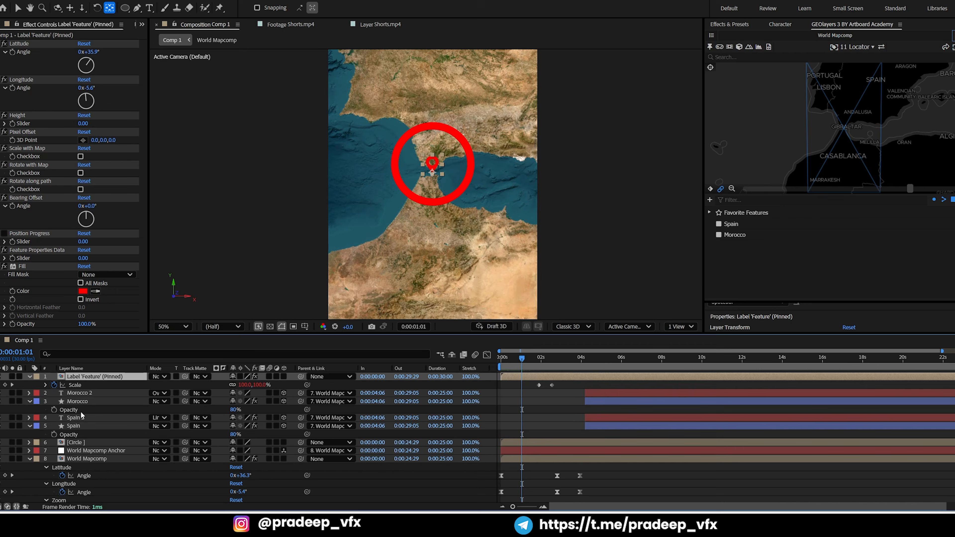
Parent the Circle layer to World Mapcomp Anchor and scrub the timeline to check it
left_click(77, 448)
left_click(83, 444)
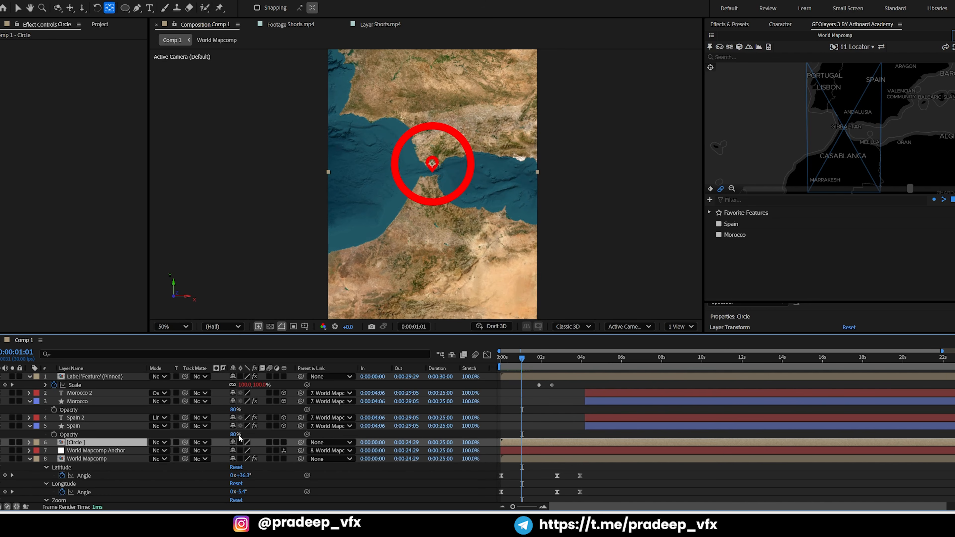
left_click_drag(301, 444, 94, 451)
mouse_move(515, 363)
left_mouse_down()
mouse_move(506, 364)
mouse_move(530, 365)
left_mouse_up()
Preview the parented ring from the start of Comp 1 and save the project
key("Home")
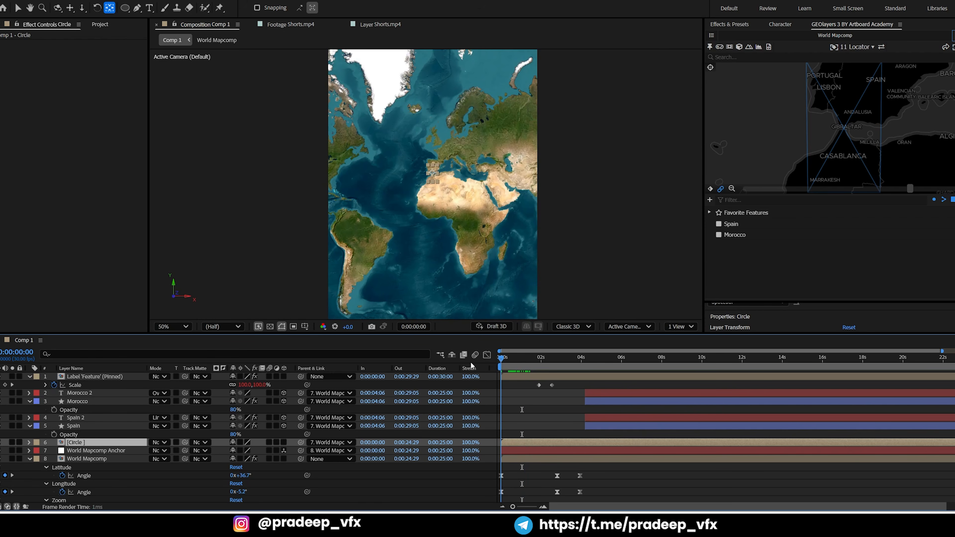
key("space")
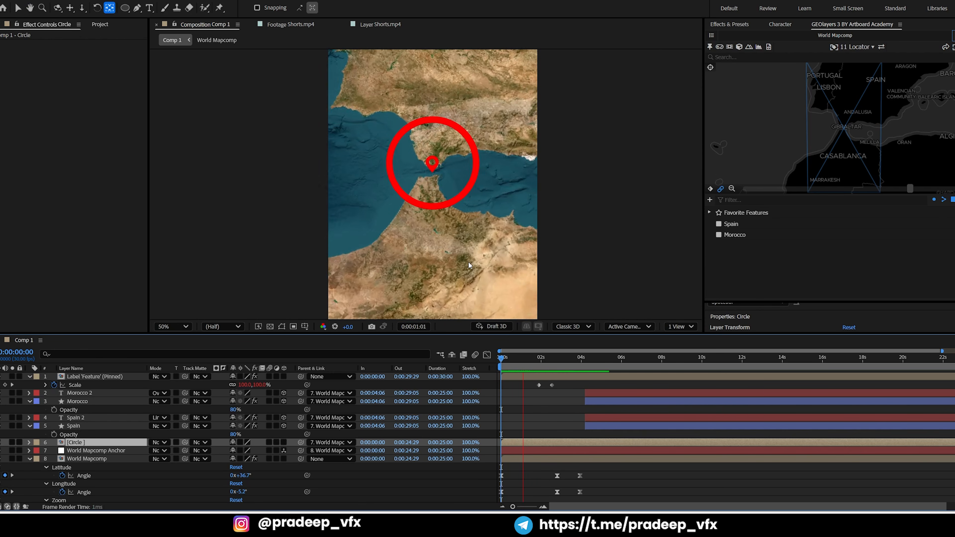
key("space")
key("ctrl+s")
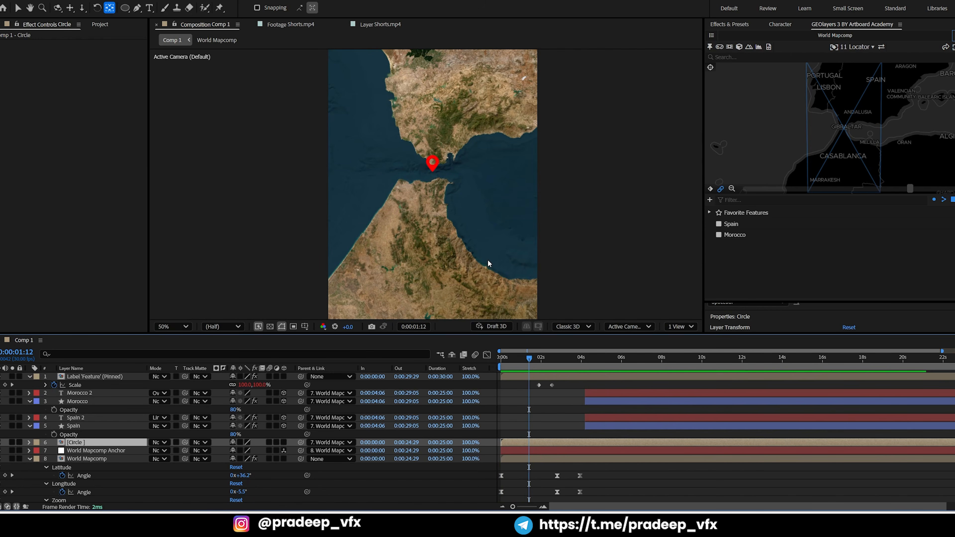
Play Comp 1 onward from 0:00:01:12 and compare the pin's disappearance with the Shorts.mp4 reference
key("space")
key("space")
key("space")
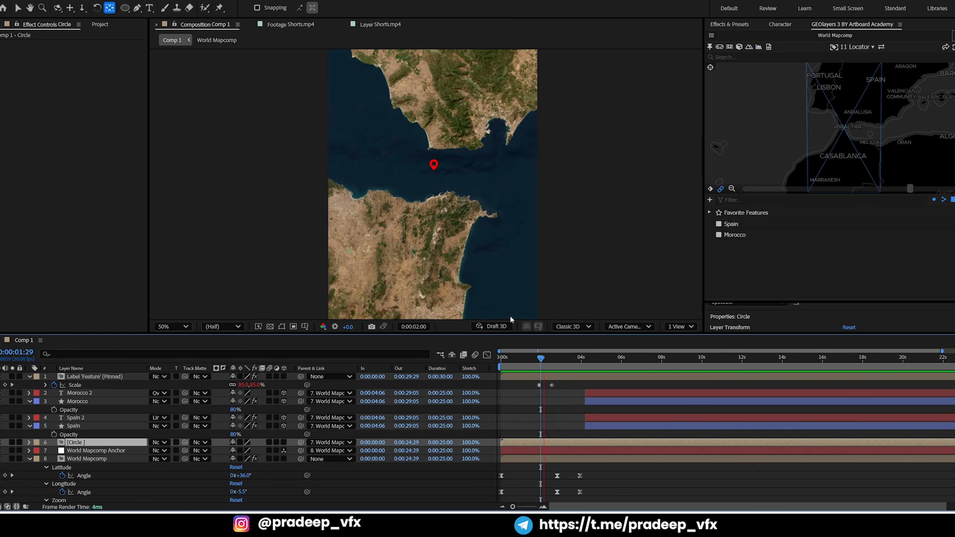
key("space")
left_click_drag(551, 361, 542, 360)
left_click(378, 24)
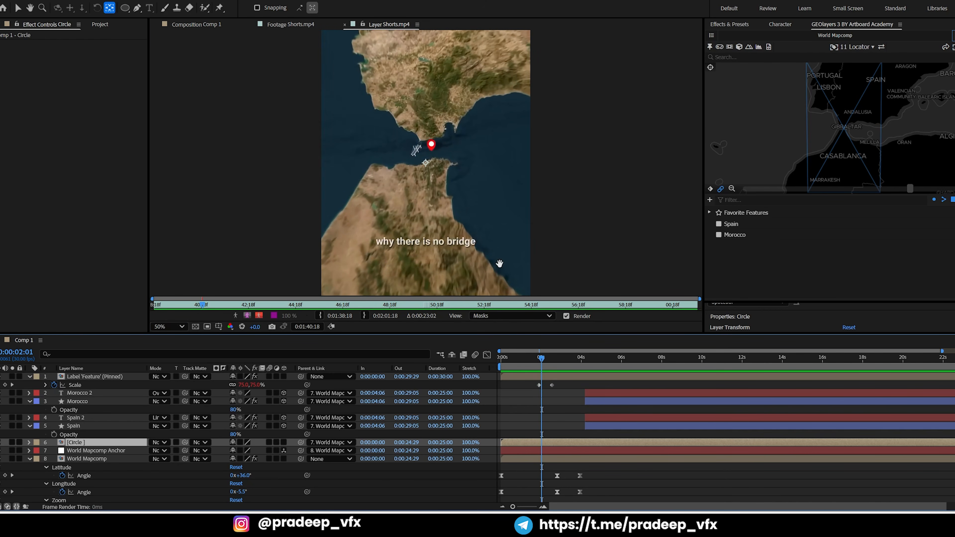
key("space")
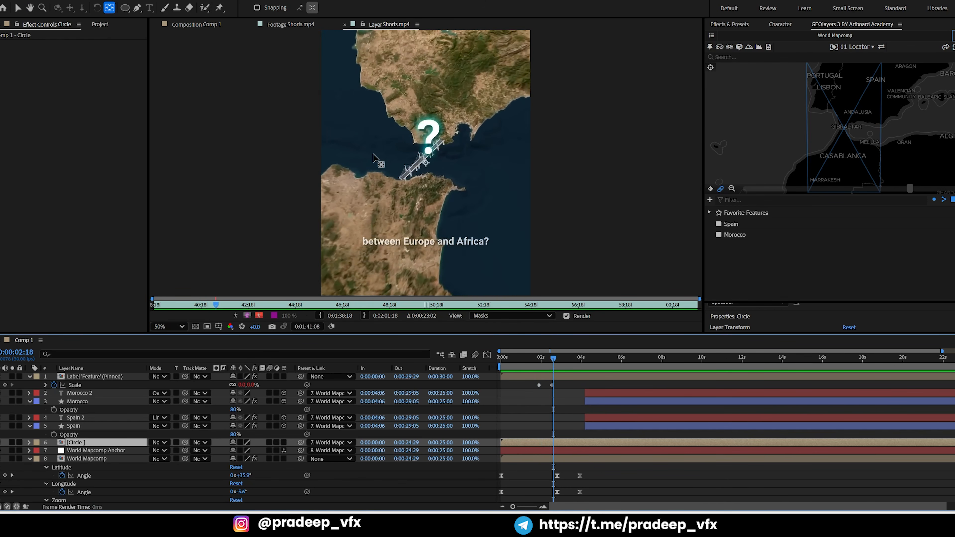
left_click(203, 25)
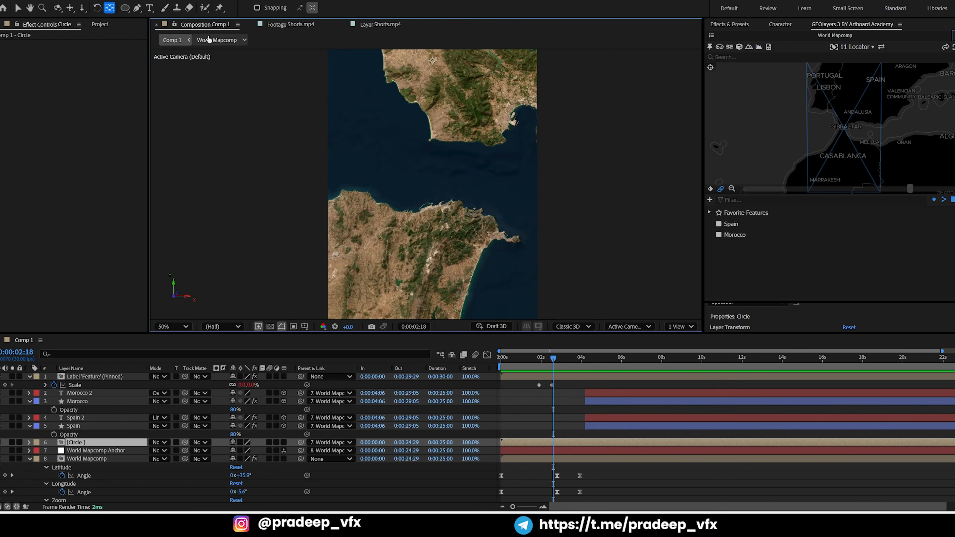
Shorten the locator pin's shrink by moving its final Scale keyframe earlier, to about 0:00:02:09
left_click(542, 359)
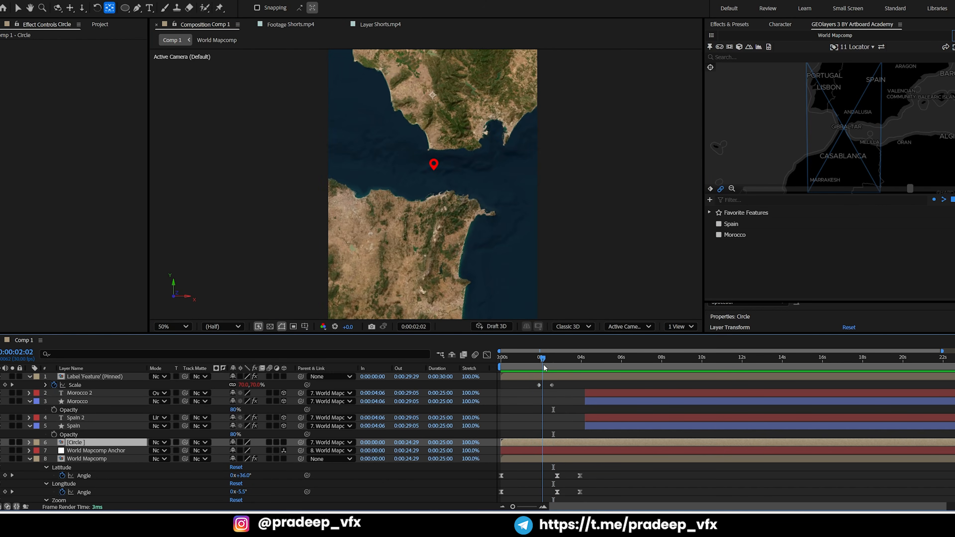
left_click_drag(543, 367, 545, 372)
left_click(555, 396)
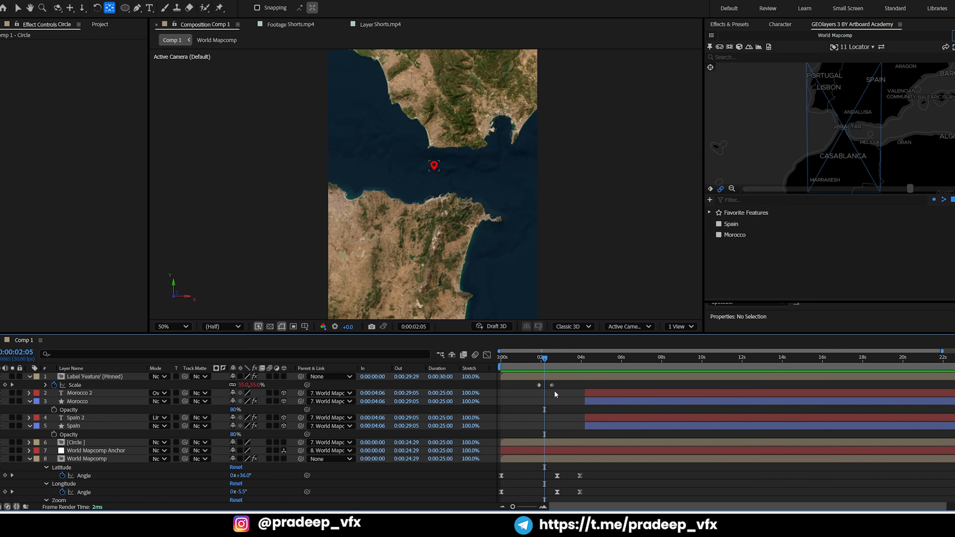
left_click(551, 385)
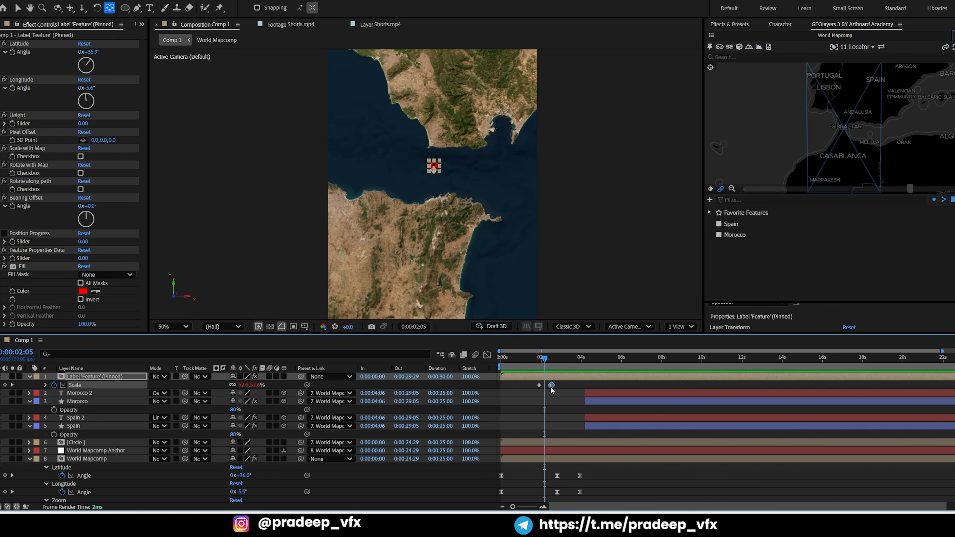
left_click_drag(551, 388, 548, 387)
left_click(564, 387)
key("equal")
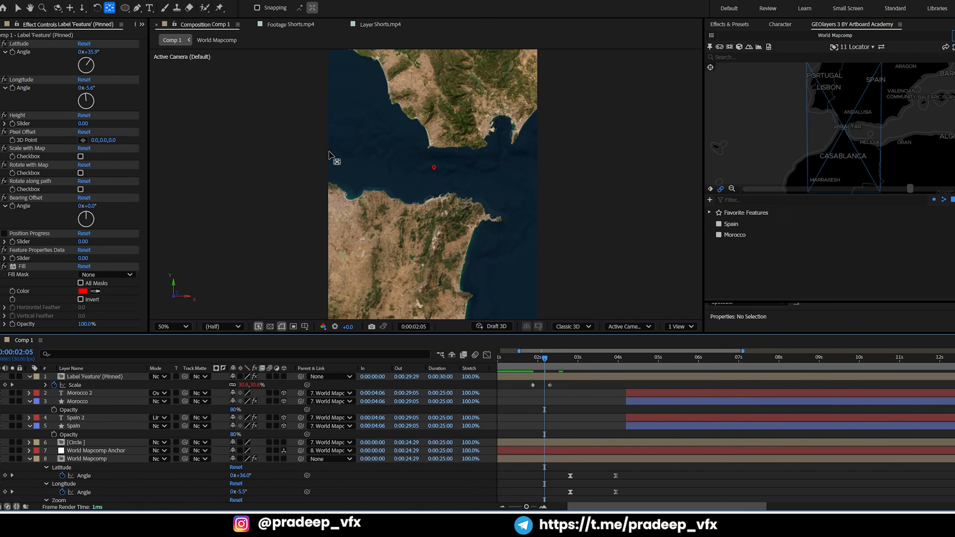
Open the 3D Wizard extension beside the map view and enlarge its window to reach the 3D generation options
left_click(176, 2)
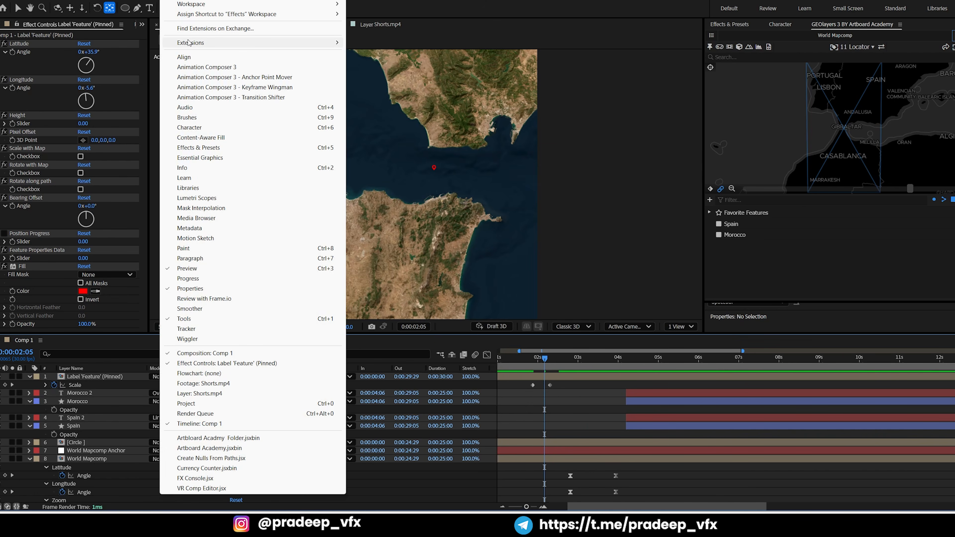
mouse_move(190, 43)
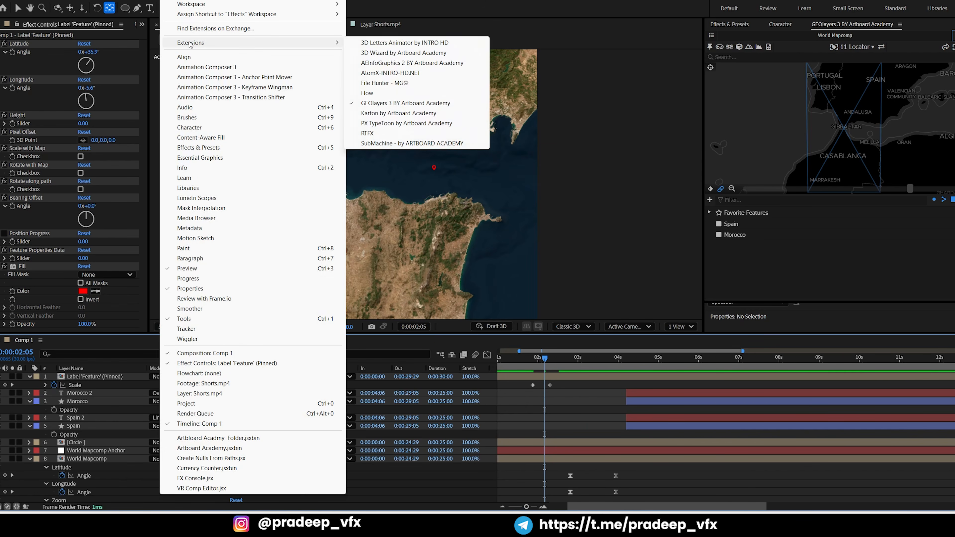
left_click(404, 53)
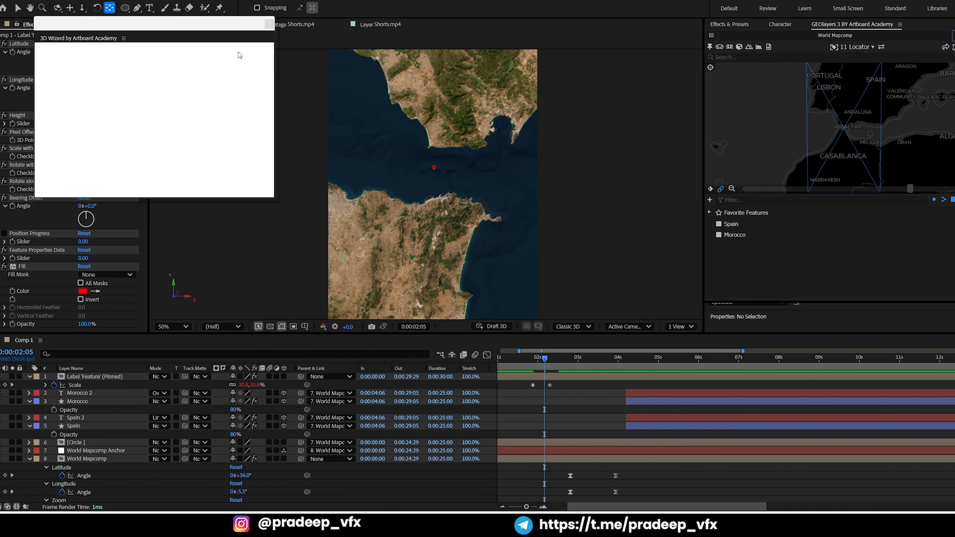
left_click_drag(688, 21, 699, 35)
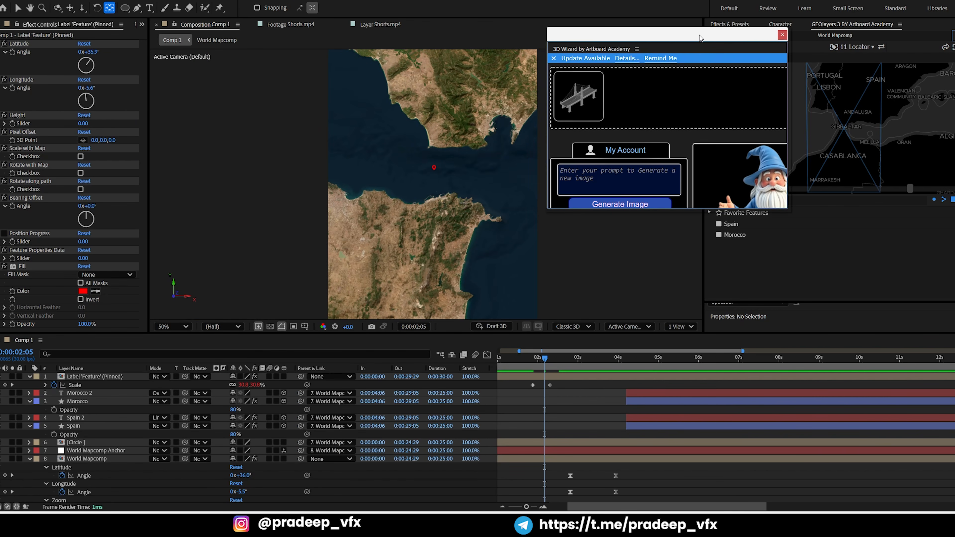
left_click_drag(667, 211, 666, 308)
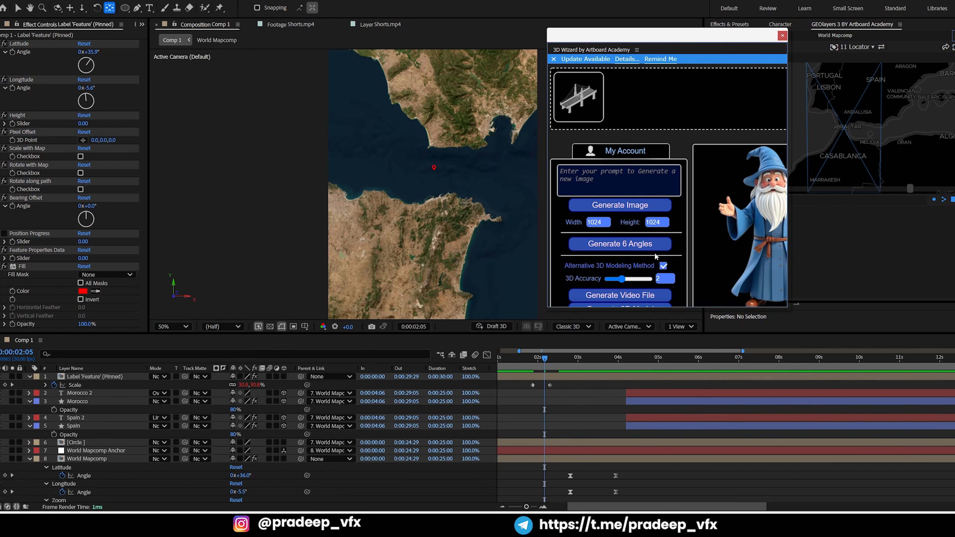
mouse_move(581, 104)
left_click_drag(694, 309, 696, 346)
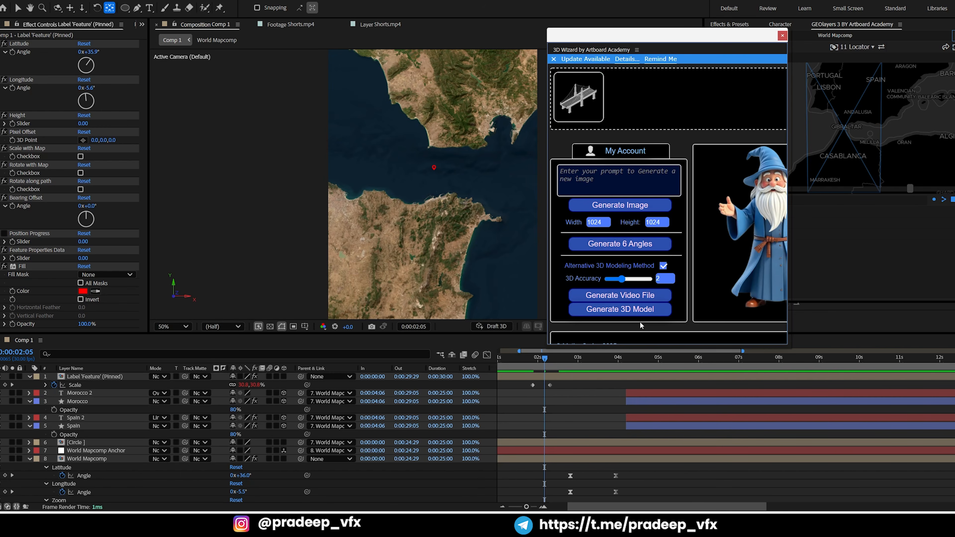
Try to generate a 3D model from the loaded bridge image, allowing the ImgTo3D.exe script to run
left_click(620, 311)
left_click(555, 298)
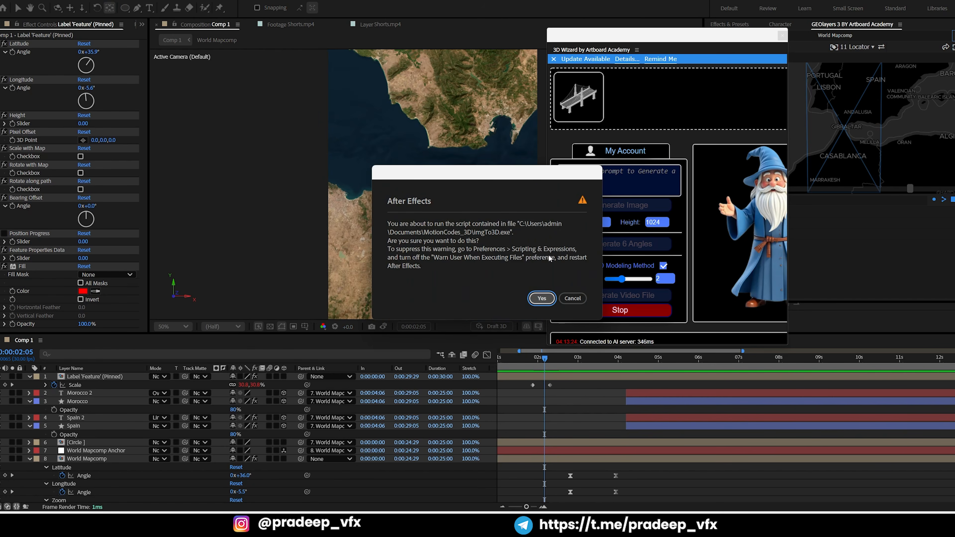
left_click(538, 300)
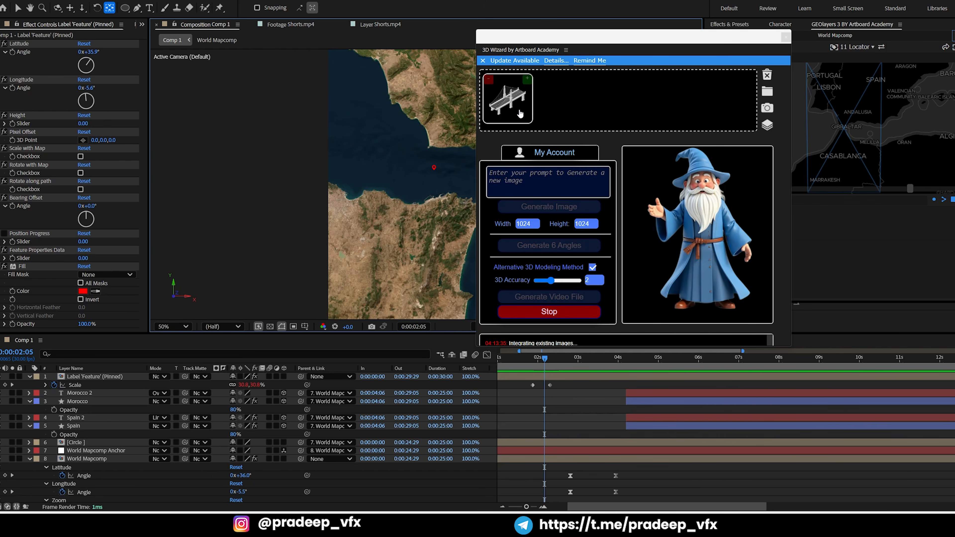
mouse_move(529, 97)
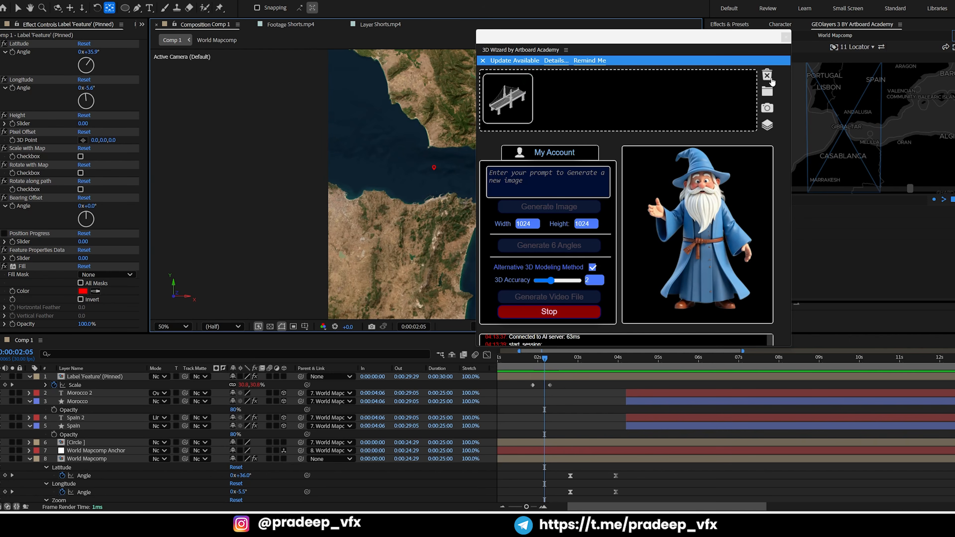
left_click(505, 93)
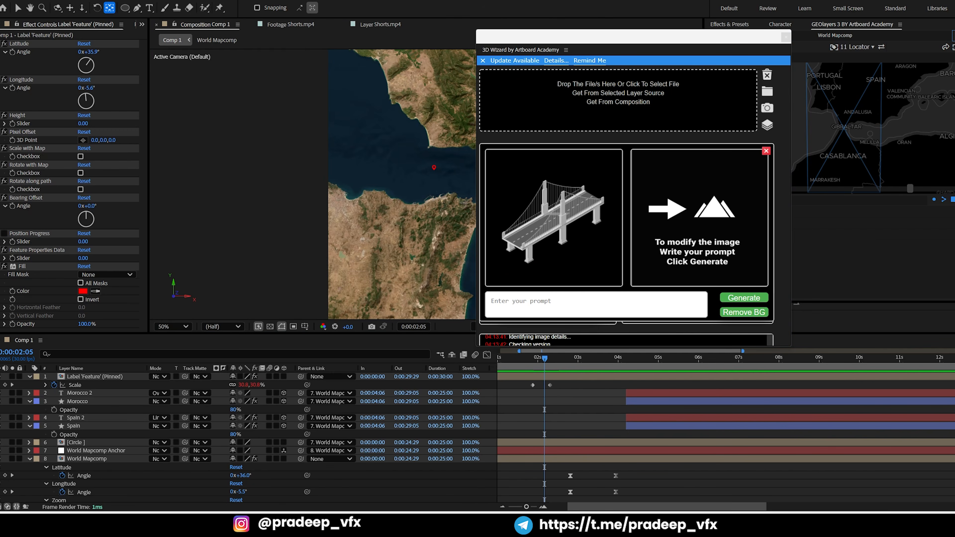
Load the Bridge image from the Geo Globe folder into 3D Wizard, dismissing the connection alert
left_click(460, 521)
left_click(389, 358)
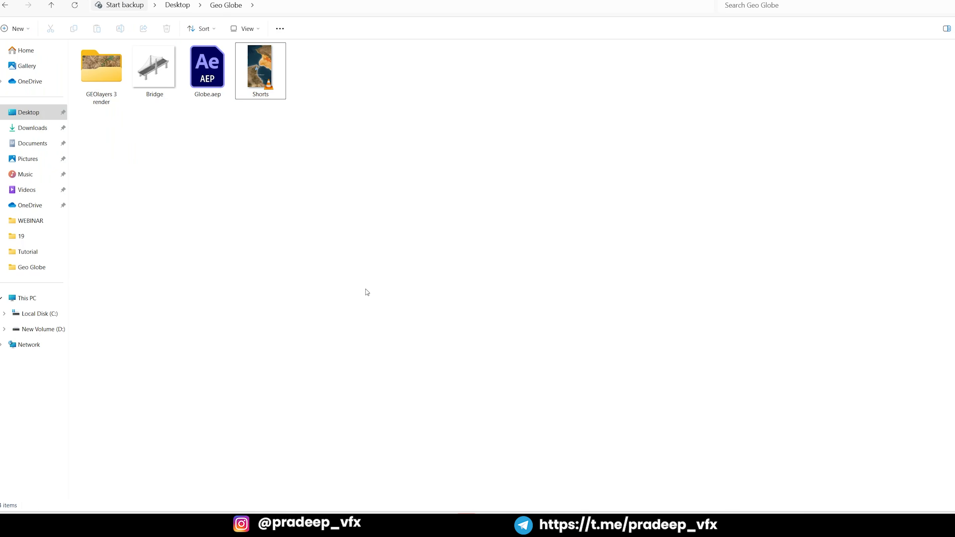
left_click_drag(150, 73, 598, 285)
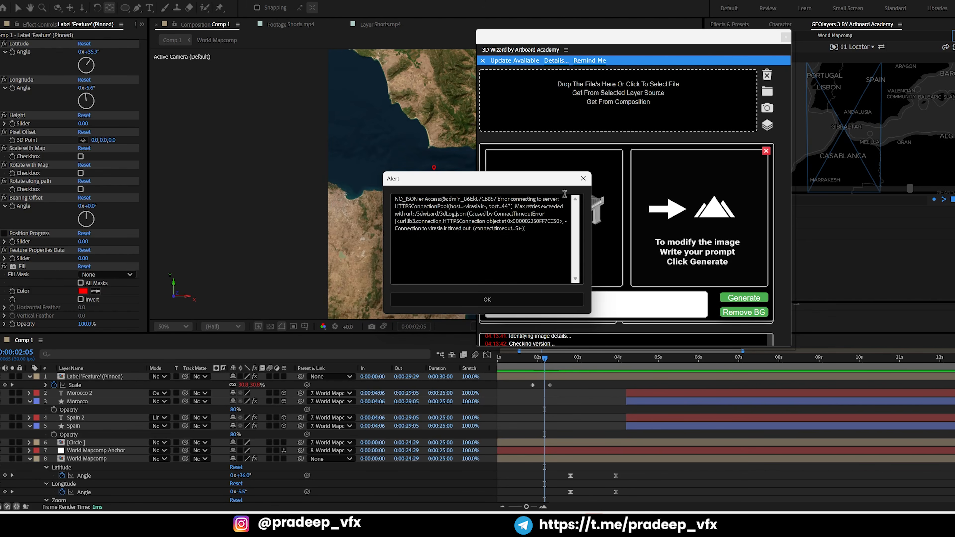
left_click(583, 177)
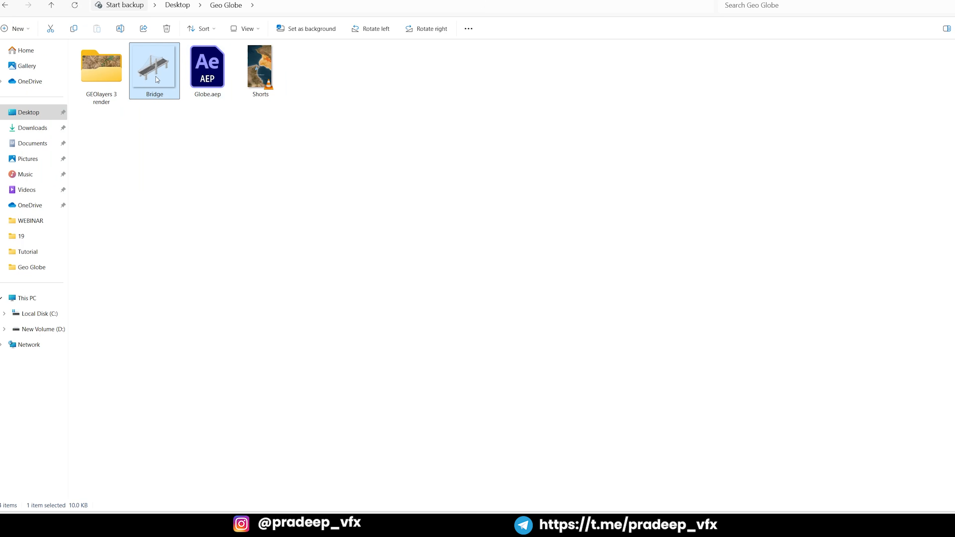
left_click_drag(156, 76, 596, 111)
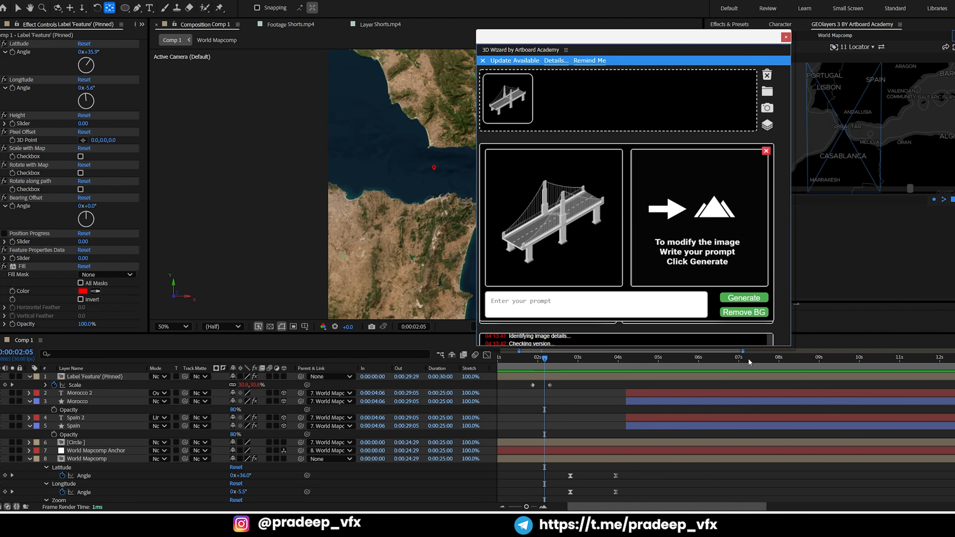
Generate a 3D model from the bridge image with accuracy 2 and close 3D Wizard
left_click_drag(743, 348, 715, 454)
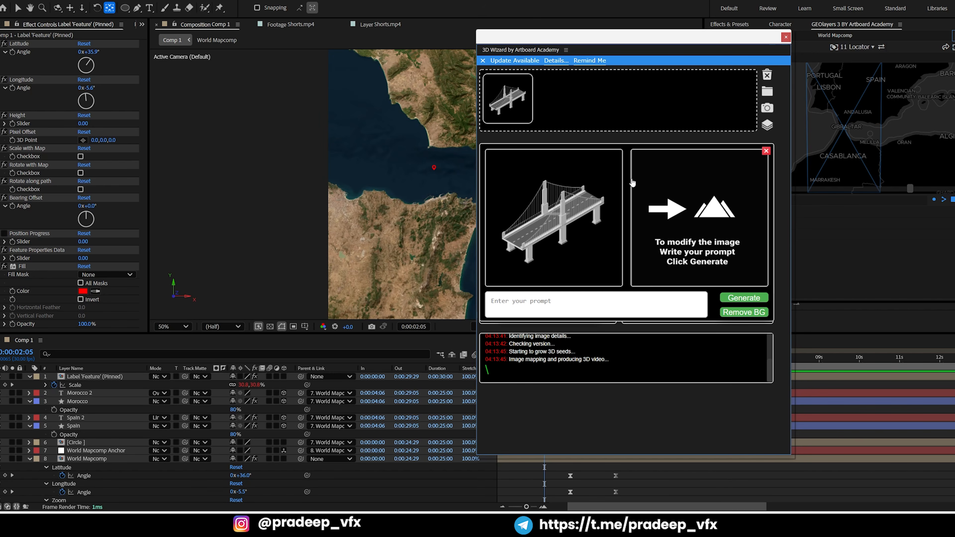
left_click(767, 151)
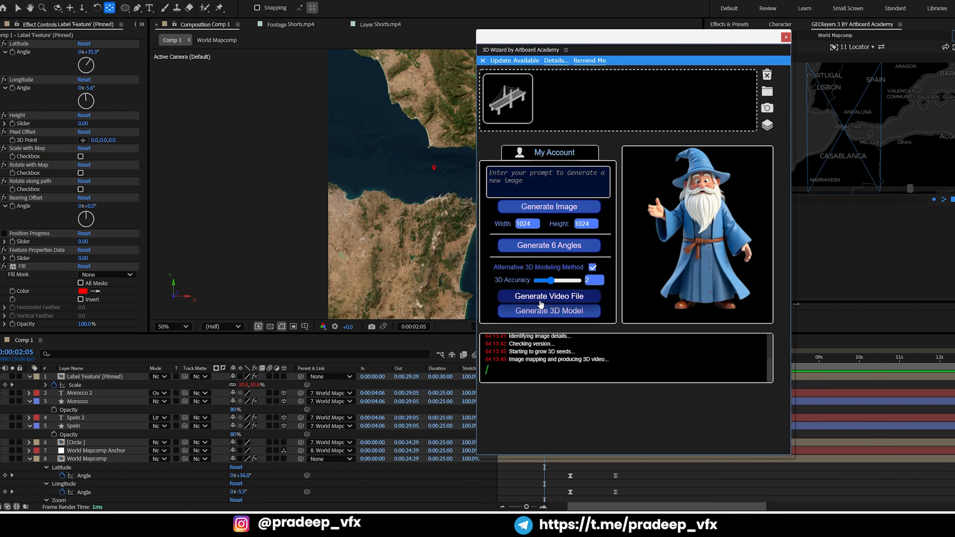
left_click(543, 311)
left_click(542, 298)
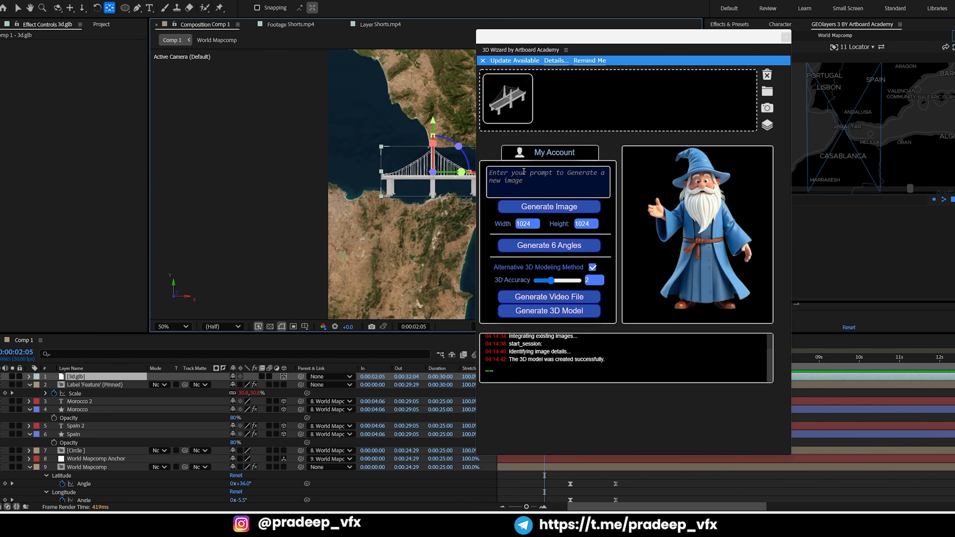
left_click(786, 37)
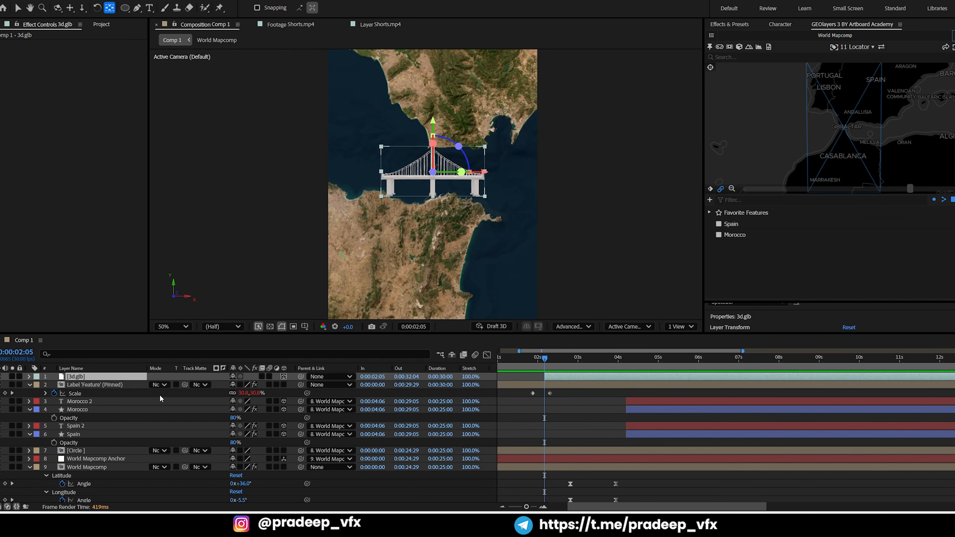
Set the 3d.glb bridge's X Rotation to 43° and Y Rotation to -64°, and scale it to 46%
left_click(80, 379)
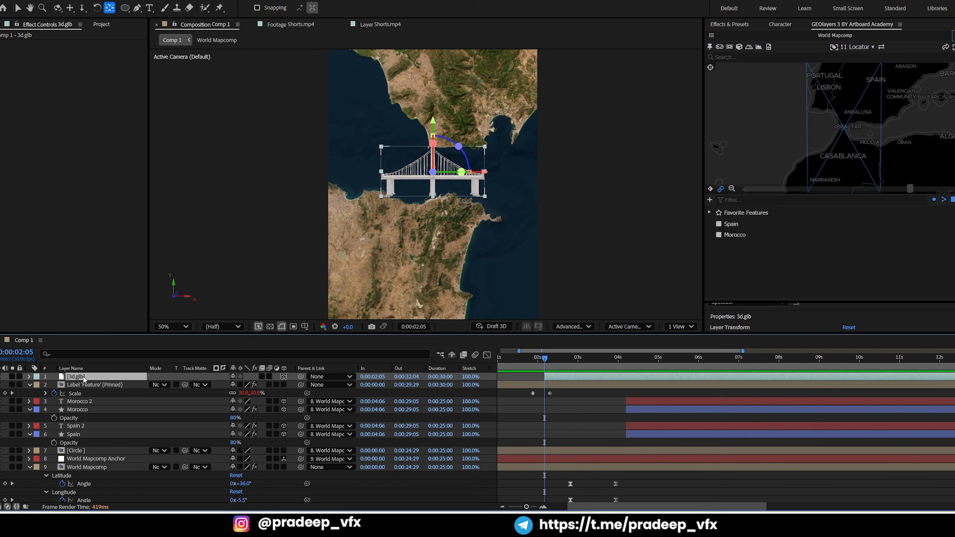
key("r")
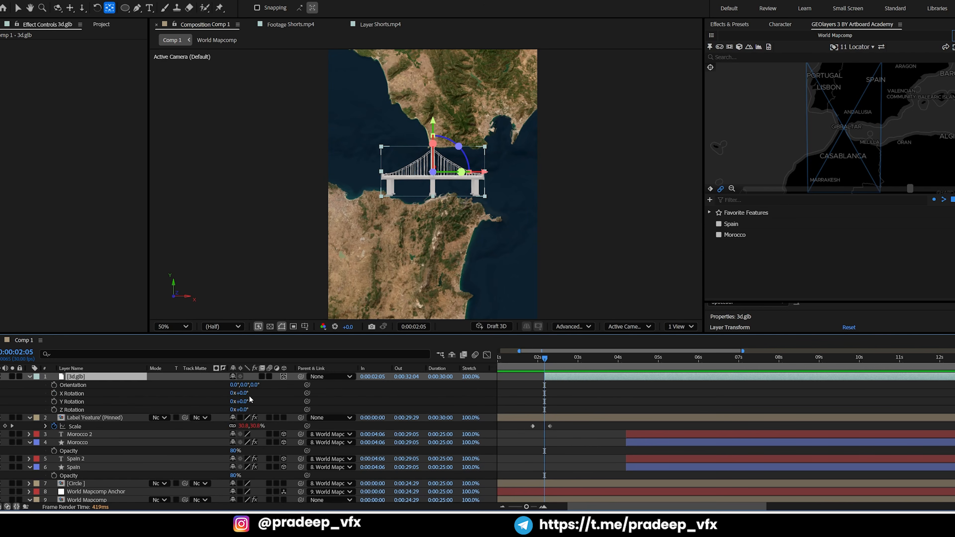
mouse_move(243, 396)
left_mouse_down()
mouse_move(263, 394)
mouse_move(230, 423)
mouse_move(247, 416)
mouse_move(241, 402)
mouse_move(247, 408)
mouse_move(235, 391)
mouse_move(226, 397)
left_mouse_up()
key("s")
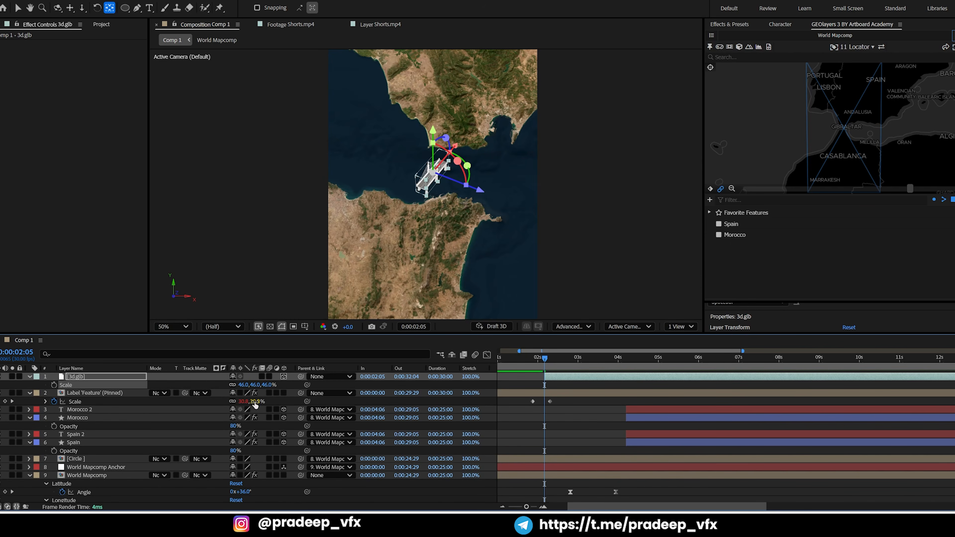
key("r")
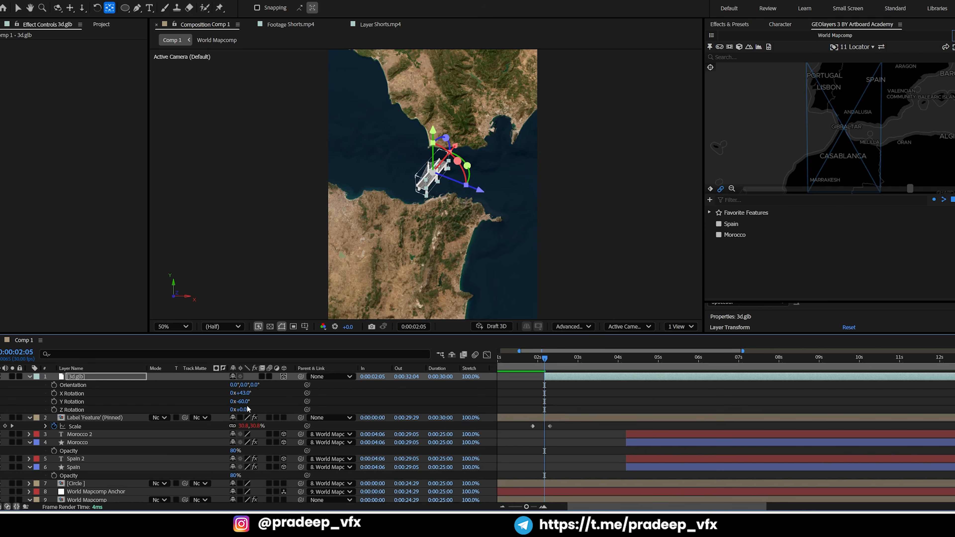
left_click_drag(245, 402, 250, 401)
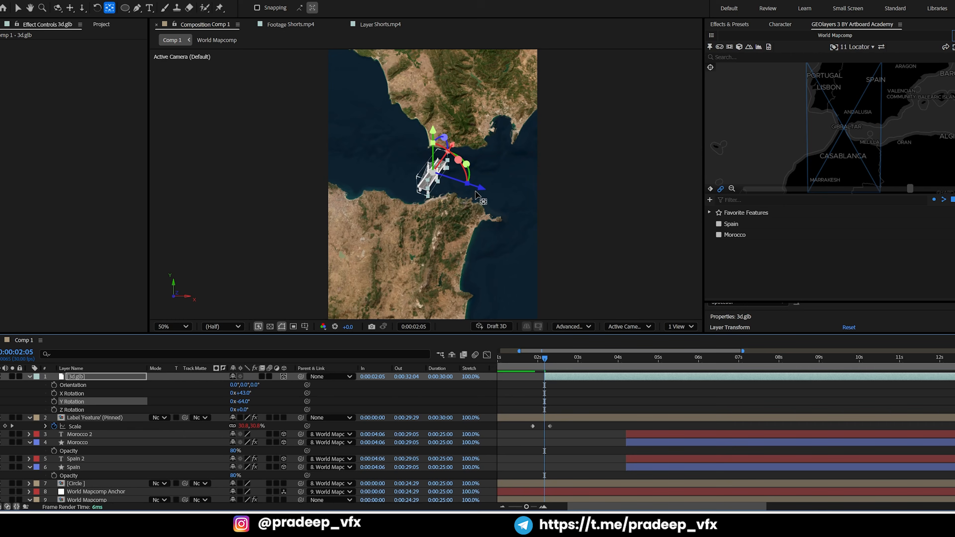
Move the bridge model down across the strait toward the Moroccan coast
key("v")
left_click_drag(481, 187, 468, 195)
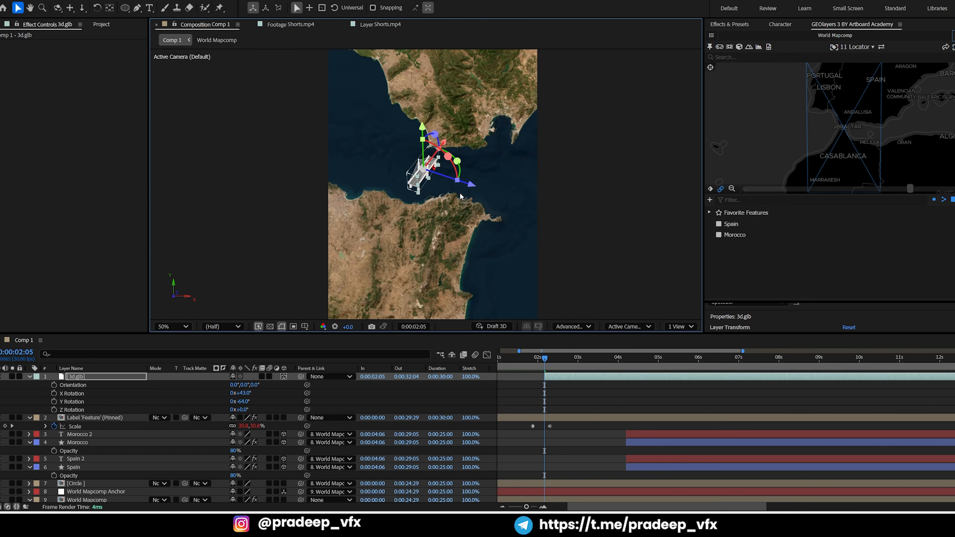
left_click_drag(441, 139, 424, 157)
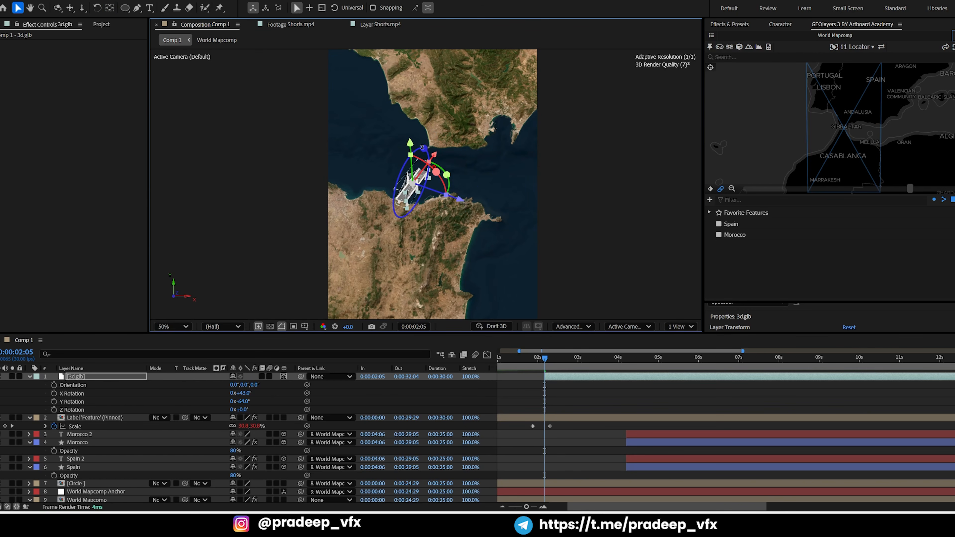
Play the Shorts.mp4 reference around 0:01:41 to examine how the bridge spans the strait
left_click(380, 25)
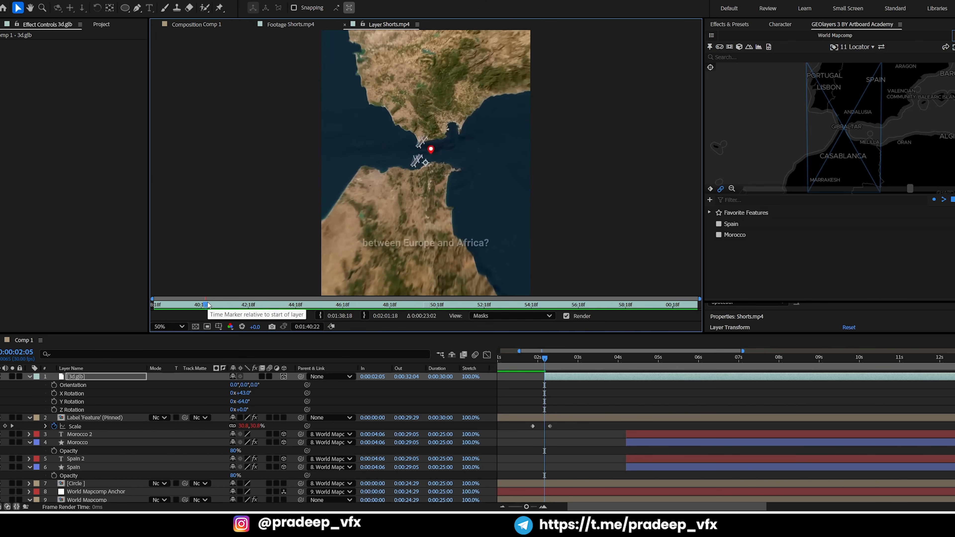
left_click_drag(216, 307, 218, 307)
key("space")
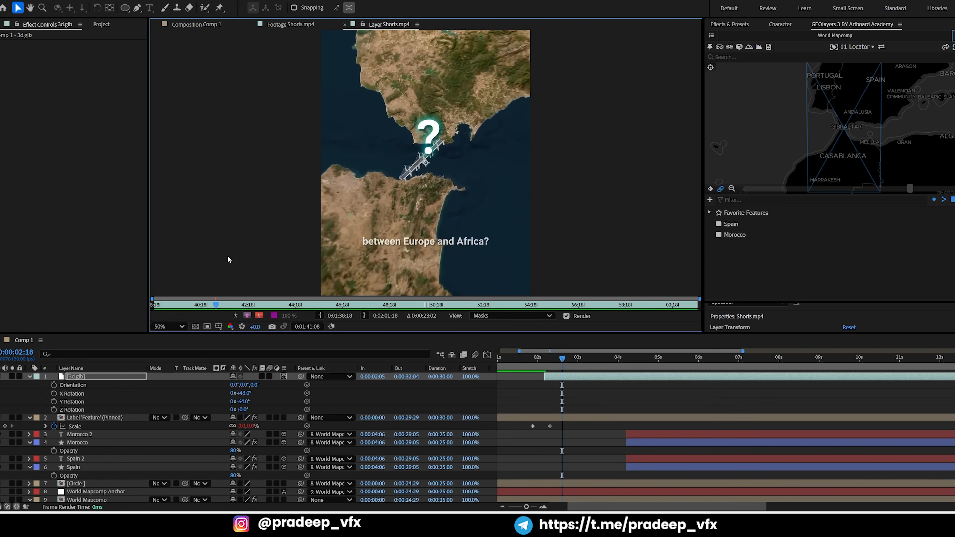
Scale the bridge model down to 33.8% in Comp 1 and place its lower end on the Moroccan coast
left_click(211, 29)
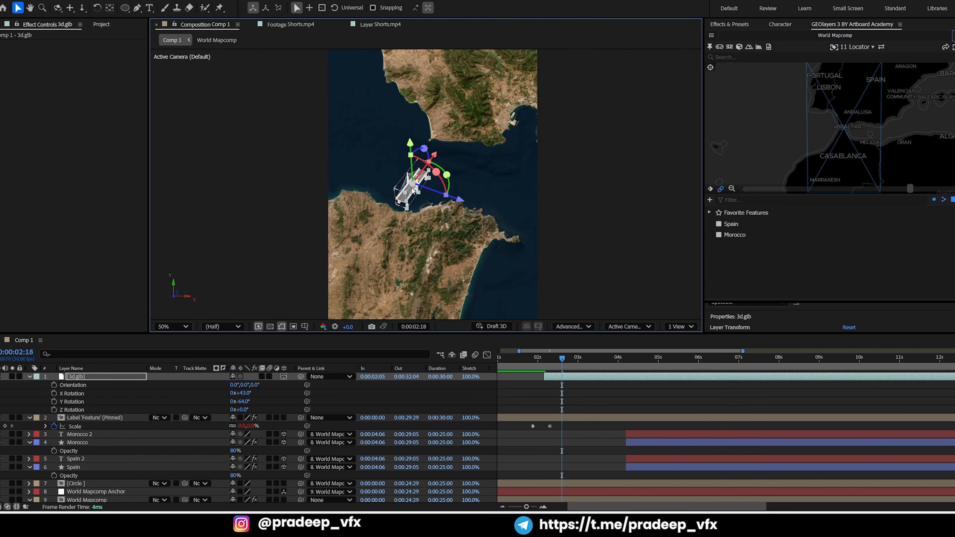
scroll(410, 201, "up", 2)
key("s")
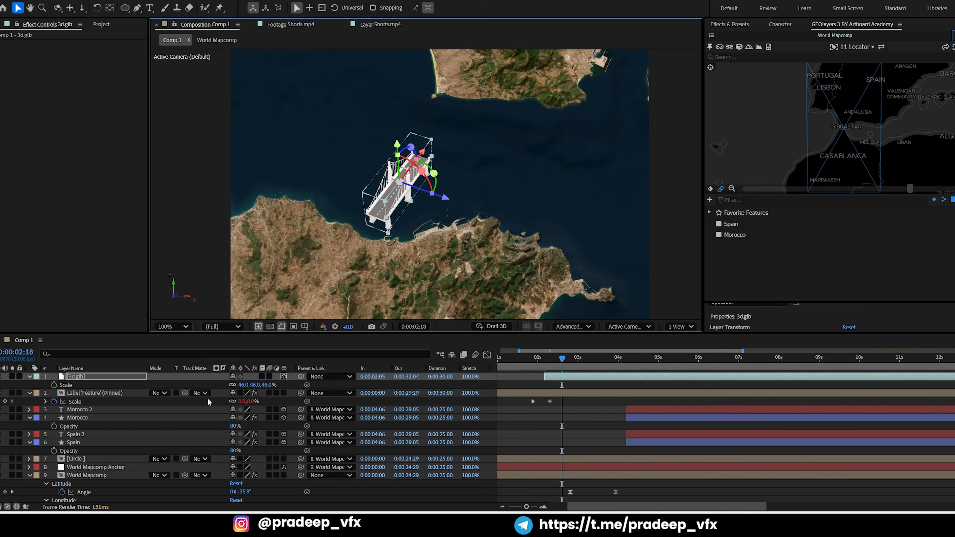
left_click_drag(242, 388, 196, 382)
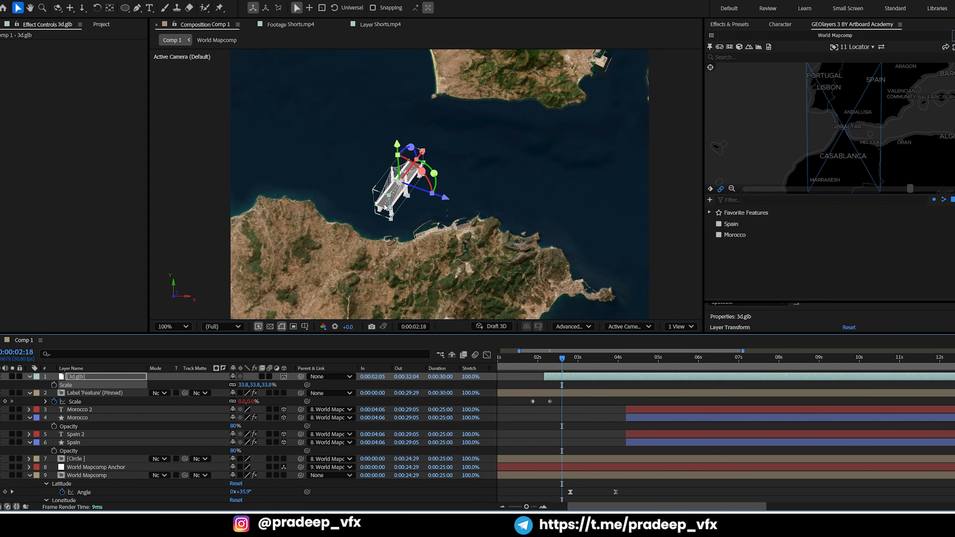
left_click_drag(384, 206, 365, 229)
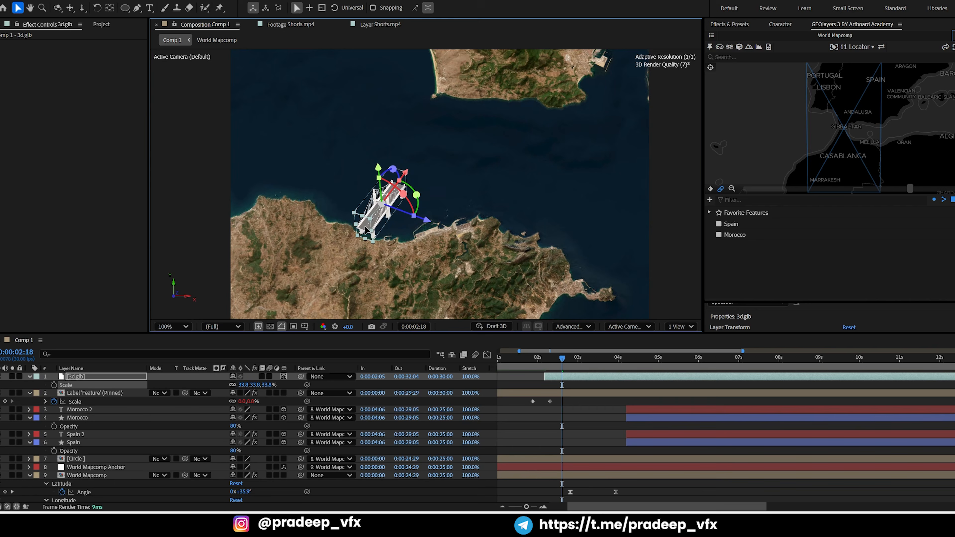
key("ctrl+d")
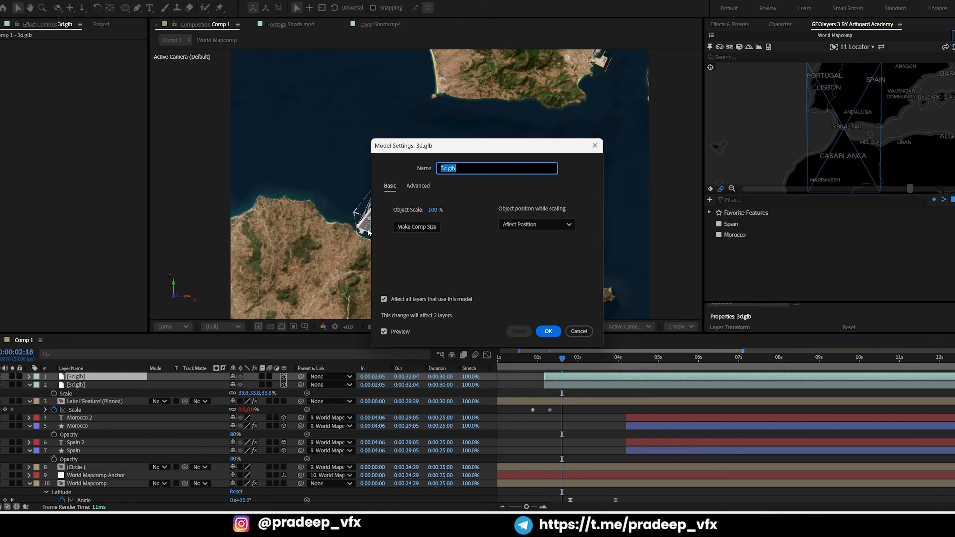
left_click(546, 333)
scroll(407, 213, "up", 1)
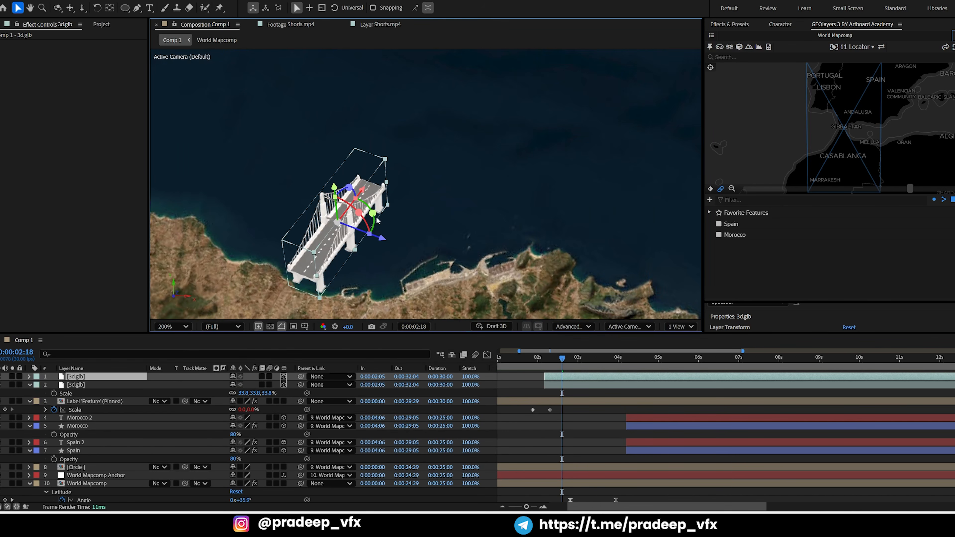
left_click_drag(407, 213, 429, 272)
scroll(455, 243, "down", 1)
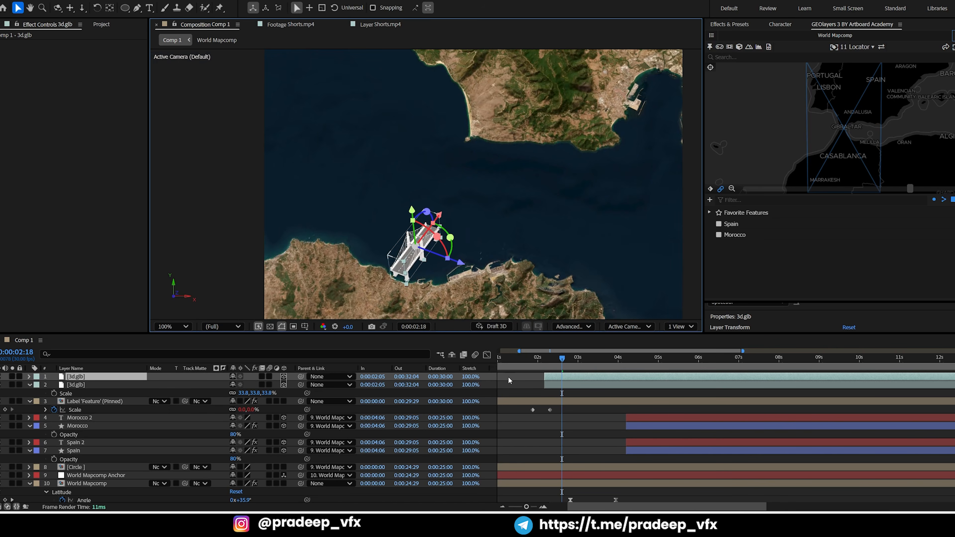
key("Delete")
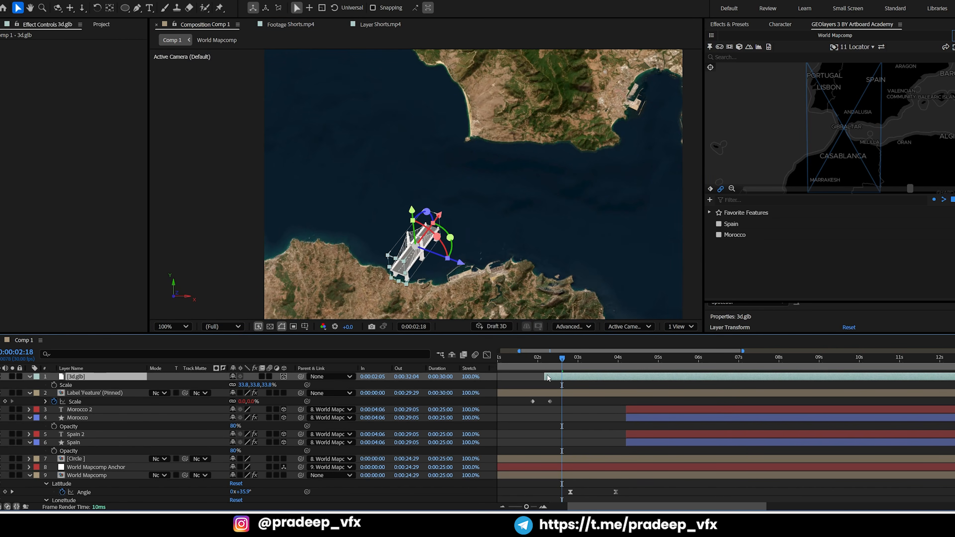
Set the bridge's Y Rotation to -60° and move the model along the Moroccan coast onto the harbour
key("r")
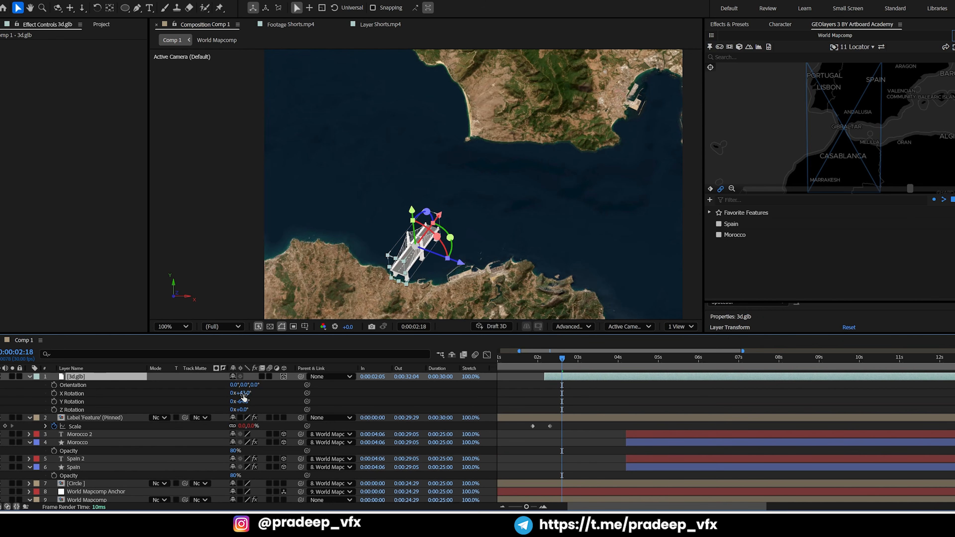
mouse_move(244, 393)
left_mouse_down()
mouse_move(257, 400)
mouse_move(237, 394)
left_mouse_up()
key("ctrl+z")
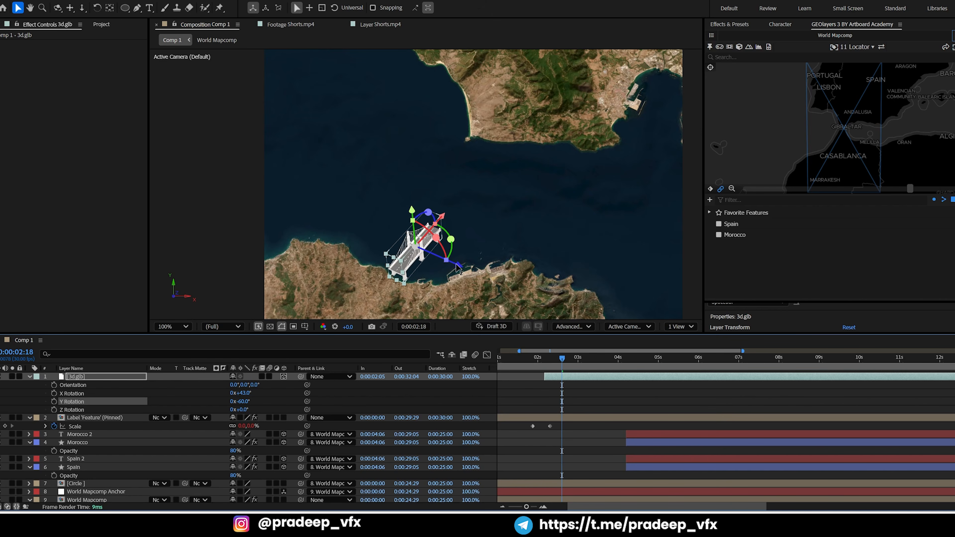
left_click_drag(457, 268, 521, 288)
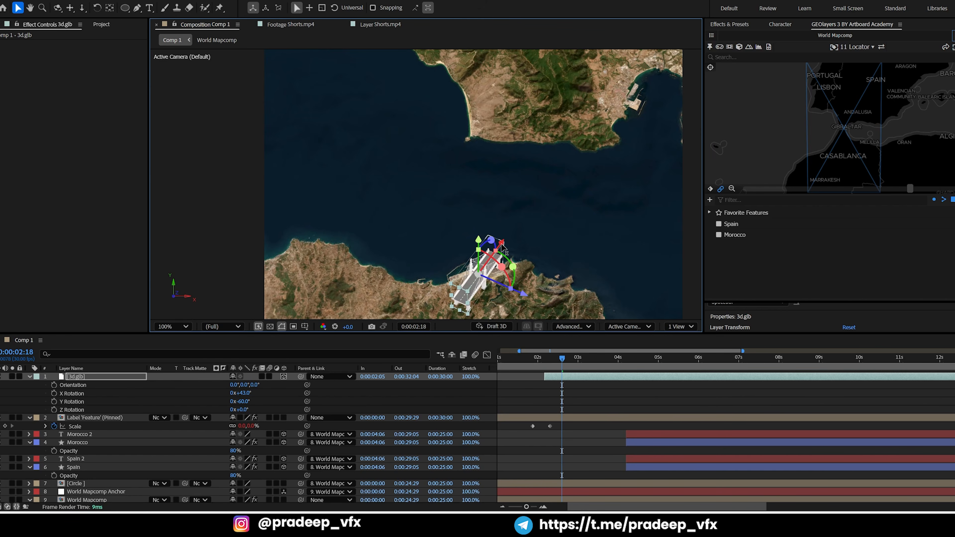
left_click_drag(503, 247, 497, 174)
key("space")
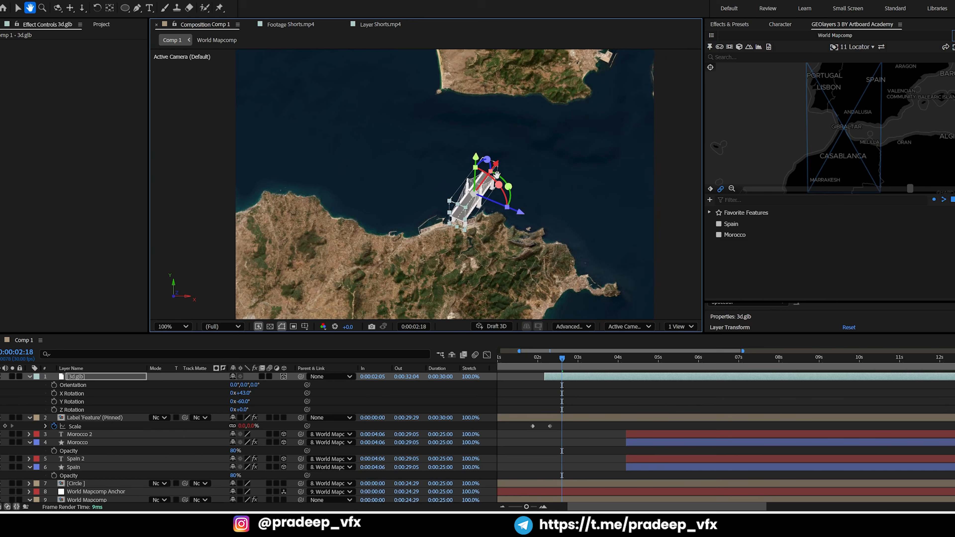
left_click_drag(522, 214, 518, 213)
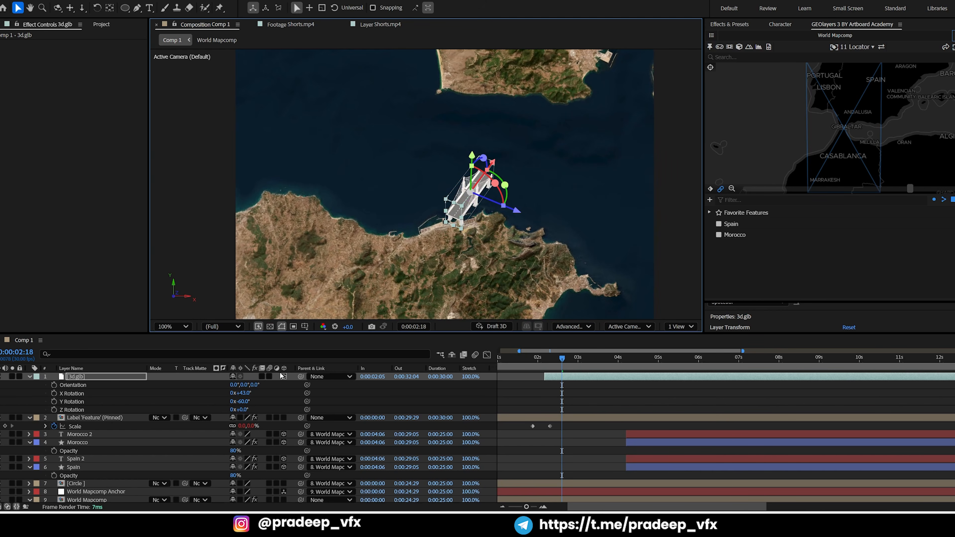
Shift the bridge slightly back over the harbour and set its Y Rotation to -61°
left_click_drag(245, 395, 248, 401)
key("ctrl+z")
left_click_drag(520, 214, 512, 209)
left_click_drag(241, 402, 243, 402)
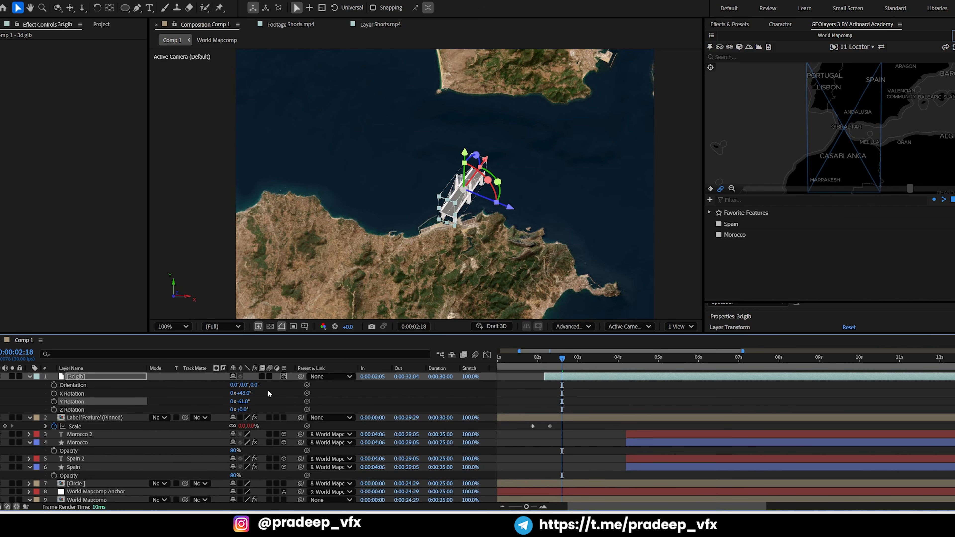
Scale the bridge to 26.7% and seat its lower end at the harbour, checking its proportions against the Shorts.mp4 reference
key("s")
left_click_drag(239, 379, 210, 398)
left_click_drag(464, 200, 458, 210)
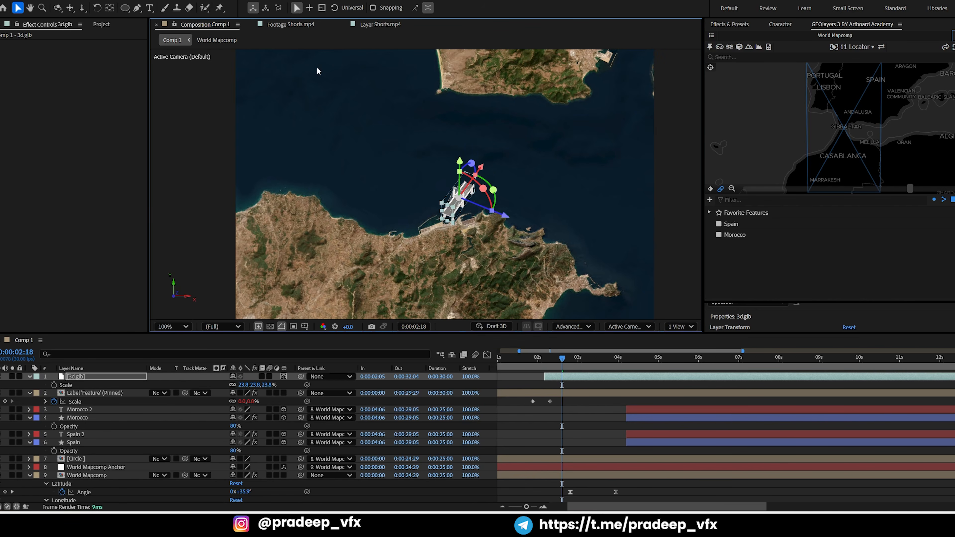
left_click(366, 29)
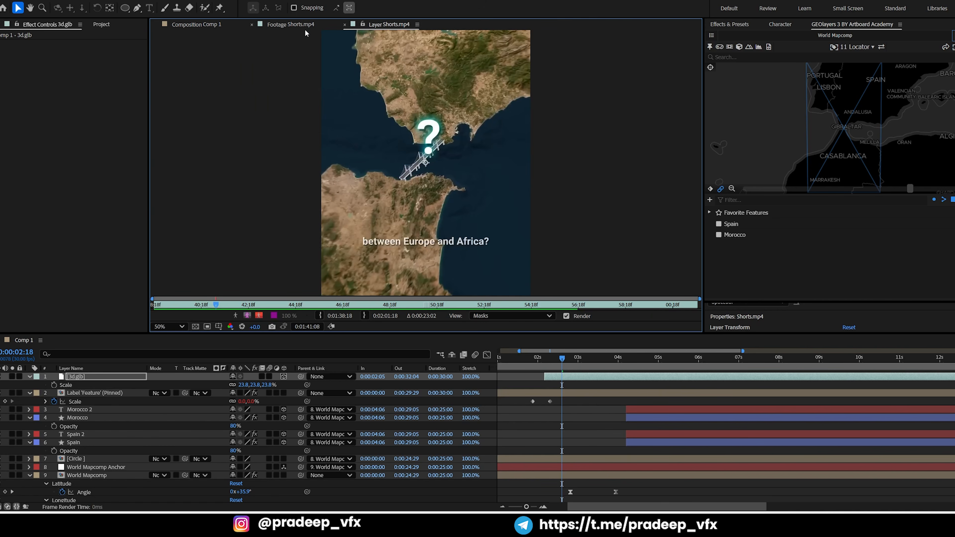
left_click(214, 27)
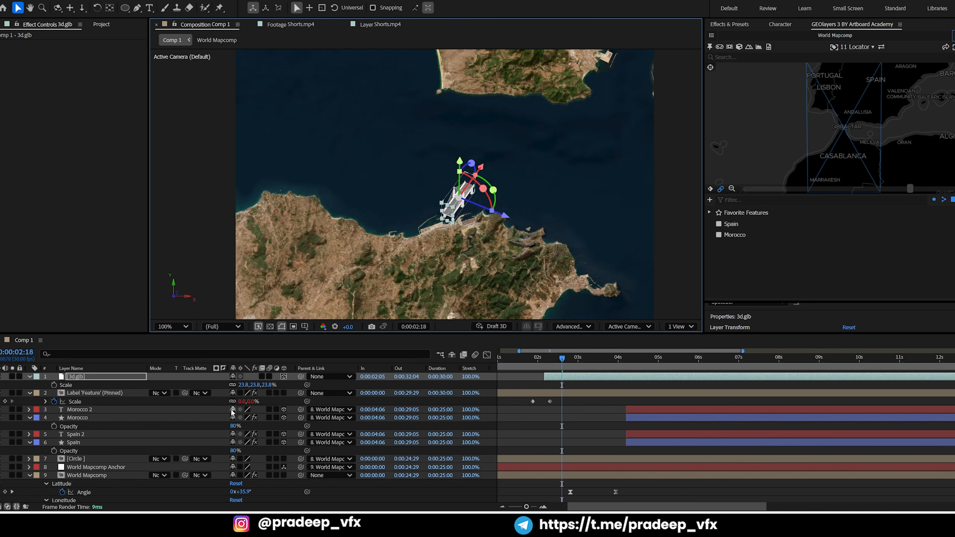
left_click_drag(242, 384, 289, 346)
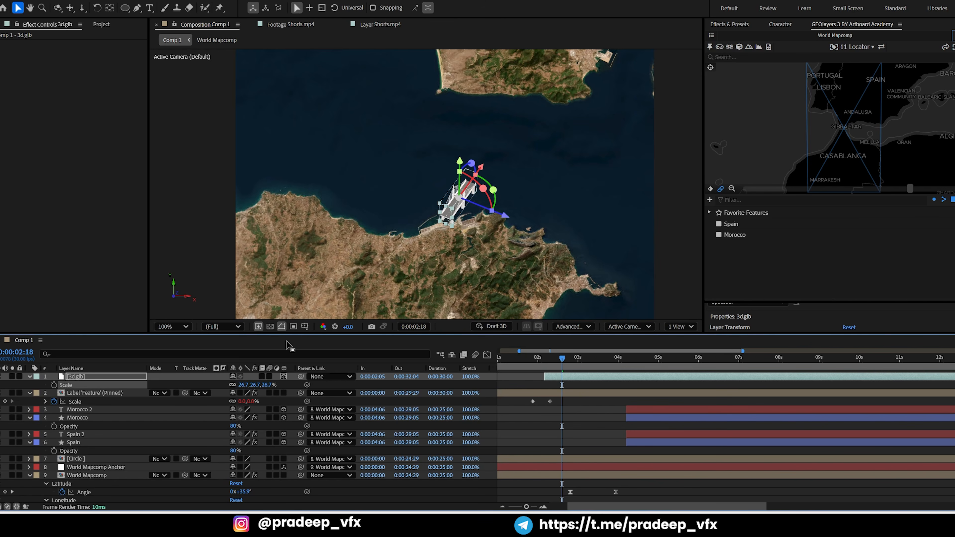
Duplicate the 3d.glb bridge layer and slide the copy along its road axis to extend the first segment
key("ctrl+d")
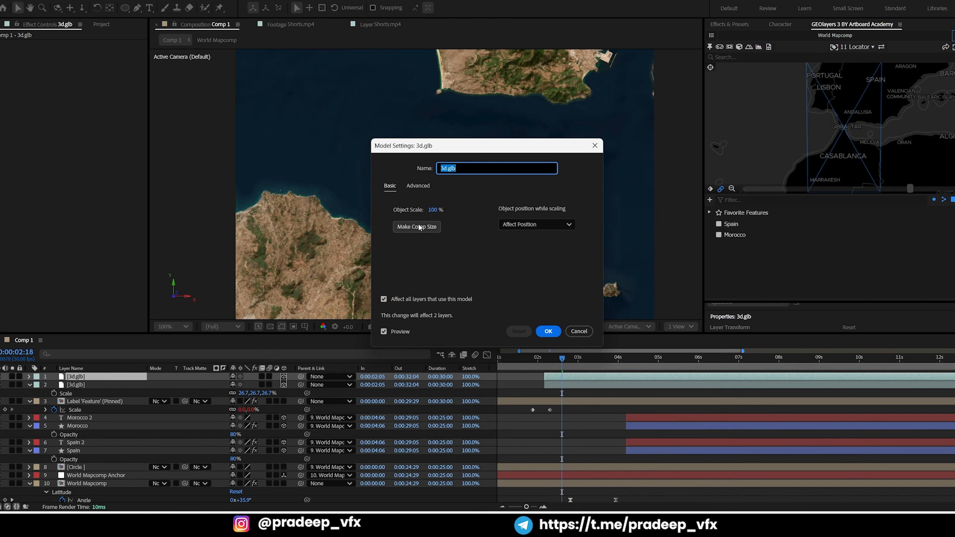
left_click(549, 331)
scroll(478, 212, "up", 2)
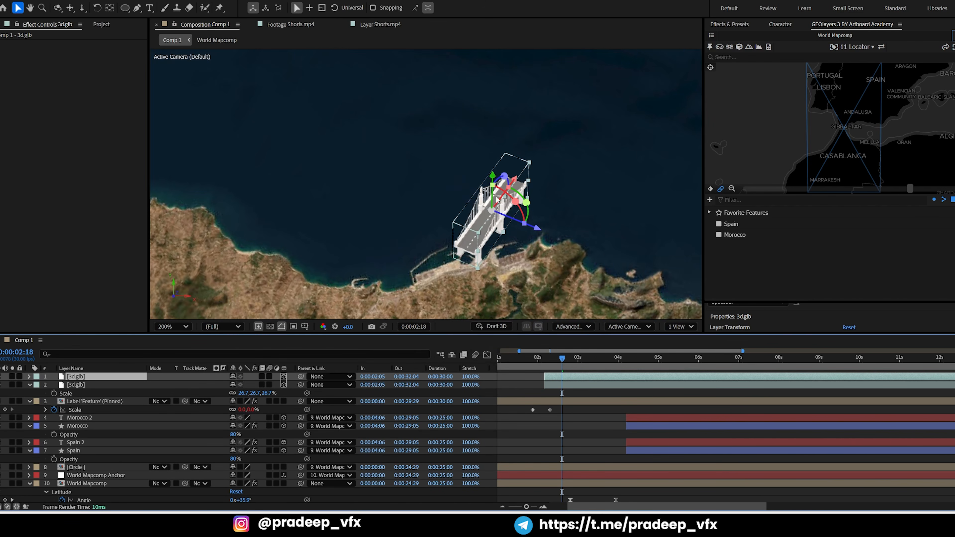
left_click_drag(497, 199, 565, 113)
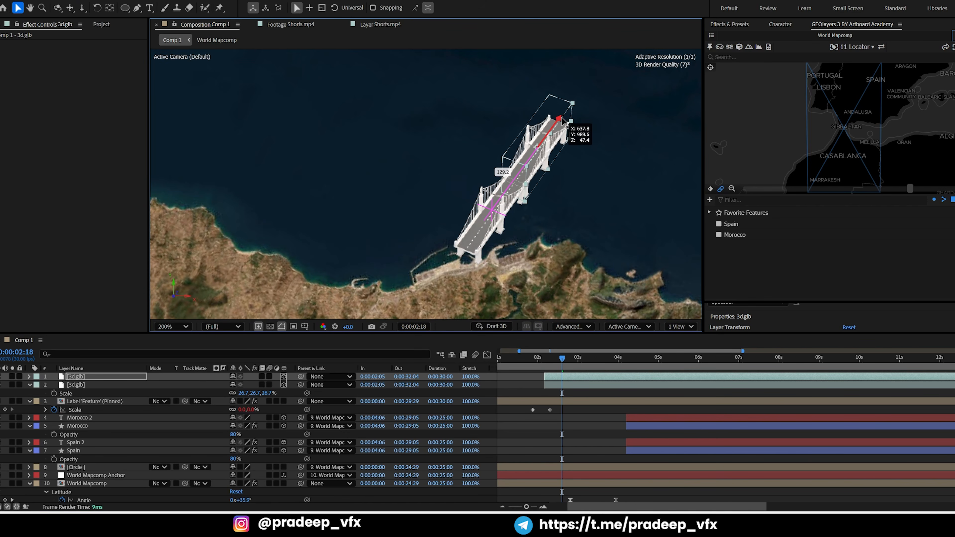
left_click_drag(564, 118, 564, 118)
Duplicate the second bridge segment and slide the new copy toward the Spanish coast
left_click_drag(552, 202, 489, 240)
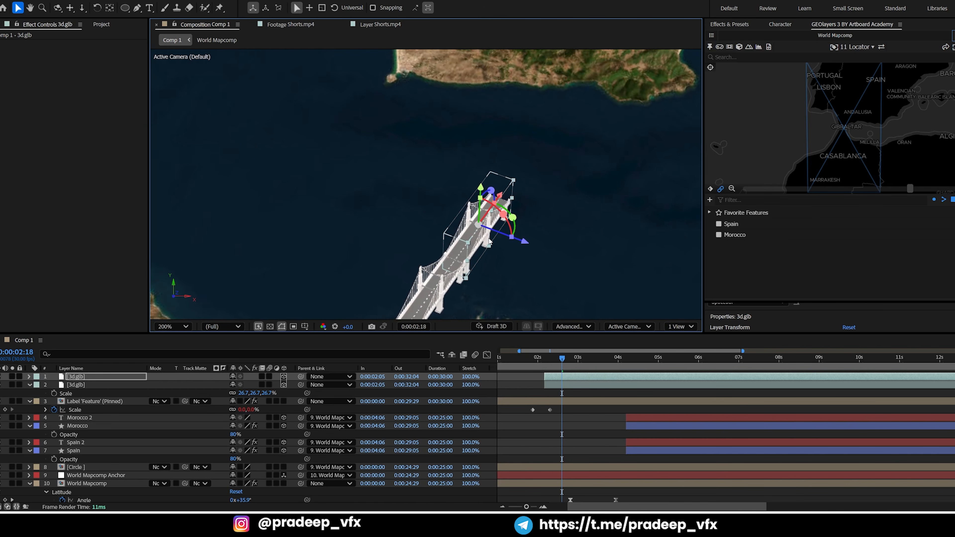
key("ctrl+d")
left_click(579, 332)
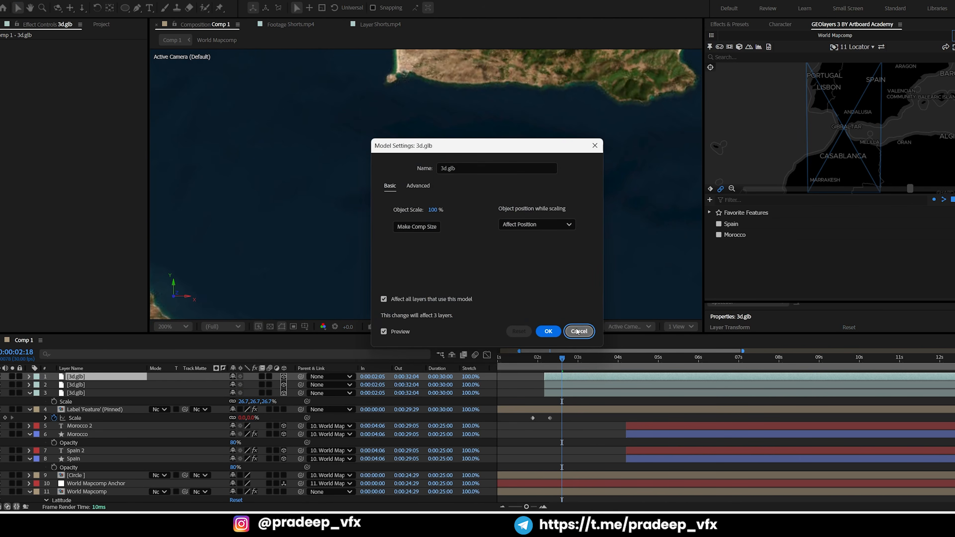
left_click_drag(504, 200, 563, 105)
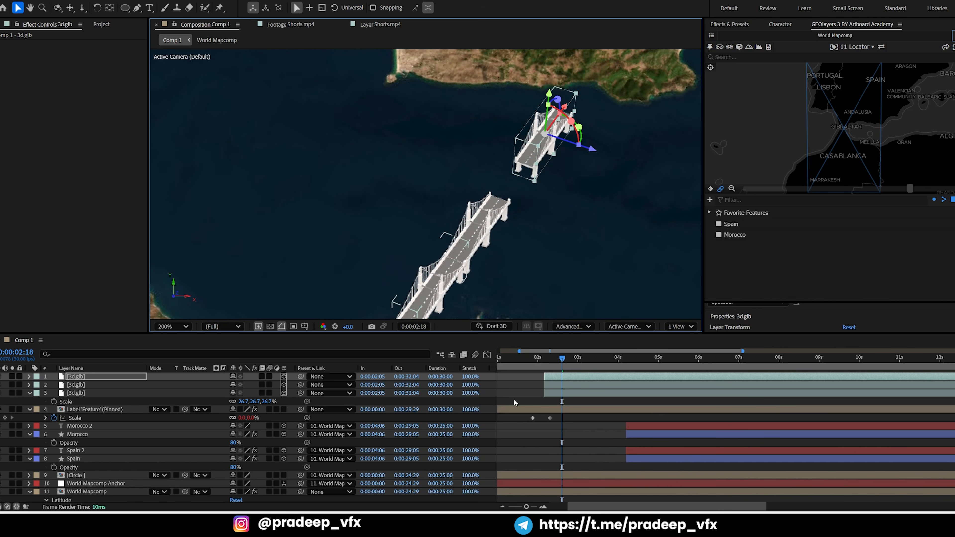
Scale all three bridge segments to 36.7% and nudge them up and to the right so they reach the Spanish coast
left_click(556, 393, "shift")
key("ctrl+shift+KP_Add")
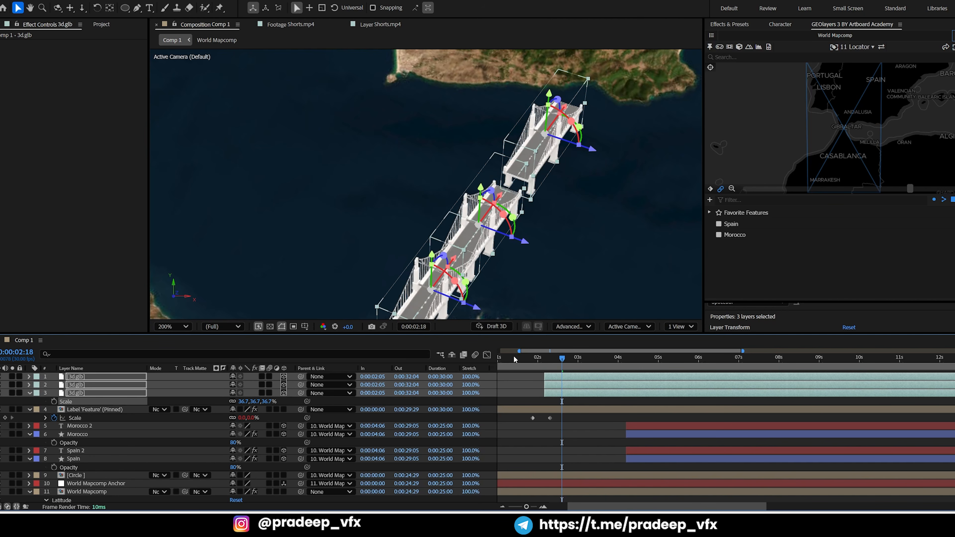
scroll(469, 180, "down", 1)
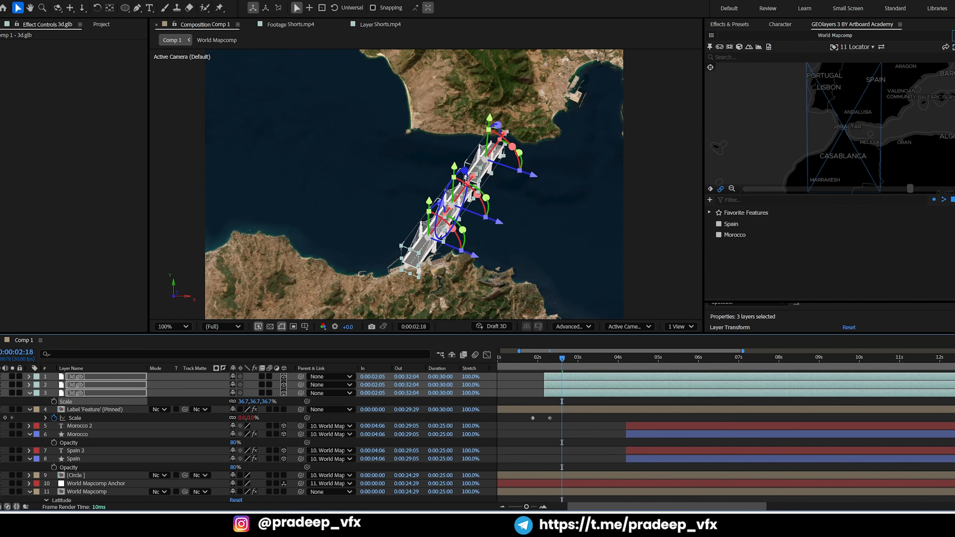
key("shift+Up")
key("shift+Right")
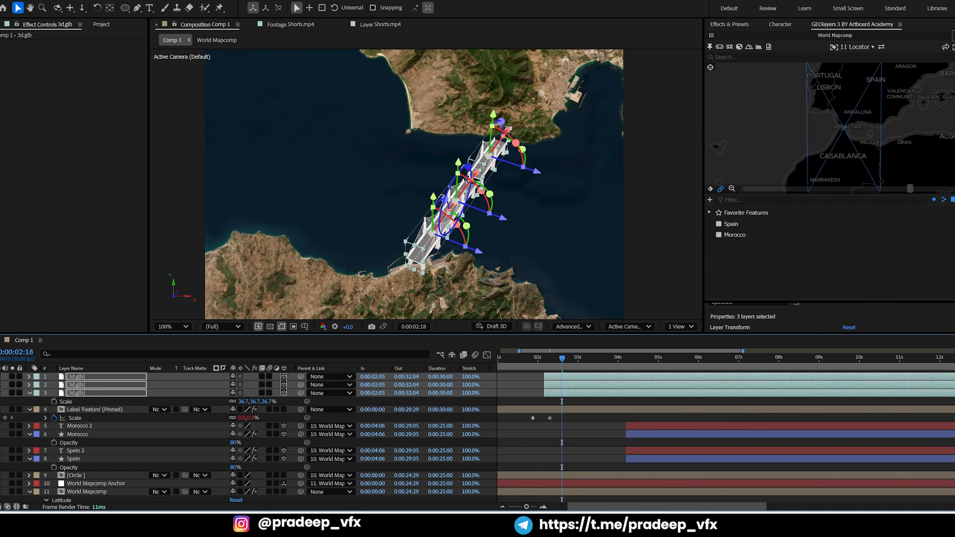
key("shift+Up")
key("shift+Right")
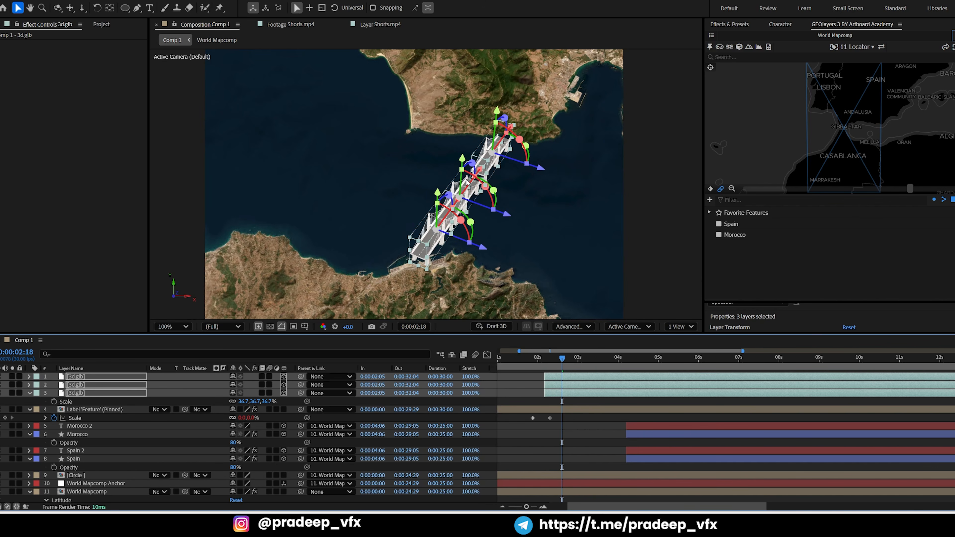
Slide the middle bridge segment along its road axis to close the gap to the upper segment
left_click(511, 386)
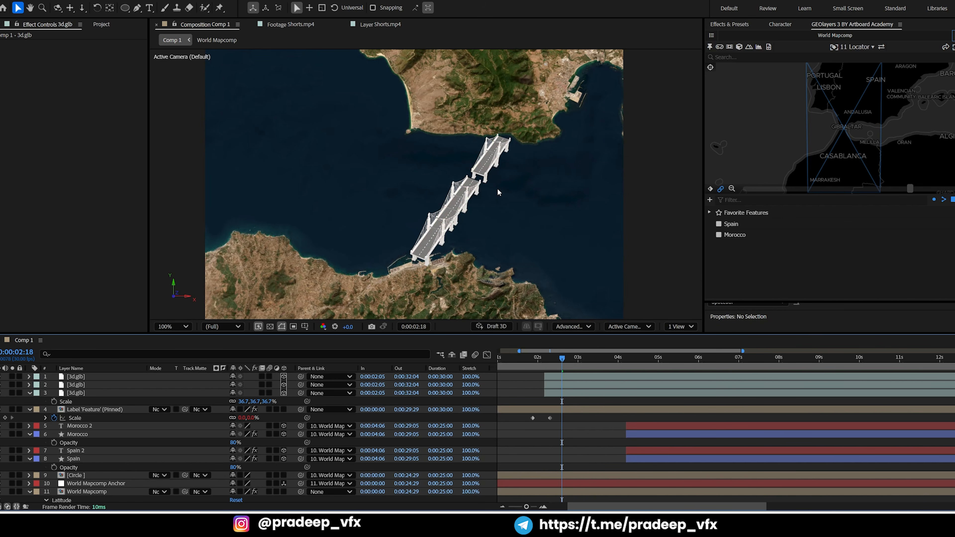
scroll(467, 193, "up", 4)
left_click_drag(656, 169, 574, 181)
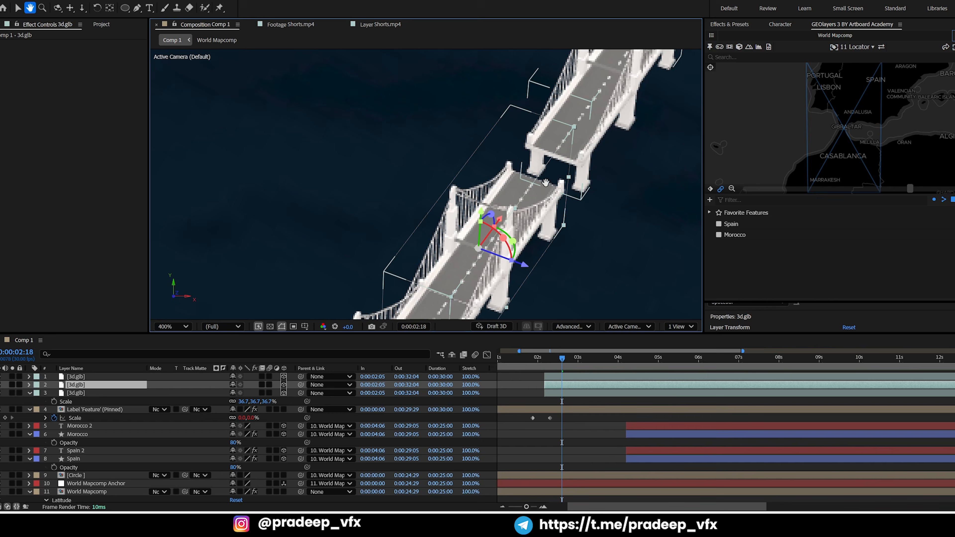
left_click_drag(498, 222, 521, 201)
scroll(520, 221, "down", 4)
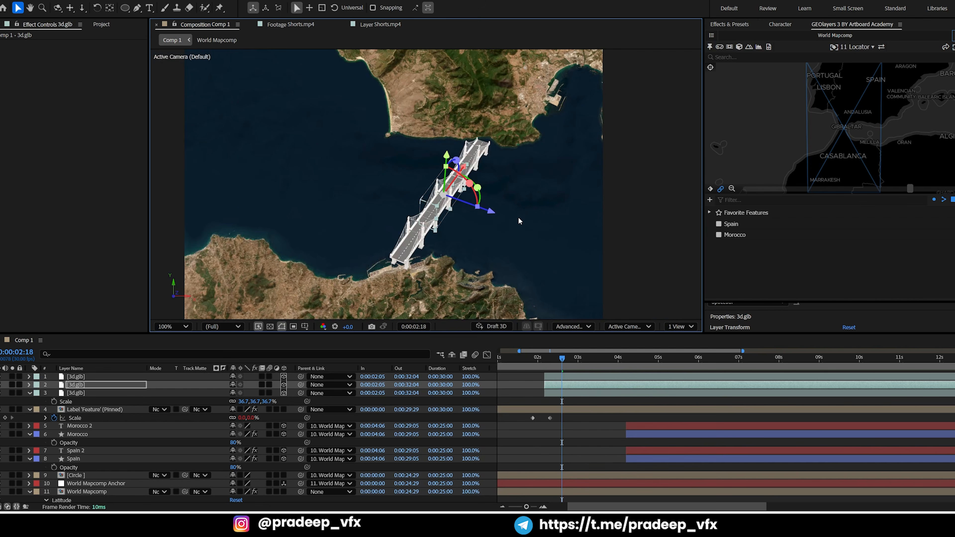
left_click(519, 408)
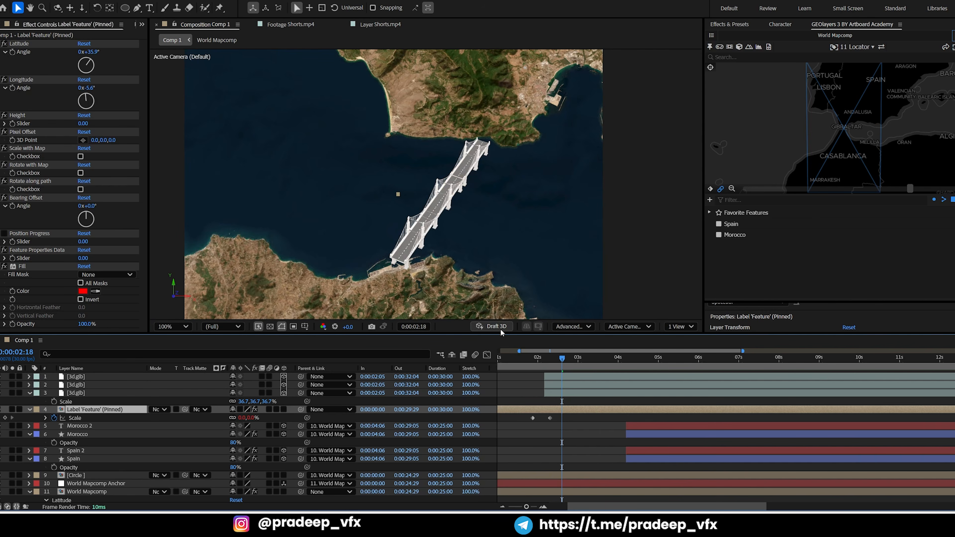
At 0:00:03:00, parent all three 3d.glb bridge layers to World Mapcomp Anchor
left_click(542, 362)
left_click_drag(542, 362, 579, 366)
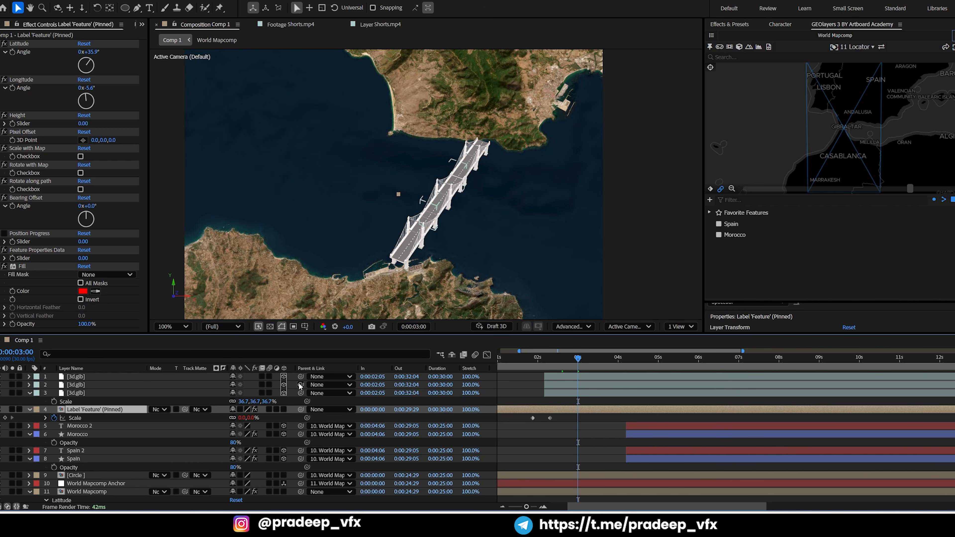
left_click(94, 393)
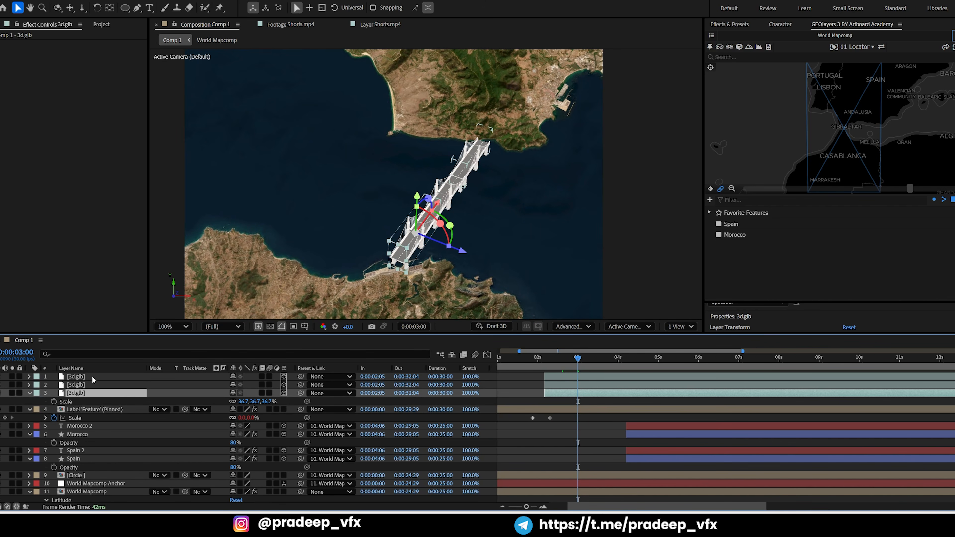
left_click(127, 377, "shift")
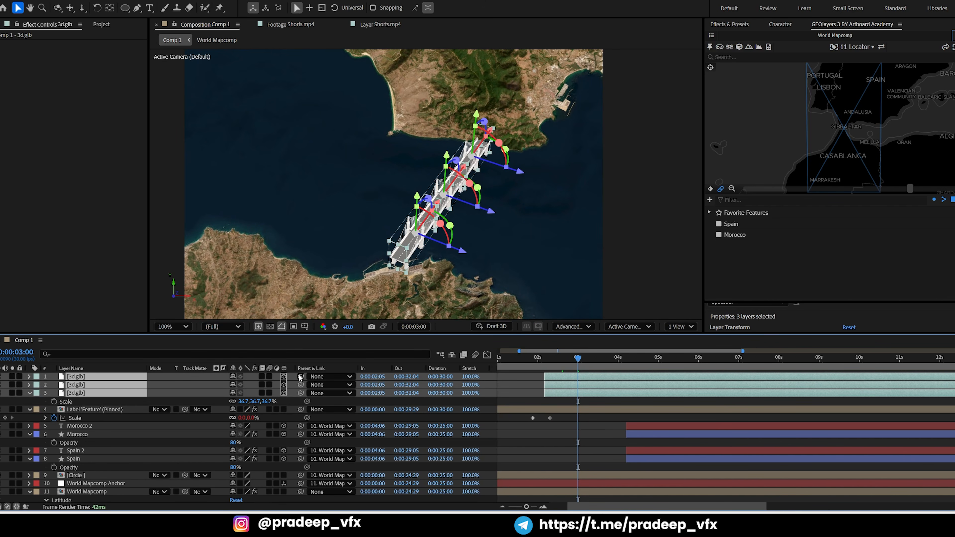
left_click_drag(300, 376, 111, 485)
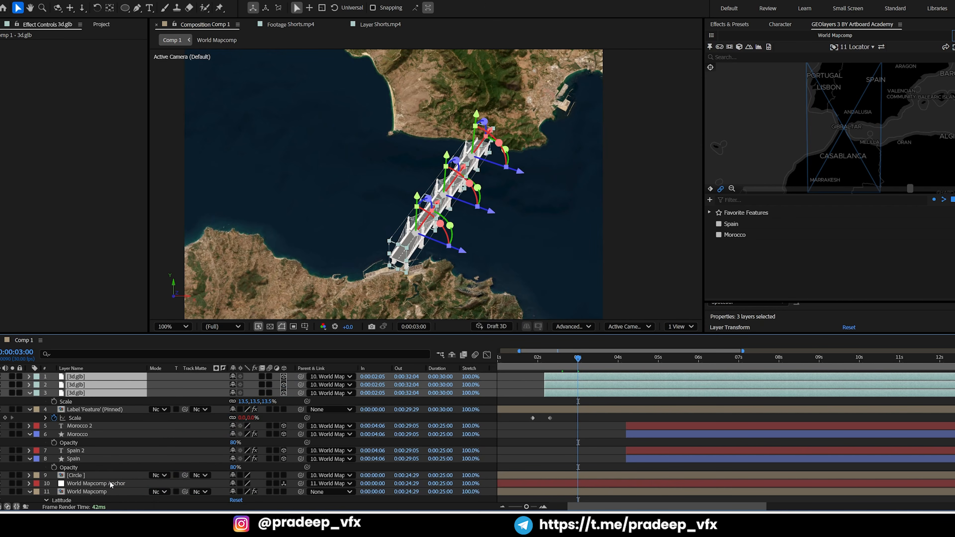
left_click(584, 416)
Check the bridge timing in the Shorts.mp4 reference at 0:01:41:08, and add Position keyframes to all three bridge layers at 0:00:02:18
mouse_move(556, 358)
left_mouse_down()
mouse_move(542, 364)
mouse_move(553, 366)
left_mouse_up()
left_click(381, 25)
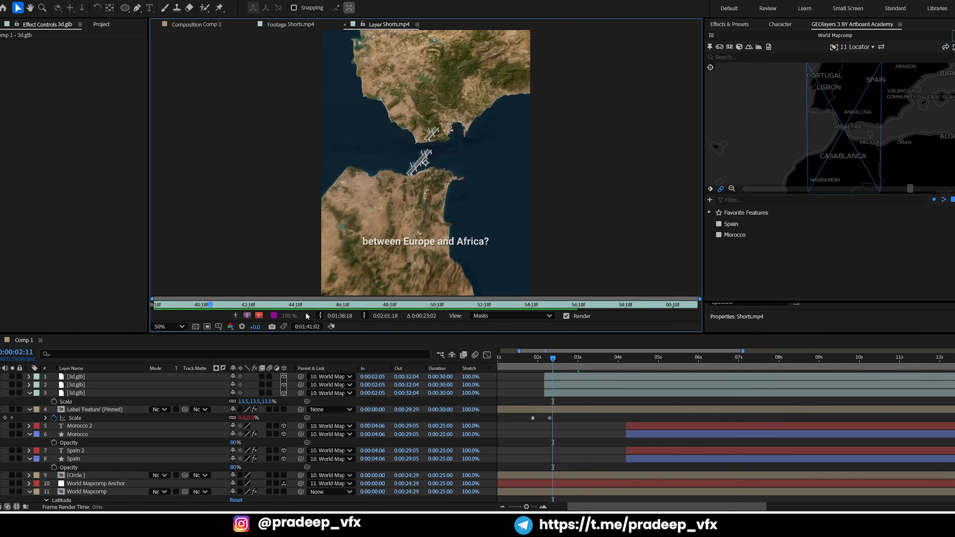
left_click_drag(210, 305, 216, 303)
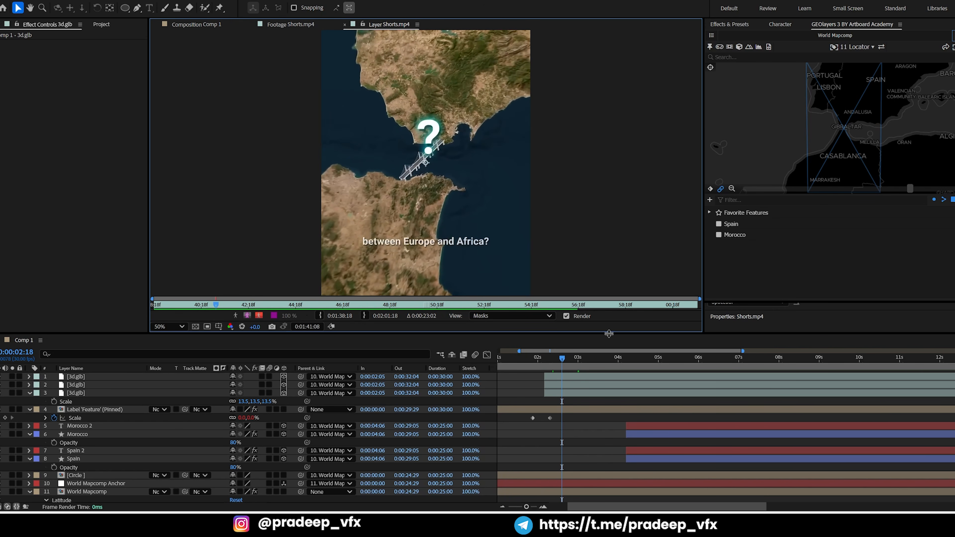
left_click(210, 25)
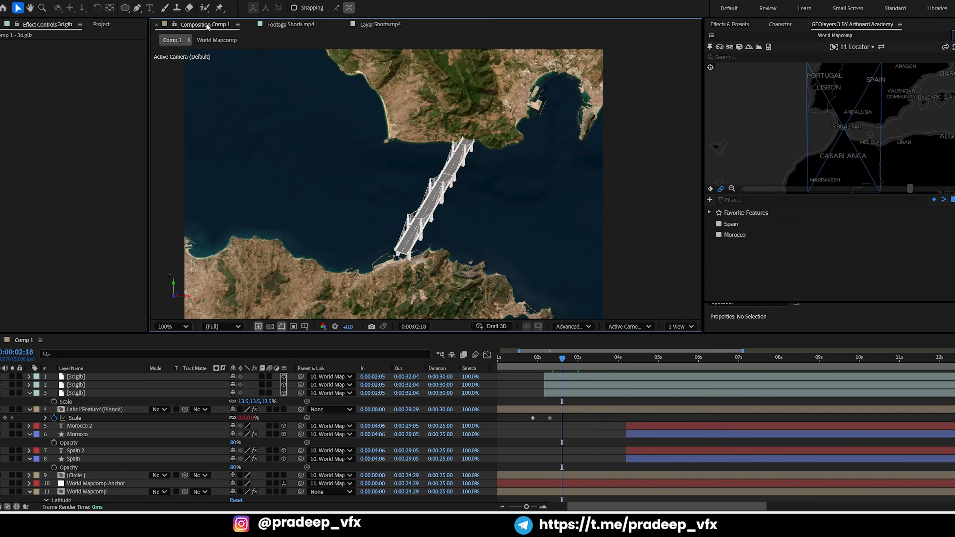
left_click(557, 376)
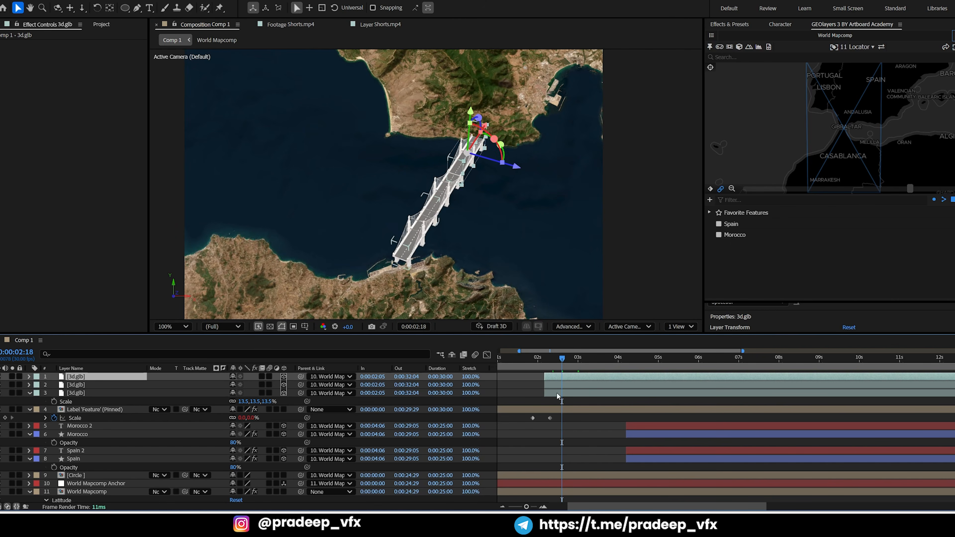
left_click(558, 395, "shift")
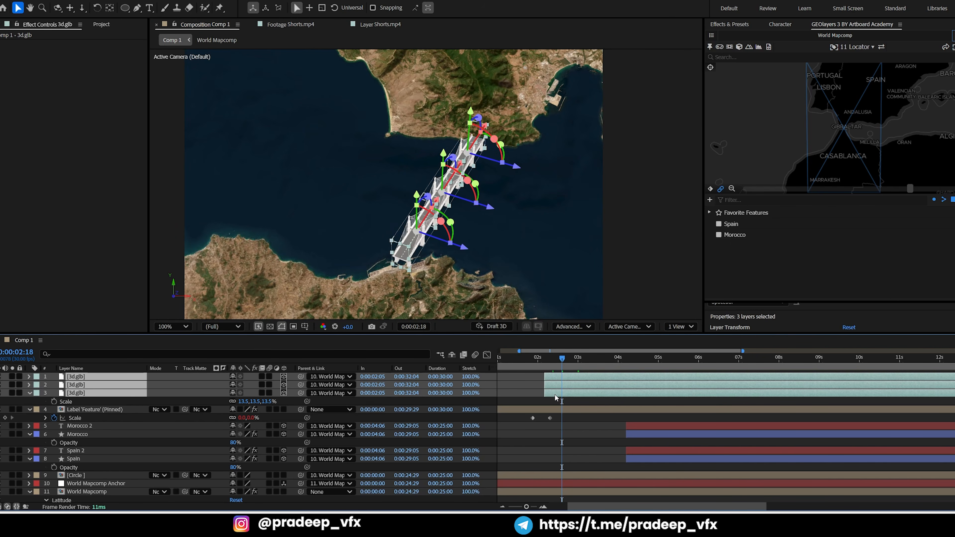
key("p")
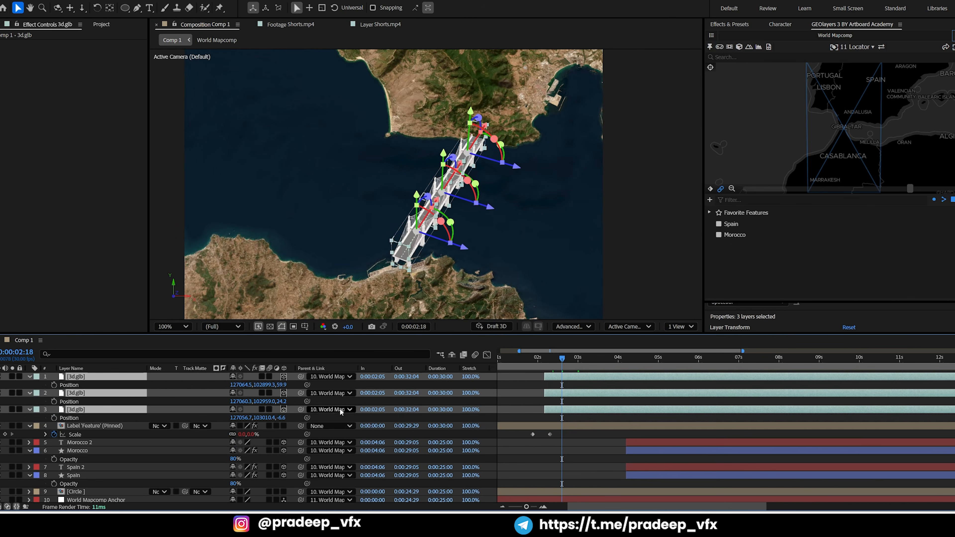
left_click(54, 385)
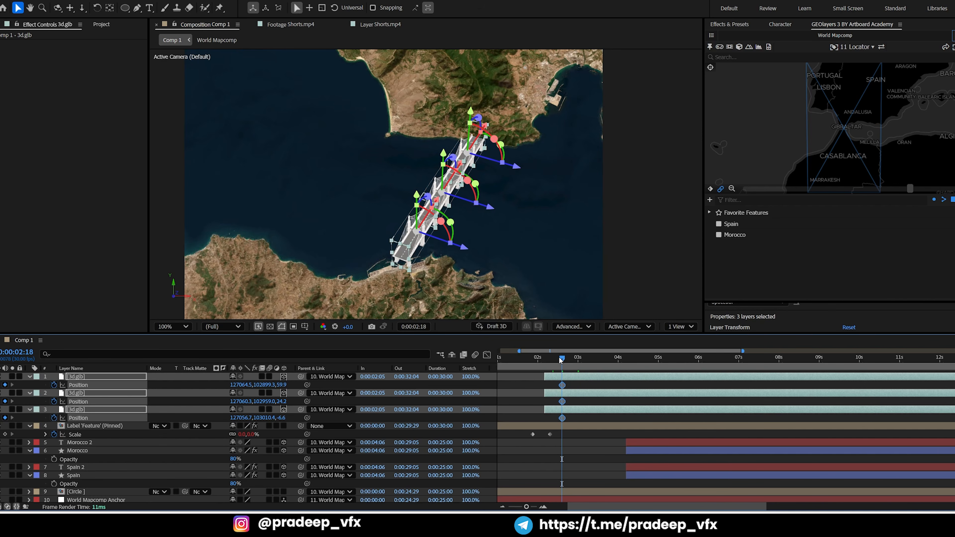
At 0:00:02:05, raise all three bridge segments together along their vertical axis as the starting Position keyframes, and preview the drop
key("i")
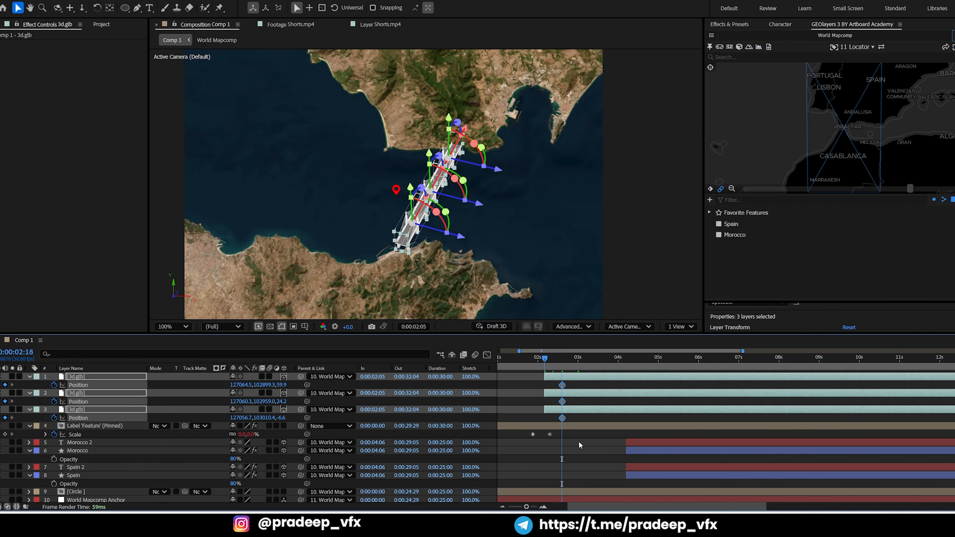
left_click(577, 455)
left_click(571, 408)
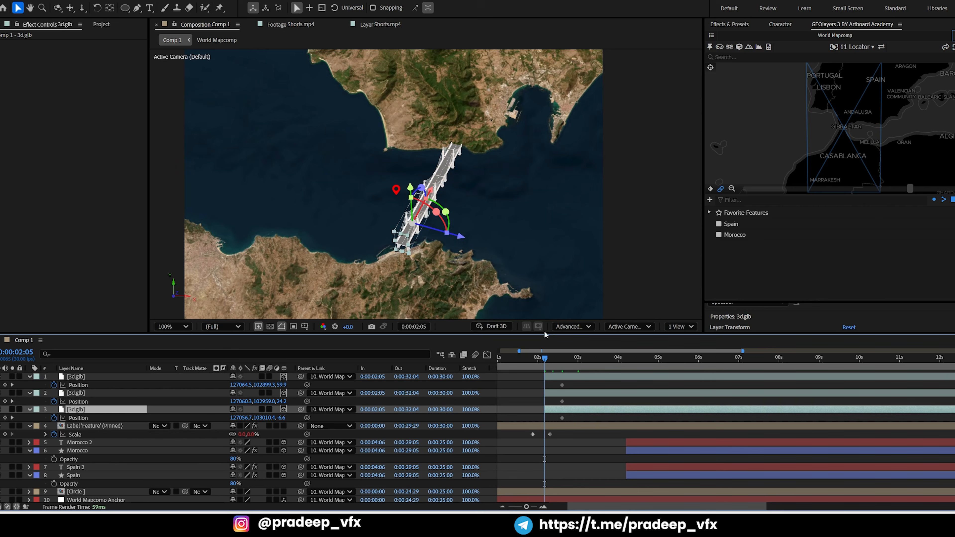
left_click(563, 378, "shift")
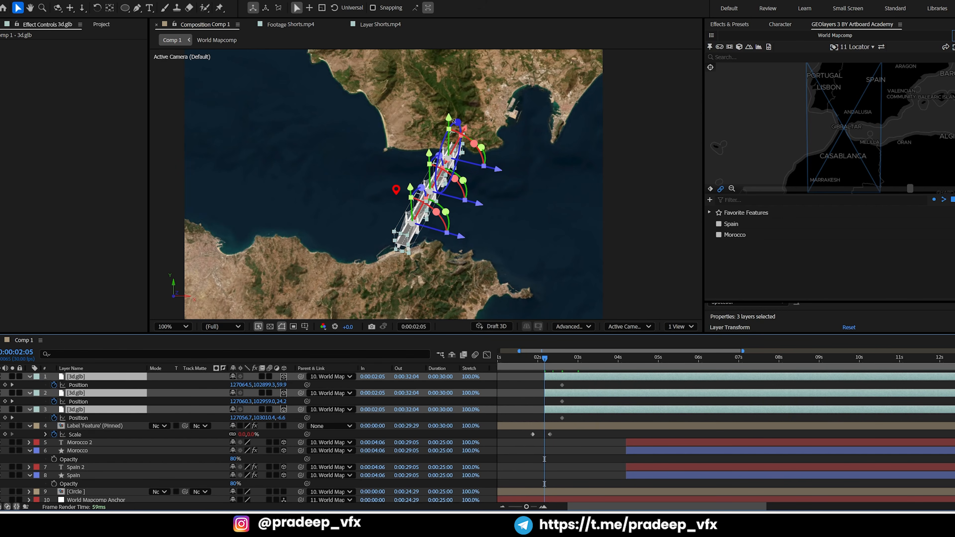
left_click_drag(449, 121, 446, 101)
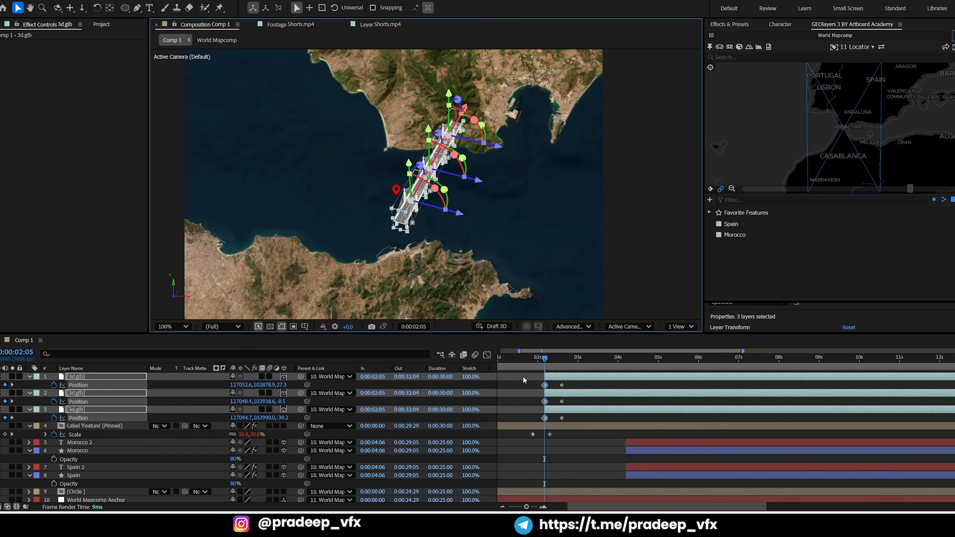
left_click(514, 384)
key("=")
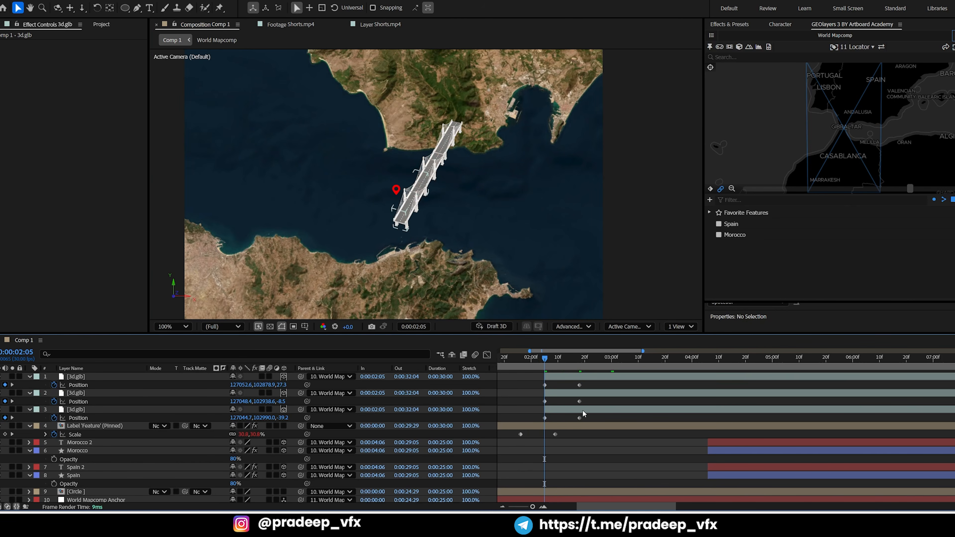
key("space")
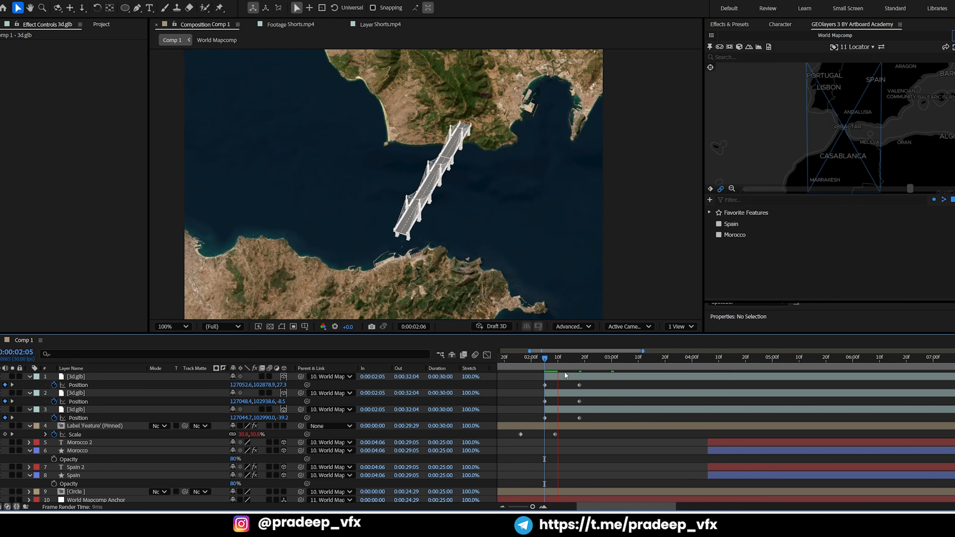
key("space")
Apply Easy Ease to all bridge Position keyframes and reshape their speed graph to peak early and decelerate gradually
left_click_drag(594, 383, 538, 419)
key("F9")
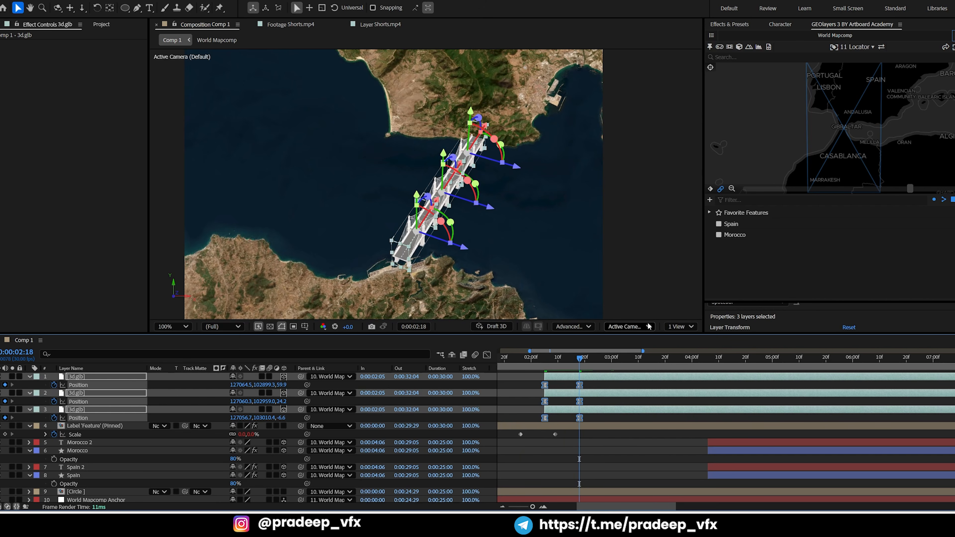
left_click(487, 355)
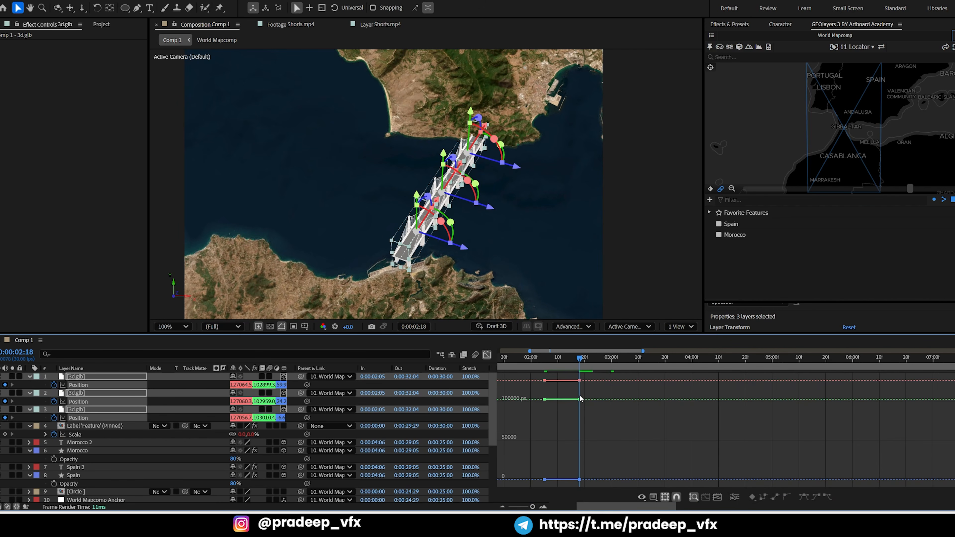
left_click(655, 496)
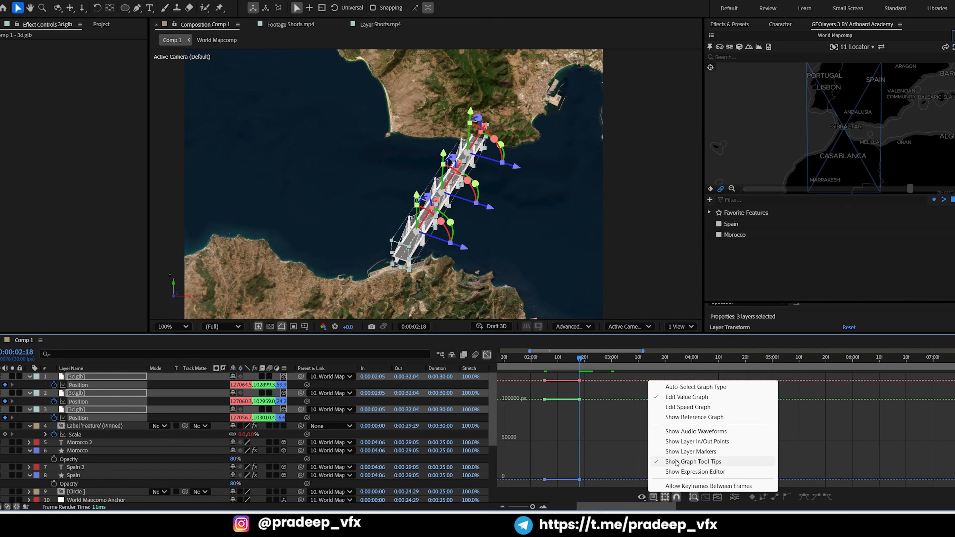
left_click(664, 408)
left_click_drag(612, 464, 551, 477)
key("=")
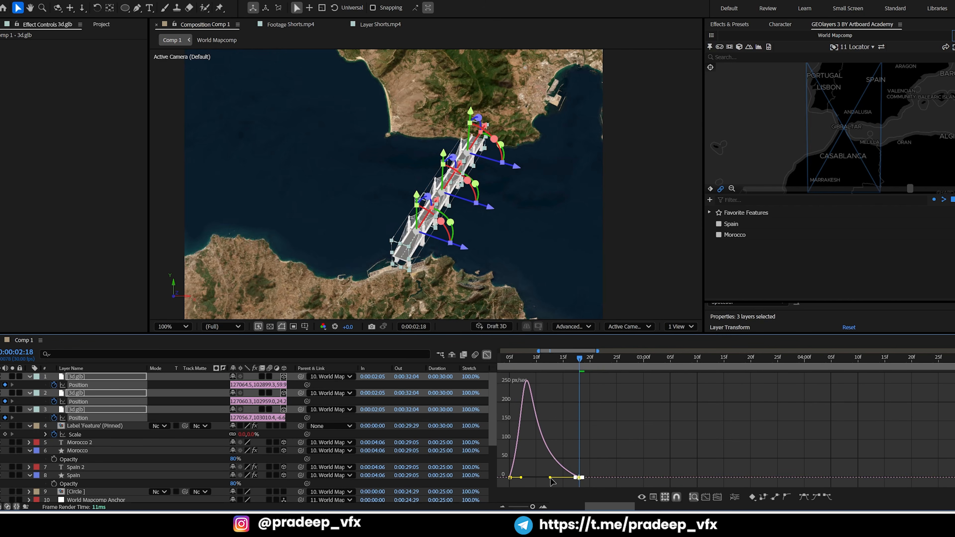
left_click(487, 355)
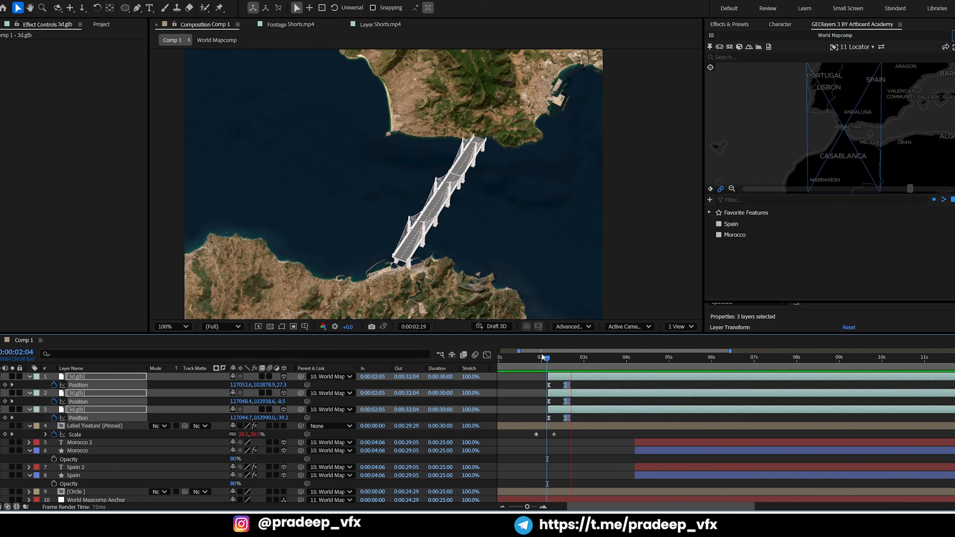
Stagger the bridge layers so the middle segment starts at 0:00:02:15 and the upper one at 0:00:02:22, preview them and save the project
key("space")
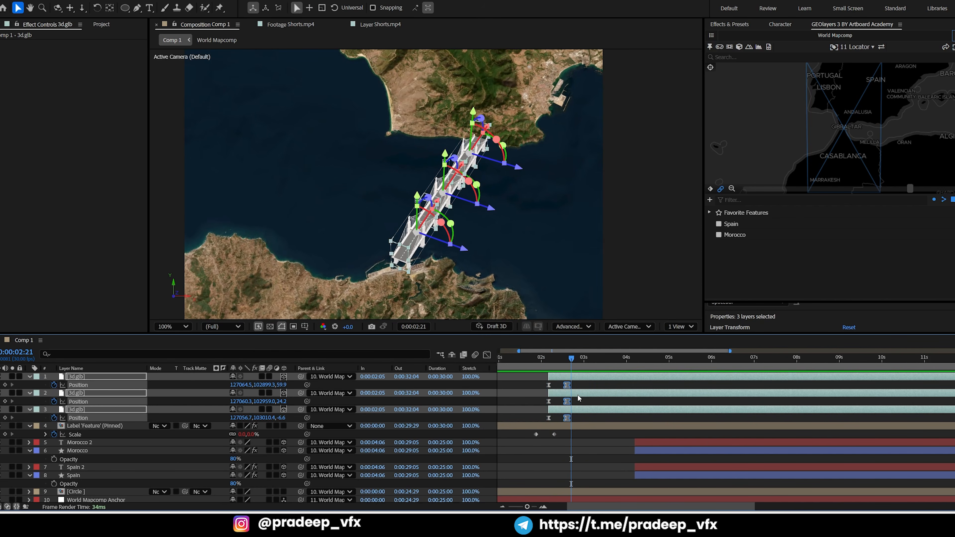
left_click(585, 377)
left_click_drag(585, 376, 539, 363)
left_click(560, 359)
key("space")
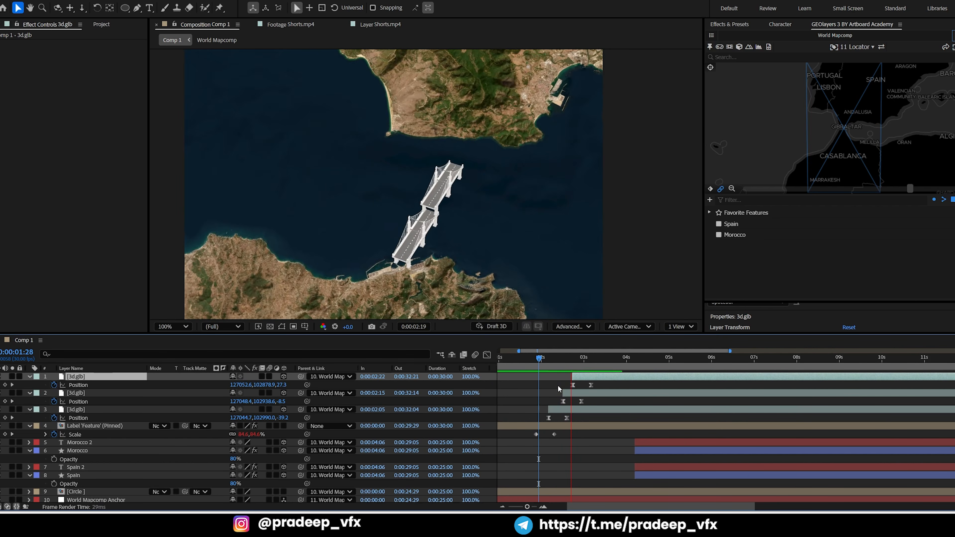
key("space")
scroll(537, 248, "down", 2)
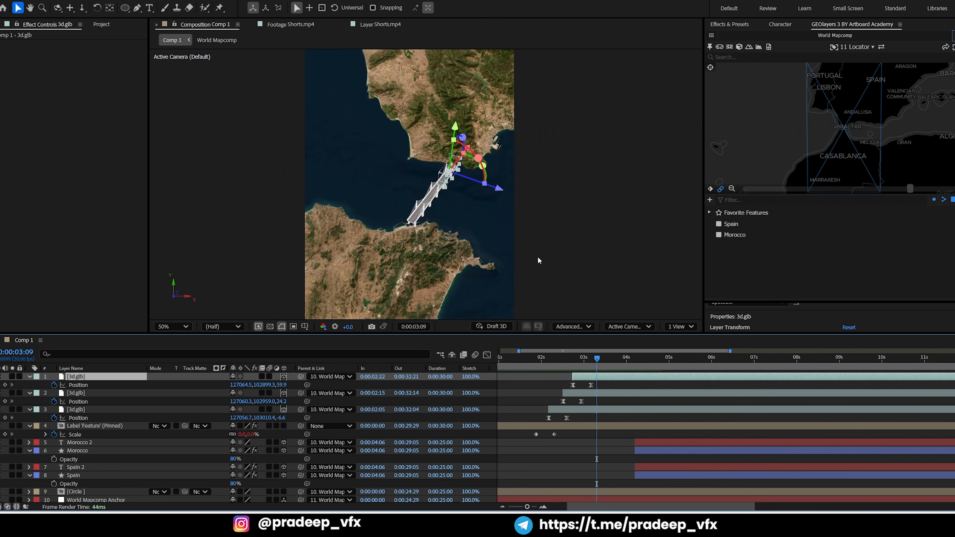
key("ctrl+s")
Check the question mark in the Shorts.mp4 reference and add a "?" text layer in Comp 1 beside the bridge
scroll(539, 271, "up", 2)
left_click(378, 25)
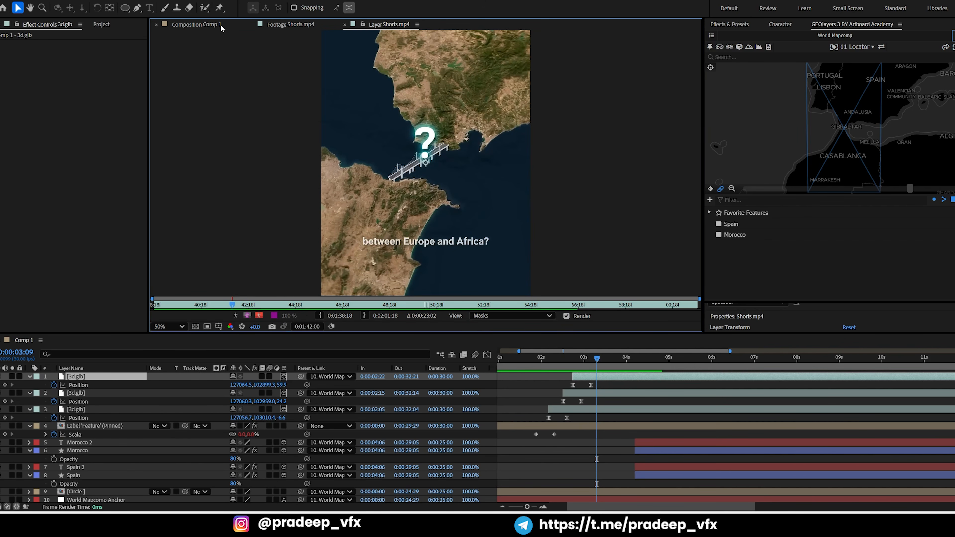
left_click(213, 26)
key("ctrl+t")
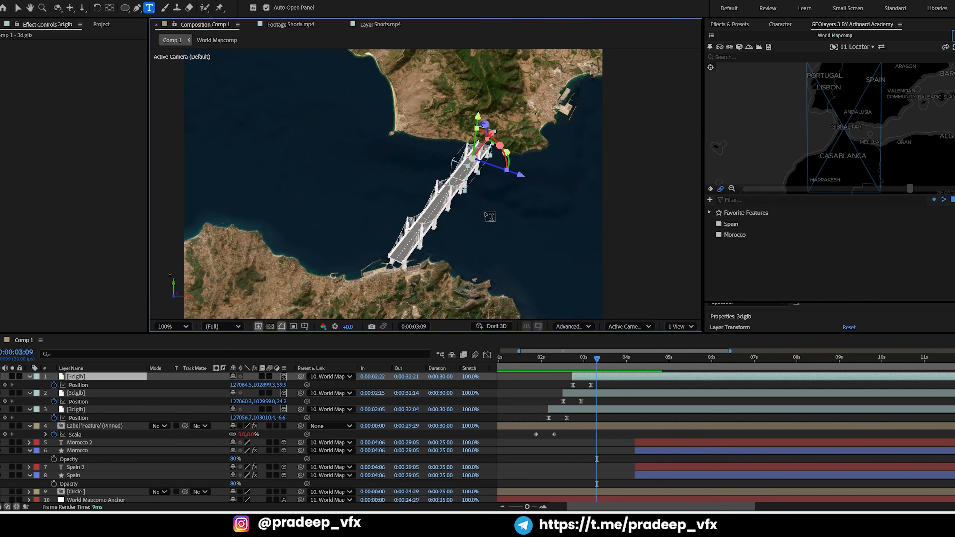
left_click(401, 169)
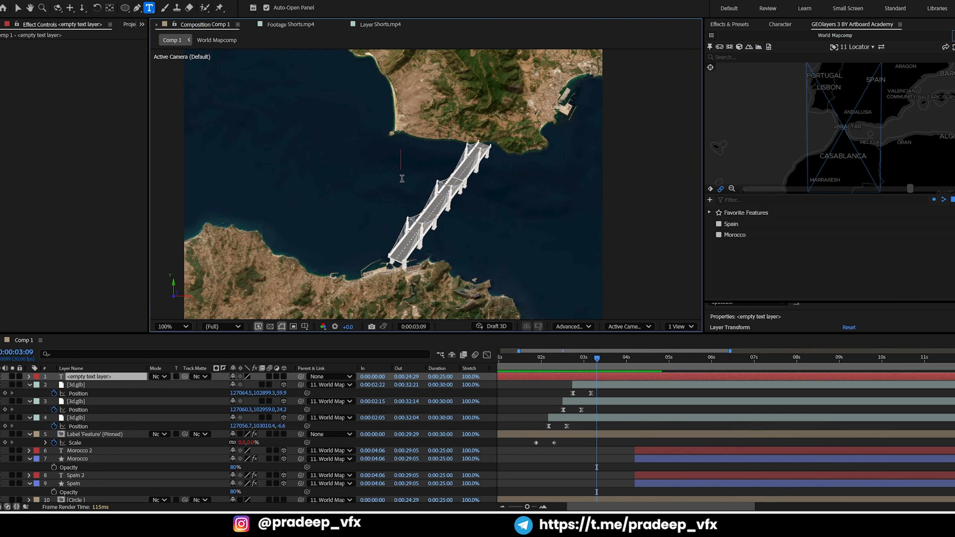
type("?")
Enlarge the question mark text to 95.2 px
key("ctrl+a")
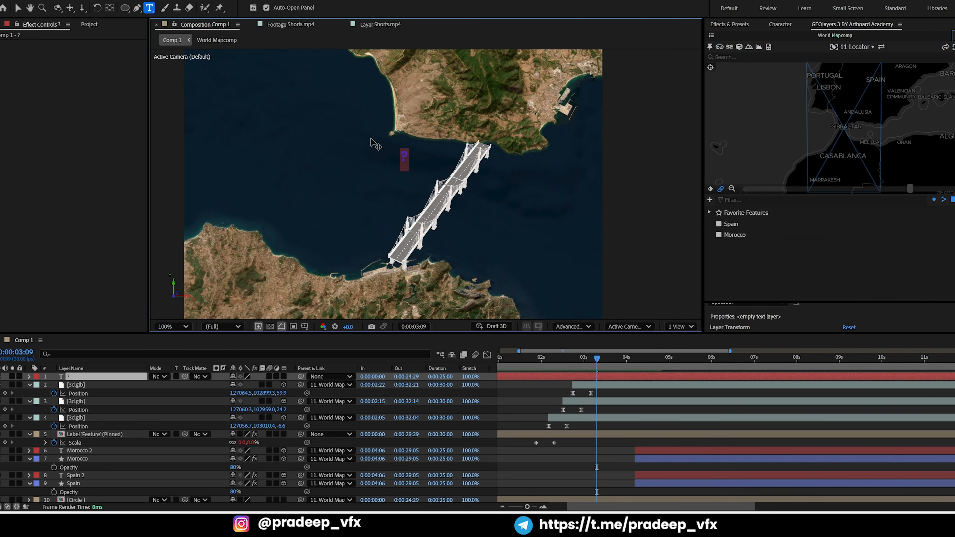
left_click(780, 25)
left_click_drag(723, 66, 787, 72)
Try the Segoe Print, System and Unbounded fonts on the question mark
left_click(732, 39)
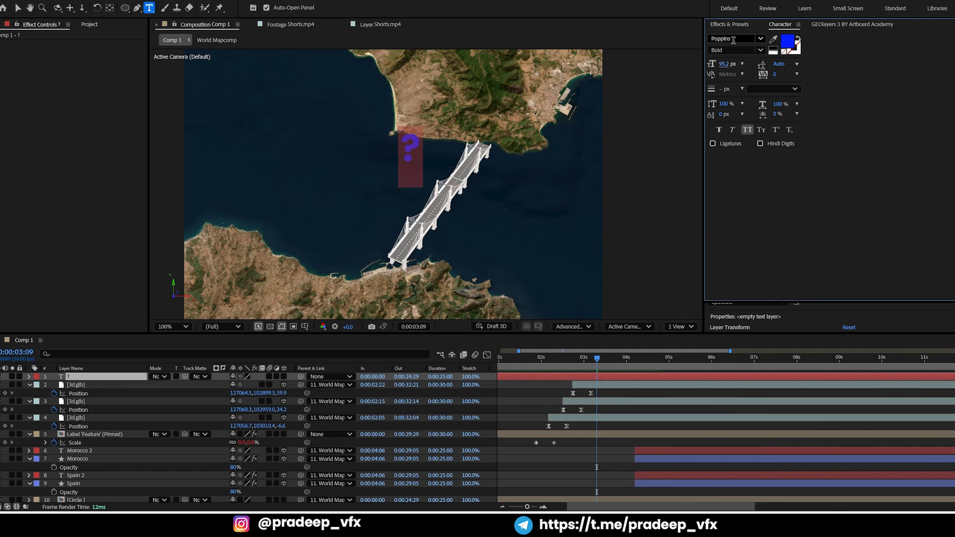
key("Down")
key("Down")
key("Down")
key("Down")
key("Down")
key("Down")
key("Down")
key("Down")
key("Down")
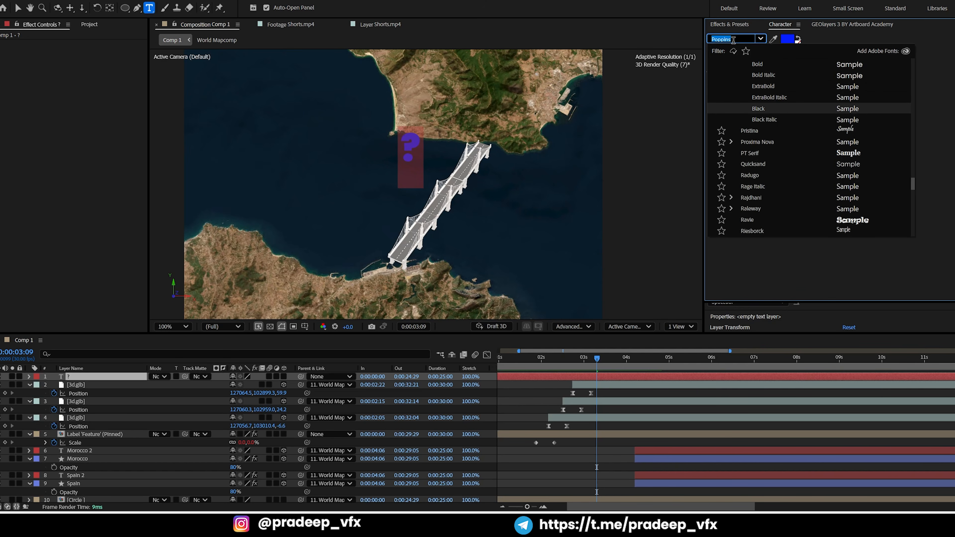
key("Down")
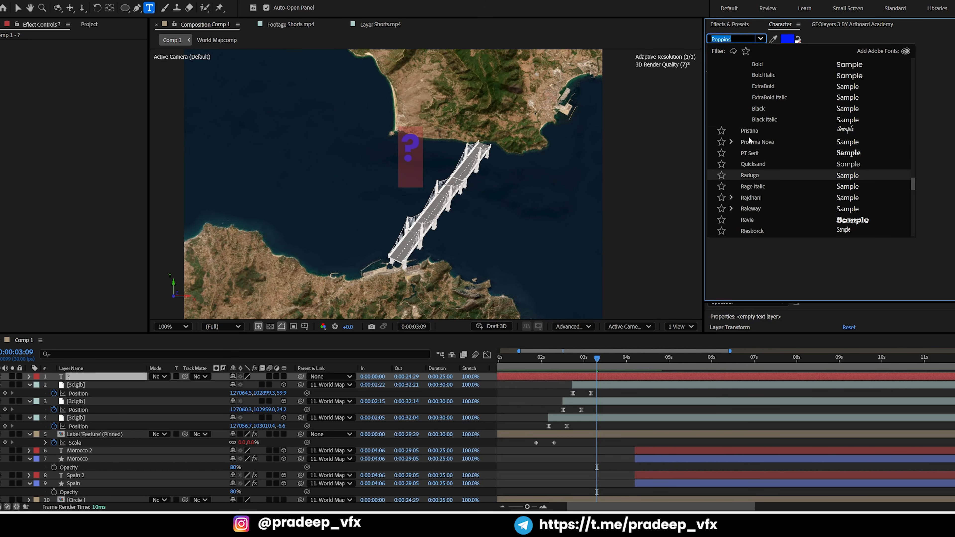
scroll(758, 141, "down", 3)
scroll(764, 170, "down", 5)
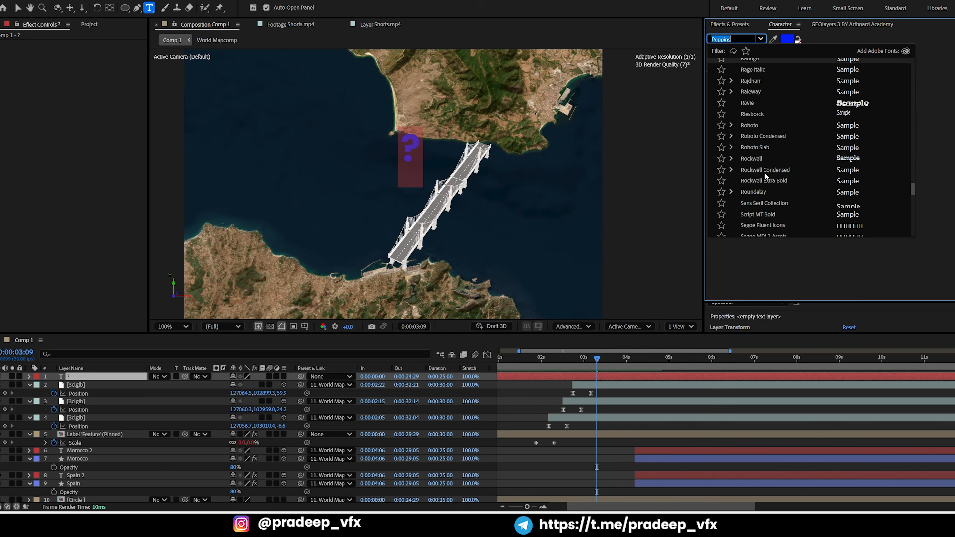
left_click(760, 149)
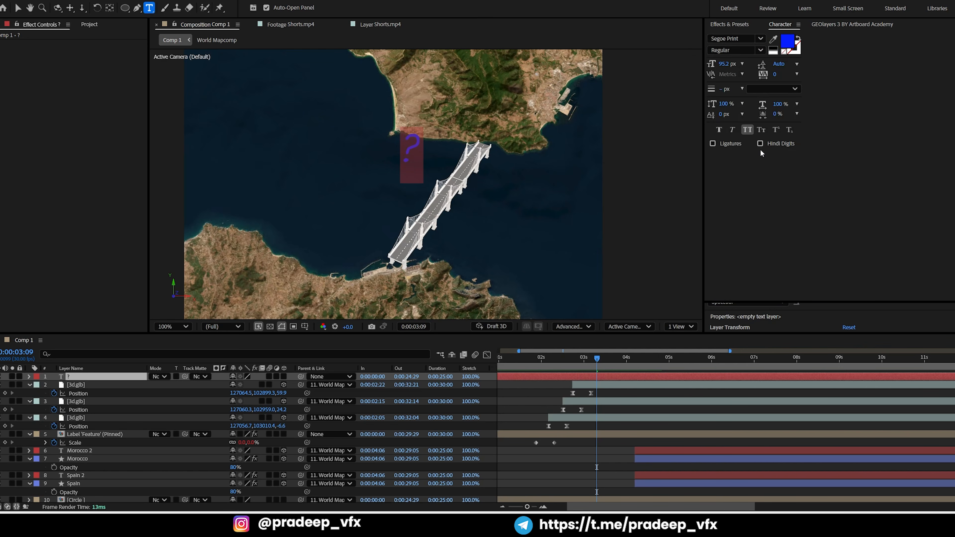
left_click(760, 38)
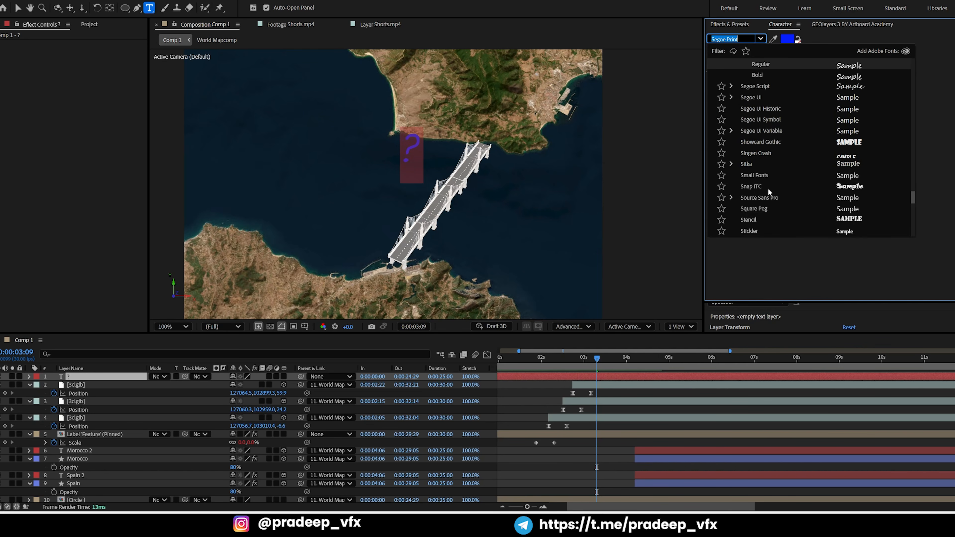
left_click(752, 166)
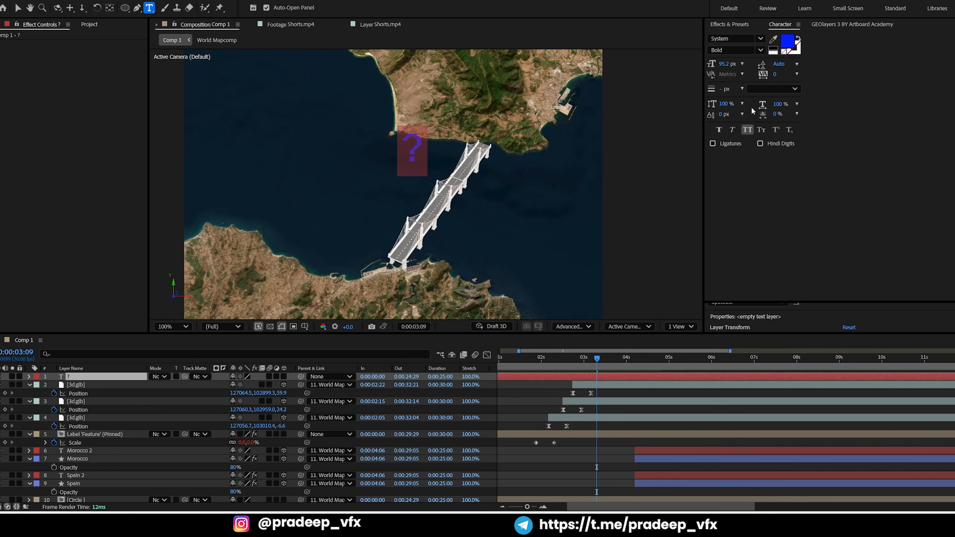
left_click(760, 38)
scroll(776, 190, "down", 3)
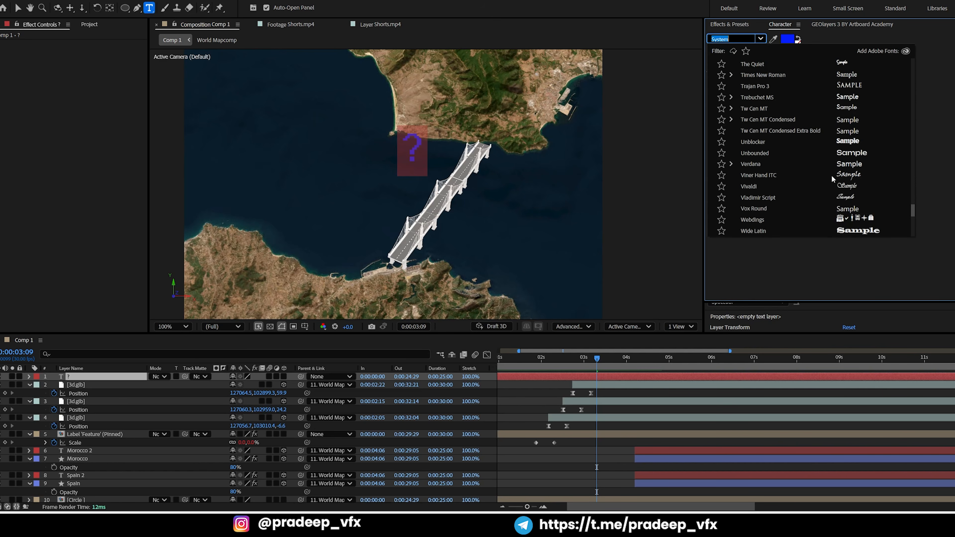
left_click(846, 154)
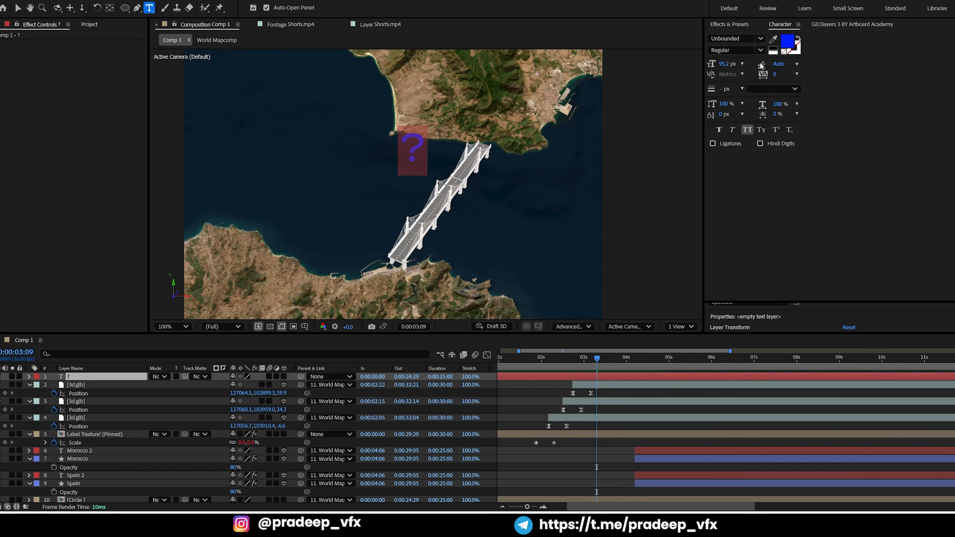
Set the question mark's font to Trebuchet MS Regular
left_click(760, 39)
scroll(800, 158, "down", 1)
scroll(801, 160, "up", 2)
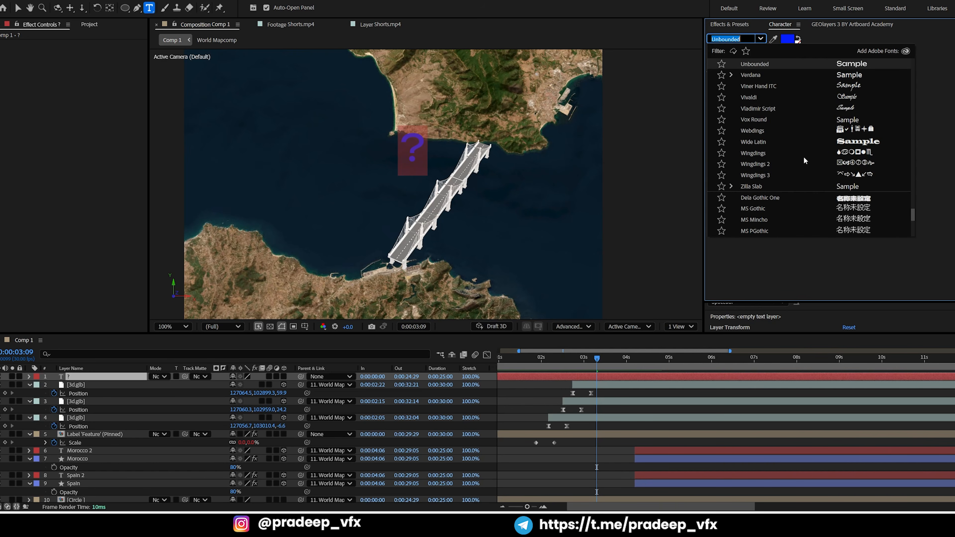
scroll(849, 96, "up", 2)
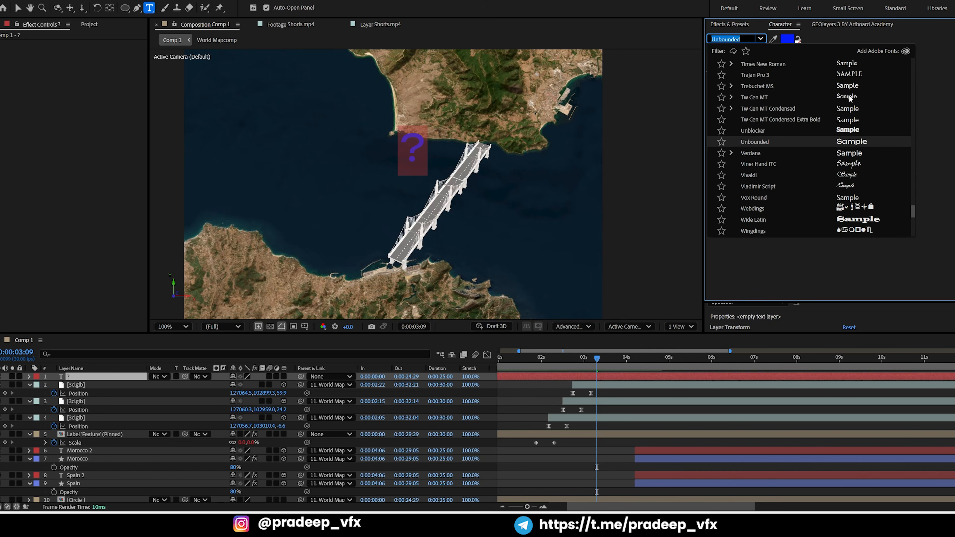
left_click(852, 88)
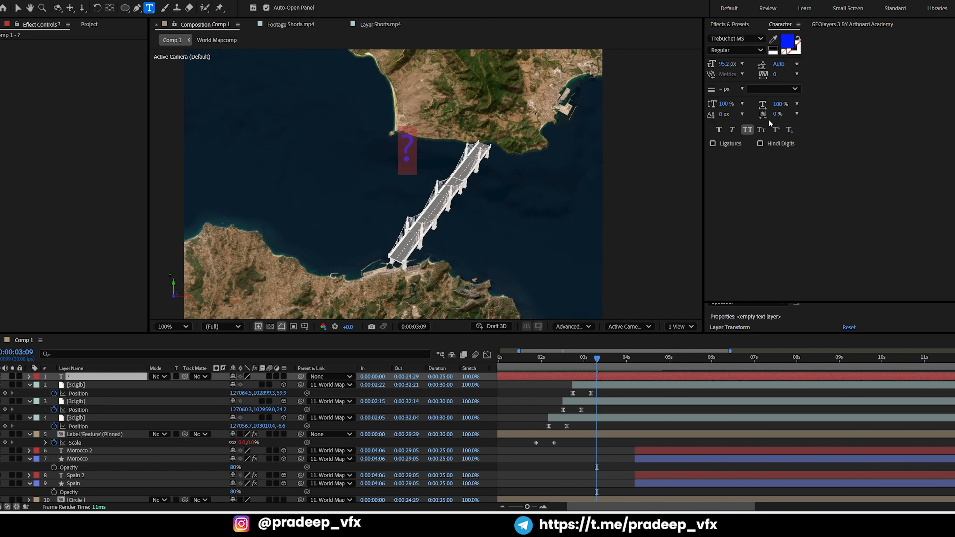
left_click(760, 38)
scroll(799, 119, "up", 2)
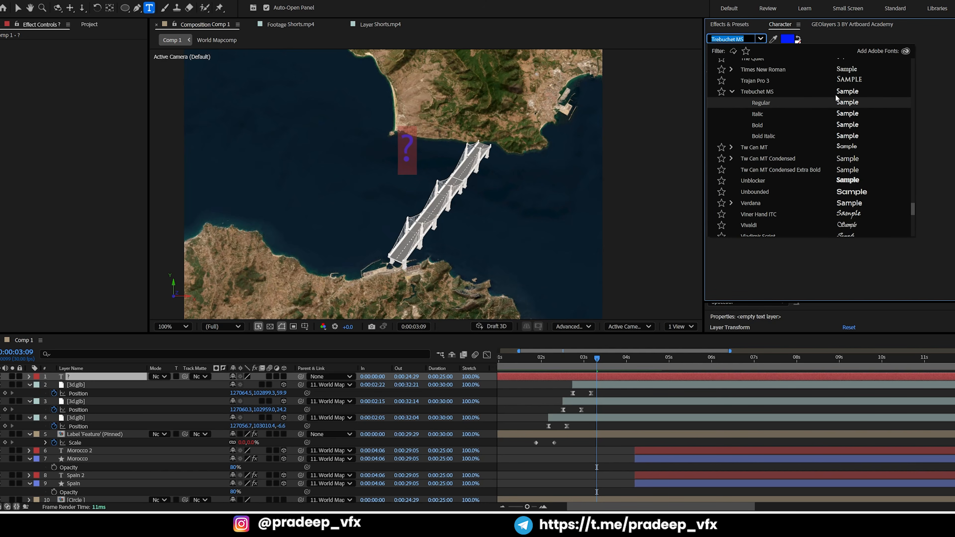
left_click(844, 96)
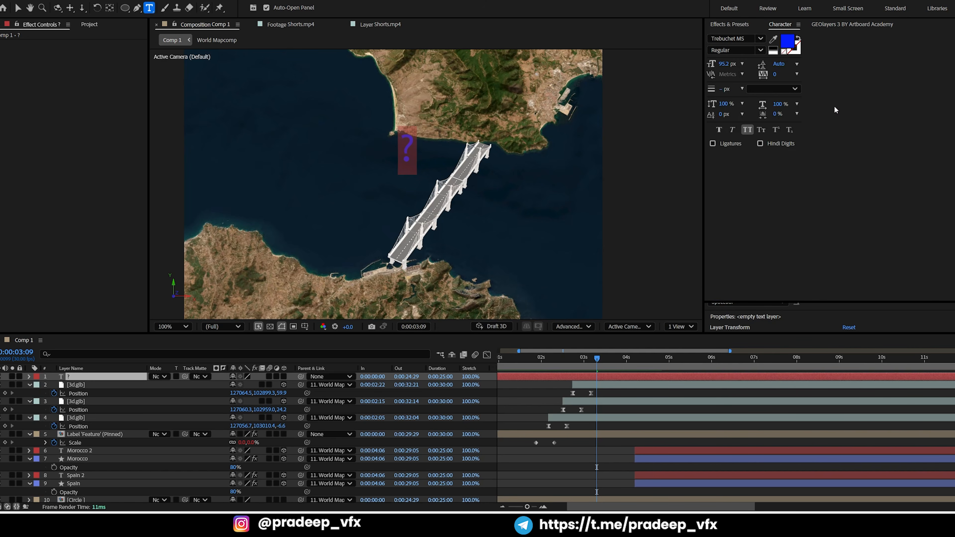
Set the question mark's font size to 163 px, place it over the middle of the bridge and compare it with the Shorts.mp4 reference
left_click(727, 64)
type("163")
key("Return")
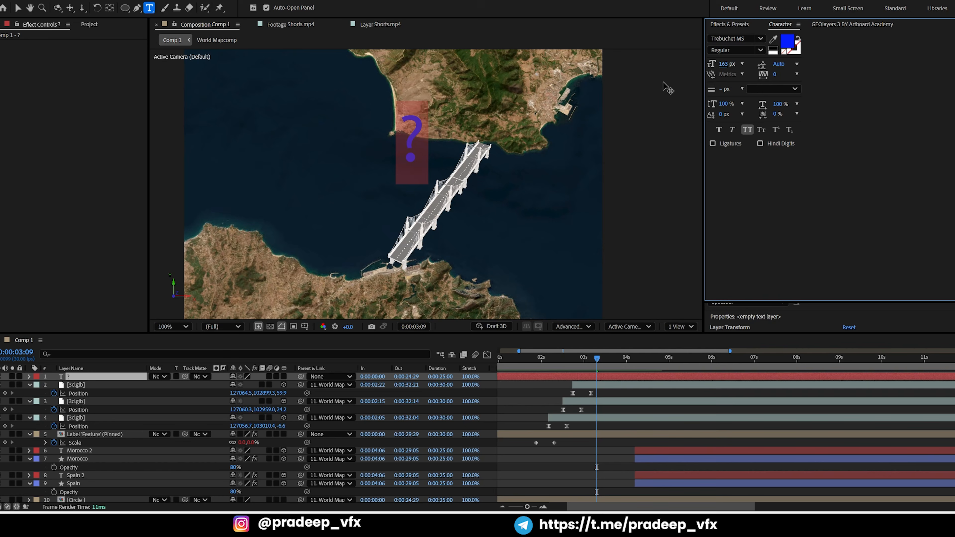
left_click(17, 7)
left_click_drag(409, 142, 438, 177)
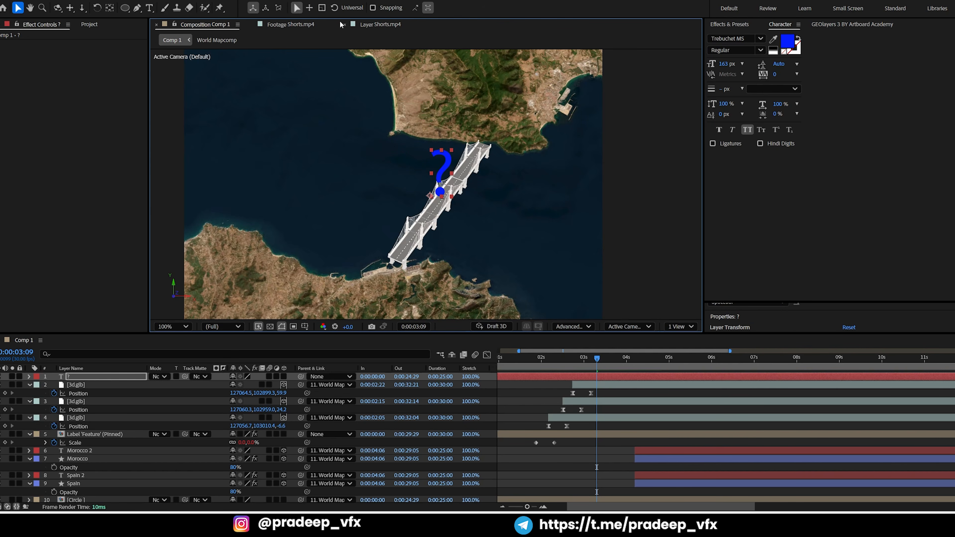
left_click(380, 24)
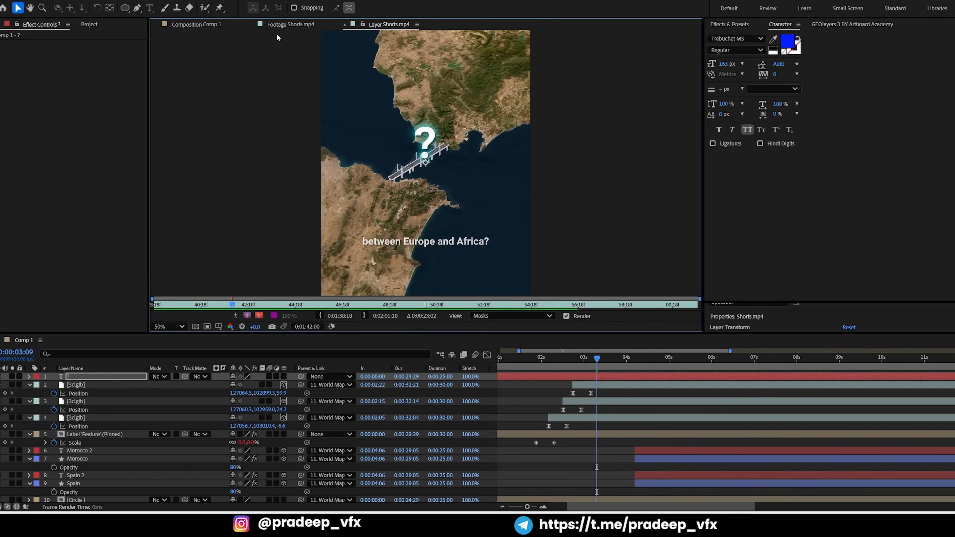
left_click(210, 27)
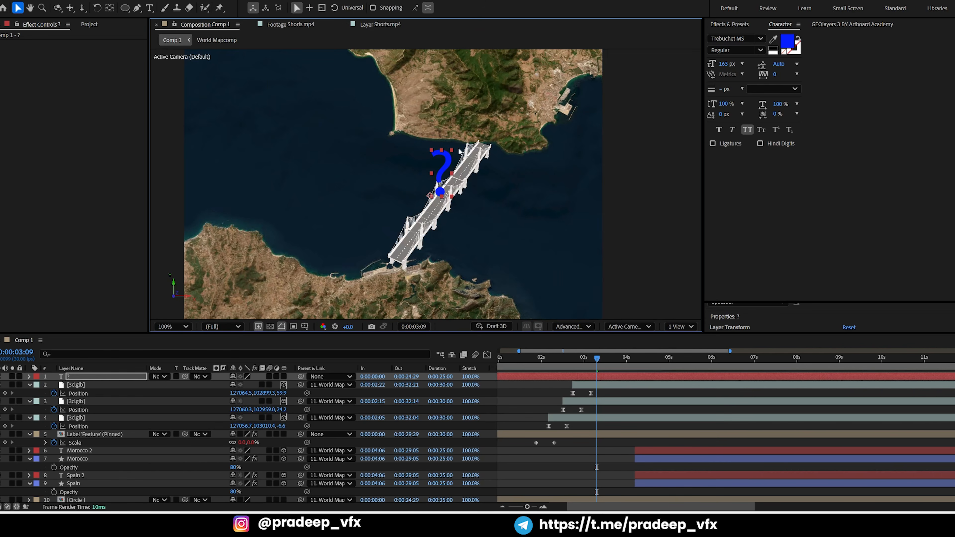
Set the question mark text's font to Segoe UI Bold
double_click(443, 163)
left_click(759, 39)
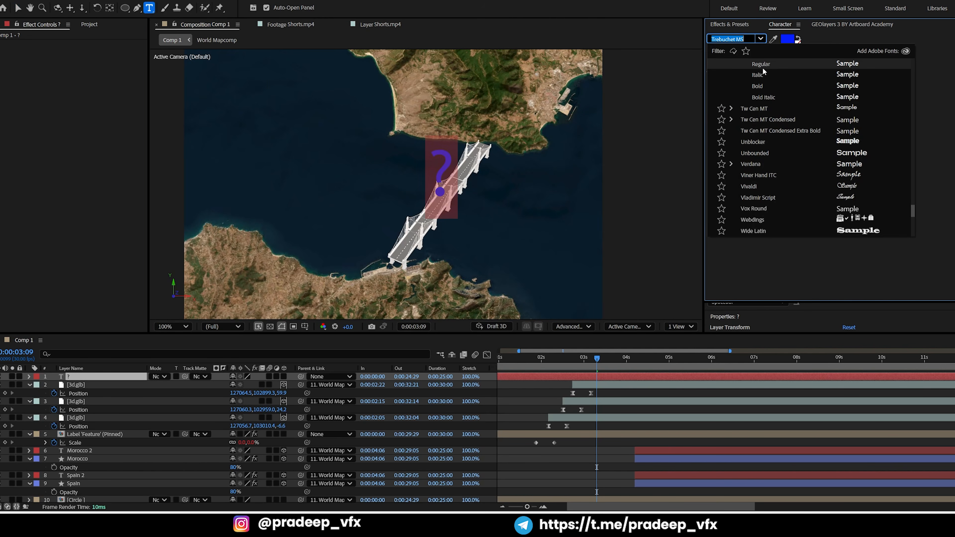
scroll(785, 134, "up", 5)
scroll(826, 94, "up", 4)
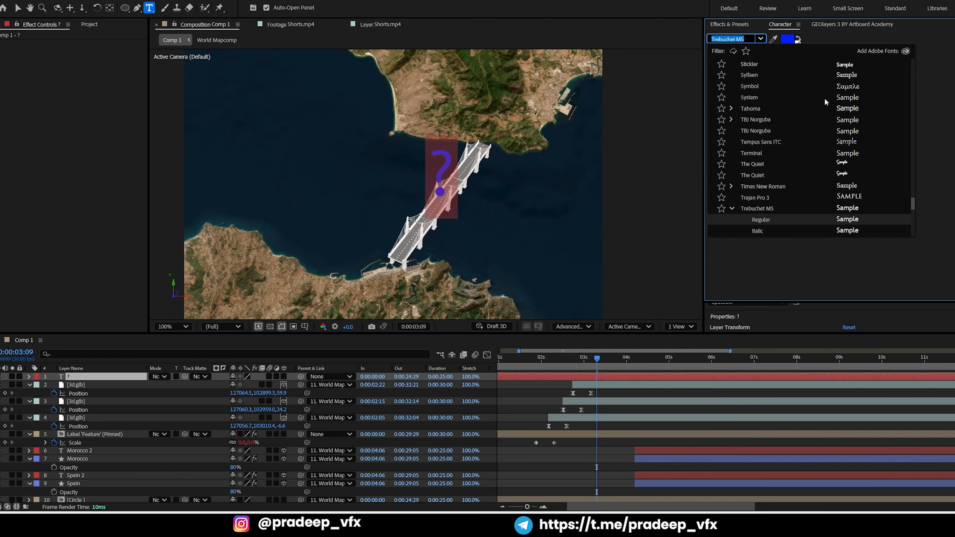
scroll(853, 100, "up", 2)
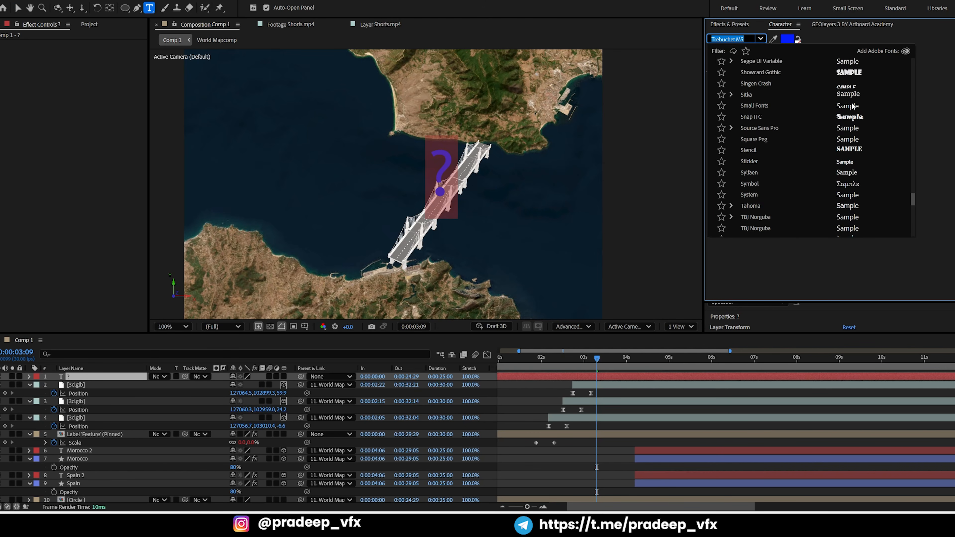
scroll(853, 96, "up", 1)
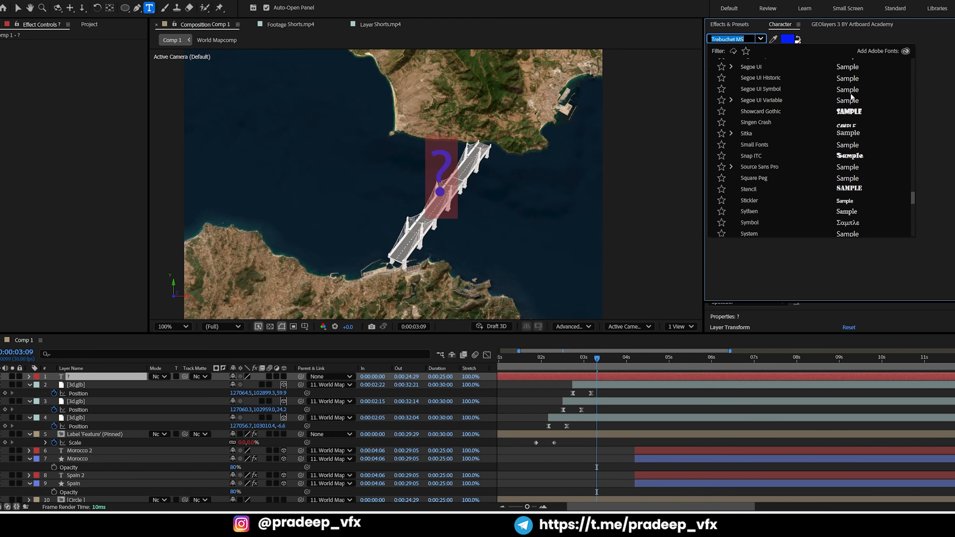
left_click(851, 67)
left_click(760, 50)
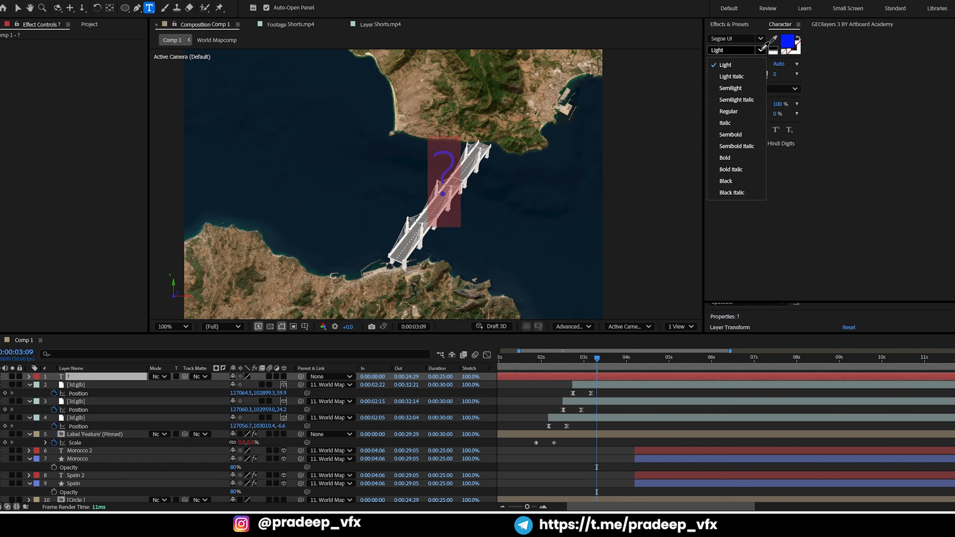
left_click(726, 157)
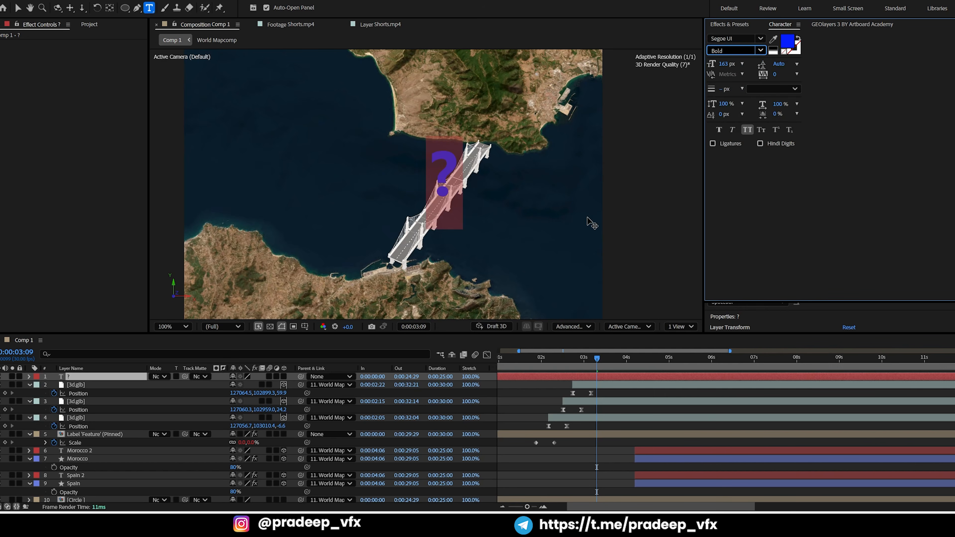
left_click(761, 38)
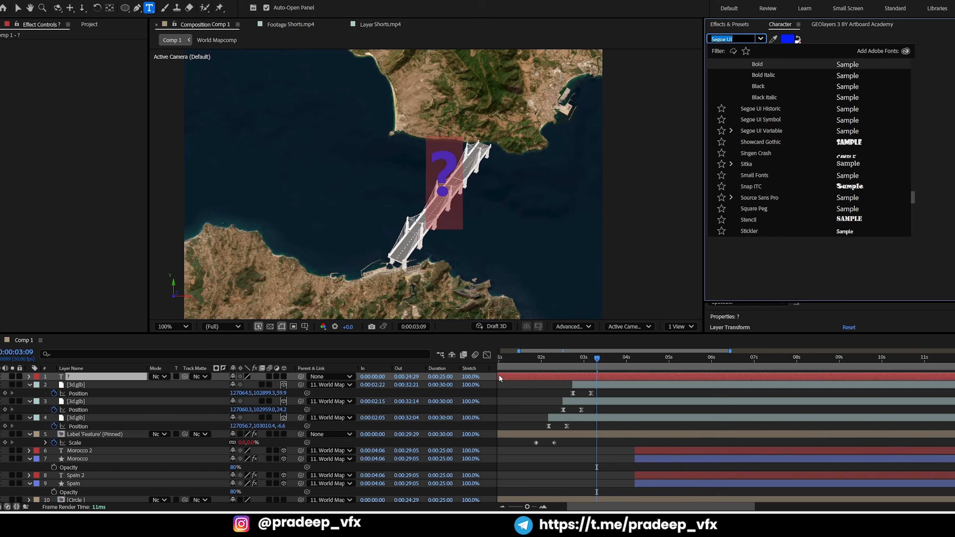
left_click(532, 384)
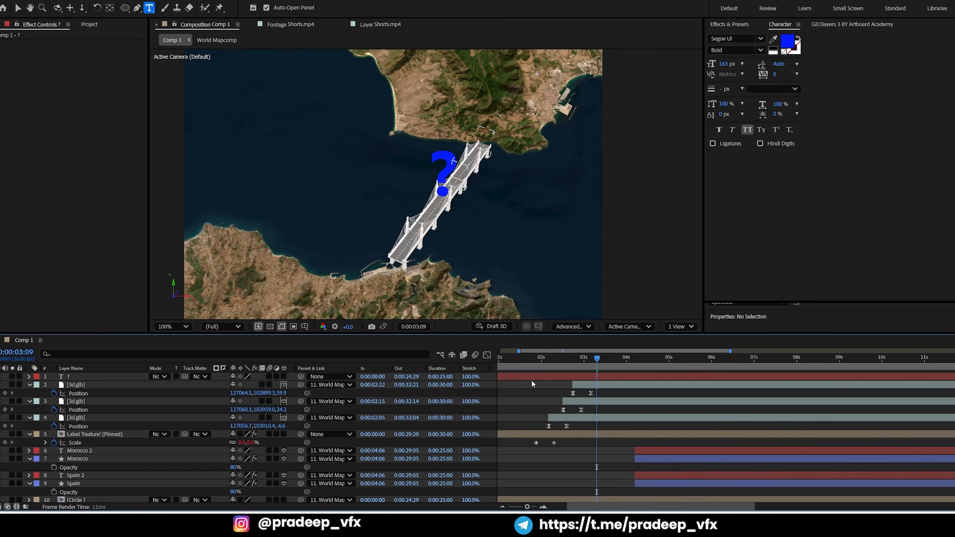
Change the question mark's text color to white (FFFFFF)
key("v")
left_click(450, 175)
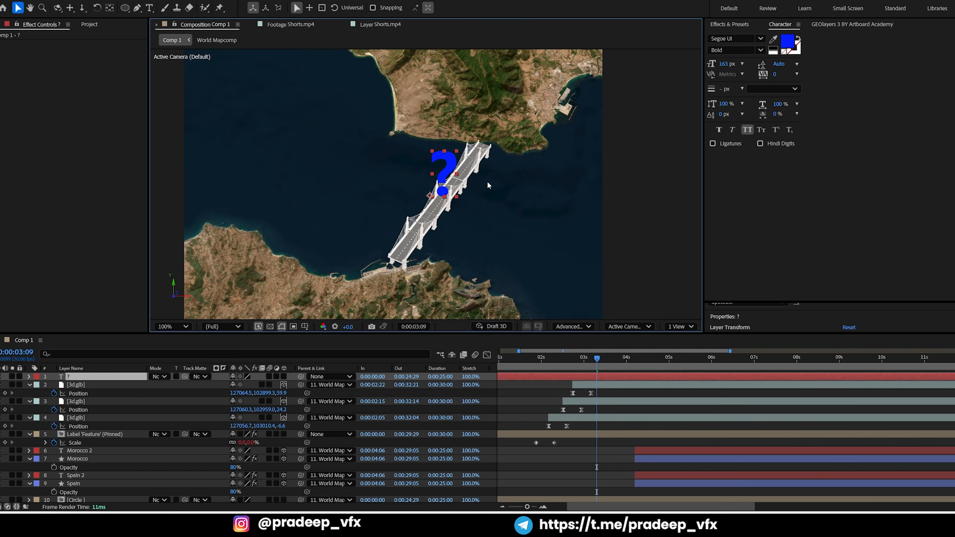
left_click(788, 40)
left_click(378, 189)
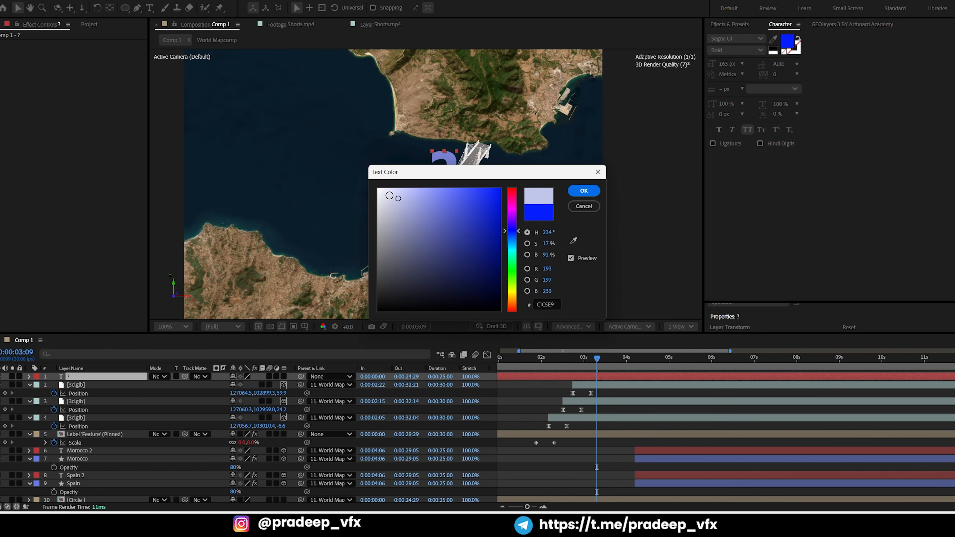
left_click(584, 191)
Examine the question mark's glow in the Shorts.mp4 reference and apply the Deep Glow effect to the question mark layer in Comp 1
left_click(379, 25)
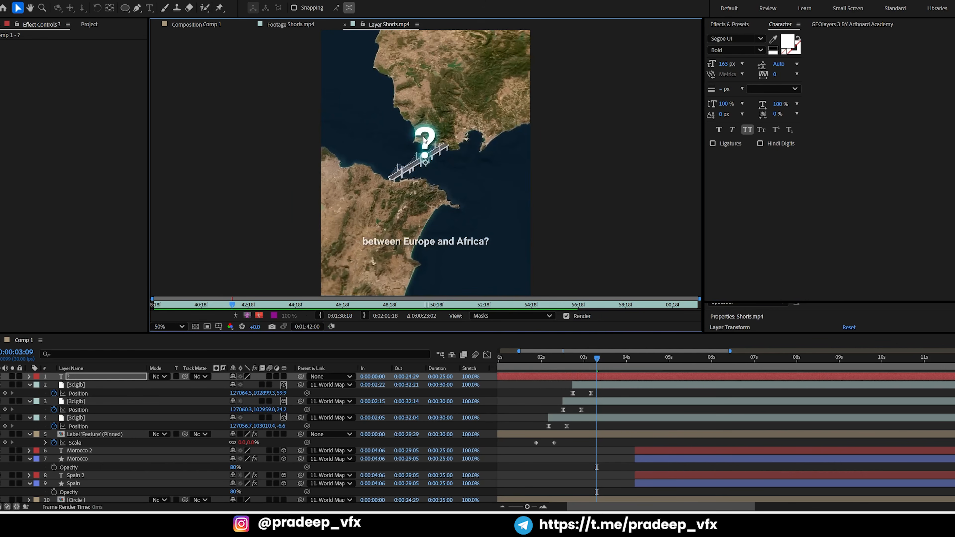
scroll(431, 150, "up", 2)
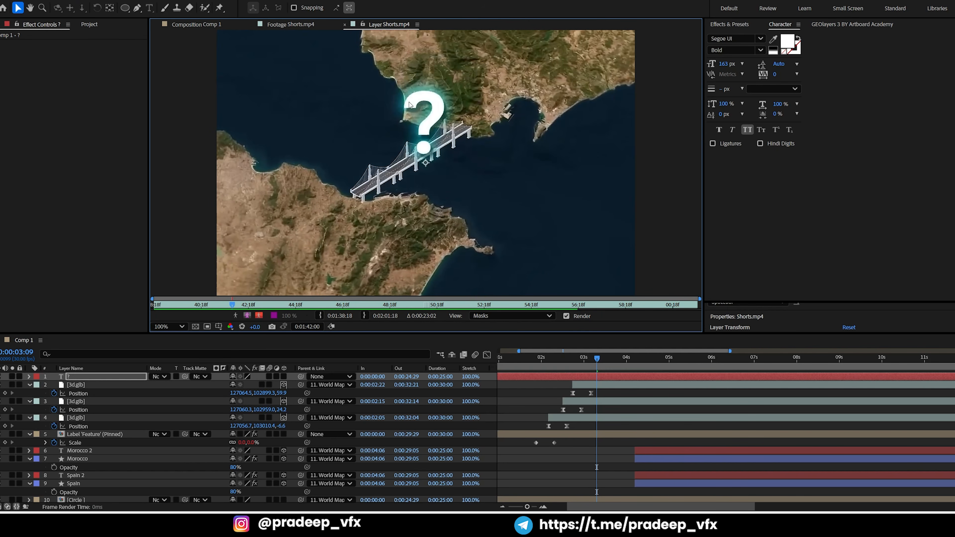
left_click(197, 25)
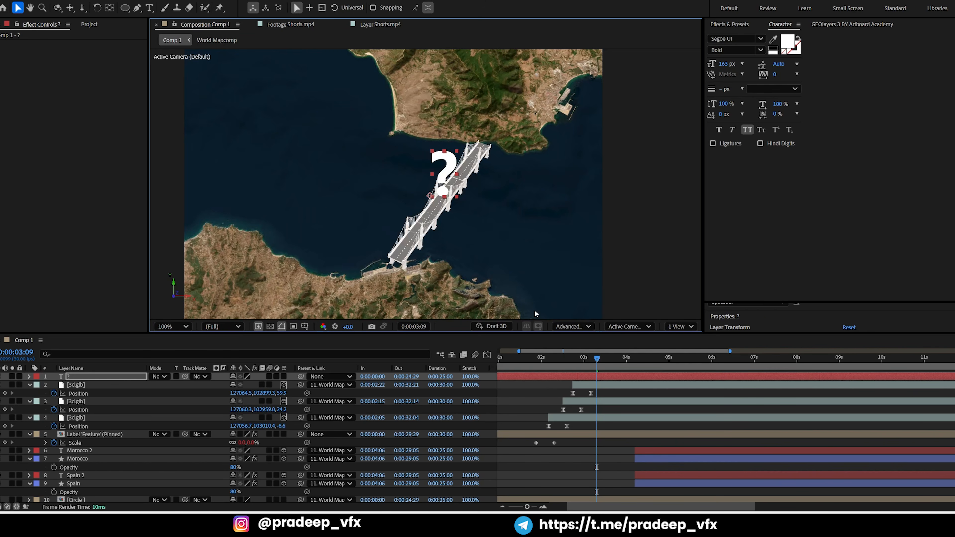
key("ctrl+space")
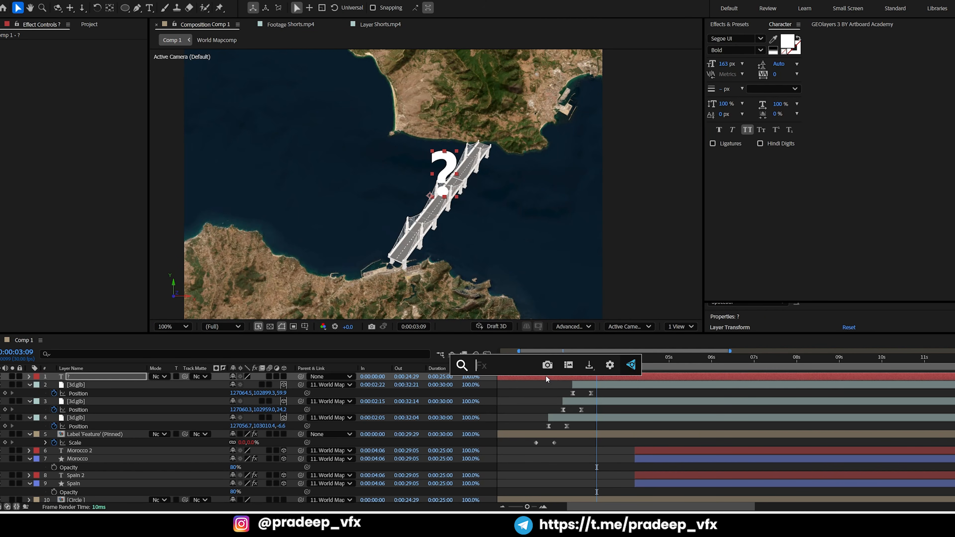
type("de")
left_click(501, 393)
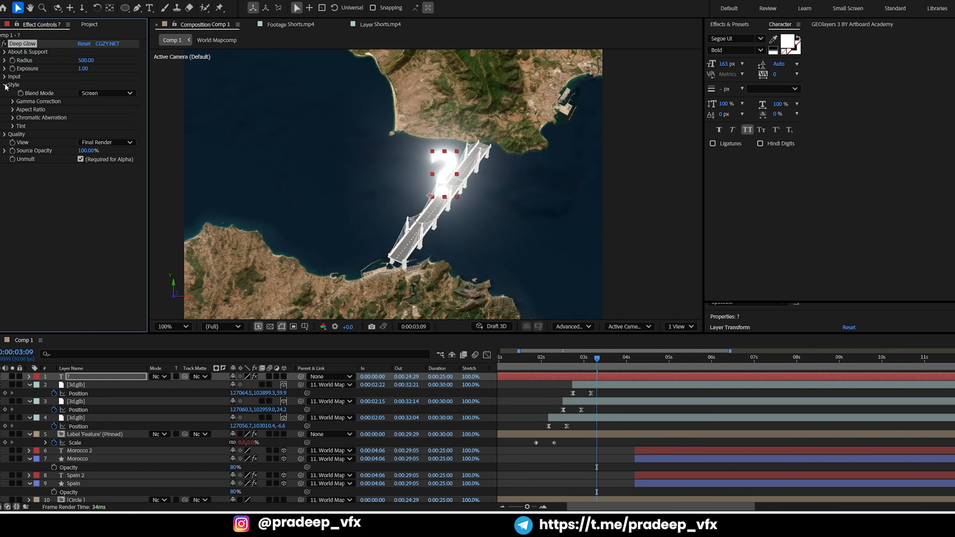
left_click(13, 126)
left_click(84, 145)
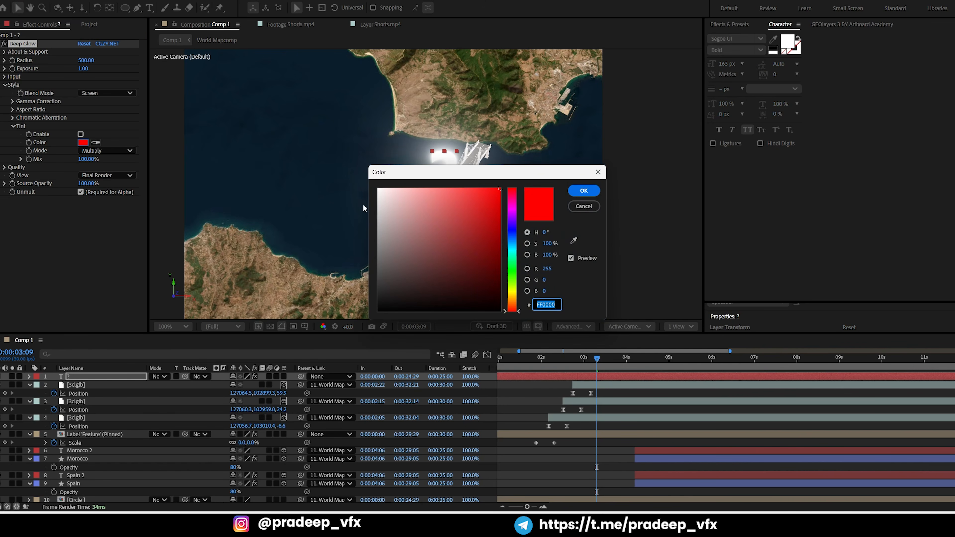
left_click_drag(420, 176, 491, 219)
left_click_drag(454, 295, 445, 267)
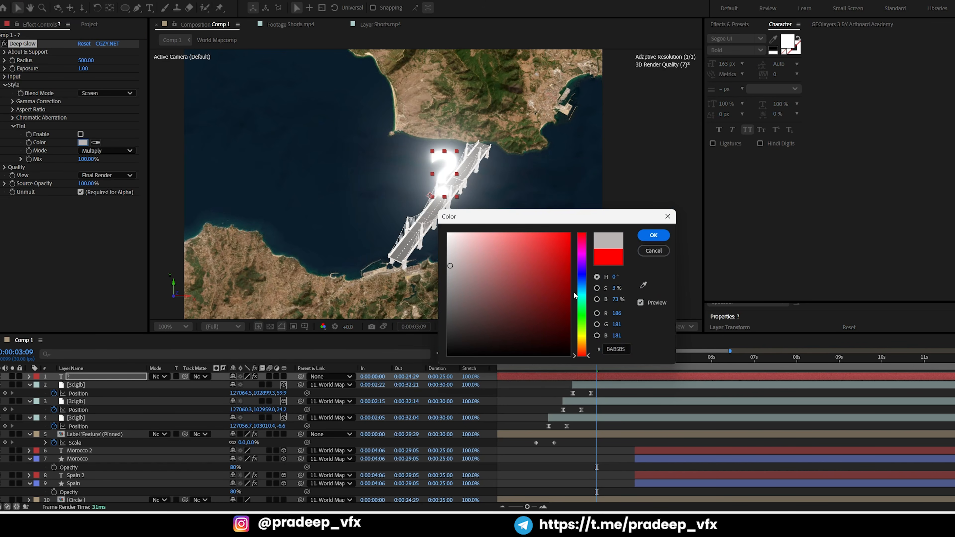
left_click_drag(581, 287, 580, 290)
left_click_drag(568, 235, 568, 229)
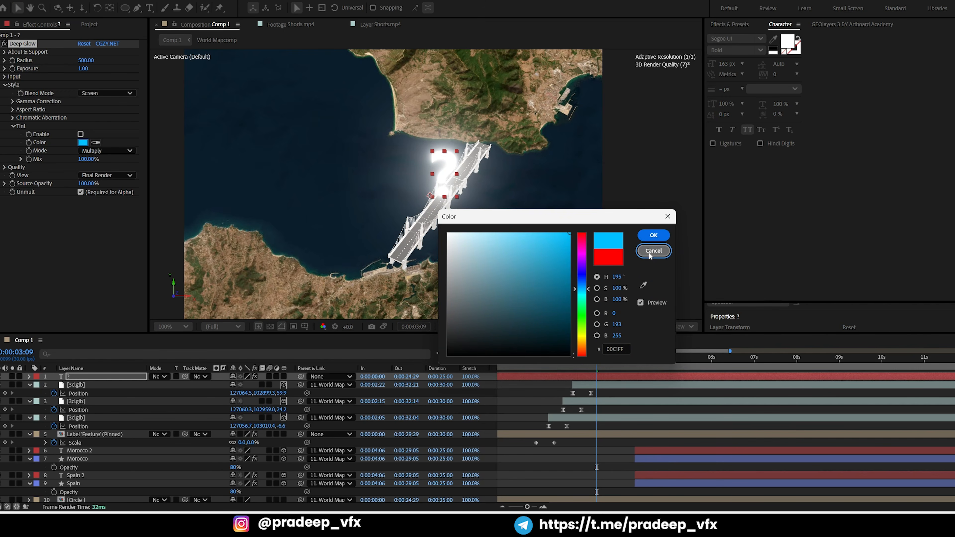
left_click(654, 251)
Start the question mark layer at 0:00:02:23 and check its appearance against the Shorts.mp4 reference
left_click(575, 367)
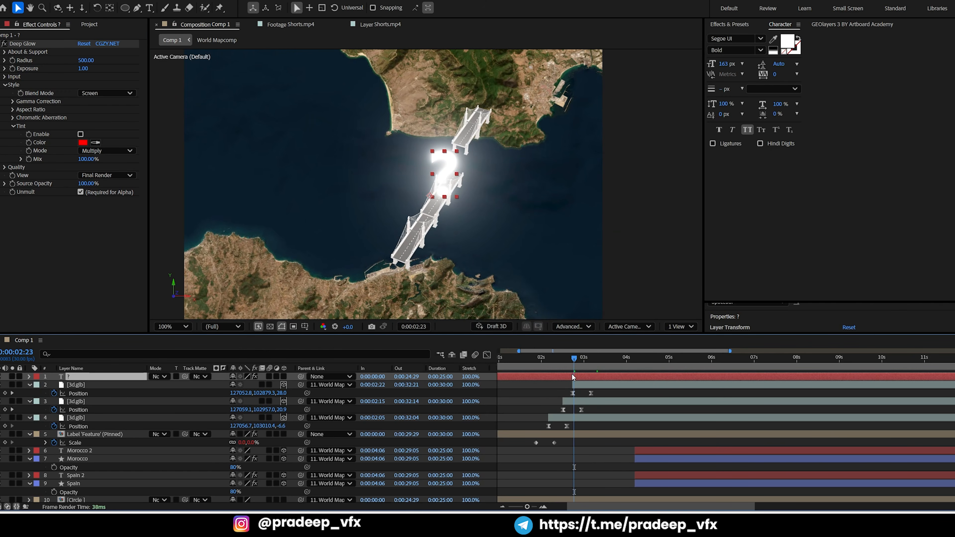
key("alt+bracketleft")
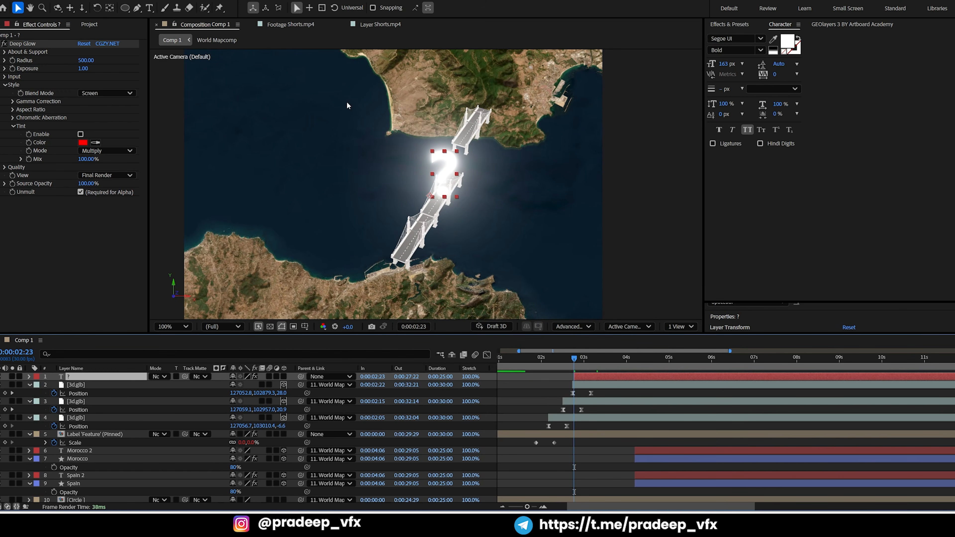
left_click(284, 25)
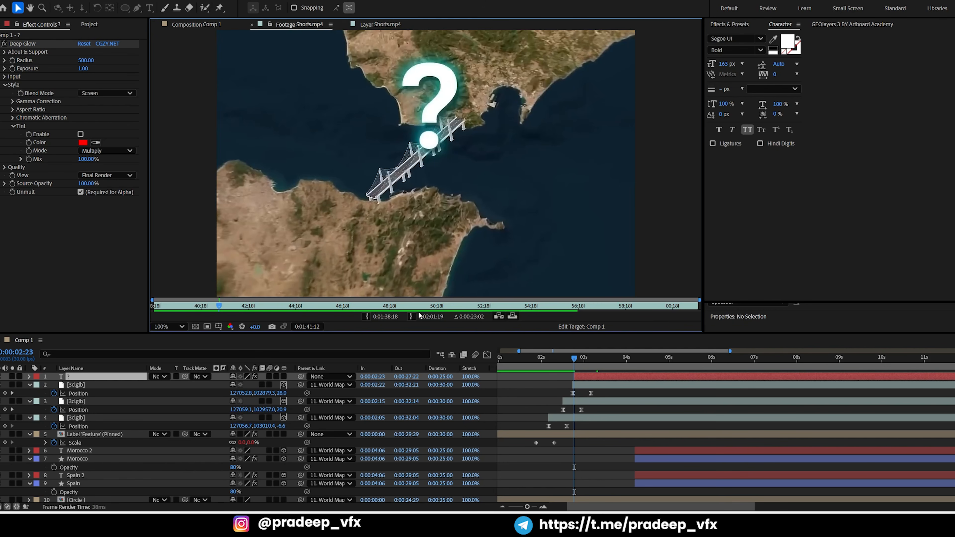
mouse_move(216, 307)
left_mouse_down()
mouse_move(206, 307)
mouse_move(215, 308)
left_mouse_up()
left_click_drag(566, 360, 575, 360)
left_click(196, 25)
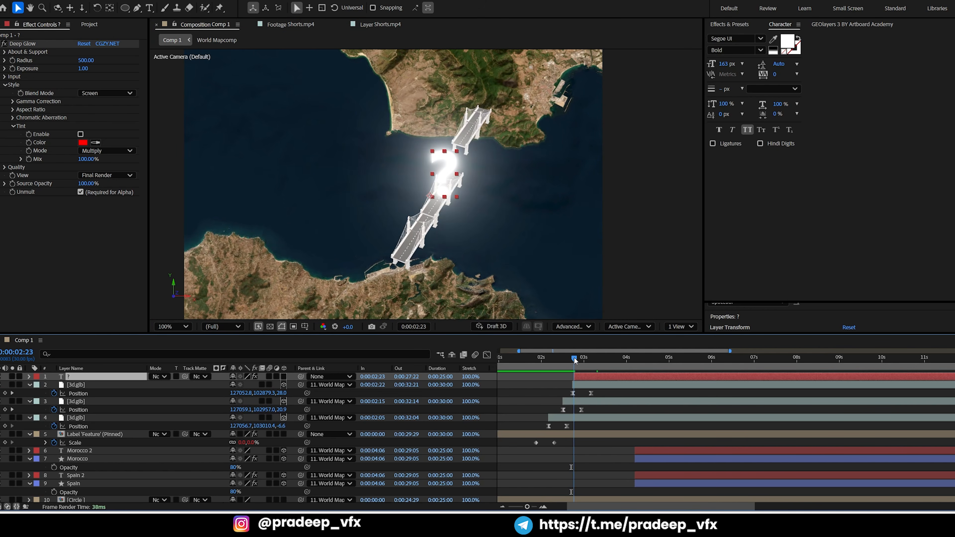
Remove the Deep Glow effect from the question mark layer
left_click(29, 56)
left_click(29, 44)
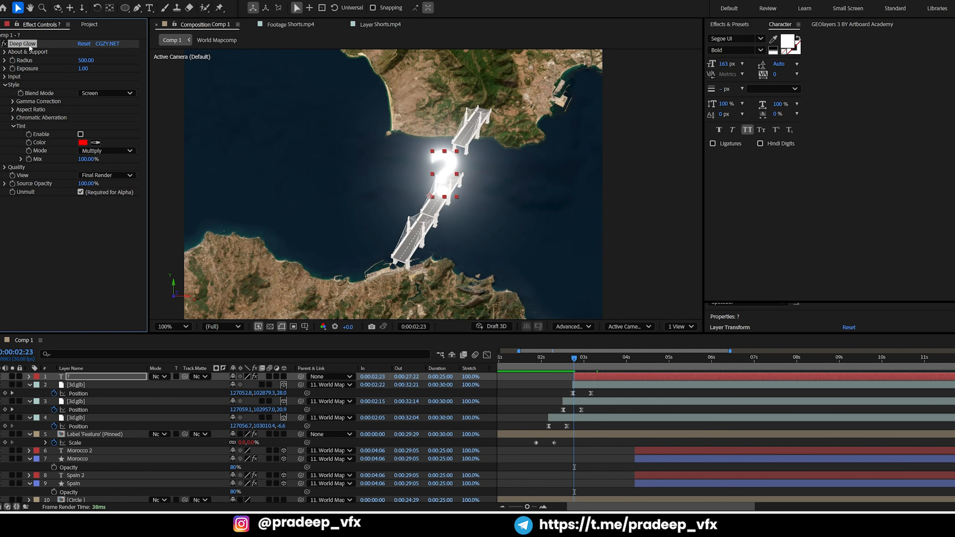
key("Delete")
Move the question mark's anchor point to the base of its dot
key("period")
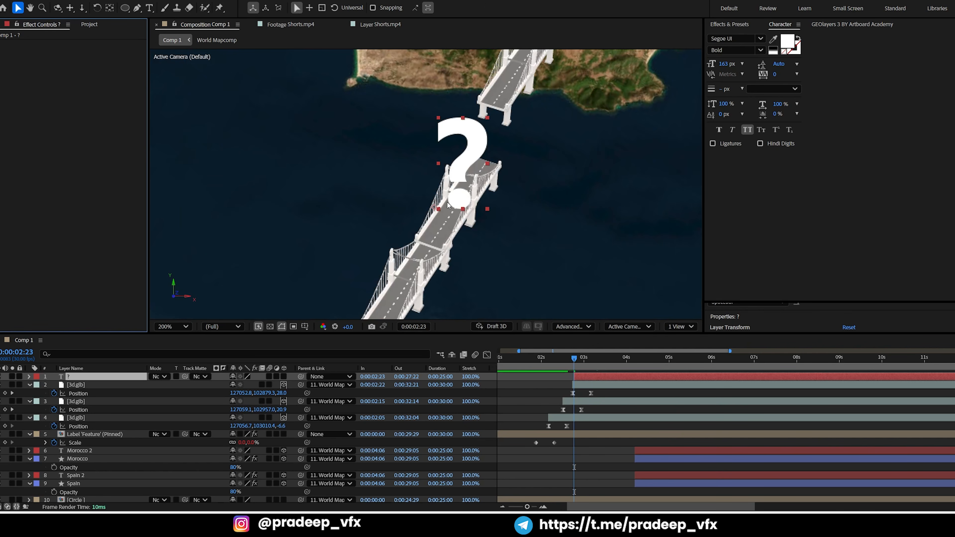
key("y")
left_click_drag(433, 207, 457, 206)
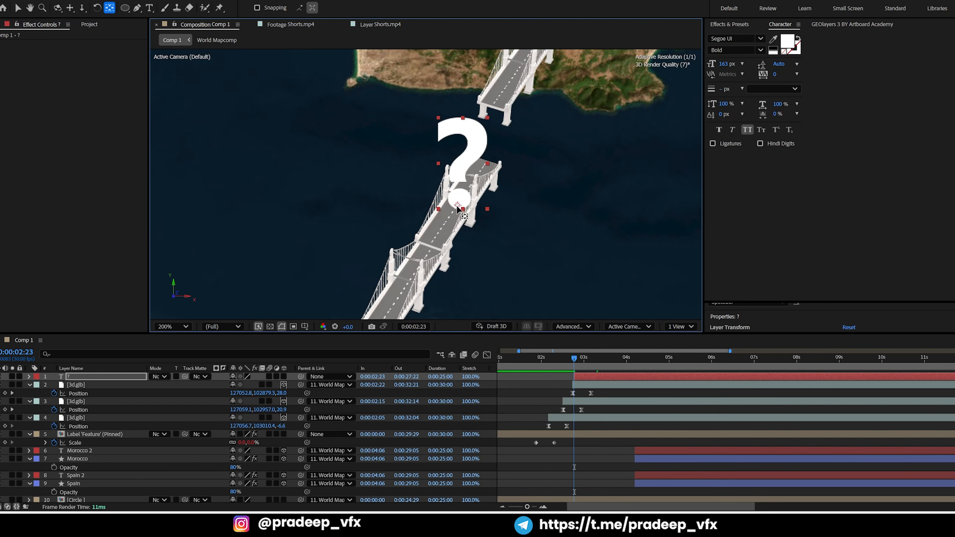
Animate the question mark's Scale from 0% at 0:00:02:23 up to 100% at about 0:00:03:09 and preview it
key("s")
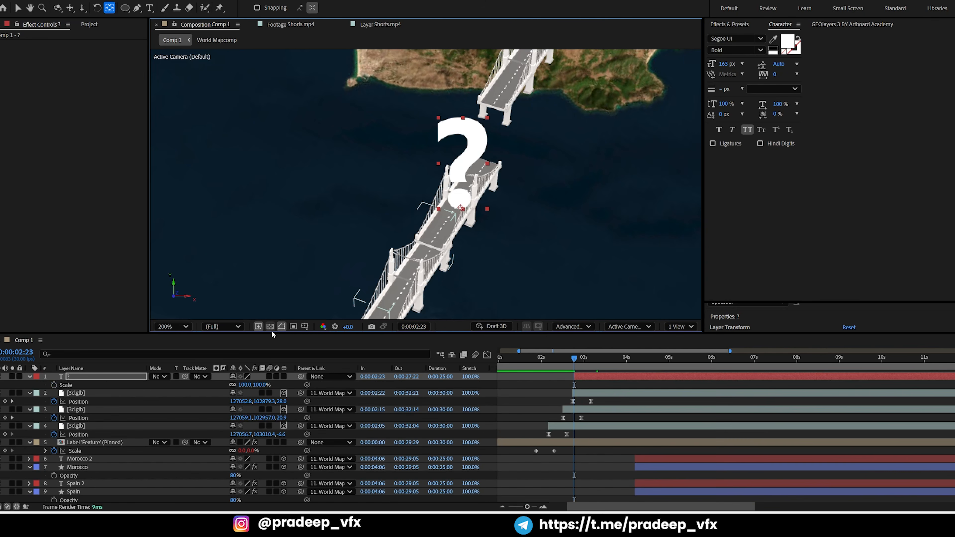
left_click(53, 385)
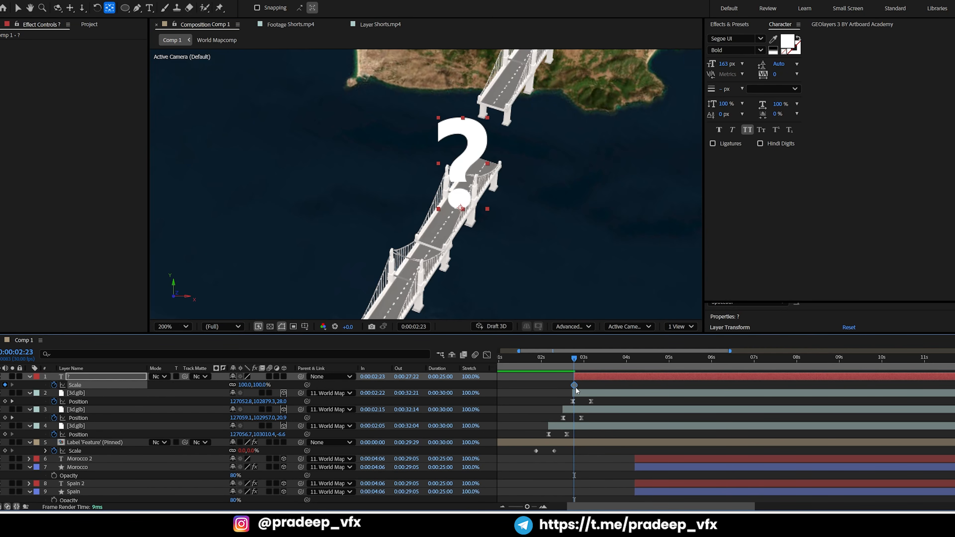
left_click_drag(576, 387, 597, 386)
left_click(246, 385)
type("0")
key("Return")
key("space")
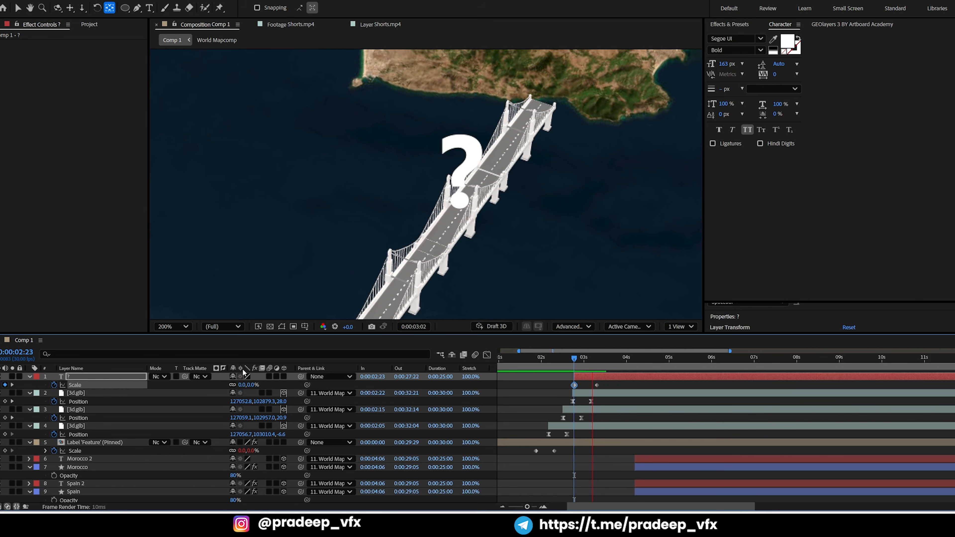
key("space")
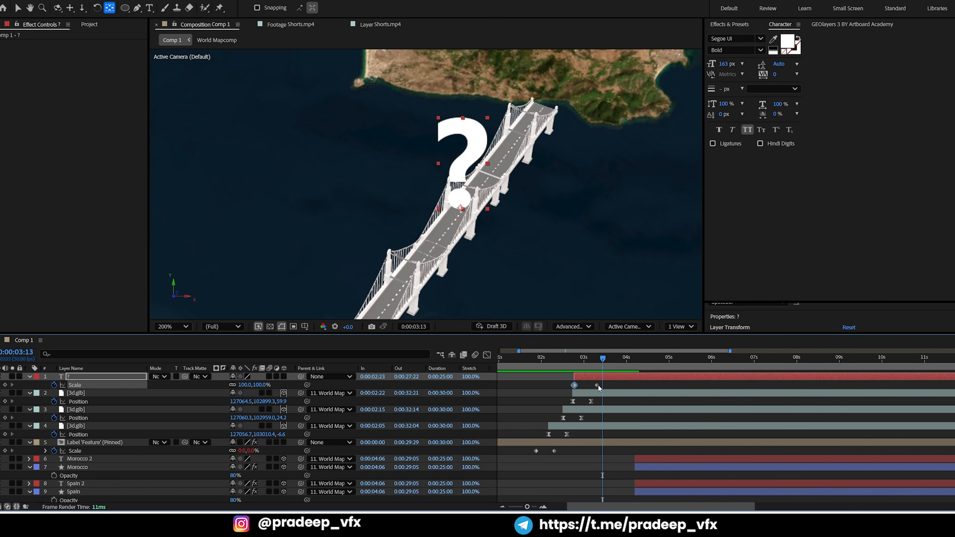
Easy-ease the question mark's Scale keyframes, align the 100% keyframe with the last bridge segment's end keyframe at about 0:00:03:05, and preview
left_click_drag(597, 386, 585, 386)
key("F9")
left_click(594, 389)
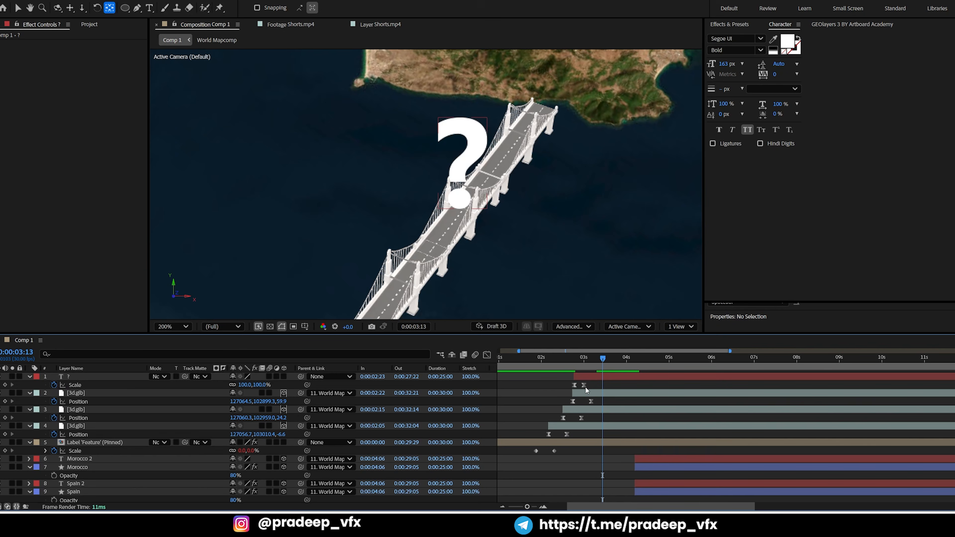
left_click_drag(585, 385, 591, 385)
left_click(573, 365)
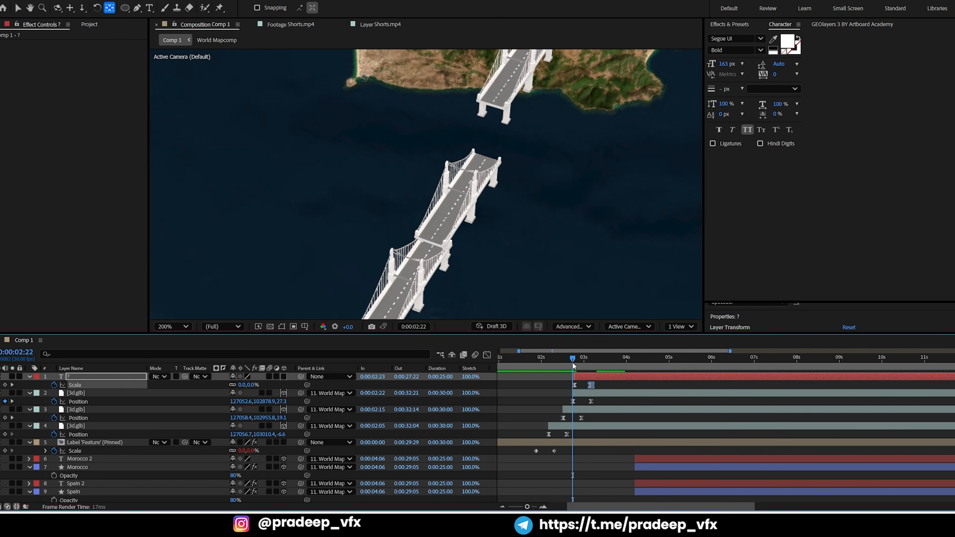
key("space")
key("space")
left_click(603, 388)
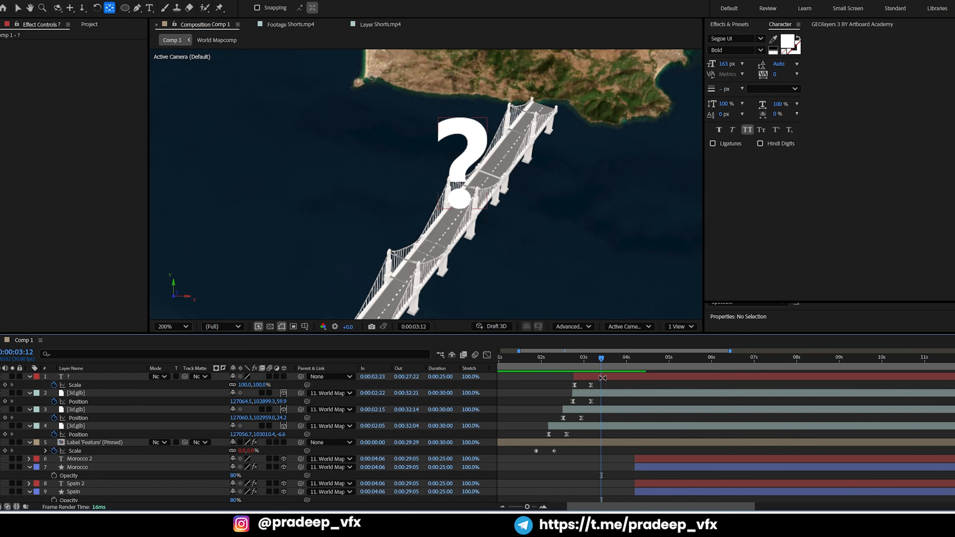
Duplicate the question mark layer and change the lower copy's text color to bright blue
left_click(602, 378)
key("ctrl+d")
left_click(596, 387)
key("Return")
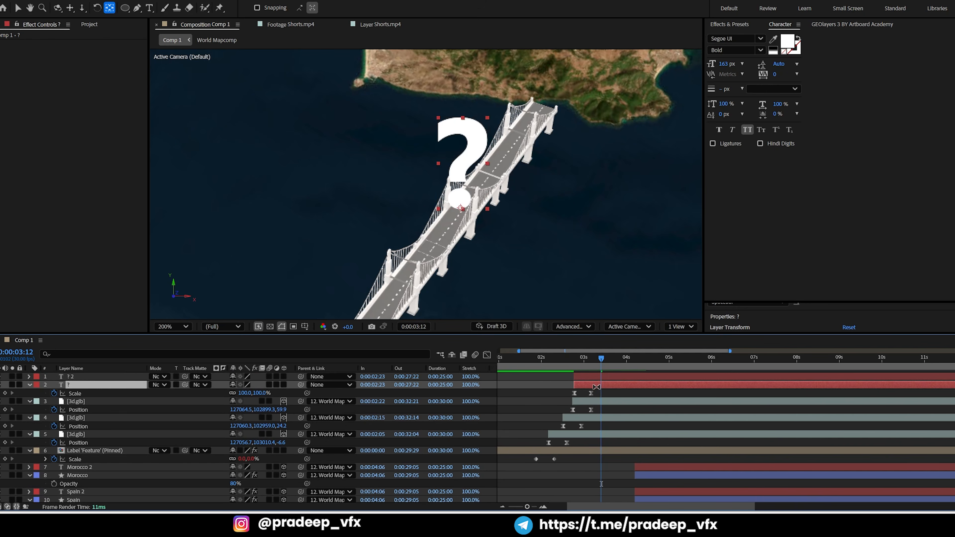
key("ctrl+space")
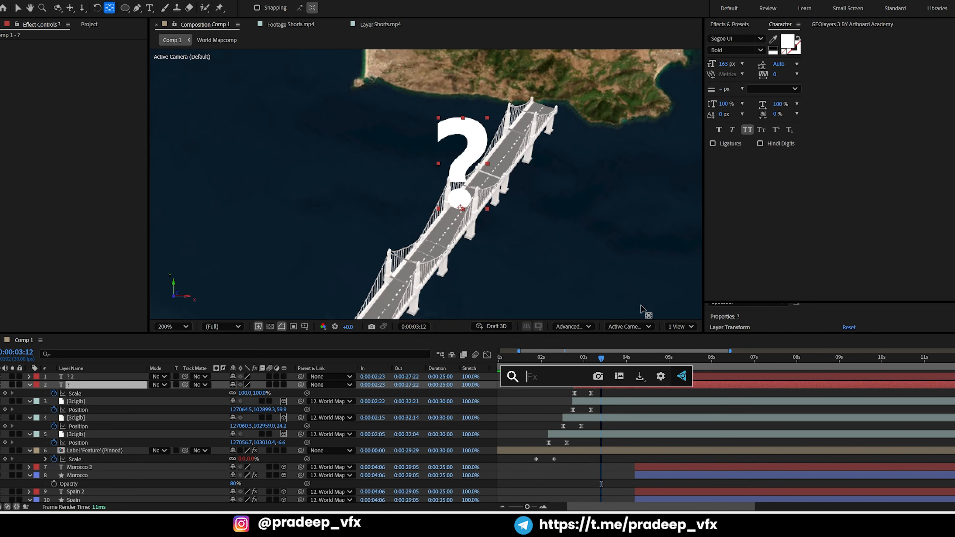
left_click(787, 44)
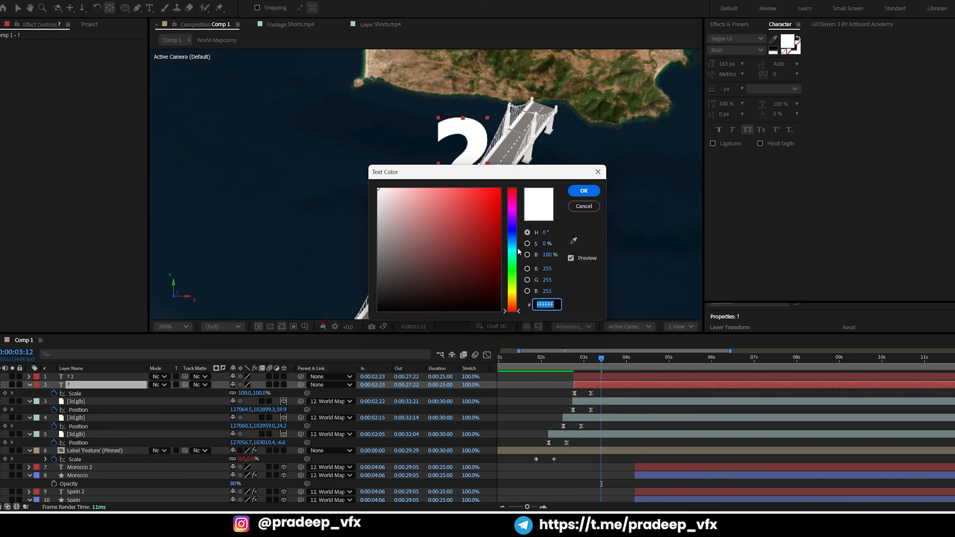
left_click(513, 240)
left_click(496, 224)
left_click(584, 190)
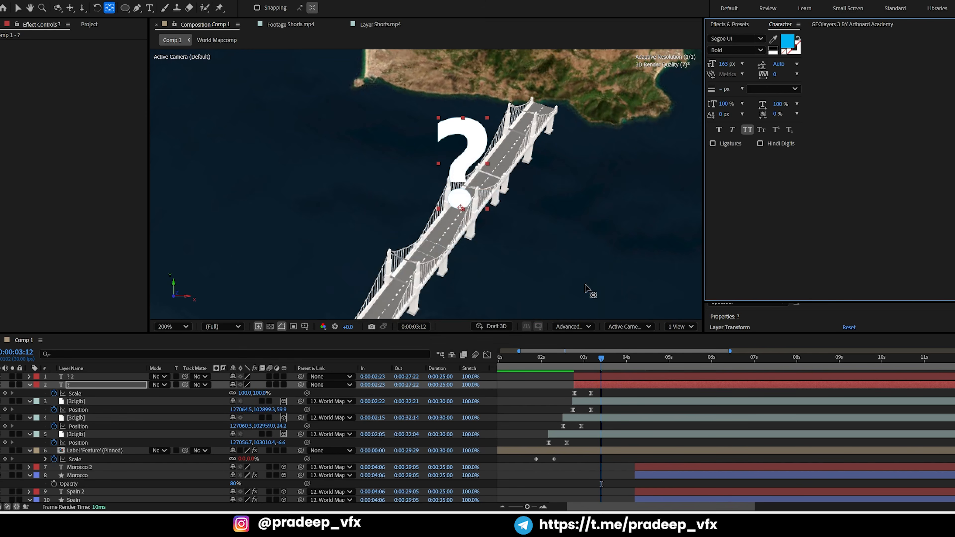
Apply the Deep Glow effect to the blue question mark layer and preview the glowing animation
key("ctrl+space")
type("d")
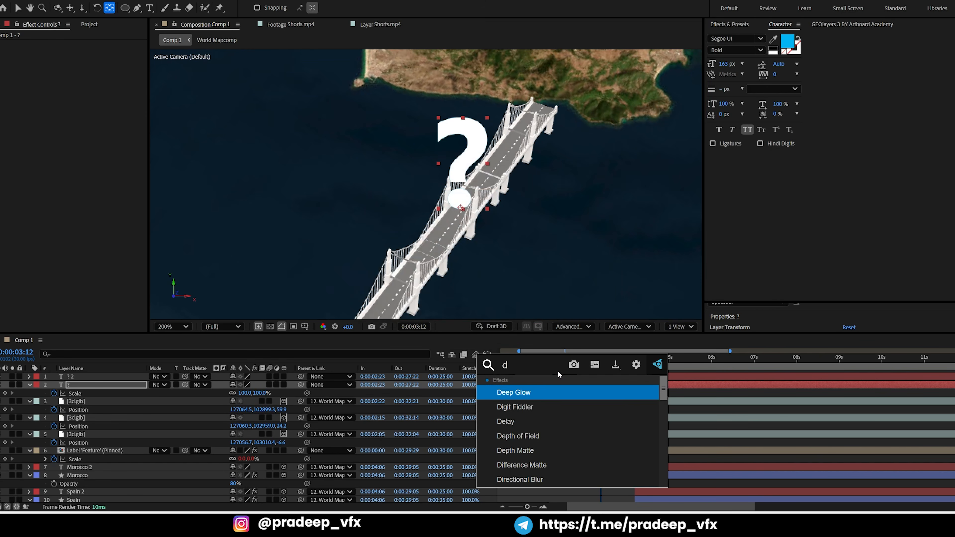
type("eep")
left_click(523, 390)
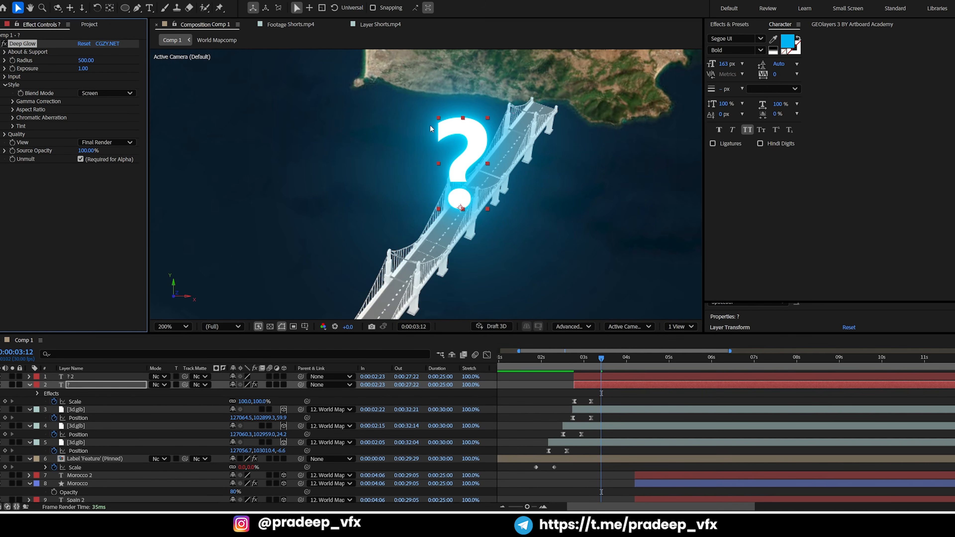
left_click(568, 360)
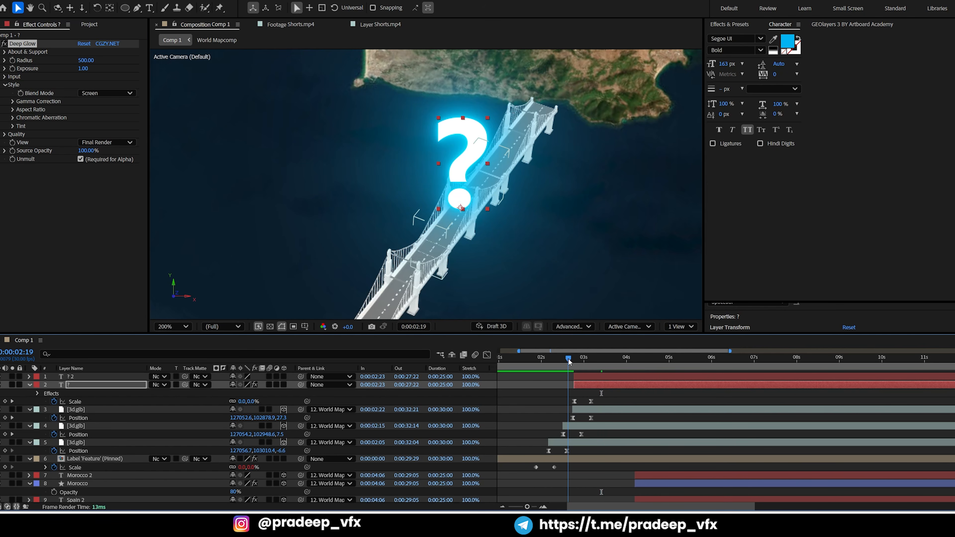
scroll(560, 243, "down", 1)
key("space")
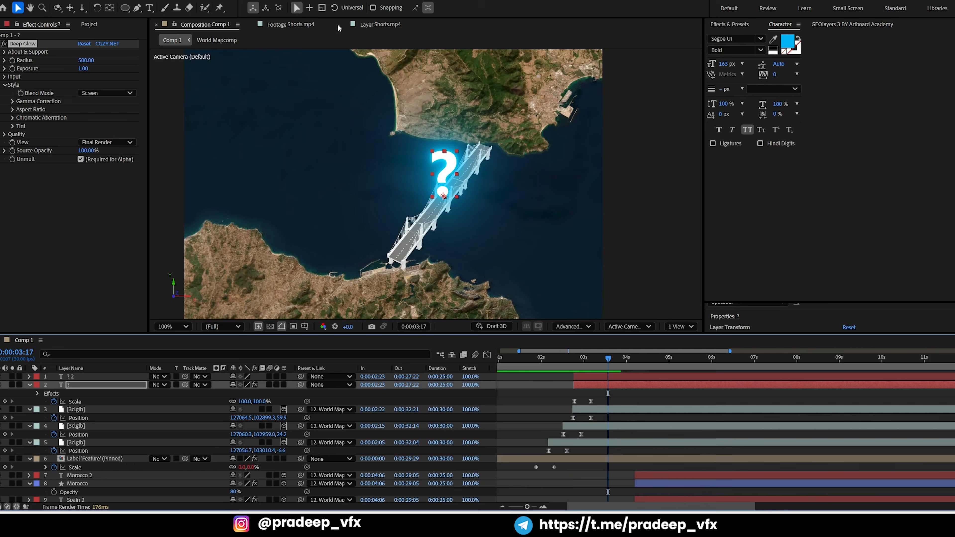
Check the question mark's exit in the Shorts.mp4 reference and copy both question marks' 100% Scale keyframes to 0:00:04:15
left_click(367, 23)
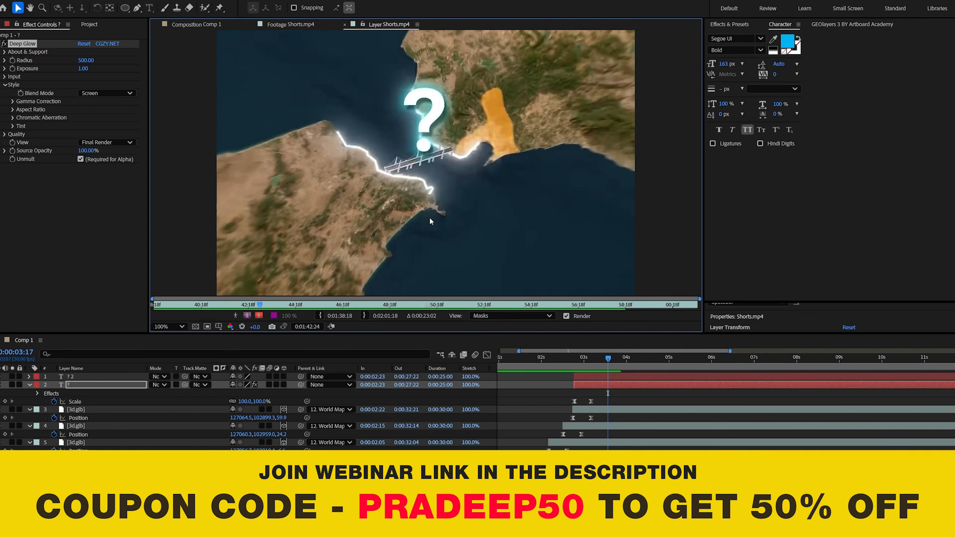
mouse_move(659, 366)
left_mouse_down()
mouse_move(596, 372)
mouse_move(696, 365)
mouse_move(577, 383)
mouse_move(662, 365)
mouse_move(647, 365)
left_mouse_up()
left_click(648, 375)
left_click(643, 384, "shift")
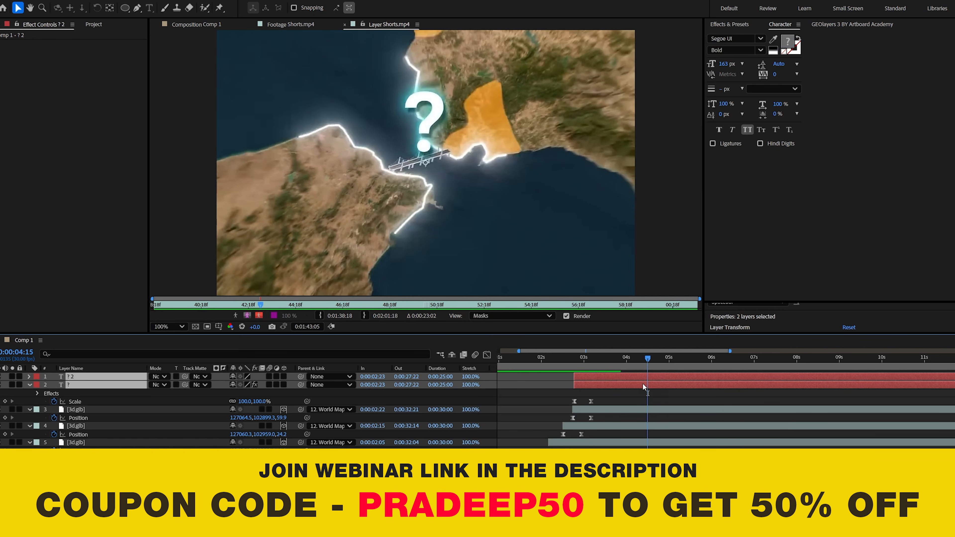
key("u")
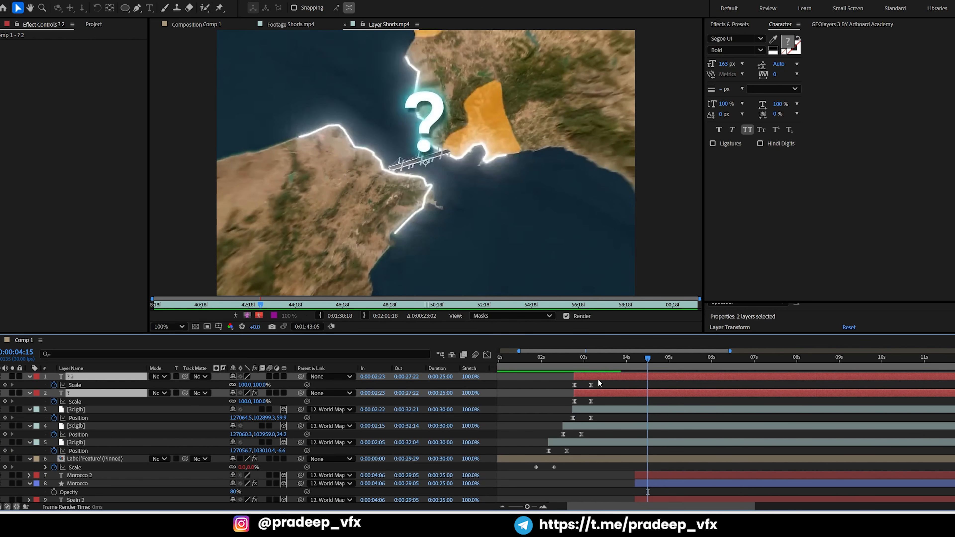
left_click_drag(605, 385, 590, 403)
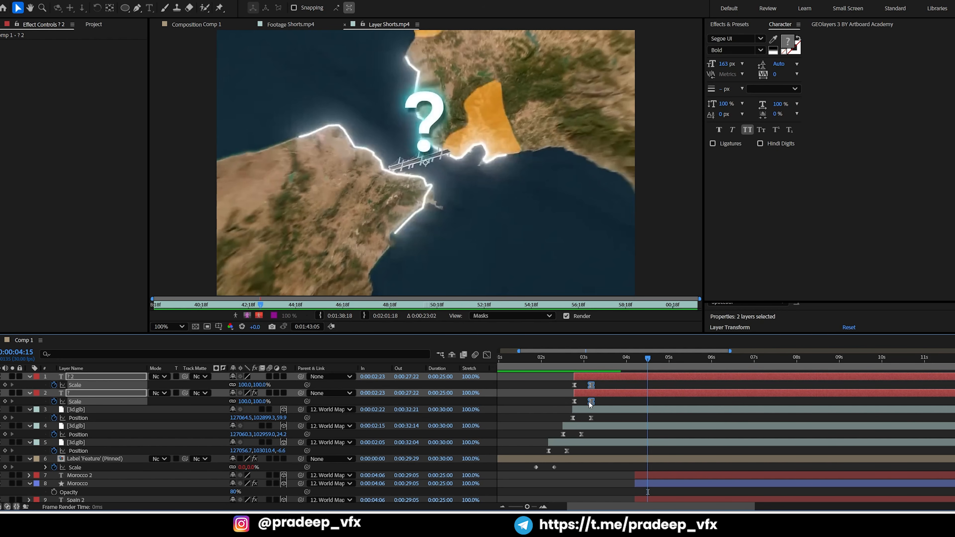
key("ctrl+v")
Copy both question marks' starting 0% Scale keyframes to 0:00:04:25 so they shrink away
left_click_drag(568, 380, 576, 406)
left_click_drag(648, 358, 664, 360)
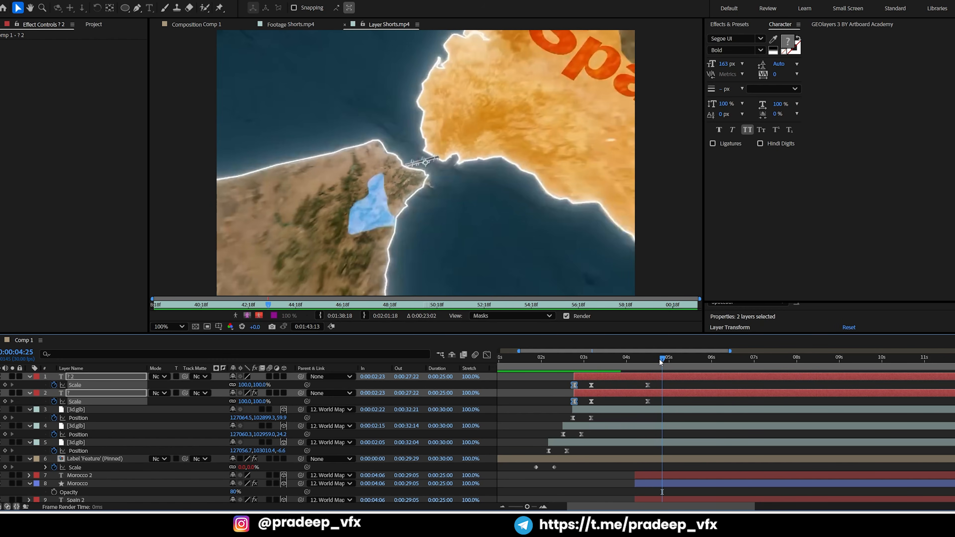
key("ctrl+v")
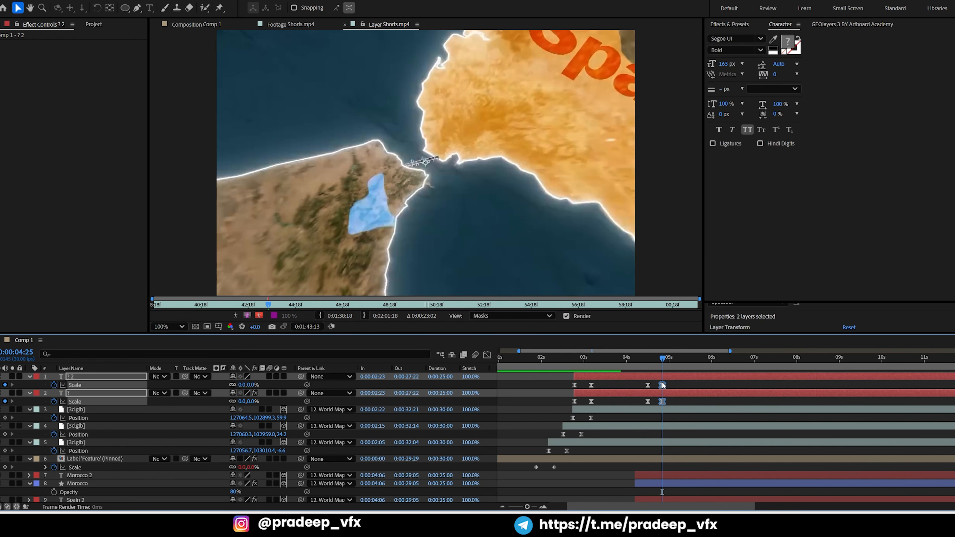
Cut off both question mark layers at 0:00:04:25 and return to the first frame of Comp 1
key("ctrl+shift+d")
key("Delete")
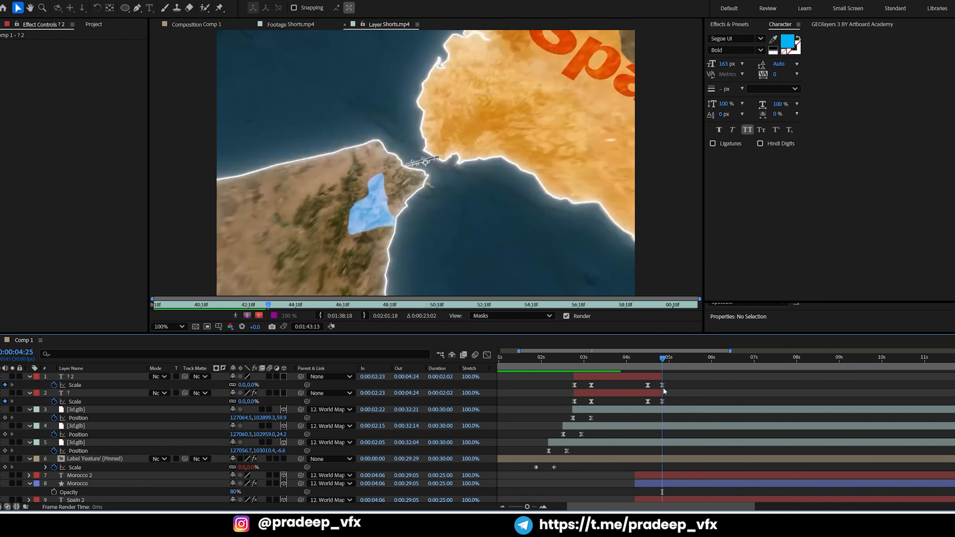
key("u")
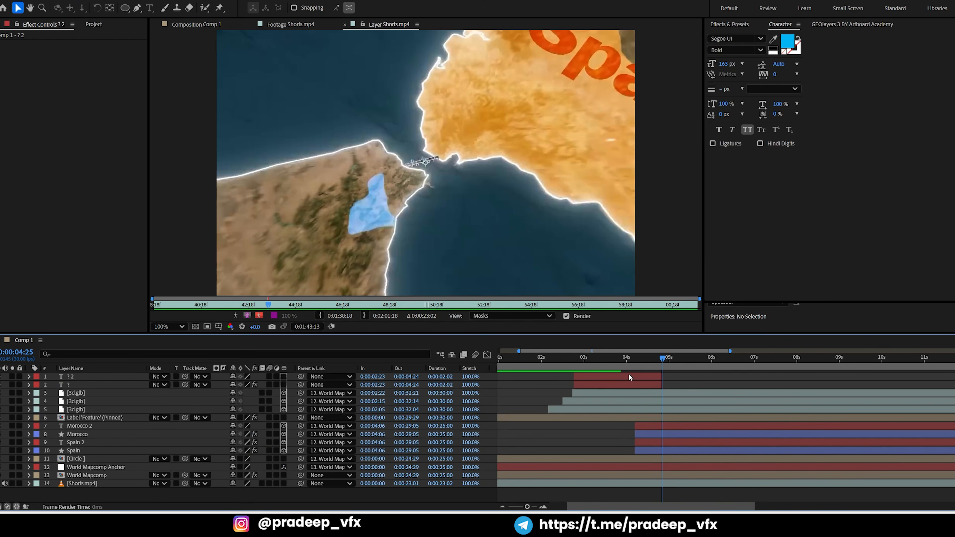
left_click_drag(583, 362, 500, 363)
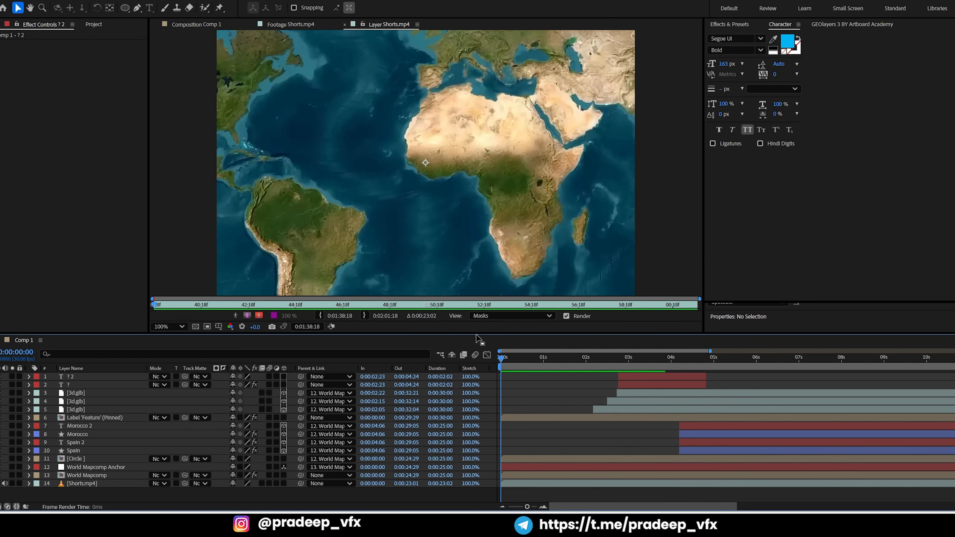
left_click(171, 24)
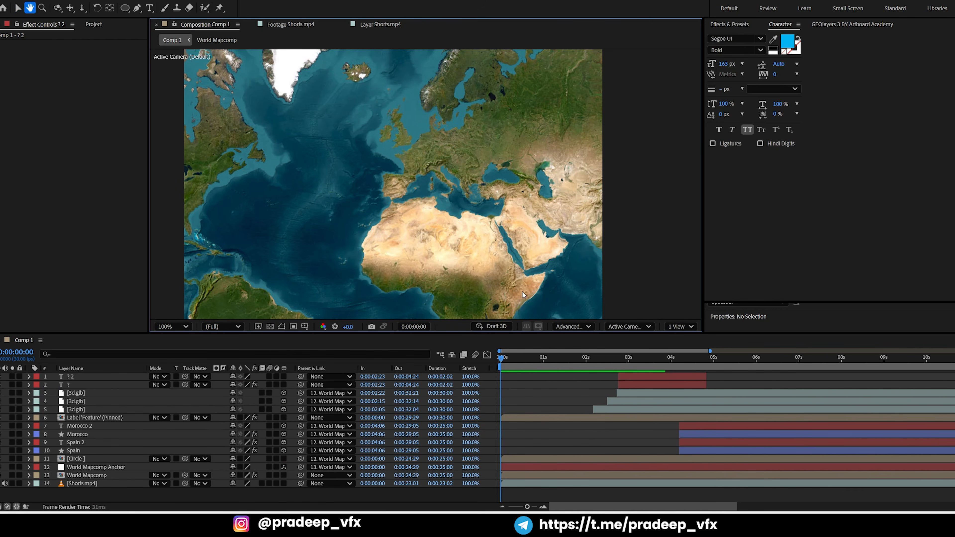
Preview Comp 1 from the first frame through the bridge, the glowing question mark and the country highlights
key("space")
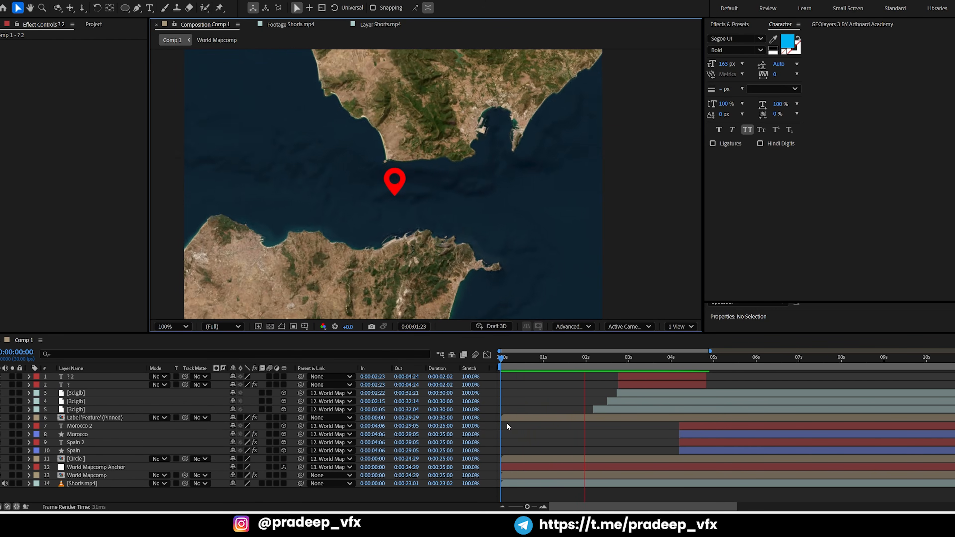
key("space")
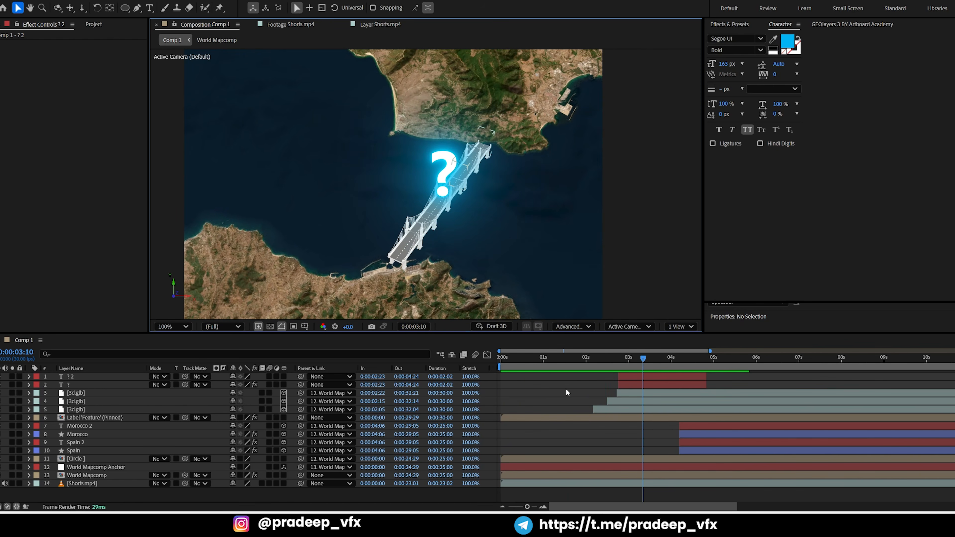
left_click(608, 357)
key("space")
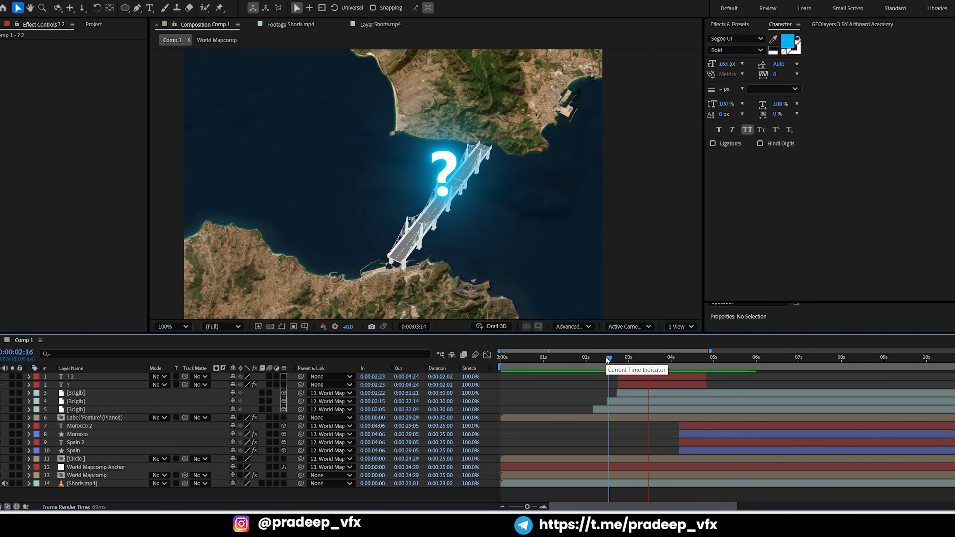
key("space")
key("space")
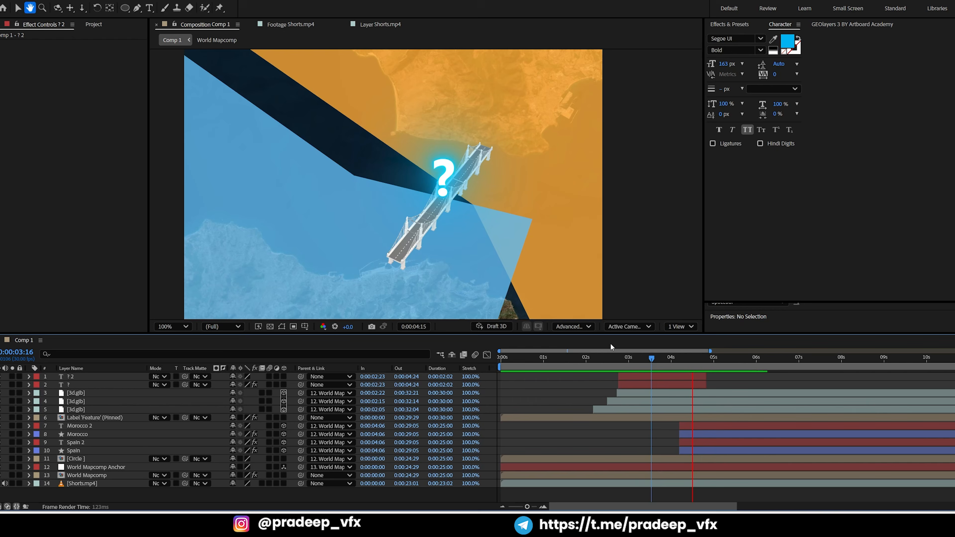
scroll(471, 184, "down", 4)
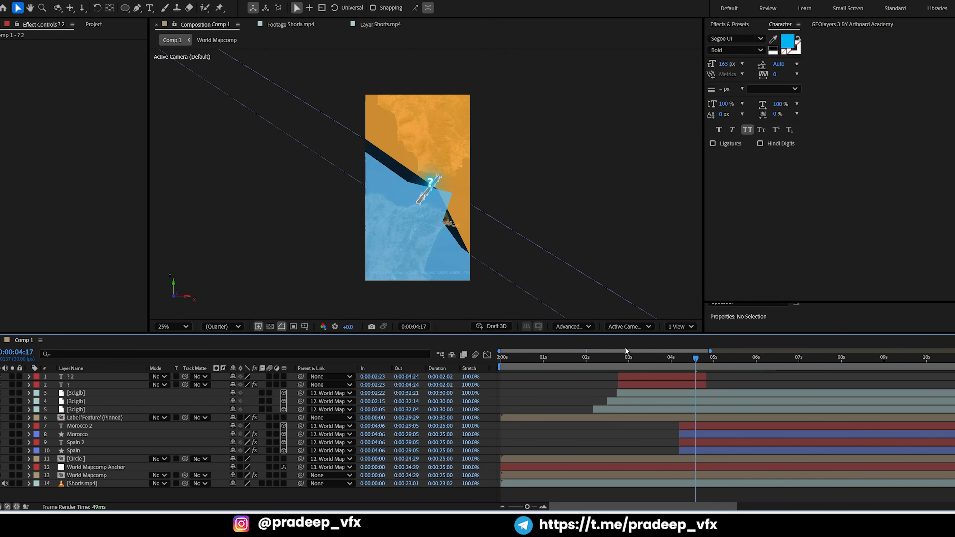
Compare the frames just before and after the country highlights start, checking the top bridge layer and the Morocco layer
mouse_move(671, 364)
left_mouse_down()
mouse_move(700, 357)
mouse_move(673, 359)
mouse_move(689, 351)
mouse_move(662, 364)
left_mouse_up()
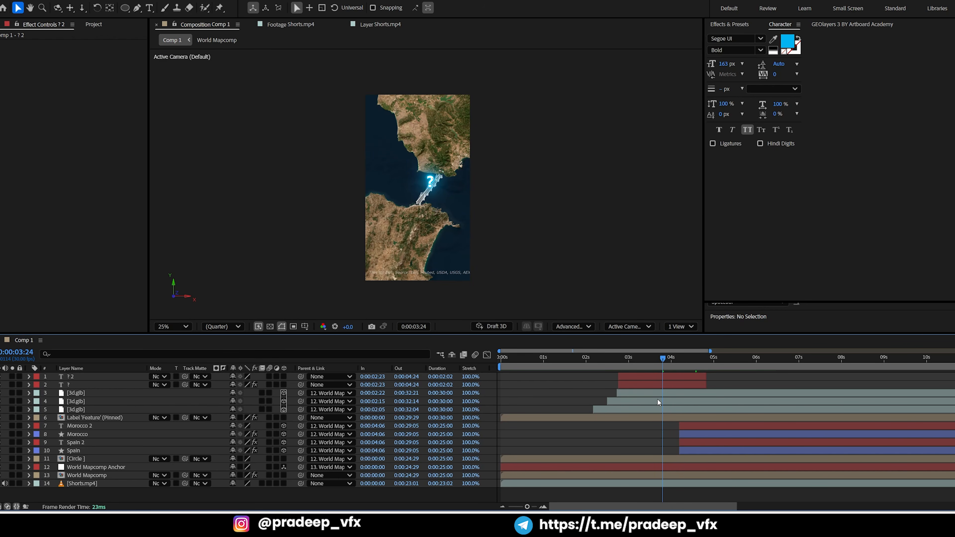
left_click(662, 392)
left_click_drag(666, 360, 683, 371)
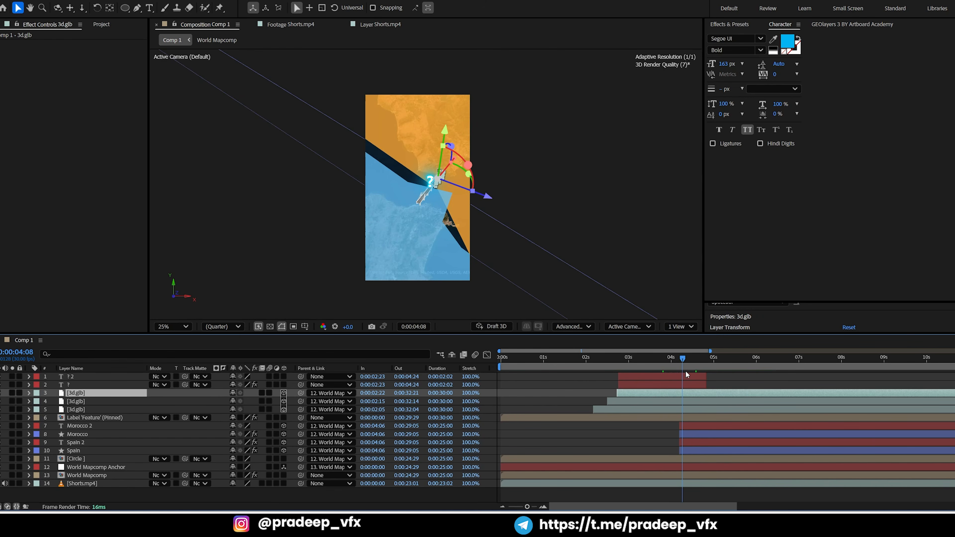
left_click(685, 434)
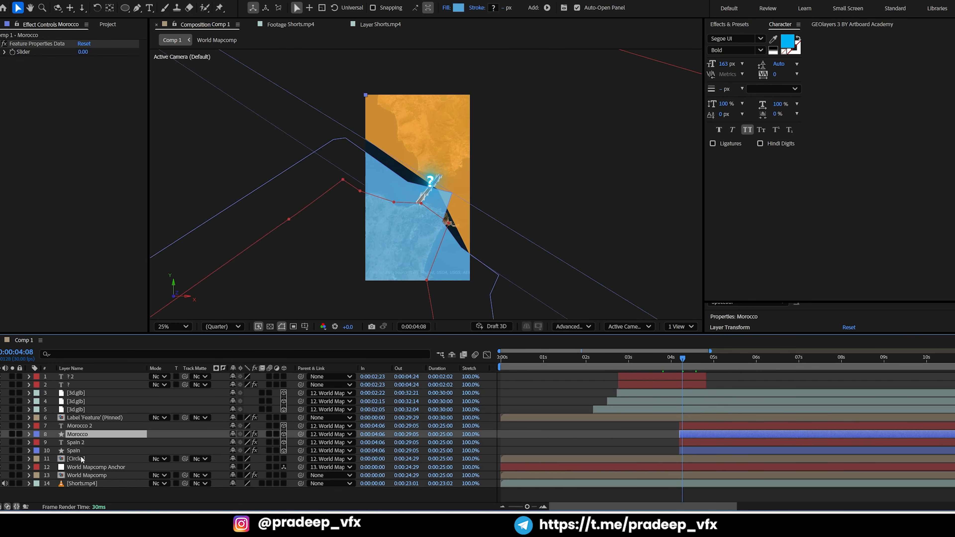
Toggle the Morocco layer's visibility off and back on to see which highlight it draws
left_click(1, 435)
left_click(0, 434)
left_click(0, 434)
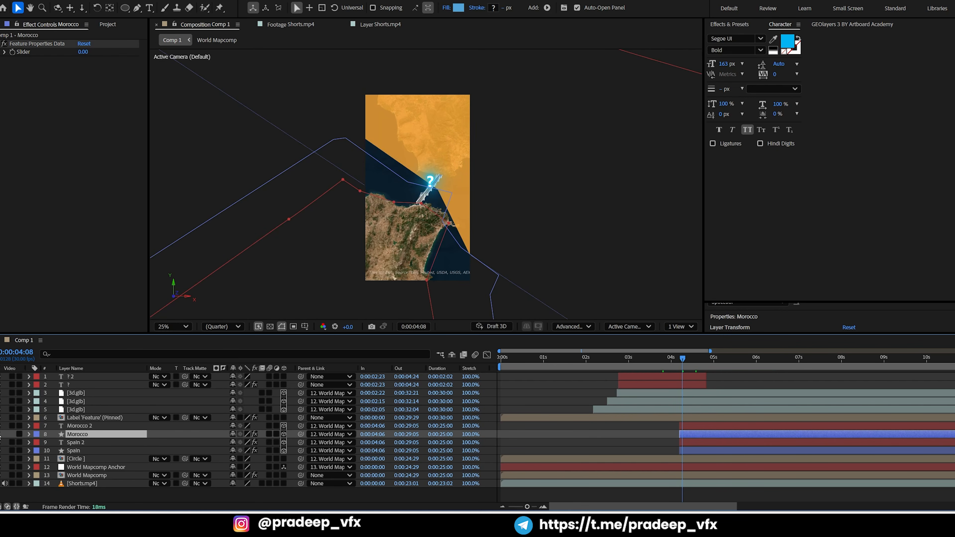
left_click(1, 435)
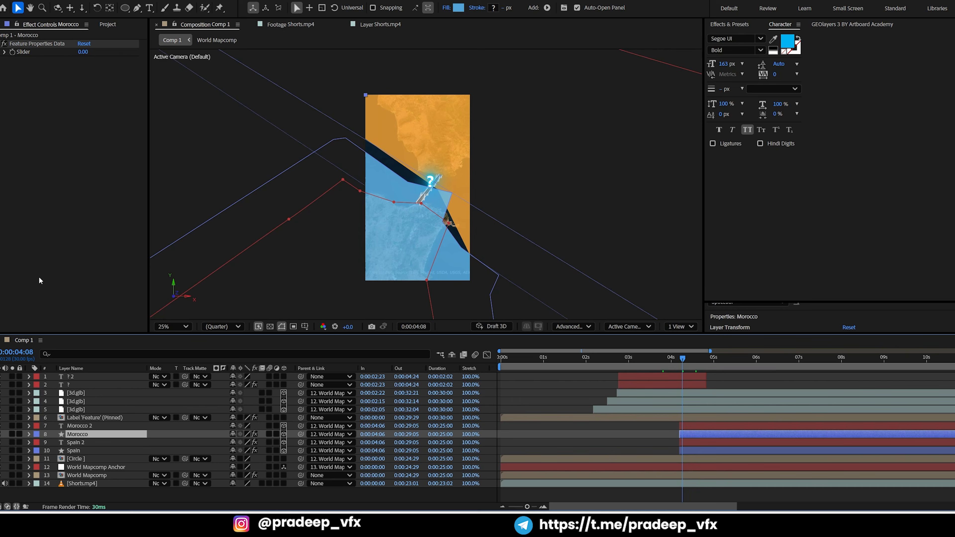
Try the Classic 3D renderer on the country highlights at 0:00:04:13 and restore Advanced 3D
mouse_move(690, 360)
left_mouse_down()
mouse_move(697, 358)
mouse_move(689, 361)
left_mouse_up()
left_click(581, 329)
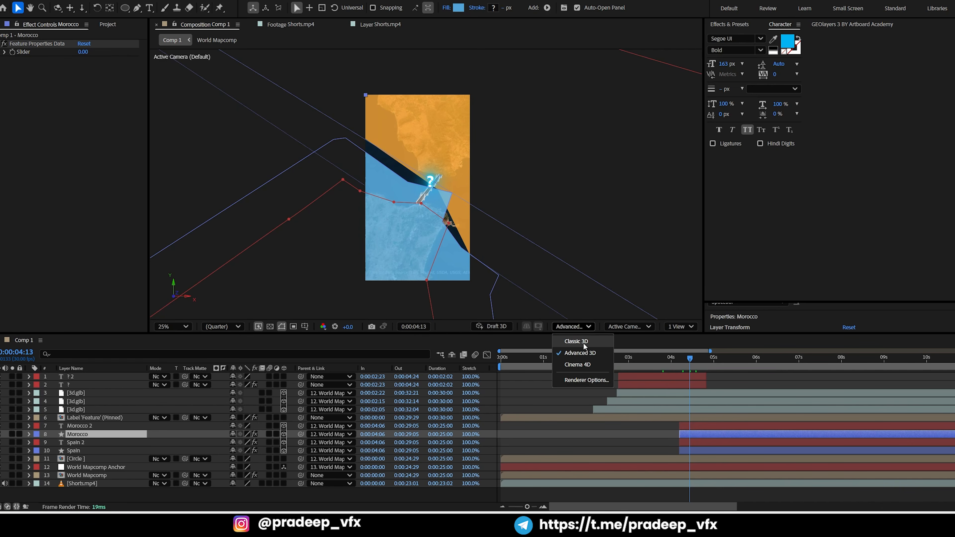
left_click(577, 341)
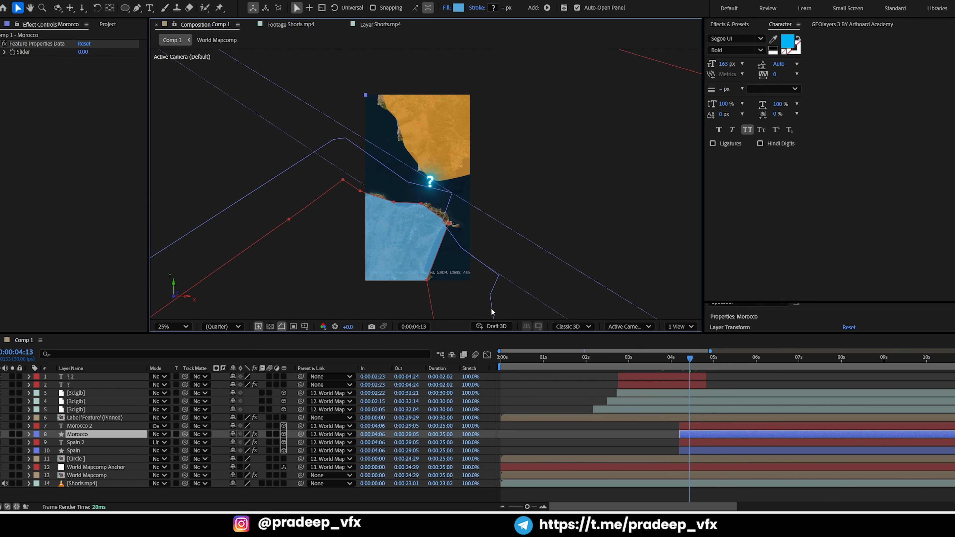
scroll(432, 232, "up", 2)
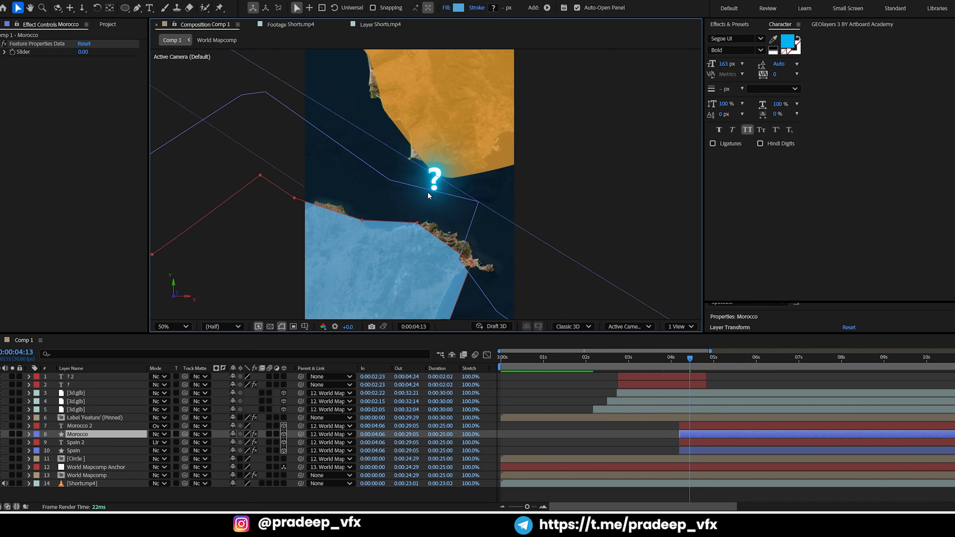
left_click(641, 328)
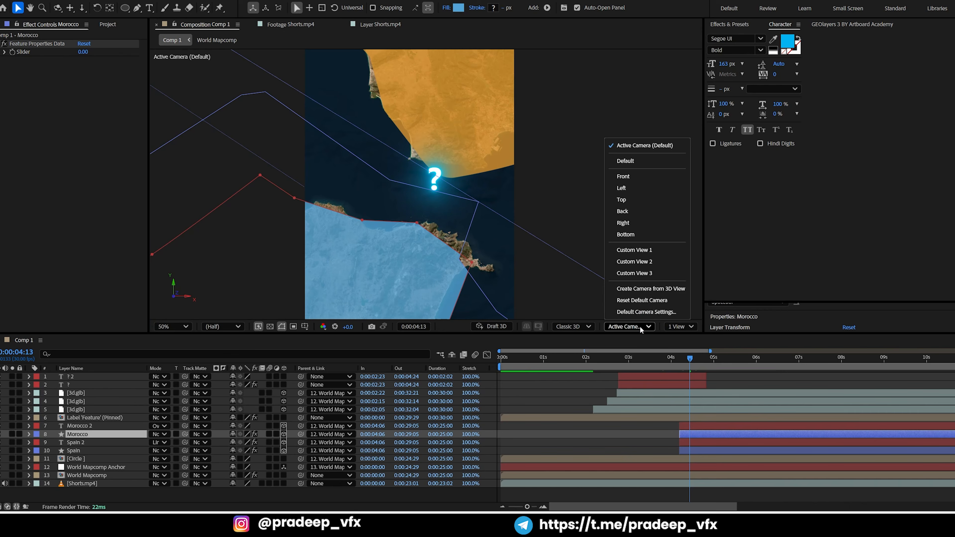
left_click(580, 327)
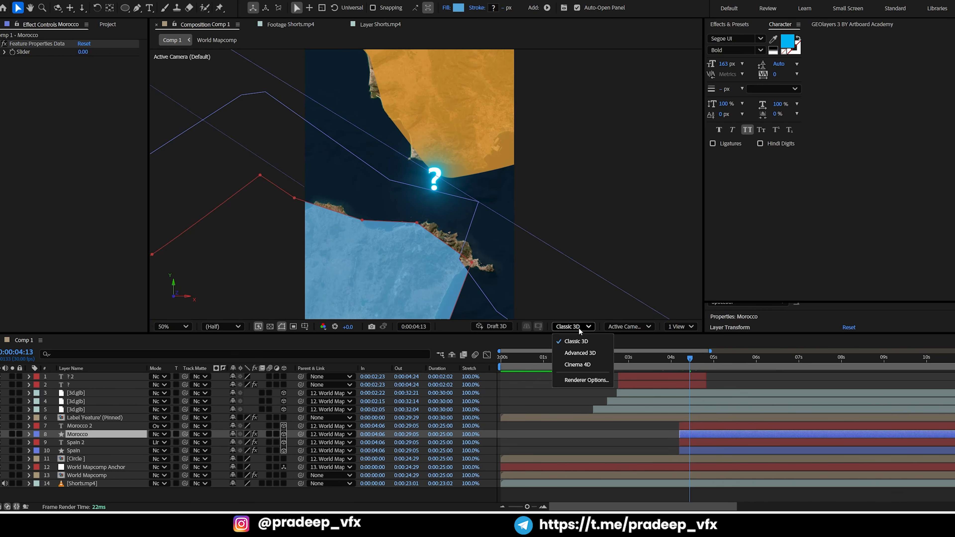
left_click(581, 354)
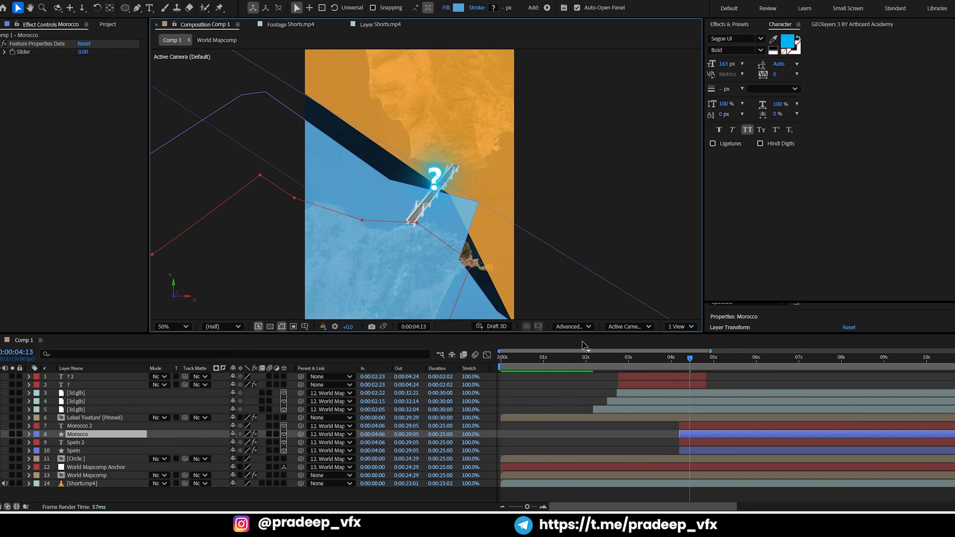
Select the top bridge layer and scrub through the highlights to 0:00:04:26 to inspect their shapes around the bridge
left_click(642, 394)
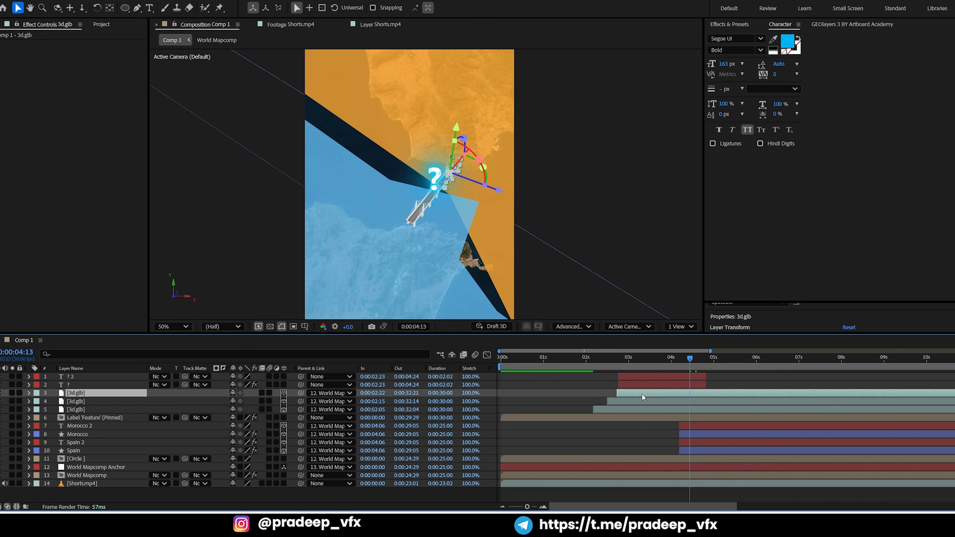
left_click_drag(641, 363, 675, 358)
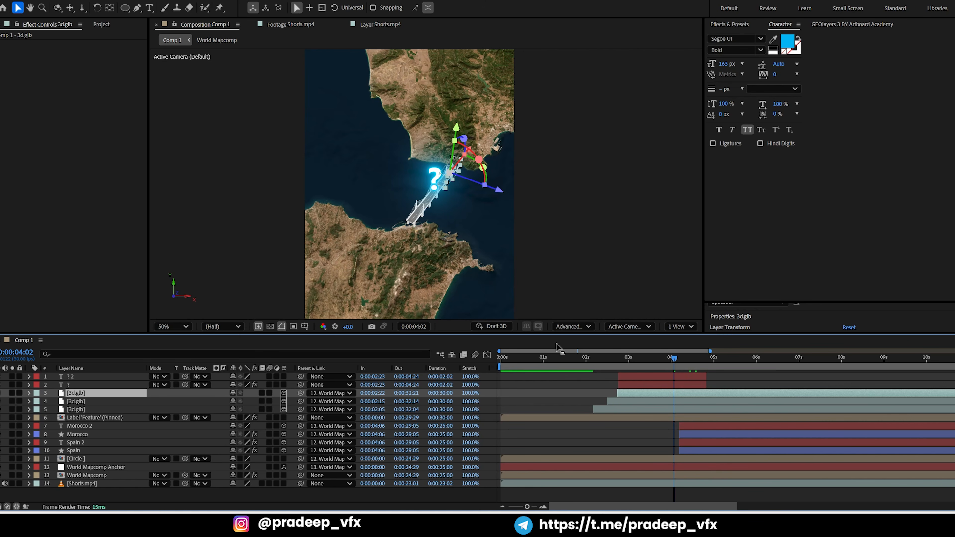
left_click_drag(628, 361, 708, 359)
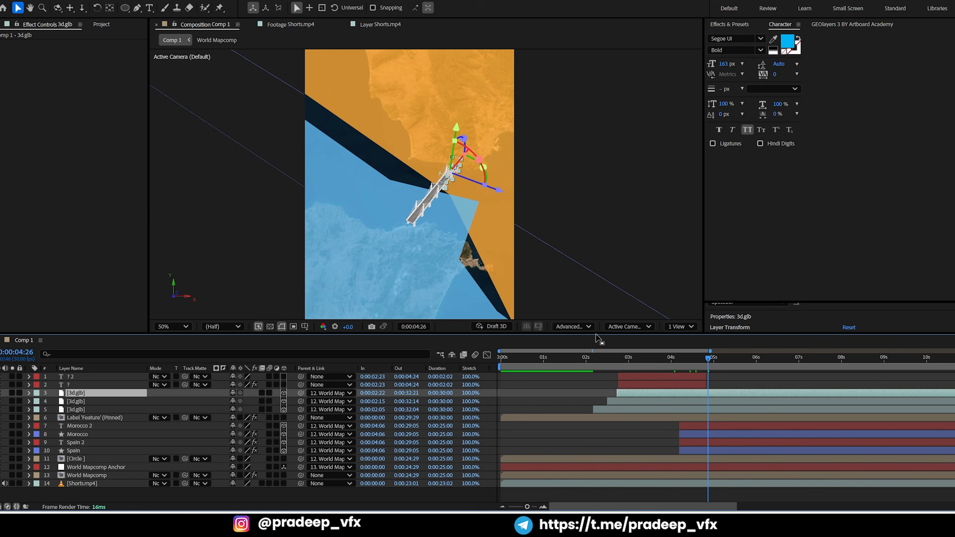
Try the Cinema 4D renderer at 0:00:04:26 and switch the composition to Classic 3D
left_click(579, 327)
left_click(582, 363)
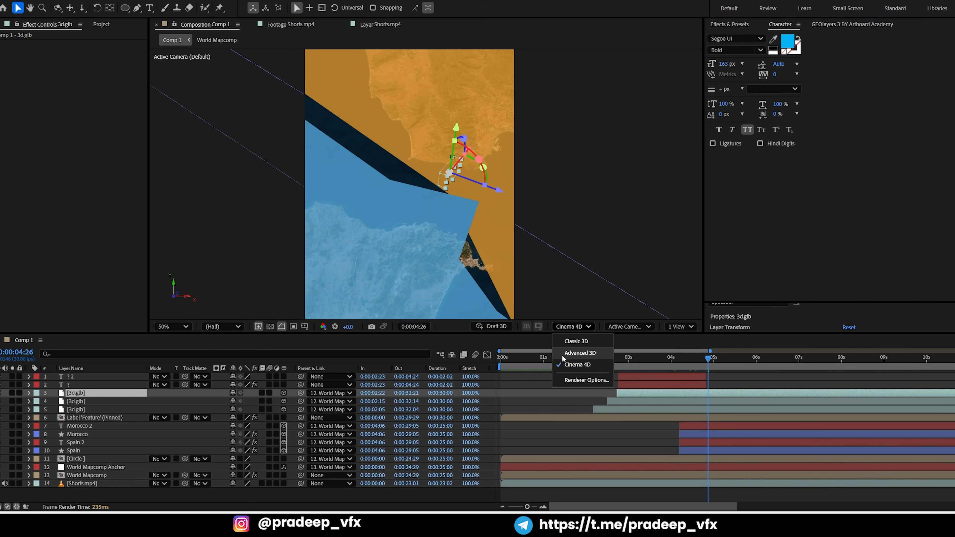
left_click(540, 397)
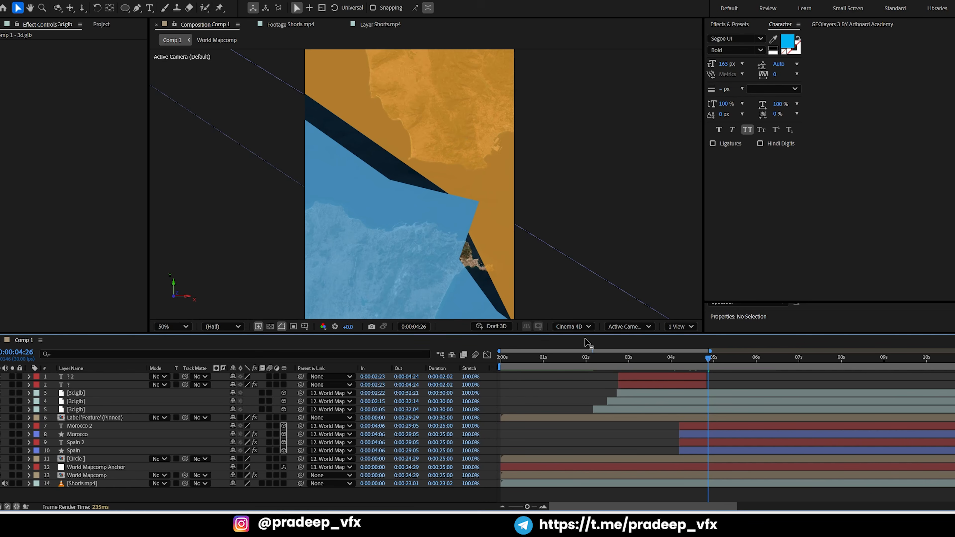
left_click(584, 327)
left_click(572, 345)
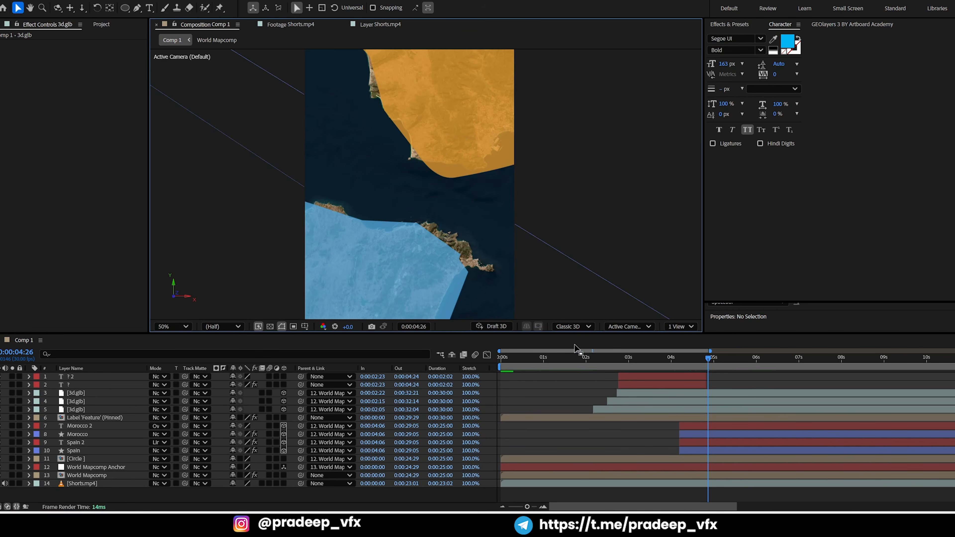
Check the question mark and bridge section under Classic 3D, and set the renderer back to Advanced 3D at 0:00:03:13
left_click(622, 359)
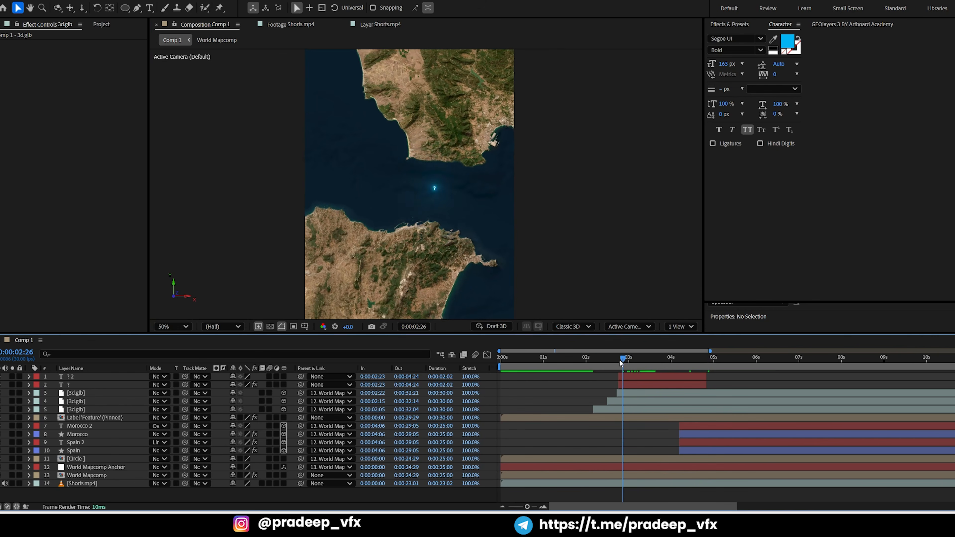
left_click_drag(621, 362, 647, 372)
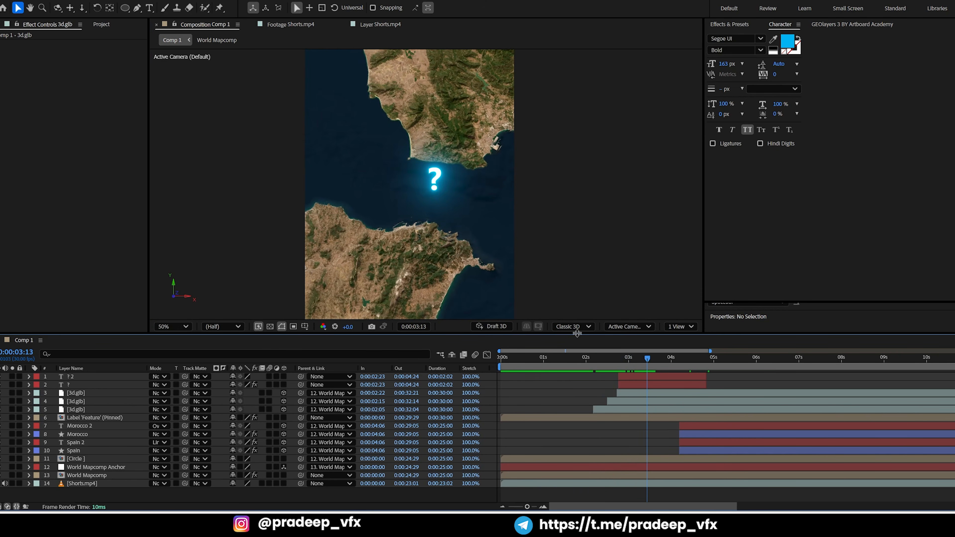
left_click(573, 326)
left_click(587, 354)
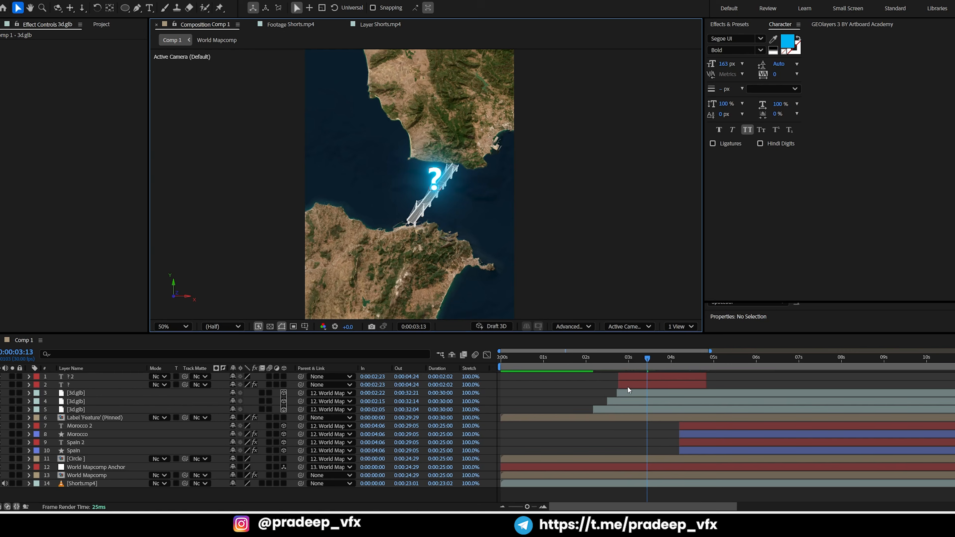
Select the top bridge layer and scrub between 0:00:04:01 and 0:00:03:09 to inspect the bridge before the highlights
left_click(639, 392)
left_click_drag(659, 359, 672, 357)
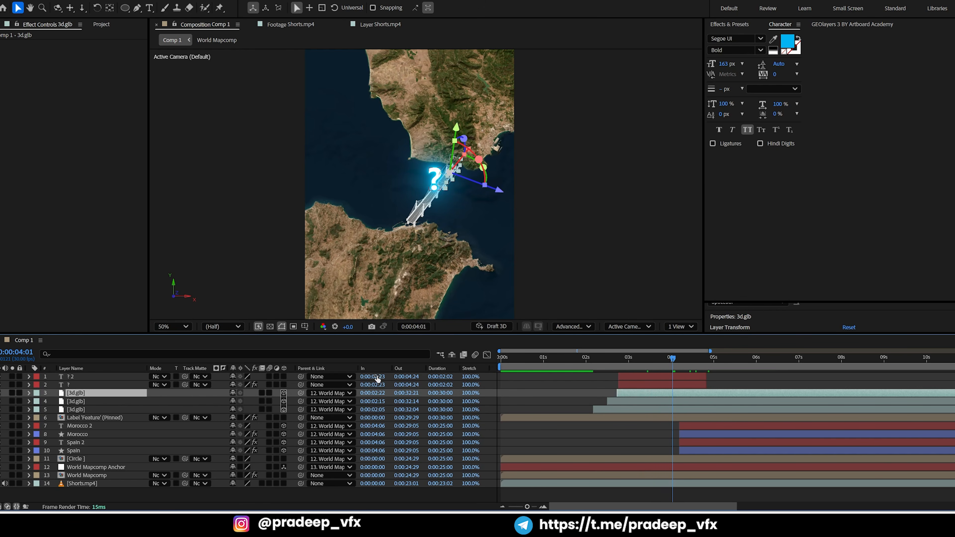
left_click_drag(673, 357, 642, 357)
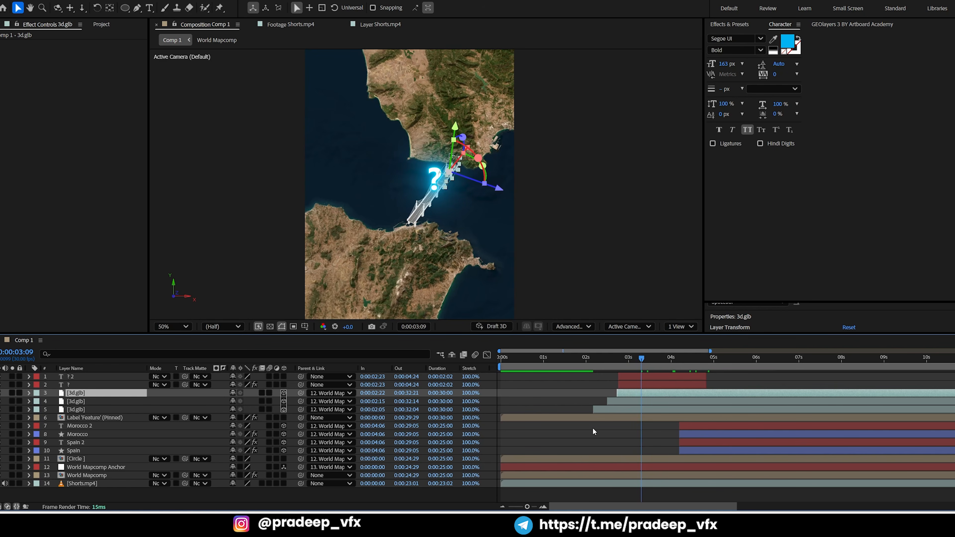
Try pre-composing the three 3d.glb bridge layers with all attributes moved into the new composition, and undo it
left_click(631, 410, "shift")
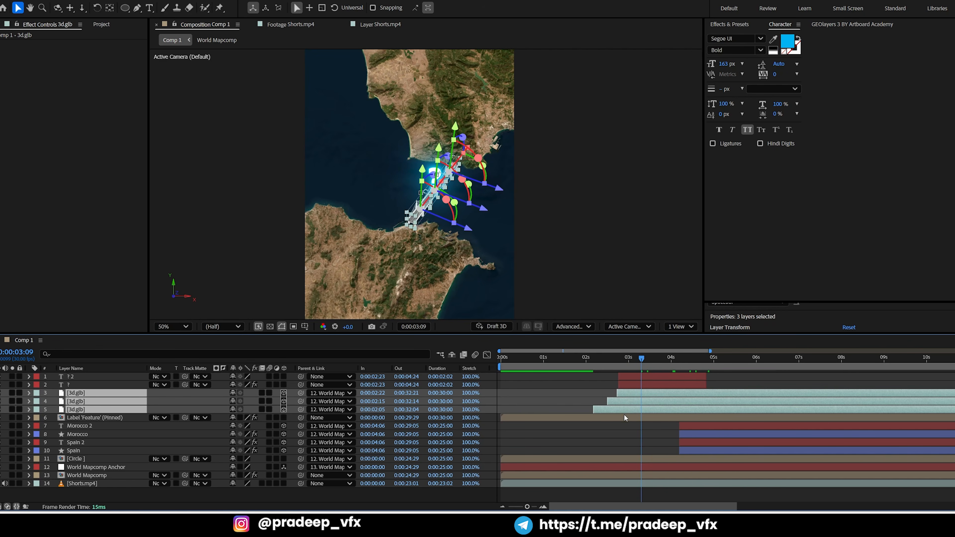
key("ctrl+shift+c")
left_click(412, 252)
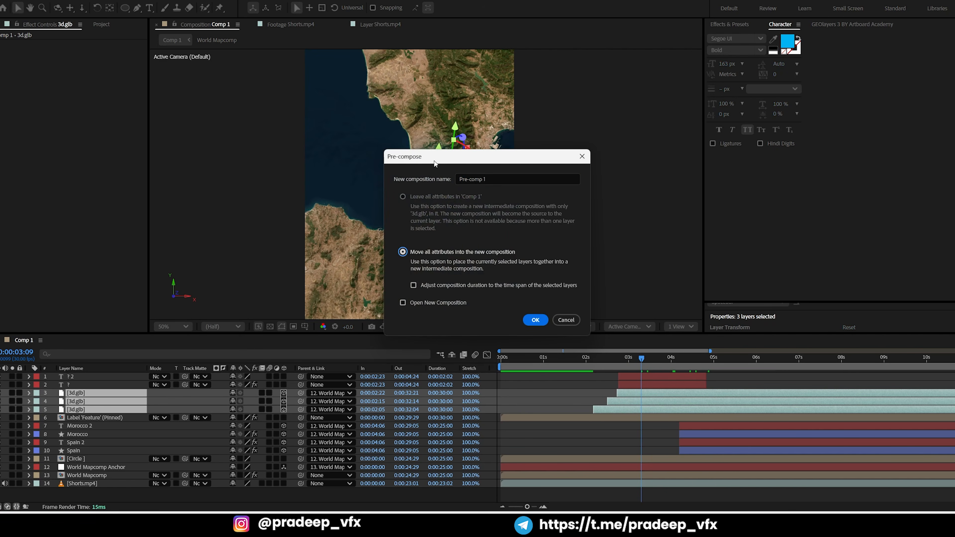
left_click_drag(435, 162, 634, 194)
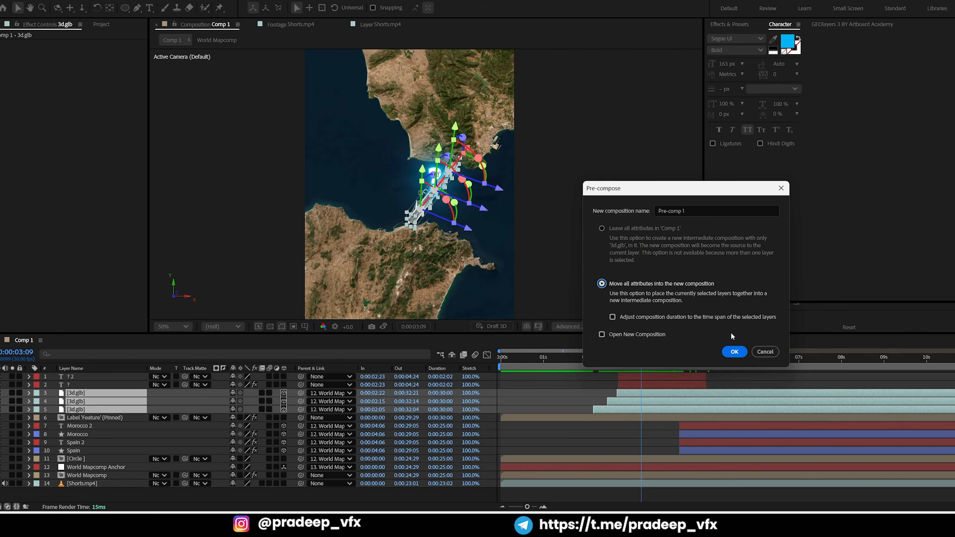
left_click(735, 351)
key("comma")
key("comma")
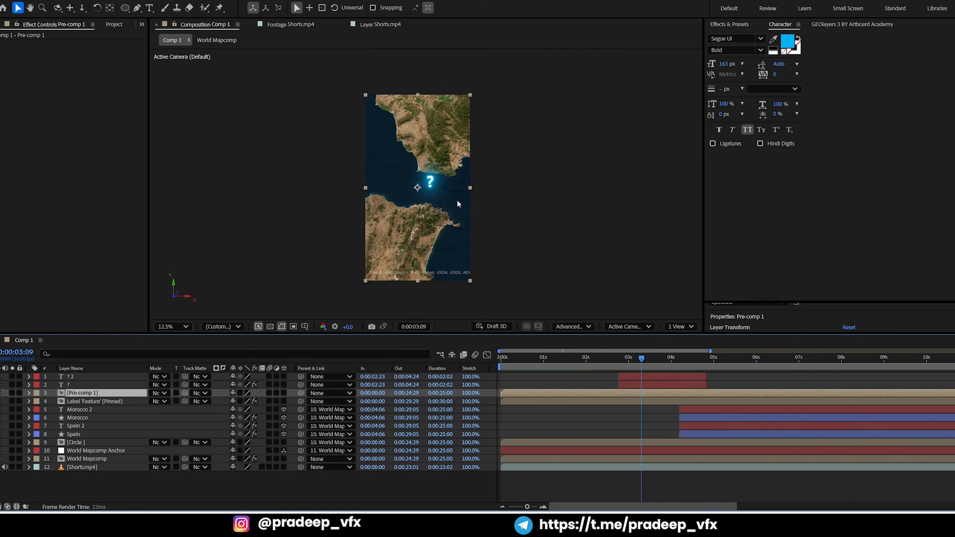
key("ctrl+z")
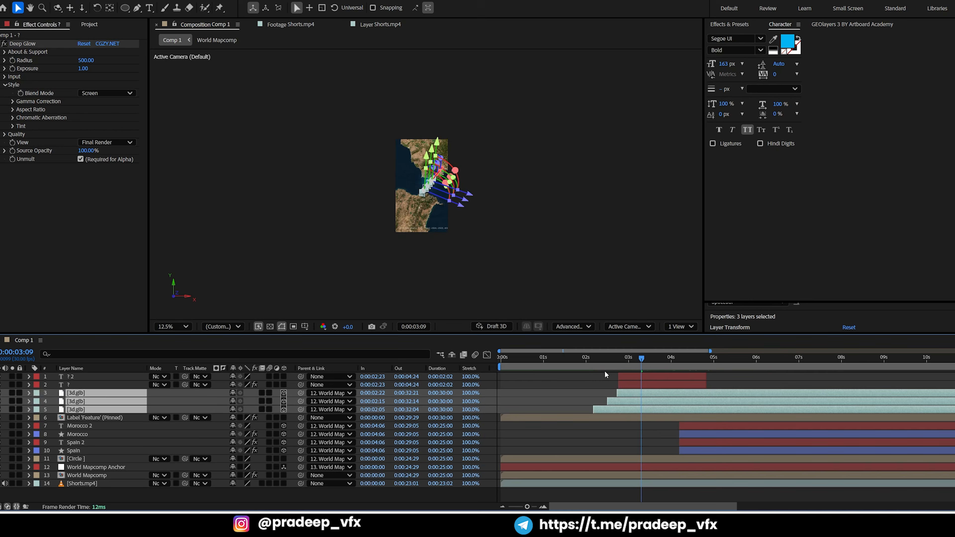
Pre-compose the three 3d.glb layers as Pre-comp 1 with its duration adjusted to their time span, and open it
key("ctrl+shift+c")
left_click(414, 285)
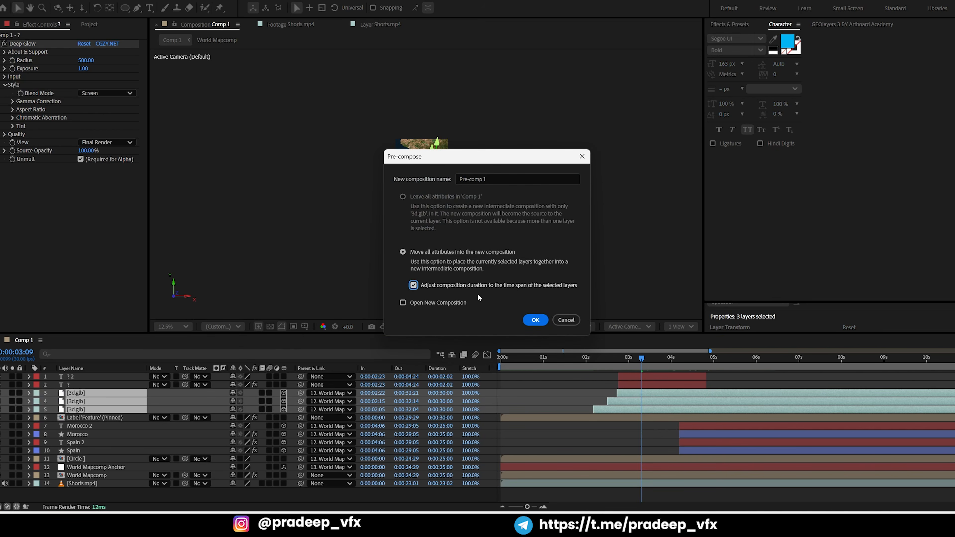
left_click(536, 320)
key("period")
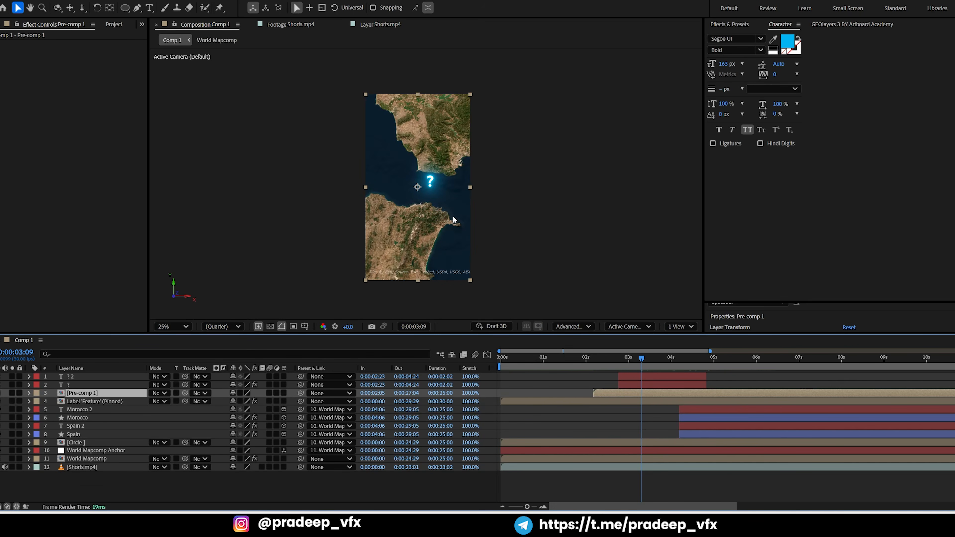
double_click(620, 392)
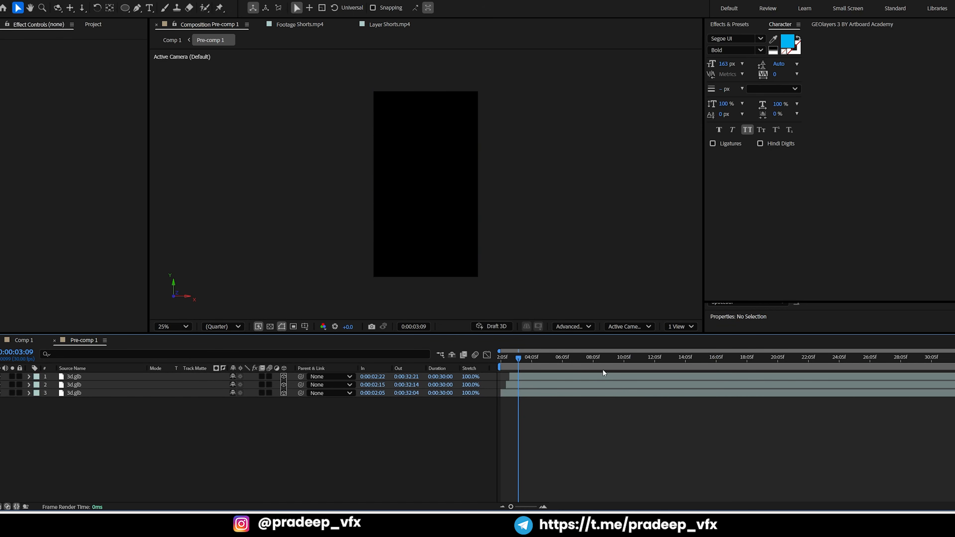
Undo the pre-composition of the three bridge layers and move the playhead to 0:00:02:05 at the first bridge layer's start
key("ctrl+z")
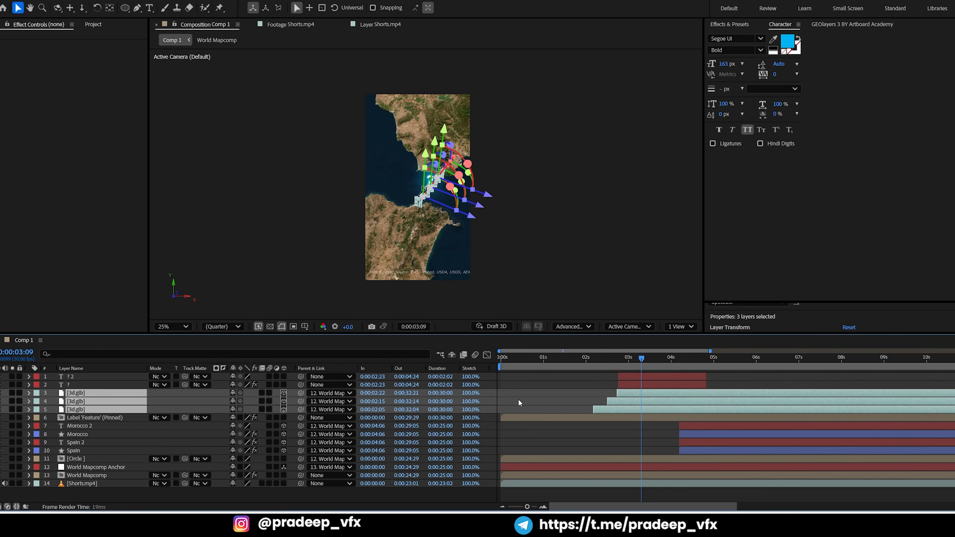
left_click(543, 430)
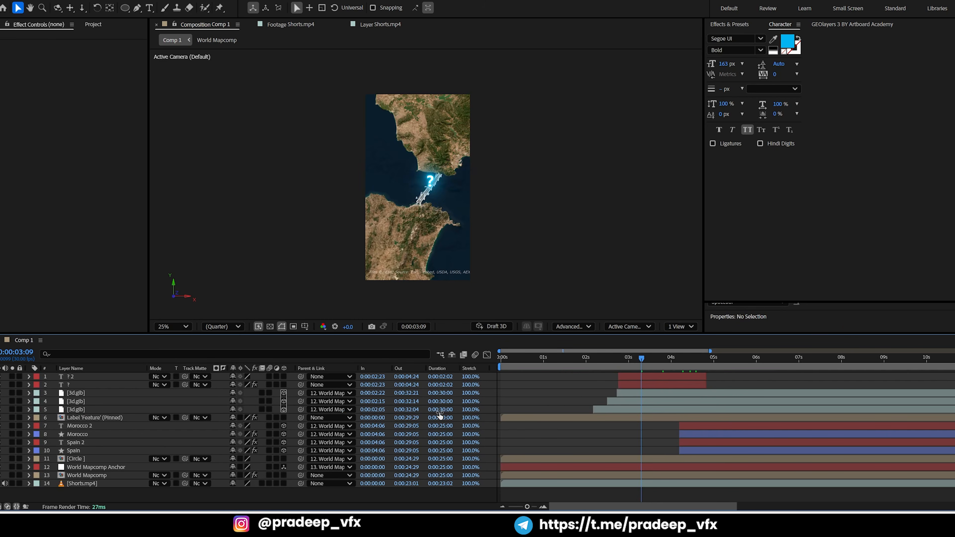
left_click(590, 359)
left_click_drag(591, 362, 584, 362)
scroll(590, 388, "up", 4)
Select the three 3d.glb bridge layers and set their parent to None
left_click(593, 411)
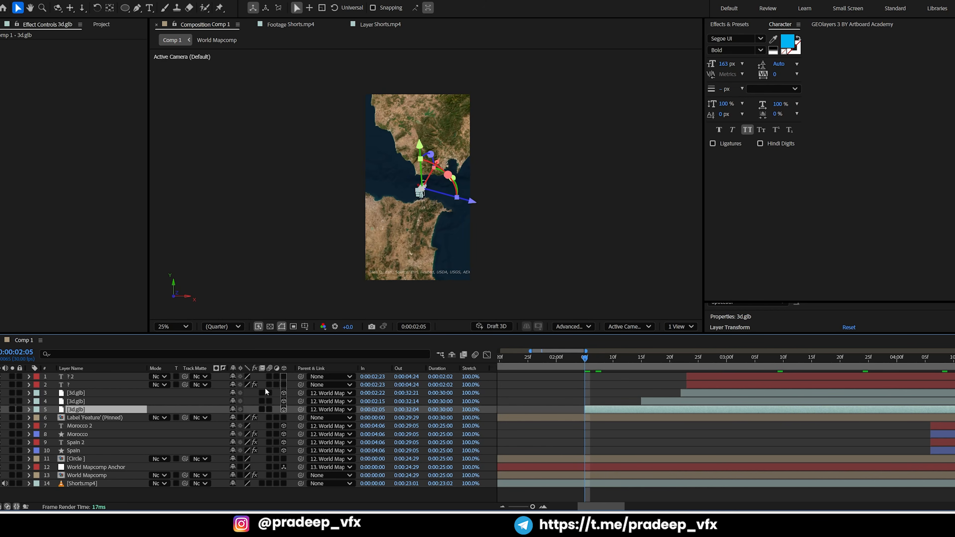
left_click(108, 394, "shift")
left_click(330, 393)
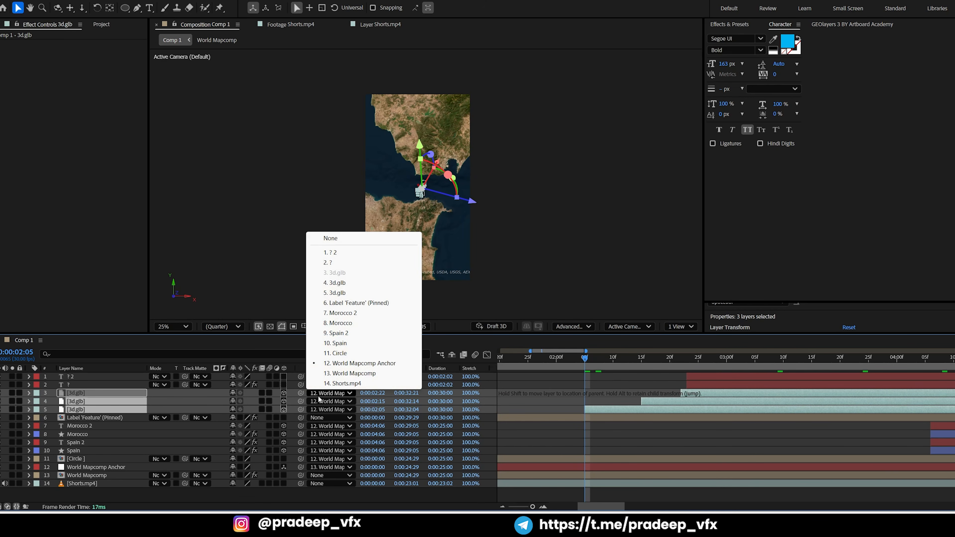
left_click(353, 238)
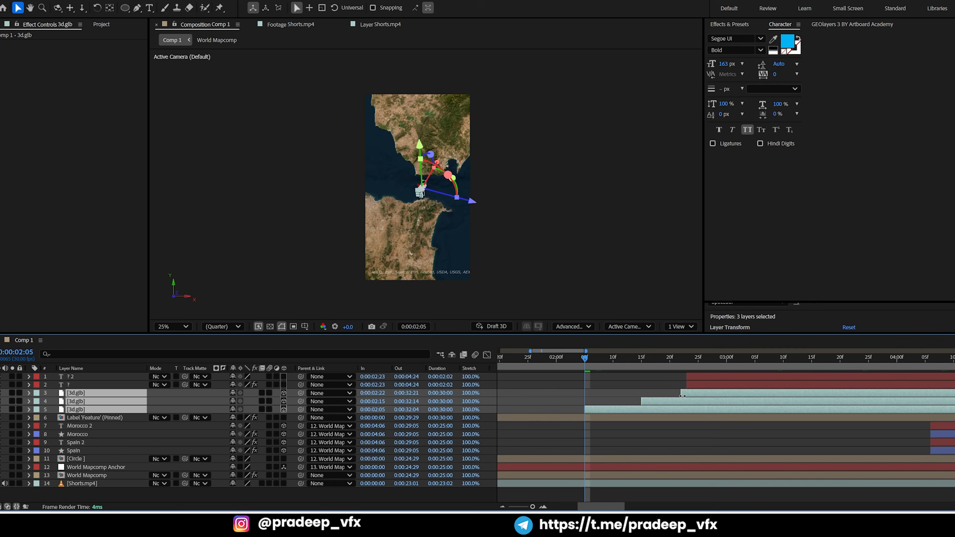
Pre-compose the three 3d.glb layers as Pre-comp 1, moving all attributes and adjusting the duration to their time span
key("ctrl+shift+c")
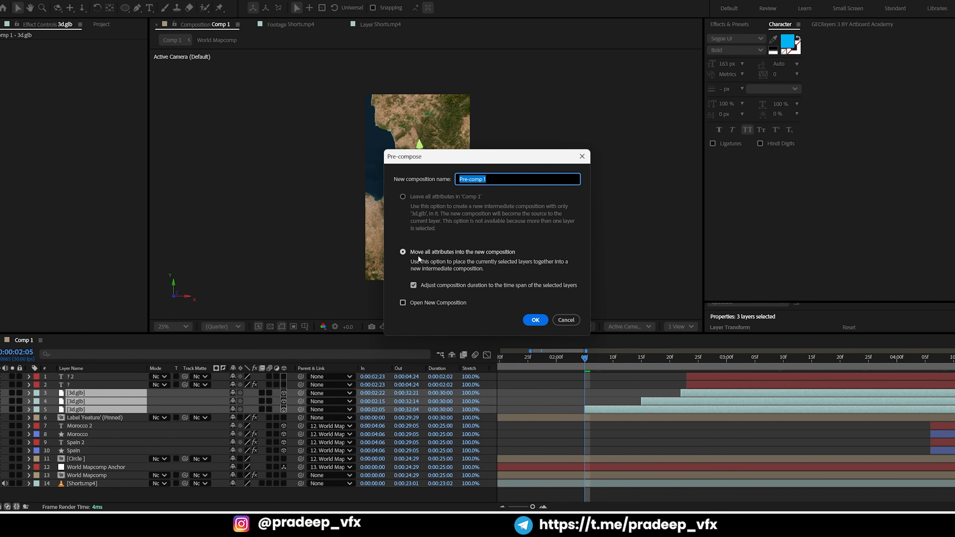
left_click(403, 252)
left_click(531, 320)
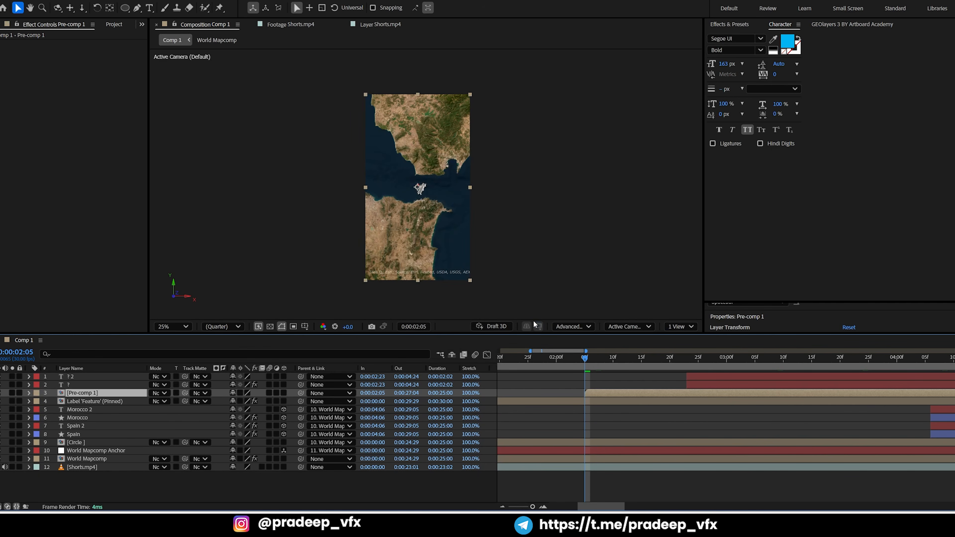
Make Pre-comp 1 a 3D layer and parent it to World Mapcomp Anchor
mouse_move(596, 361)
left_mouse_down()
mouse_move(675, 365)
mouse_move(585, 367)
left_mouse_up()
scroll(450, 216, "up", 5)
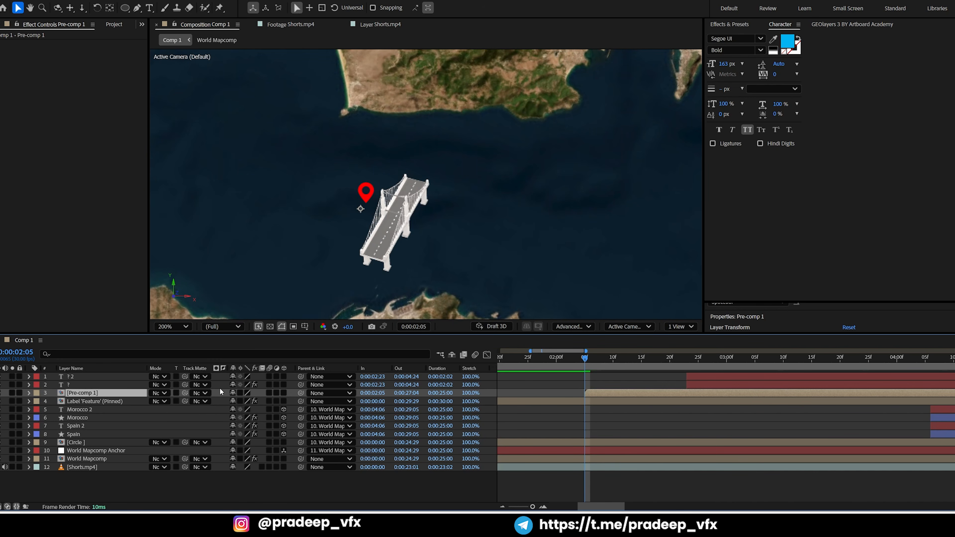
left_click(283, 393)
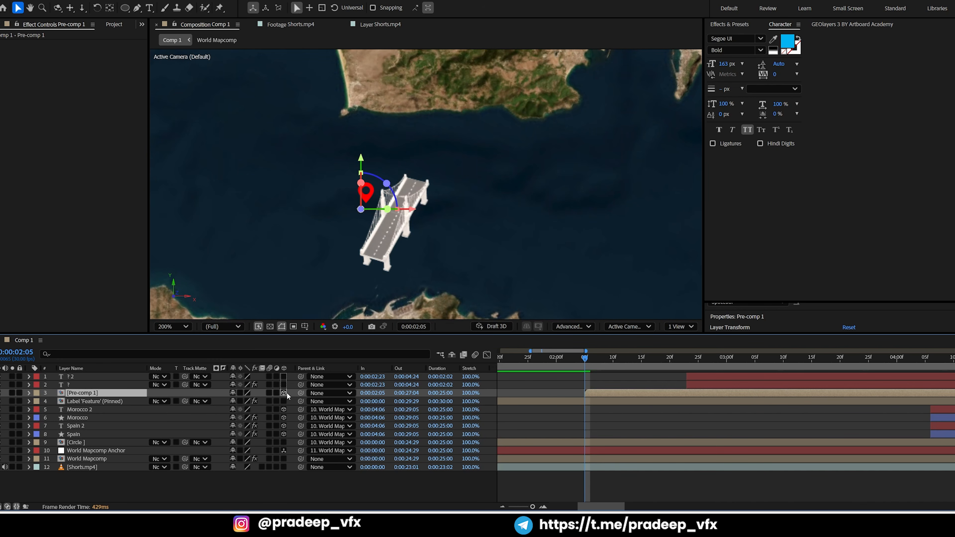
left_click(321, 393)
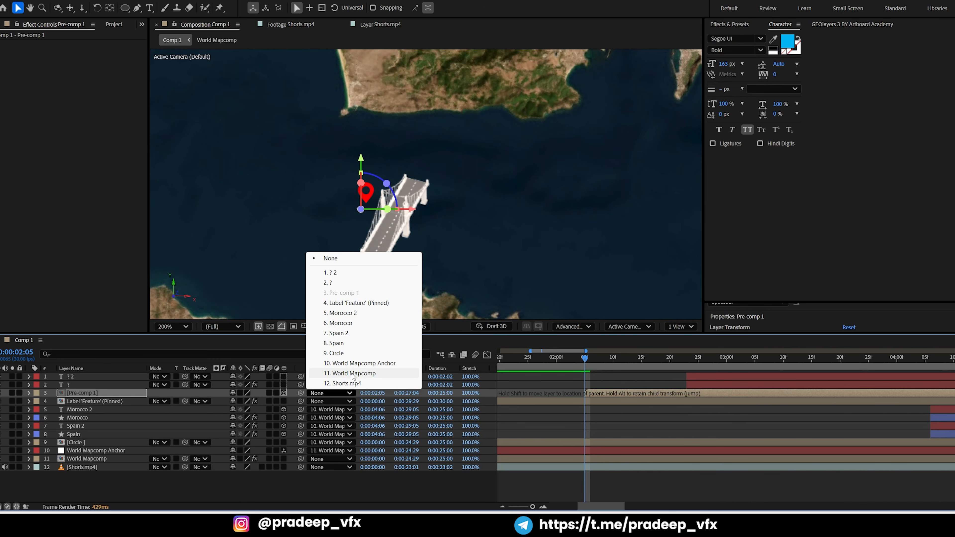
left_click(360, 363)
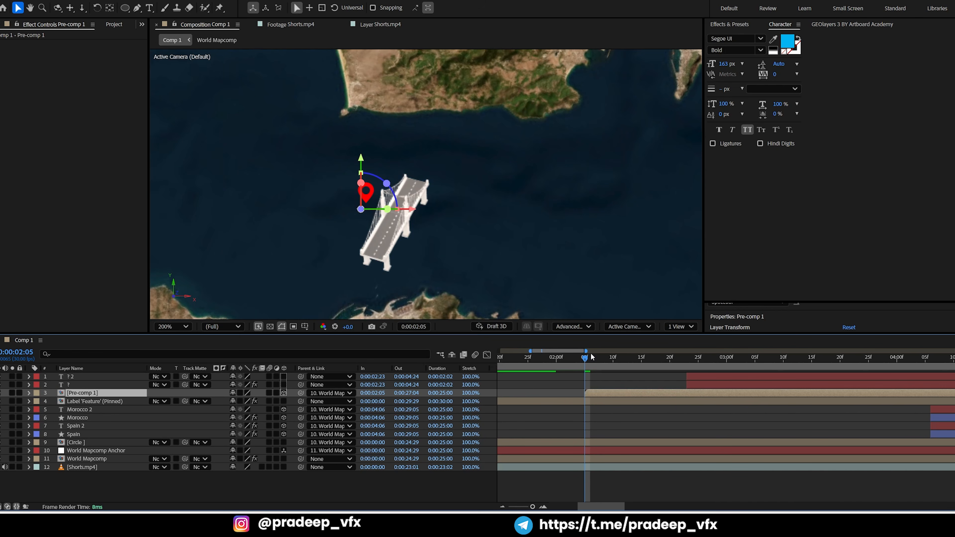
Check the bridge at 0:00:03:07 and the highlights at 0:00:04:15, and set the renderer to Classic 3D
left_click_drag(591, 356, 766, 343)
scroll(560, 289, "down", 2)
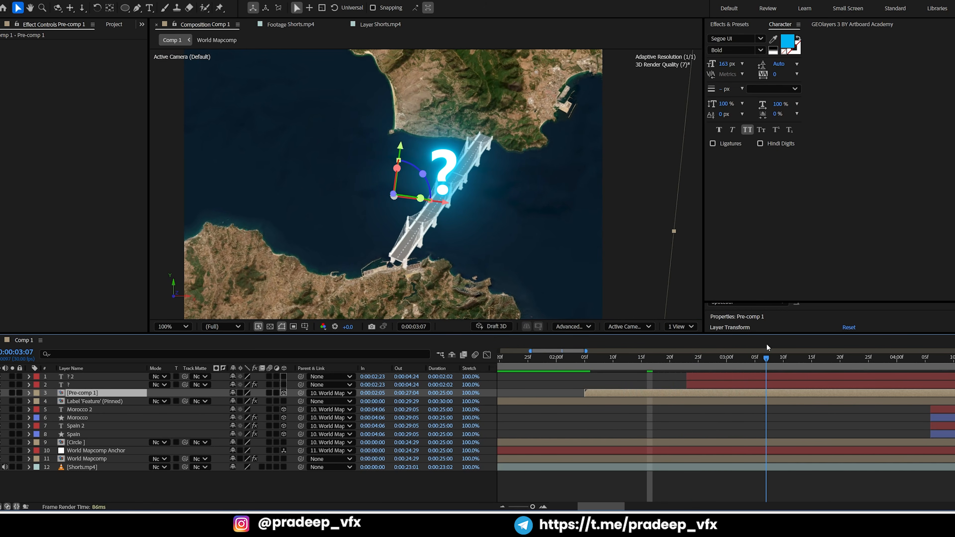
scroll(772, 427, "down", 4)
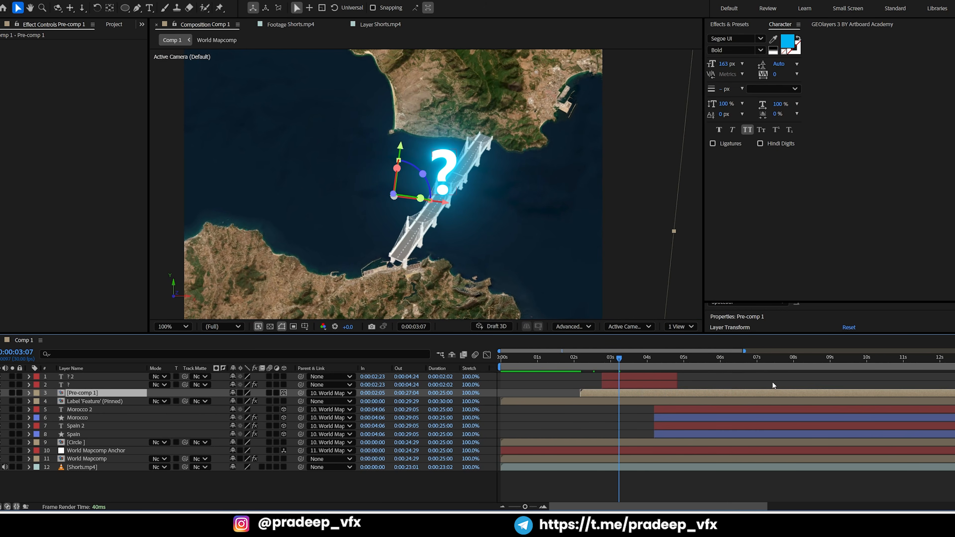
left_click_drag(661, 358, 666, 360)
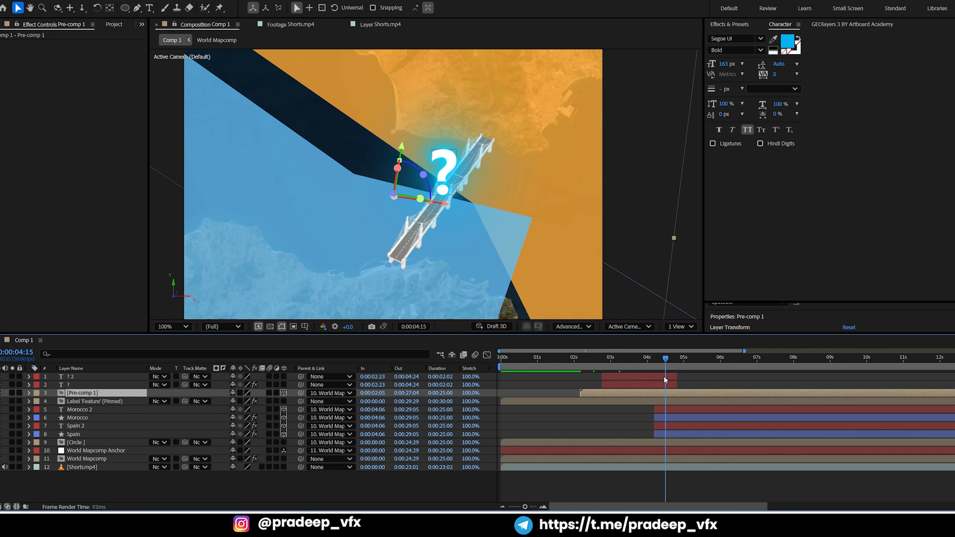
left_click(580, 327)
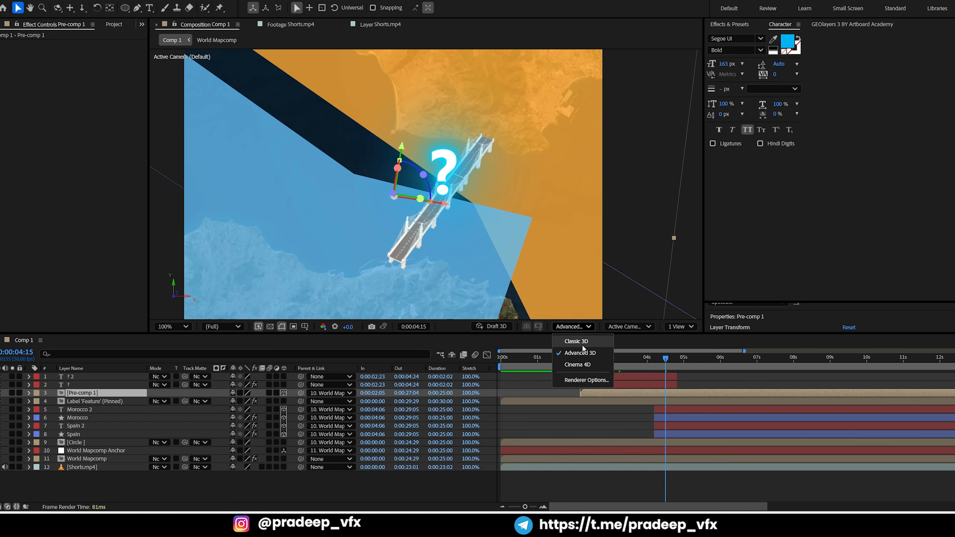
left_click(582, 345)
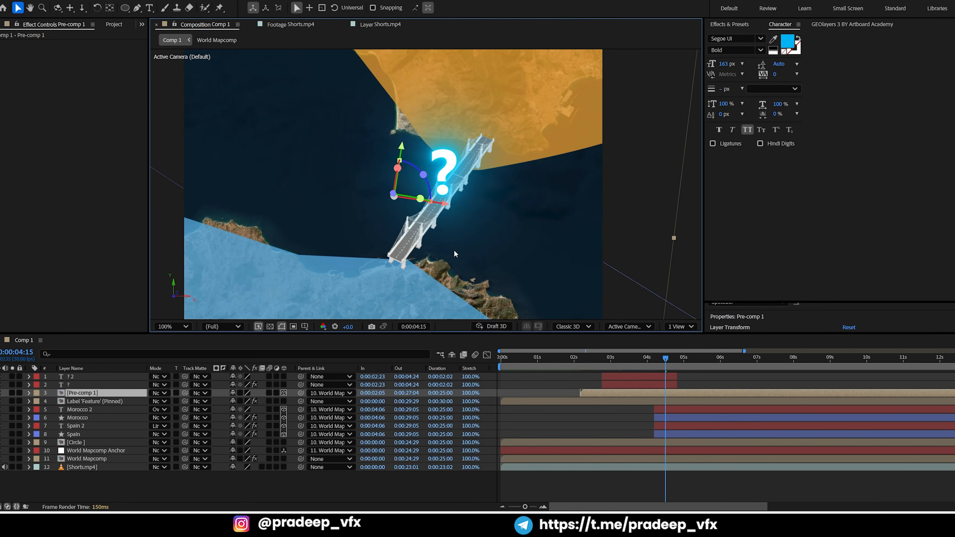
Reshape the Morocco highlight with the Pen tool so its path follows the coastline south of the eastern headland
key("comma")
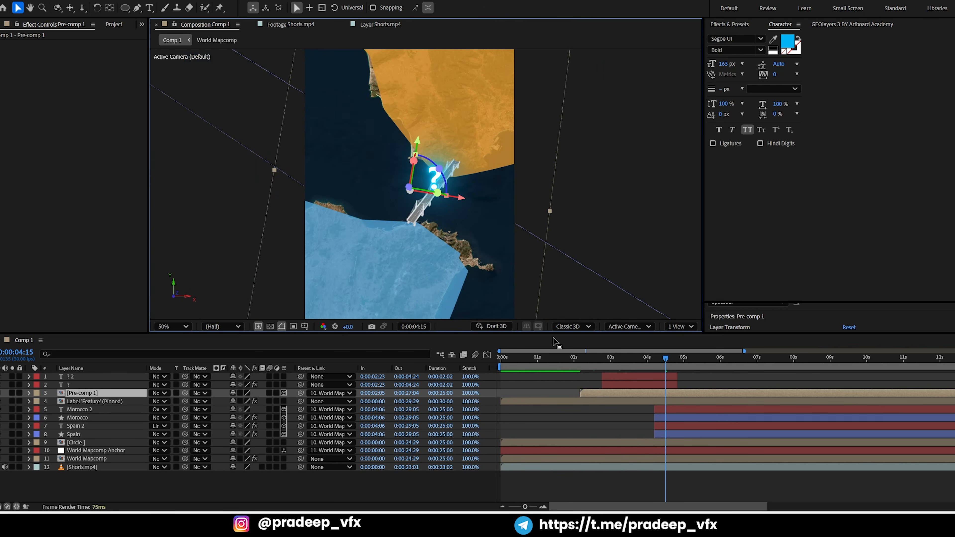
left_click(673, 435)
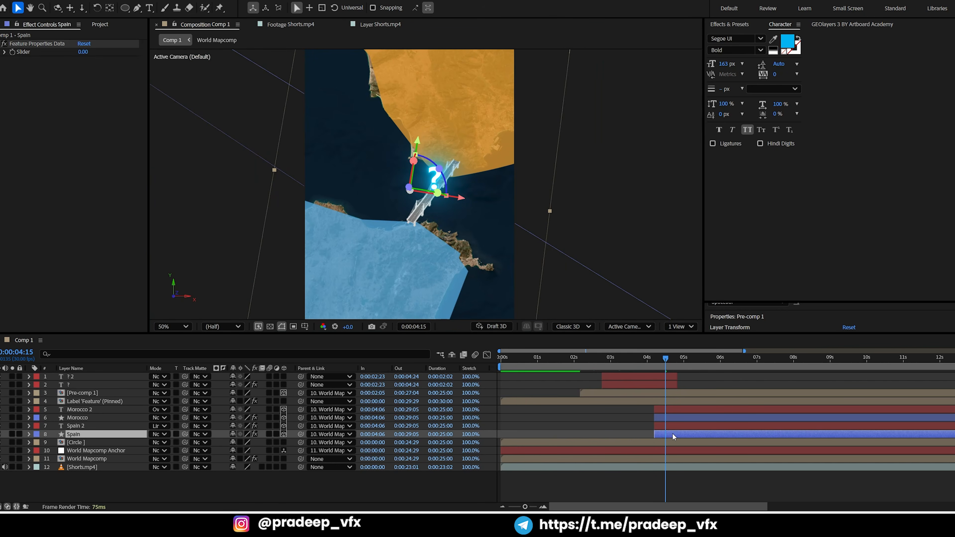
left_click(94, 409)
left_click(95, 416)
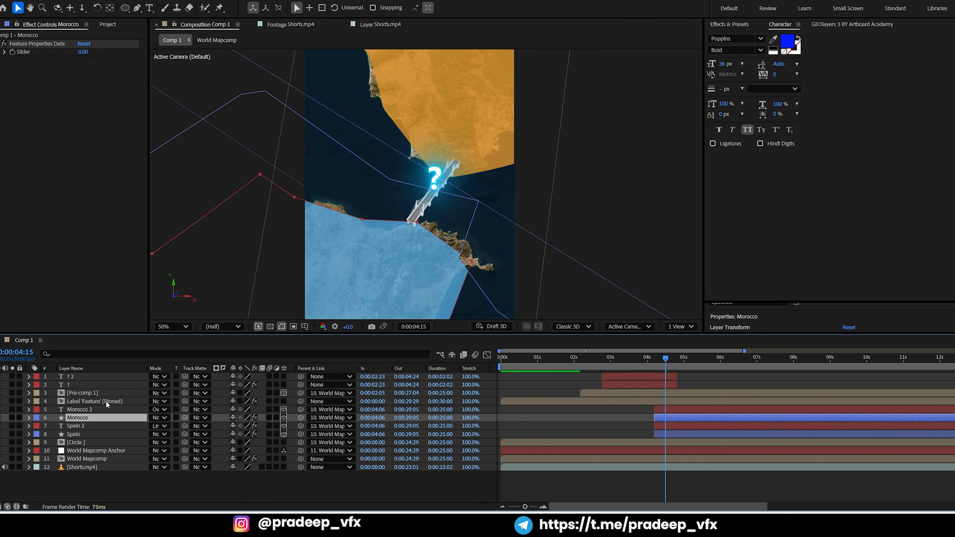
scroll(462, 245, "down", 2)
mouse_move(471, 222)
left_mouse_down()
mouse_move(451, 233)
mouse_move(451, 246)
mouse_move(486, 225)
mouse_move(462, 227)
left_mouse_up()
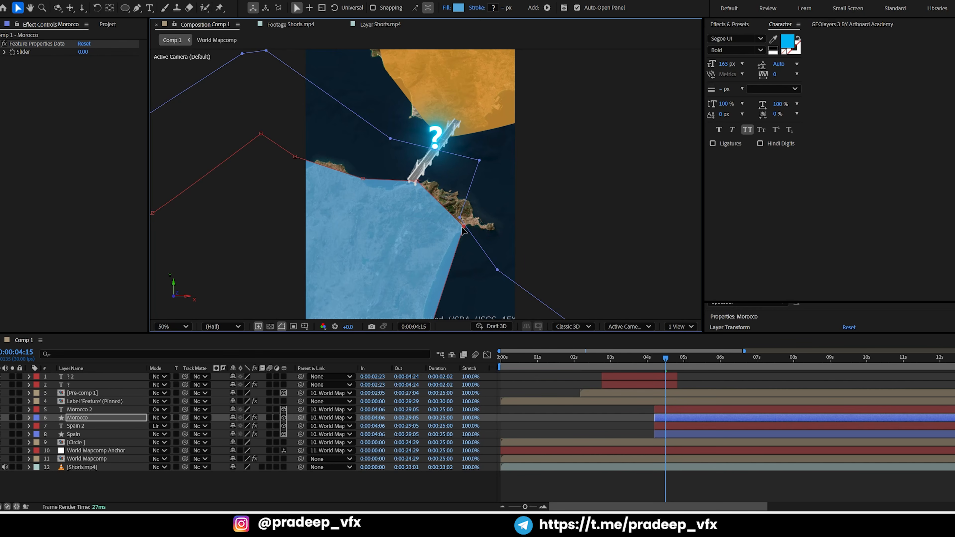
left_click(140, 9)
left_click_drag(424, 230, 445, 162)
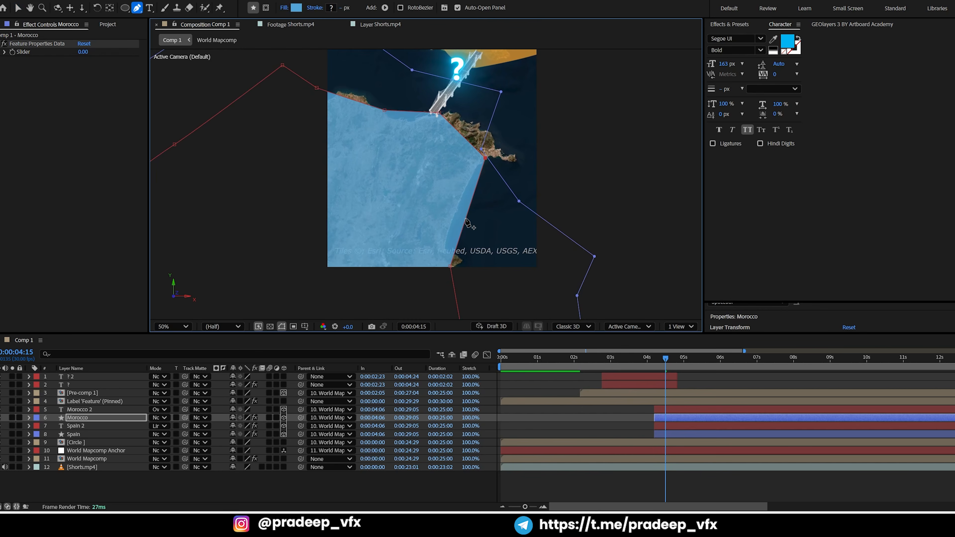
left_click_drag(465, 218, 462, 196)
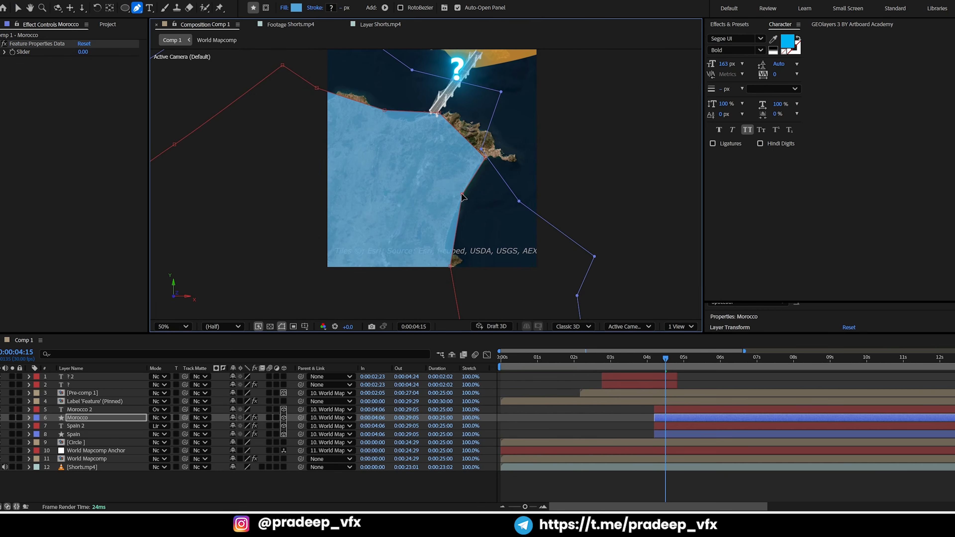
left_click_drag(456, 232, 447, 232)
left_click_drag(450, 267, 462, 267)
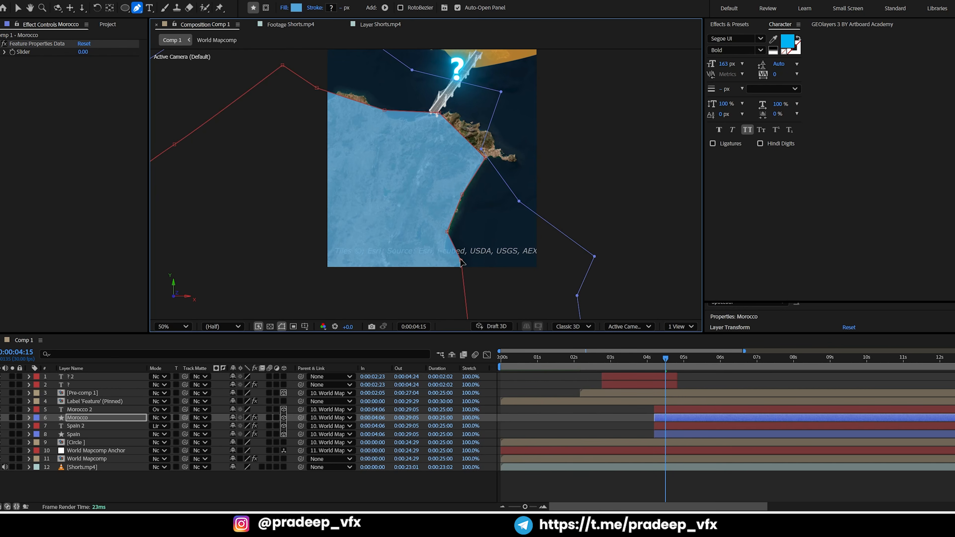
Add and move Pen points on the Morocco highlight to cover the eastern headland and the coast up to the bridge
left_click_drag(485, 160, 466, 209)
mouse_move(467, 209)
left_mouse_down()
mouse_move(477, 204)
mouse_move(468, 206)
left_mouse_up()
left_click_drag(447, 198, 470, 240)
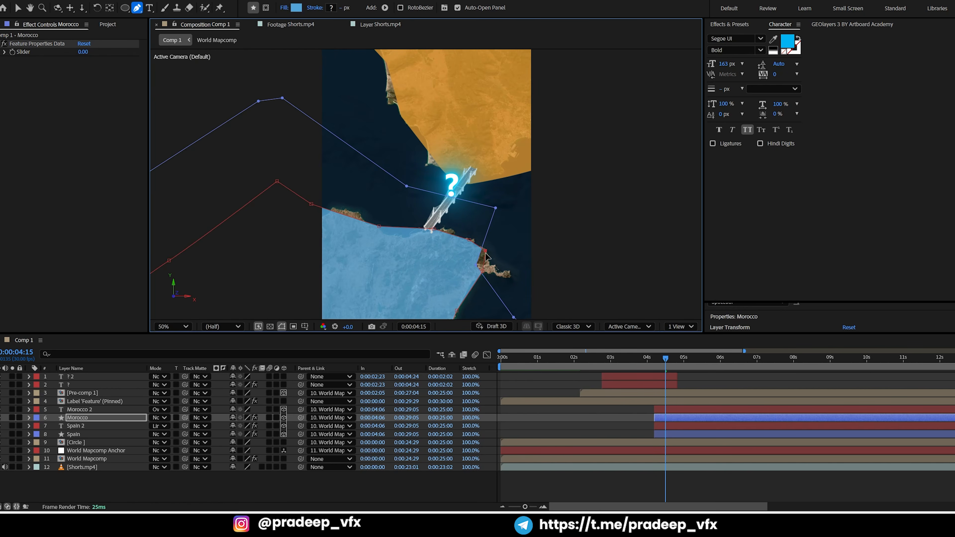
scroll(483, 273, "up", 2)
left_click_drag(445, 161, 445, 160)
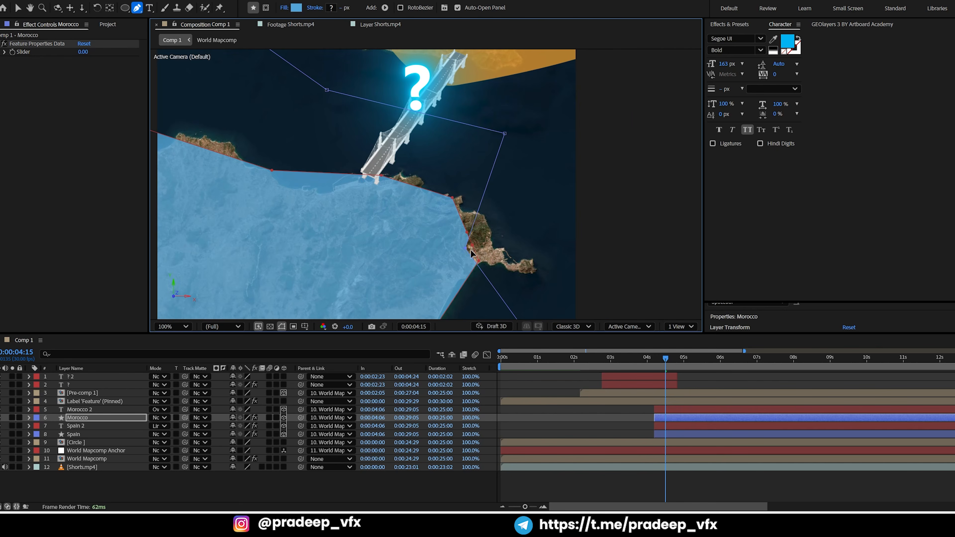
left_click_drag(466, 248, 522, 255)
left_click_drag(473, 247, 534, 273)
left_click_drag(496, 250, 532, 275)
left_click(524, 256)
left_click_drag(466, 233, 490, 243)
left_click_drag(472, 221, 412, 178)
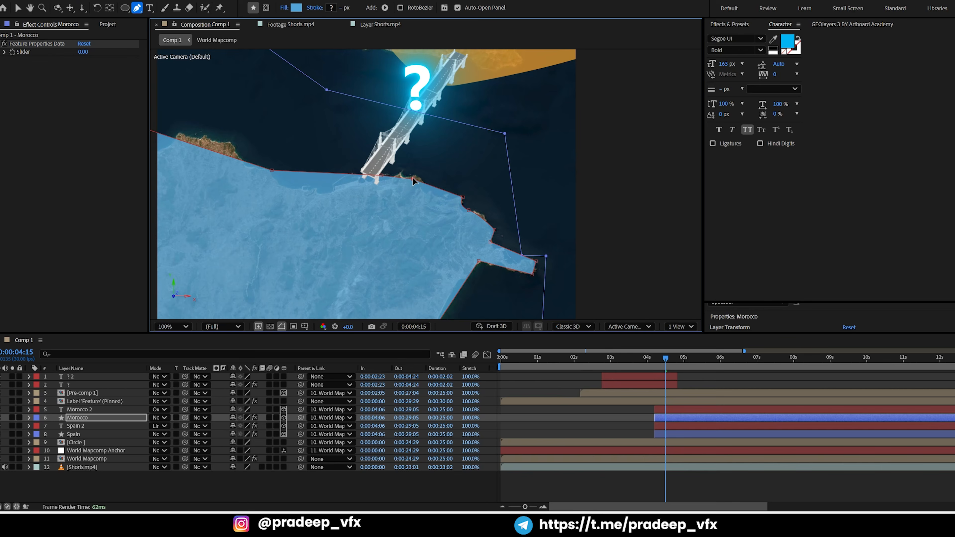
left_click_drag(467, 209, 479, 212)
Fit the Morocco highlight's northern edge to the coastline west of the bridge by adding and moving path points
left_click_drag(228, 165, 445, 188)
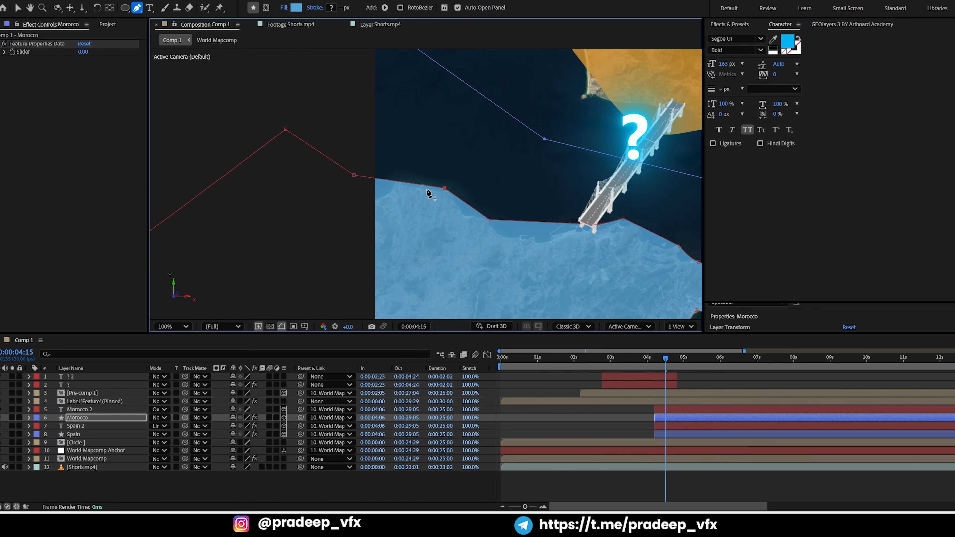
left_click_drag(354, 176, 401, 183)
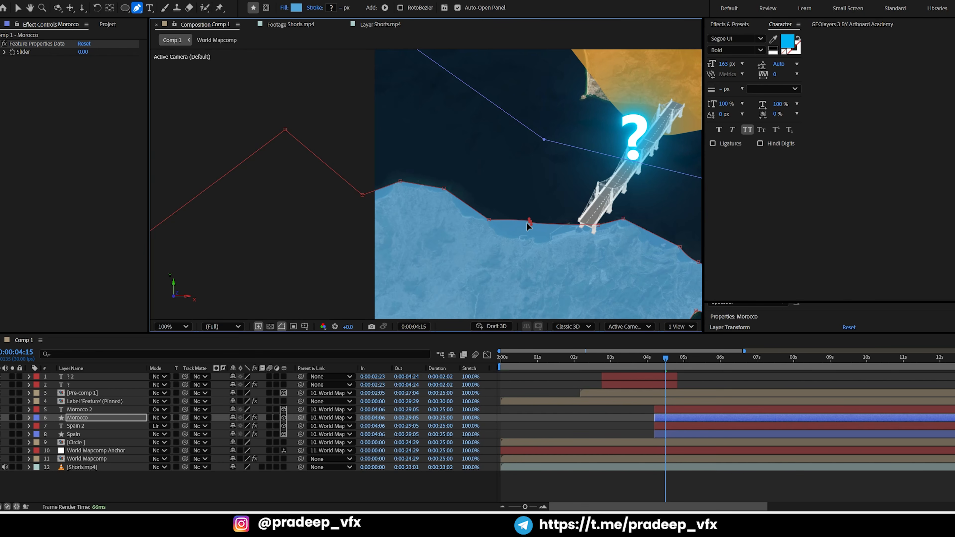
left_click_drag(531, 222, 536, 241)
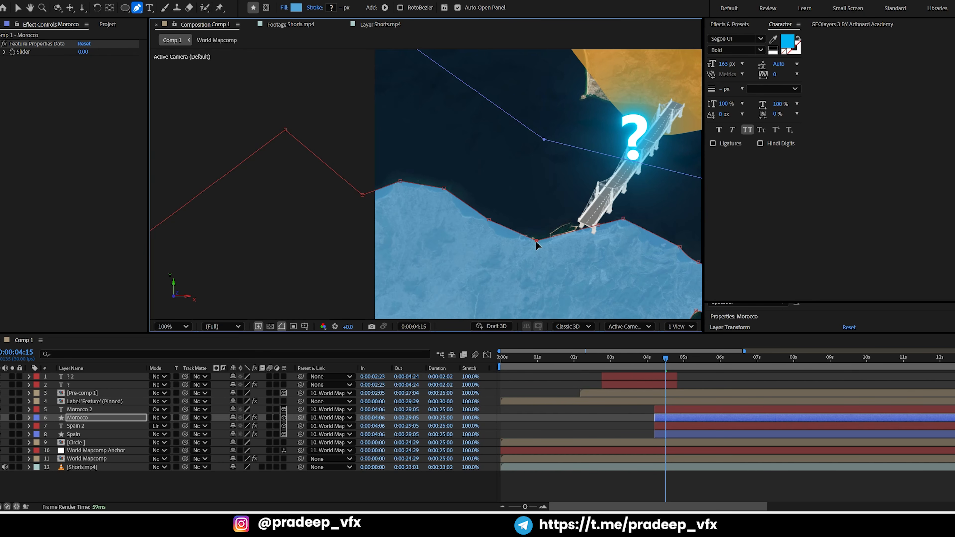
key("comma")
key("comma")
key("comma")
key("comma")
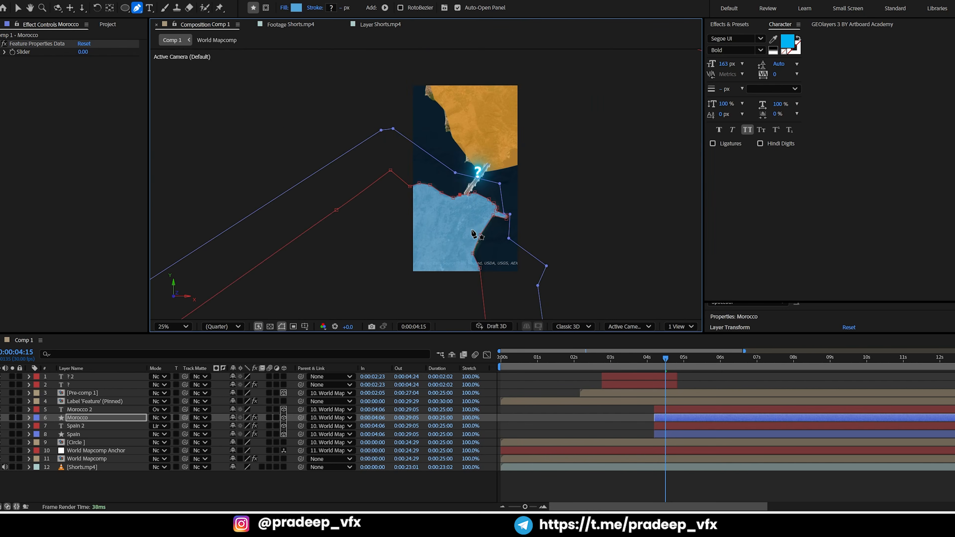
key("period")
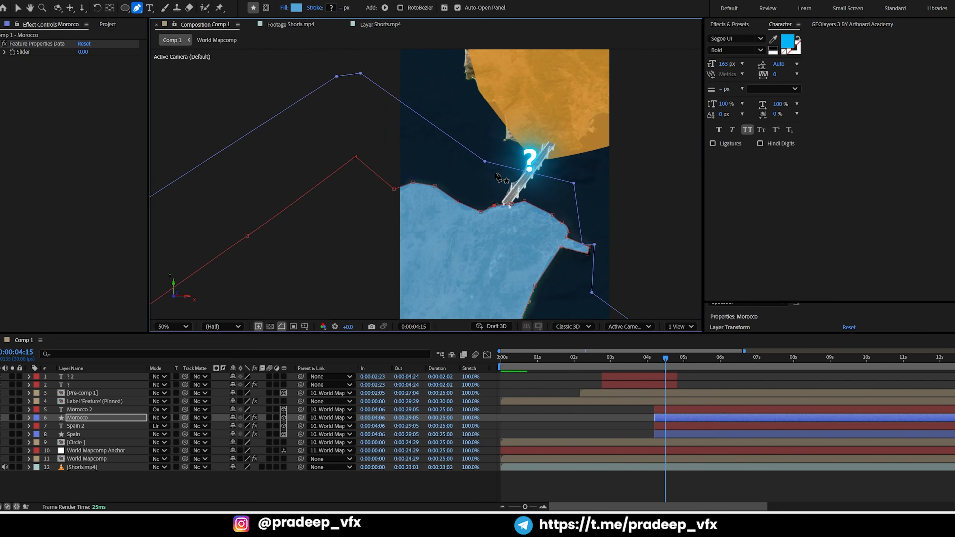
key("period")
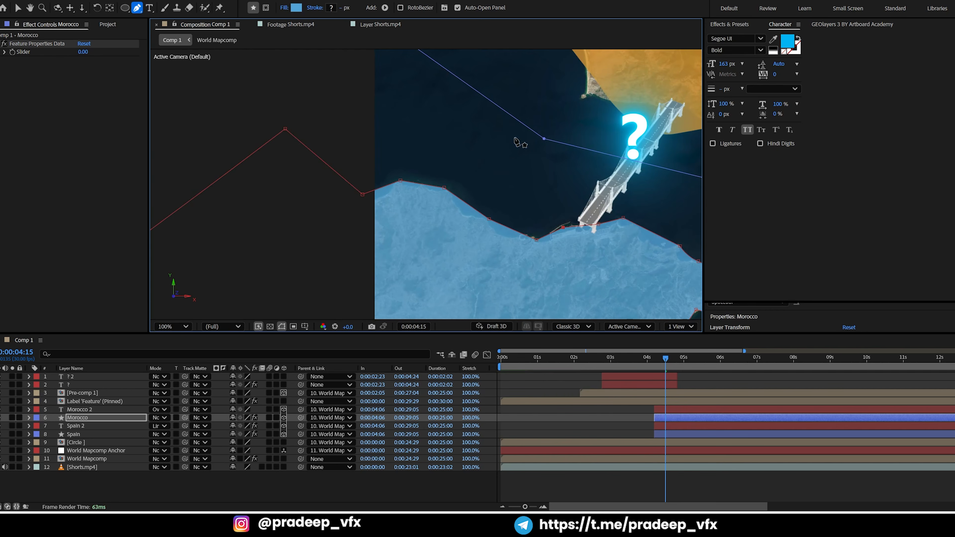
Select the Spain layer and reshape its highlight with the Pen tool to follow the southern coast beside the bridge
left_click(672, 434)
left_click_drag(602, 141, 530, 269)
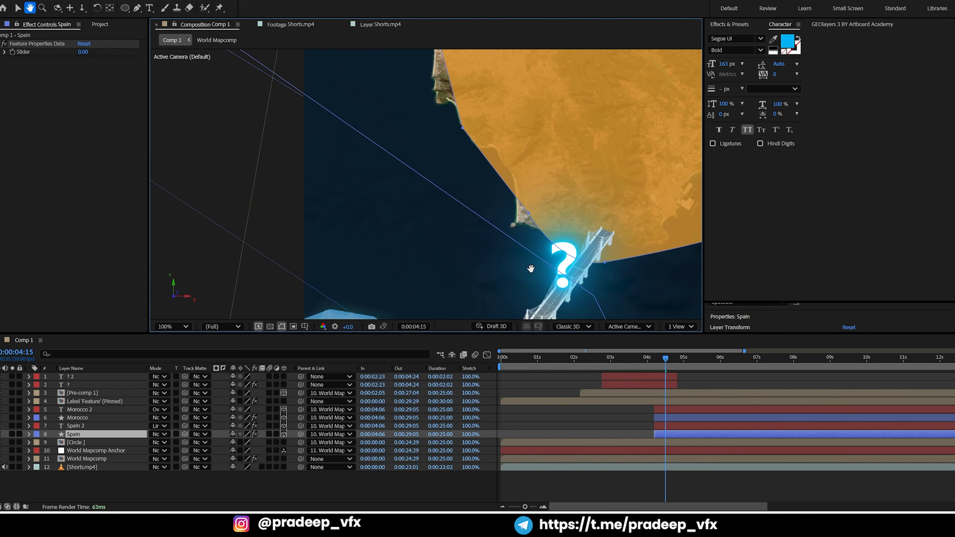
key("g")
left_click(537, 228)
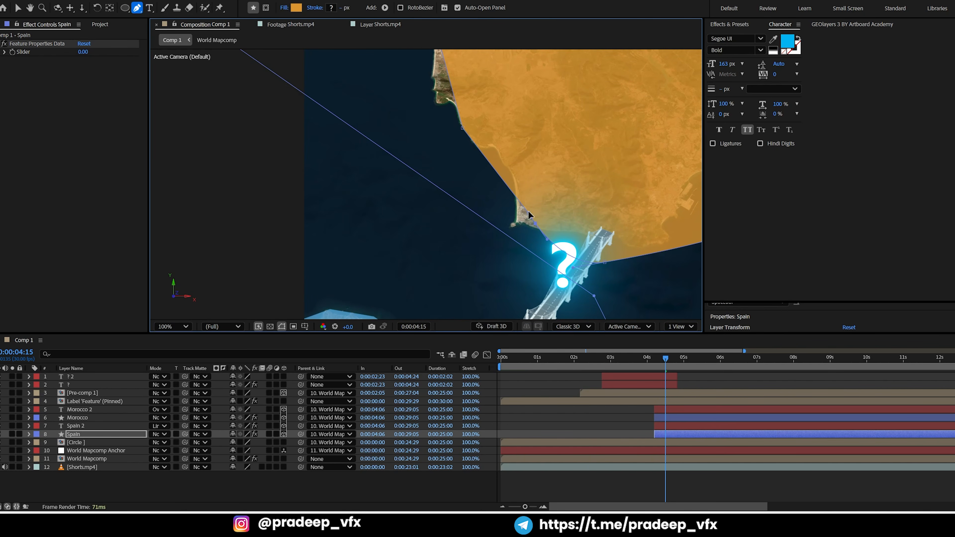
mouse_move(523, 207)
left_mouse_down()
mouse_move(503, 151)
mouse_move(477, 146)
mouse_move(515, 197)
mouse_move(515, 221)
left_mouse_up()
left_click_drag(605, 262, 627, 246)
key("v")
left_click(604, 410)
left_click(575, 242)
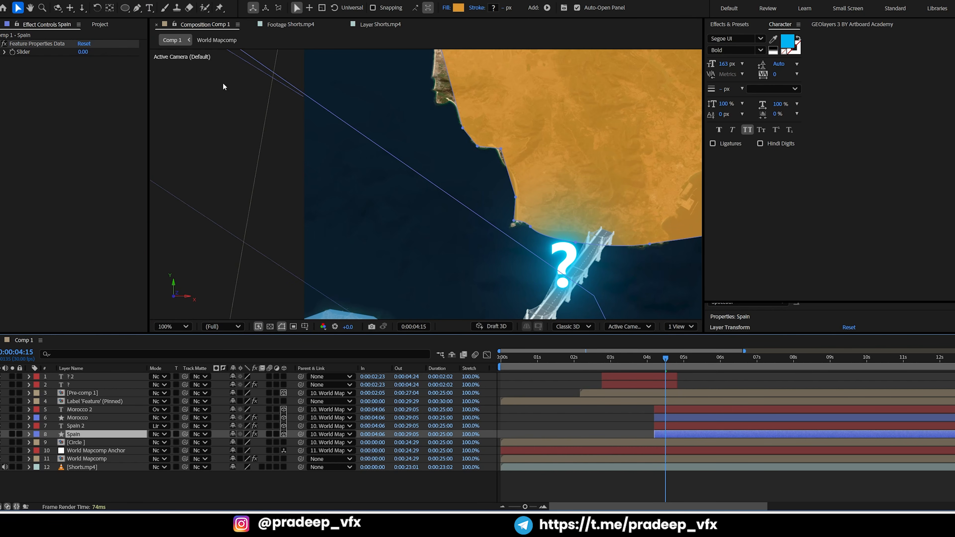
Add a path point to the Spain highlight east of the bridge and move it up to the bay on the coast
left_click(138, 7)
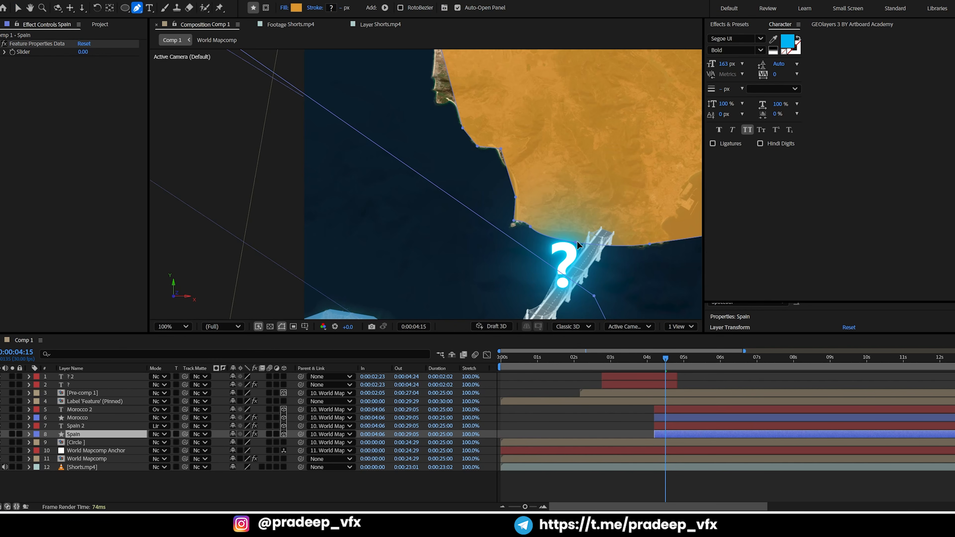
left_click_drag(579, 234, 479, 234)
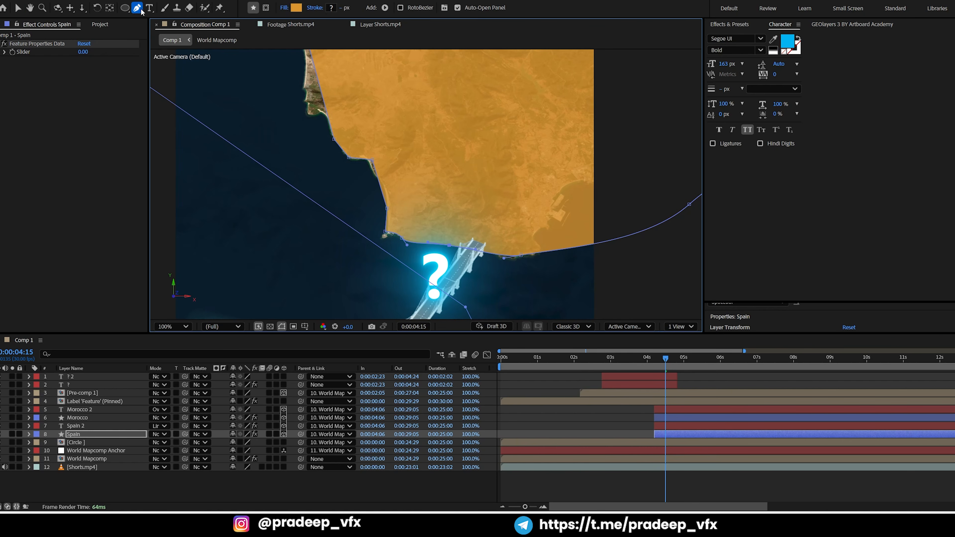
left_click(594, 244)
key("v")
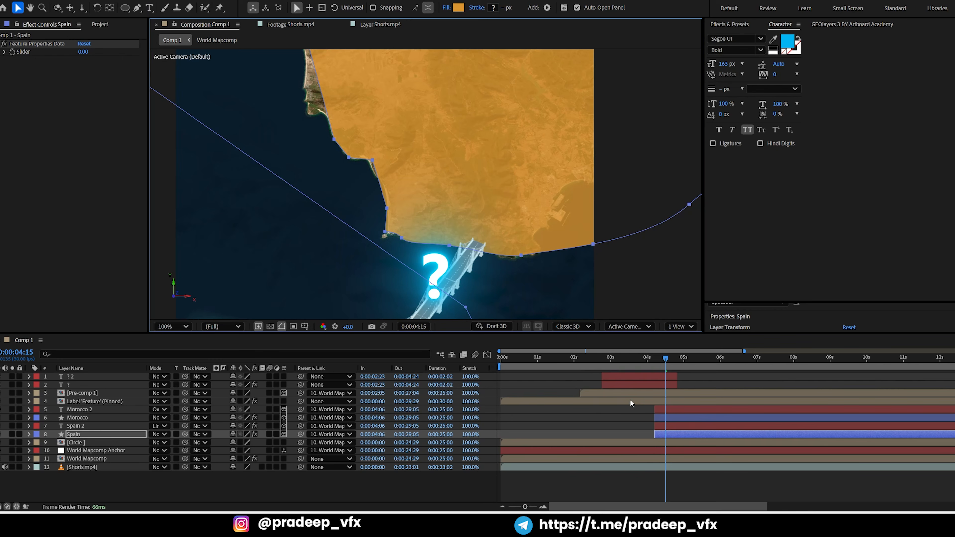
left_click(660, 433)
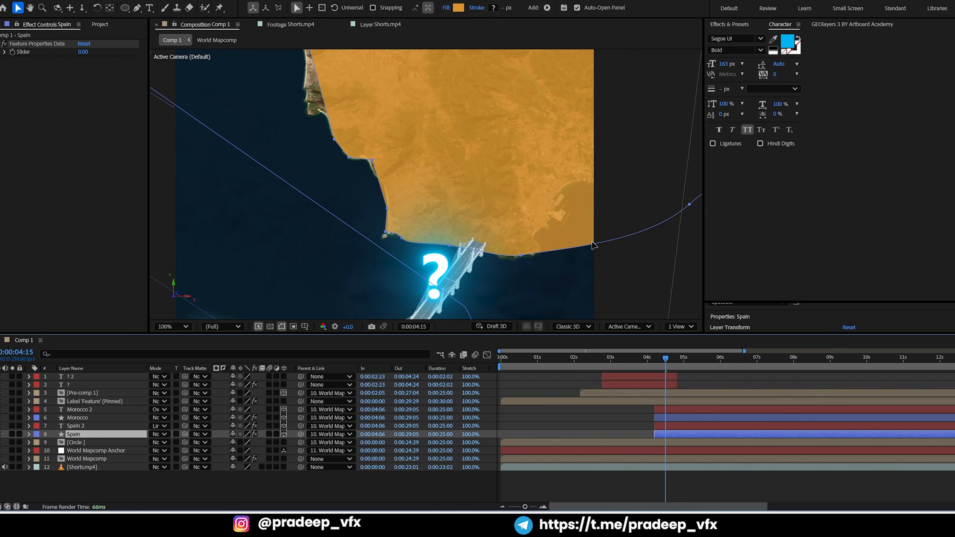
left_click_drag(594, 244, 582, 182)
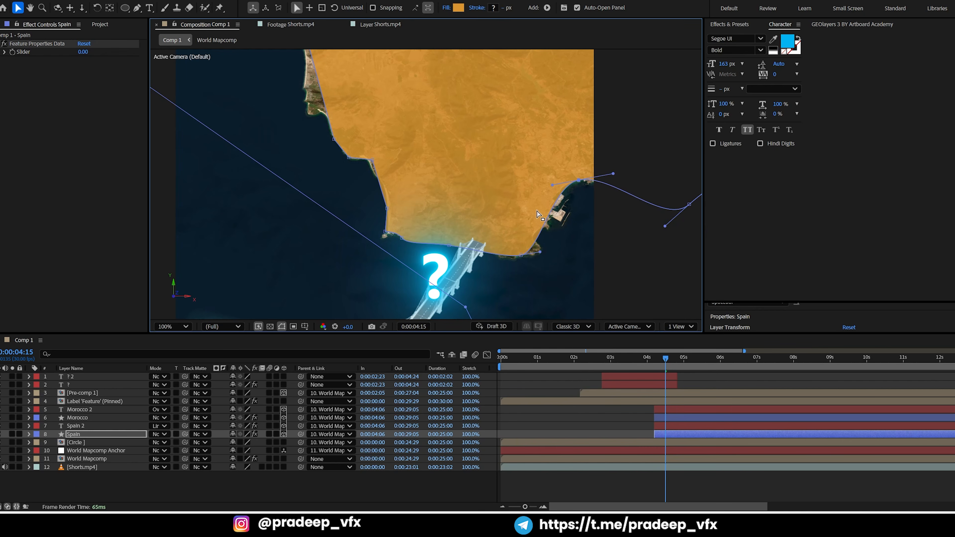
Add Pen points to the Spain highlight between the bridge and the eastern bay and pull them outward to cover the exposed coast
left_click(138, 8)
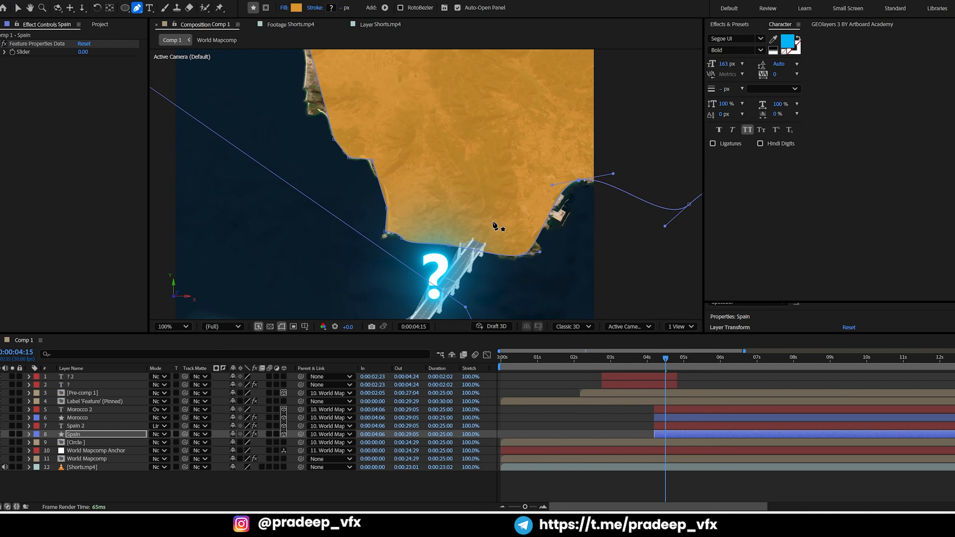
left_click_drag(546, 223, 566, 223)
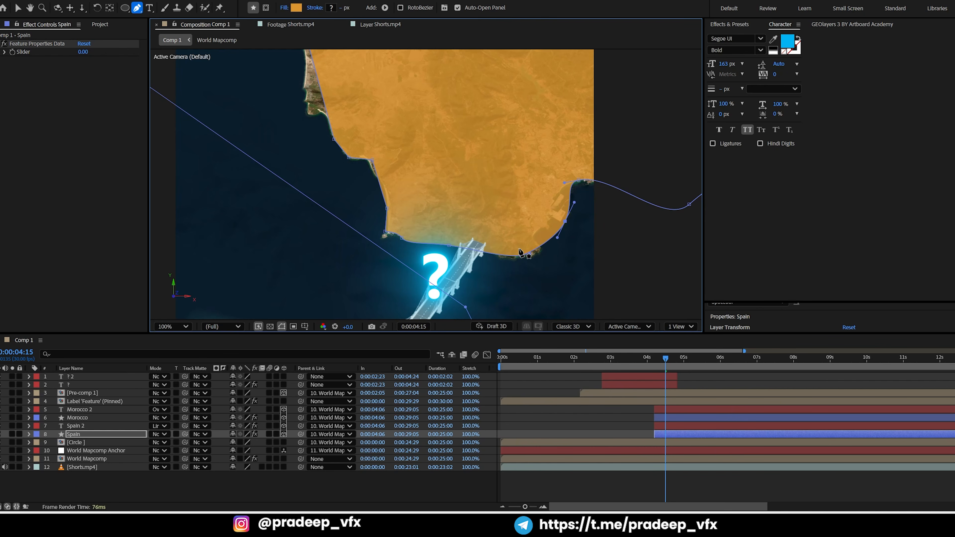
left_click_drag(522, 258, 525, 262)
key("comma")
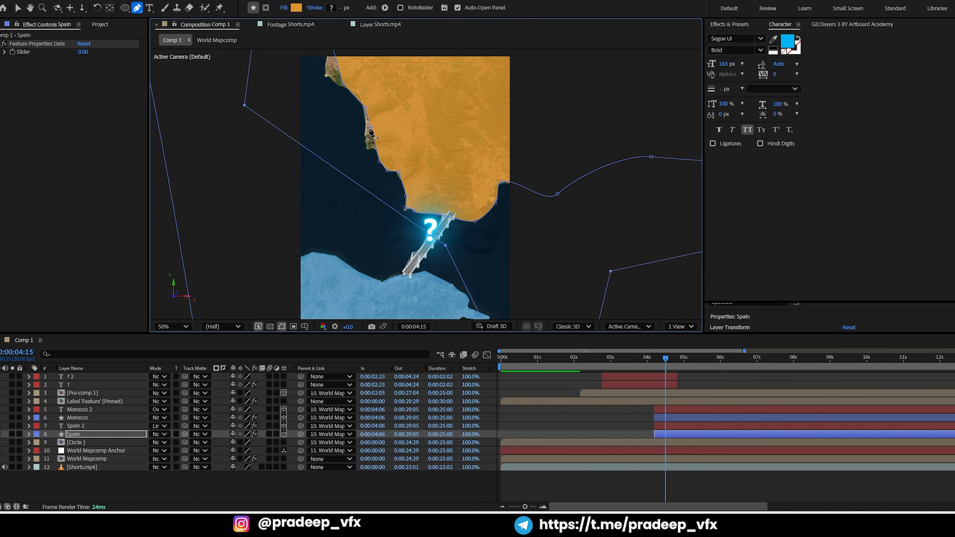
Fit the Spain highlight's western edge to the coastline by adding and moving path points over the exposed headlands
scroll(371, 132, "up", 2)
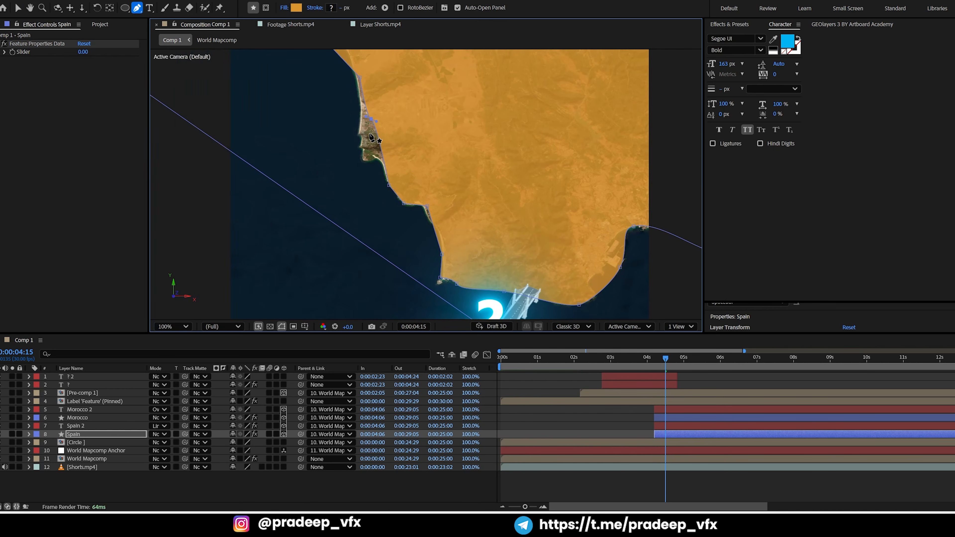
left_click_drag(370, 120, 361, 152)
left_click_drag(386, 110, 416, 231)
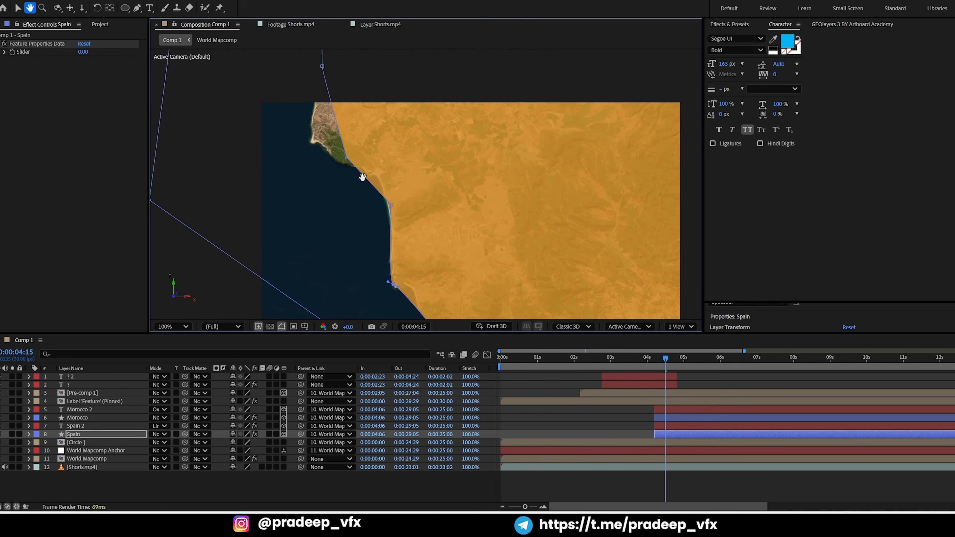
left_click_drag(336, 117, 310, 141)
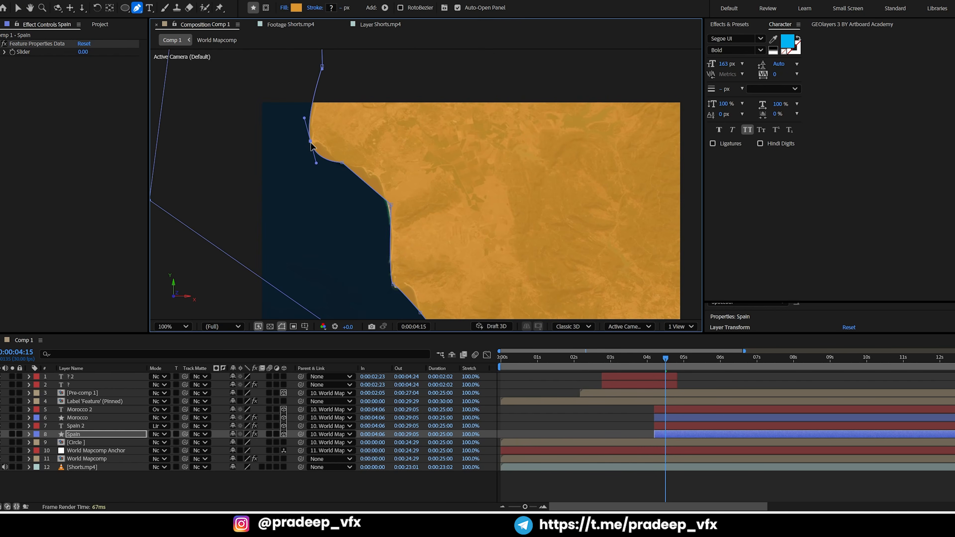
left_click(367, 184)
key("v")
left_click_drag(392, 205, 387, 209)
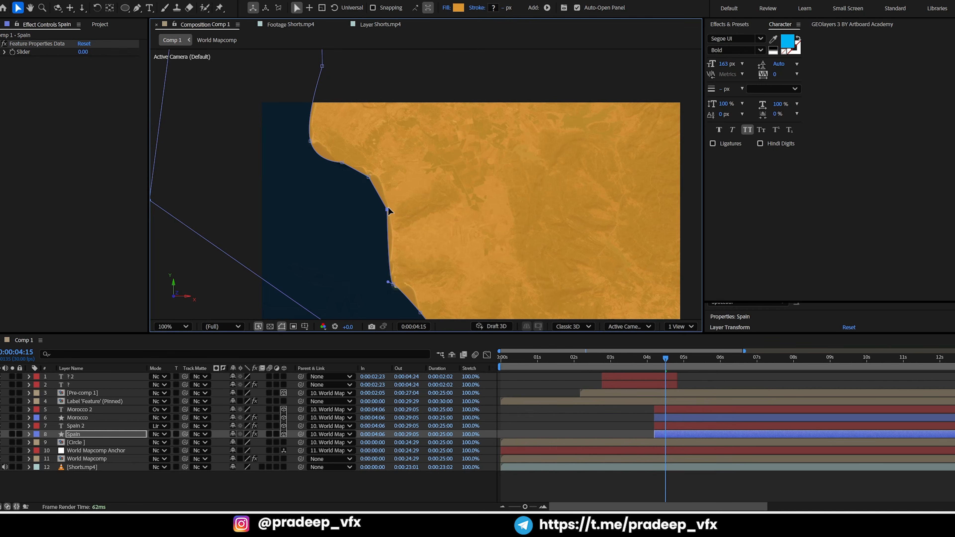
Preview the composition from its beginning through the appearance of both country highlights
scroll(393, 197, "down", 3)
left_click(544, 391)
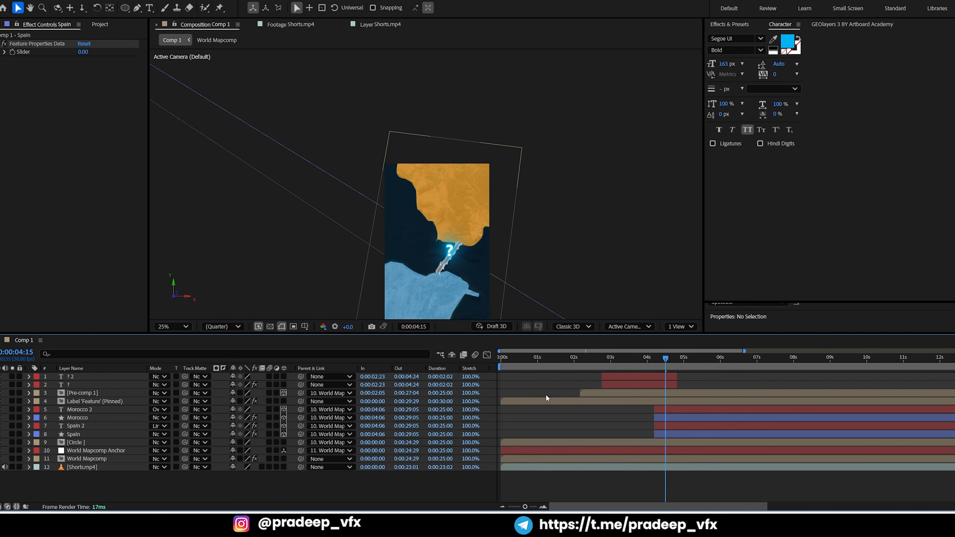
left_click_drag(639, 363, 503, 386)
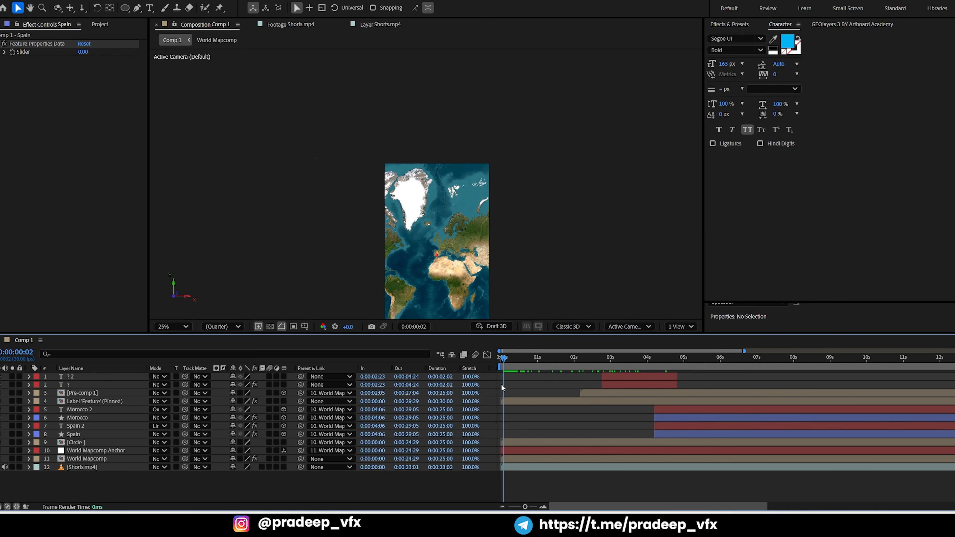
key("space")
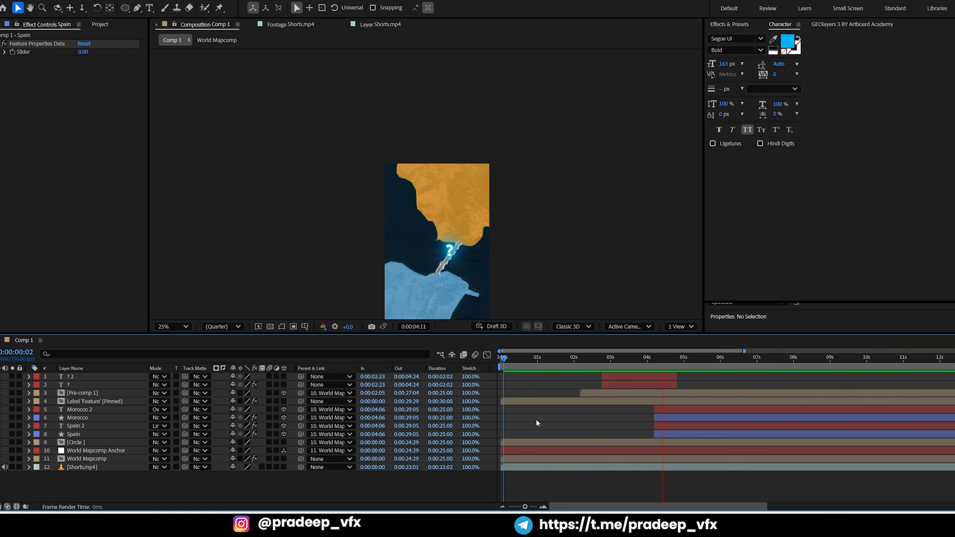
key("space")
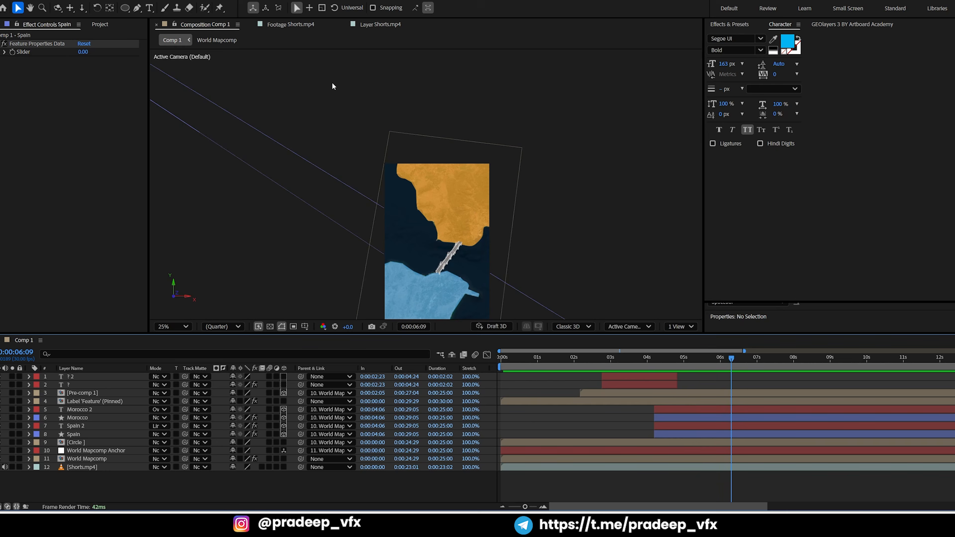
Examine the Spain and Morocco highlight reveal in the Shorts.mp4 reference footage around 0:01:44:00, and return to Comp 1
left_click(289, 26)
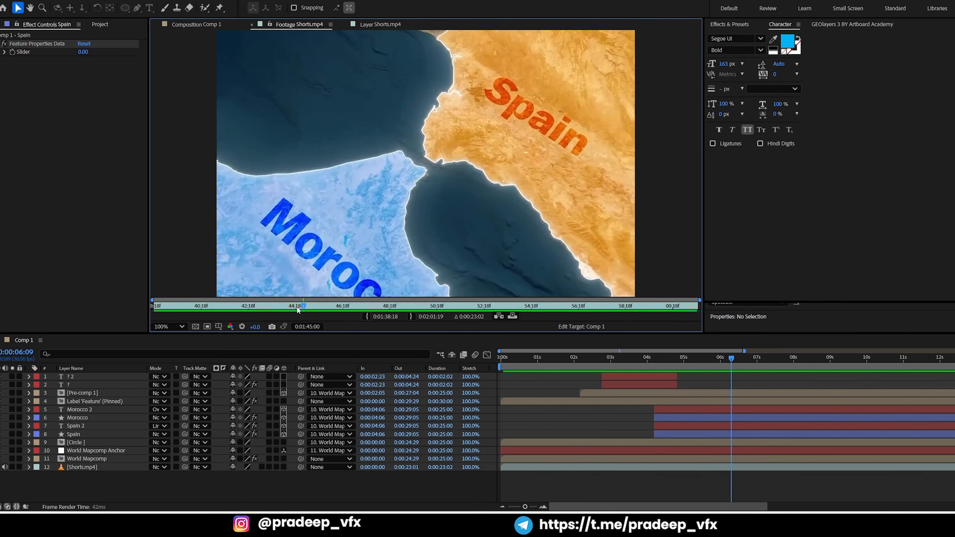
mouse_move(297, 307)
left_mouse_down()
mouse_move(231, 294)
mouse_move(292, 297)
left_mouse_up()
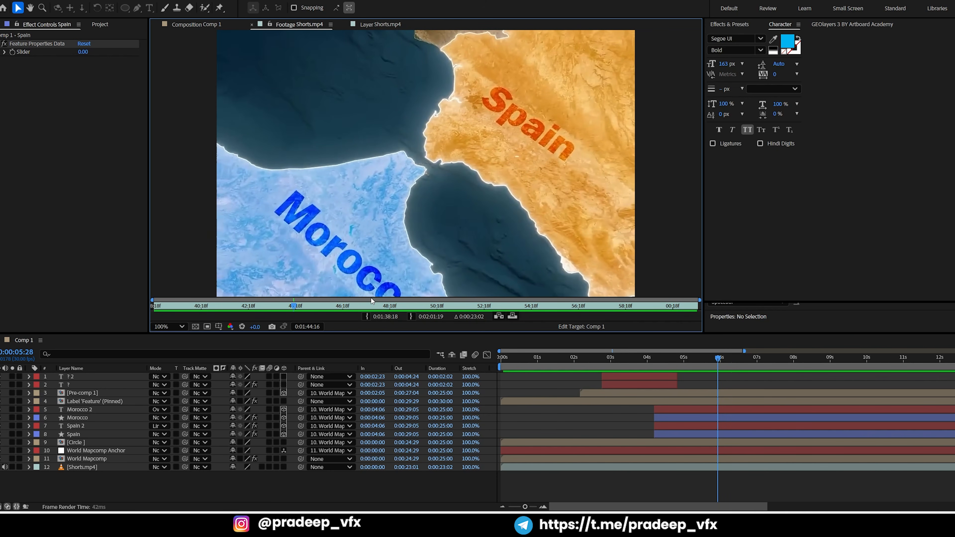
left_click_drag(289, 306, 277, 292)
scroll(381, 267, "down", 1)
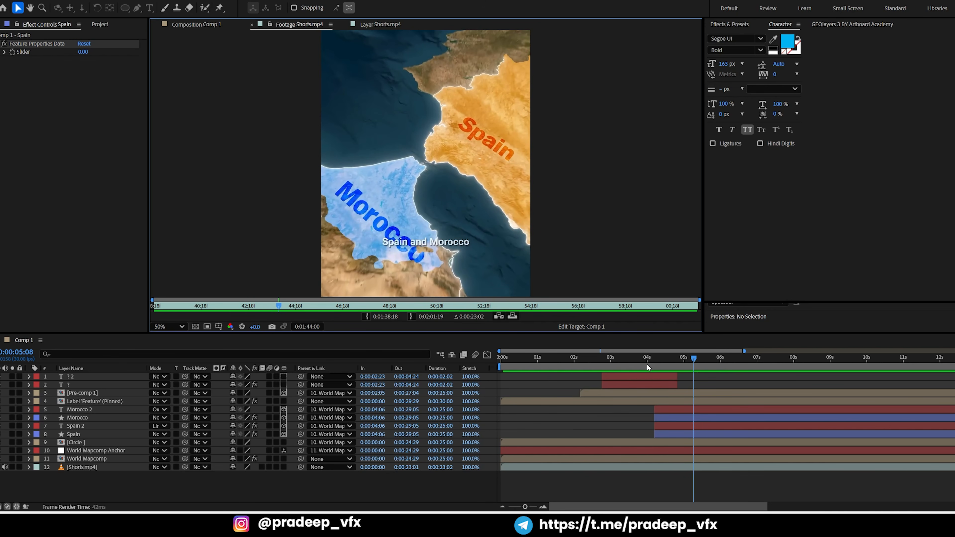
left_click(210, 26)
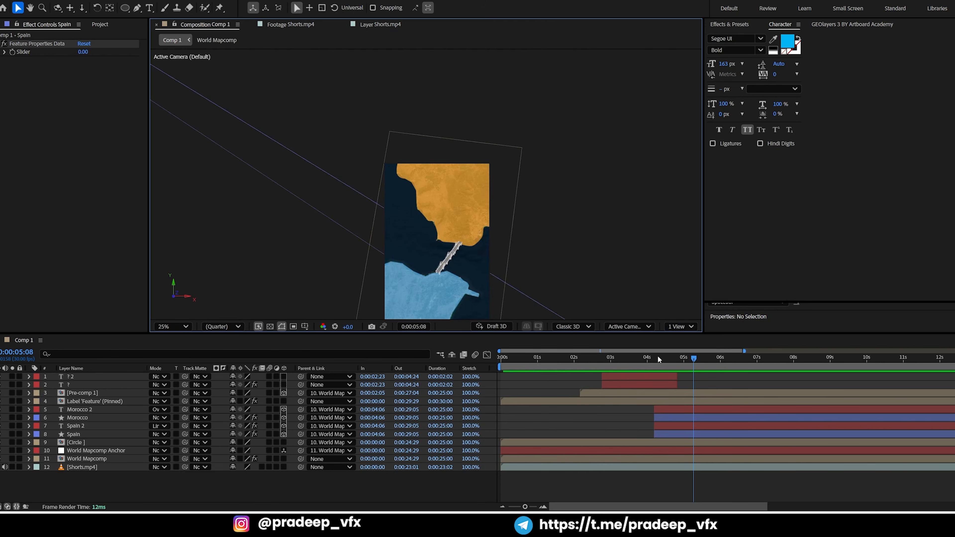
At 0:00:04:27, draw a large blue ellipse as a new shape layer and move it to cover the Spain highlight within the frame
left_click_drag(656, 361, 668, 355)
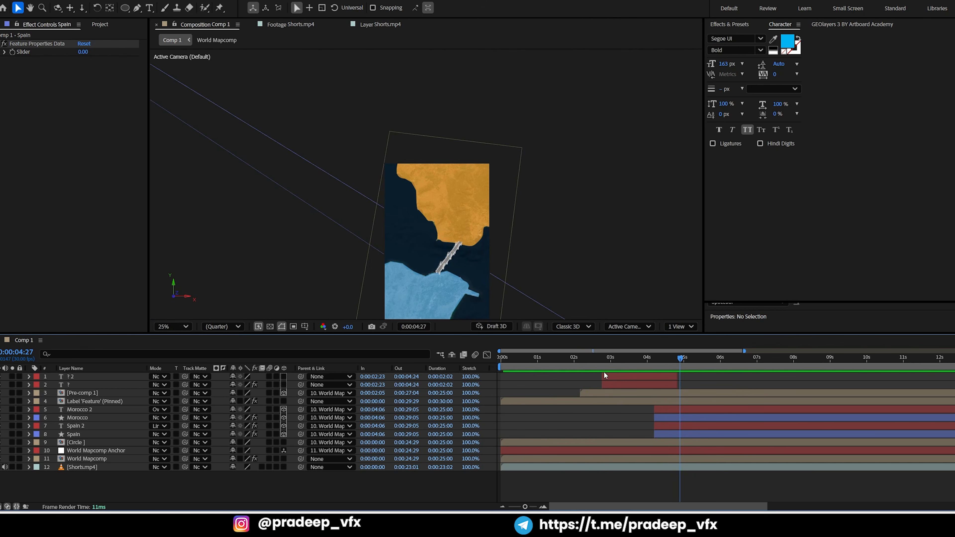
left_click(125, 8)
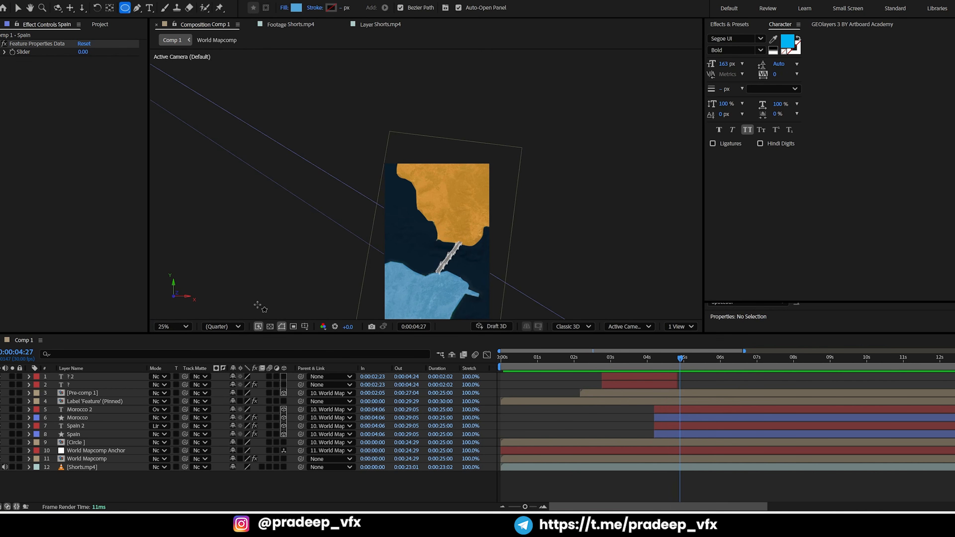
left_click(663, 436)
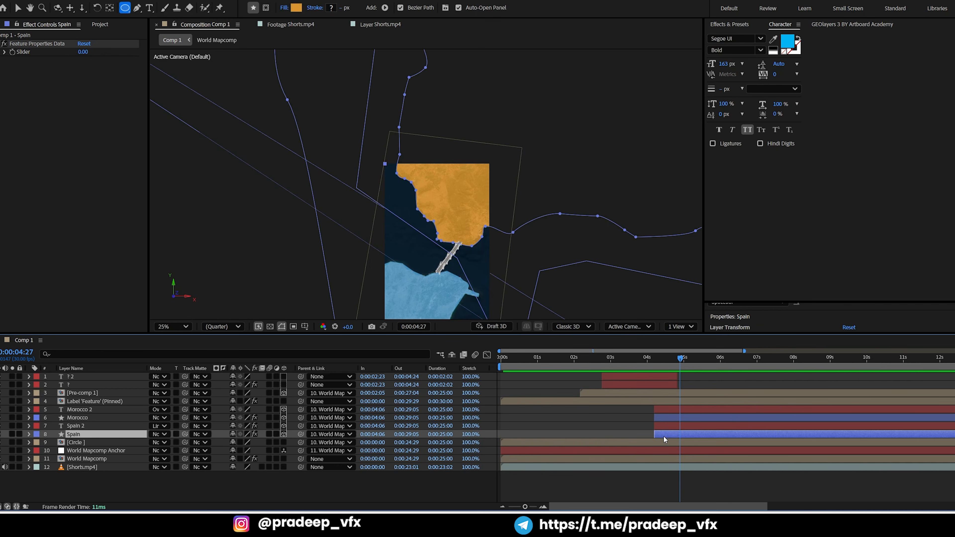
left_click(534, 493)
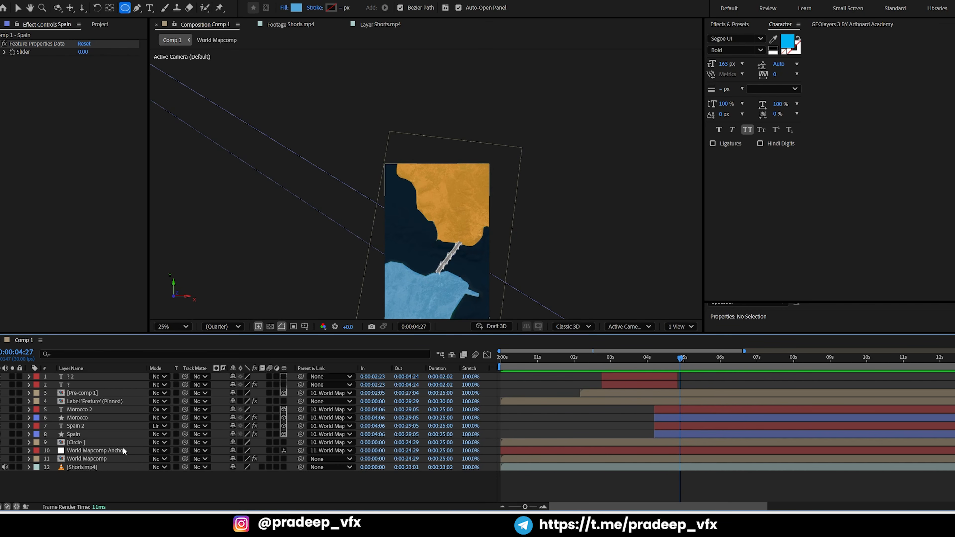
left_click(71, 436)
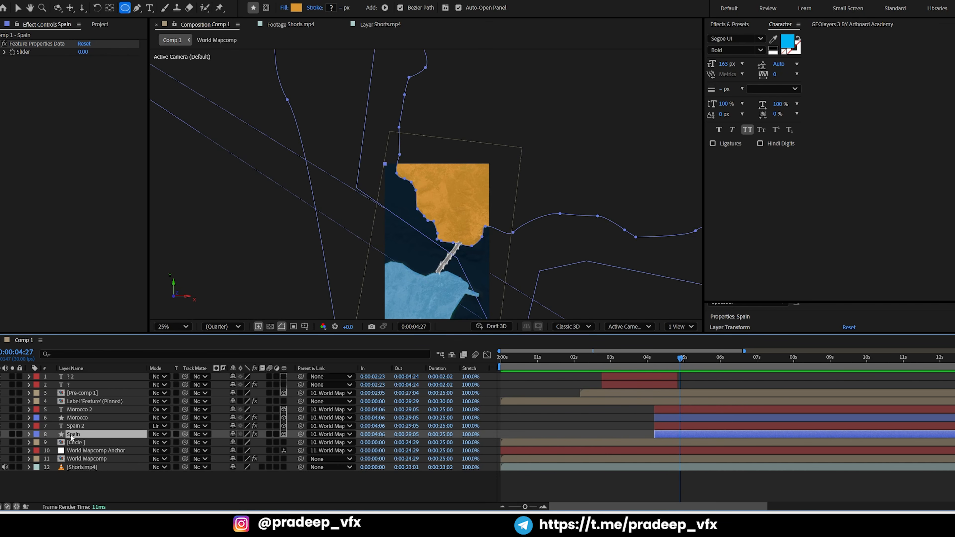
left_click(127, 485)
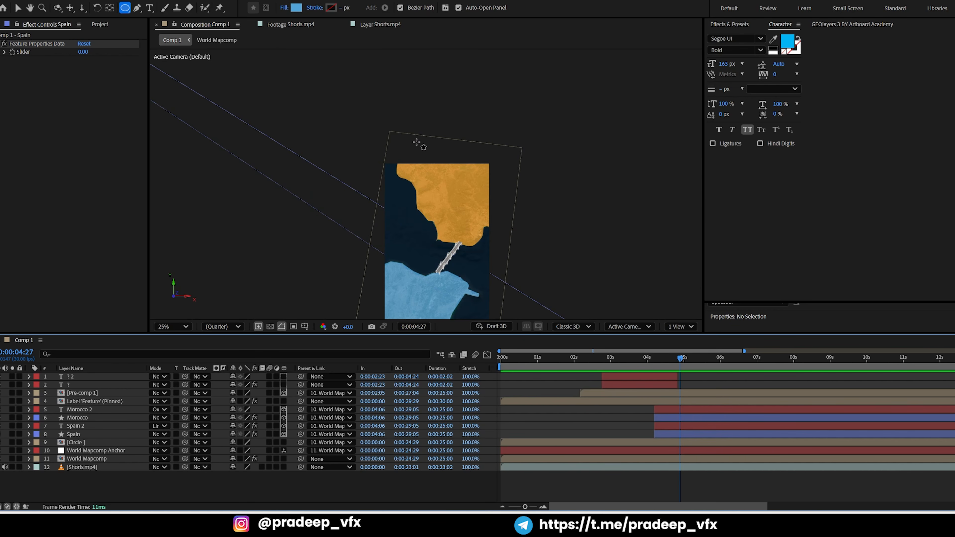
left_click_drag(394, 113, 614, 280)
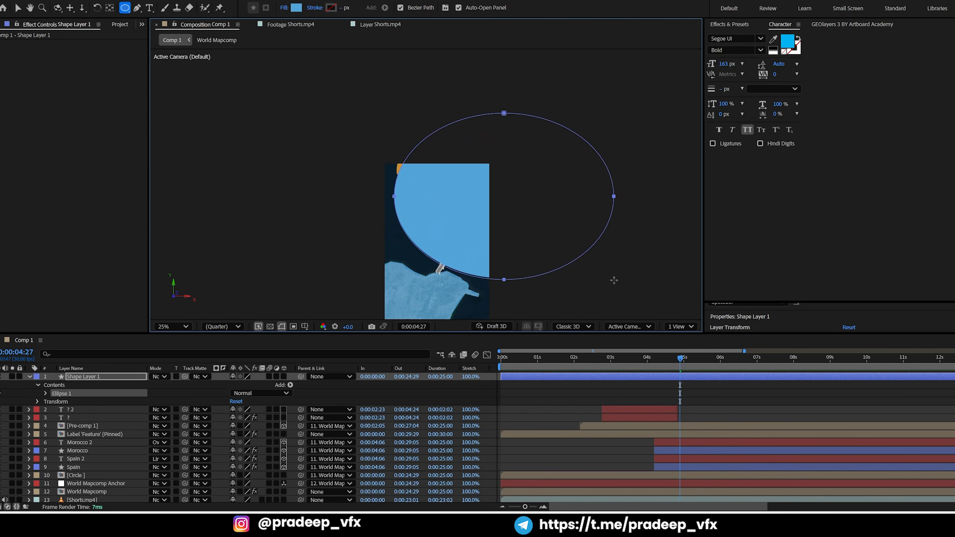
key("v")
left_click_drag(559, 231, 529, 221)
Start the ellipse shape layer at the Spain layer's in point, 0:00:04:06, and place it directly above the Spain layer
left_click(678, 393)
left_click(687, 377)
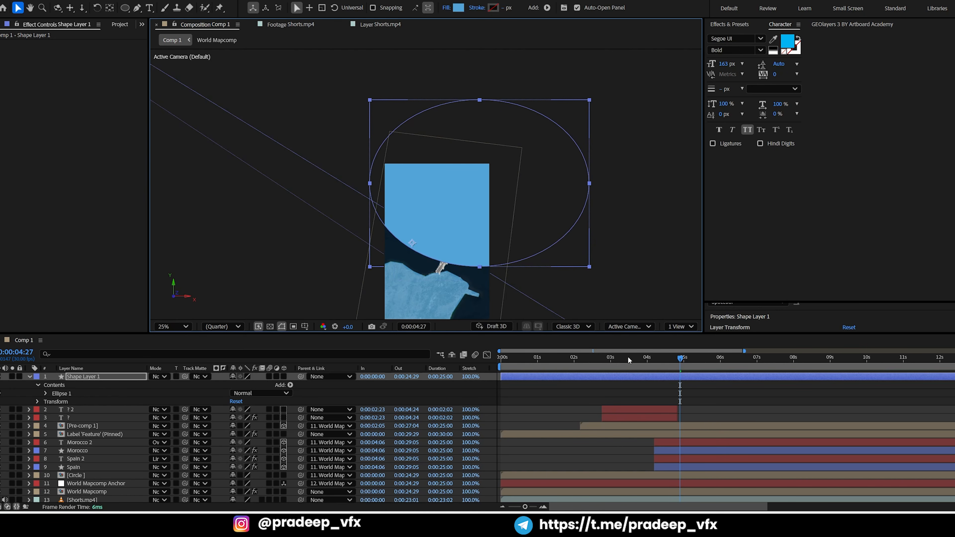
left_click(661, 466)
key("i")
left_click(671, 388)
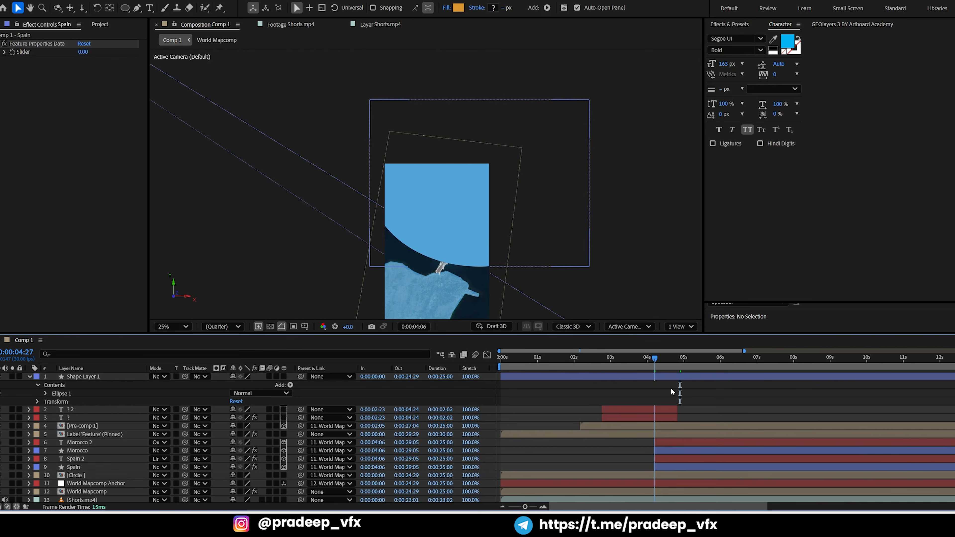
left_click(667, 380)
key("bracketleft")
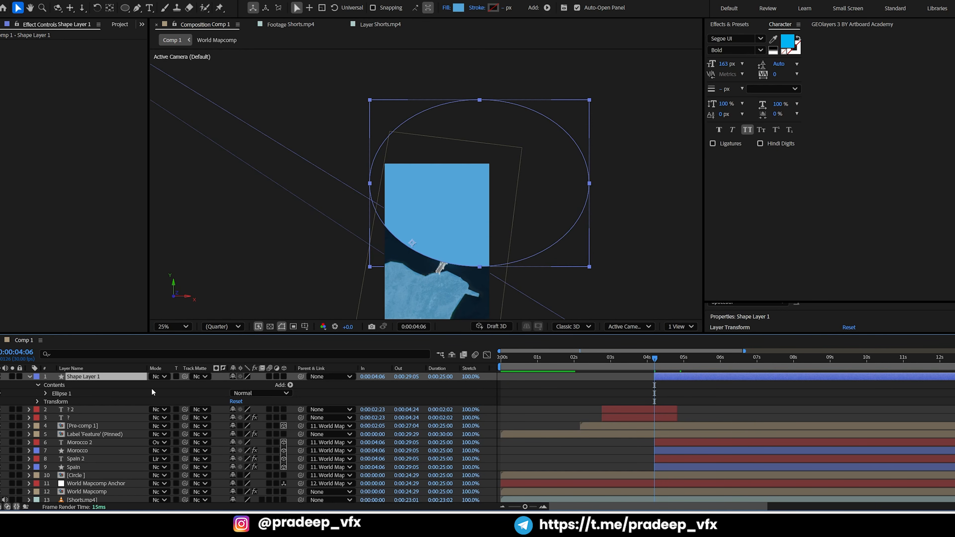
left_click_drag(98, 378, 85, 458)
left_click(27, 434)
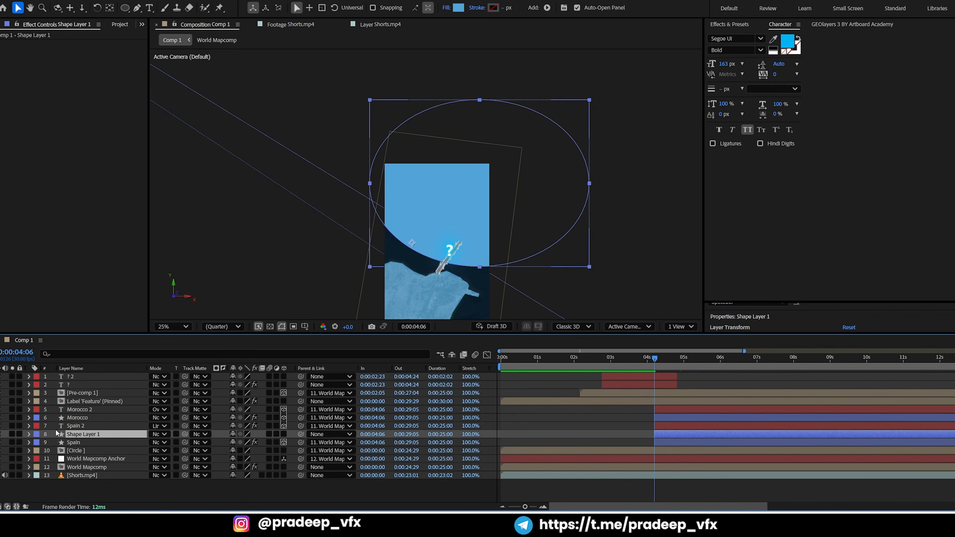
Apply the Ink Effects preset to the ellipse shape layer at 0:00:04:06 and check its growth up to 0:00:05:22
left_click(733, 24)
type("ink eff")
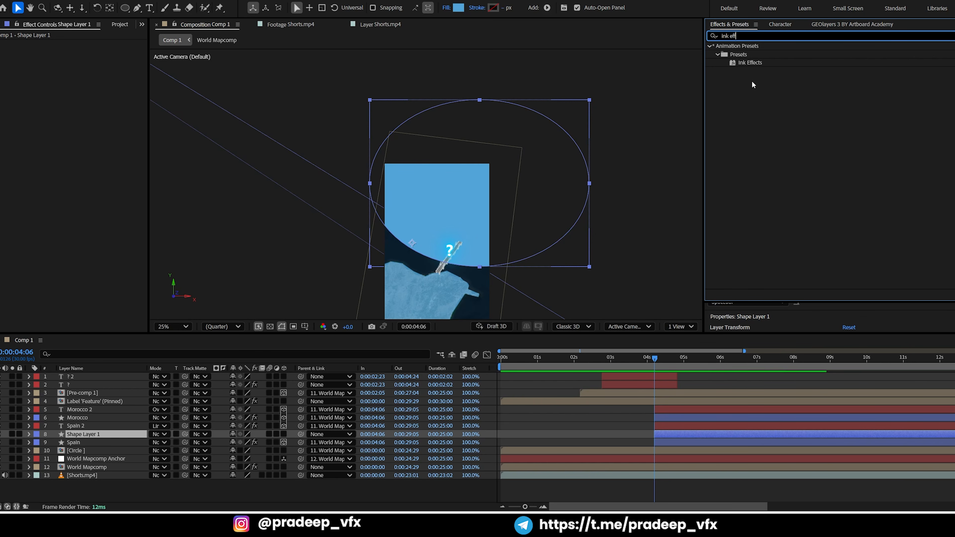
mouse_move(749, 63)
left_mouse_down()
mouse_move(714, 258)
mouse_move(668, 436)
left_mouse_up()
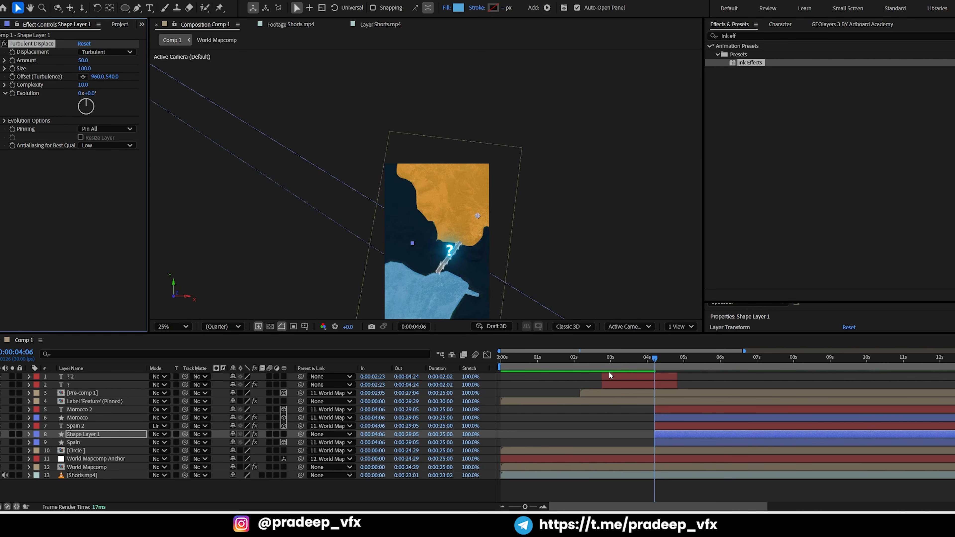
left_click_drag(657, 358, 711, 357)
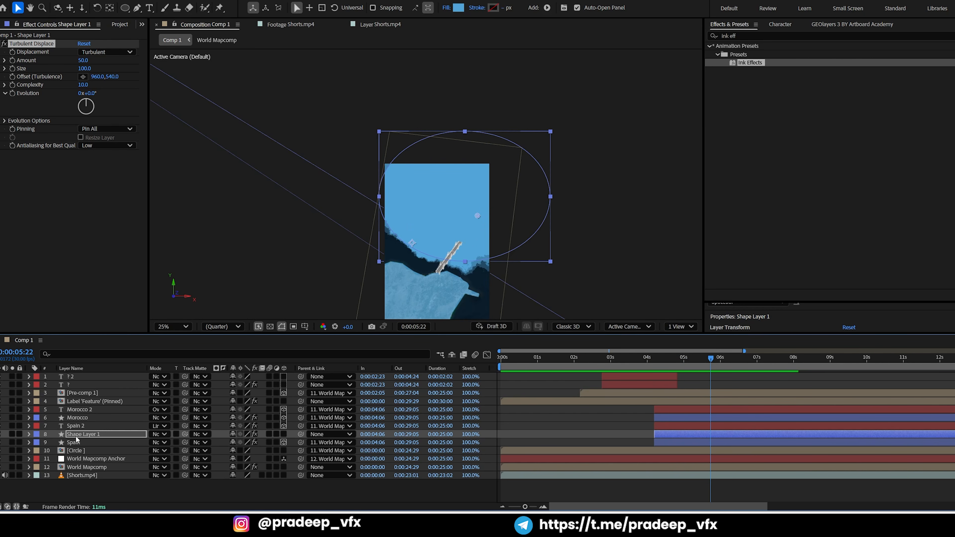
Try placing Shape Layer 1 directly beneath Spain with Spain as its track matte, and scrub through the reveal
left_click(80, 443)
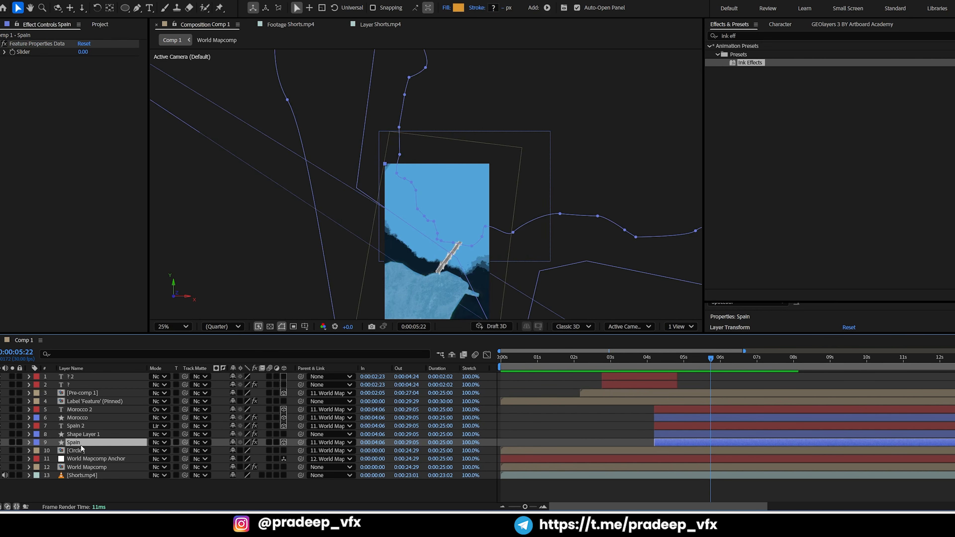
left_click_drag(78, 441, 84, 440)
left_click(80, 443)
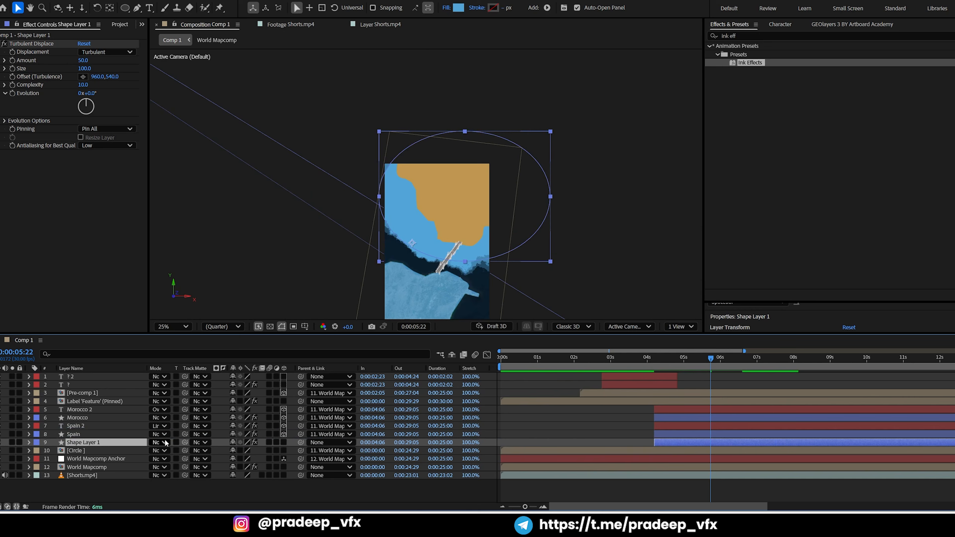
left_click_drag(184, 445, 81, 435)
left_click_drag(668, 361, 693, 360)
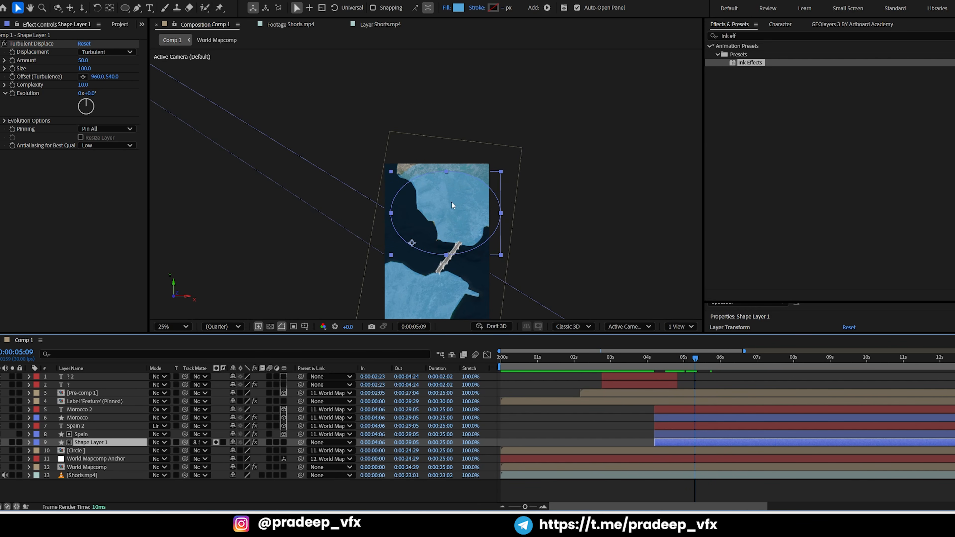
Try another fill color for the ellipse, and remove the track matte from Shape Layer 1
left_click(459, 8)
left_click_drag(476, 174, 602, 177)
left_click(642, 268)
left_click_drag(642, 269, 645, 316)
left_click(712, 214)
left_click(203, 442)
left_click(220, 300)
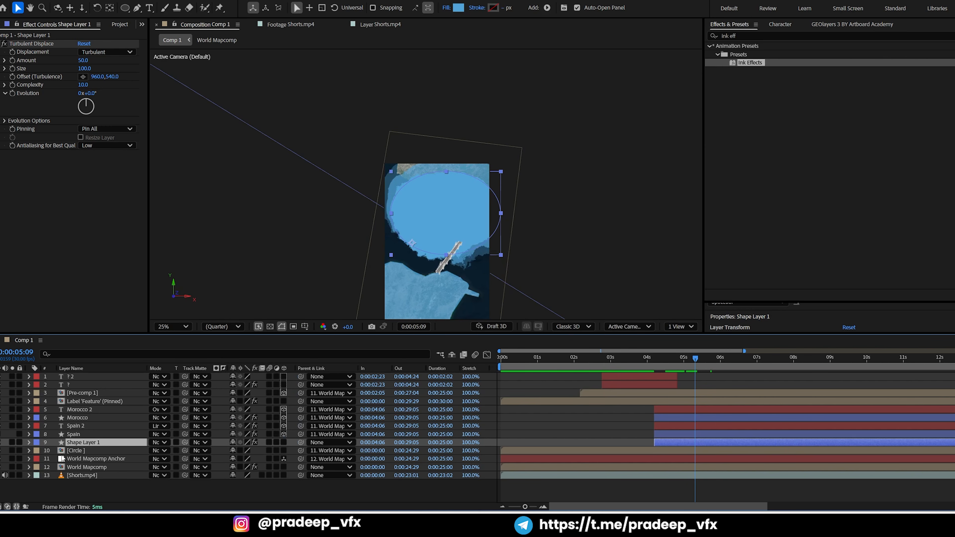
Place Spain directly beneath Shape Layer 1, set Shape Layer 1 as its track matte, and preview the ink reveal from 0:00:04:04
left_click_drag(78, 434, 78, 450)
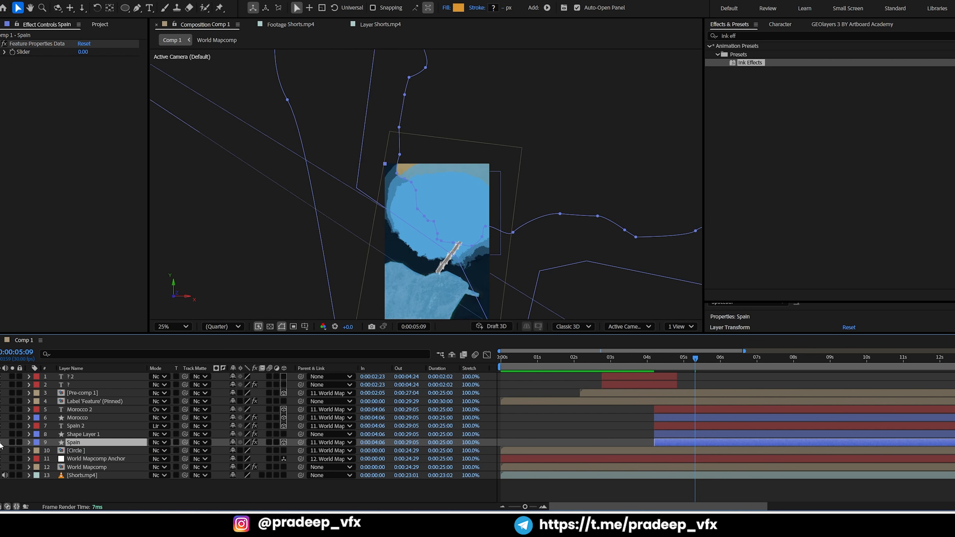
left_click_drag(184, 442, 89, 436)
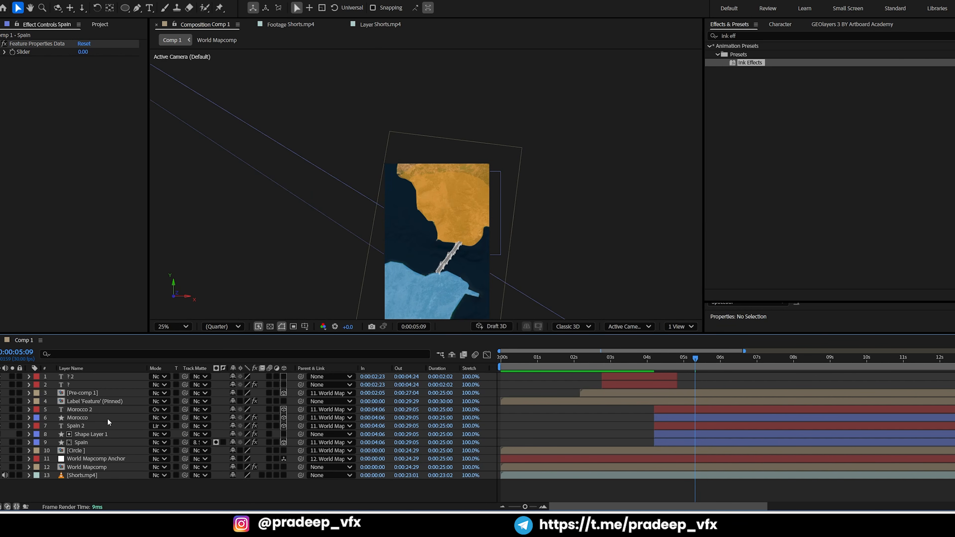
left_click_drag(682, 363, 665, 360)
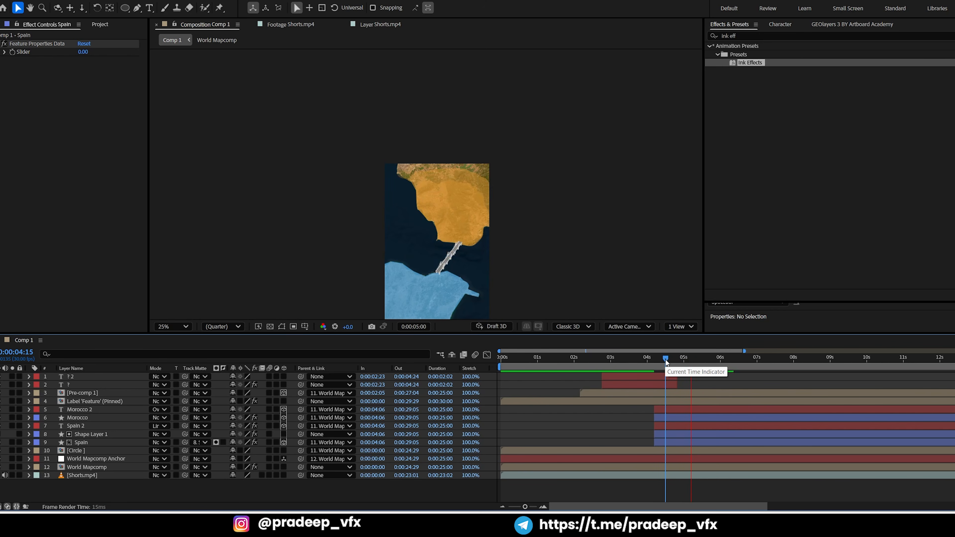
key("space")
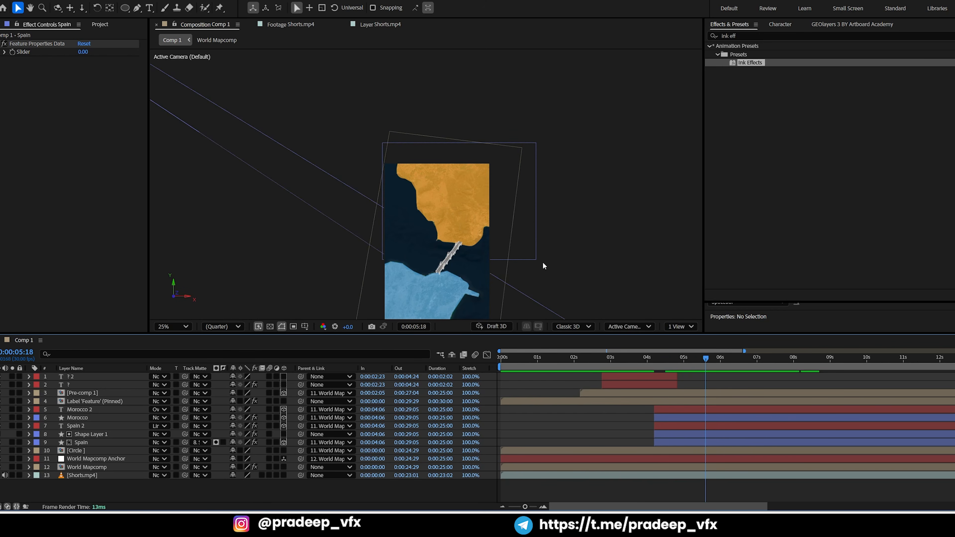
left_click(651, 362)
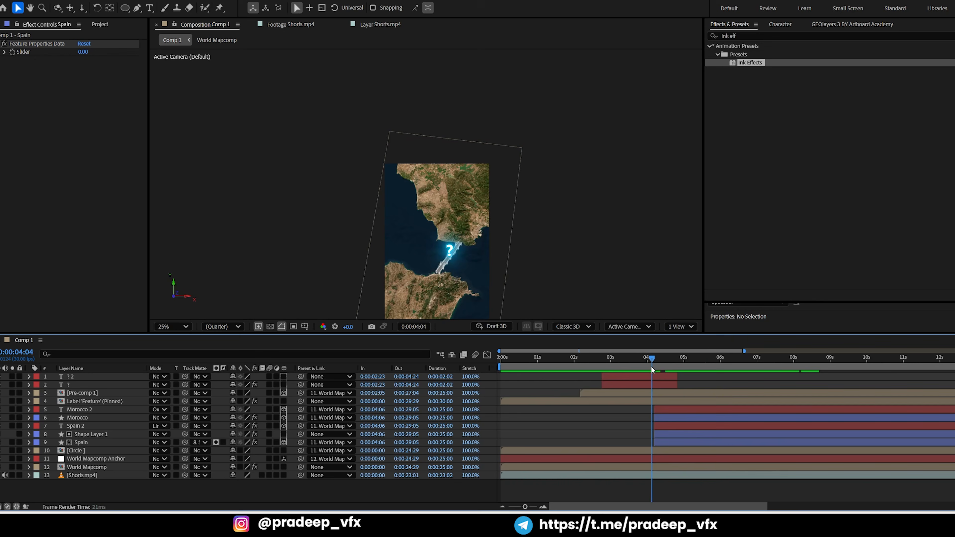
key("space")
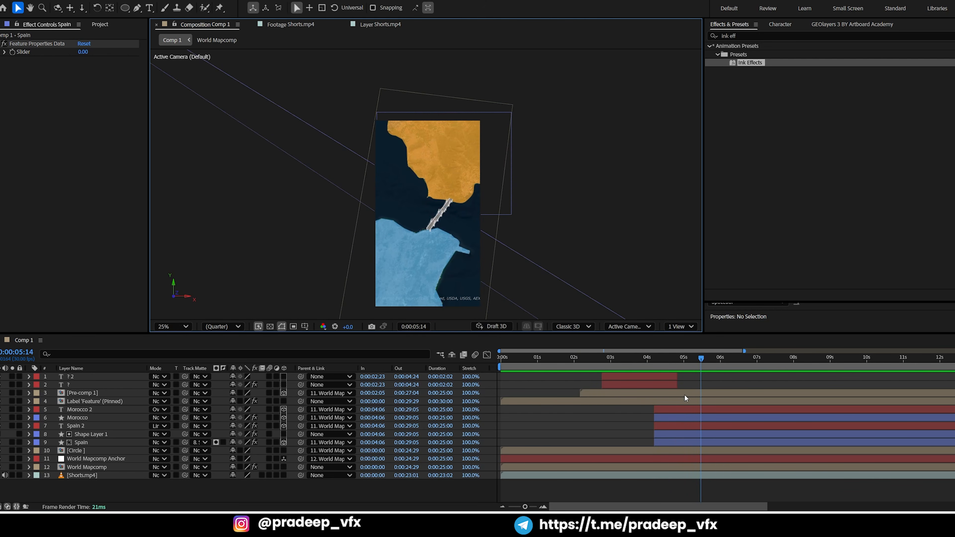
Make the Spain 2 text layer 2D and set its parent to None
left_click(682, 408)
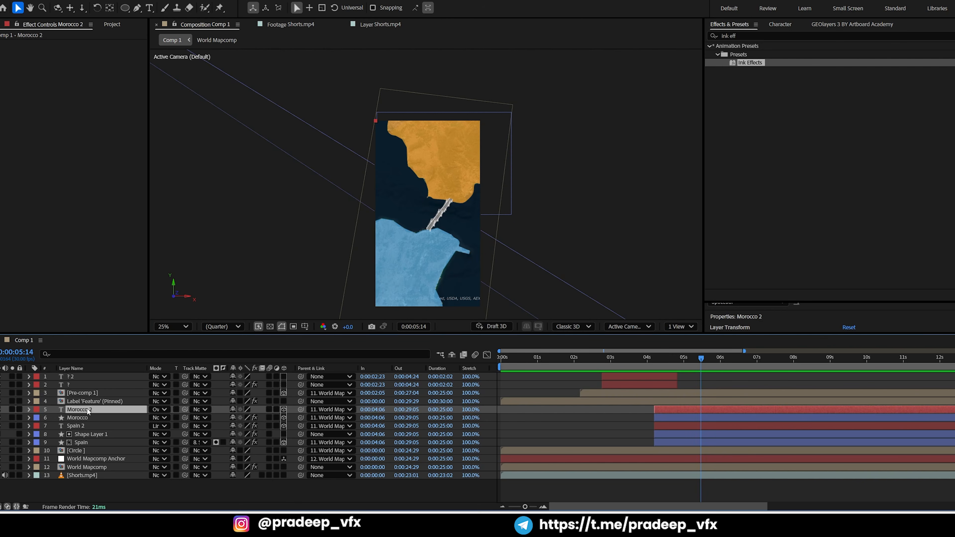
left_click(76, 425)
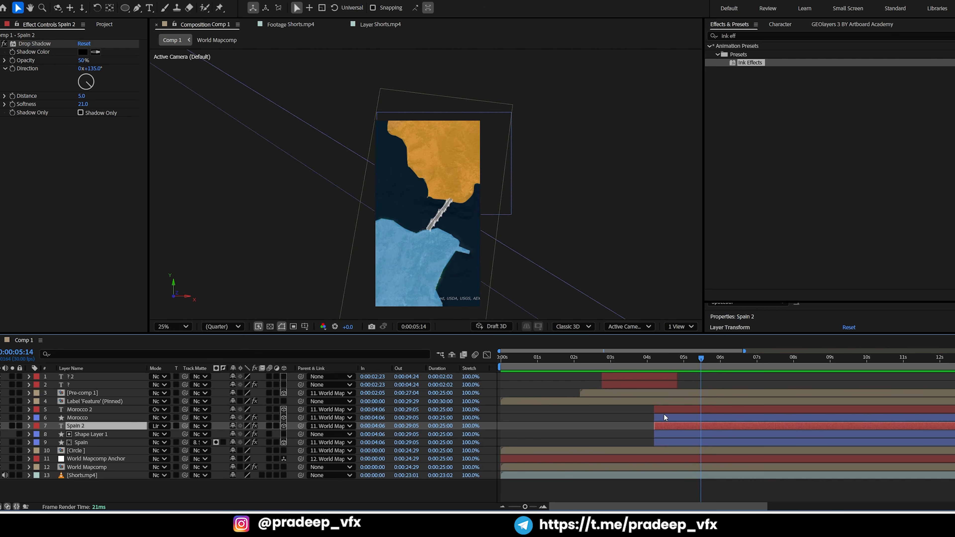
double_click(673, 425)
scroll(559, 237, "down", 2)
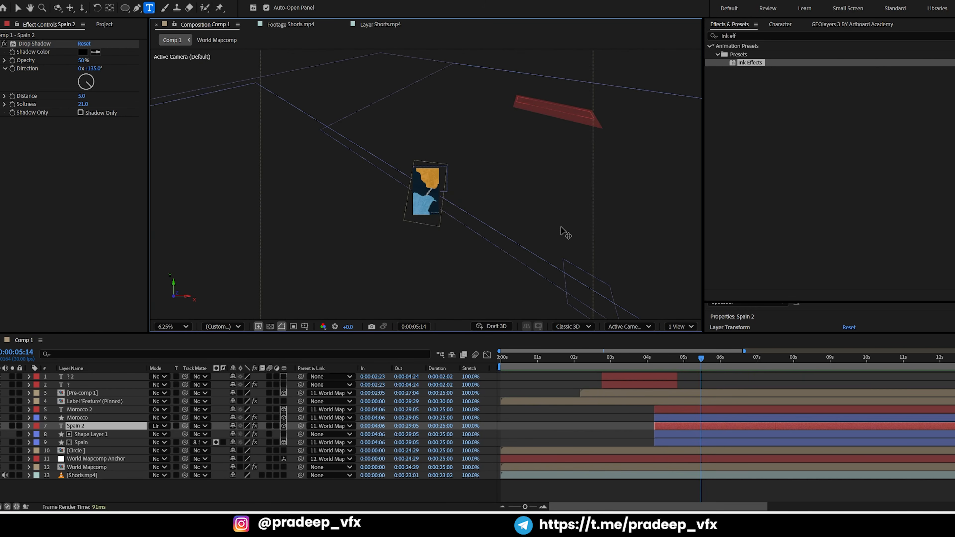
left_click(640, 418)
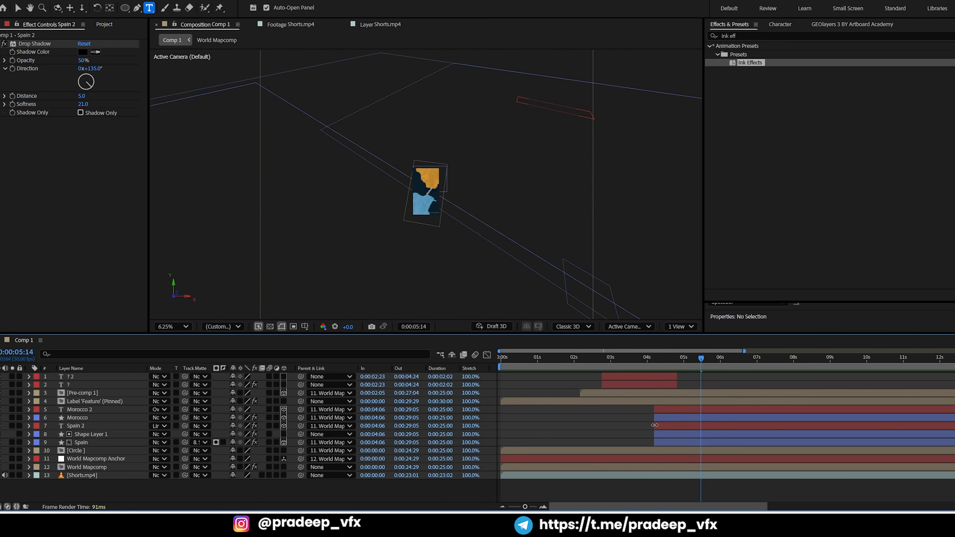
left_click(669, 427)
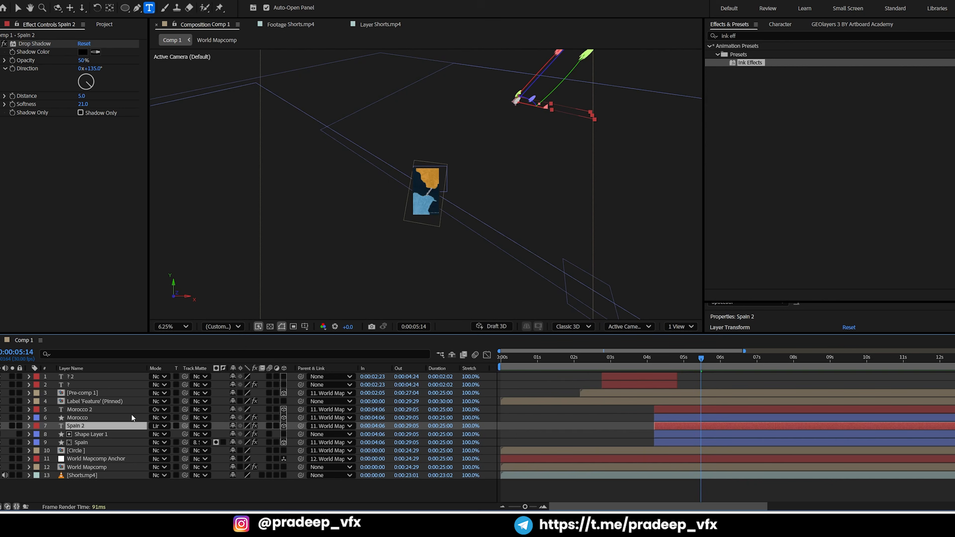
left_click(284, 426)
left_click(283, 425)
left_click(313, 426)
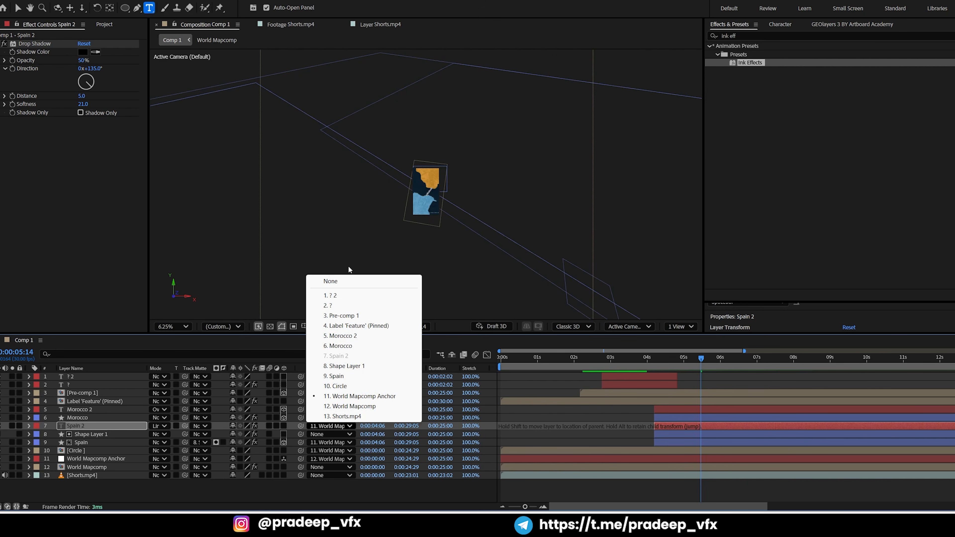
left_click(348, 282)
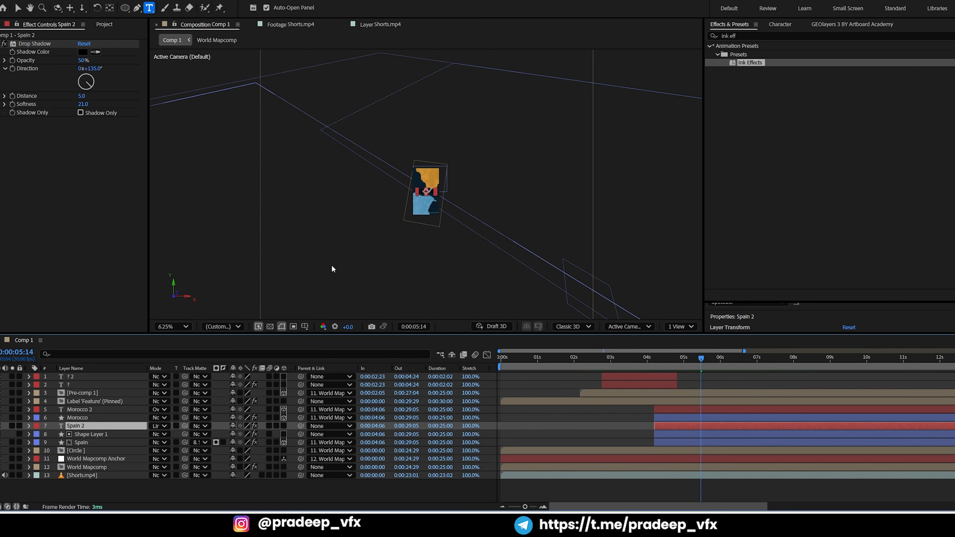
Move the SPAIN text onto the upper part of the orange Spain highlight and set its font size to 17 px
scroll(384, 222, "up", 4)
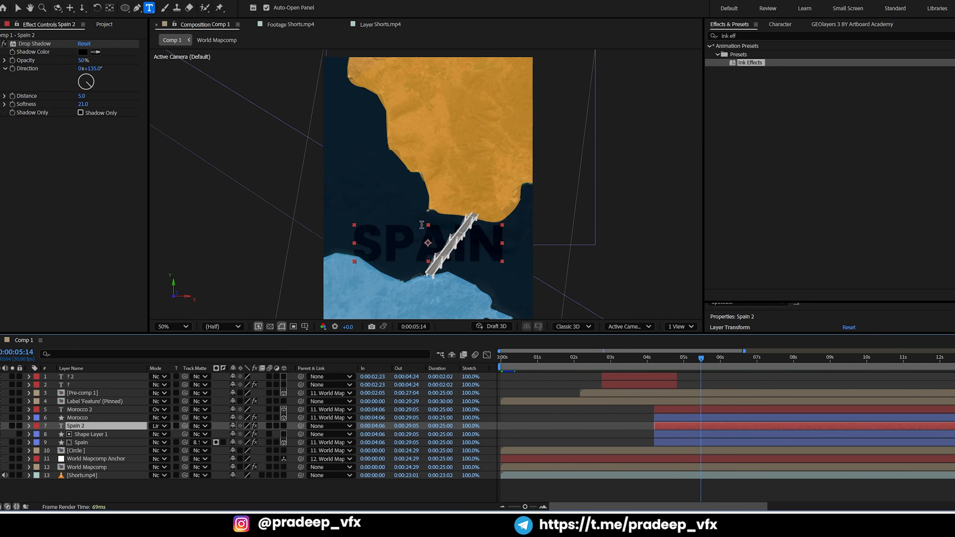
key("v")
left_click_drag(408, 251, 435, 99)
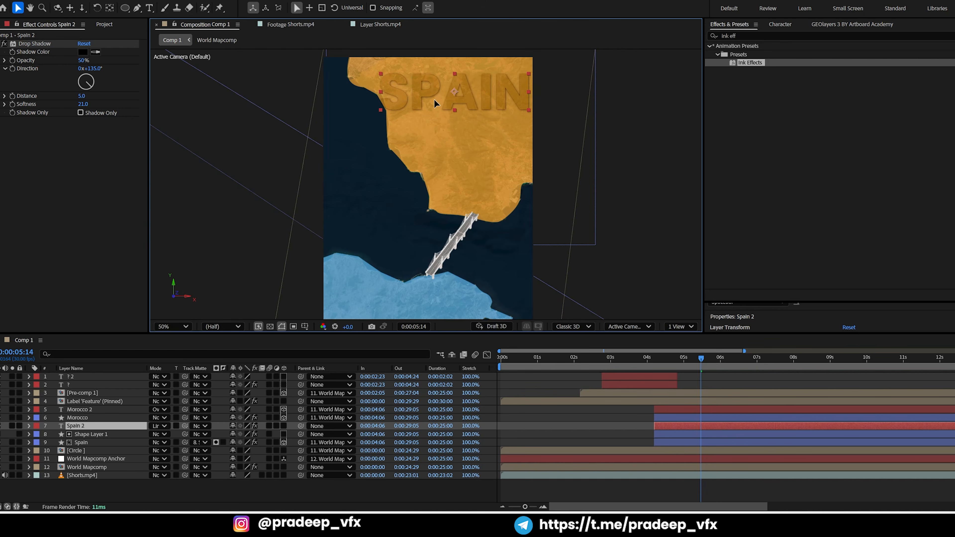
double_click(461, 103)
left_click(780, 25)
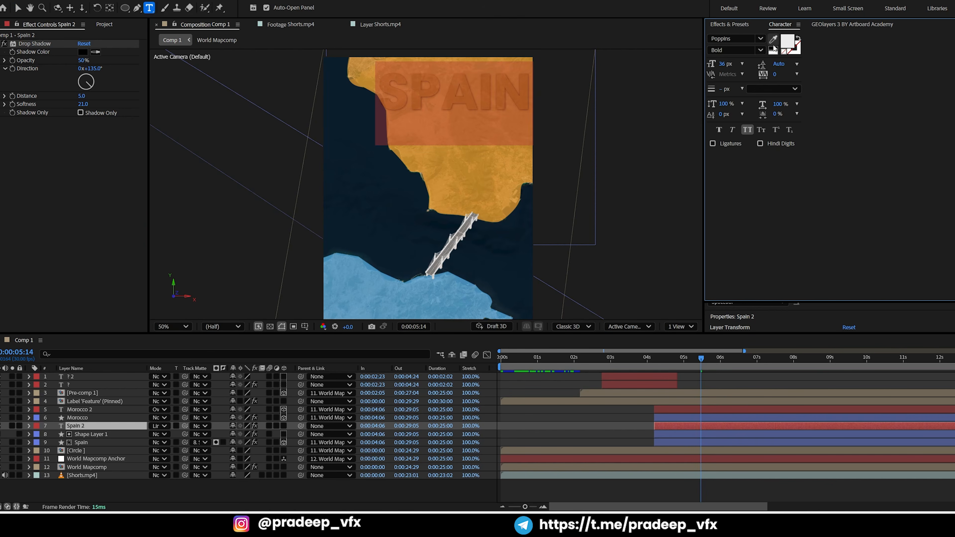
left_click_drag(723, 64, 712, 63)
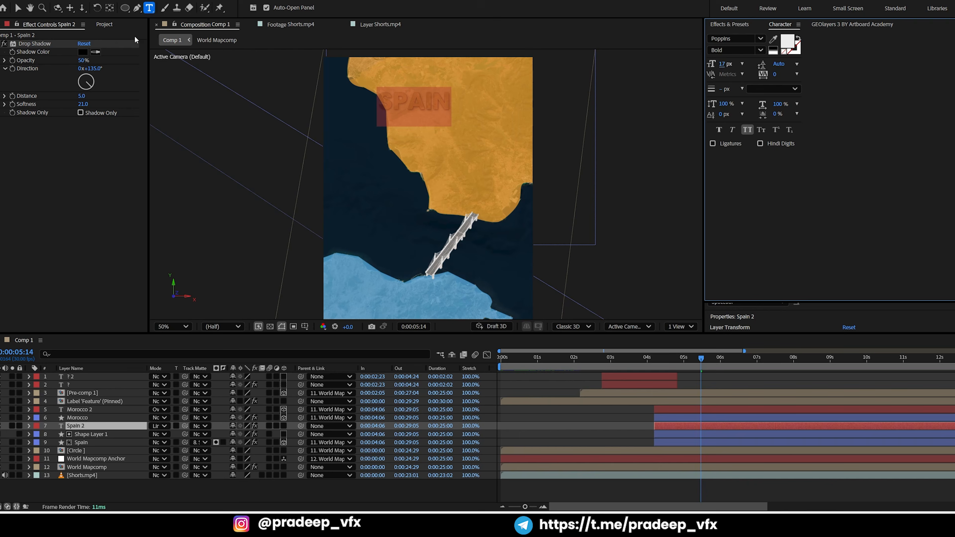
Position the reduced SPAIN text fully inside the orange highlight, scale it up slightly, and nudge it to the right
left_click(17, 8)
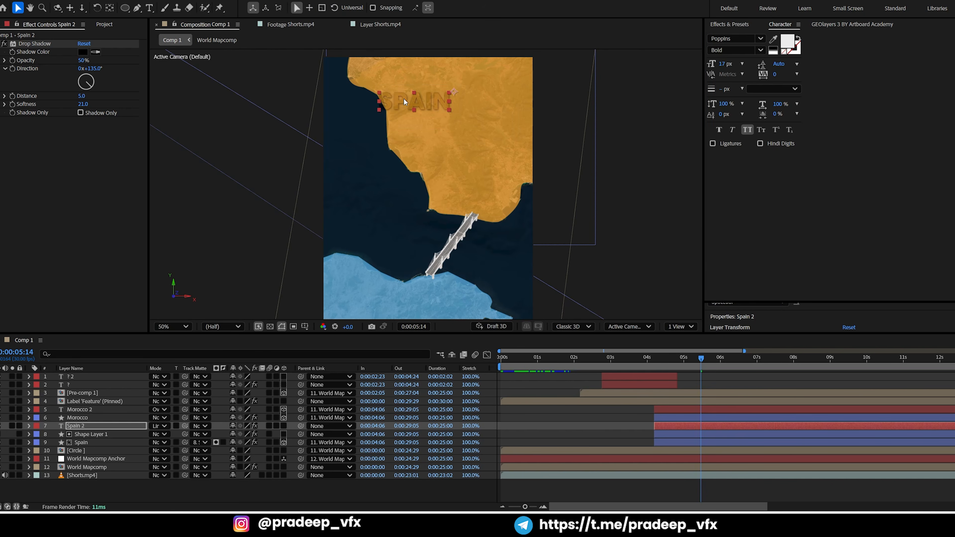
left_click_drag(404, 97, 447, 101)
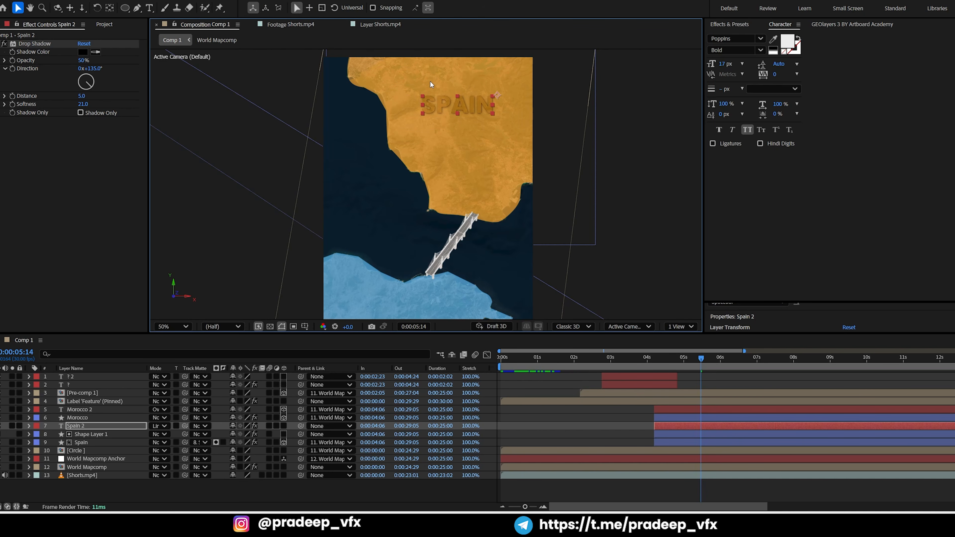
key("alt+shift+KP_Add")
key("alt+shift+KP_Add")
key("alt+shift+KP_Add")
key("alt+shift+KP_Add")
key("alt+shift+KP_Add")
key("alt+shift+KP_Add")
key("alt+shift+KP_Add")
key("alt+shift+KP_Add")
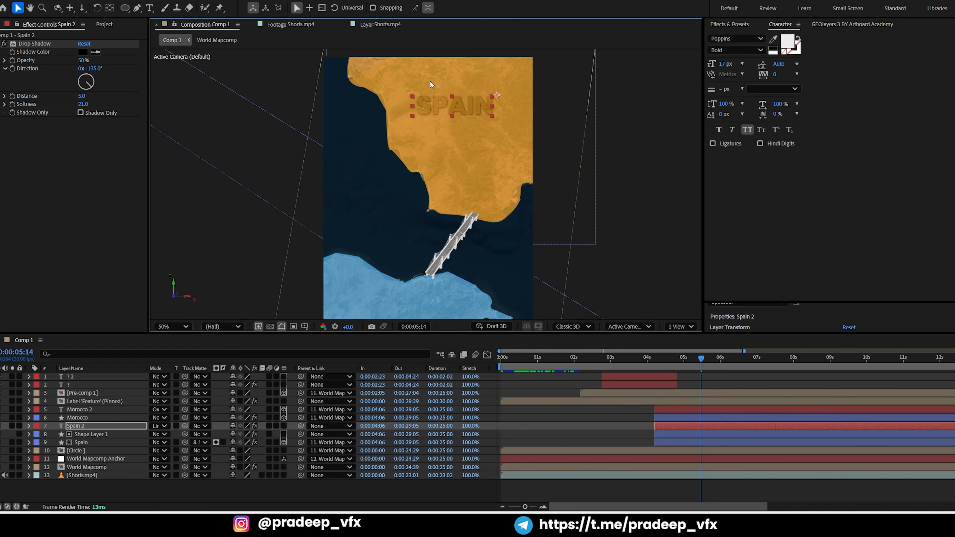
key("shift+Right")
key("shift+Right")
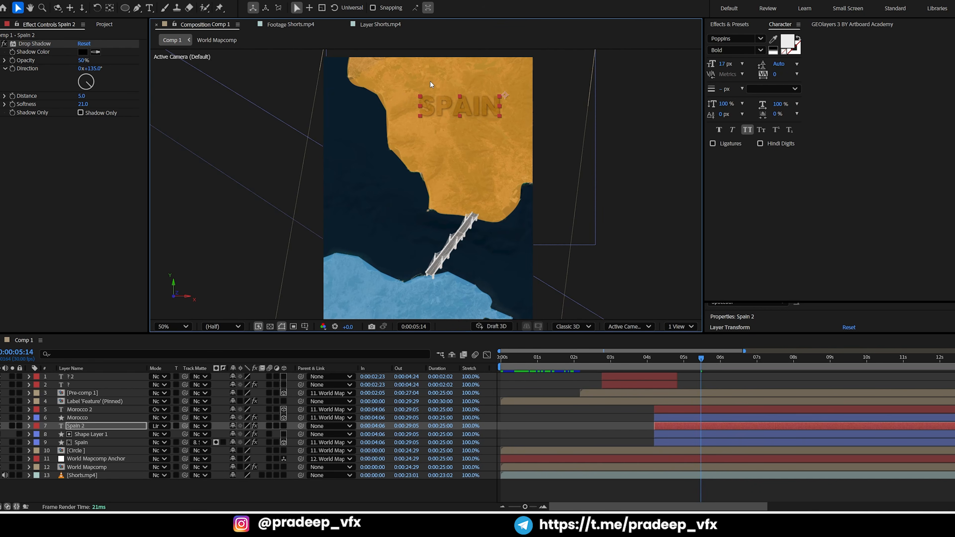
key("shift+Right")
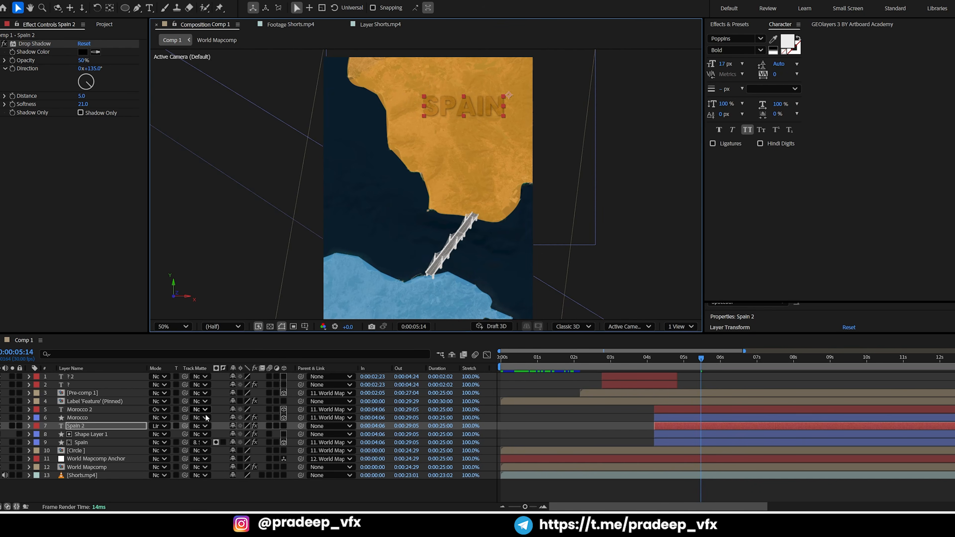
Make the Spain 2 layer 3D, parent it to World Mapcomp Anchor, and check the label at 0:00:05:19
left_click(284, 426)
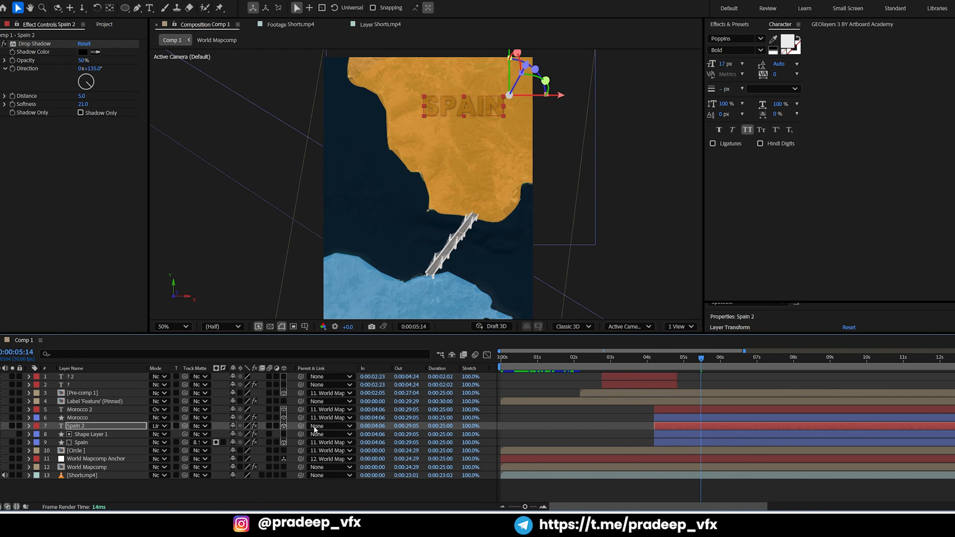
left_click(328, 426)
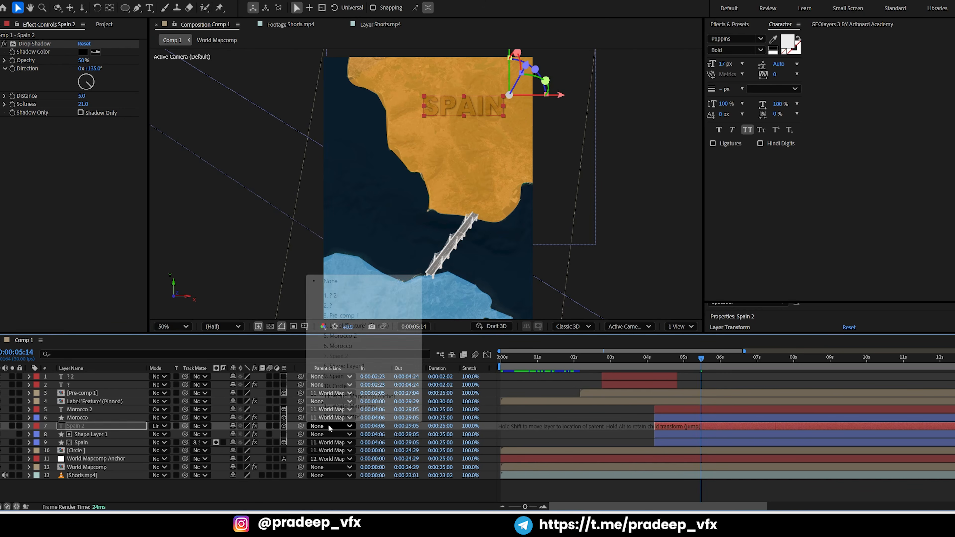
left_click(339, 399)
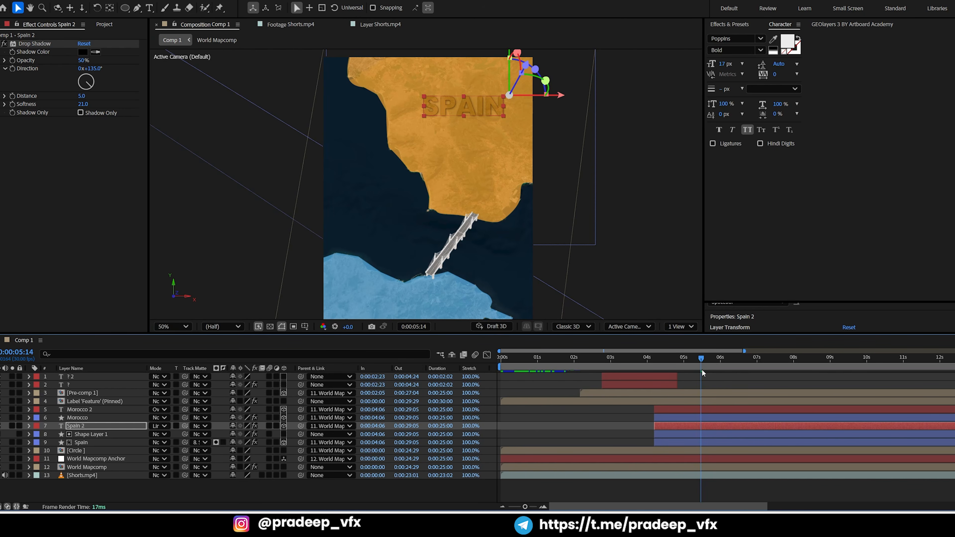
mouse_move(701, 368)
left_mouse_down()
mouse_move(647, 366)
mouse_move(708, 362)
left_mouse_up()
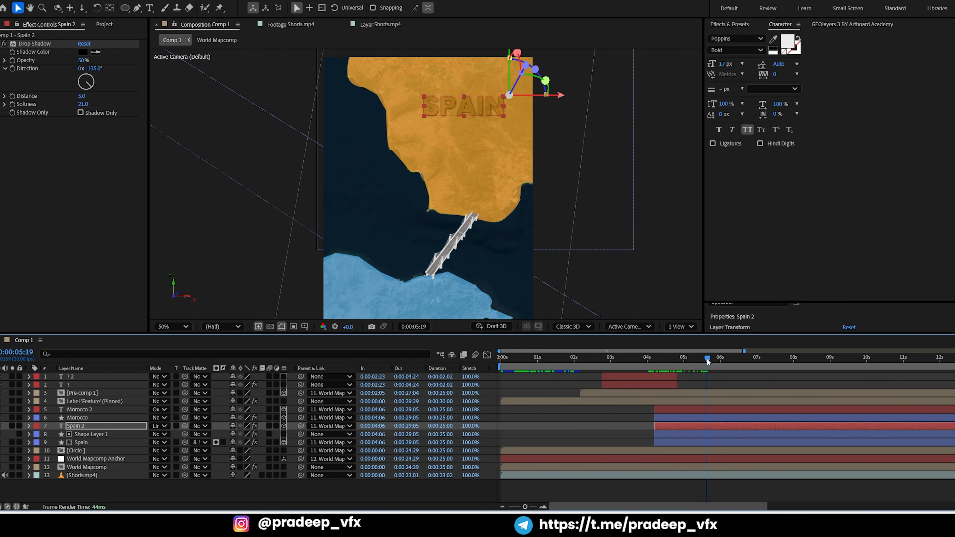
Make the Morocco 2 text layer 2D and set its parent to None
left_click_drag(493, 252, 530, 170)
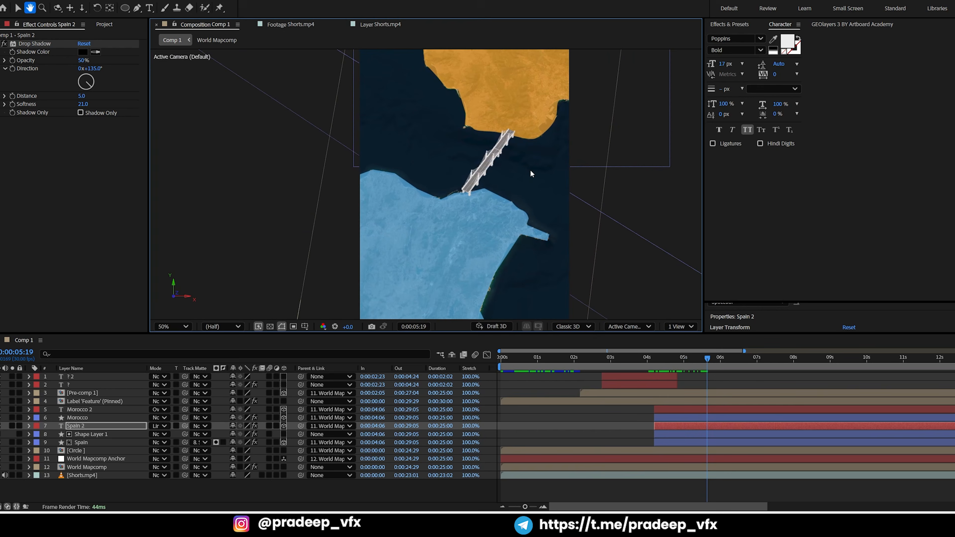
left_click(699, 408)
scroll(488, 236, "down", 4)
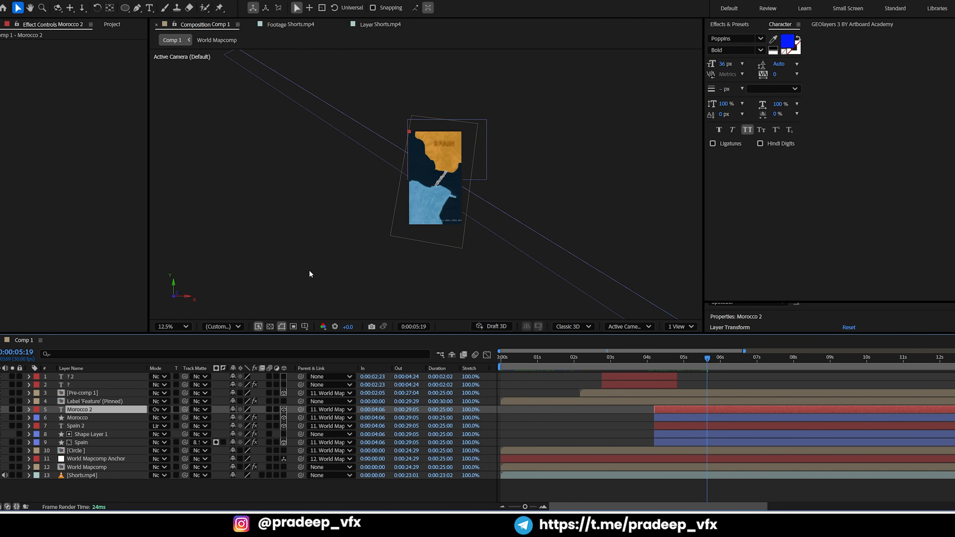
scroll(367, 201, "down", 3)
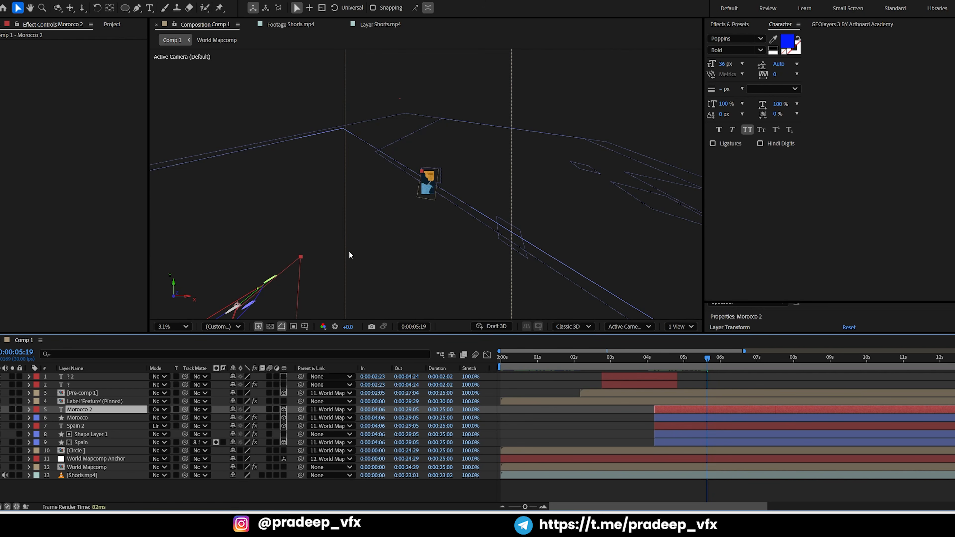
left_click(284, 410)
left_click(343, 411)
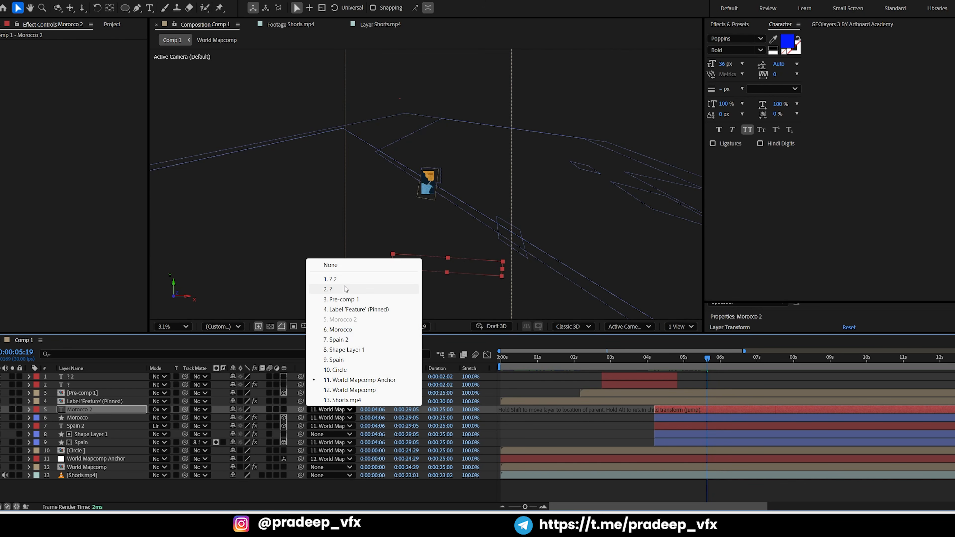
left_click(346, 265)
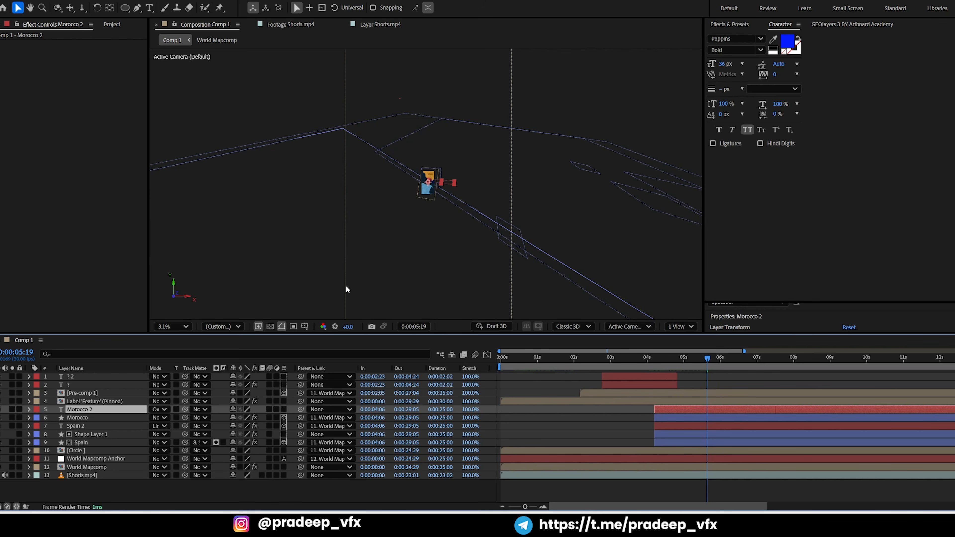
Move the MOROCCO text onto the blue Morocco highlight and set its font size to 11.2 px
scroll(475, 192, "up", 6)
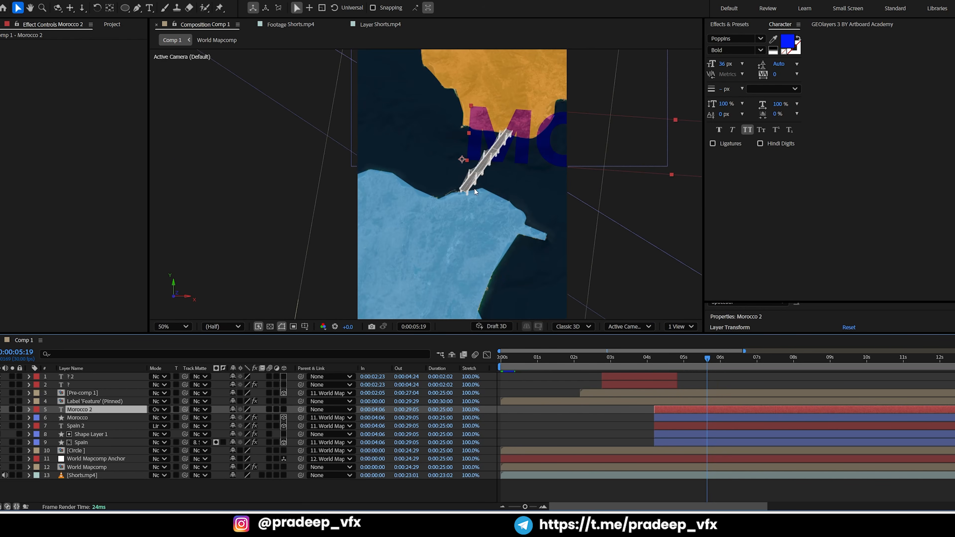
left_click_drag(561, 143, 404, 235)
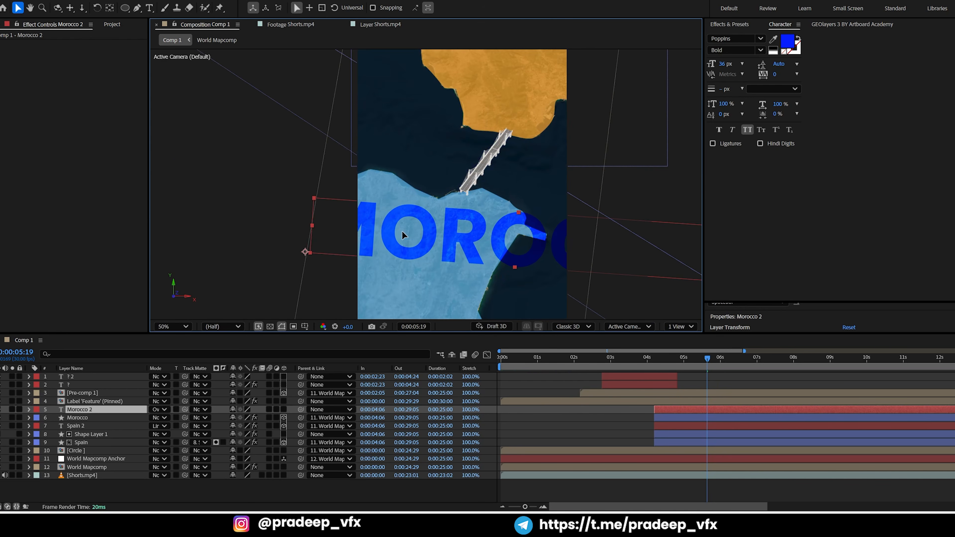
double_click(453, 242)
left_click_drag(725, 64, 679, 83)
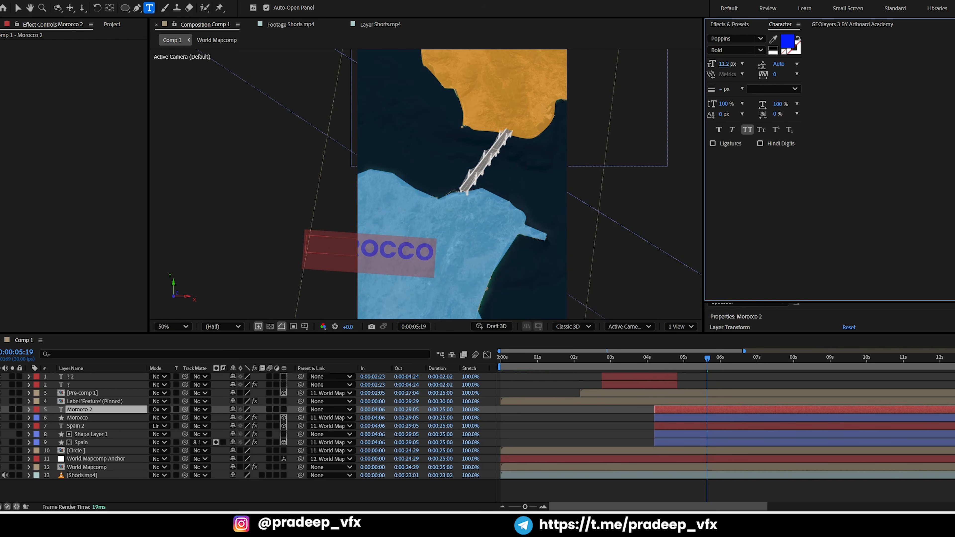
left_click(16, 8)
Position the reduced MOROCCO text inside the blue highlight, rotating it slightly clockwise and nudging it left and down
left_click_drag(380, 247, 436, 235)
key("KP_Add")
key("KP_Add")
key("KP_Add")
key("KP_Add")
key("KP_Add")
key("KP_Add")
key("KP_Add")
key("KP_Add")
key("KP_Add")
key("KP_Add")
key("KP_Add")
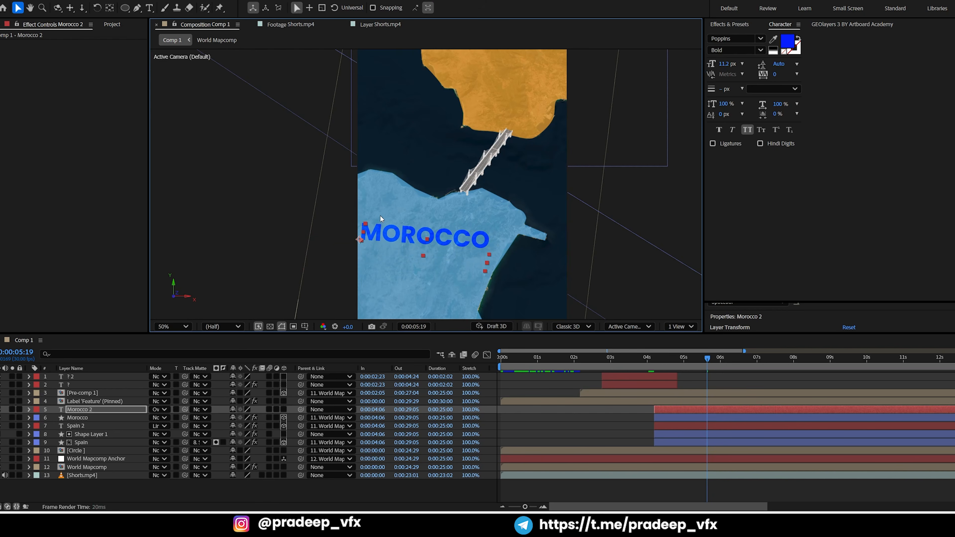
key("shift+Down")
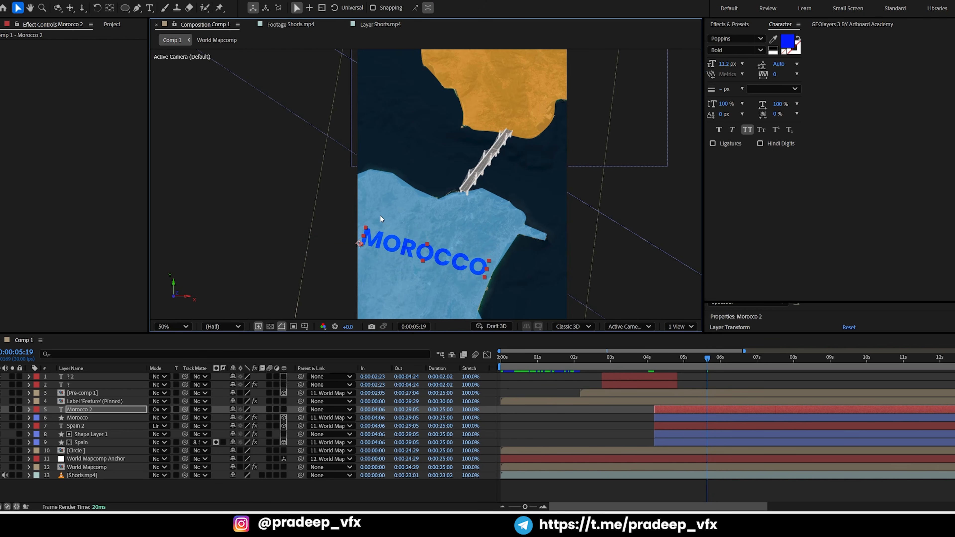
key("shift+Left")
key("shift+Left")
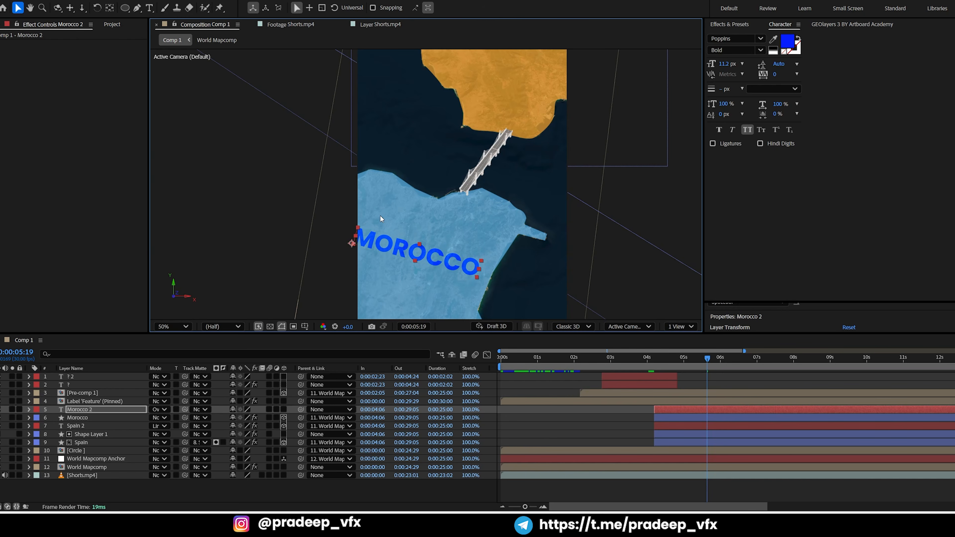
key("shift+Down")
key("shift+Down")
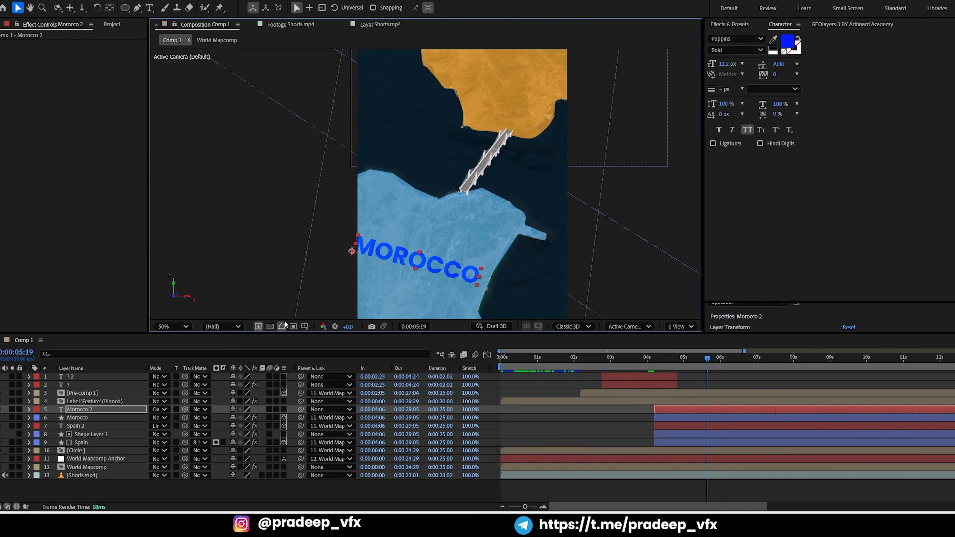
Make the Morocco 2 layer 3D and show the composition in two views, with one set to Left
left_click(284, 410)
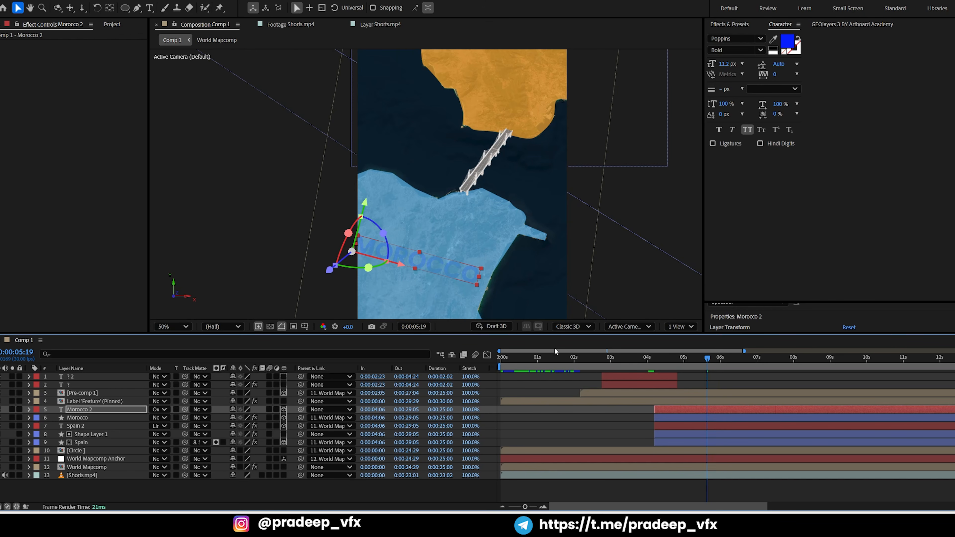
left_click(676, 327)
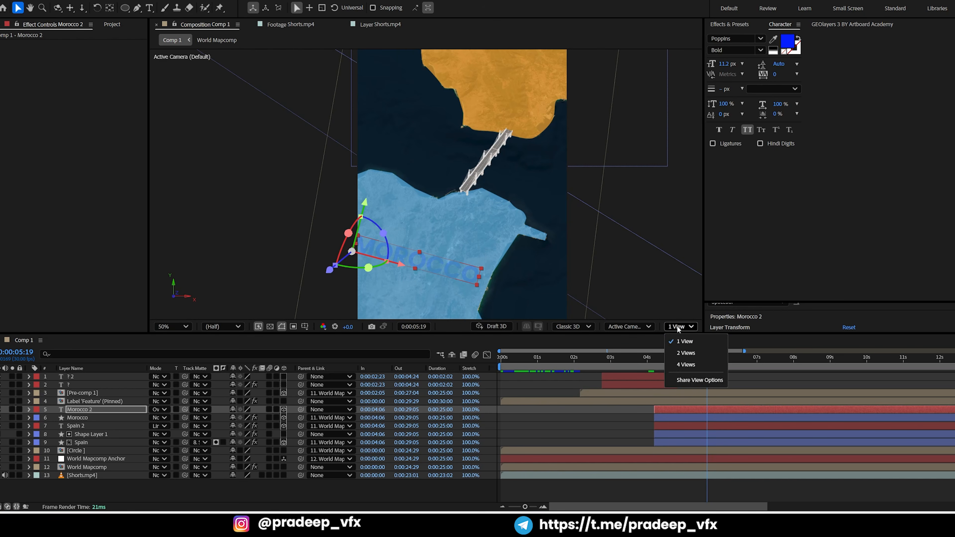
left_click(687, 353)
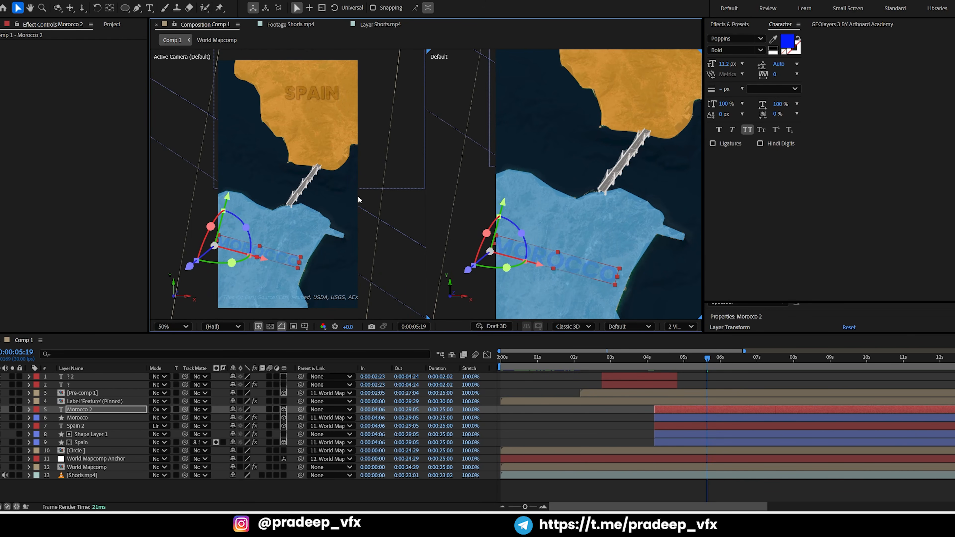
left_click(380, 150)
left_click(651, 329)
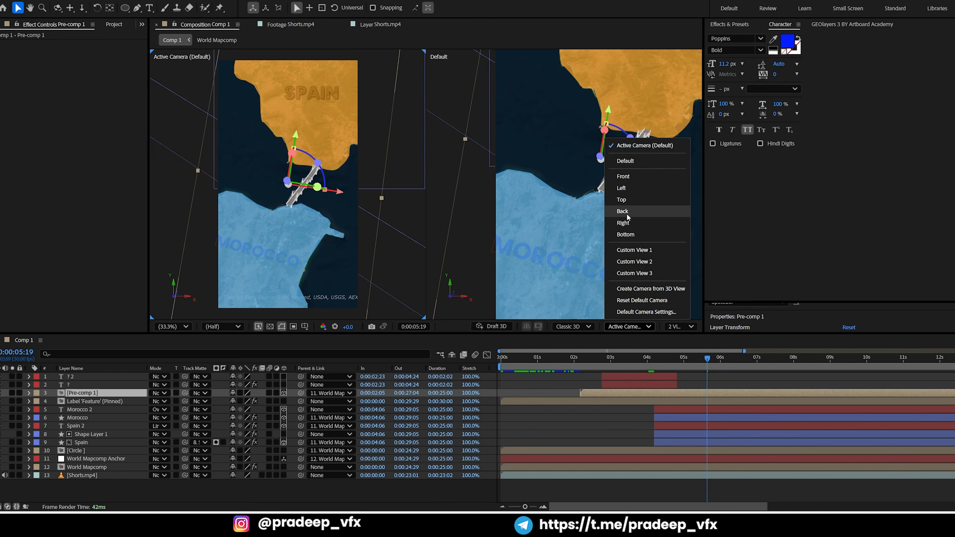
left_click(622, 187)
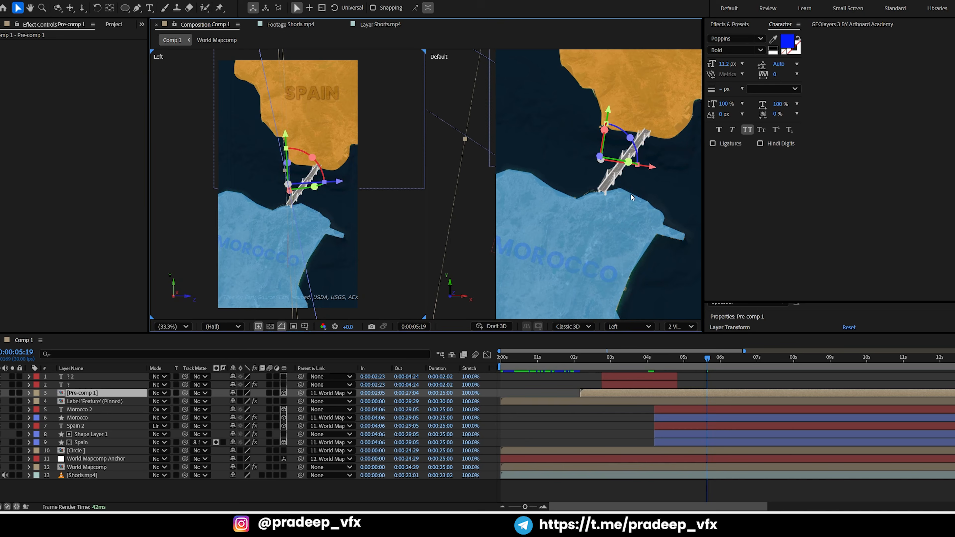
Move the Morocco 2 text along its Z axis in front of the highlight and parent it to World Mapcomp Anchor
left_click_drag(343, 184, 363, 185)
key("ctrl+z")
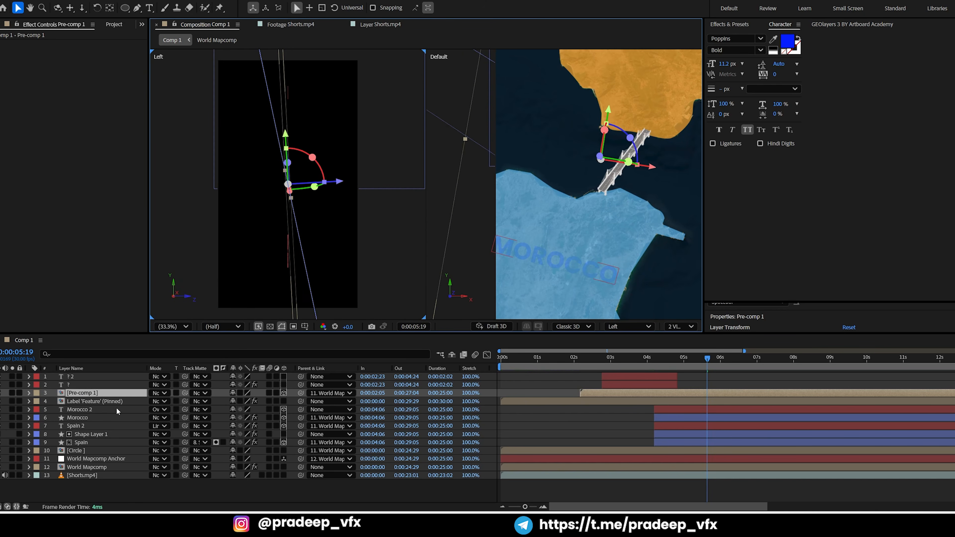
left_click(93, 412)
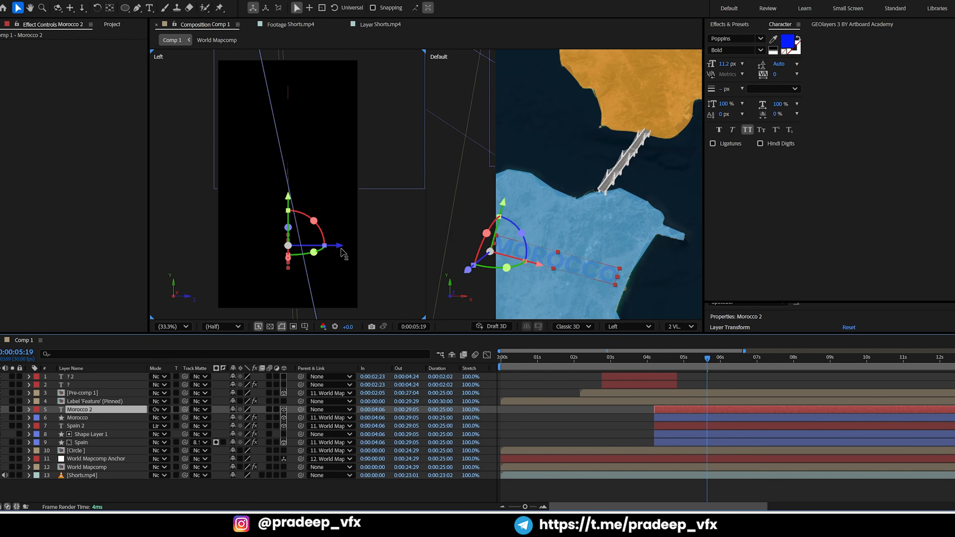
left_click_drag(348, 249, 372, 250)
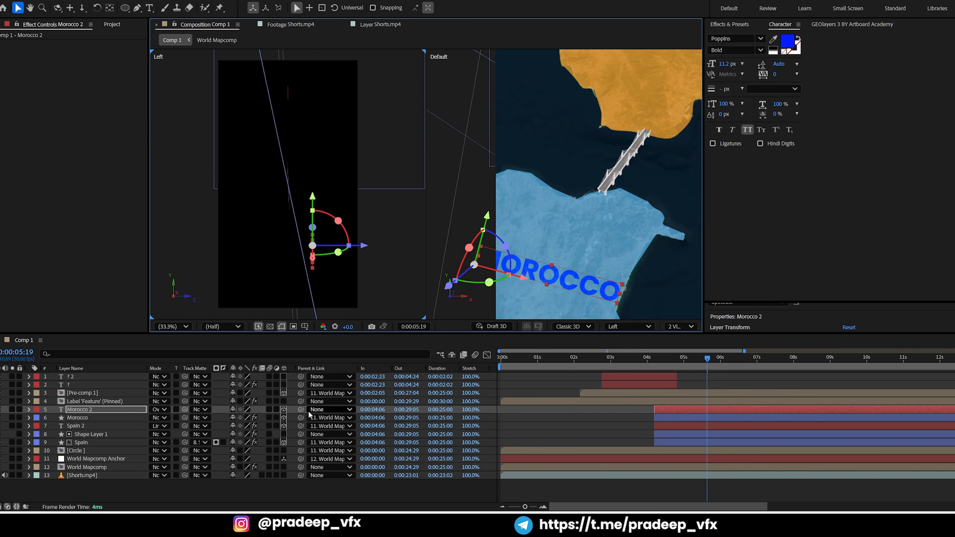
left_click_drag(300, 409, 90, 459)
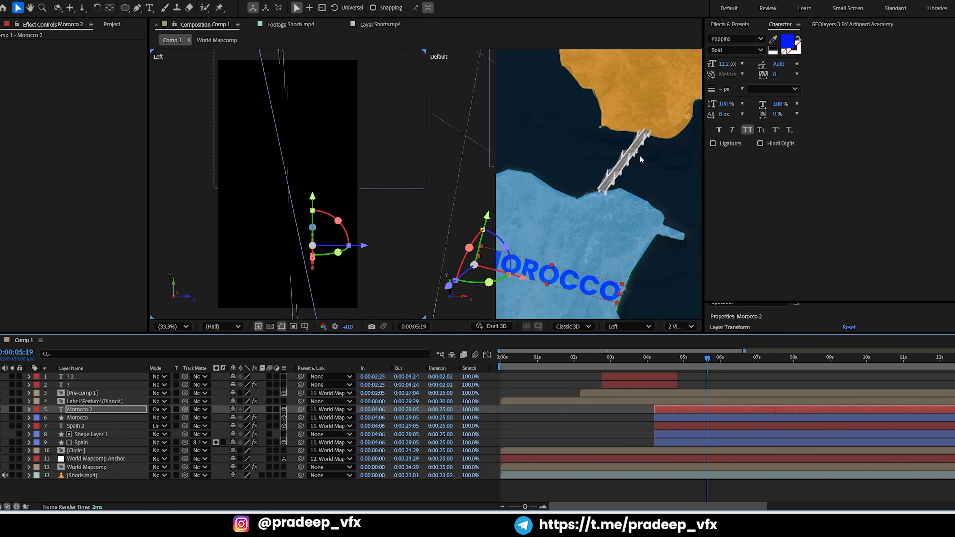
Set the MOROCCO font size to 8.5 px and reposition the text fully inside the blue highlight
left_click_drag(726, 64, 750, 69)
left_click_drag(523, 280, 563, 265)
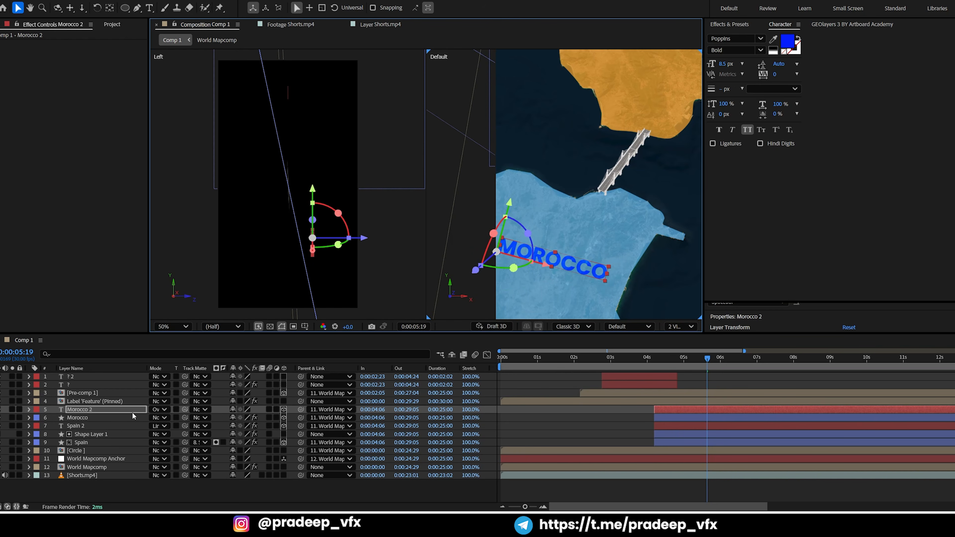
Switch Morocco 2's 3D state off and on again, and rotate the text counterclockwise to a gentle downward slant
left_click(284, 410)
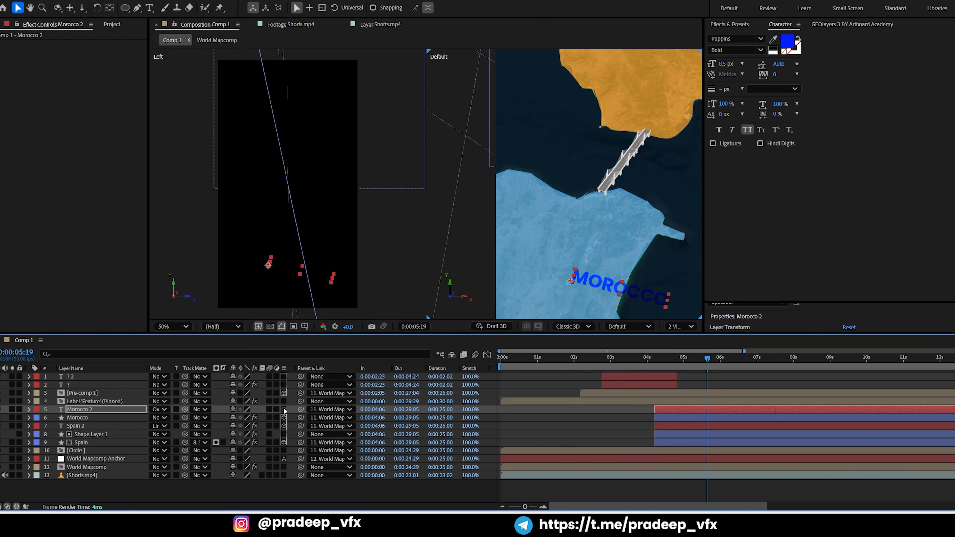
left_click(284, 410)
left_click_drag(553, 239, 537, 186)
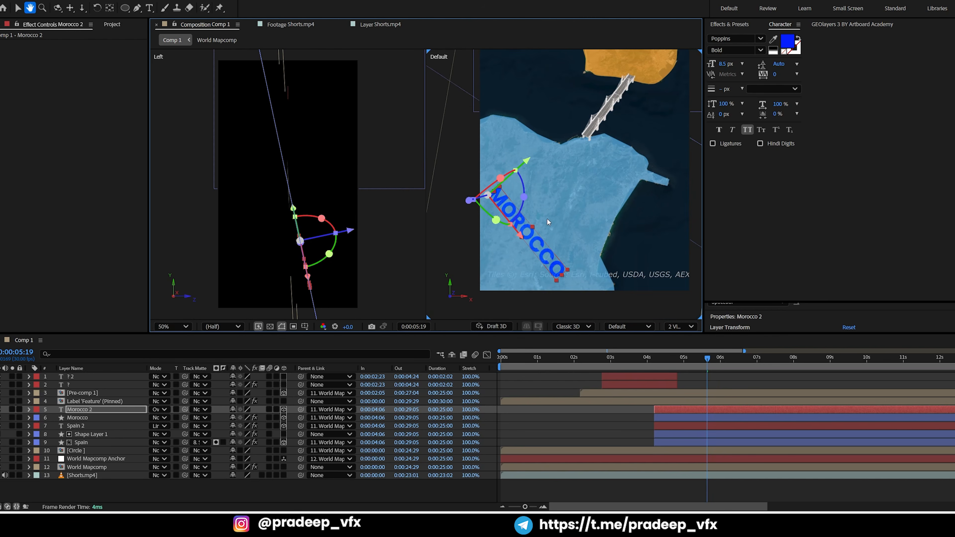
key("KP_Subtract")
key("KP_Subtract")
key("KP_Subtract")
key("KP_Subtract")
key("KP_Subtract")
key("KP_Subtract")
key("KP_Subtract")
key("KP_Subtract")
key("KP_Subtract")
key("KP_Subtract")
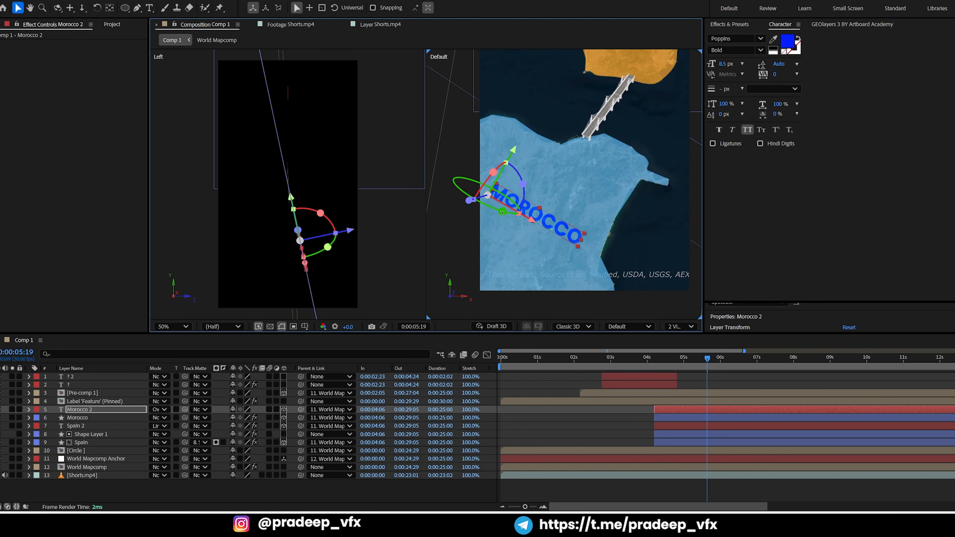
key("KP_Subtract")
key("KP_Subtract")
key("KP_Subtract")
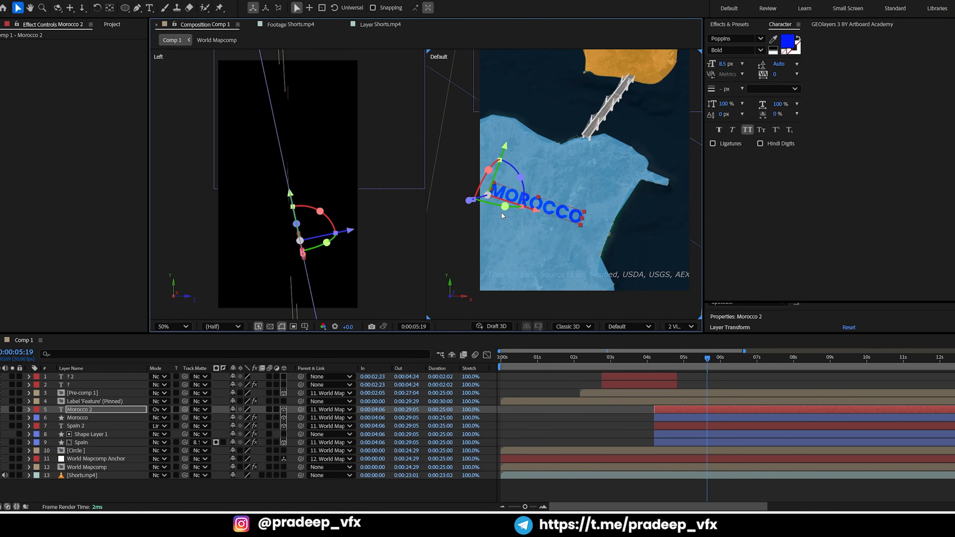
left_click(605, 413)
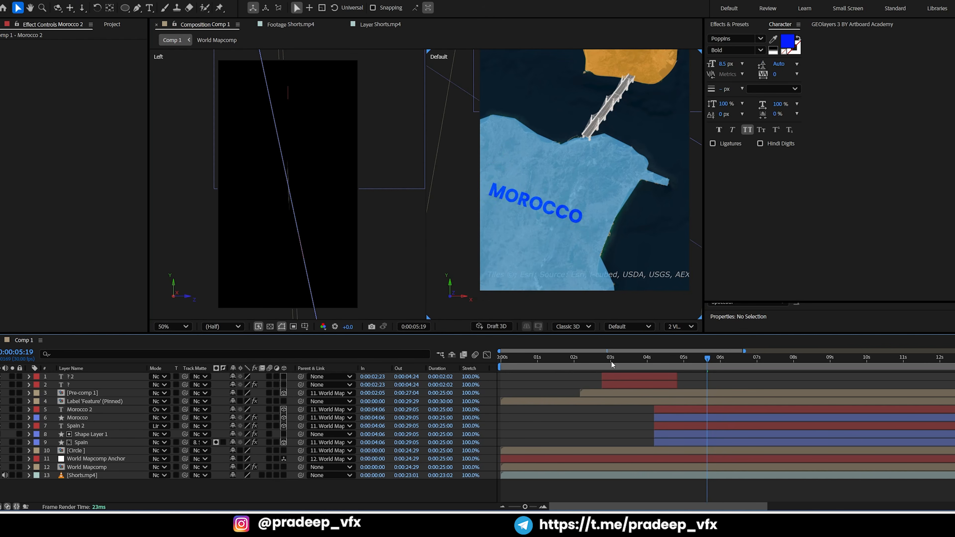
Return to a single composition view and preview the animation from 0:00:00:00
left_click(602, 358)
left_click(667, 327)
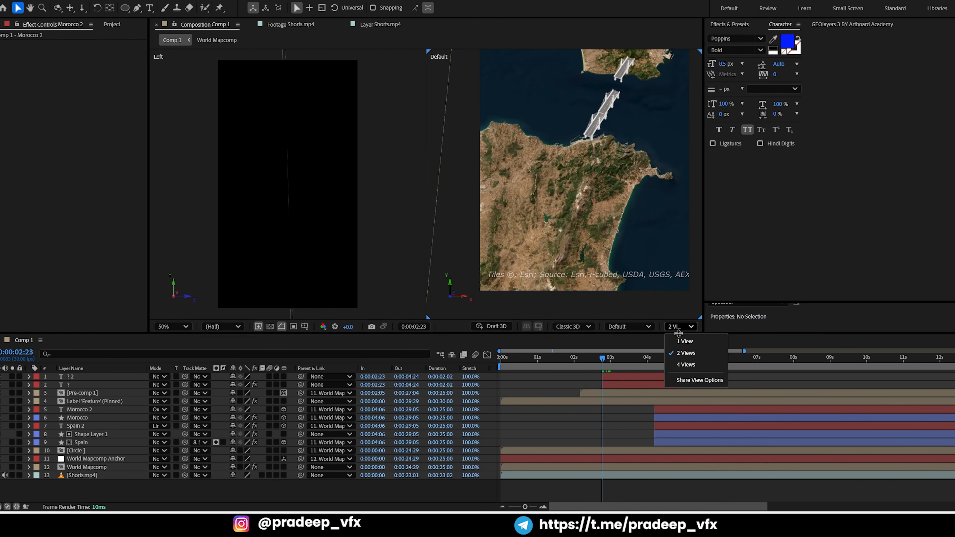
left_click(675, 353)
left_click_drag(595, 368, 502, 370)
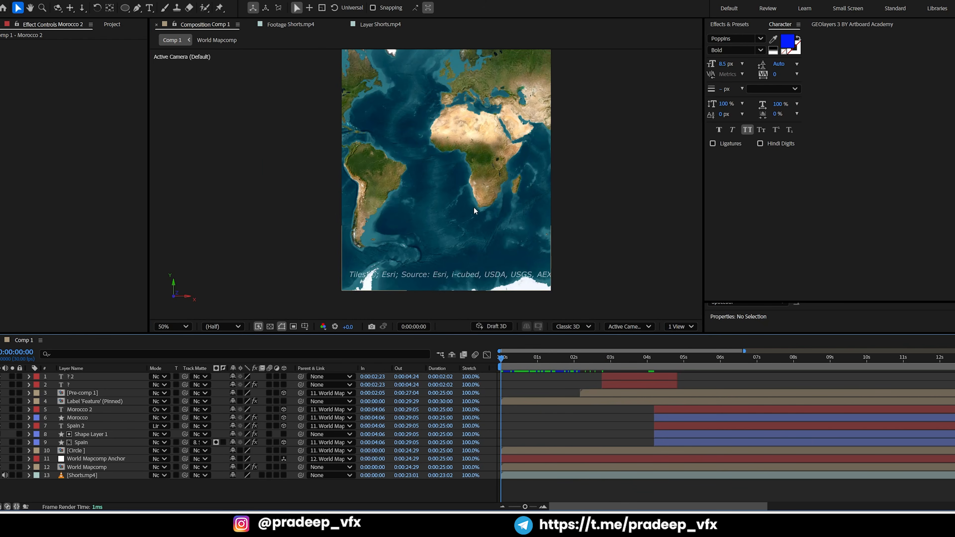
scroll(473, 197, "down", 2)
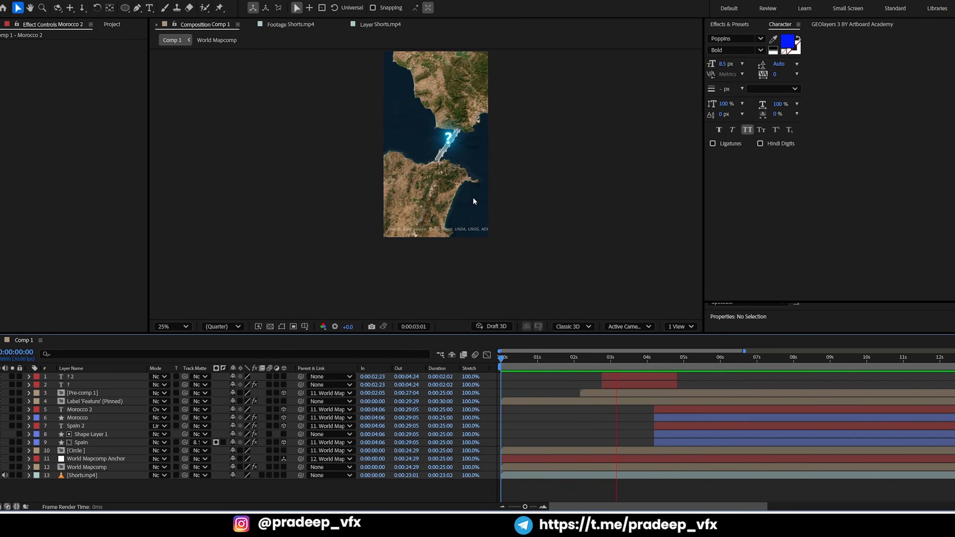
key("space")
Shift the World Mapcomp view at its 0:00:02:24 keyframe to latitude 36.0° and longitude -5.5° in GEOlayers
key("grave")
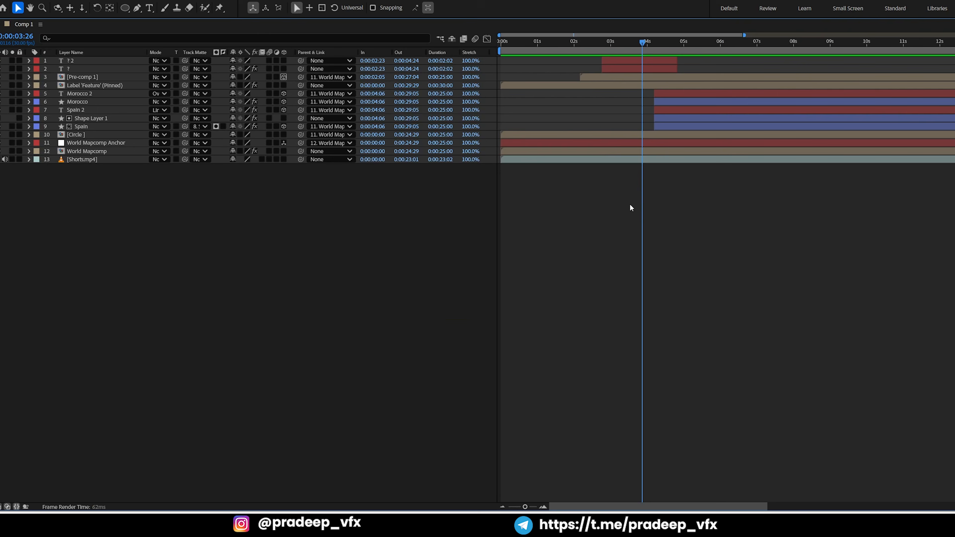
left_click(632, 152)
key("u")
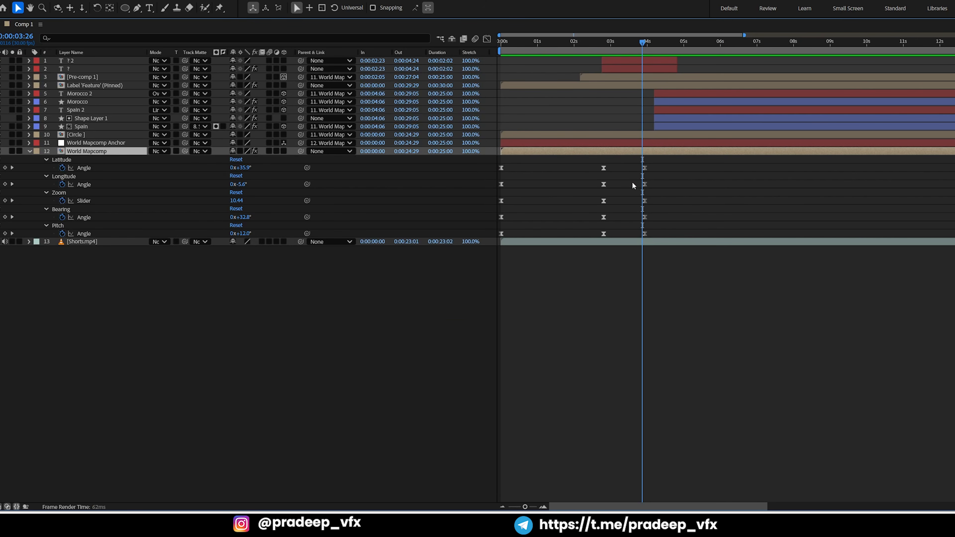
key("j")
key("grave")
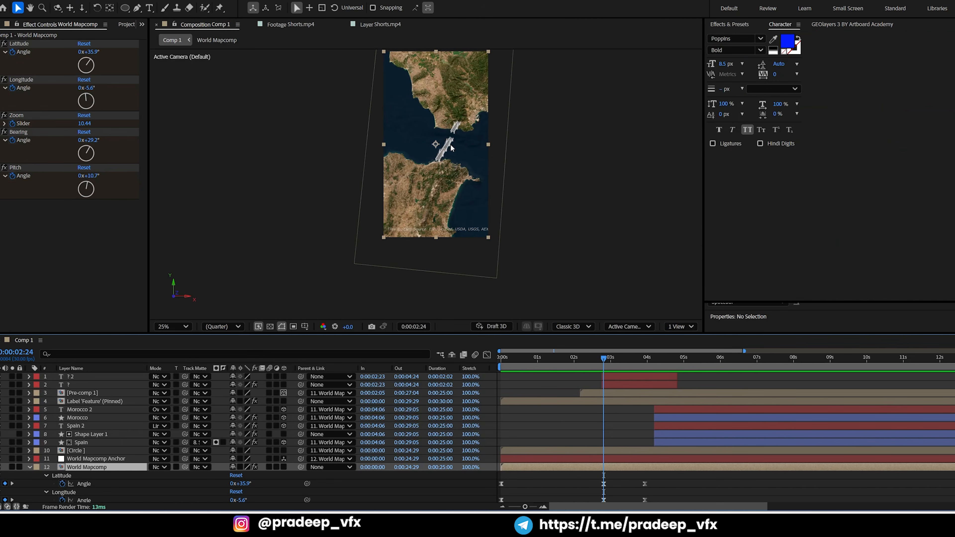
left_click(817, 25)
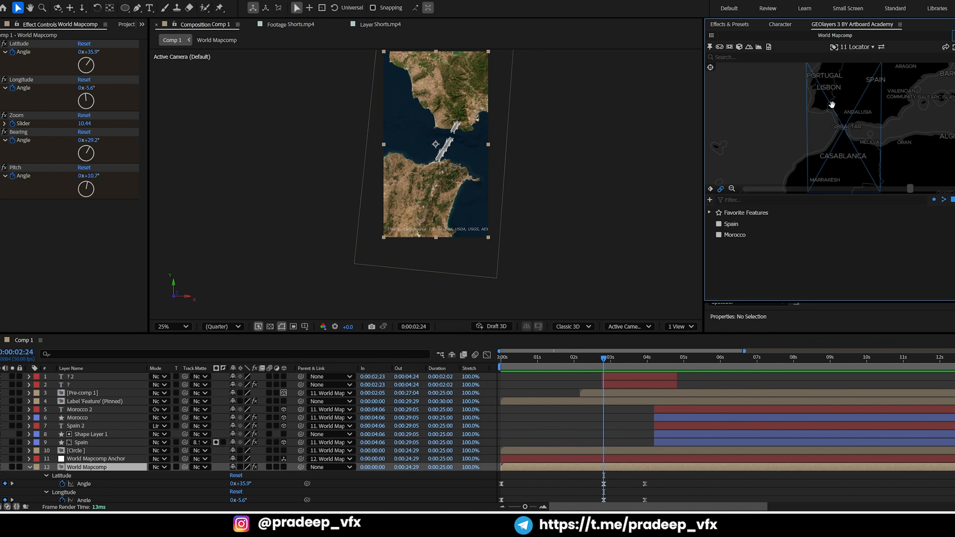
left_click_drag(834, 126, 829, 125)
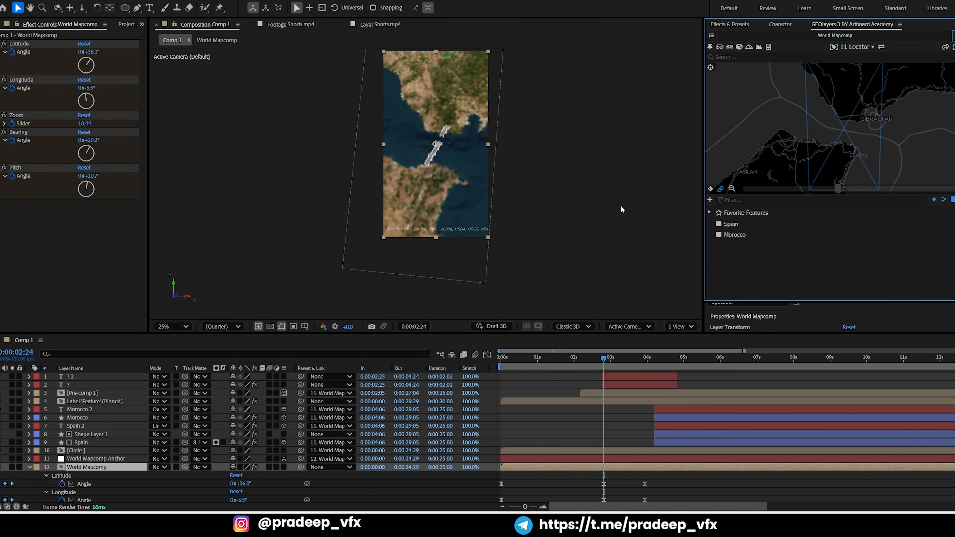
Preview the adjusted map movement from the 0:00:02:24 keyframe onward
left_click_drag(608, 358, 632, 351)
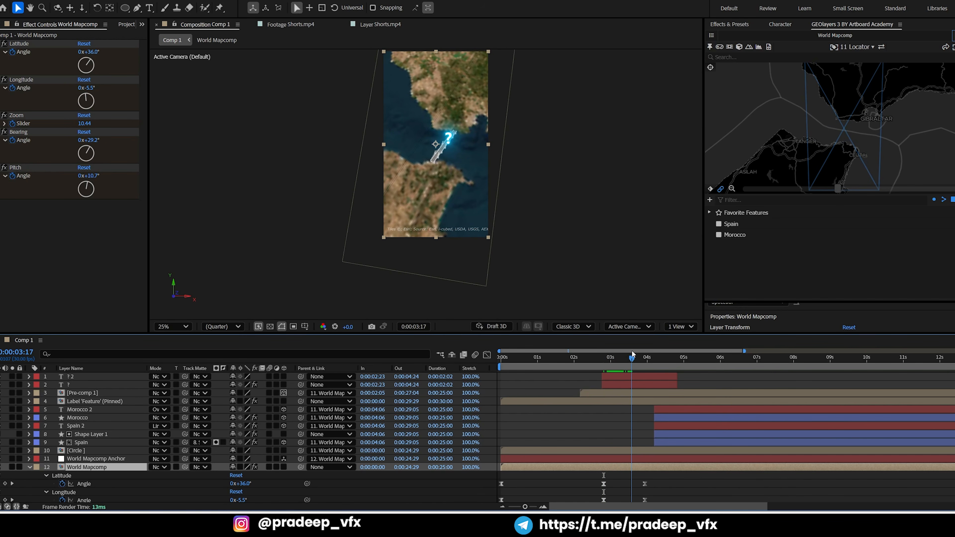
key("grave")
Copy the World Mapcomp keyframes from 0:00:02:24 to 0:00:03:28 and rotate the map there to a bearing of 35.6°
key("grave")
key("space")
key("space")
key("grave")
key("Page_Up")
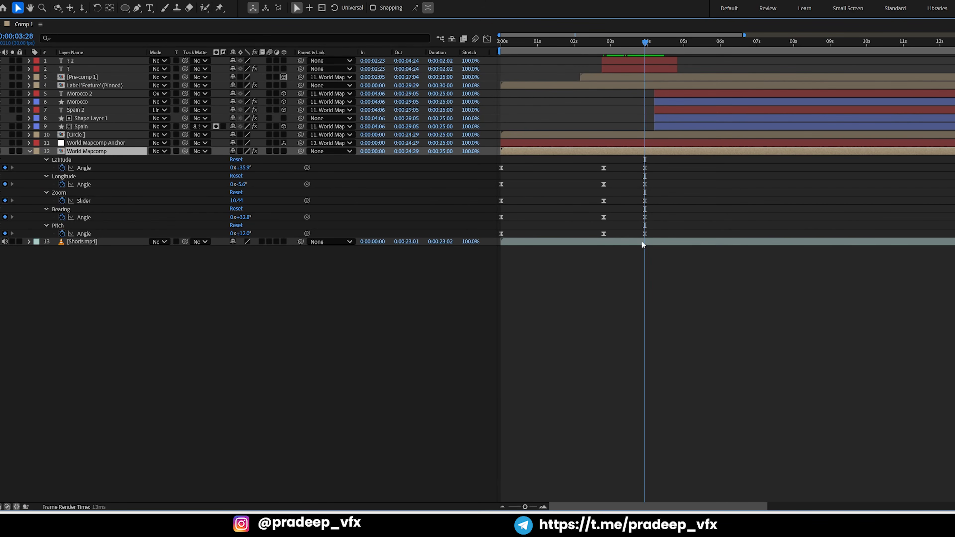
left_click_drag(615, 162, 597, 234)
key("ctrl+c")
key("ctrl+v")
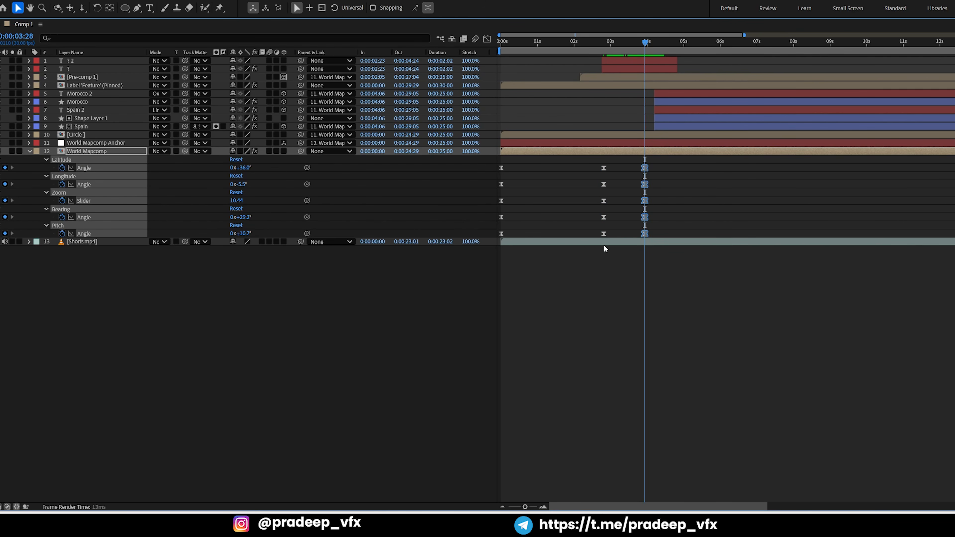
key("grave")
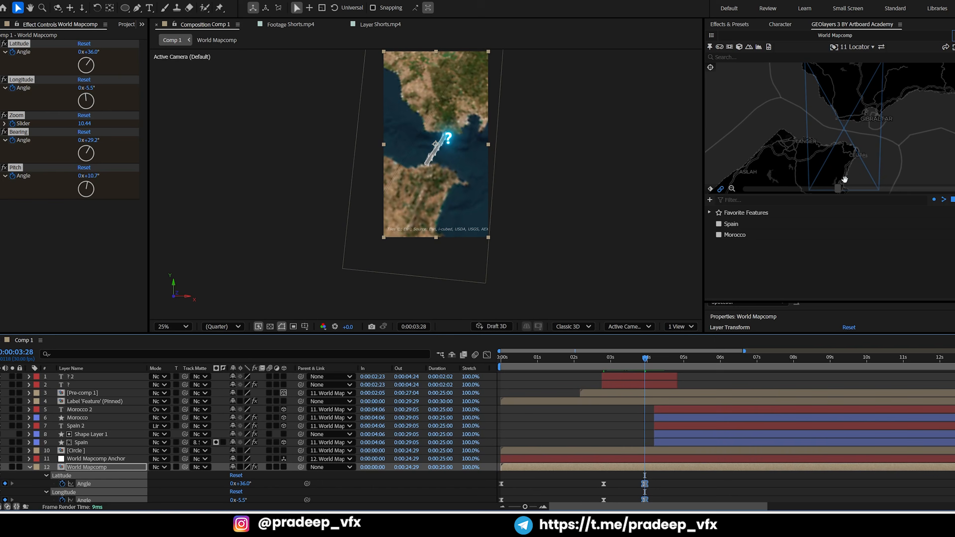
left_click_drag(855, 166, 851, 166)
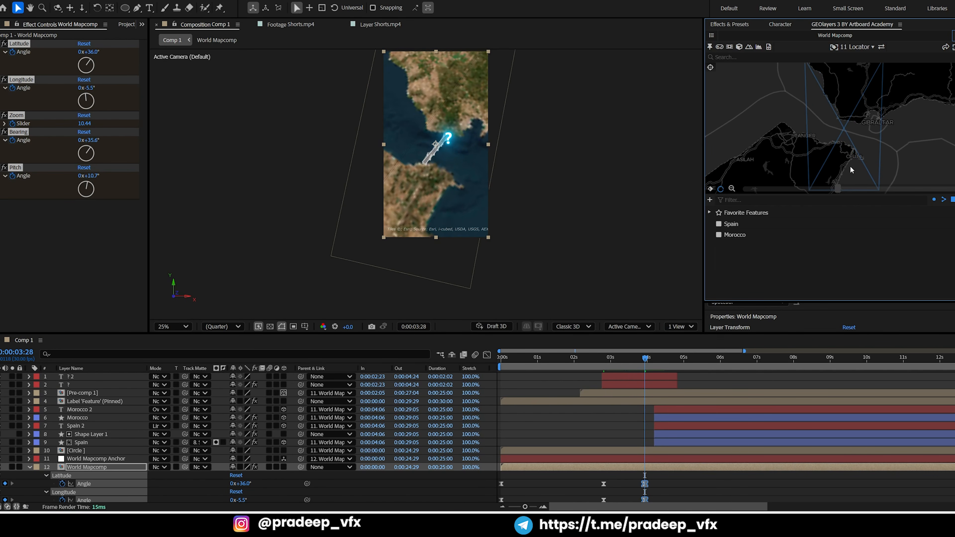
Preview the map animation from 0:00:01:26 through the question mark's appearance
key("grave")
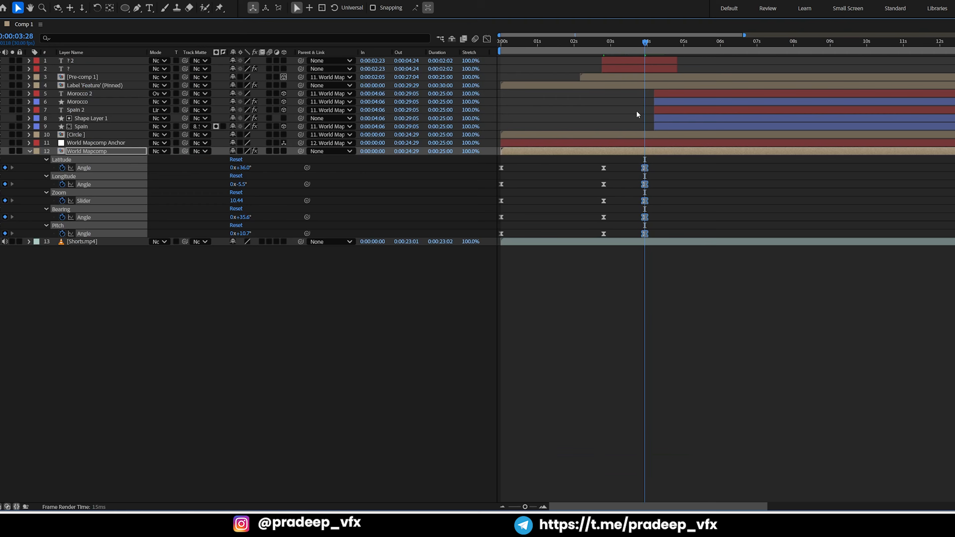
left_click(640, 60)
key("grave")
left_click_drag(627, 358, 570, 370)
key("space")
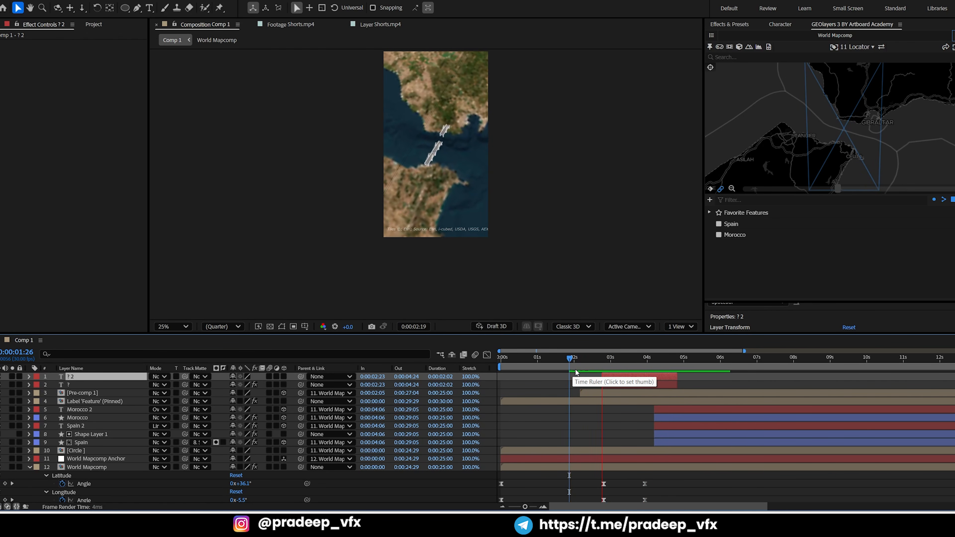
Zoom the World Mapcomp view in closer on the strait at the 0:00:02:24 keyframe in GEOlayers
key("grave")
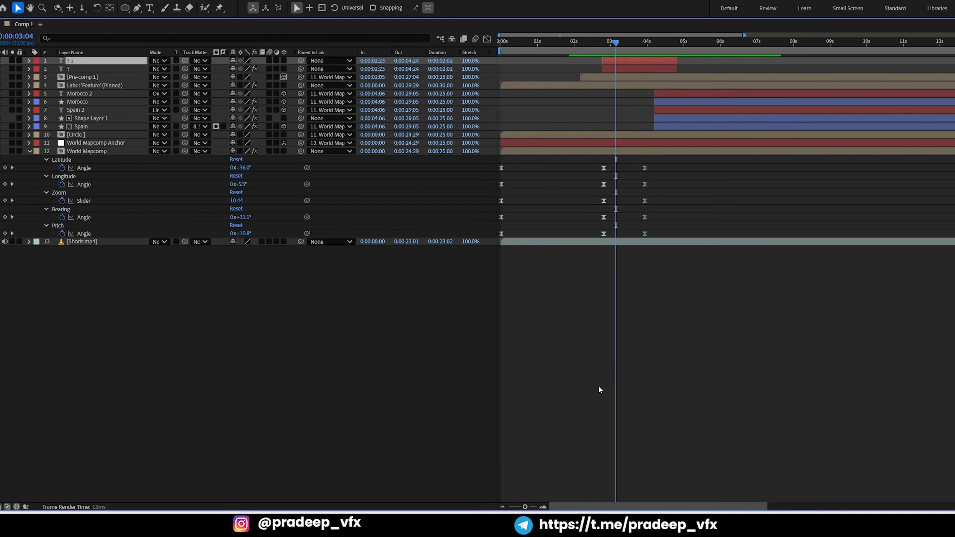
key("j")
key("grave")
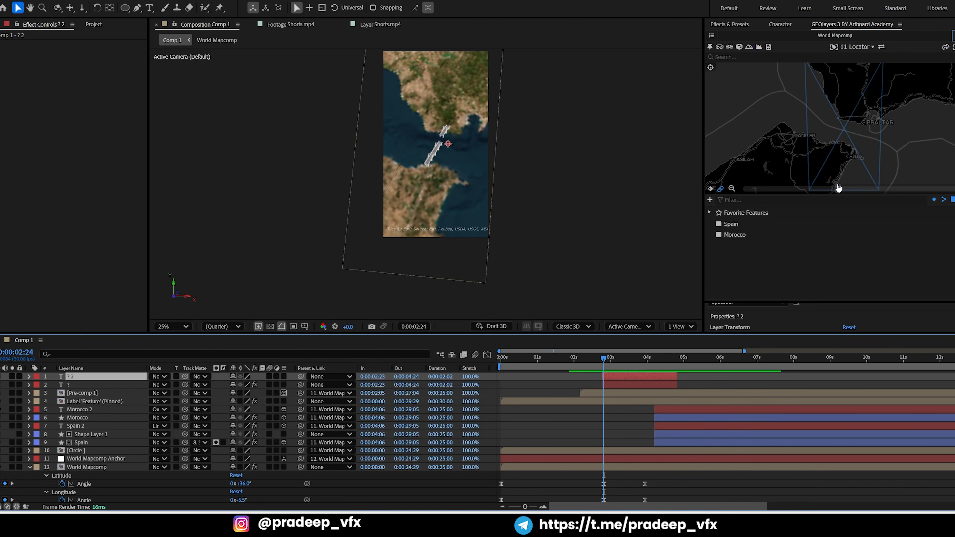
left_click_drag(838, 188, 929, 189)
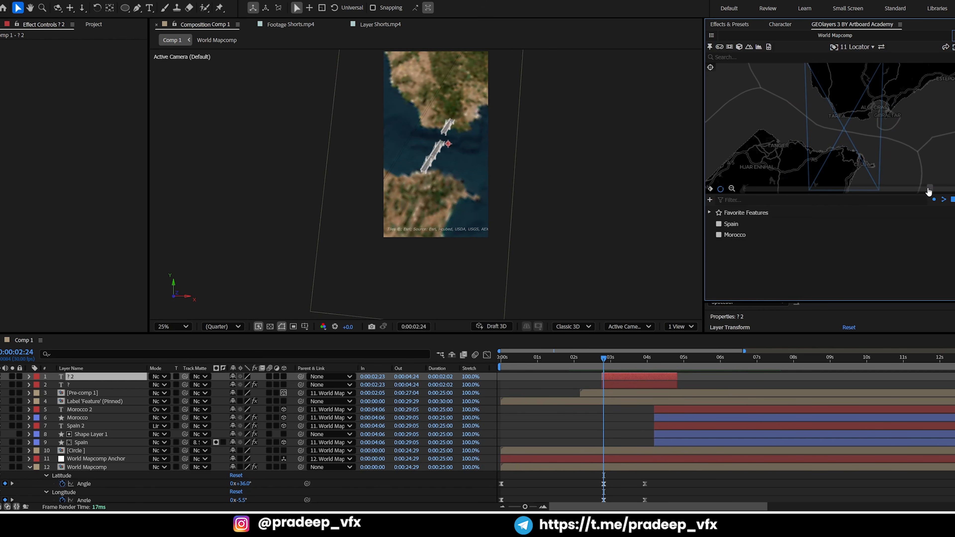
left_click_drag(870, 161, 867, 159)
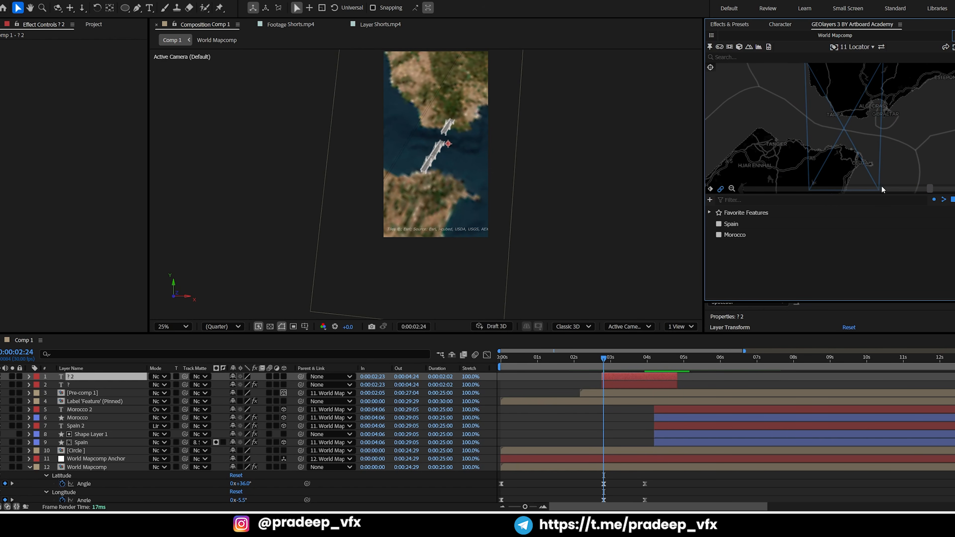
left_click(939, 192)
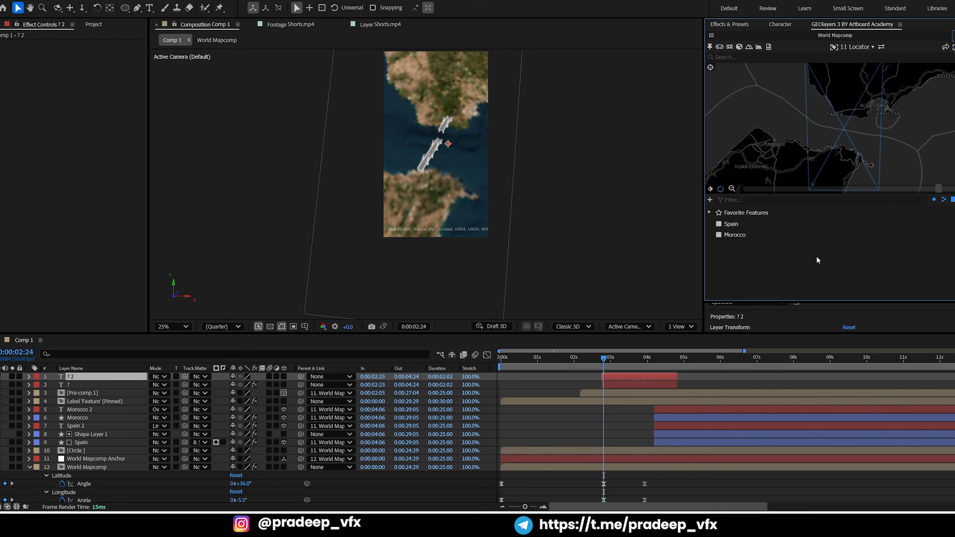
Preview the animation from 0:00:02:24 to check the new zoom between the map keyframes
left_click(679, 370)
key("space")
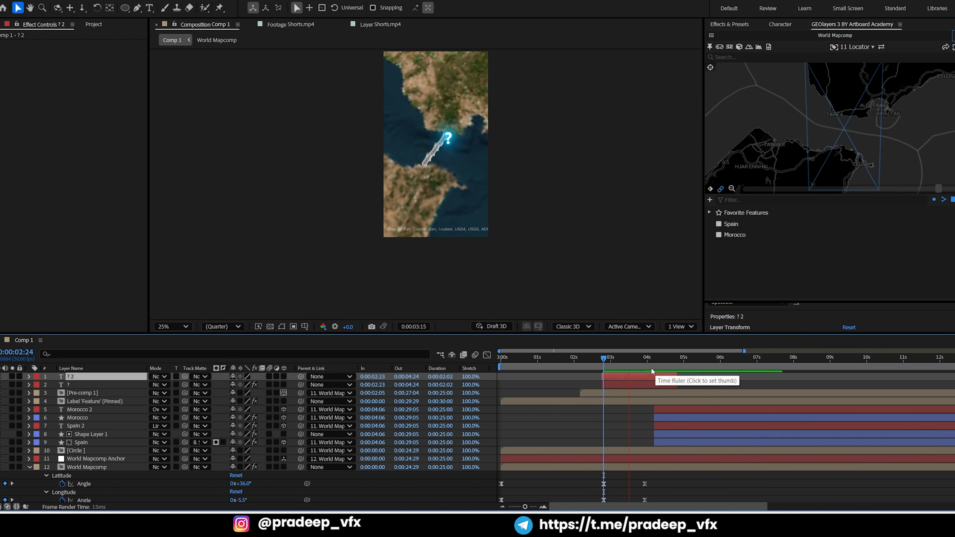
key("space")
key("space")
key("space")
At 0:00:03:04, move both question mark text layers together sideways onto the bridge, close to its Spanish end
left_click_drag(630, 359, 616, 359)
left_click(626, 387)
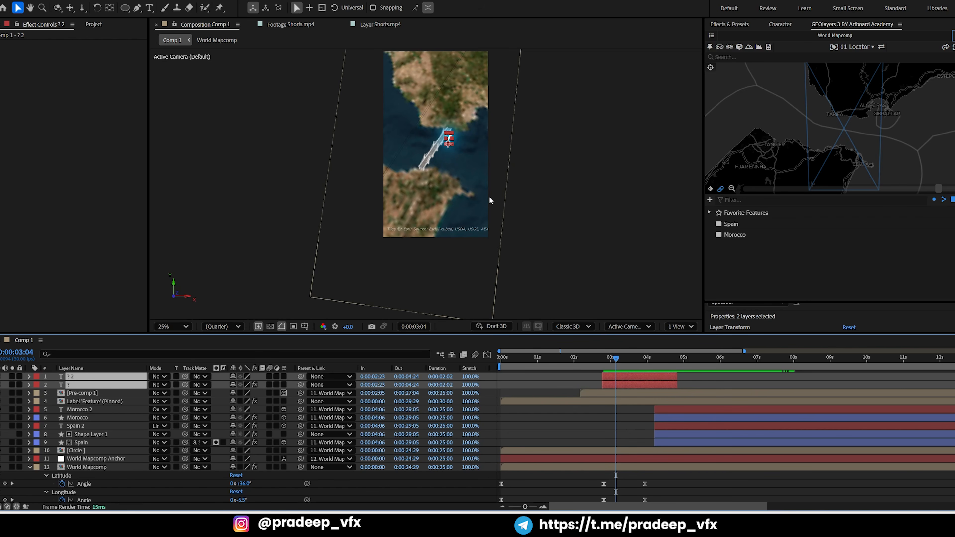
scroll(491, 198, "up", 2)
left_click(460, 144)
key("ctrl+z")
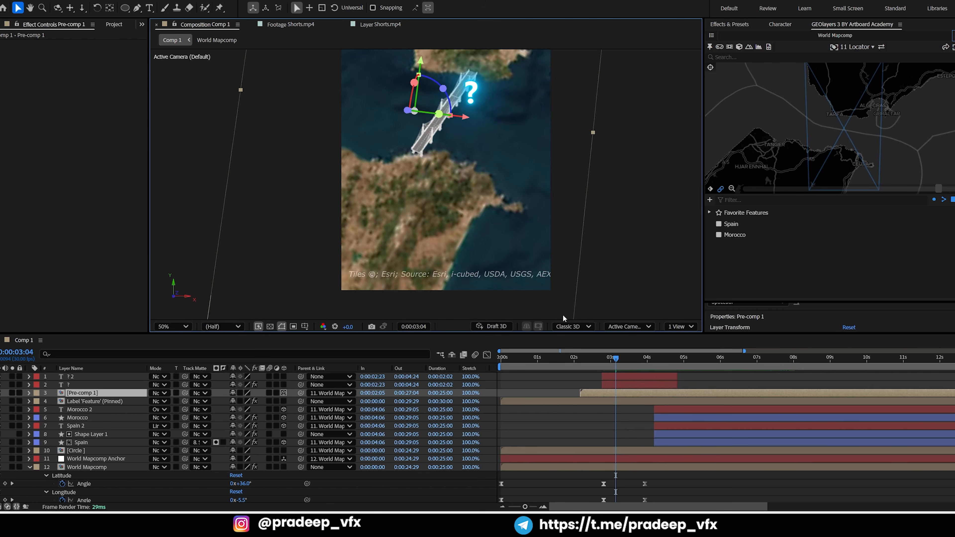
left_click(622, 379)
left_click(627, 387, "shift")
left_click_drag(507, 145, 559, 287)
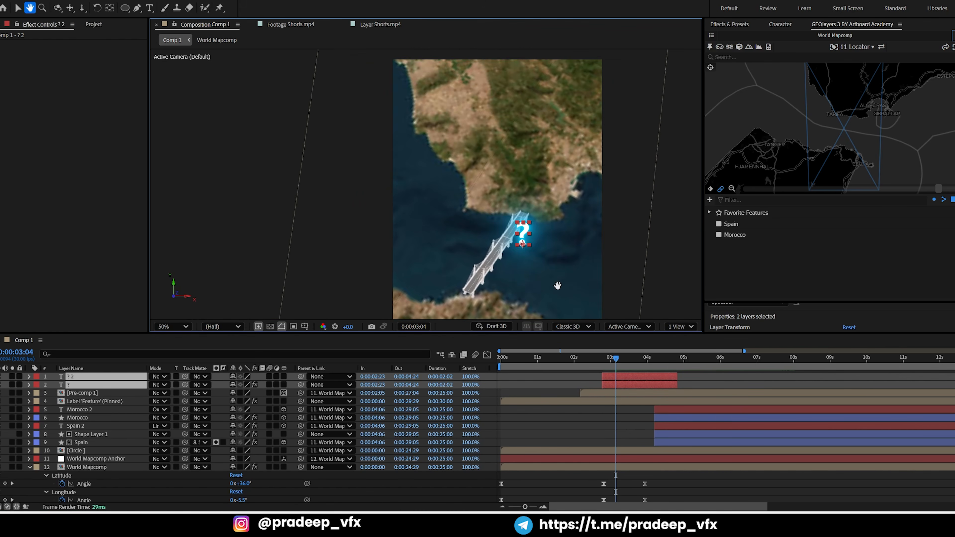
left_click_drag(521, 242, 500, 244)
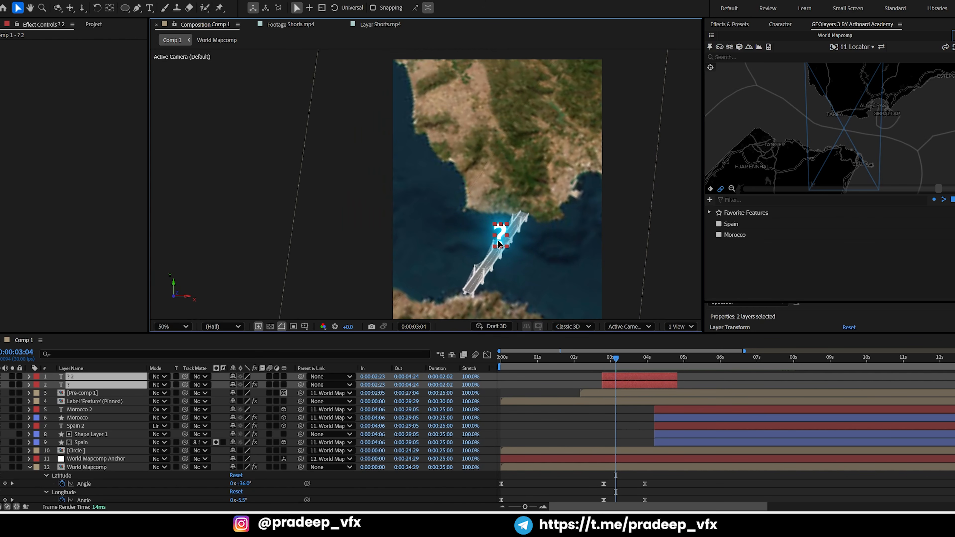
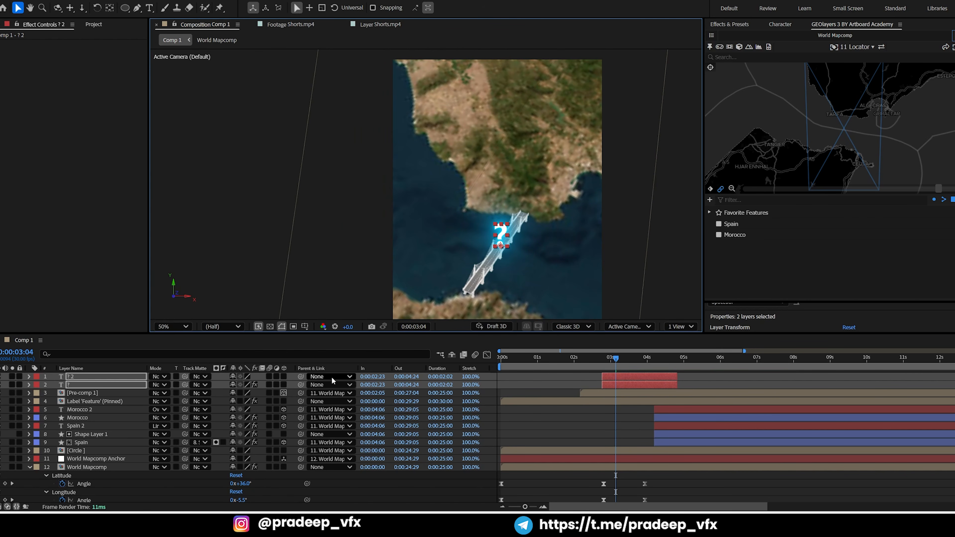
Try parenting both question mark text layers to World Mapcomp Anchor, and undo the parenting
left_click(316, 377)
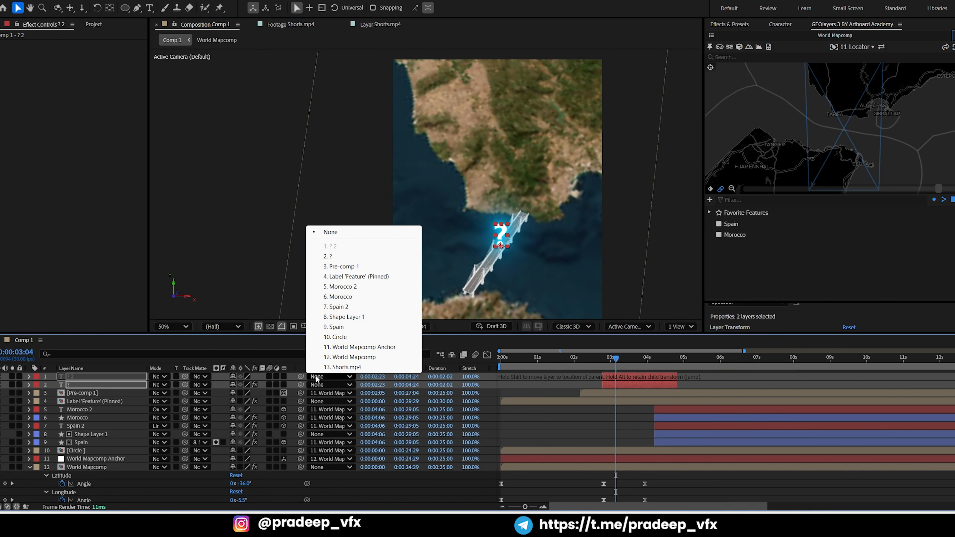
left_click(331, 355)
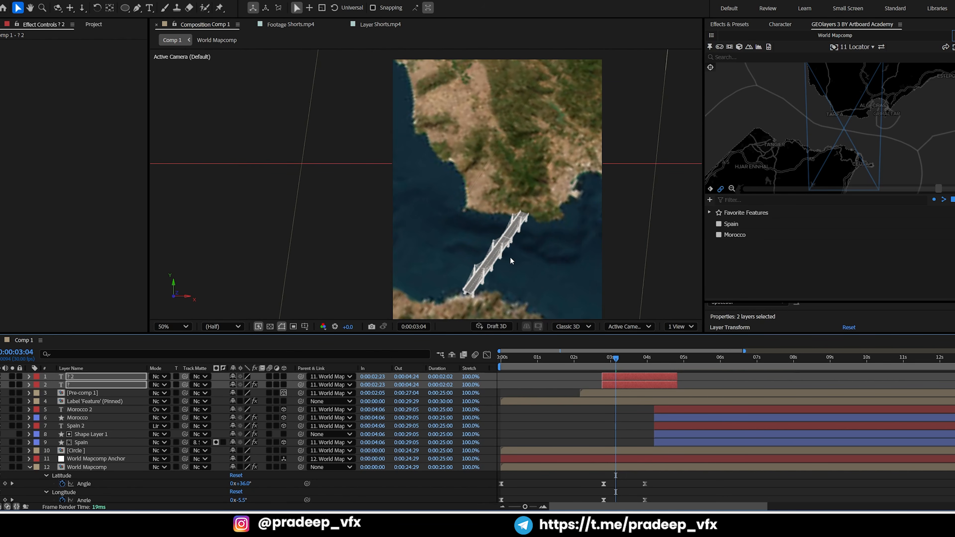
scroll(551, 229, "down", 2)
scroll(537, 260, "down", 2)
key("ctrl+z")
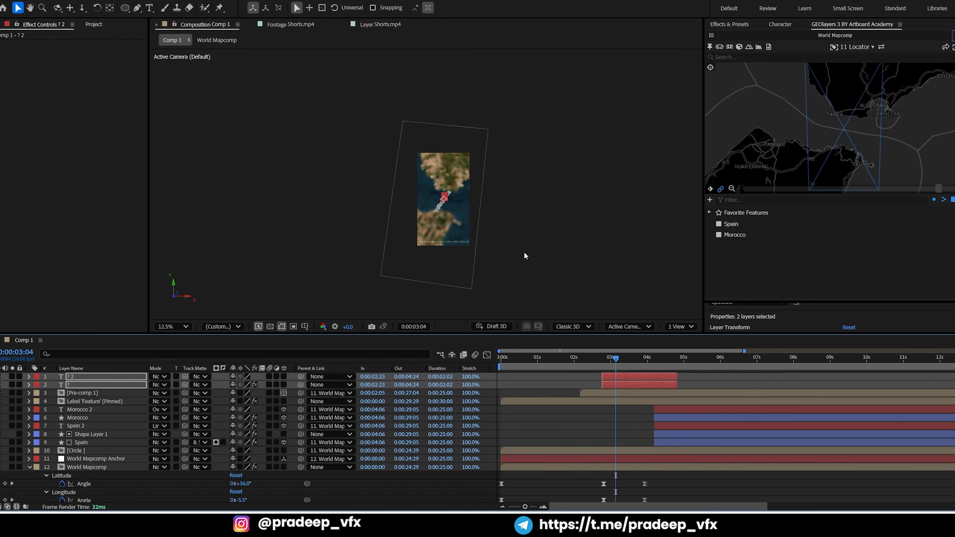
Preview the animation from 0:00:02:21 through the question mark and the Spain and Morocco reveals
left_click(550, 410)
scroll(475, 235, "up", 1)
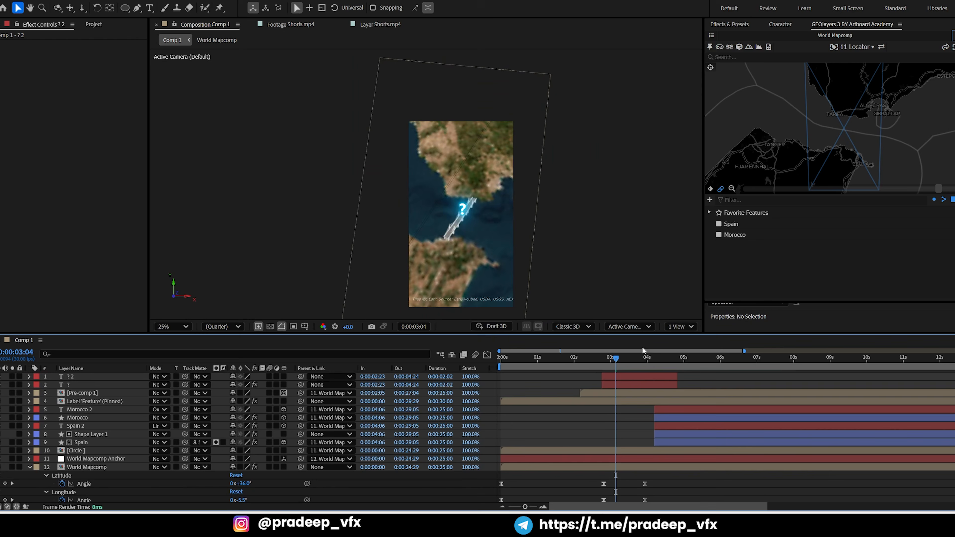
mouse_move(615, 362)
left_mouse_down()
mouse_move(606, 358)
mouse_move(666, 360)
mouse_move(599, 360)
left_mouse_up()
key("space")
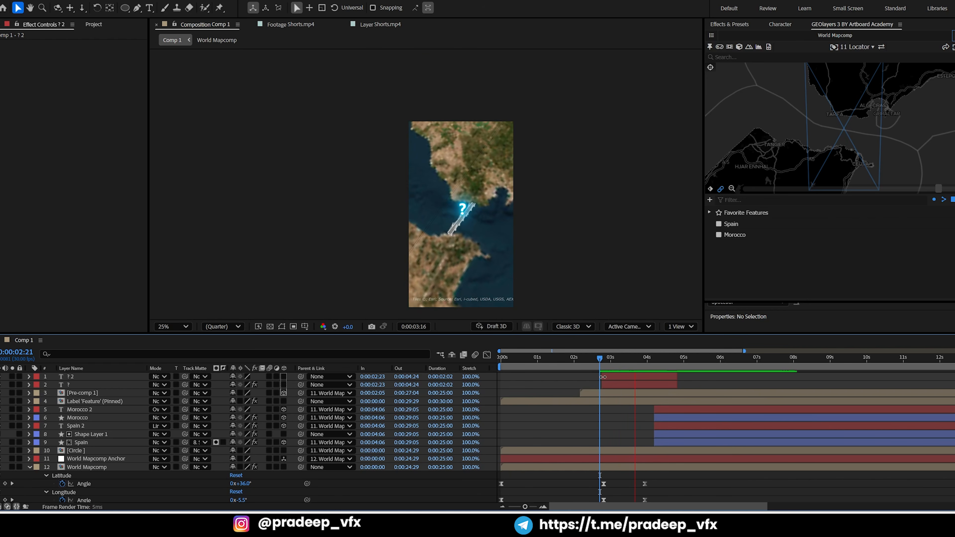
key("grave")
key("grave")
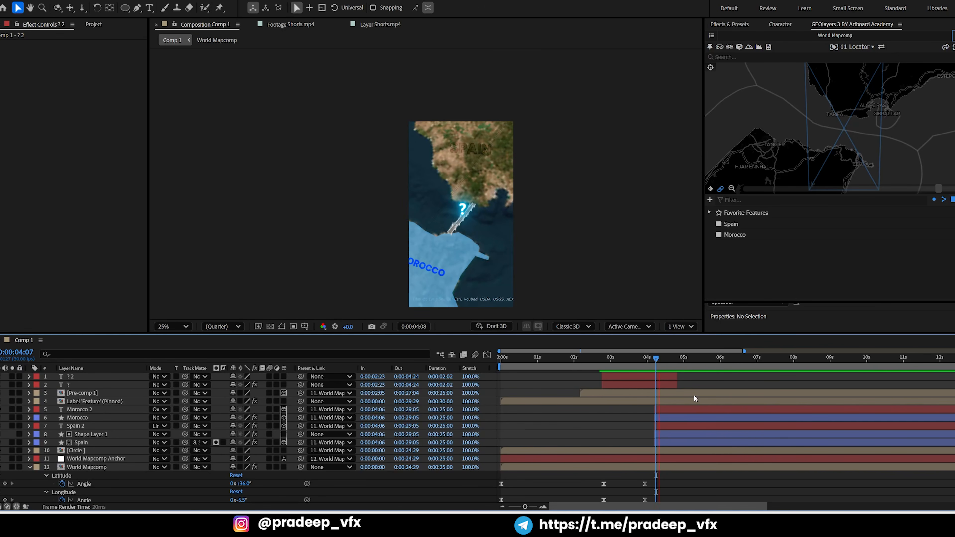
key("space")
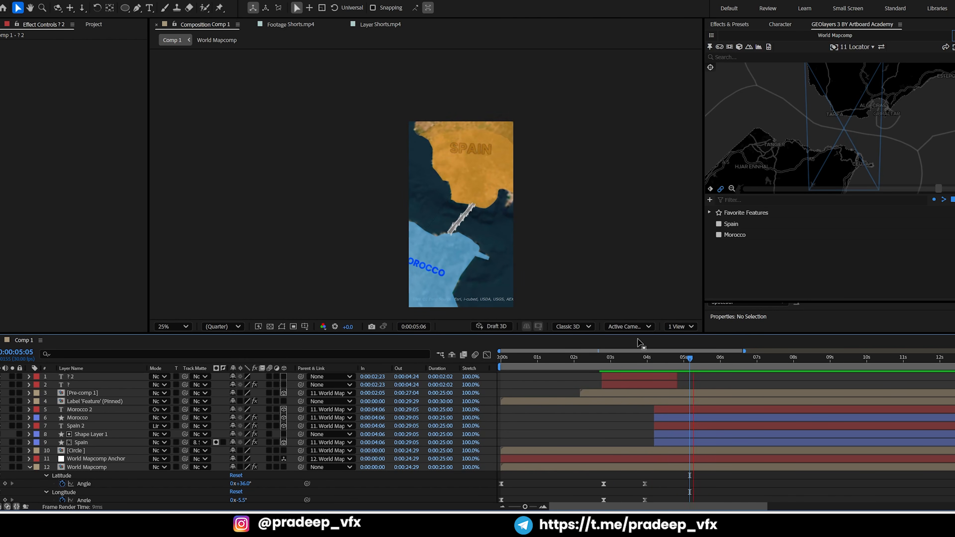
scroll(673, 434, "down", 2)
scroll(673, 436, "down", 1)
key("space")
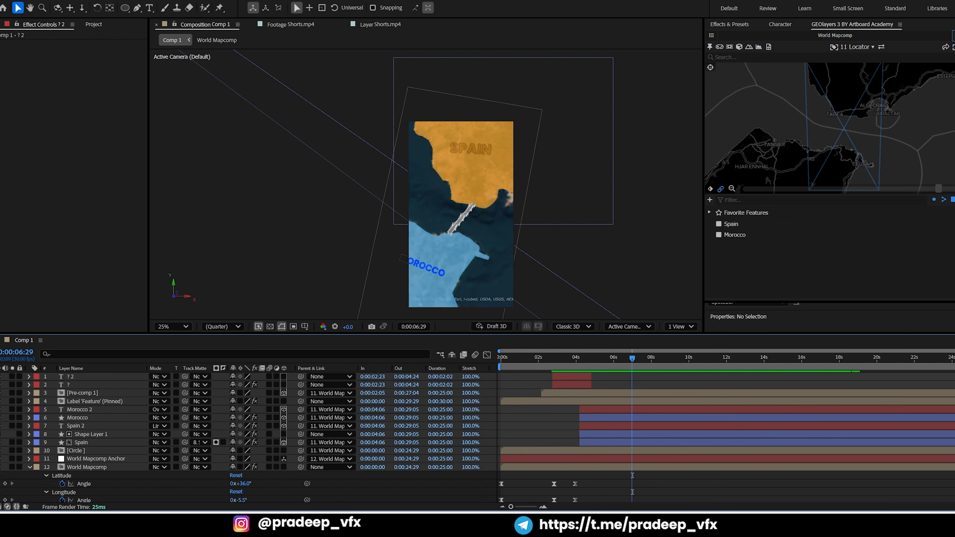
Examine the reference Shorts.mp4 layer around 0:01:44:15 to see how its map view zooms out
left_click(376, 26)
scroll(489, 261, "down", 2)
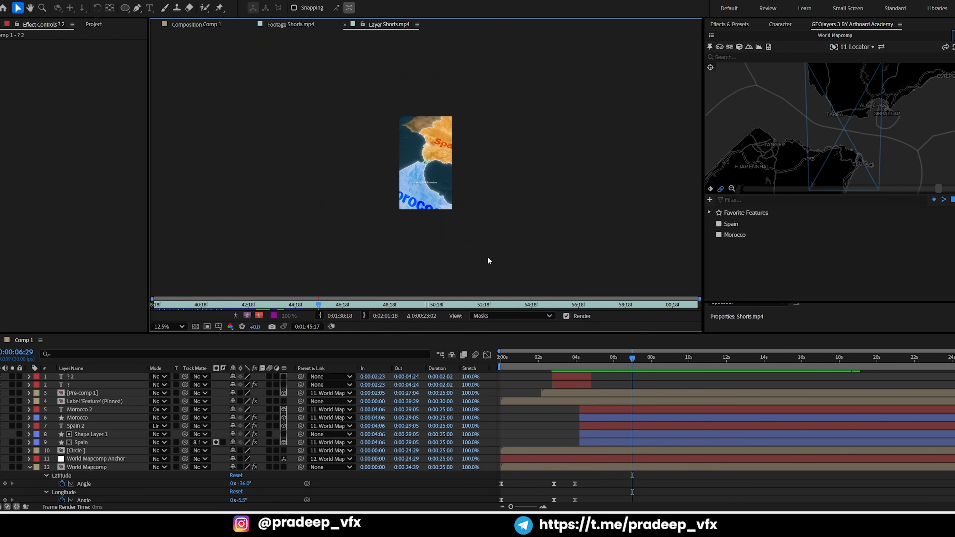
left_click_drag(320, 308, 297, 300)
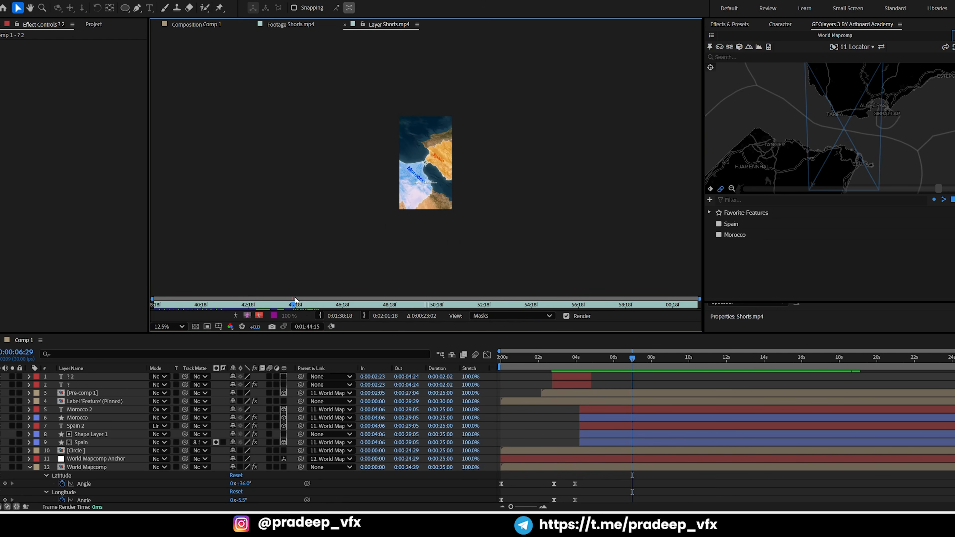
In Comp 1 at 0:00:06:01, zoom the World Mapcomp out in GEOlayers to a zoom value of 8.48
left_click_drag(553, 357, 614, 372)
right_click(389, 25)
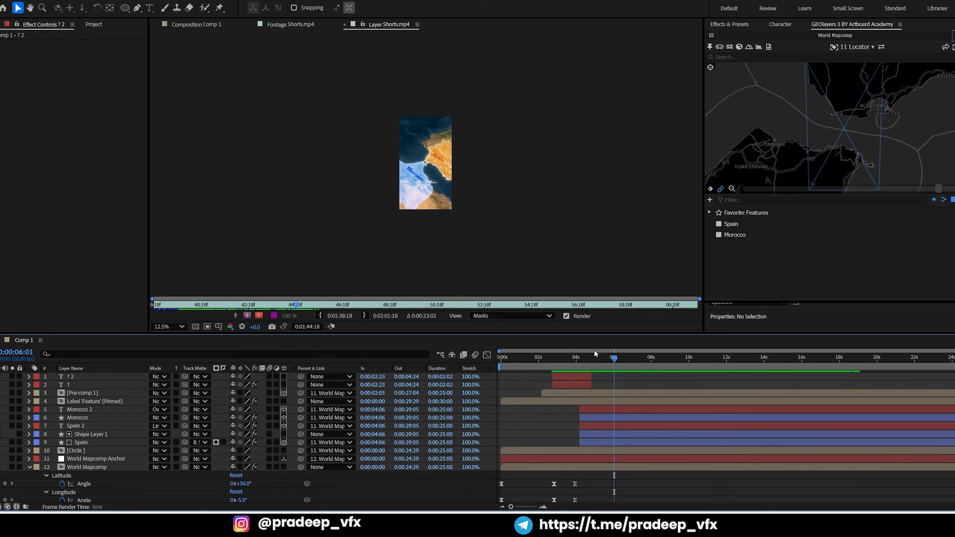
left_click(204, 25)
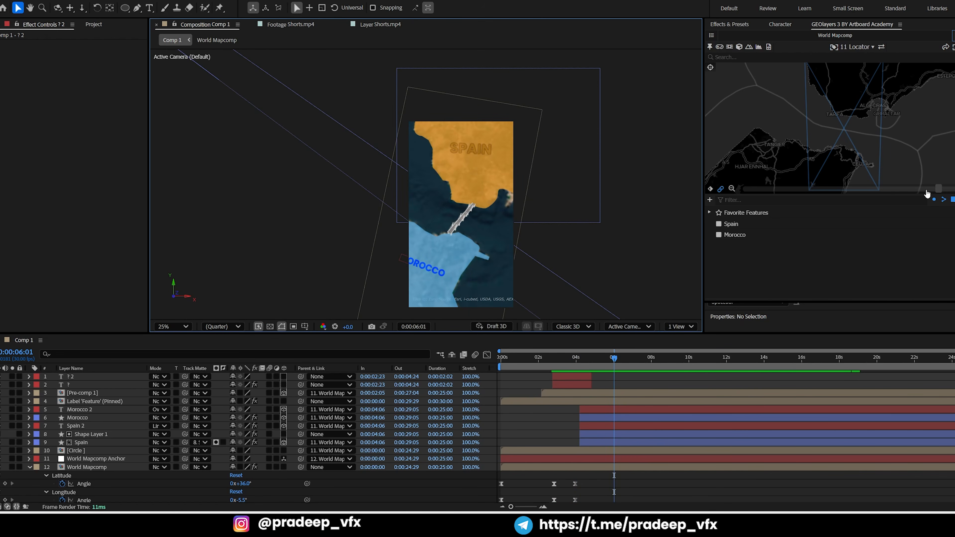
left_click_drag(926, 191, 793, 180)
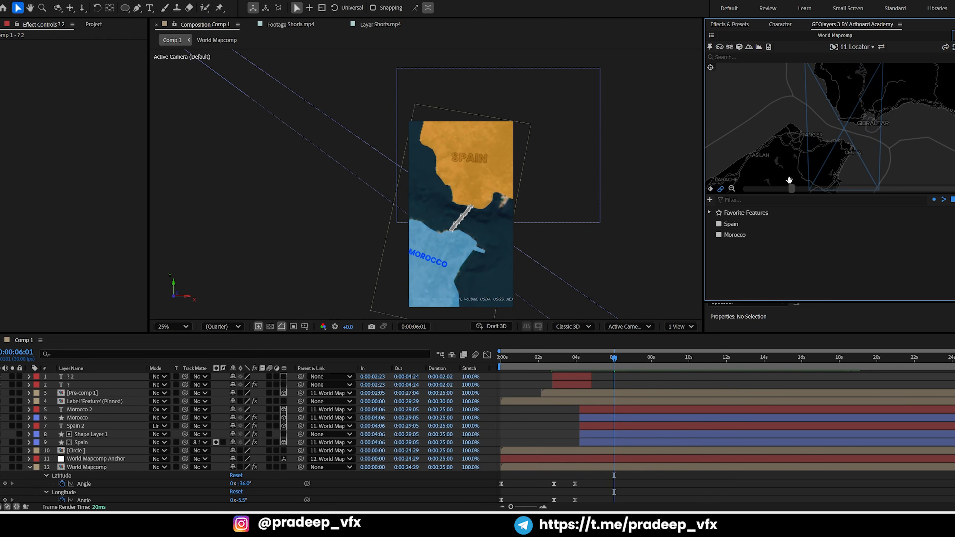
left_click(731, 189)
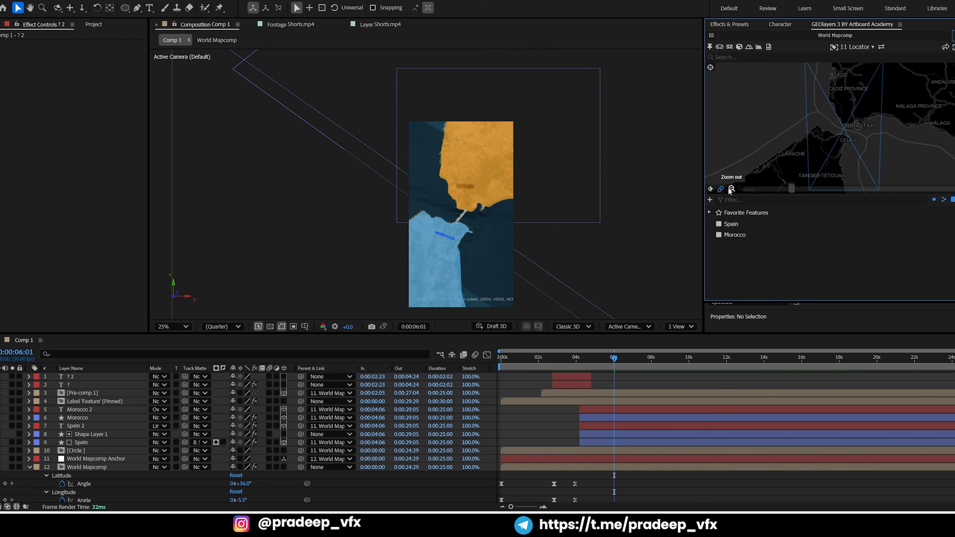
left_click(733, 188)
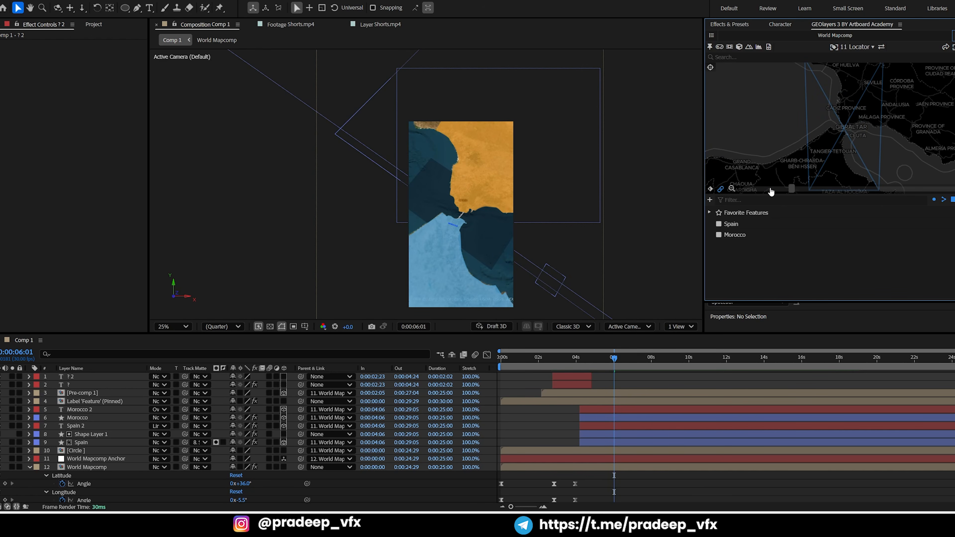
left_click_drag(792, 192, 819, 192)
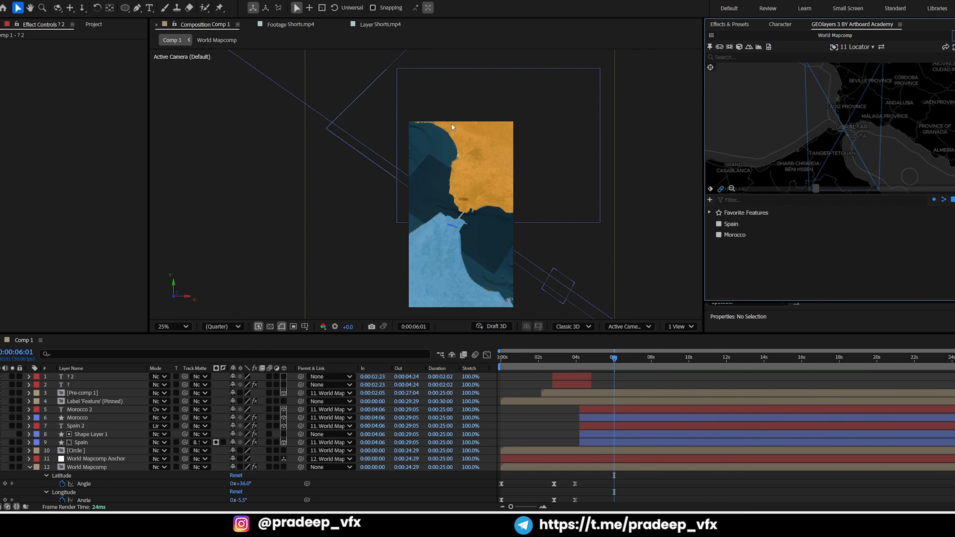
left_click_drag(818, 192, 849, 201)
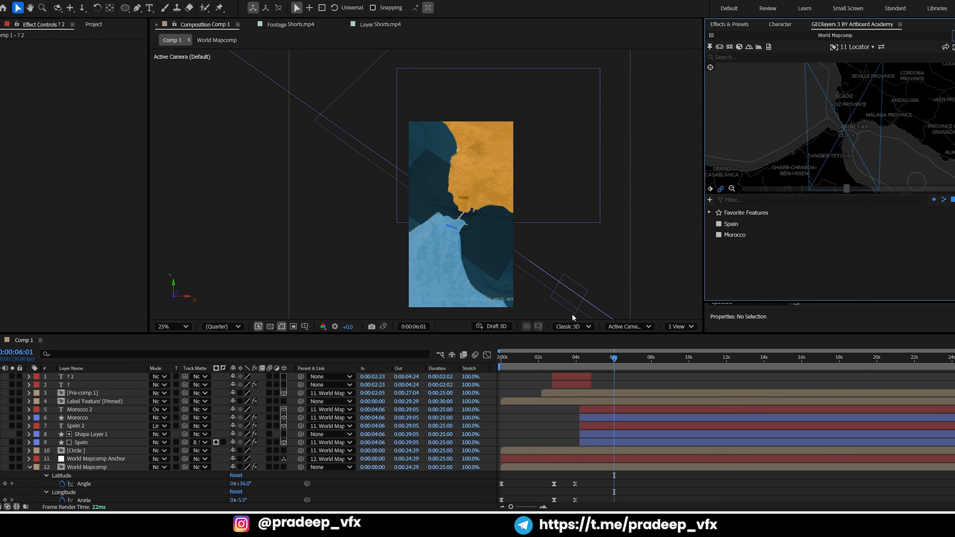
Add World Mapcomp keyframes for Latitude, Longitude, Bearing and Pitch at 0:00:06:01
key("grave")
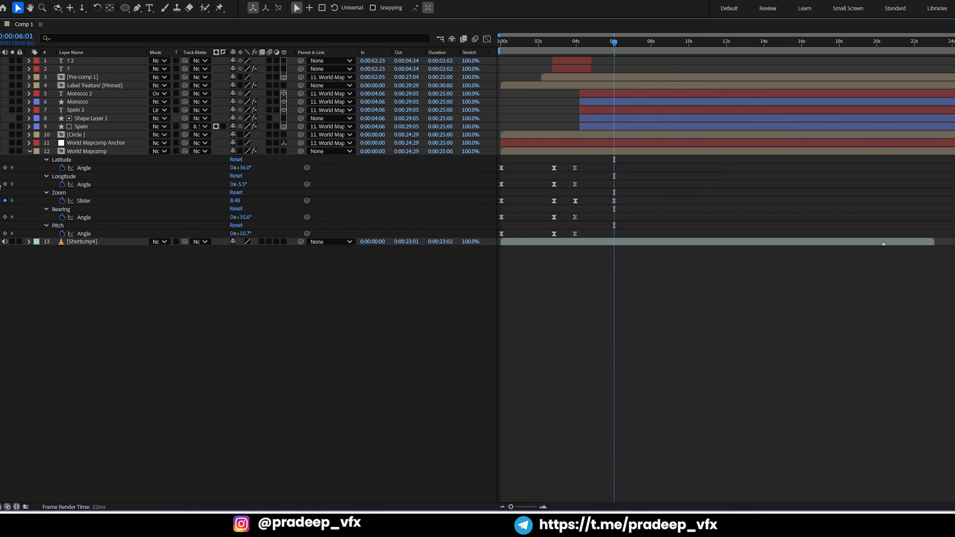
left_click(5, 168)
left_click(5, 184)
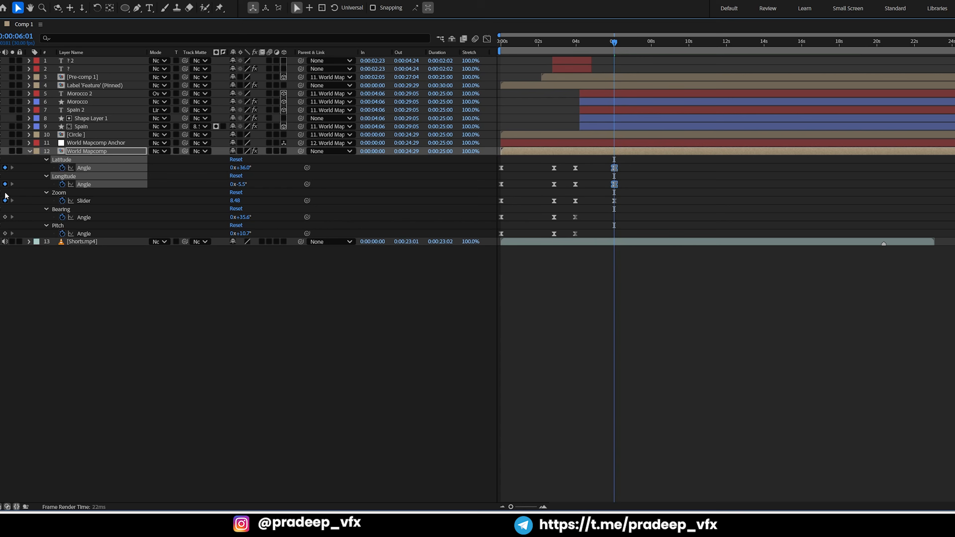
left_click(5, 217)
left_click(5, 233)
key("grave")
Preview the map animation from 0:00:00:13, and again from 0:00:03:24 to check the new zoom-out
left_click_drag(583, 366, 509, 365)
key("space")
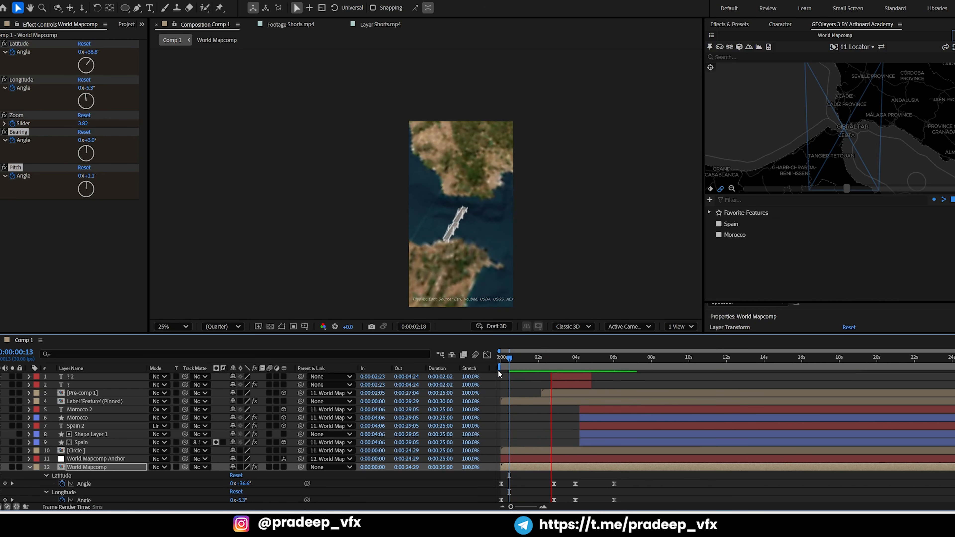
key("space")
left_click(574, 359)
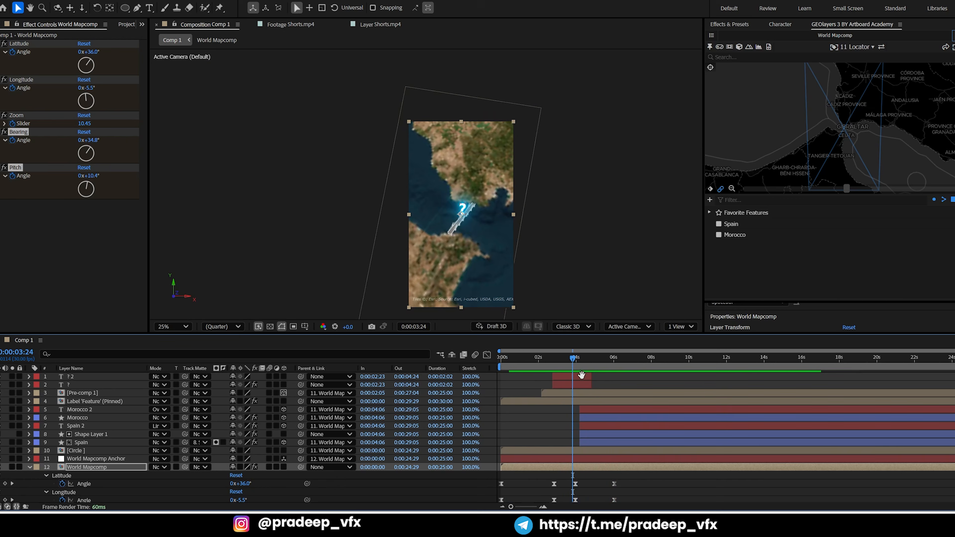
key("space")
key("space")
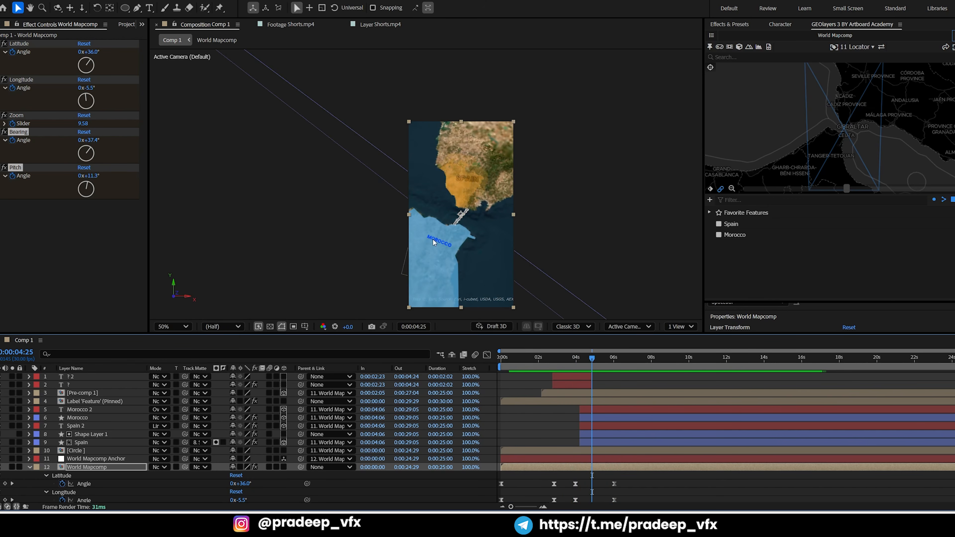
At 0:00:04:25, add and adjust Pen tool points on the Morocco shape's path so it follows the coastline more closely
key("period")
mouse_move(424, 245)
left_mouse_down()
mouse_move(427, 214)
mouse_move(434, 255)
left_mouse_up()
left_click(601, 419)
key("period")
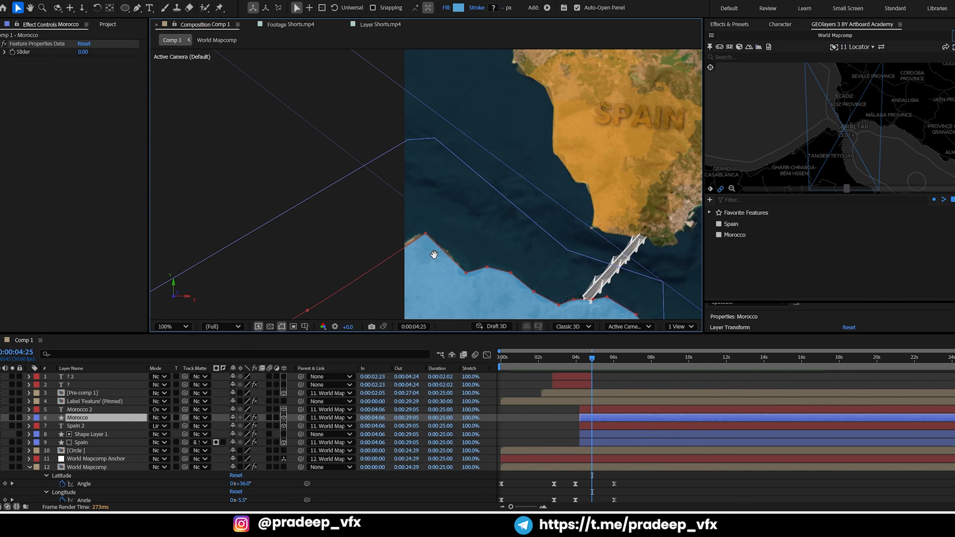
left_click(138, 9)
key("period")
left_click_drag(389, 235, 454, 108)
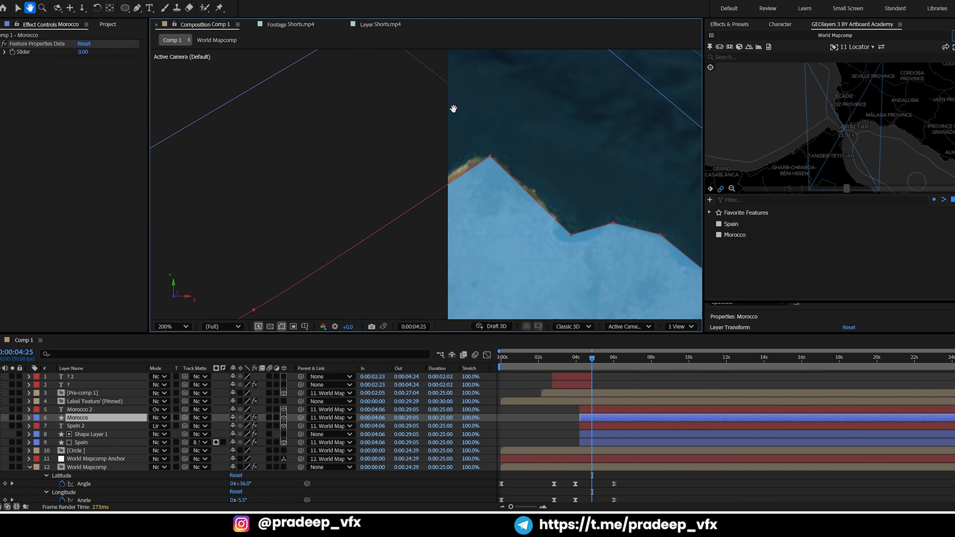
left_click(456, 175)
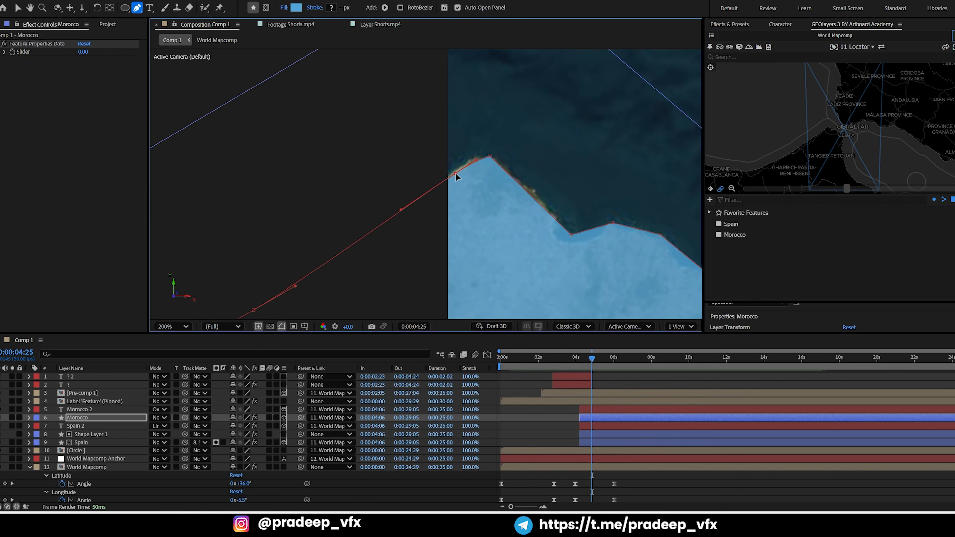
left_click(538, 195)
left_click_drag(491, 156, 493, 158)
left_click_drag(605, 207, 580, 170)
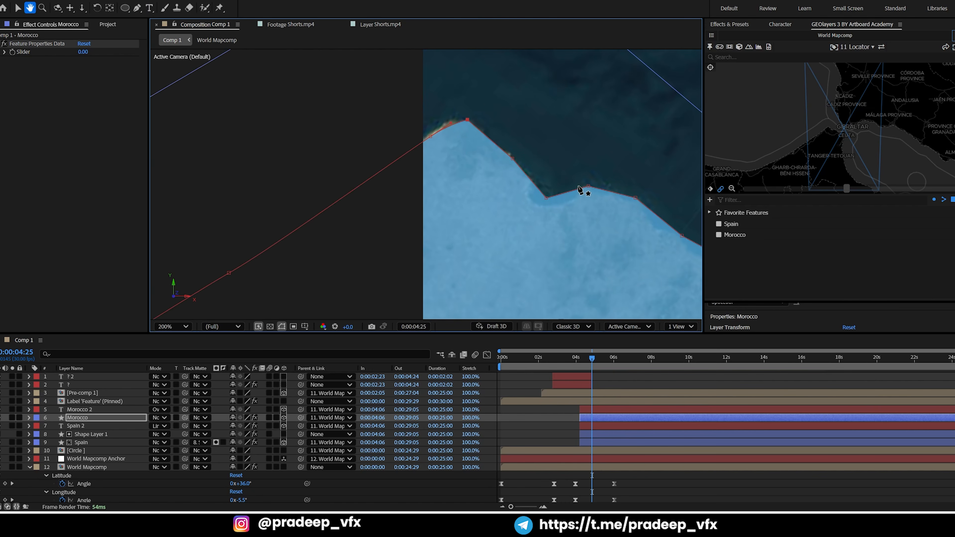
key("comma")
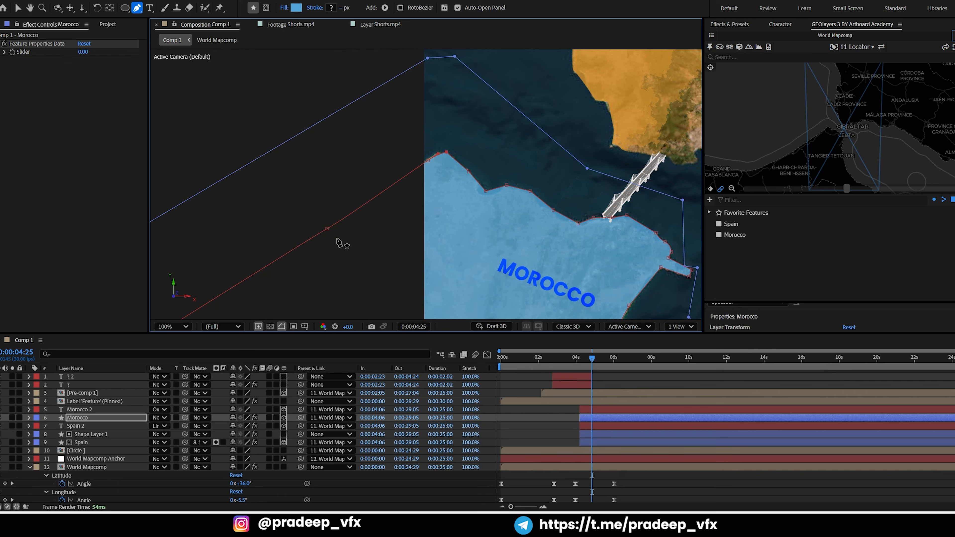
Draw a large blue circle on a new shape layer and position it over Spain
left_click(124, 8)
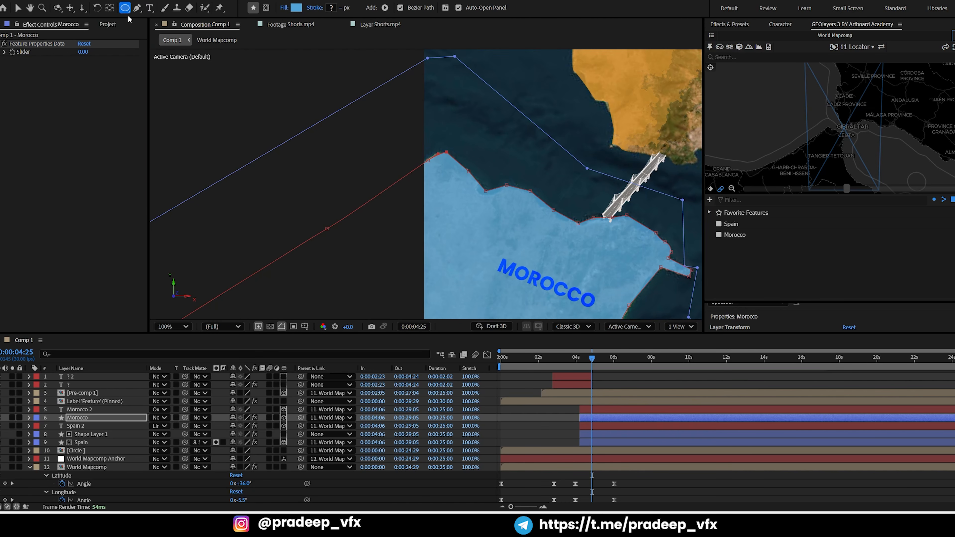
left_click(550, 419)
scroll(523, 253, "down", 2)
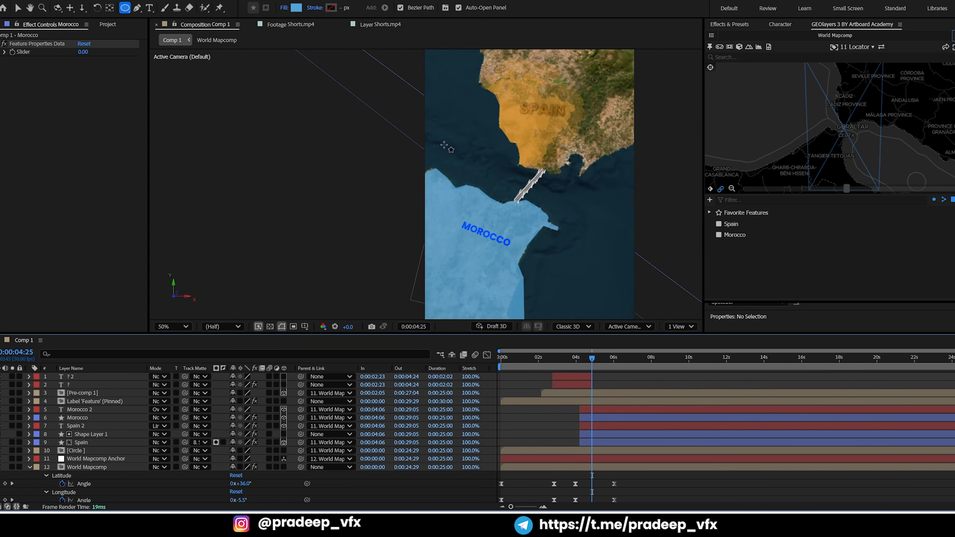
left_click_drag(450, 121, 646, 248)
key("v")
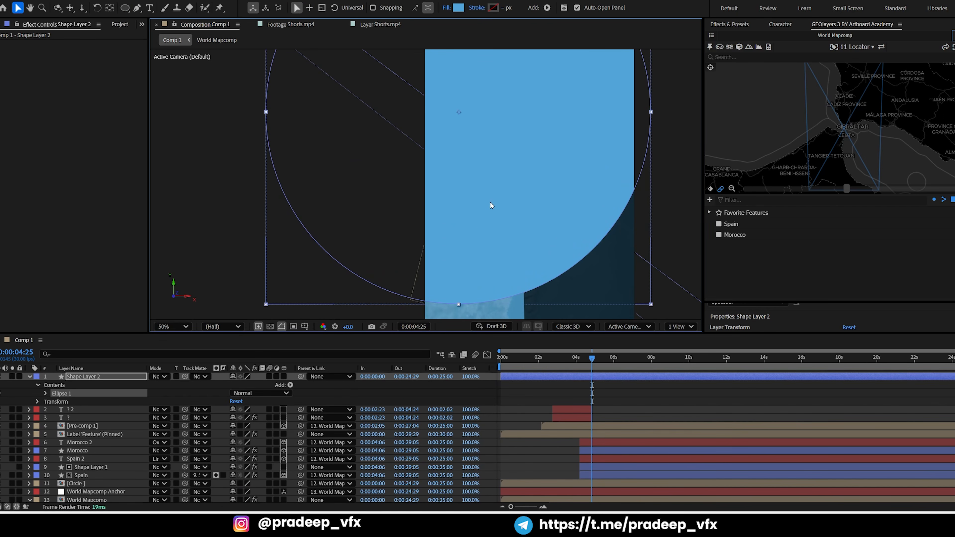
left_click_drag(490, 207, 508, 337)
key("space")
scroll(495, 235, "down", 2)
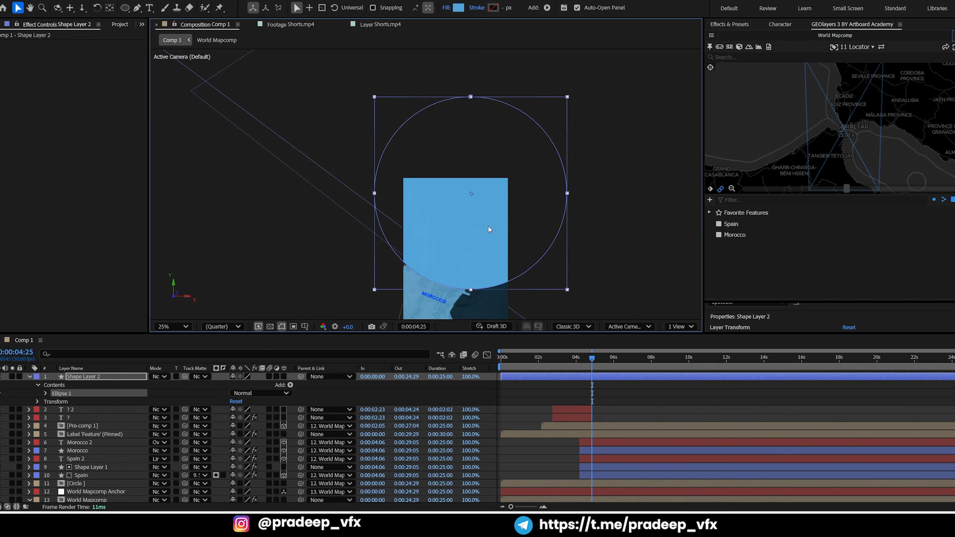
key("y")
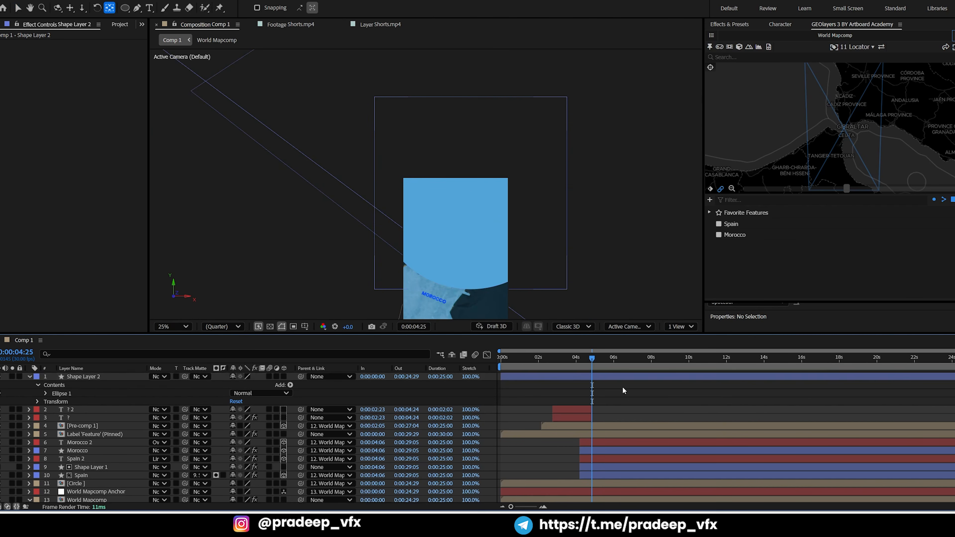
Apply the Ink Effects animation preset to Shape Layer 2
left_click(598, 376)
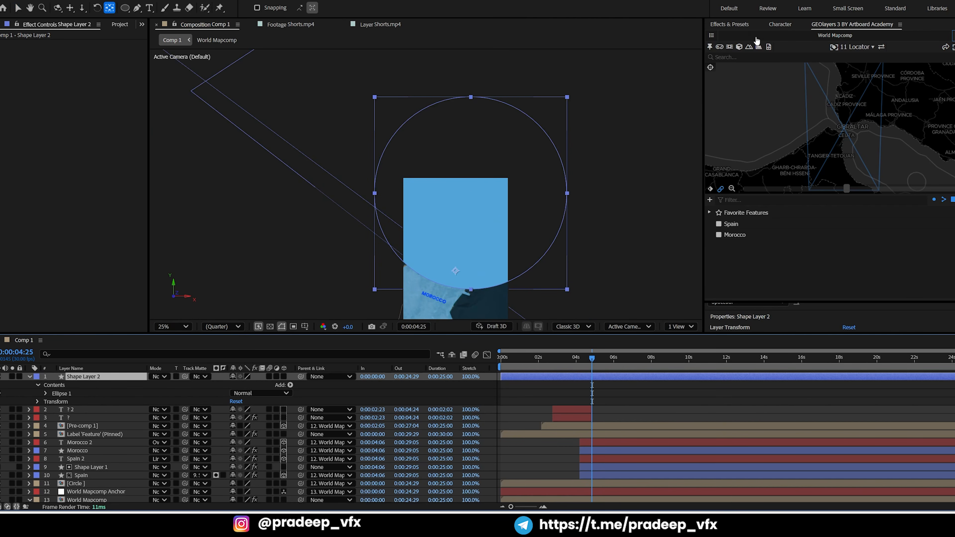
left_click(734, 24)
left_click_drag(751, 63, 603, 379)
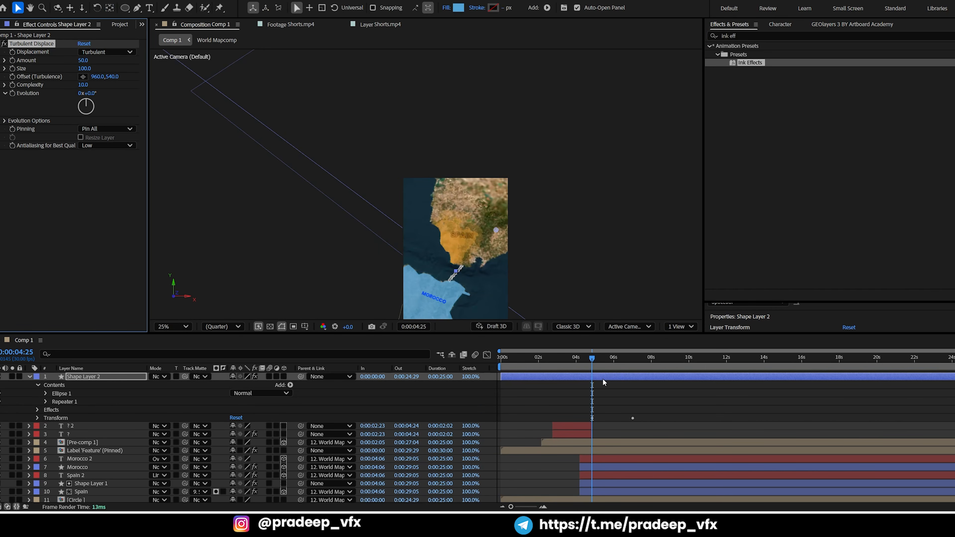
Split Shape Layer 2 at 0:00:04:25 and delete the part before that time
key("ctrl+shift+d")
left_click(572, 388)
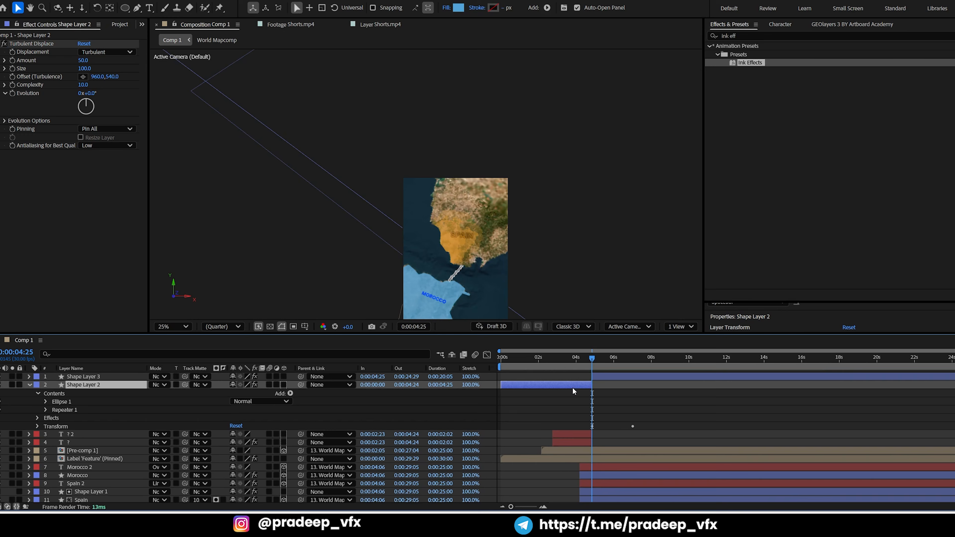
key("Delete")
Place the ink circle's Shape Layer 3 directly above the Morocco layer and shift it to start at 0:00:04:06
left_click(608, 375)
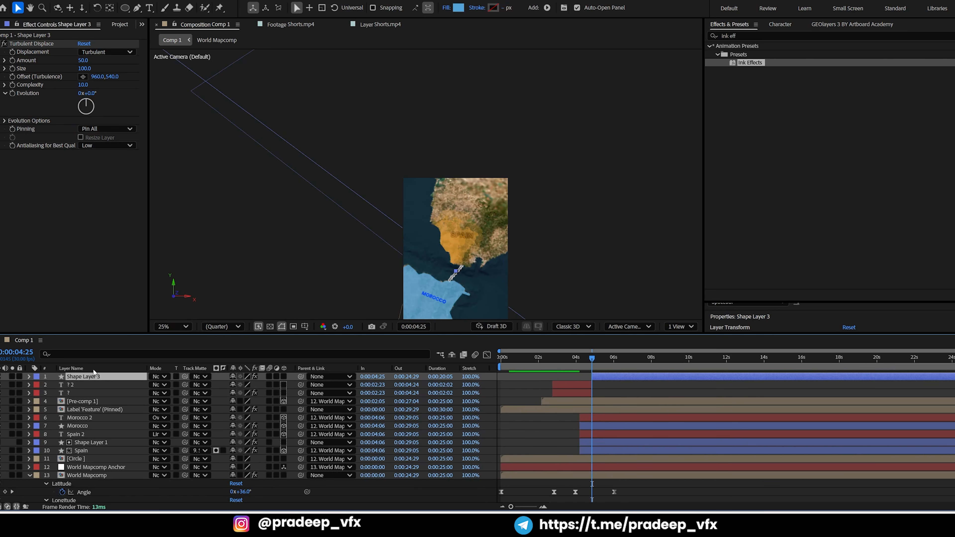
left_click_drag(93, 377, 102, 419)
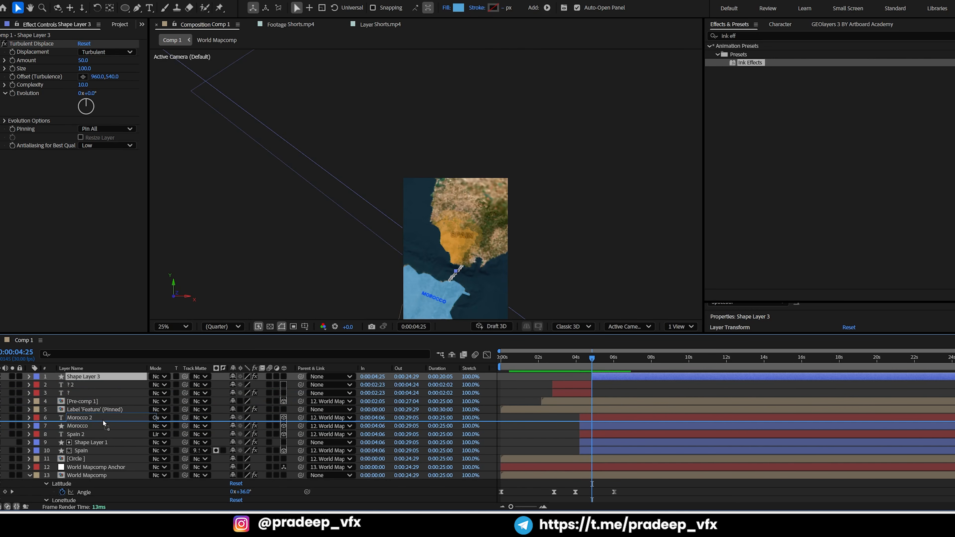
left_click_drag(103, 420, 103, 424)
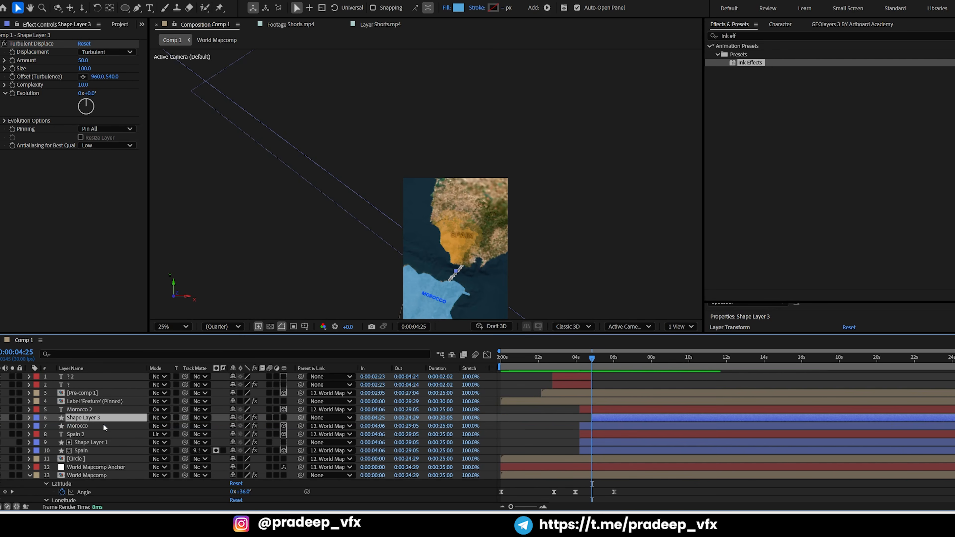
left_click(596, 361)
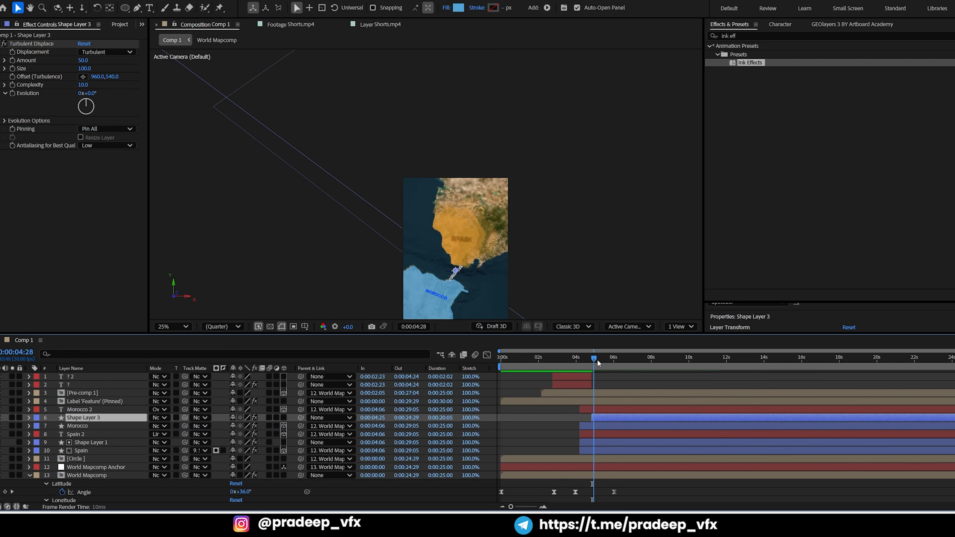
left_click_drag(603, 421, 591, 419)
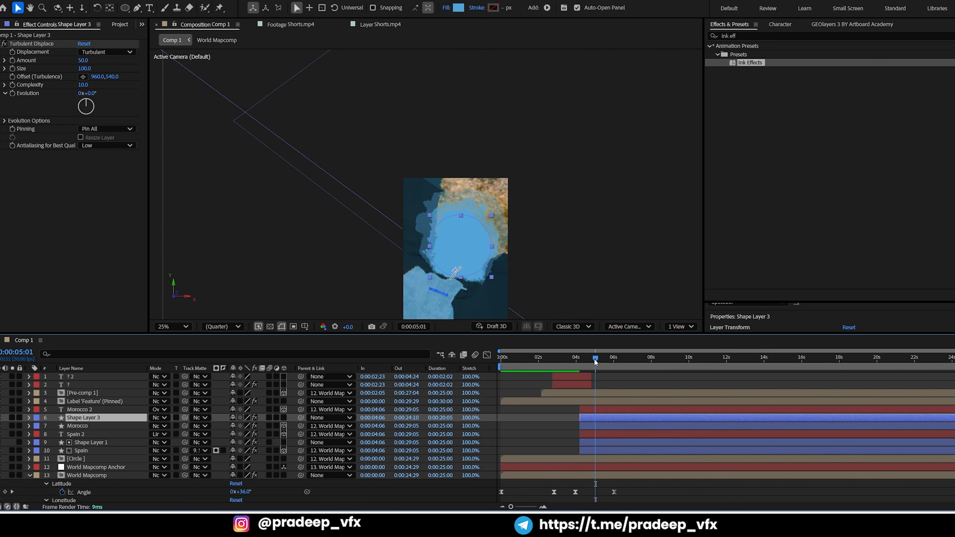
At 0:00:05:18, reposition the ink circle from Spain to over Morocco so it covers the country
left_click(606, 360)
left_click_drag(480, 237, 513, 165)
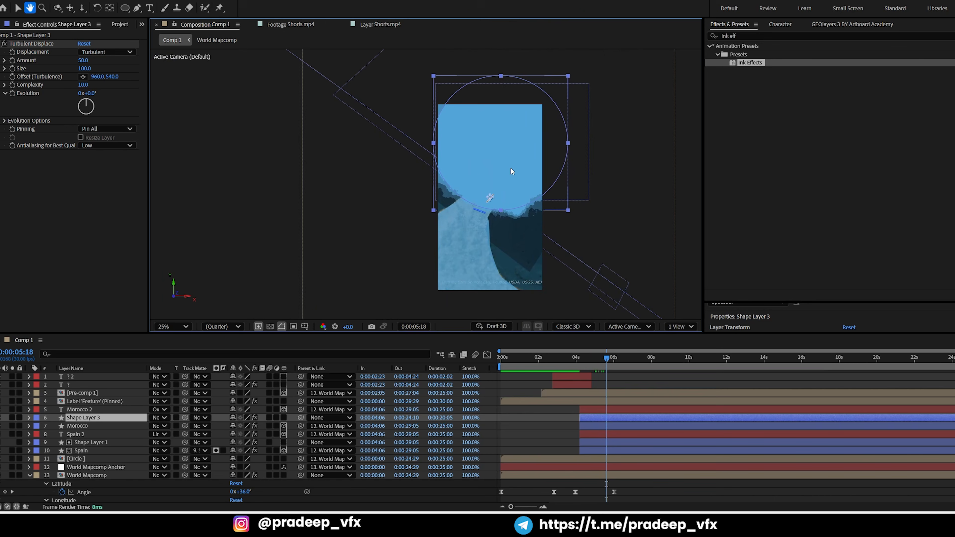
key("y")
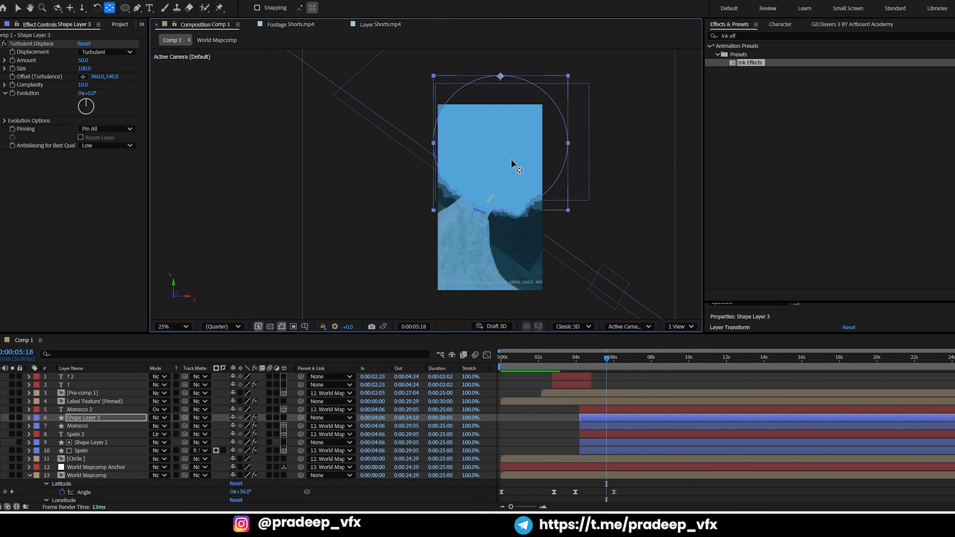
key("v")
left_click_drag(511, 159, 485, 274)
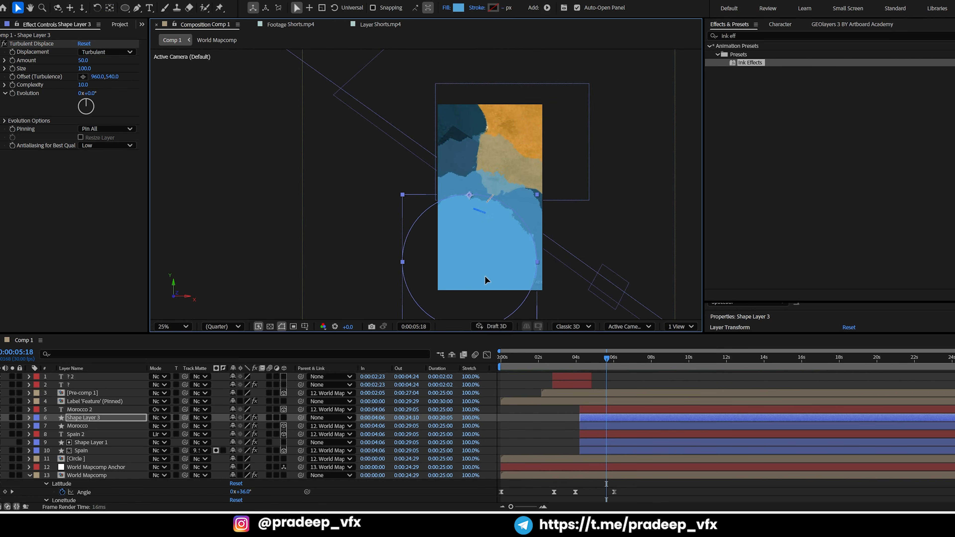
mouse_move(606, 358)
left_mouse_down()
mouse_move(642, 355)
mouse_move(580, 355)
mouse_move(604, 346)
left_mouse_up()
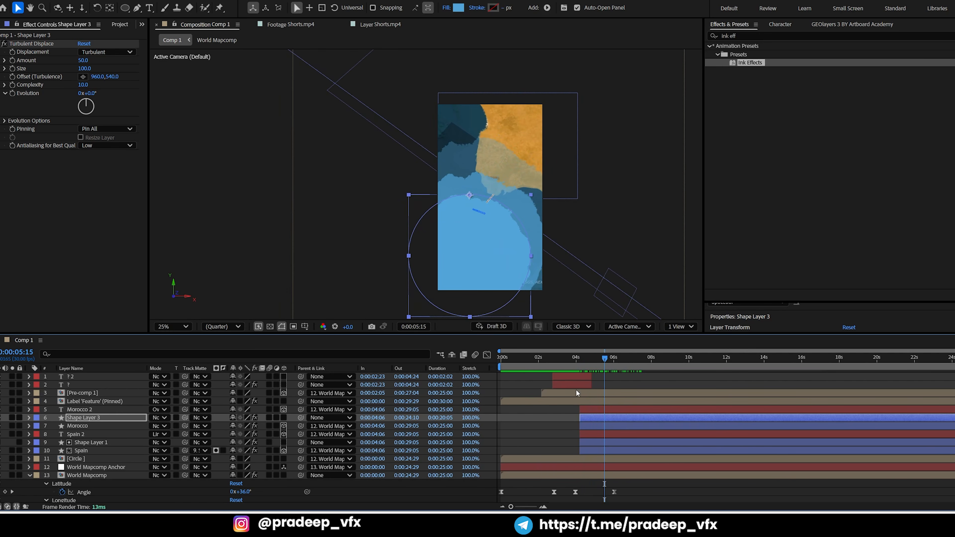
Set Shape Layer 3 as the track matte of the Morocco layer
left_click_drag(594, 425, 588, 426)
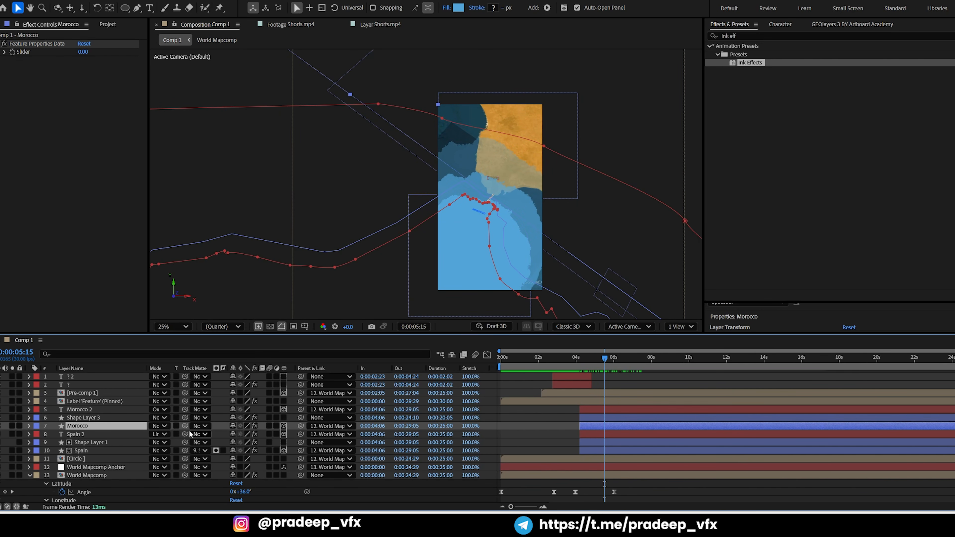
left_click_drag(185, 426, 87, 419)
left_click(561, 409)
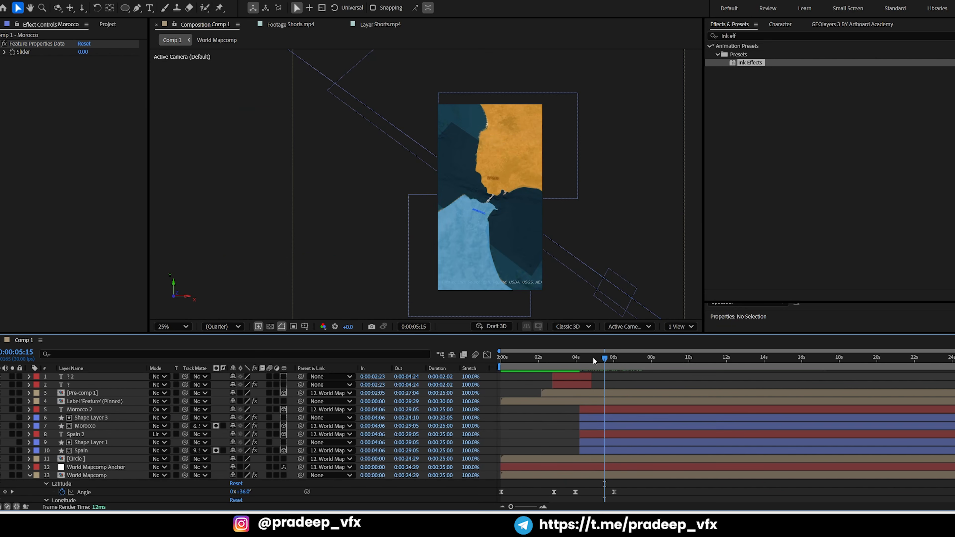
Preview the ink reveal of Morocco and Spain from 0:00:04:14, and again from about 0:00:04:01
left_click_drag(597, 359, 586, 367)
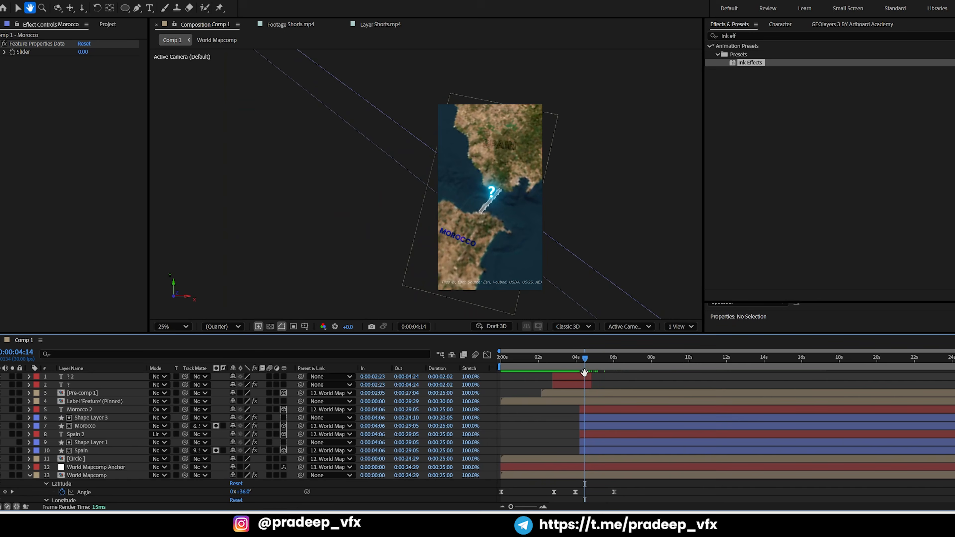
key("space")
key("space")
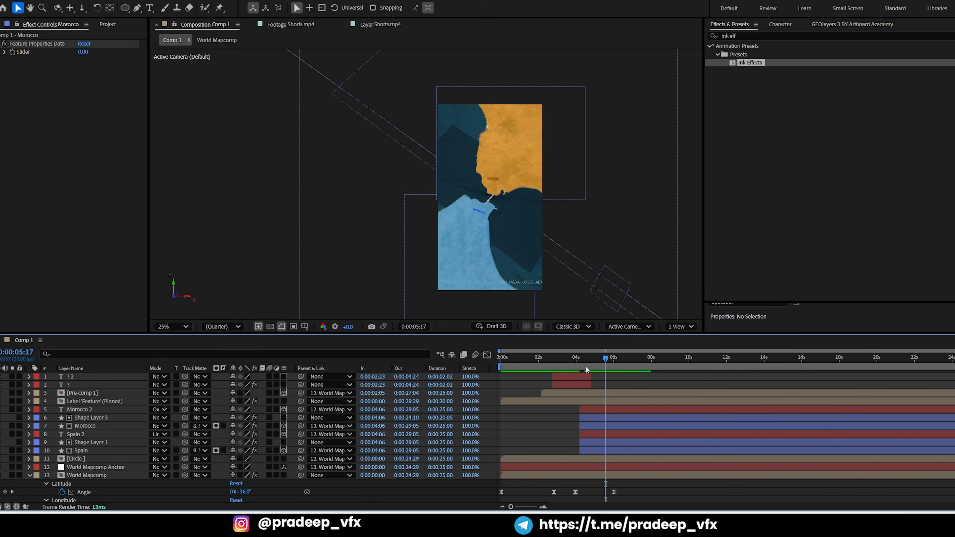
left_click(577, 365)
key("space")
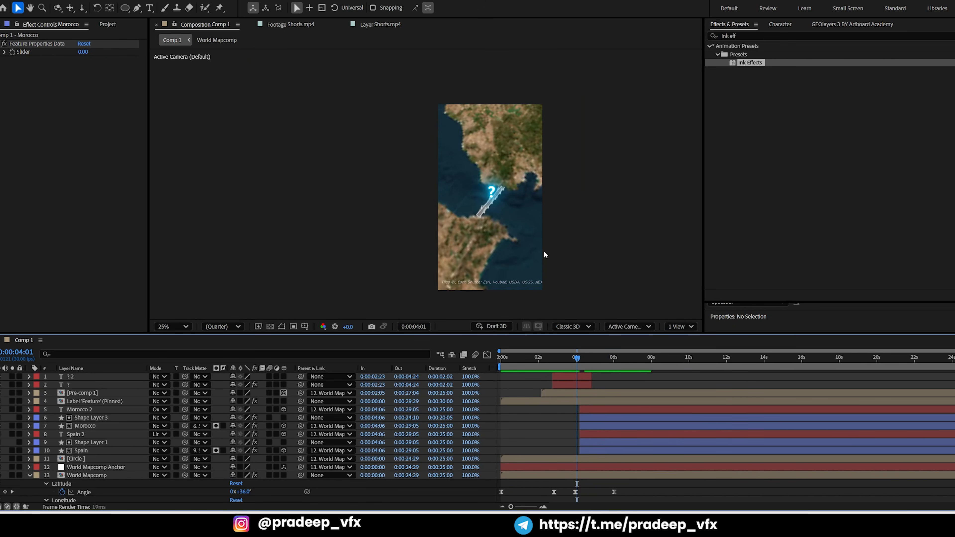
key("space")
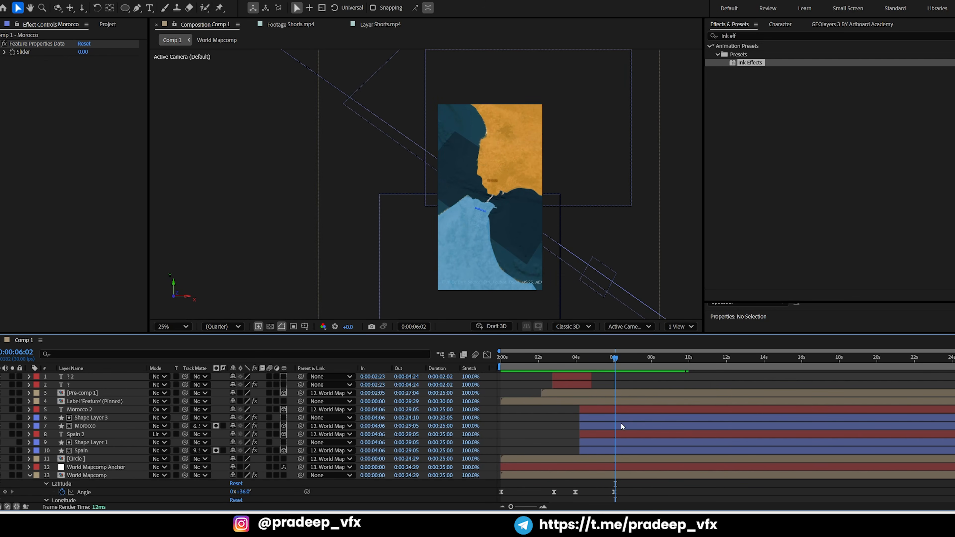
At 0:00:06:02, move the Morocco 2 label down and slightly left, deeper inside the Morocco shape
left_click(616, 410)
key("period")
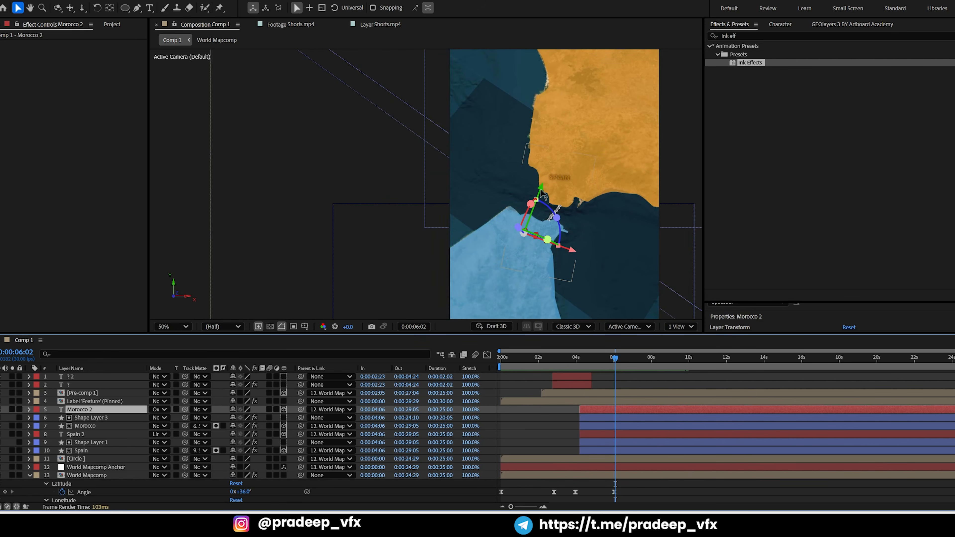
left_click_drag(541, 186, 527, 234)
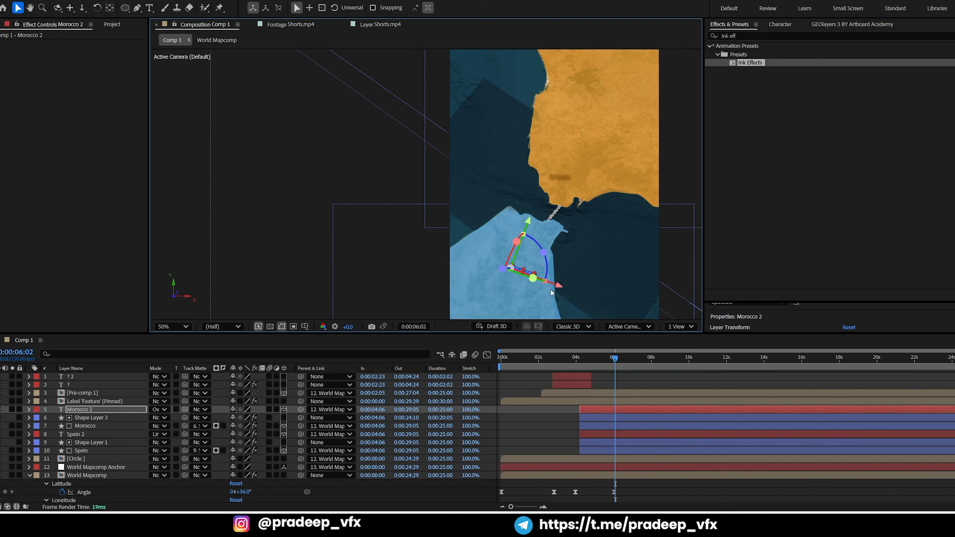
left_click_drag(561, 288, 551, 284)
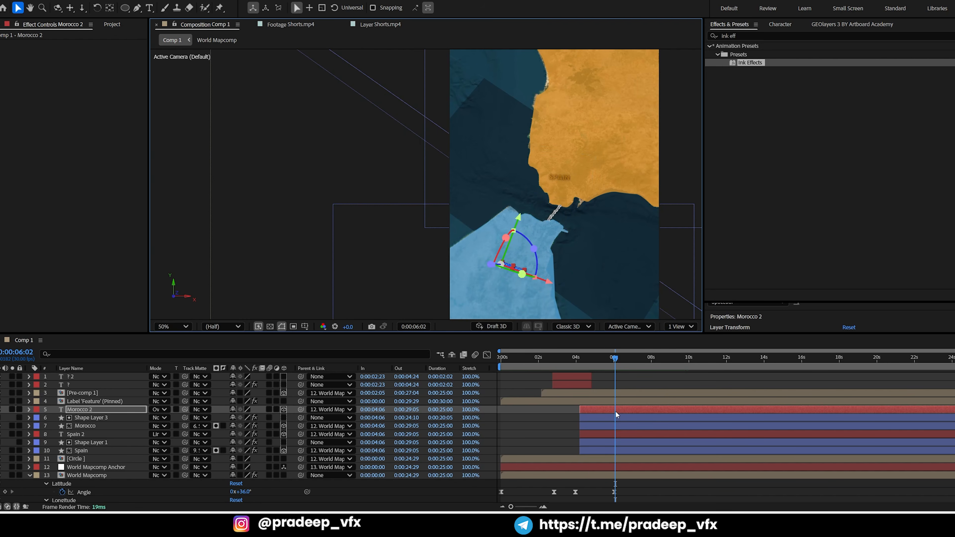
Move the Spain 2 label up and to the right, further inside the orange Spain shape
left_click(615, 433)
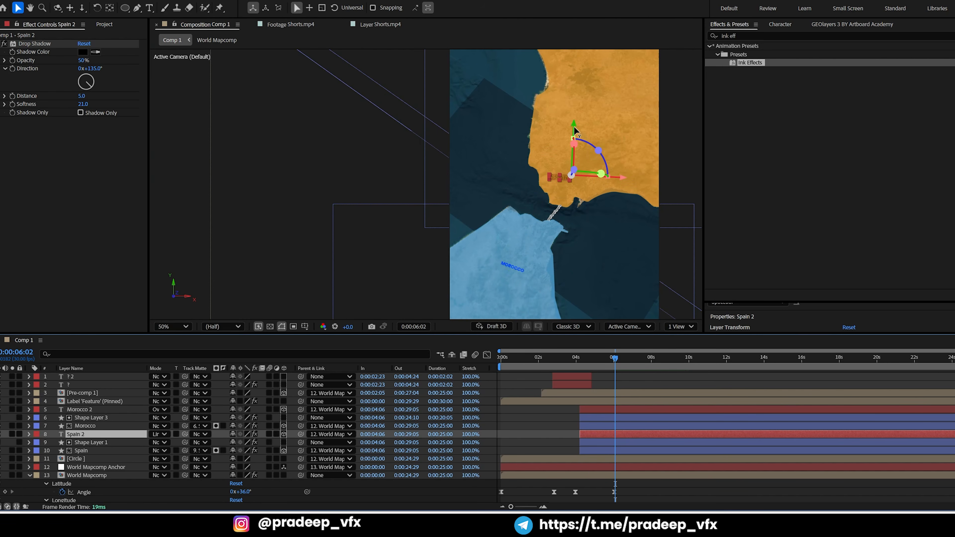
left_click_drag(579, 110, 579, 100)
left_click_drag(624, 154, 667, 160)
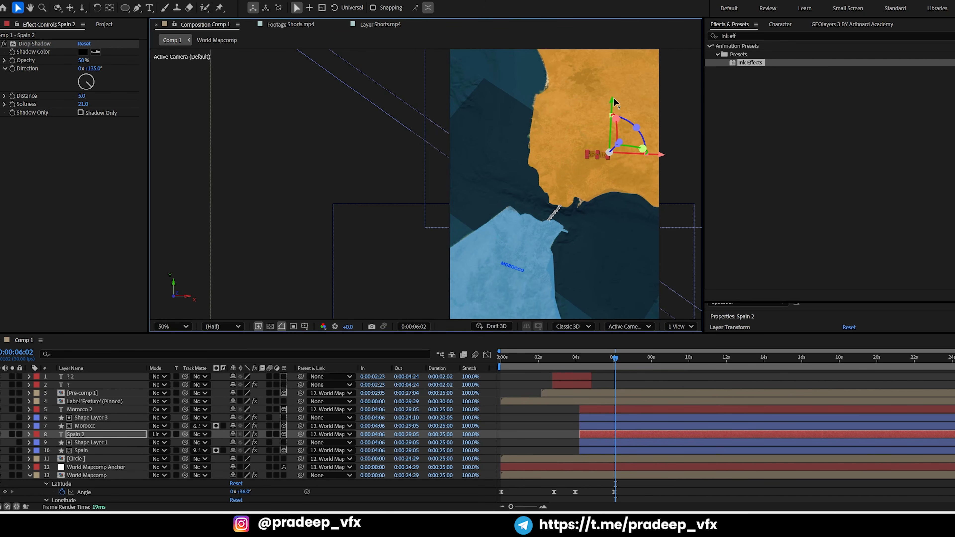
left_click_drag(614, 98, 614, 82)
Scale up the Morocco 2 and Spain 2 labels together by three increments
left_click(609, 407, "ctrl")
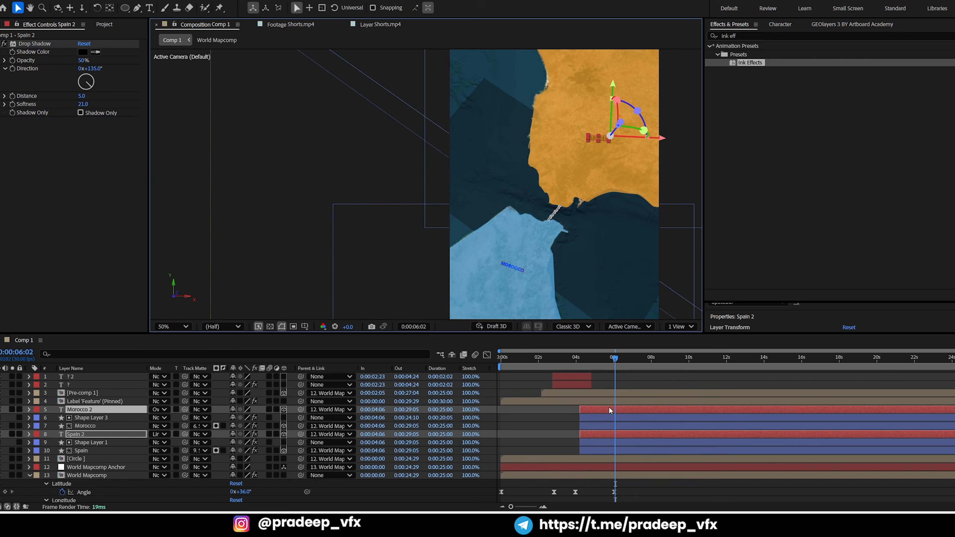
key("ctrl+KP_Add")
key("ctrl+KP_Add")
key("ctrl+KP_Add")
key("ctrl+KP_Add")
key("ctrl+KP_Add")
key("ctrl+KP_Add")
key("ctrl+KP_Add")
key("ctrl+KP_Add")
key("ctrl+KP_Add")
key("ctrl+KP_Add")
key("ctrl+KP_Add")
key("ctrl+KP_Add")
key("ctrl+KP_Add")
key("ctrl+KP_Add")
key("ctrl+KP_Add")
key("ctrl+KP_Add")
key("ctrl+KP_Add")
key("ctrl+KP_Add")
key("ctrl+KP_Add")
key("ctrl+KP_Add")
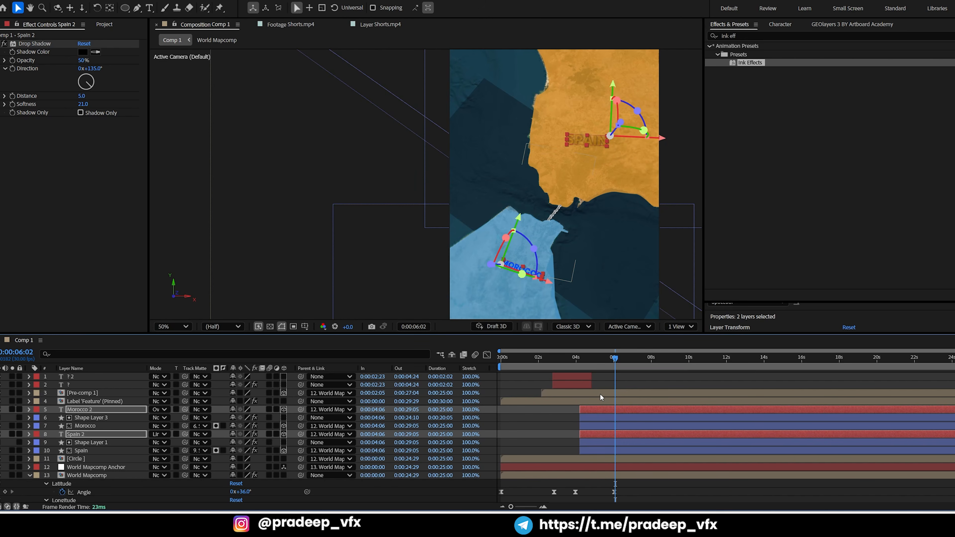
left_click(532, 438)
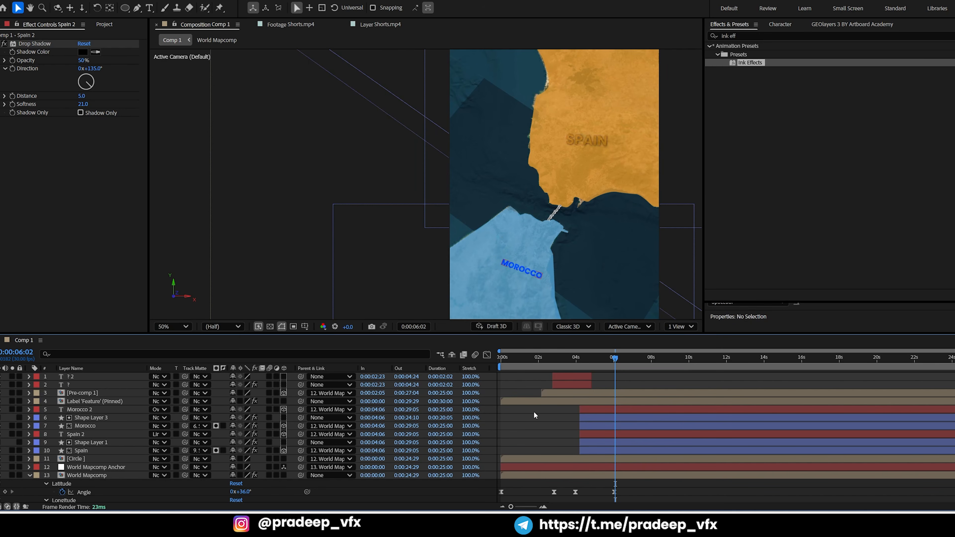
Shift the enlarged Morocco 2 label left and down to center it within Morocco
left_click(596, 409)
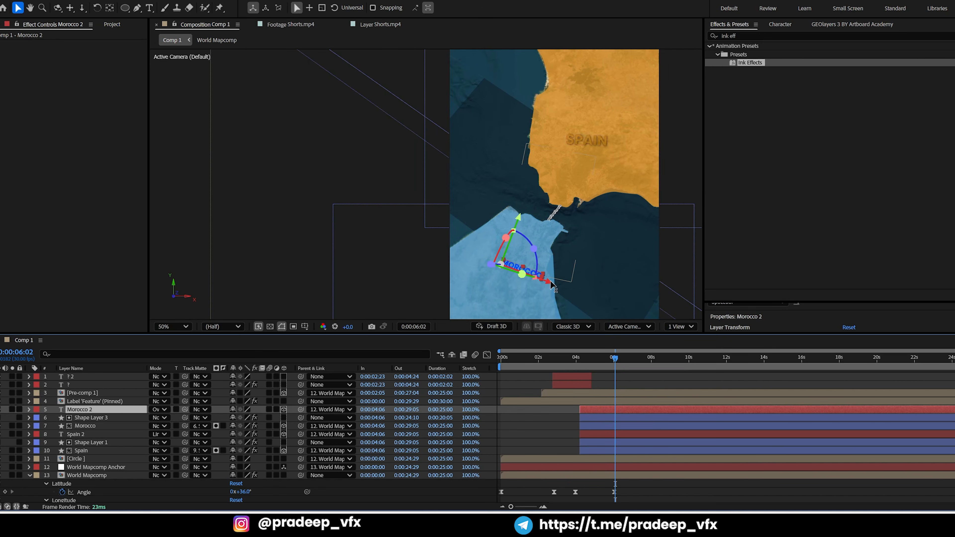
left_click_drag(551, 285, 537, 280)
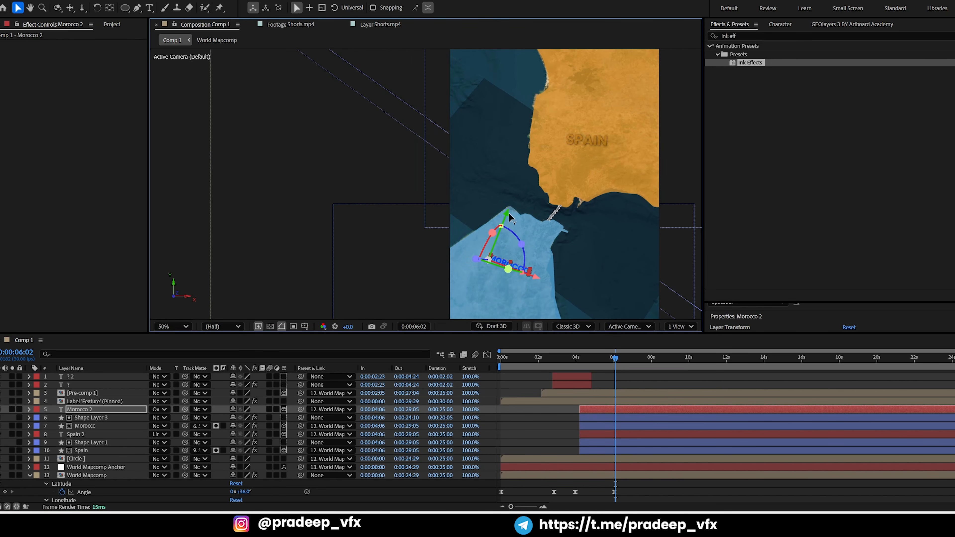
left_click_drag(508, 213, 500, 230)
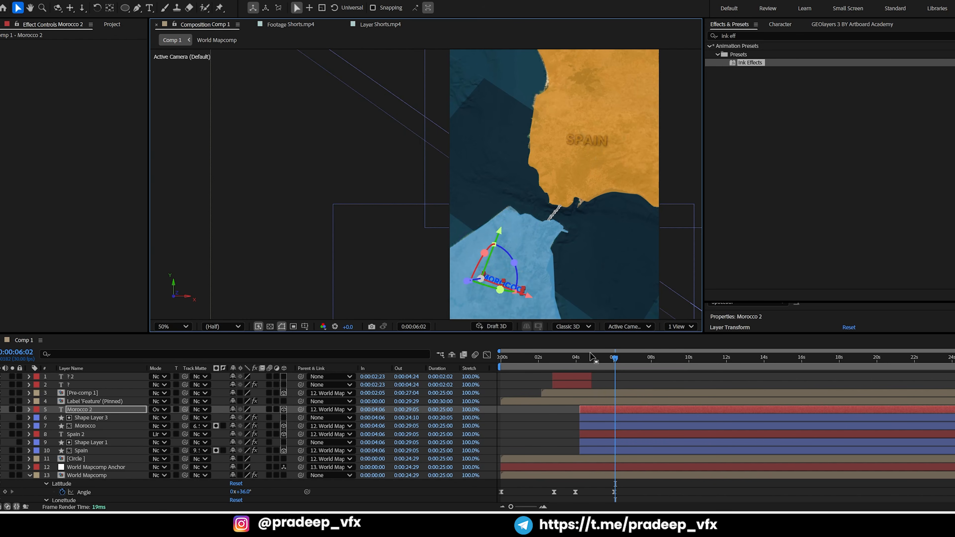
Move the Spain 2 label up and right within Spain, and tilt it clockwise like the Morocco label
left_click(601, 433)
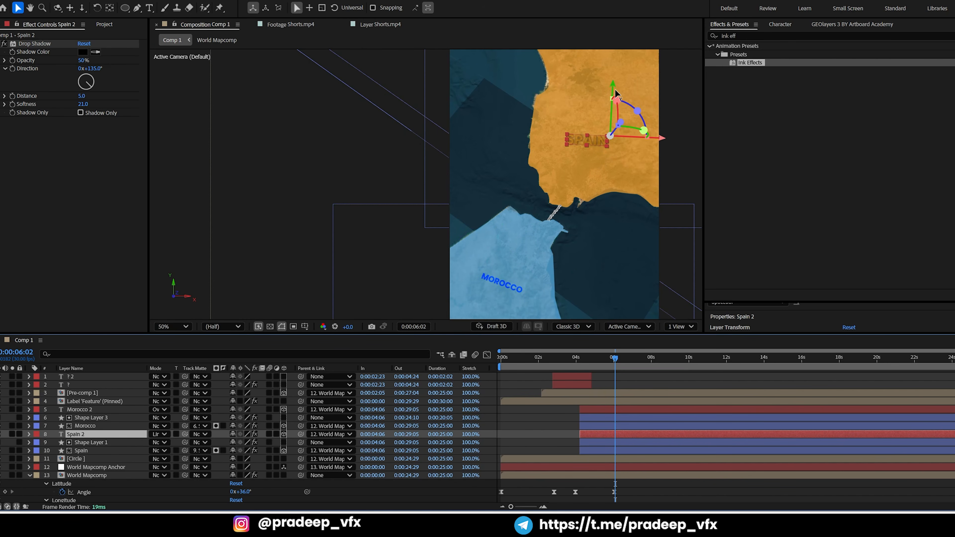
left_click_drag(613, 84, 614, 59)
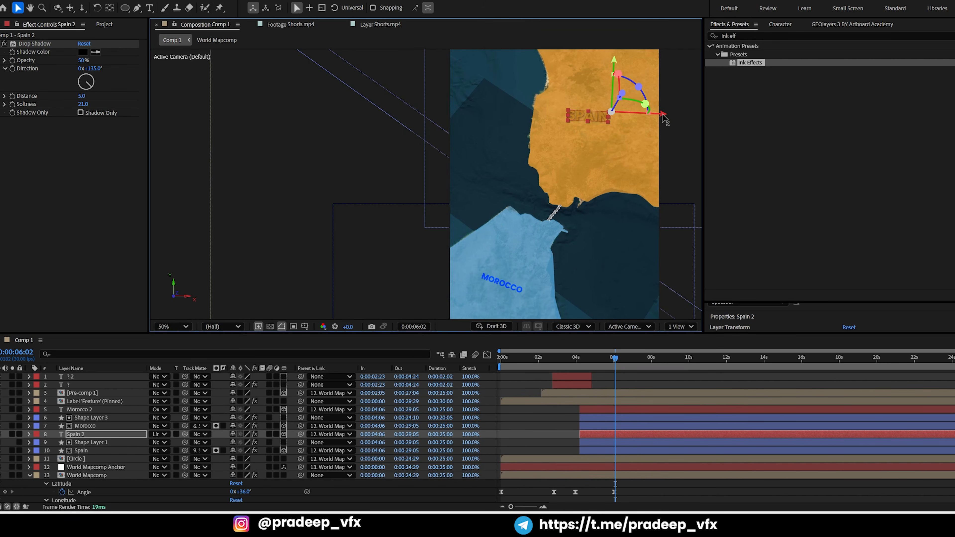
mouse_move(663, 119)
left_mouse_down()
mouse_move(676, 119)
mouse_move(662, 114)
left_mouse_up()
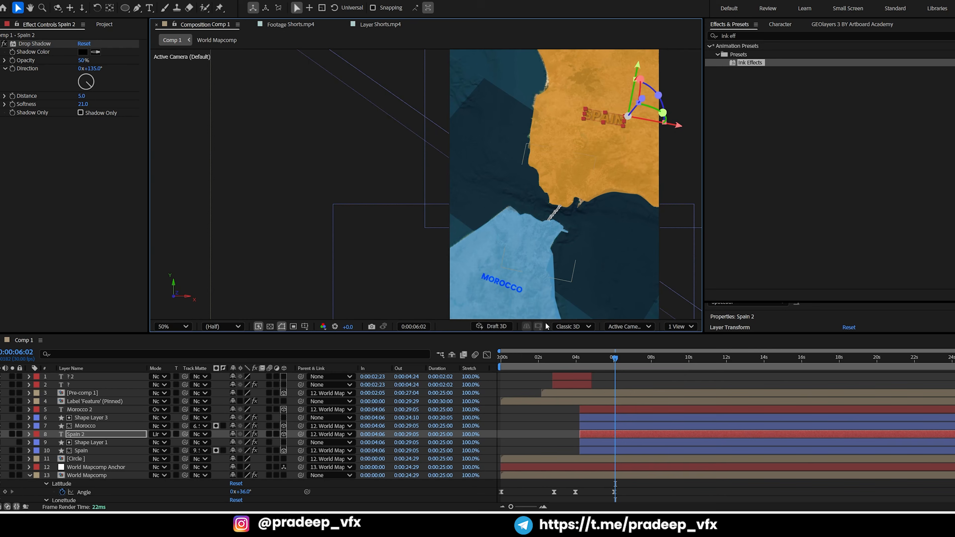
Scale up the Morocco 2 label alone by three more increments
left_click(601, 407)
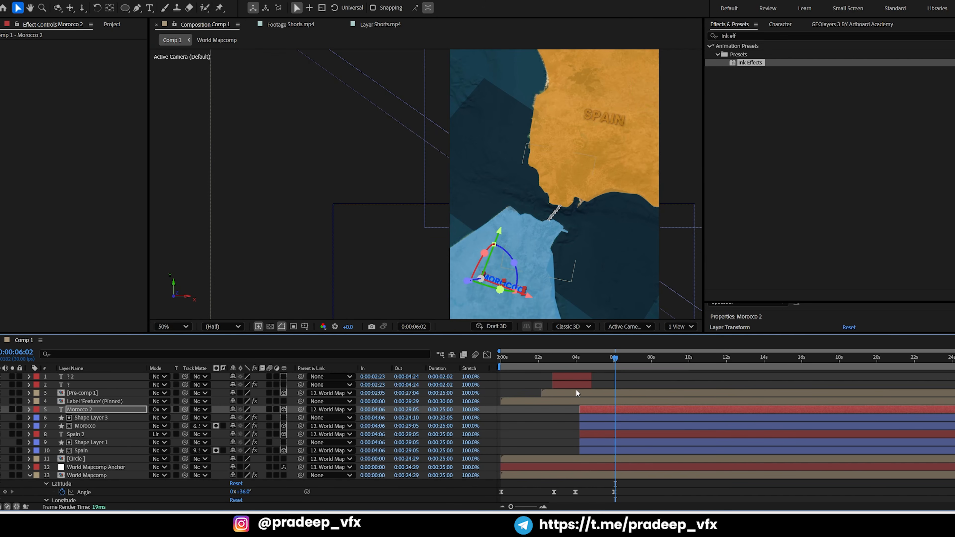
key("ctrl+KP_Add")
key("ctrl+KP_Add")
key("ctrl+KP_Add")
key("ctrl+KP_Add")
key("ctrl+KP_Add")
key("ctrl+KP_Add")
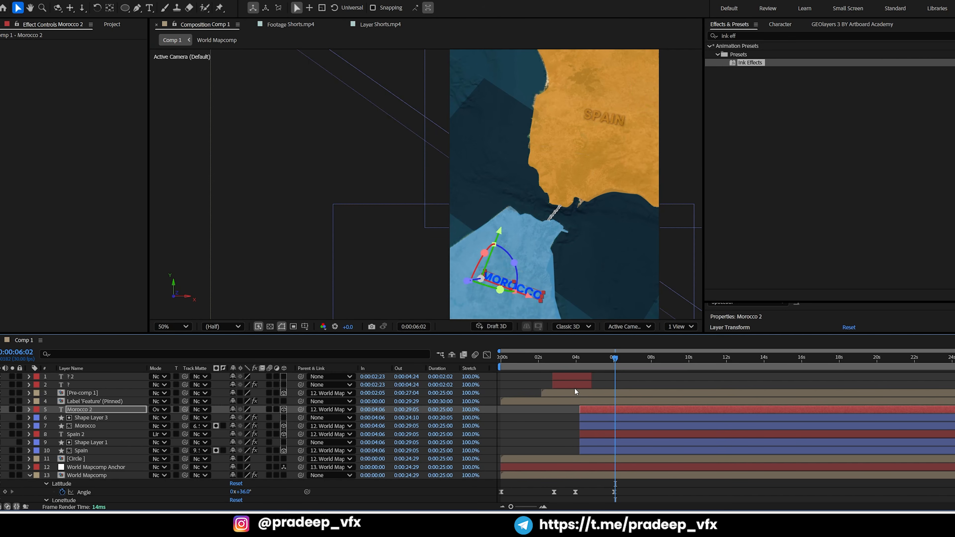
Nudge the Morocco 2 label left by two large increments and rotate it slightly clockwise
key("shift+Left")
key("shift+Left")
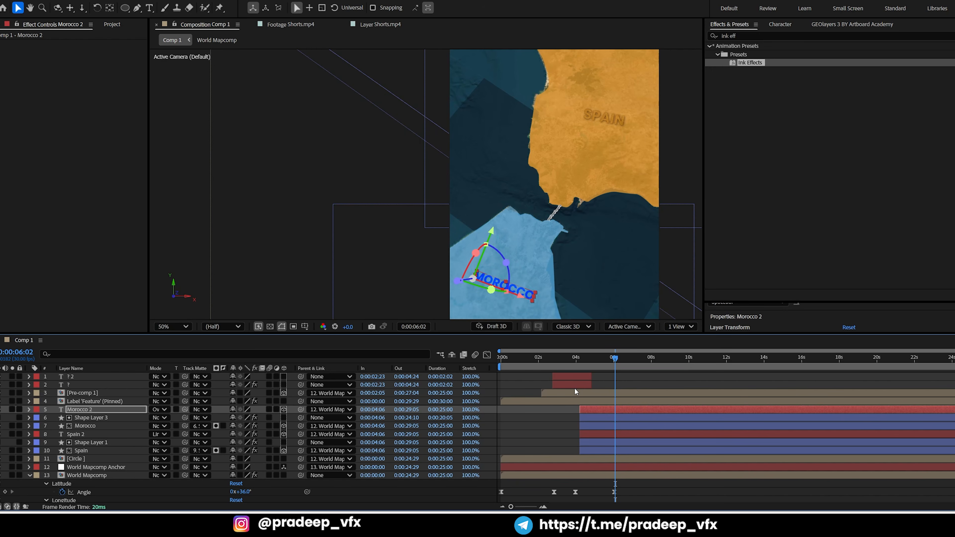
key("KP_Add")
key("KP_Add")
key("KP_Add")
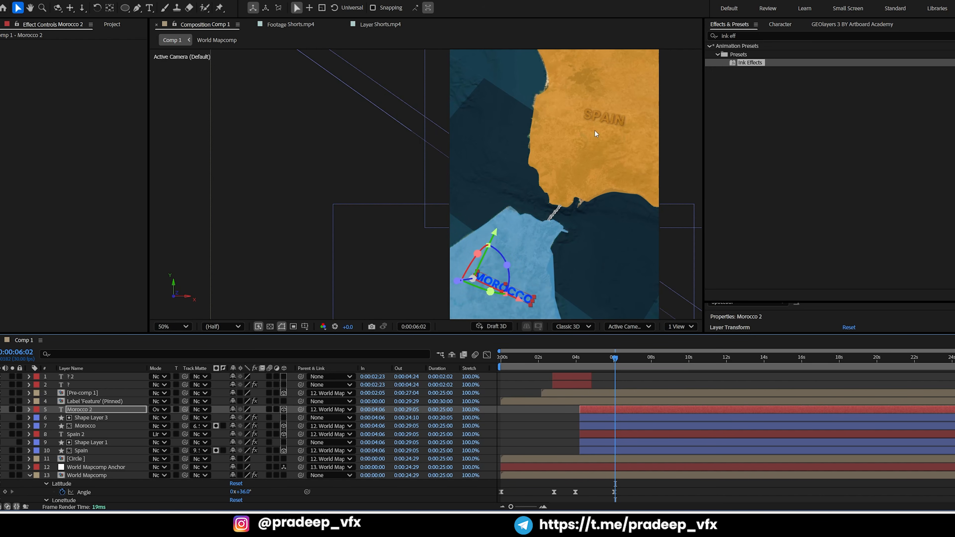
Preview the Spain and Morocco ink reveal with its labels from around 0:00:04:11
key("comma")
left_click_drag(606, 359, 583, 360)
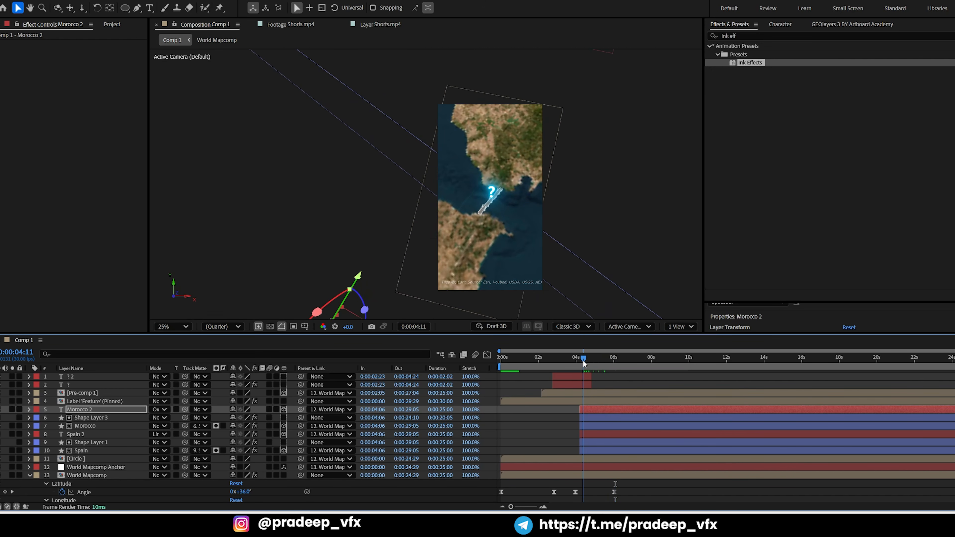
key("space")
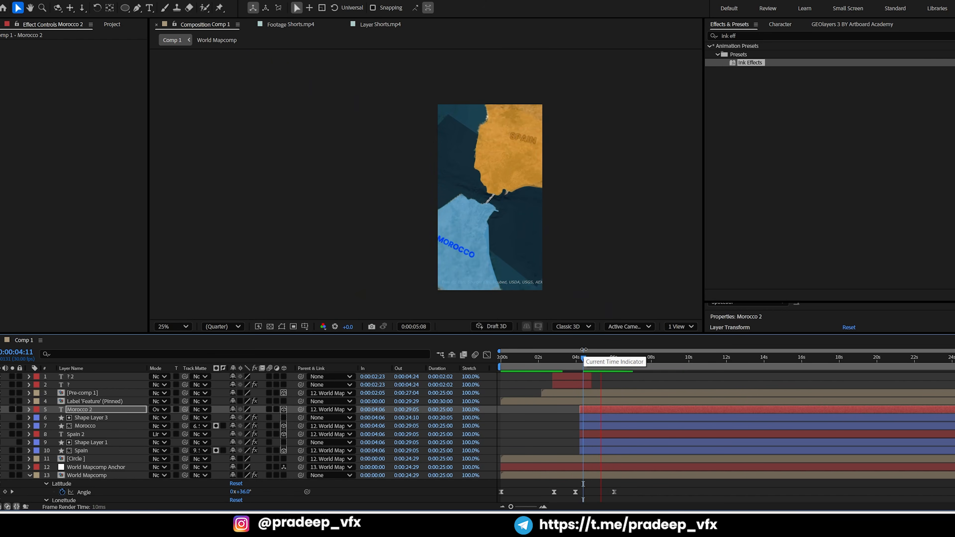
key("space")
key("space")
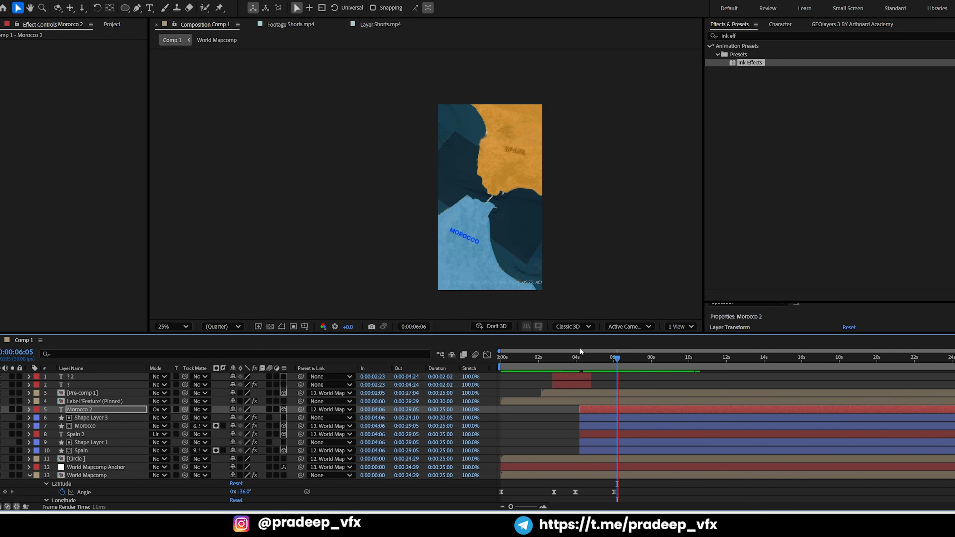
left_click(590, 357)
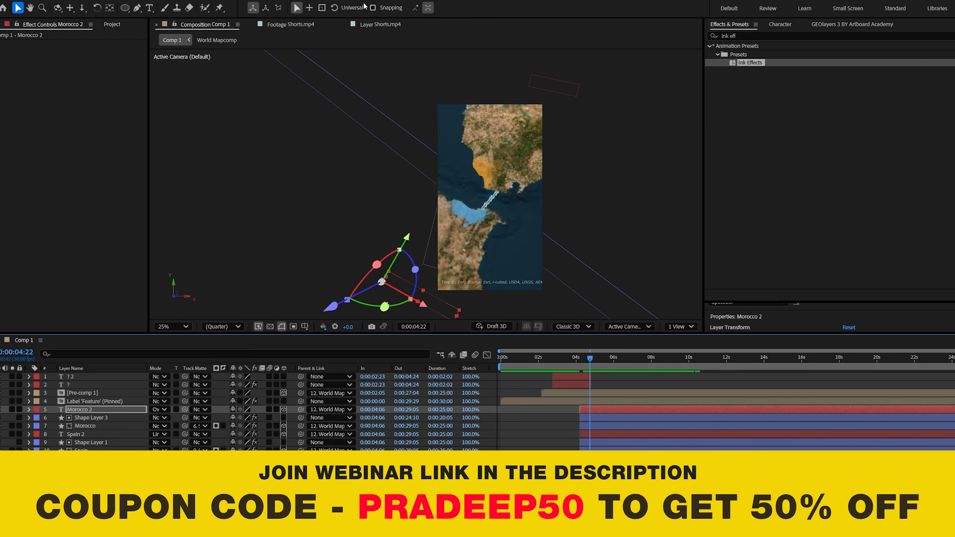
Examine the Shorts.mp4 reference footage to compare the look of its country fills, glow and labels
left_click(380, 25)
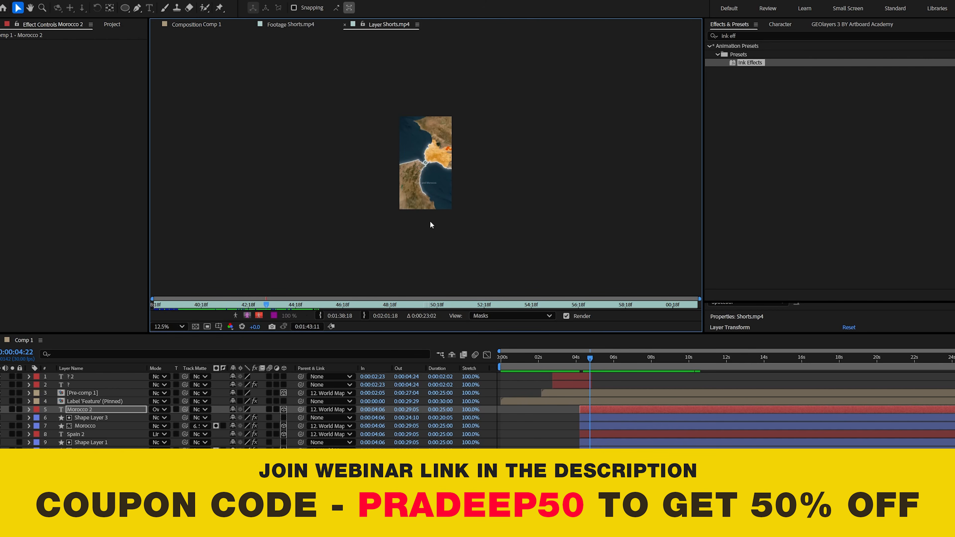
key("period")
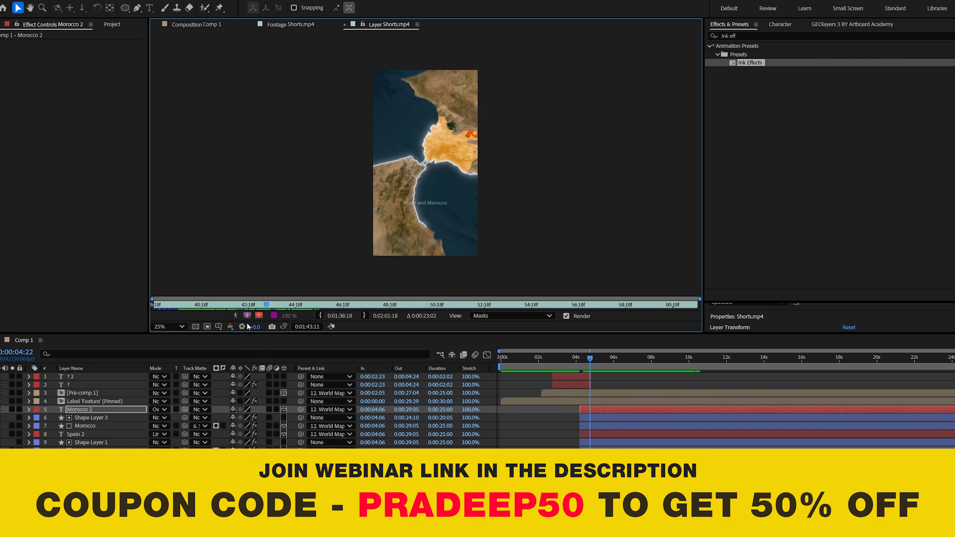
left_click_drag(266, 305, 311, 295)
left_click(628, 357)
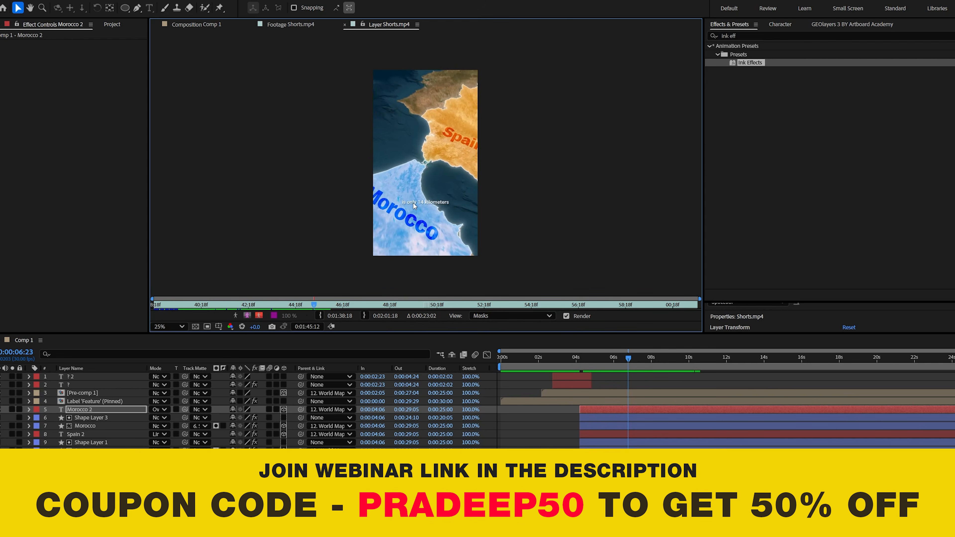
scroll(415, 206, "up", 2)
left_click(599, 417)
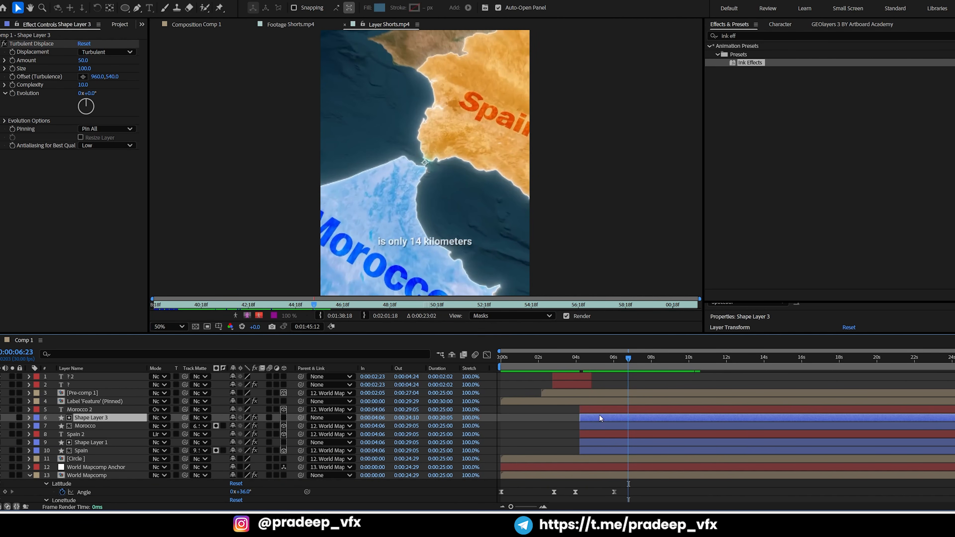
left_click_drag(617, 372, 602, 373)
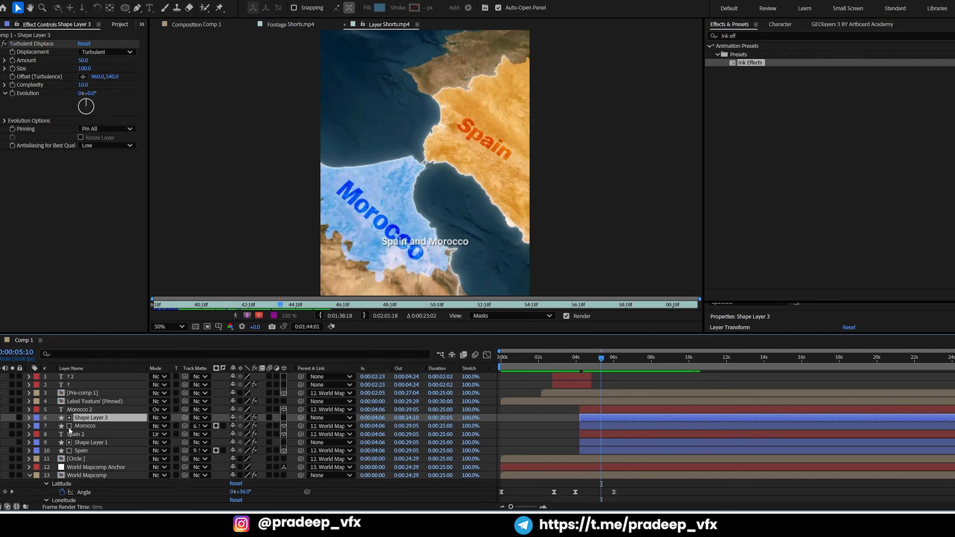
Apply the Deep Glow effect to the Morocco shape layer in Comp 1 and set its exposure to 0.5
left_click(87, 425)
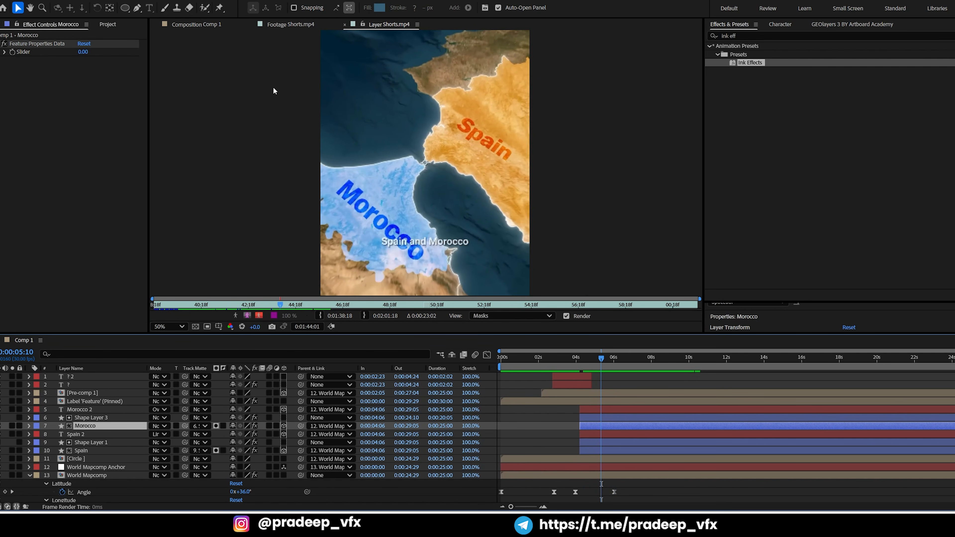
left_click(180, 23)
key("period")
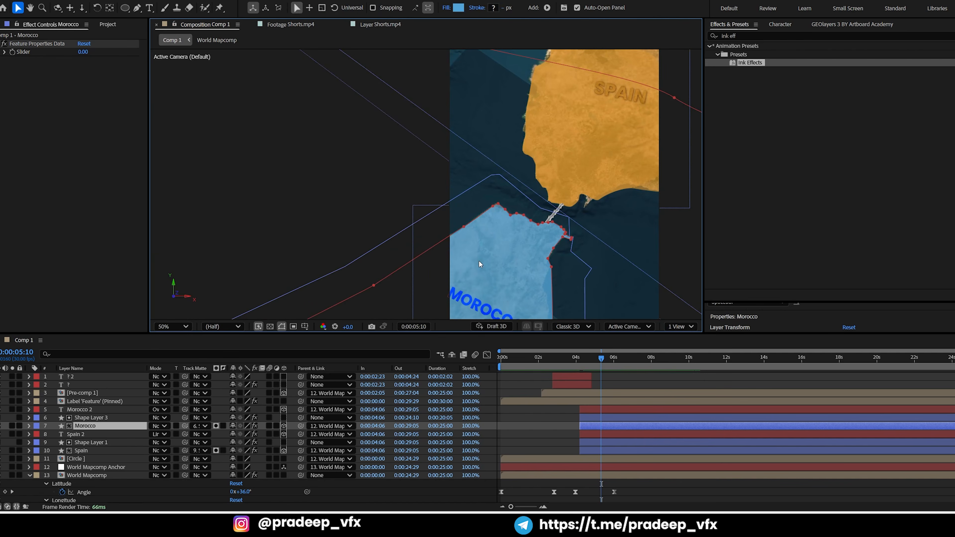
key("ctrl+space")
type("dee")
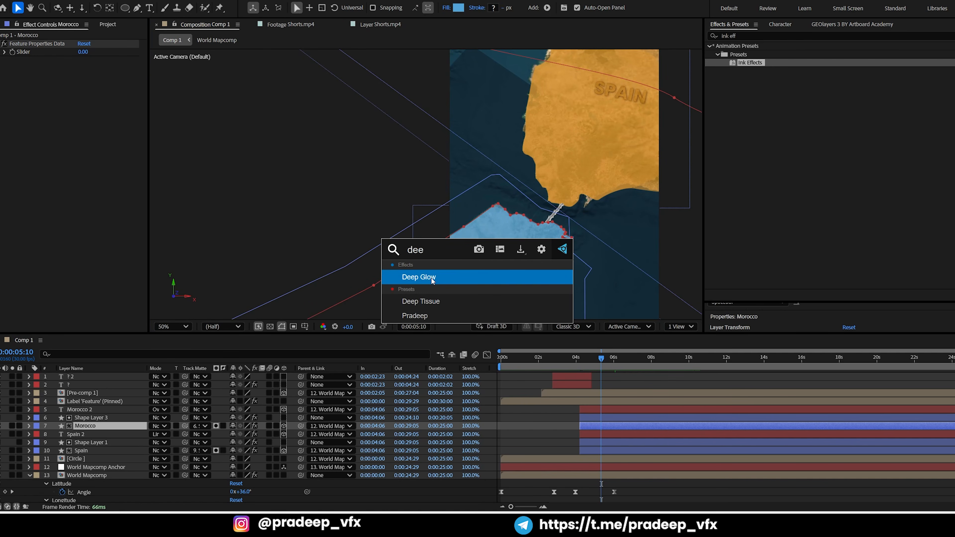
left_click(432, 277)
left_click_drag(500, 221, 503, 176)
key("v")
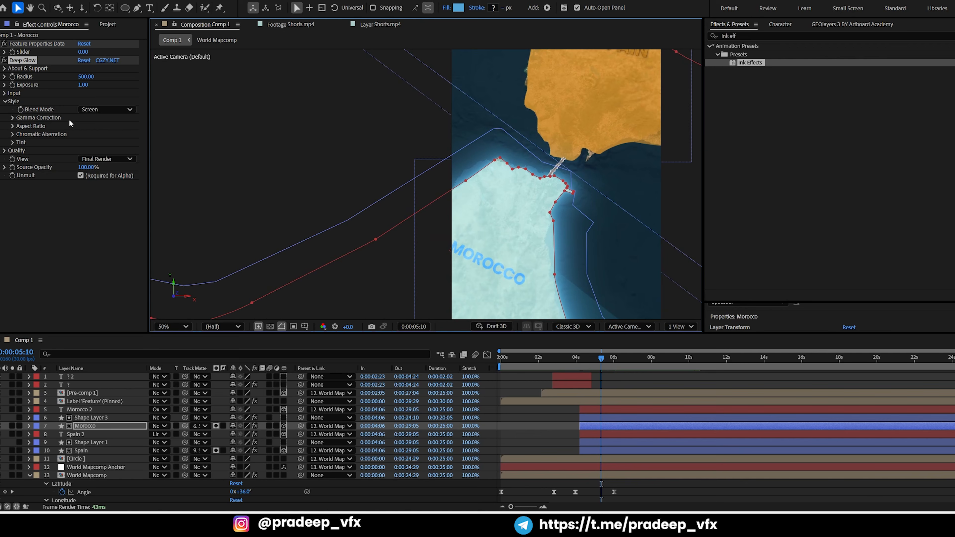
left_click(84, 85)
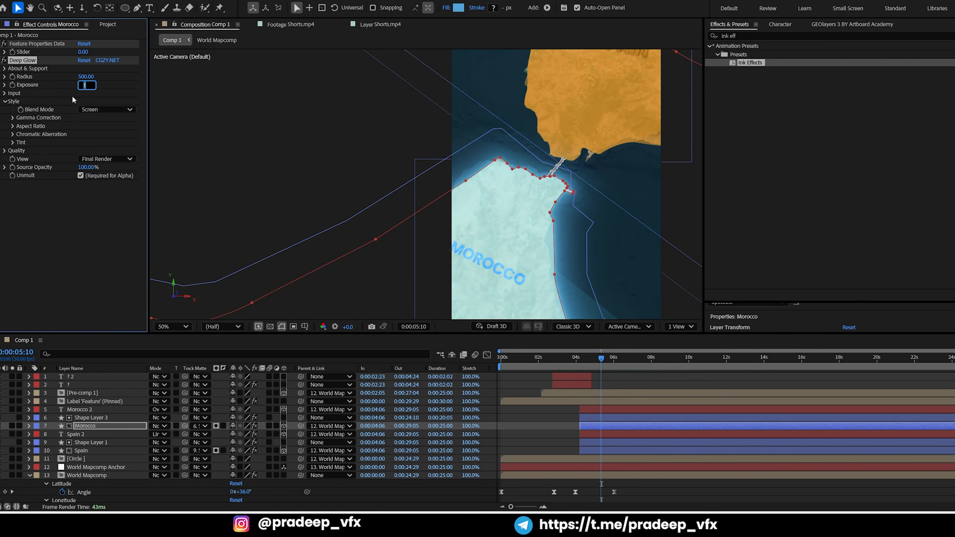
type(".5")
key("Return")
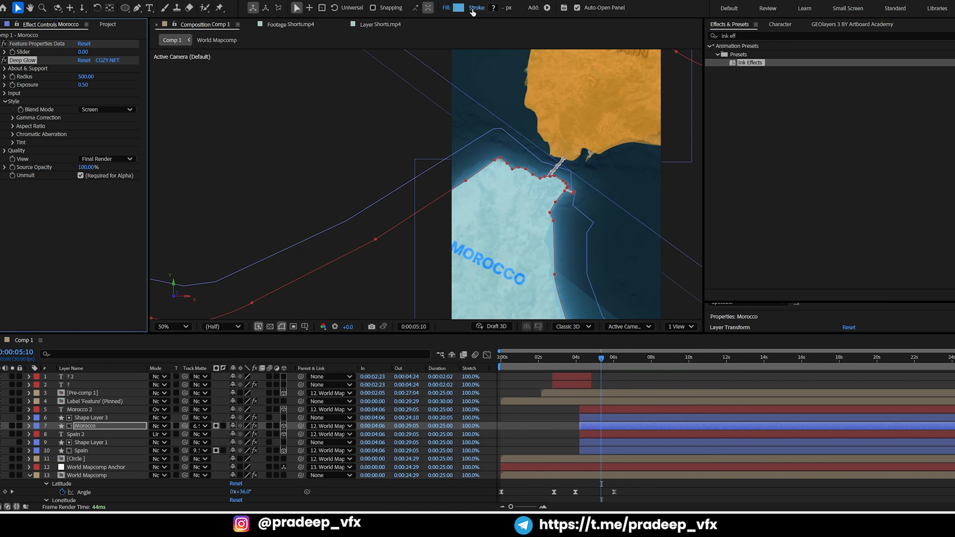
Change the Morocco shape's fill to a deeper, more saturated blue
left_click(458, 8)
left_click_drag(478, 176, 712, 140)
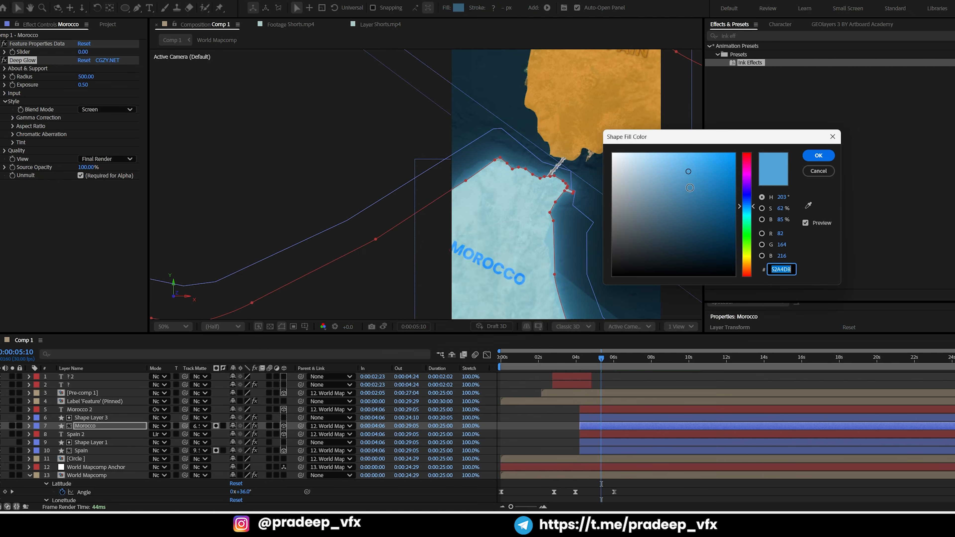
left_click_drag(709, 203, 715, 213)
left_click_drag(717, 195, 725, 173)
left_click(830, 154)
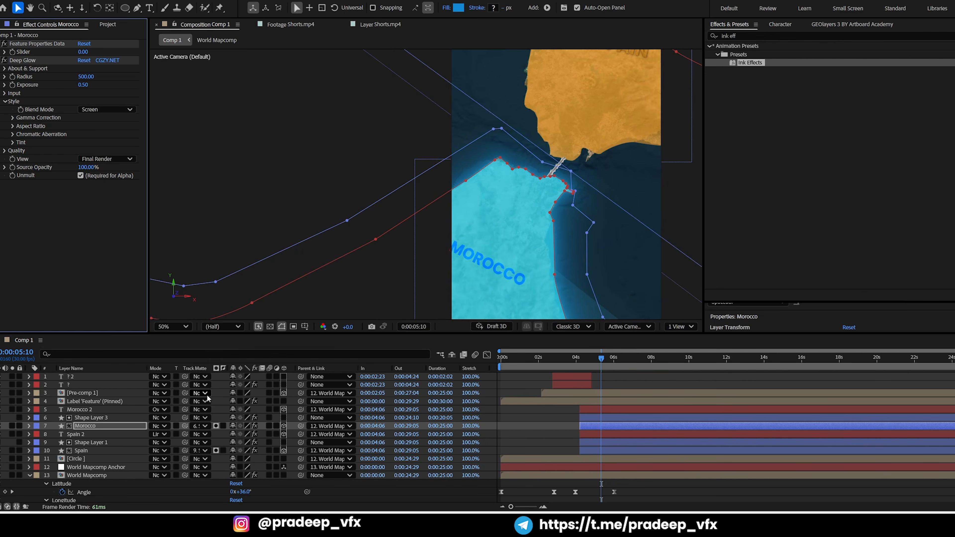
Try the Soft Light and Multiply blending modes on the Morocco shape layer
left_click(163, 428)
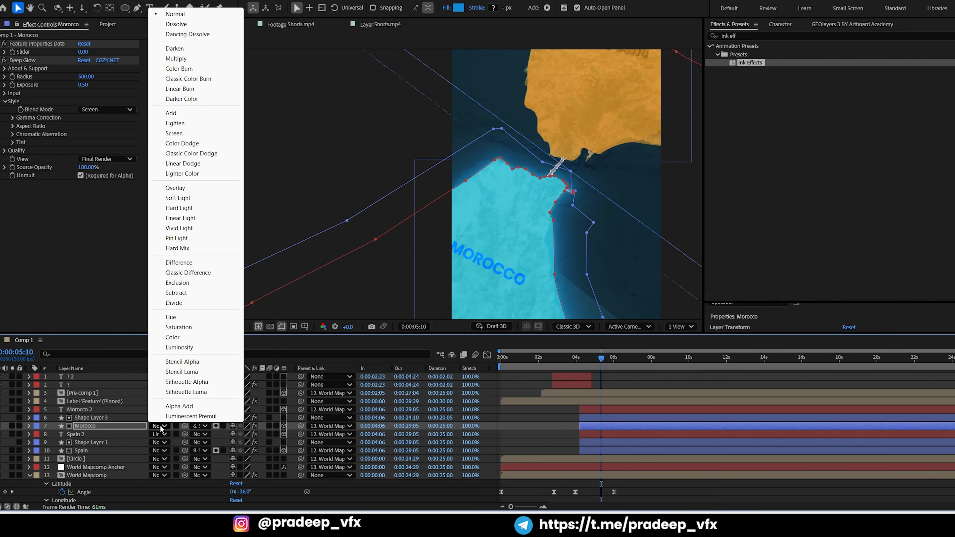
left_click(181, 198)
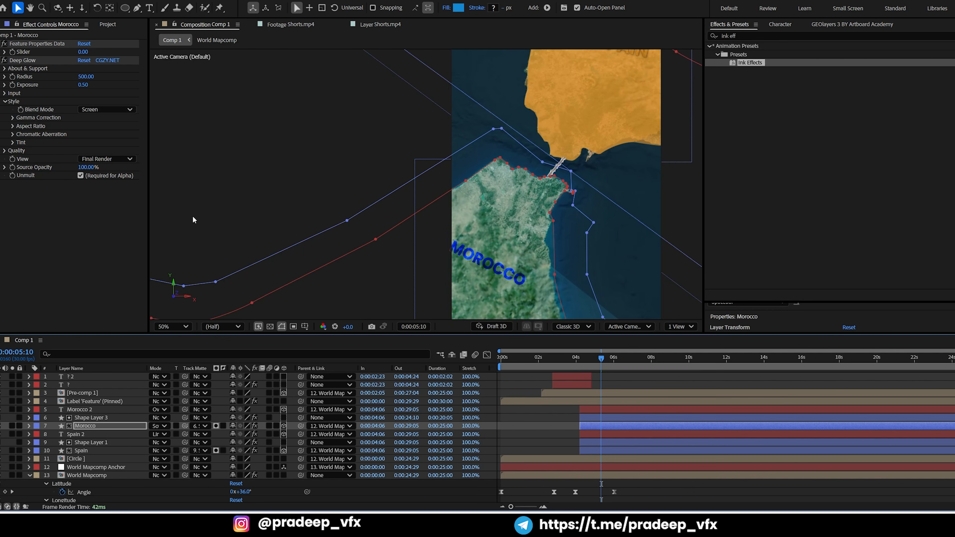
left_click(158, 424)
left_click(188, 59)
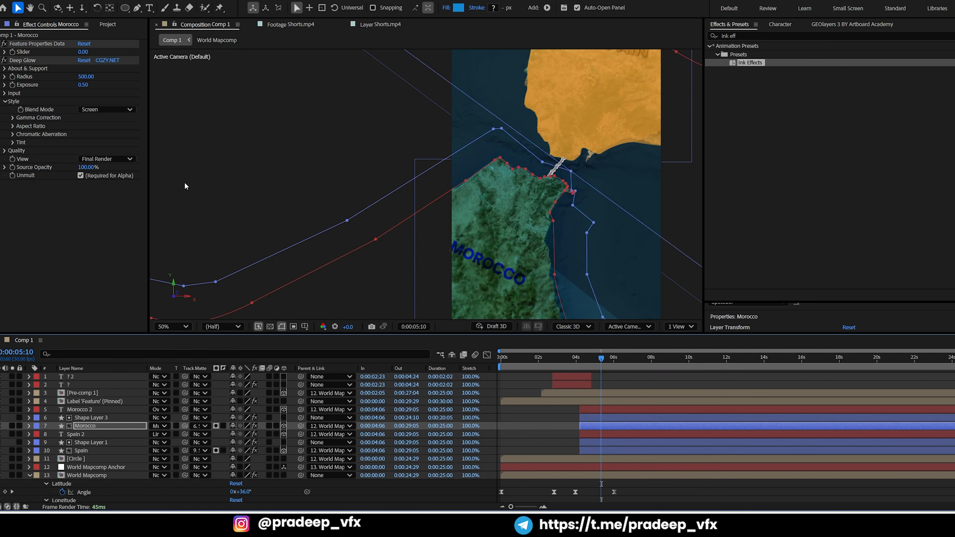
Set the Morocco shape layer's blending mode to Hard Light
left_click(157, 426)
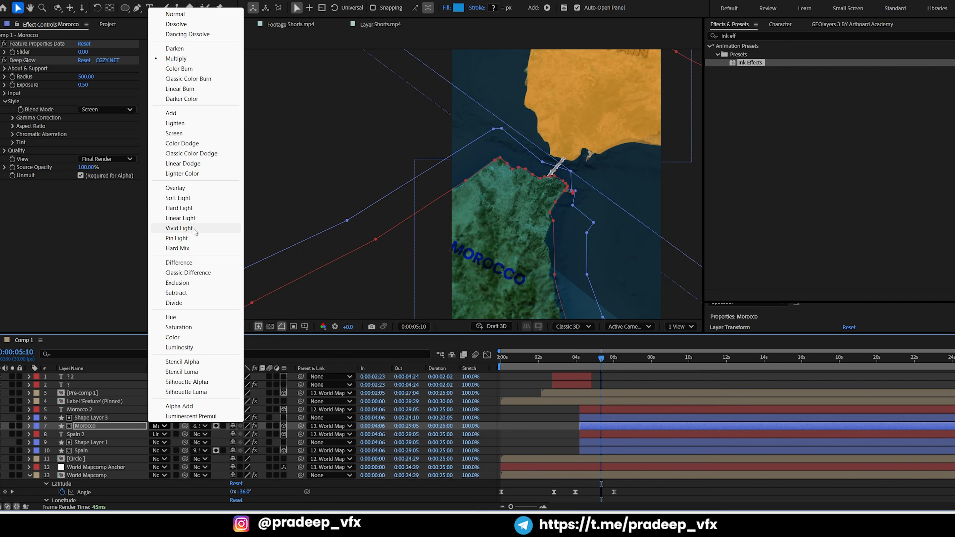
left_click(191, 212)
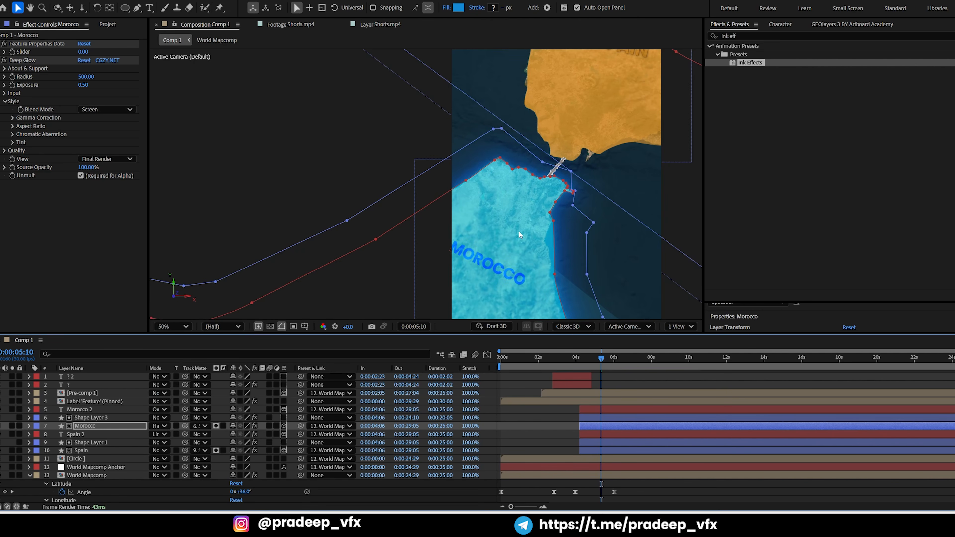
left_click(155, 429)
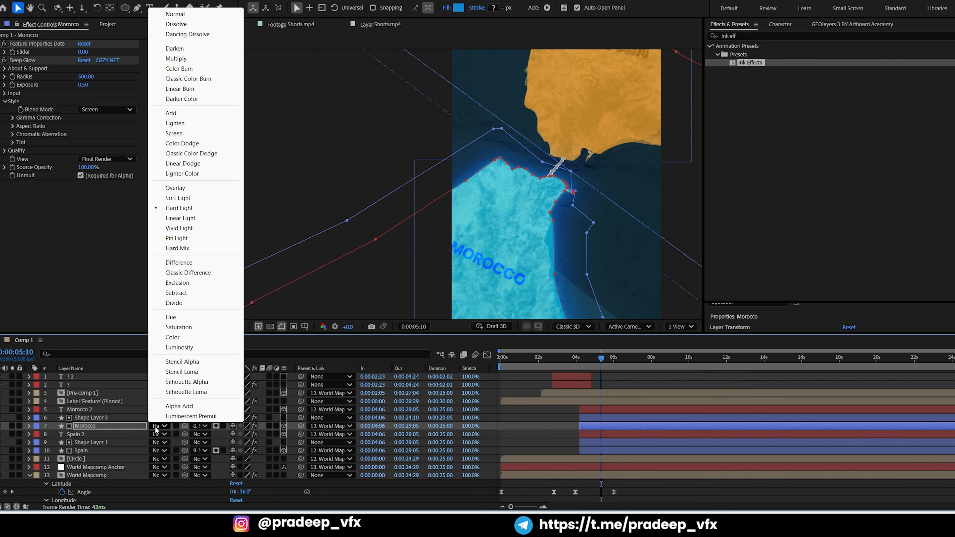
left_click(610, 417)
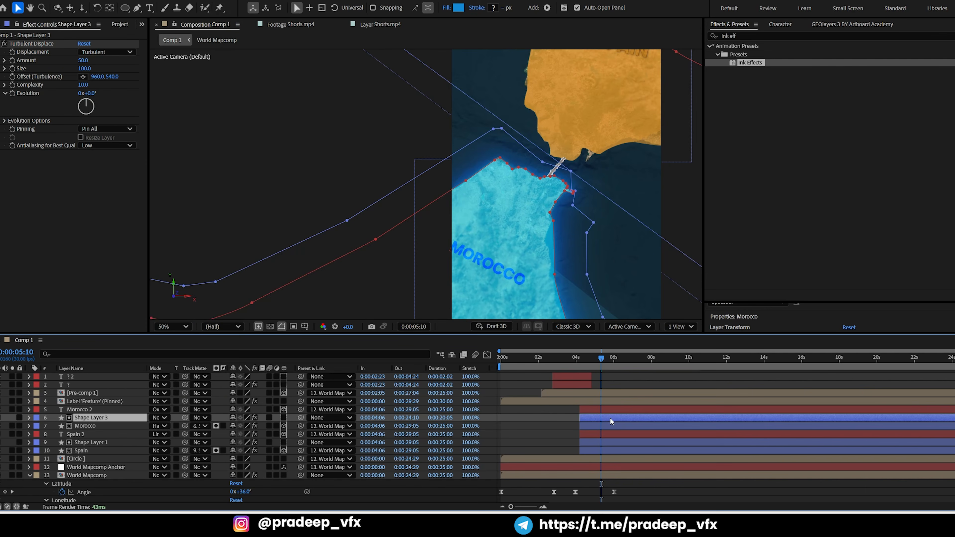
Apply the Deep Glow effect to the Spain shape layer and set its exposure to 0.5
left_click(592, 442)
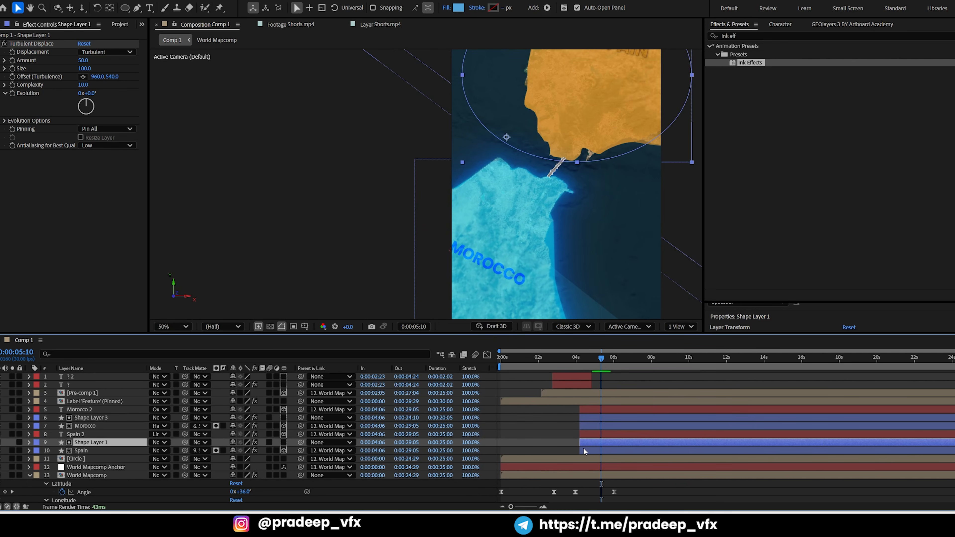
left_click(583, 448)
key("ctrl+space")
type("deep")
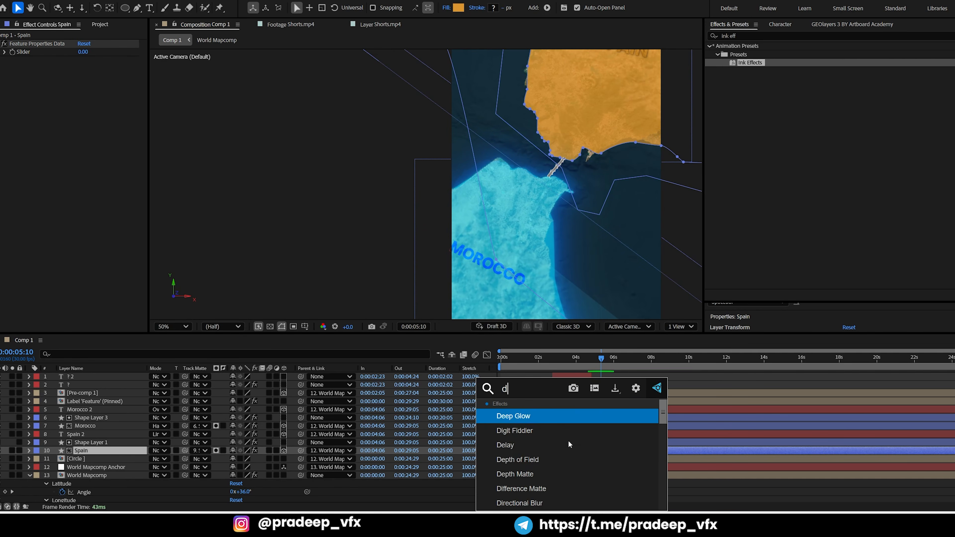
left_click(512, 419)
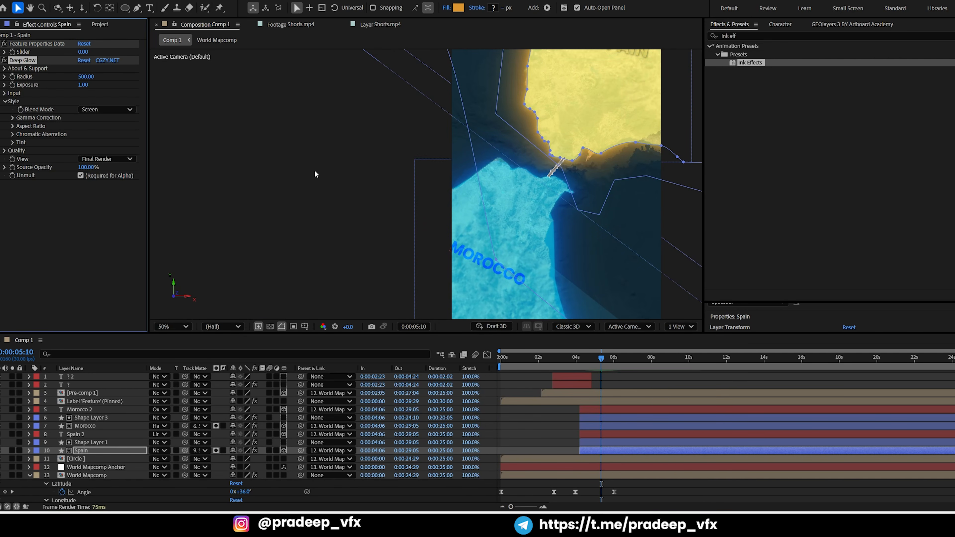
left_click(83, 85)
key("Return")
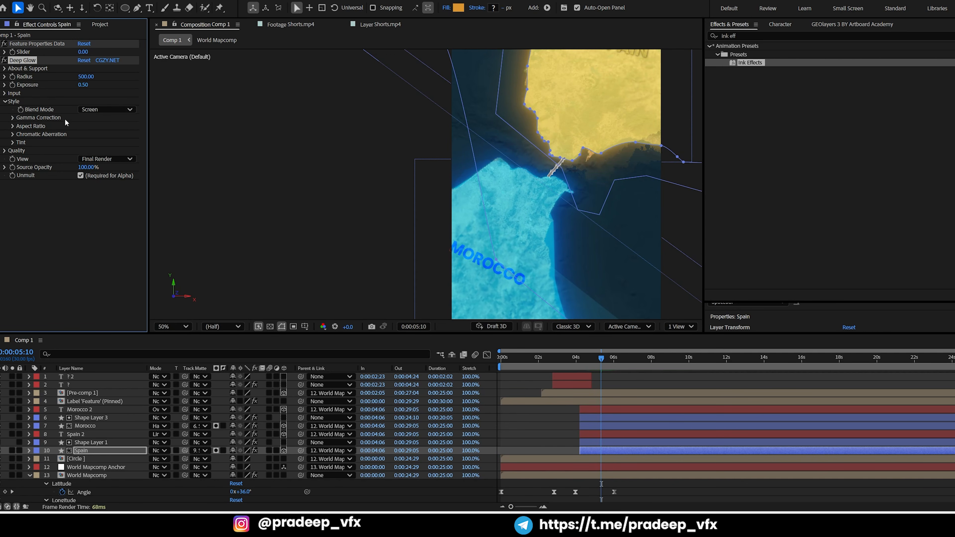
Set the Spain shape layer's blending mode to Hard Light and its fill to a paler, less saturated orange
left_click(158, 451)
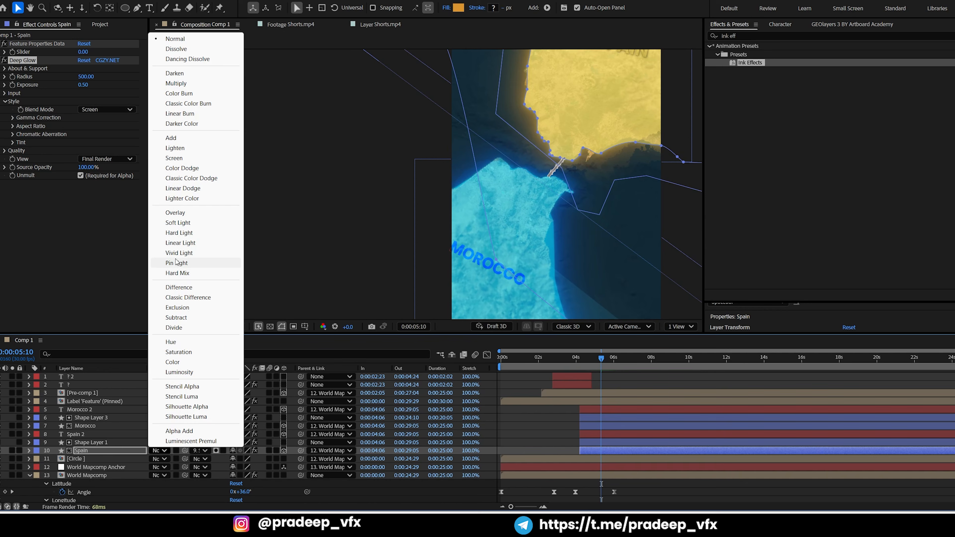
left_click(182, 236)
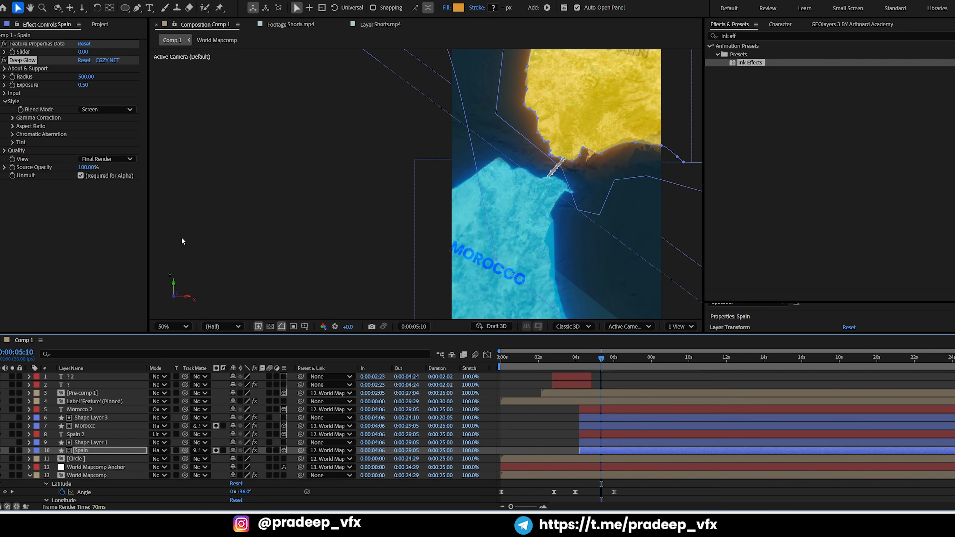
left_click(460, 8)
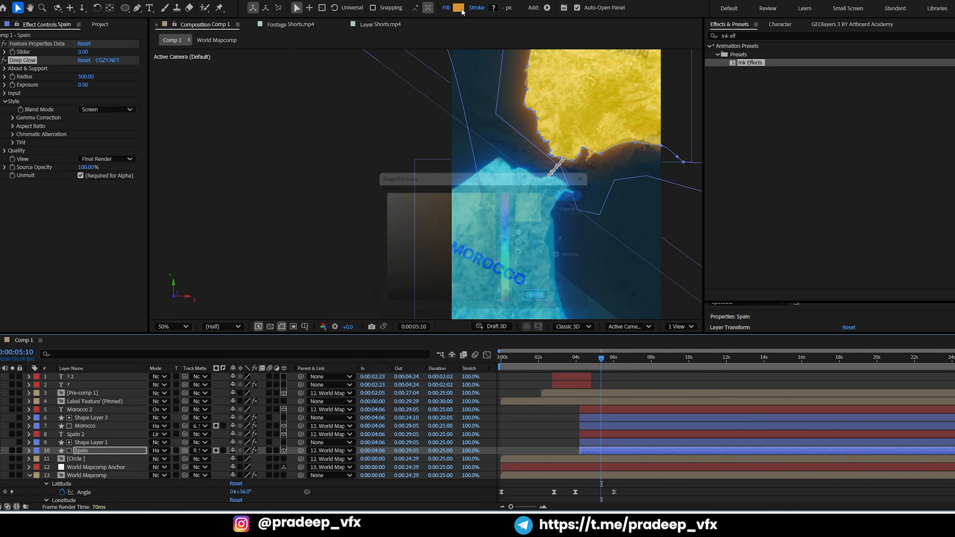
left_click(446, 227)
mouse_move(446, 227)
left_mouse_down()
mouse_move(433, 207)
mouse_move(457, 196)
mouse_move(454, 214)
left_mouse_up()
left_click(583, 191)
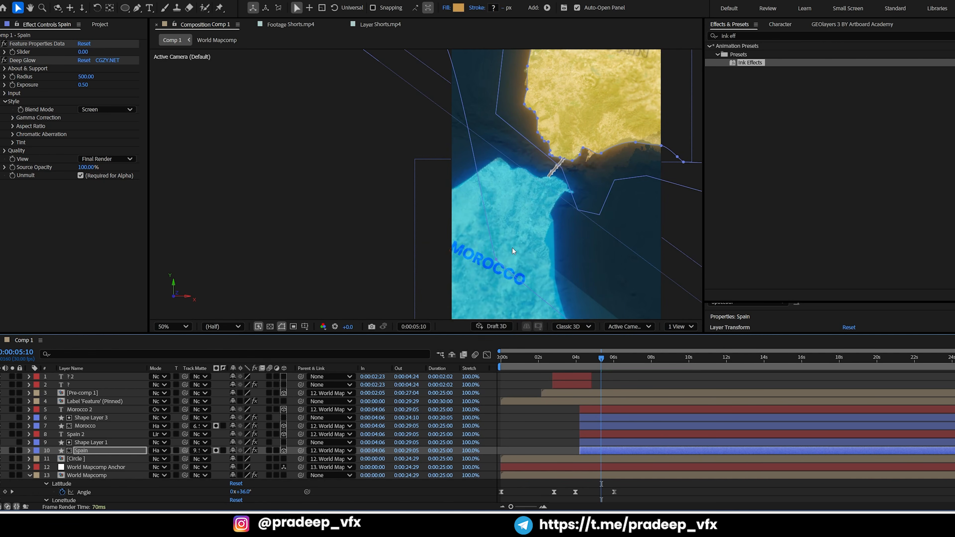
left_click(549, 425)
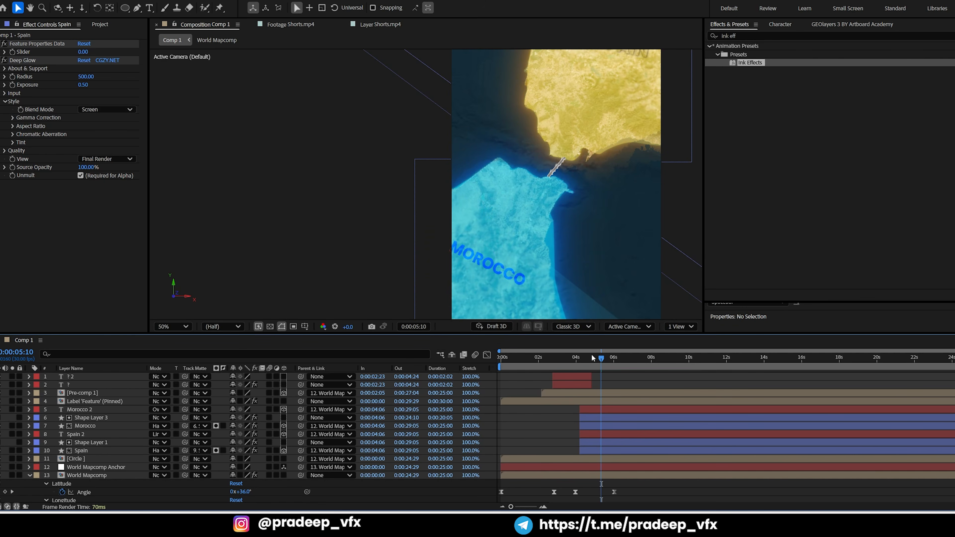
Set the Deep Glow radius of the Morocco shape layer to 100
left_click_drag(594, 359, 588, 366)
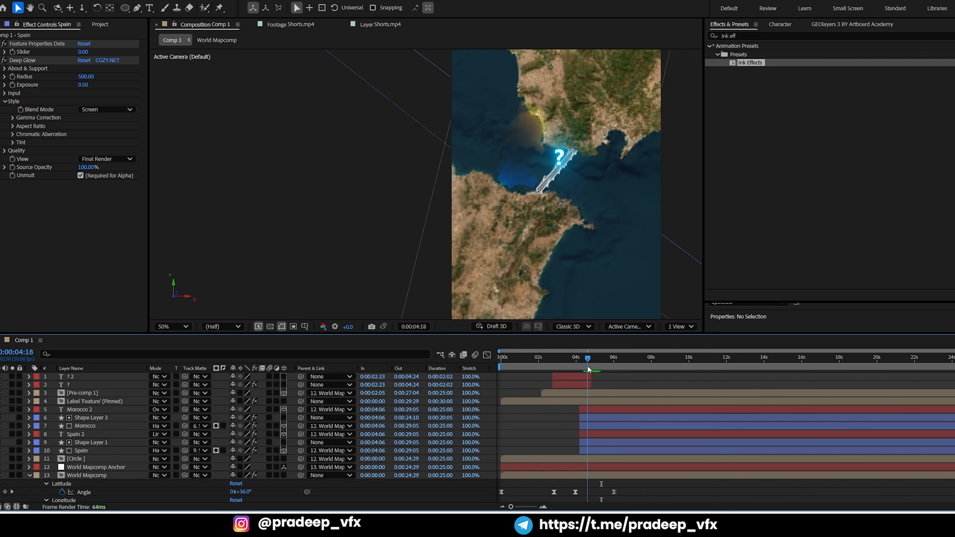
left_click(599, 418)
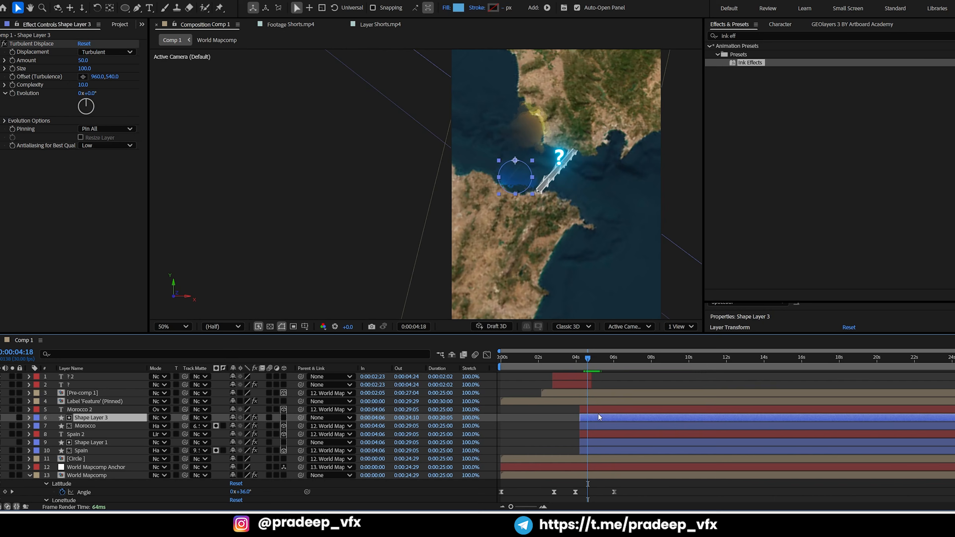
left_click(588, 424)
left_click(566, 416)
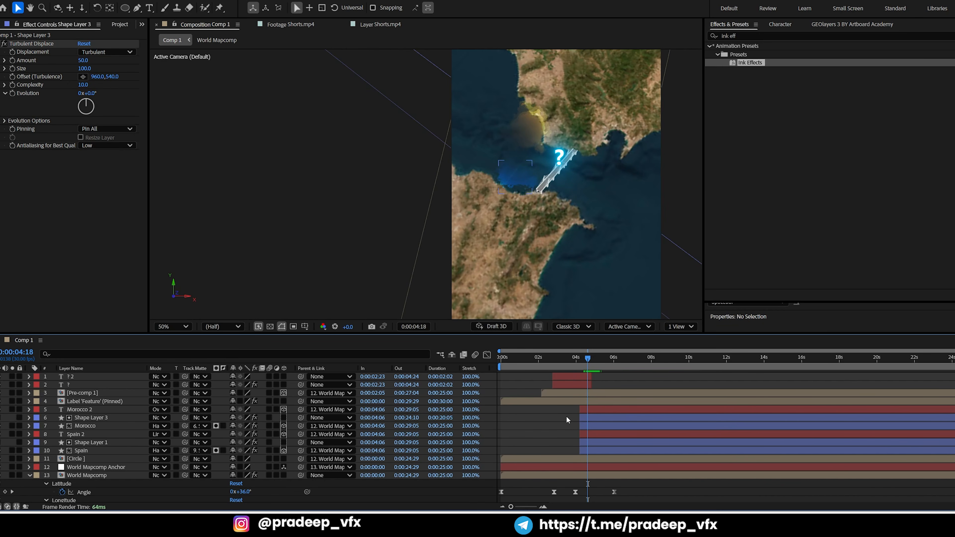
left_click(589, 427)
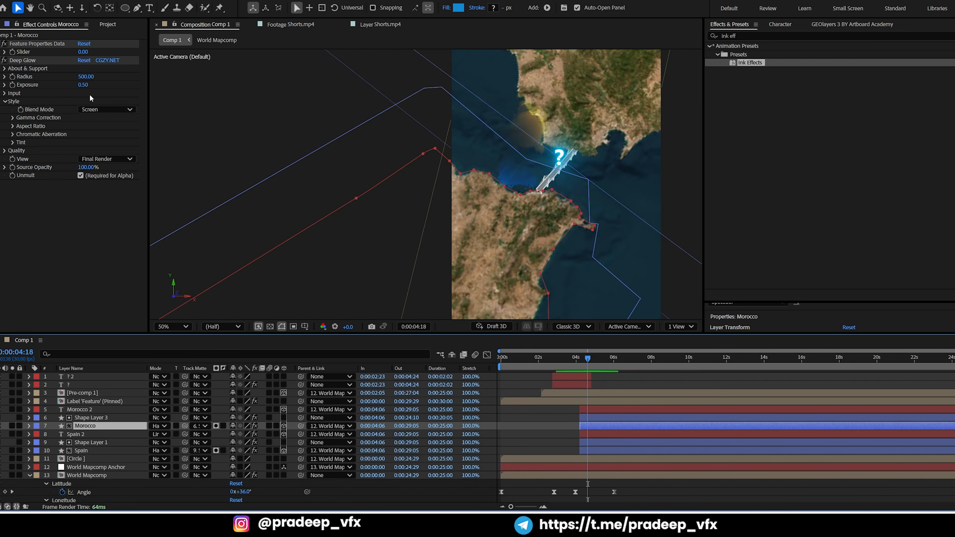
left_click(85, 76)
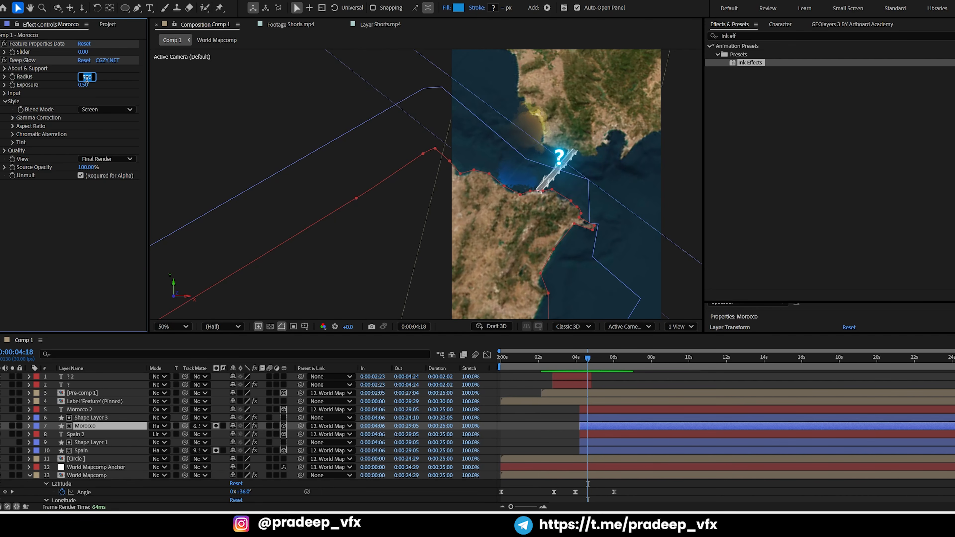
type("100")
key("Return")
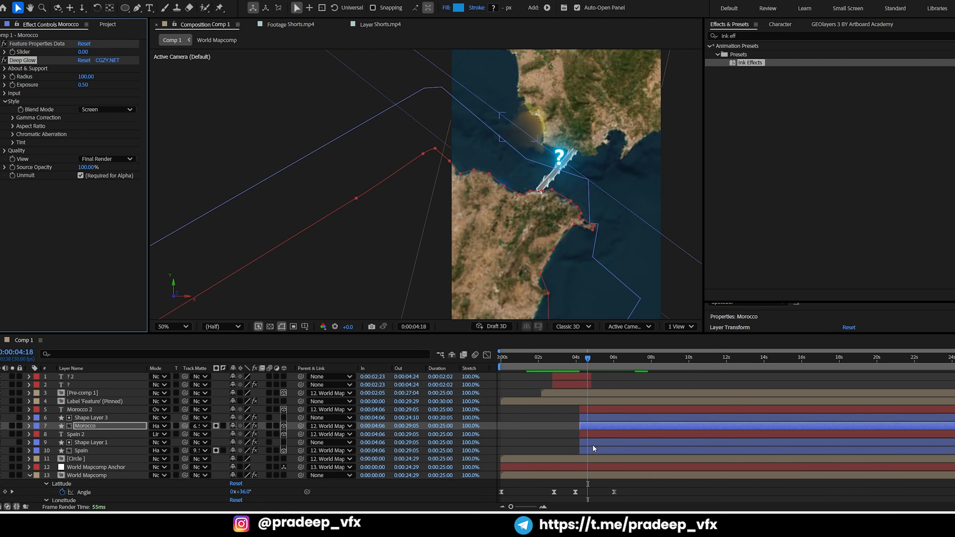
Set the Deep Glow radius of the Spain shape layer to 100
left_click(593, 451)
left_click(80, 76)
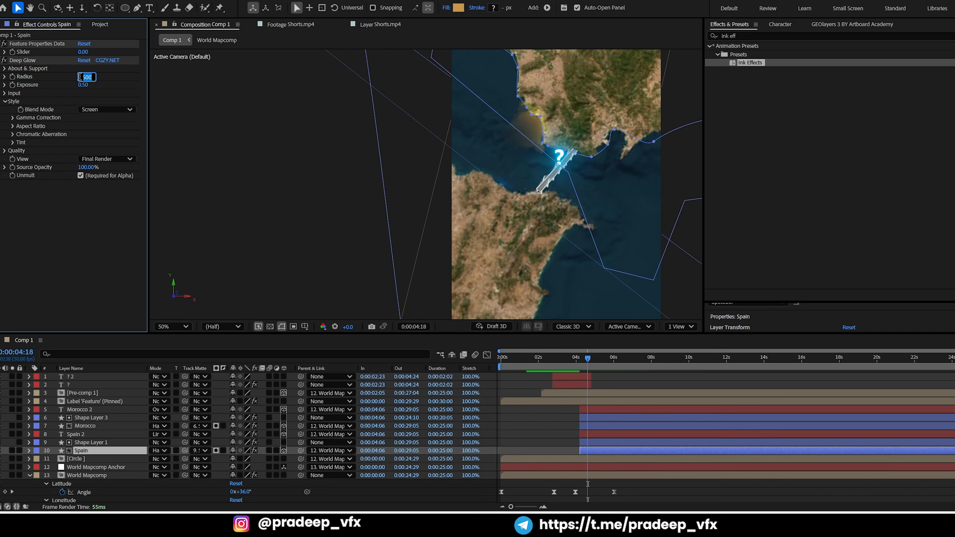
type("100")
key("Return")
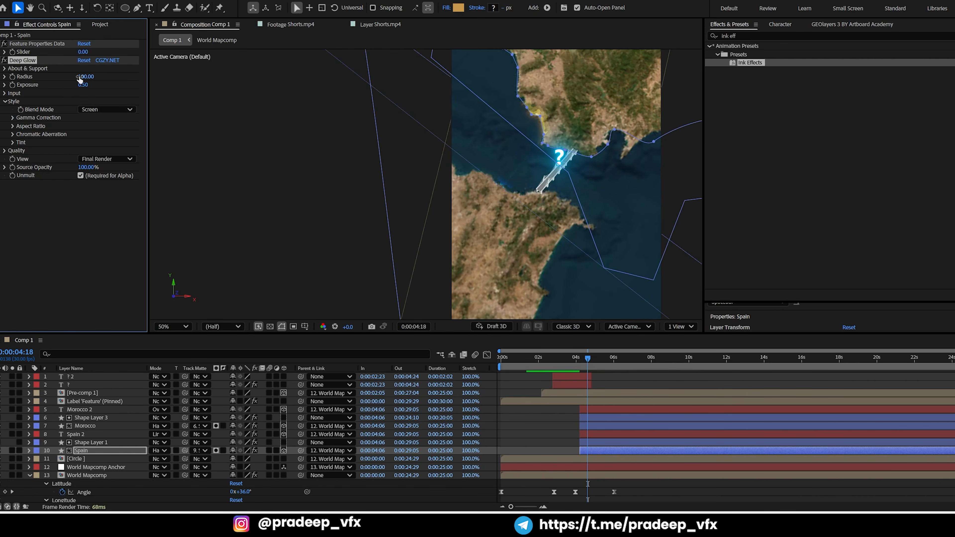
Preview the country reveal from 0:00:04:08 with the reduced glow and save the project
key("space")
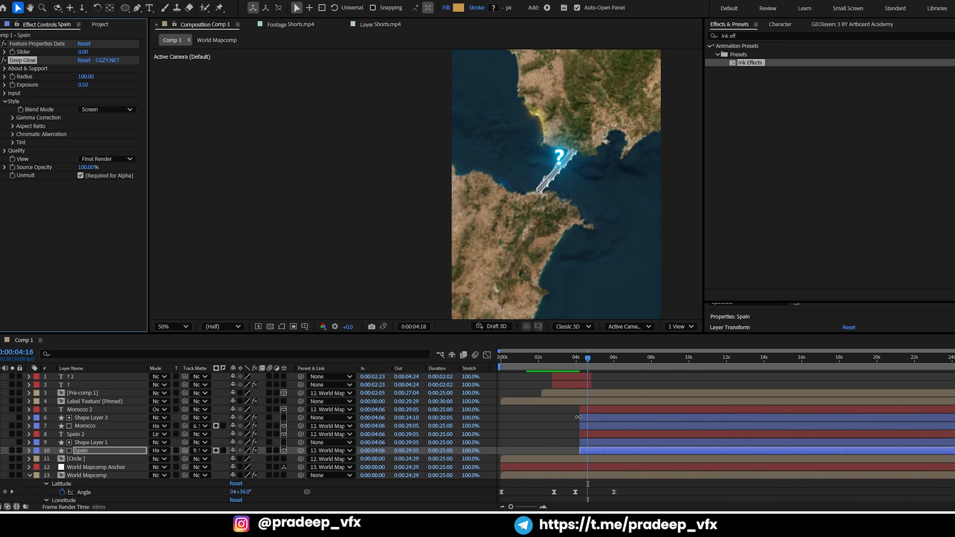
left_click(581, 356)
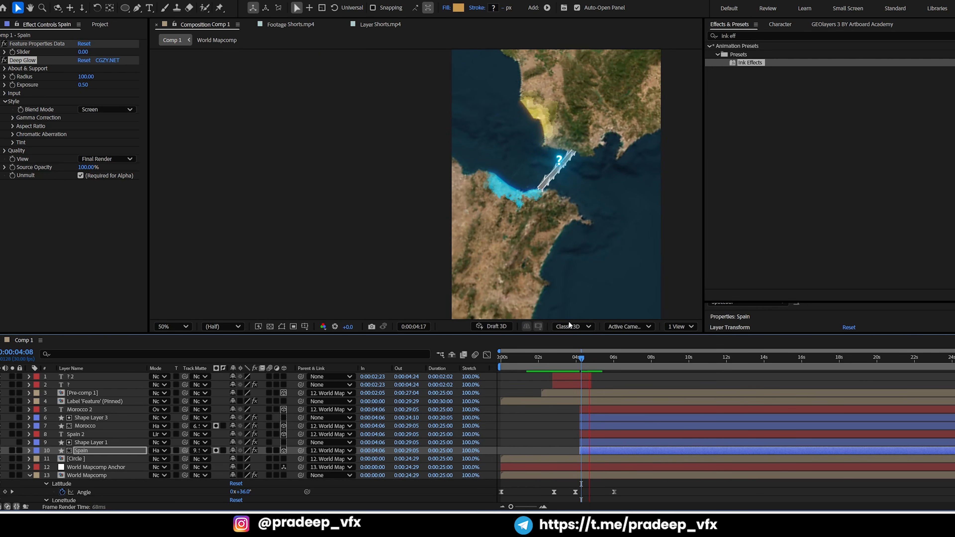
key("space")
key("ctrl+s")
key("comma")
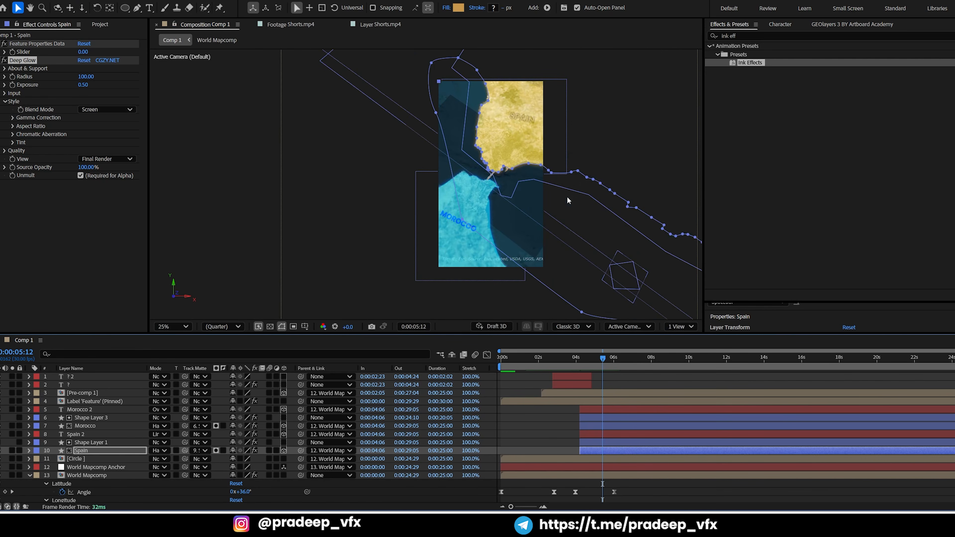
key("space")
key("space")
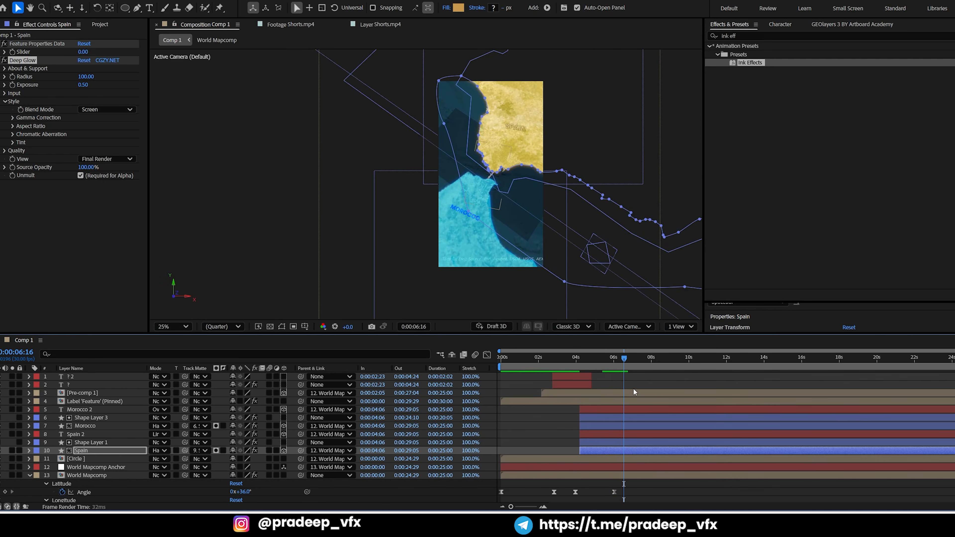
Compare the highlighted countries in the Shorts.mp4 reference with Comp 1 around 0:00:06:01
left_click(376, 25)
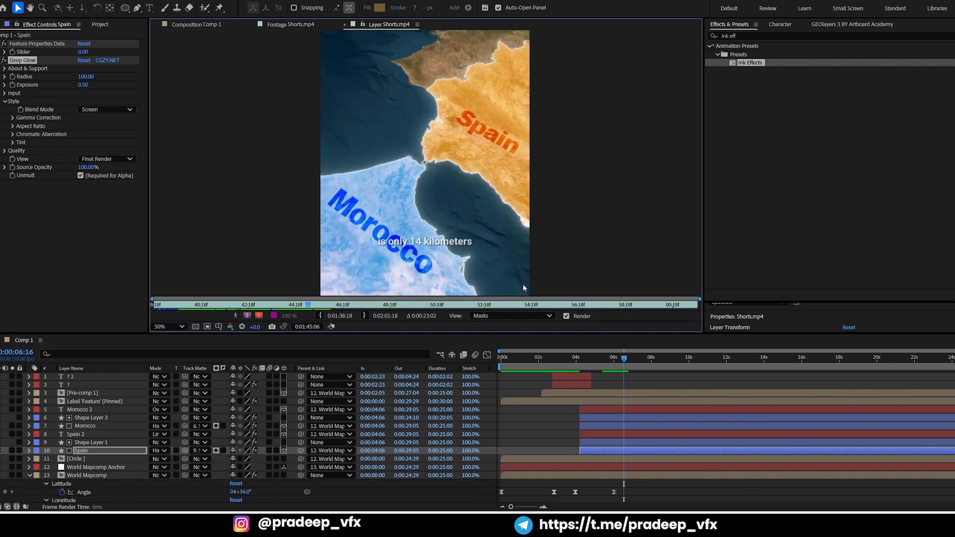
mouse_move(613, 360)
left_mouse_down()
mouse_move(635, 354)
mouse_move(600, 357)
mouse_move(610, 356)
left_mouse_up()
key("space")
left_click(208, 25)
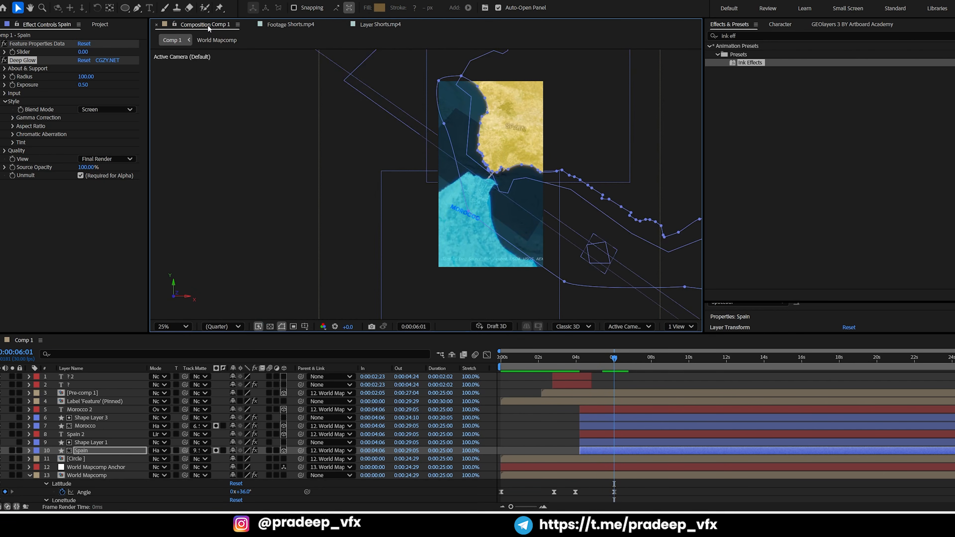
left_click_drag(604, 360, 644, 364)
At 0:00:08:07, keyframe the map zoomed in on the strait to about 10.93, with a bearing of about 17.2° and pitch of about 11.2°
left_click(380, 25)
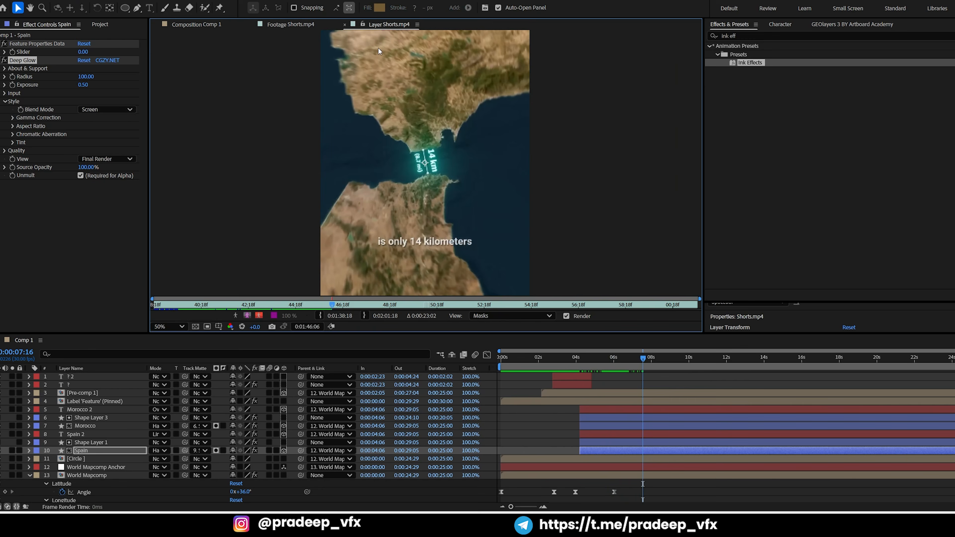
mouse_move(646, 362)
left_mouse_down()
mouse_move(633, 360)
mouse_move(668, 360)
mouse_move(656, 360)
left_mouse_up()
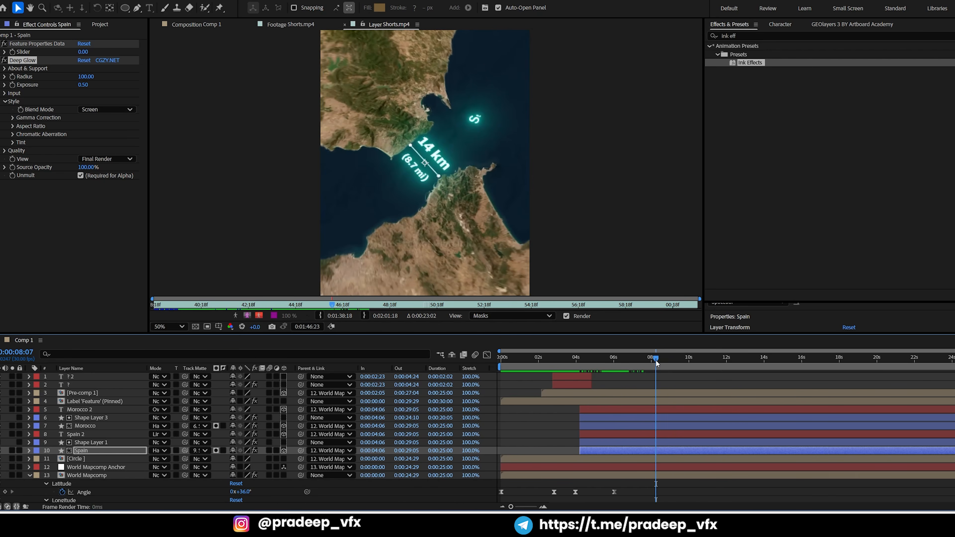
left_click(202, 26)
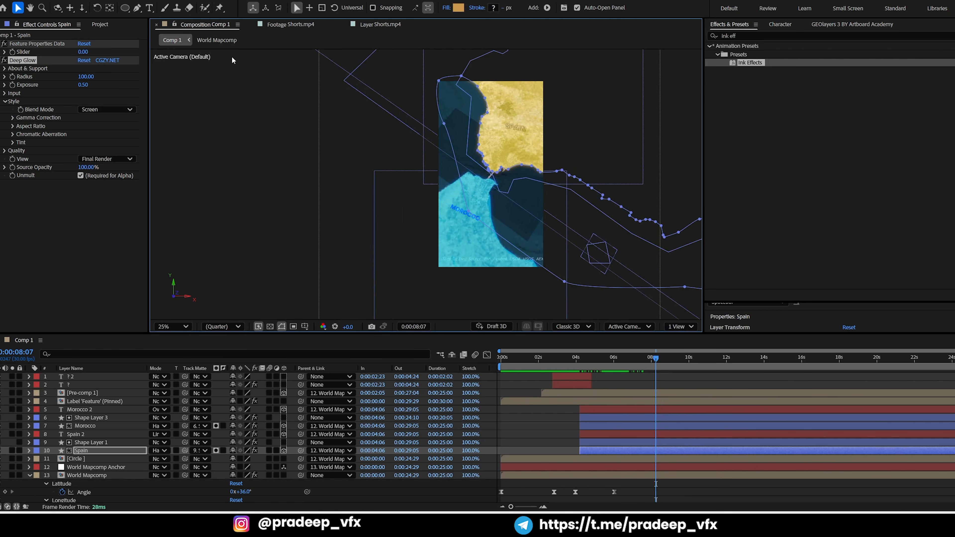
left_click(811, 25)
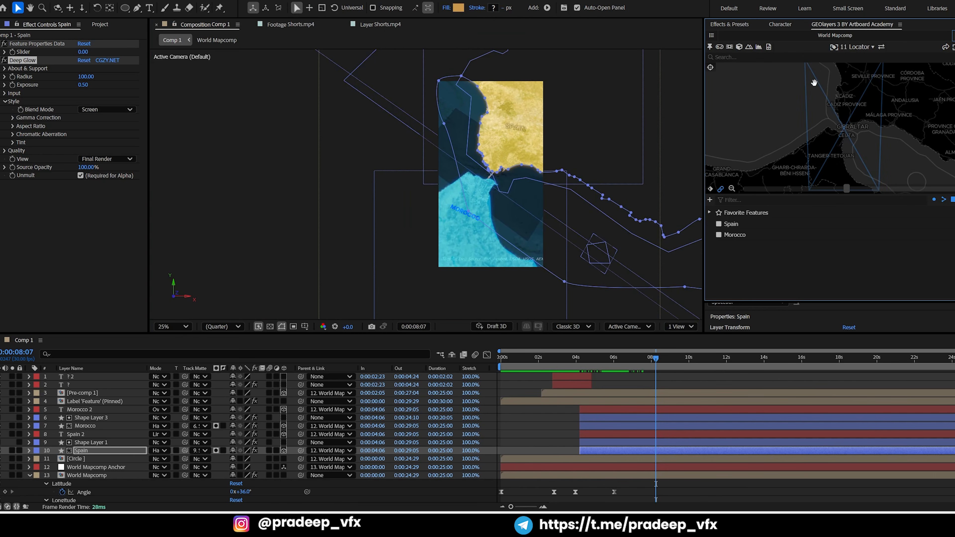
left_click_drag(853, 188, 945, 188)
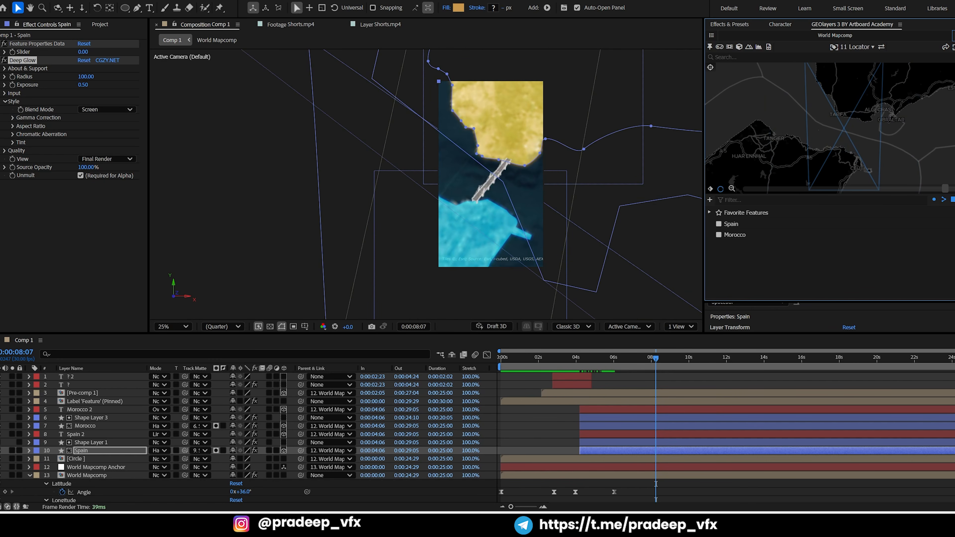
left_click_drag(840, 160, 849, 159)
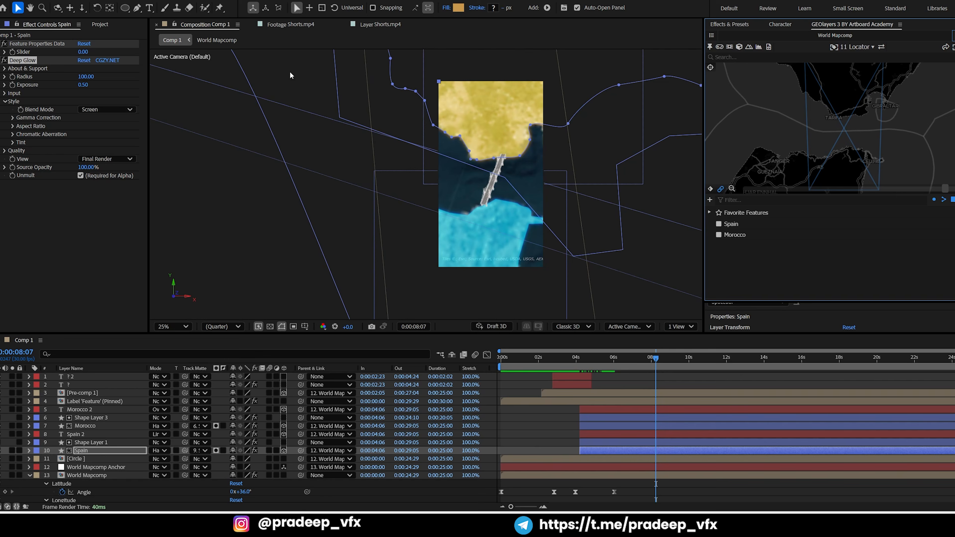
Fade out the bridge layer Pre-comp 1 with opacity keyframes of 100% at 0:00:06:18 and 0% at 0:00:07:06
left_click(380, 24)
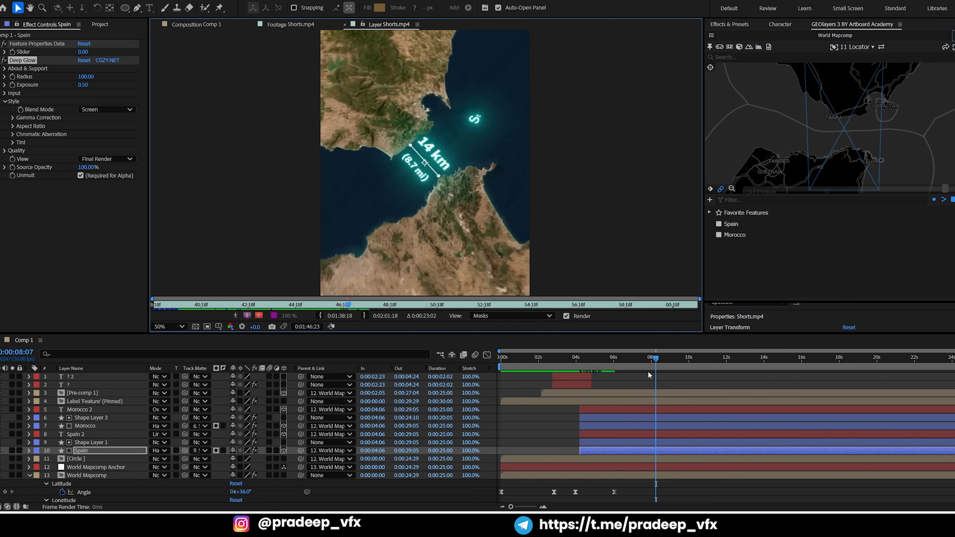
left_click_drag(651, 358, 625, 358)
left_click(624, 392)
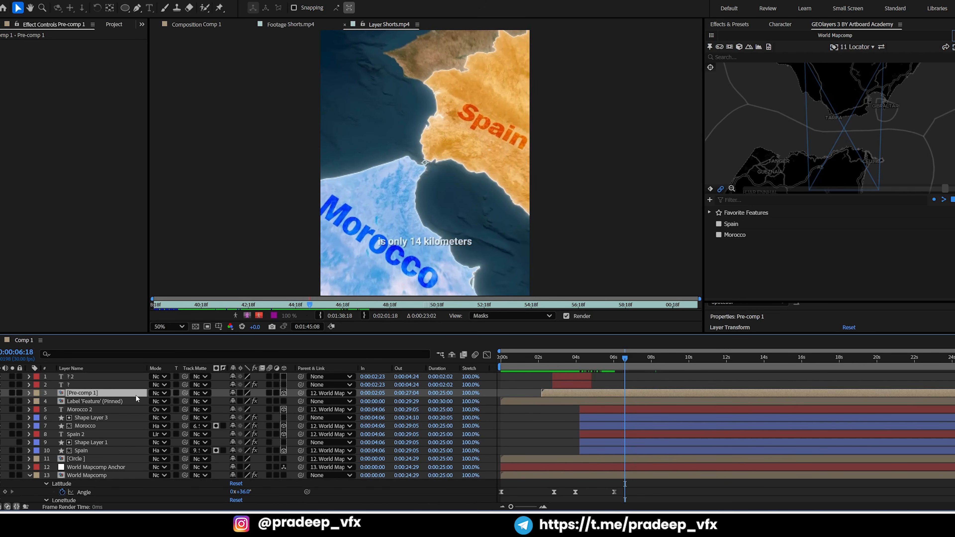
key("t")
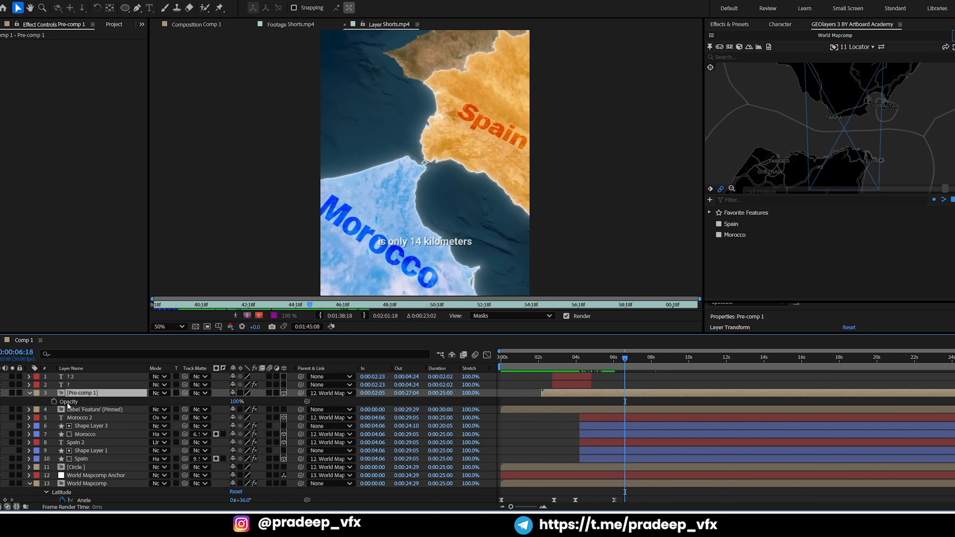
left_click(54, 402)
left_click_drag(632, 358, 636, 359)
left_click(185, 26)
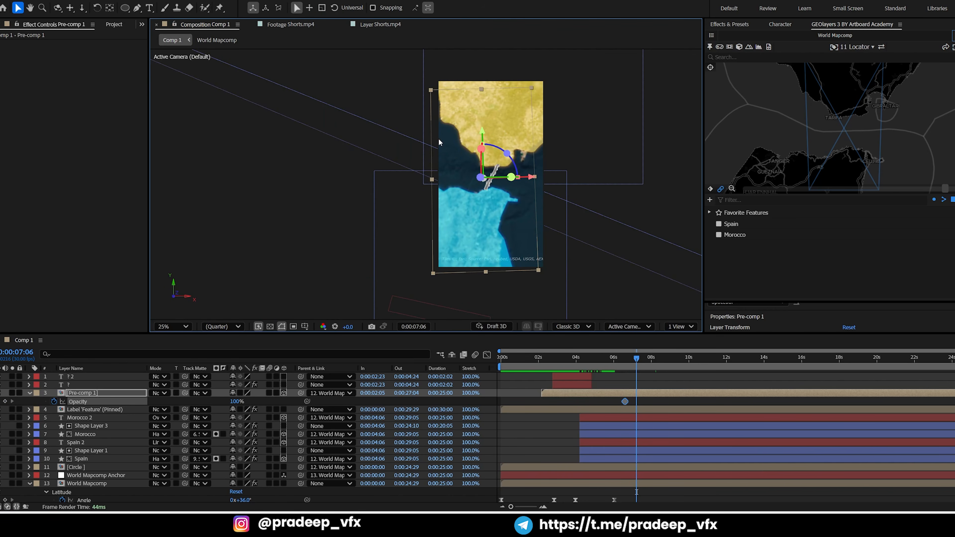
left_click_drag(236, 403, 143, 401)
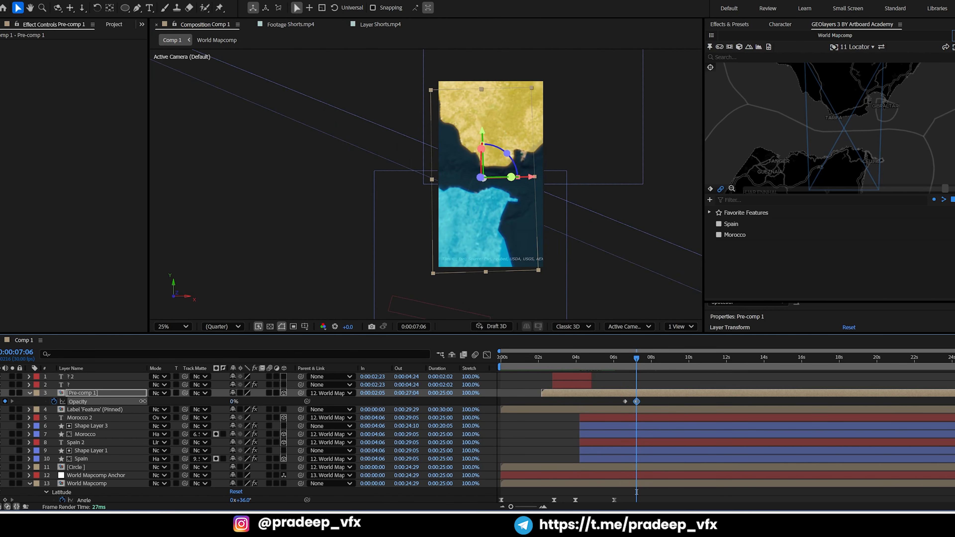
Fade out the six Morocco and Spain text, shape and matte layers with opacity keyframes from 0:00:07:06 down to 0% at 0:00:07:26
key("grave")
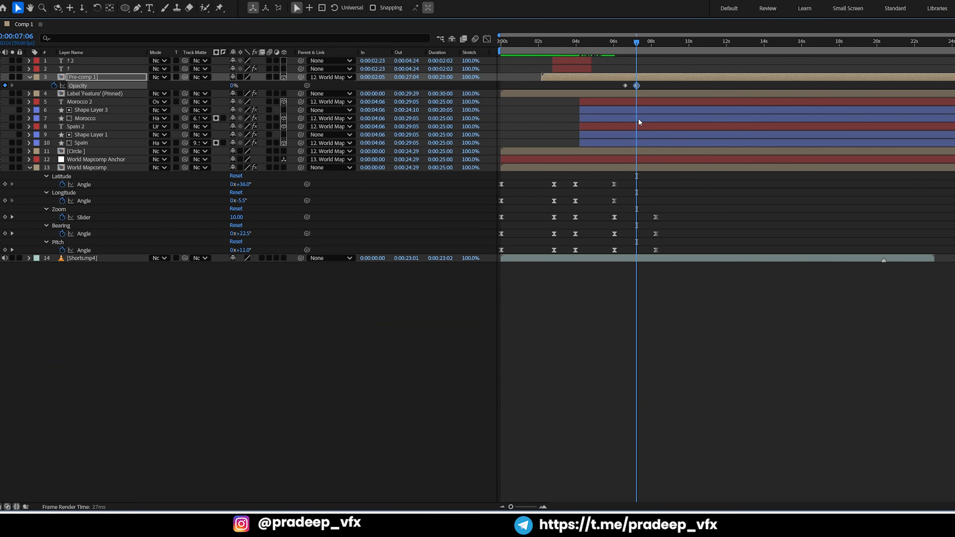
left_click(633, 101)
left_click(635, 142, "shift")
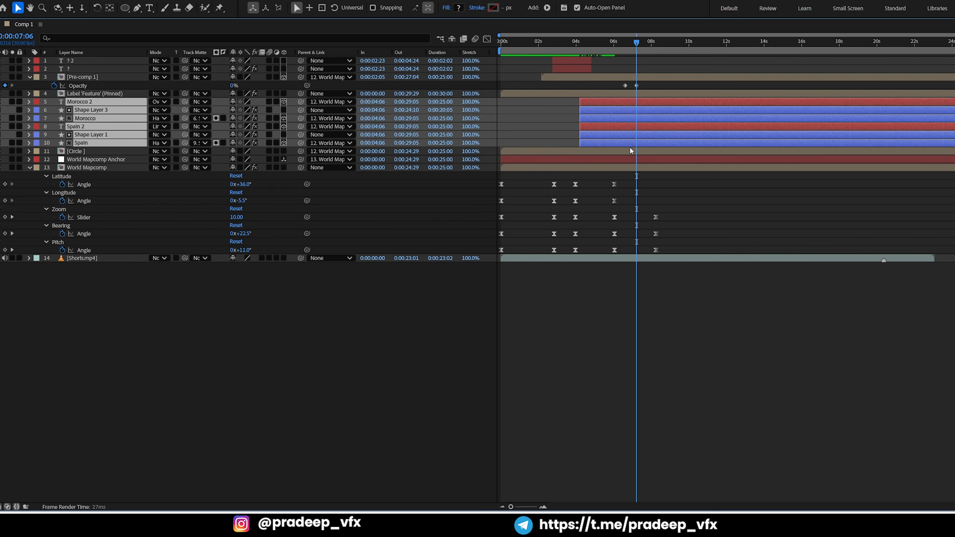
key("t")
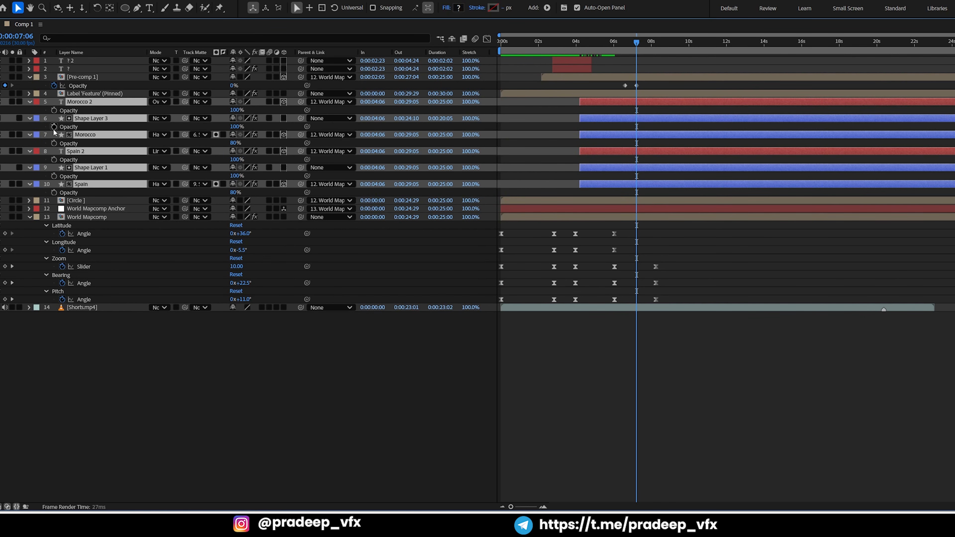
left_click(53, 127)
key("grave")
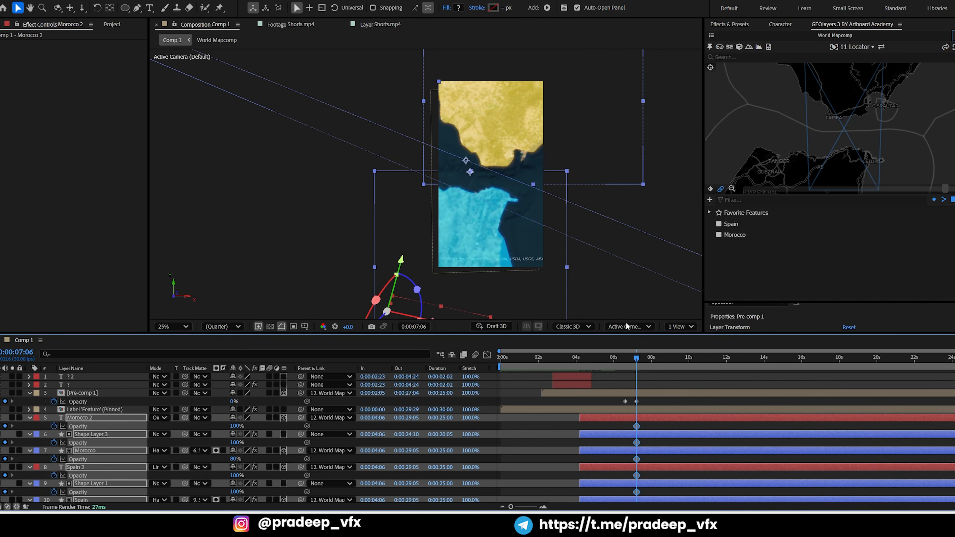
left_click_drag(640, 359, 650, 357)
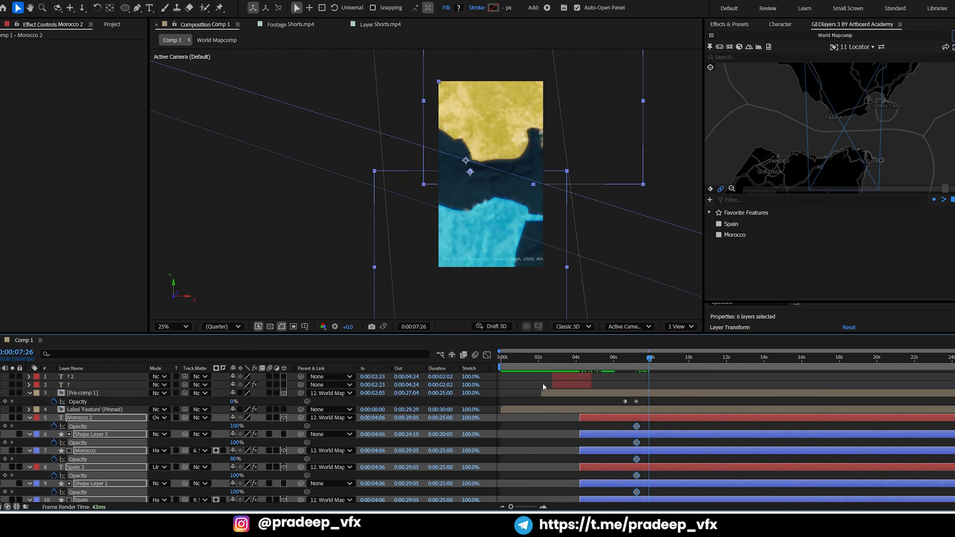
key("grave")
left_click_drag(233, 112, 190, 116)
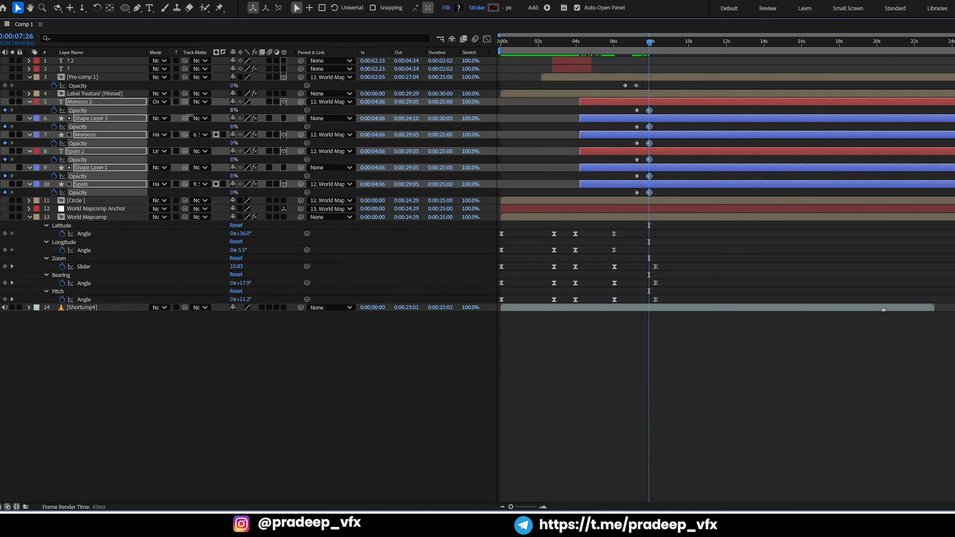
Preview the bridge and country fade-outs from 0:00:06:23 and save the project
left_click_drag(650, 49, 628, 43)
key("grave")
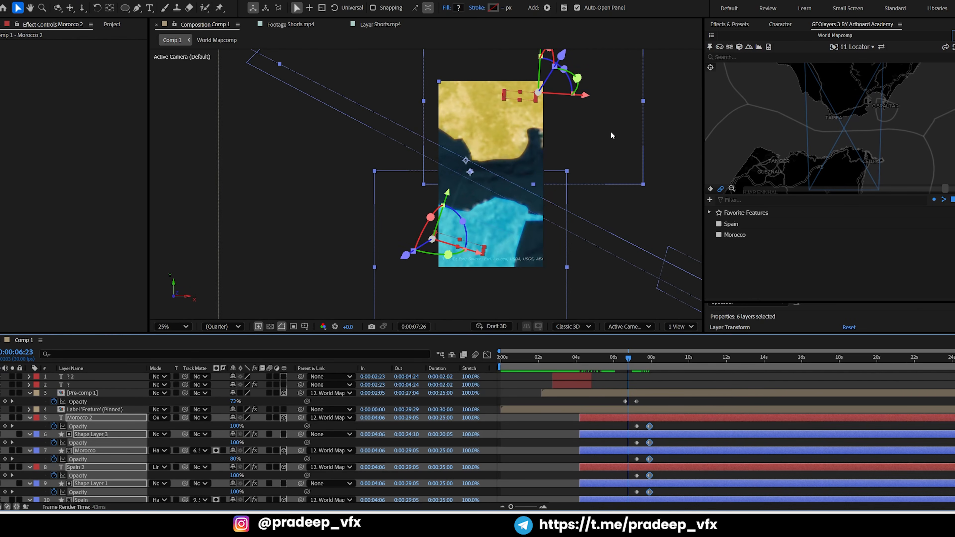
key("space")
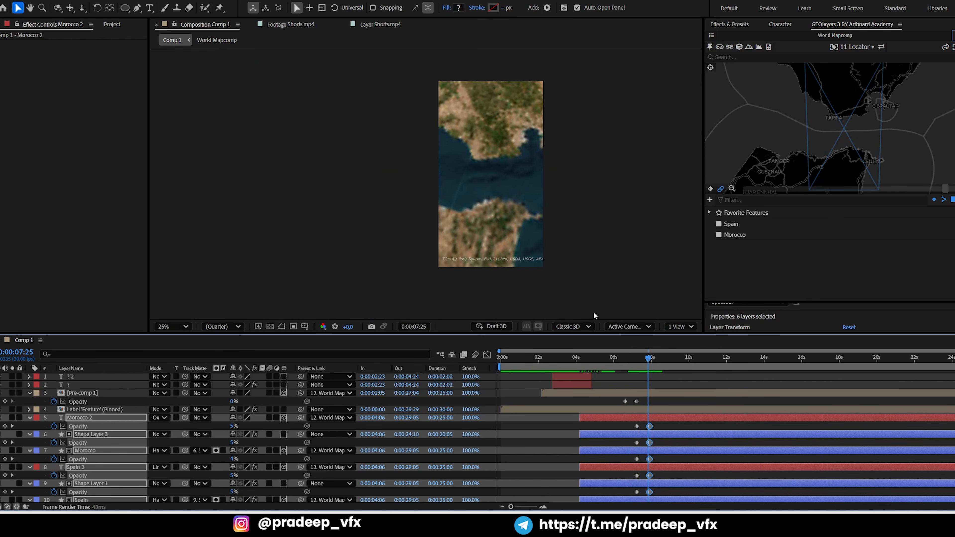
key("space")
key("ctrl+s")
key("space")
key("grave")
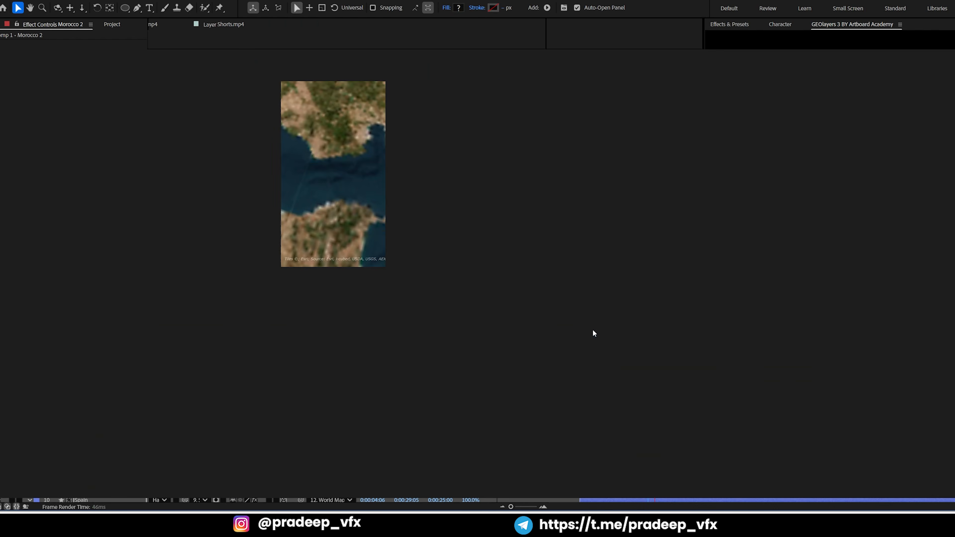
key("space")
key("grave")
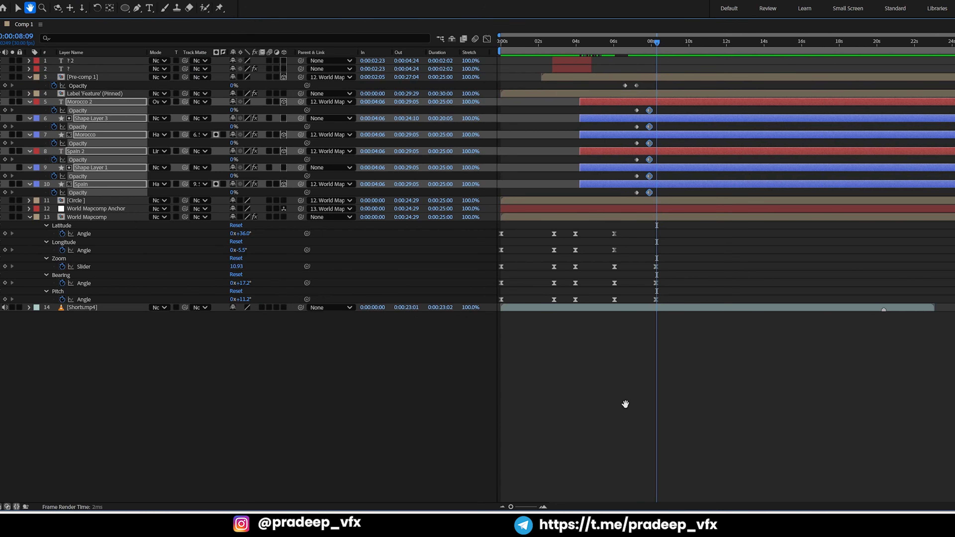
Add latitude and longitude keyframes to the World Mapcomp layer at 0:00:08:07
key("j")
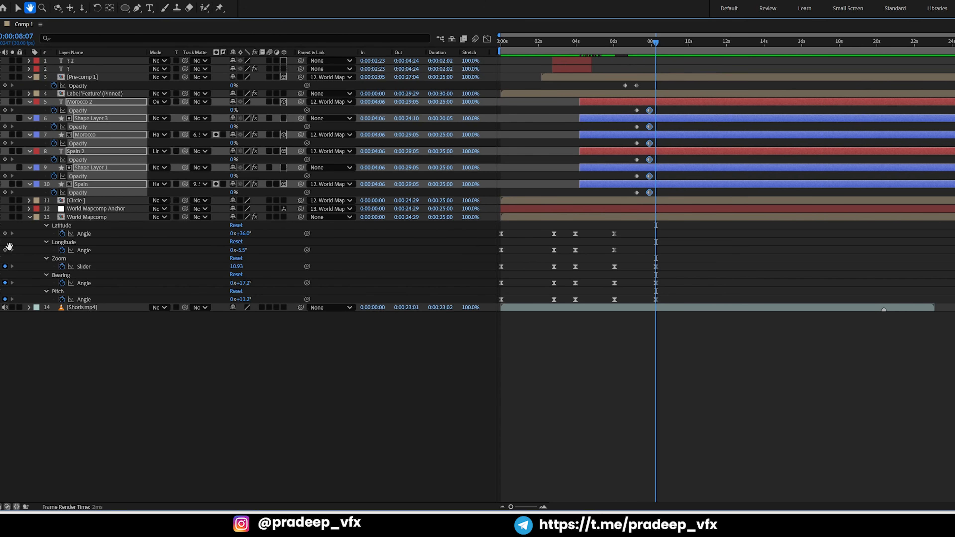
key("space")
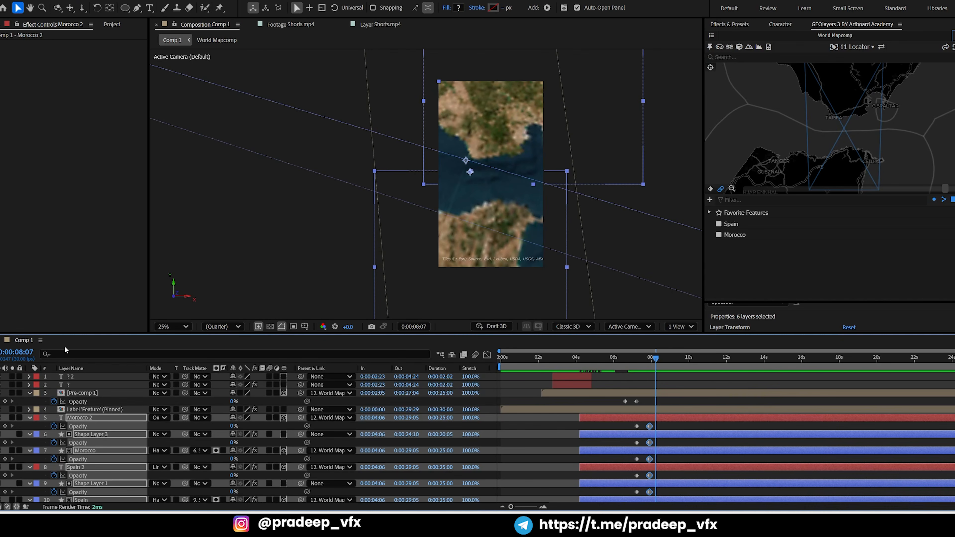
key("space")
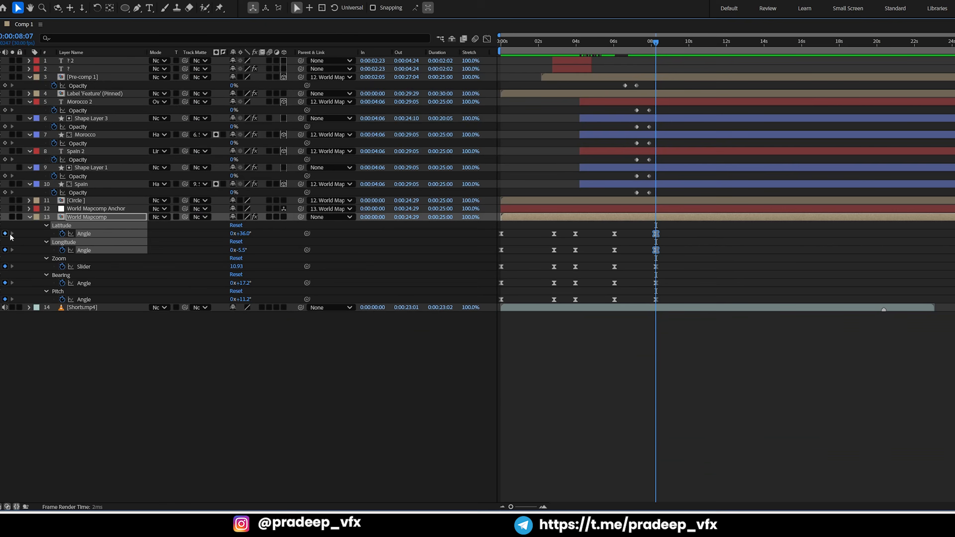
key("grave")
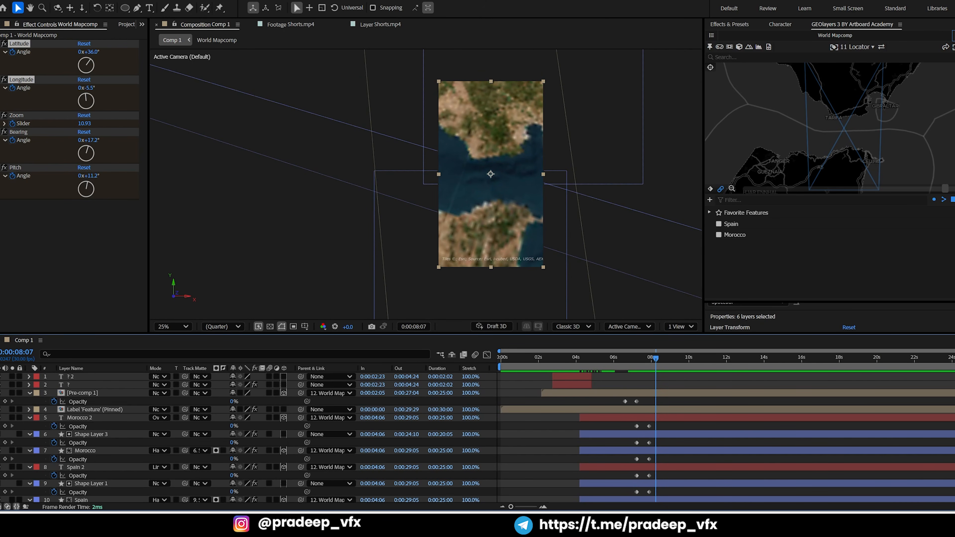
Check the reference clip and set the map's bearing to about -8.4° and pitch to about 12.7° at 0:00:08:07
left_click(368, 25)
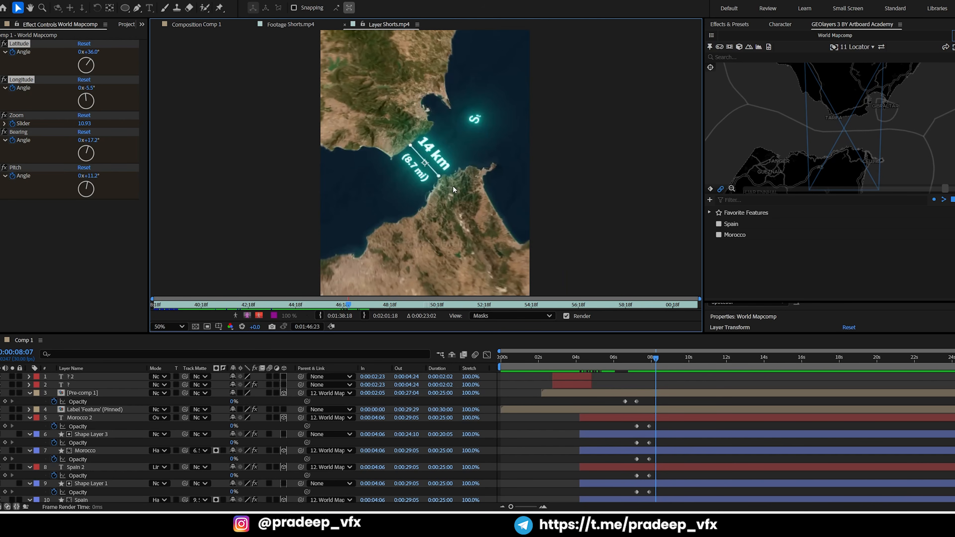
left_click(196, 24)
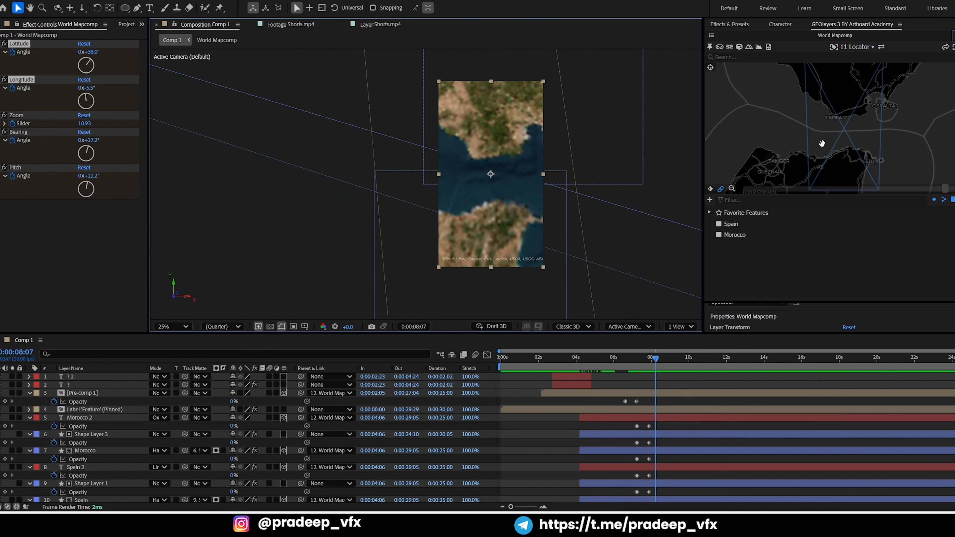
left_click_drag(823, 143, 844, 145)
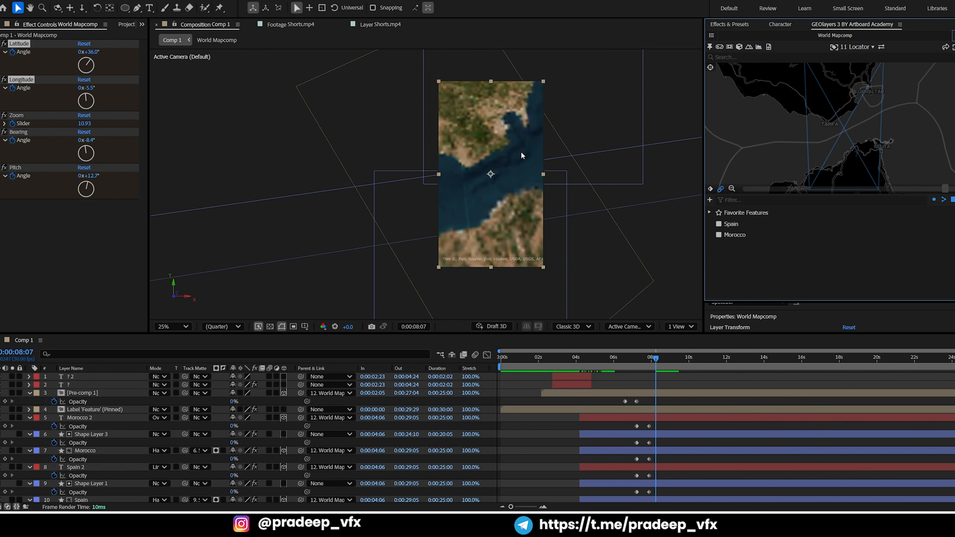
Preview the map's zoom and rotation into the strait from 0:00:06:29, checking the keyframes of the World Mapcomp layer
left_click_drag(640, 366, 634, 372)
key("space")
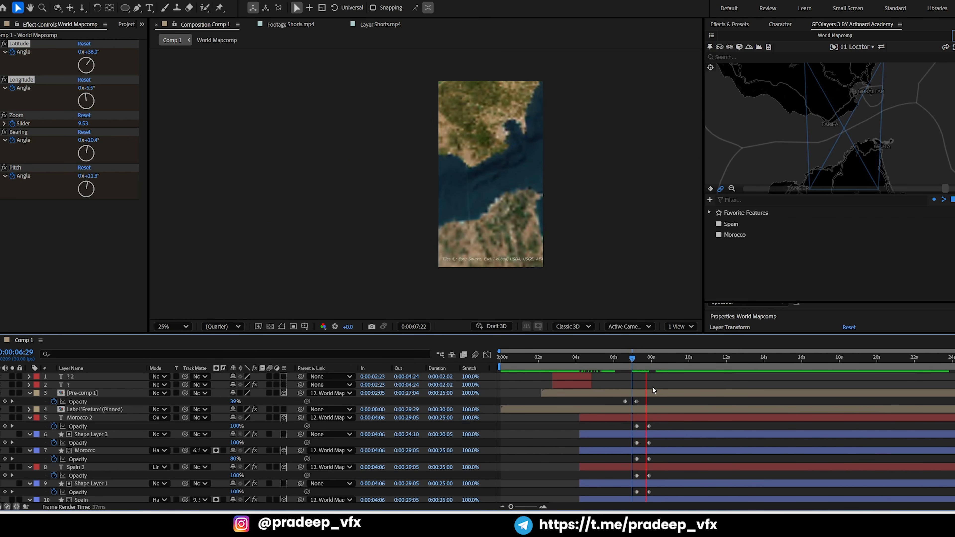
key("grave")
key("grave")
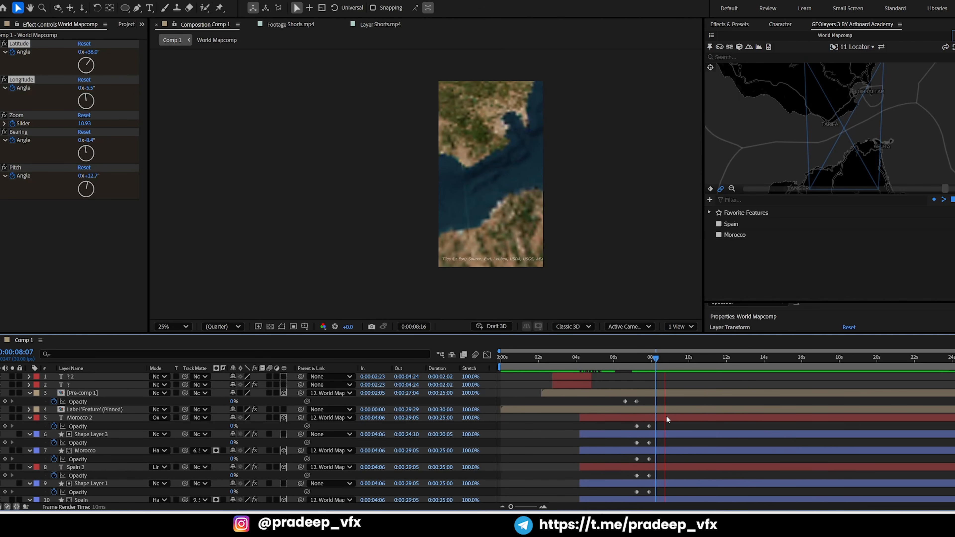
key("grave")
key("space")
key("j")
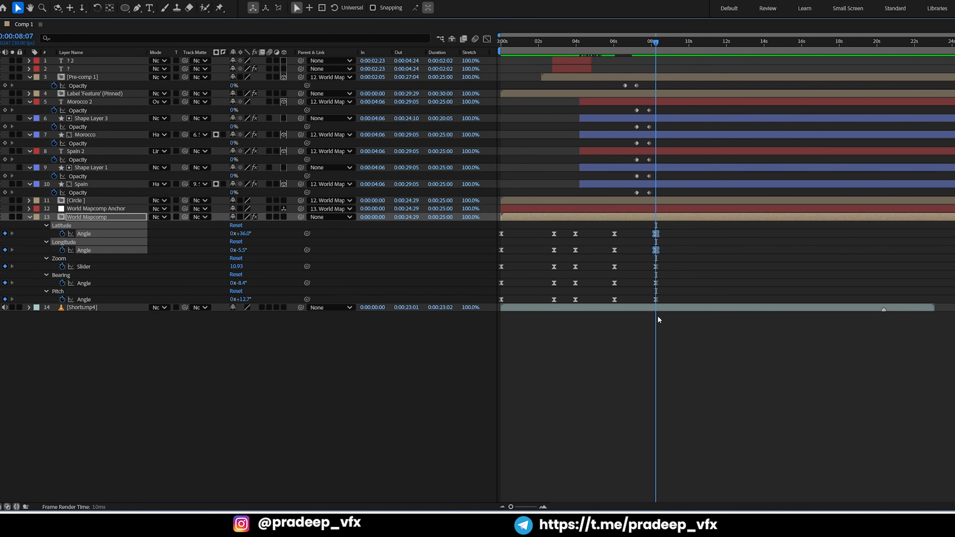
left_click(643, 272)
key("grave")
key("space")
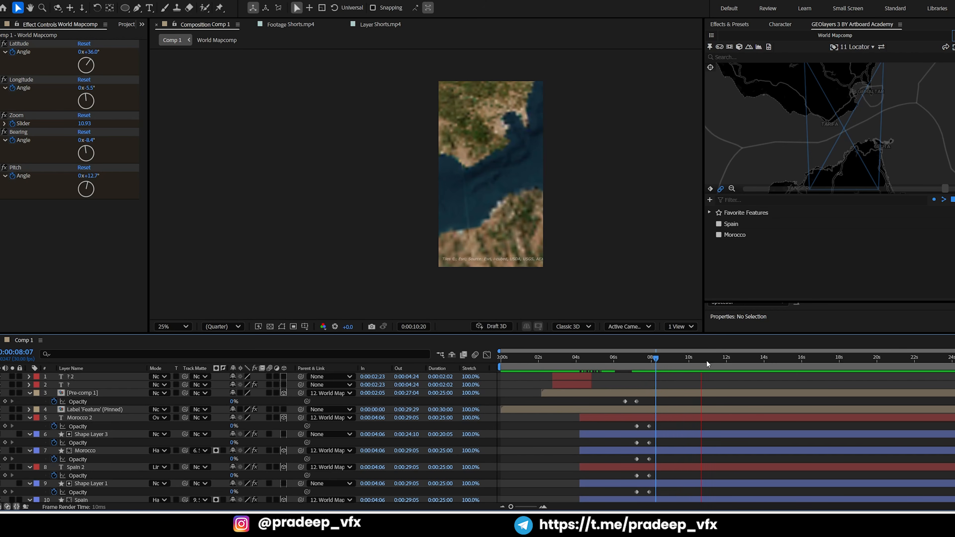
key("space")
At 0:00:10:07, keyframe the map's bearing at about -16.4° and compare the movement with the reference clip
mouse_move(701, 360)
left_mouse_down()
mouse_move(683, 362)
mouse_move(693, 361)
left_mouse_up()
left_click_drag(791, 158, 737, 176)
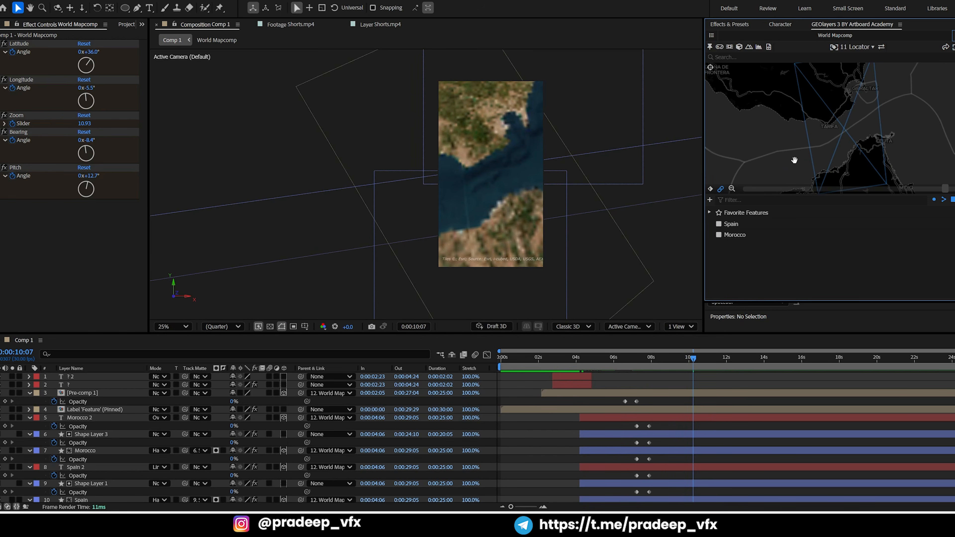
left_click(371, 26)
left_click_drag(673, 360, 654, 360)
left_click(185, 28)
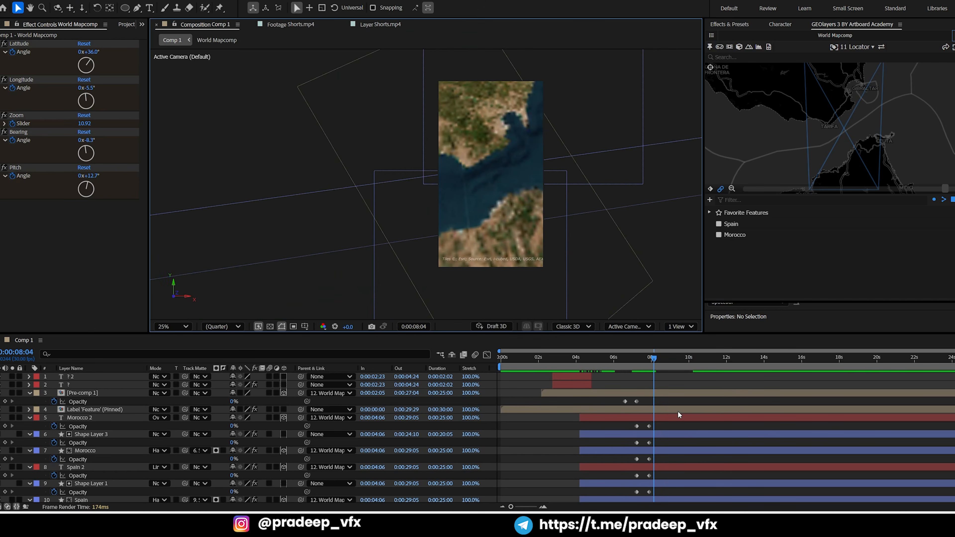
Preview the map move from 0:00:07:06 and examine the distance label in the reference clip at 0:00:08:01
left_click(638, 367)
key("space")
key("space")
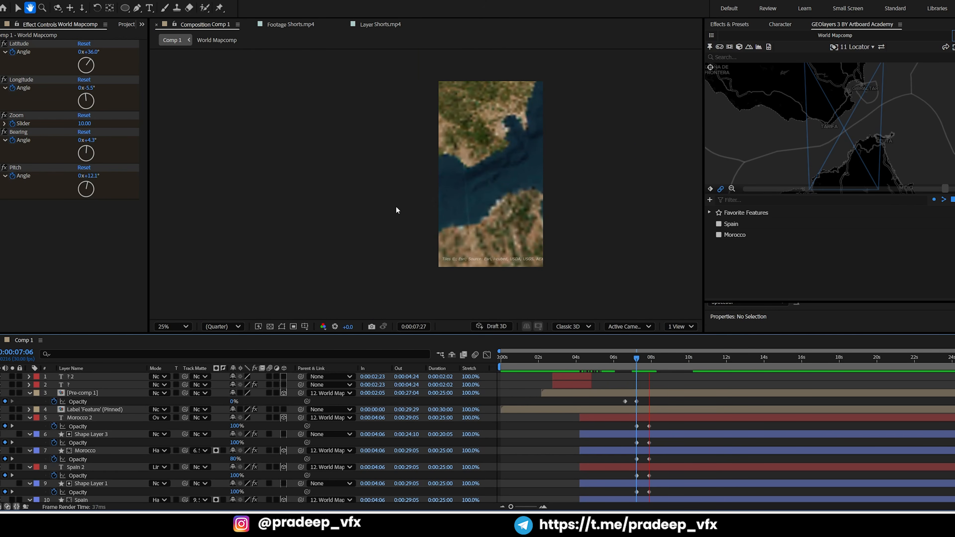
left_click(366, 24)
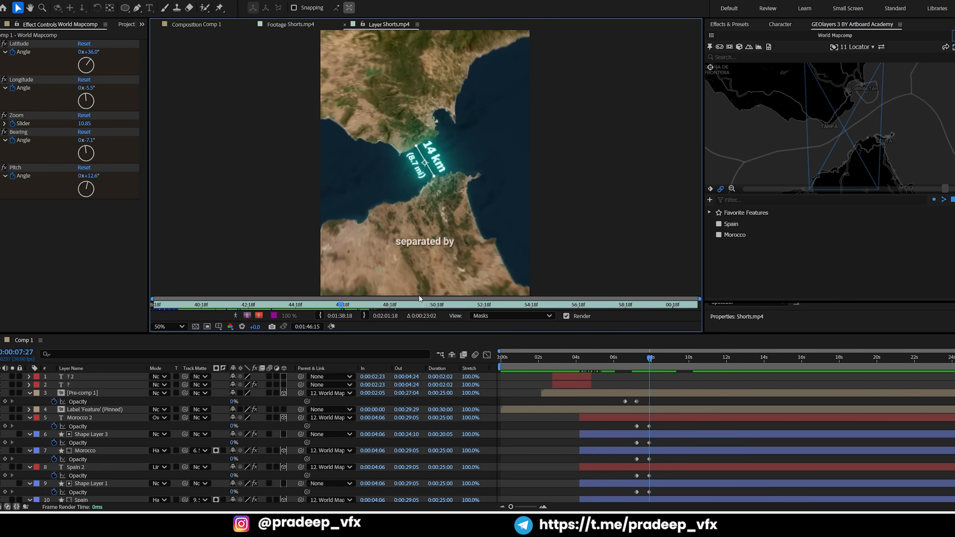
mouse_move(341, 305)
left_mouse_down()
mouse_move(319, 296)
mouse_move(343, 292)
left_mouse_up()
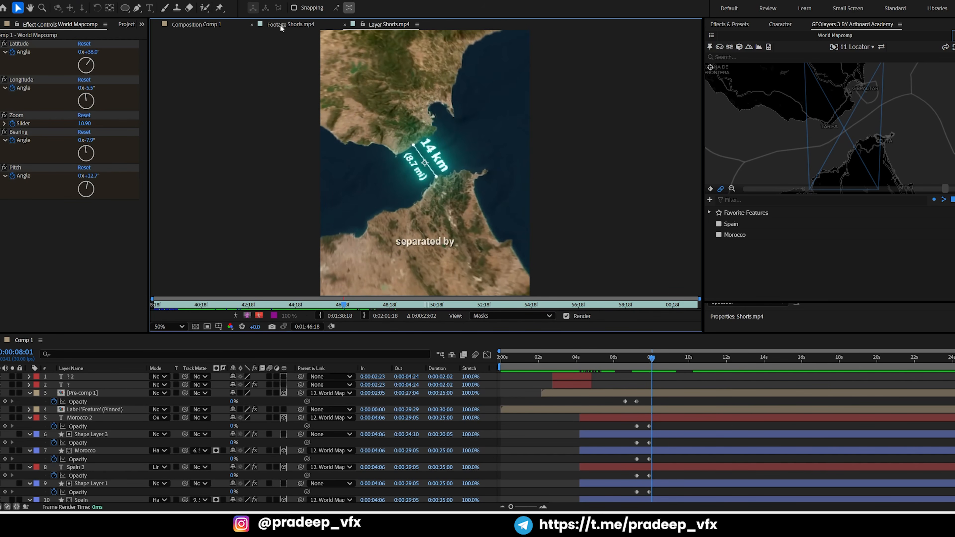
left_click(183, 25)
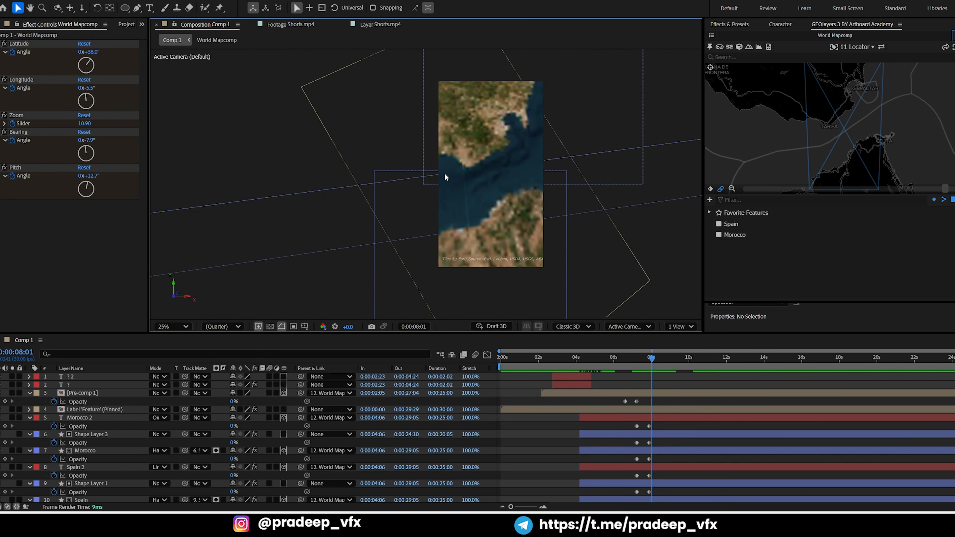
Add a text layer reading "1400" over the strait in Comp 1
key("ctrl+t")
left_click(483, 177)
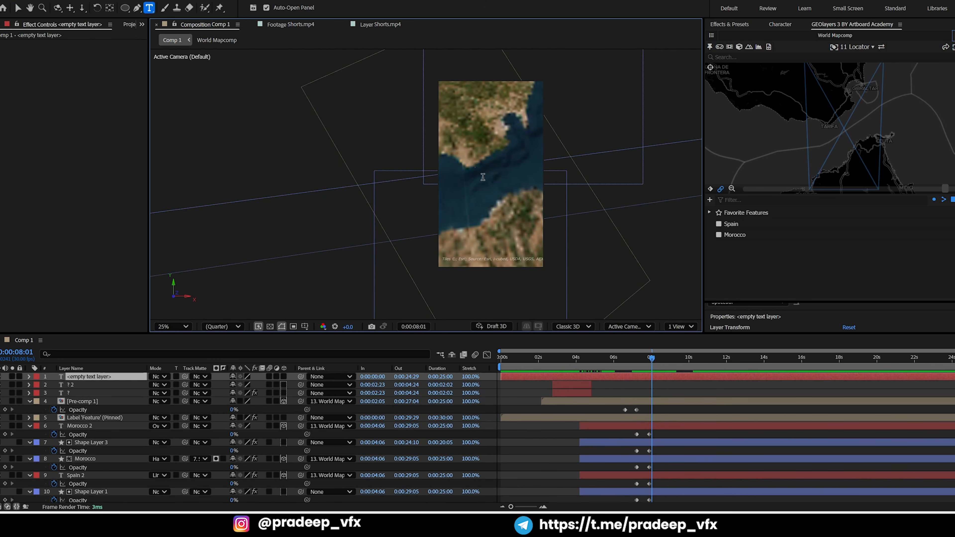
type("1400")
key("KP_Enter")
key("v")
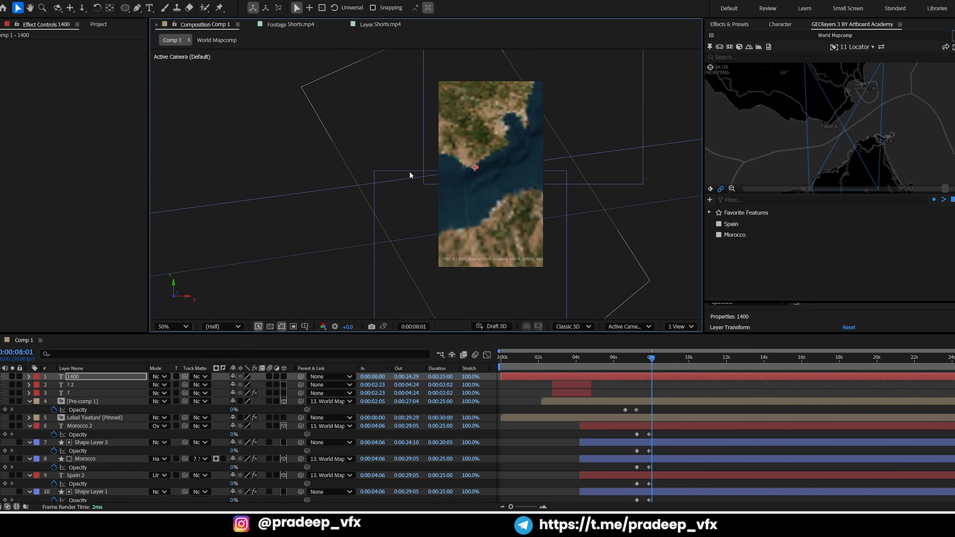
Enlarge the "1400" text over the strait to a font size of 136 px
key("period")
key("ctrl+a")
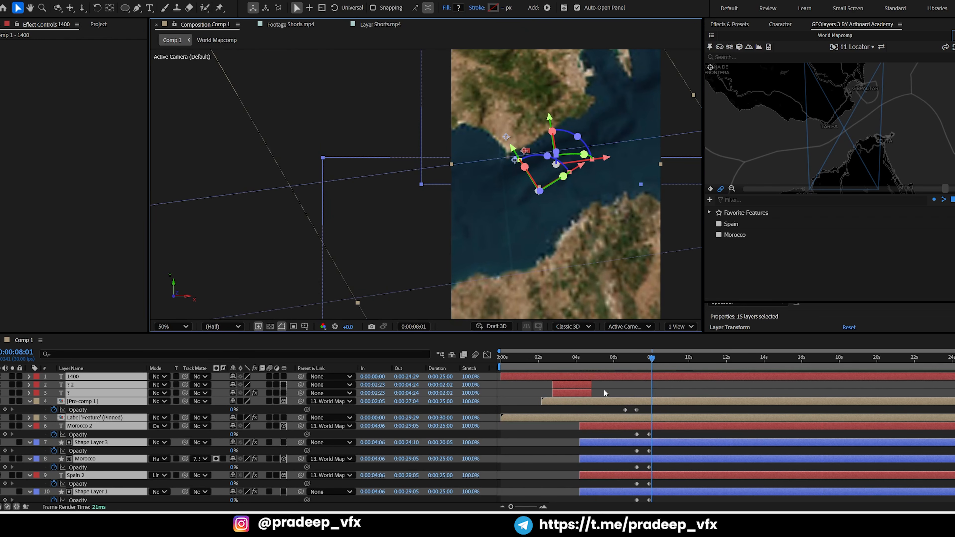
left_click(604, 388)
key("ctrl+t")
left_click(609, 375)
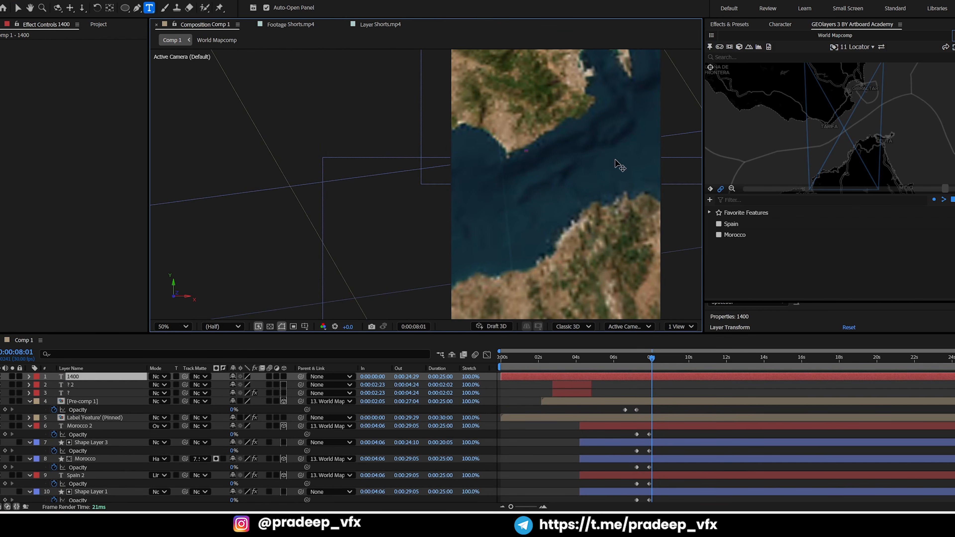
left_click(788, 25)
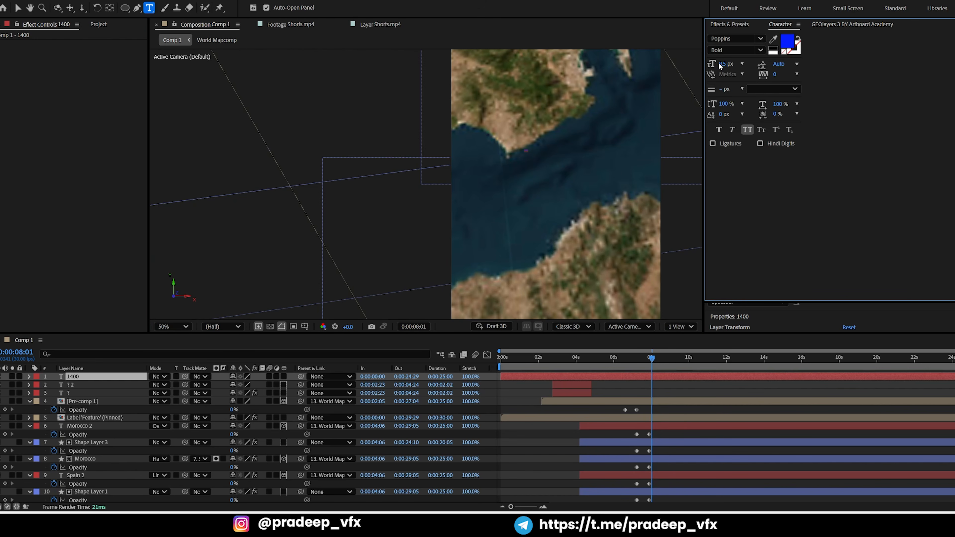
left_click_drag(720, 64, 773, 66)
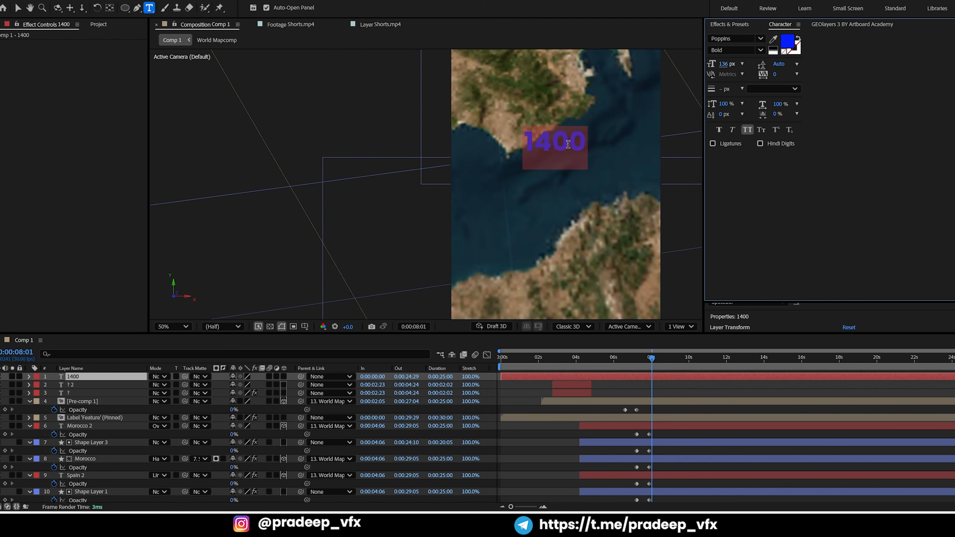
Replace the two zeros in the distance text so that it reads "14 Km"
left_click_drag(551, 139, 620, 142)
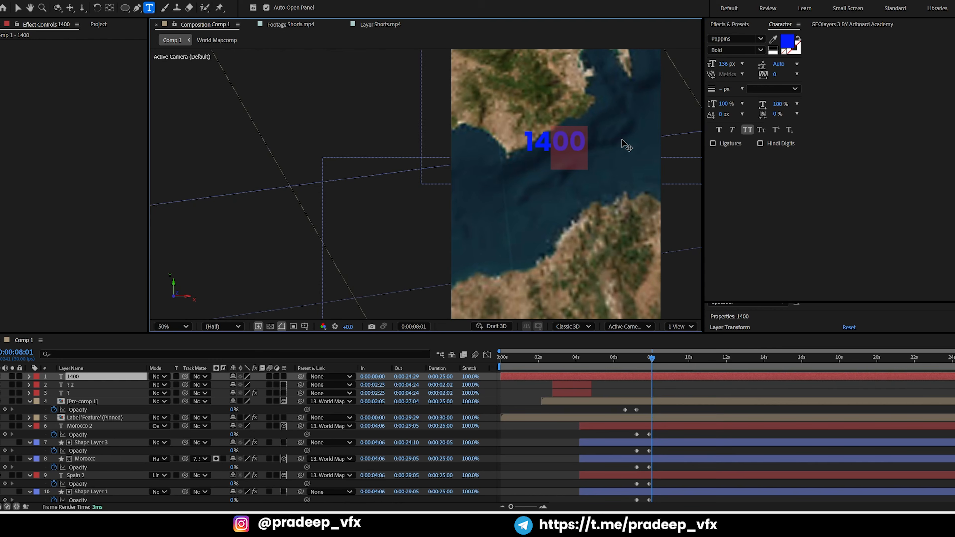
key("BackSpace")
type("Km")
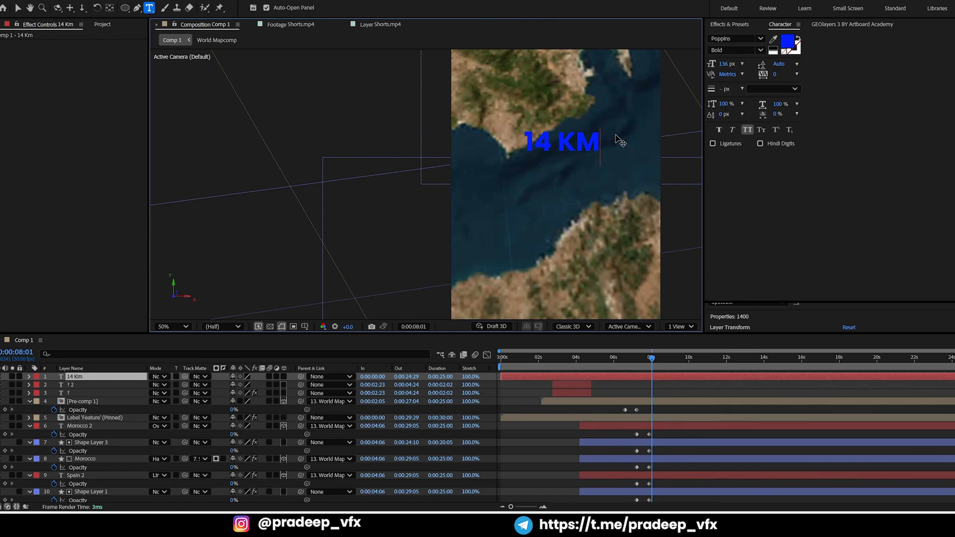
Compare the distance text with the reference clip and recolor it light cyan, 80ECFF
left_click(366, 25)
left_click(203, 25)
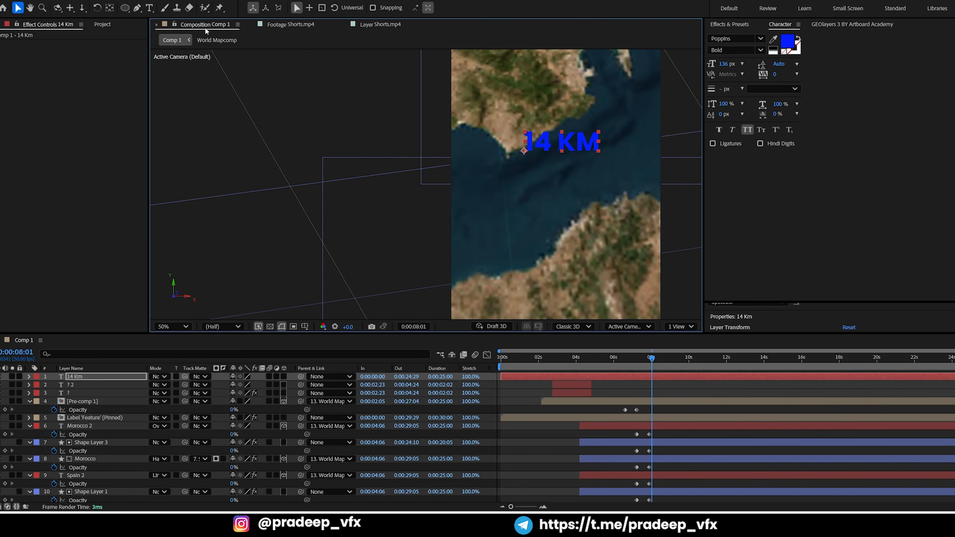
left_click(364, 25)
left_click(184, 25)
left_click(788, 40)
left_click_drag(506, 236, 514, 247)
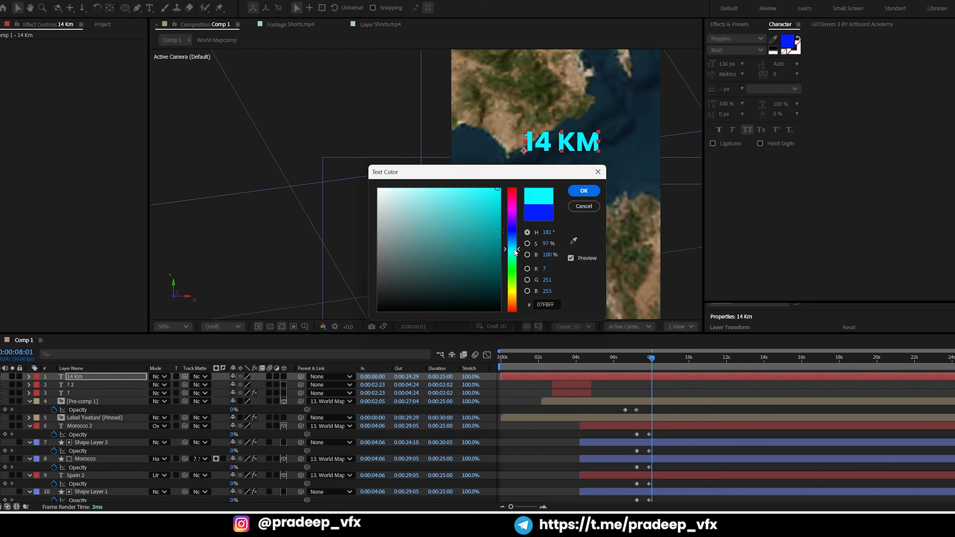
left_click(590, 194)
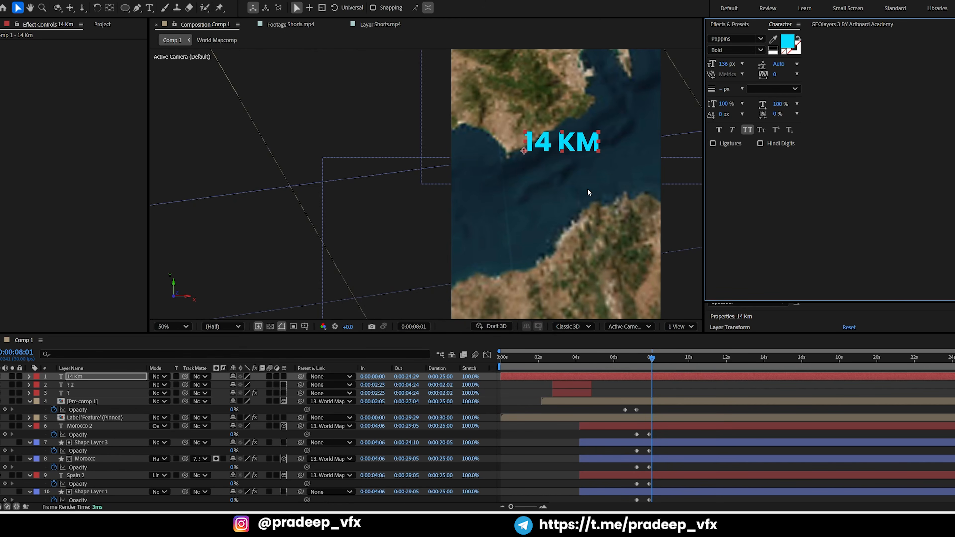
left_click(788, 42)
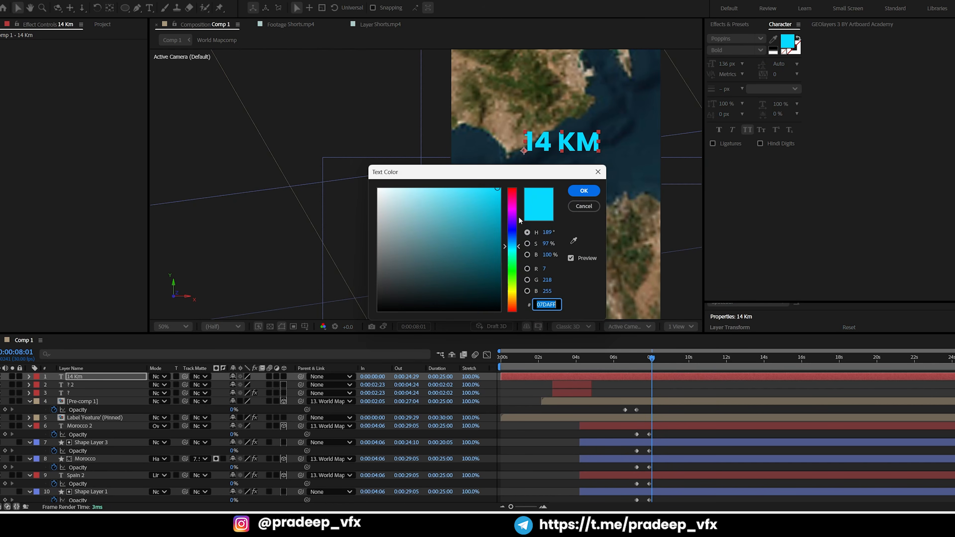
left_click_drag(479, 218, 441, 186)
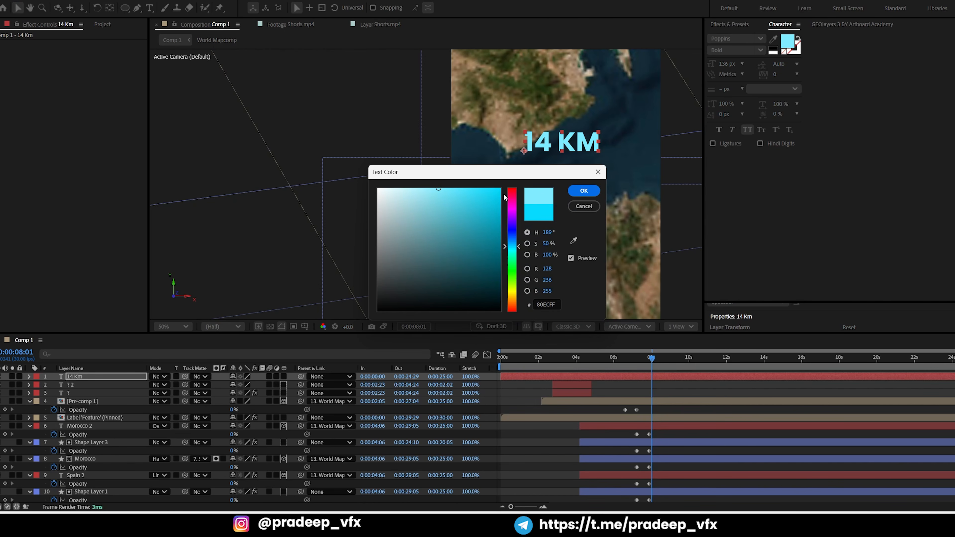
left_click(584, 191)
Rotate the 14 Km text clockwise and position it across the strait between Spain and Morocco, checking it against the reference clip
key("shift+KP_Add")
key("shift+KP_Add")
key("shift+KP_Add")
key("shift+KP_Add")
key("shift+KP_Add")
key("shift+KP_Add")
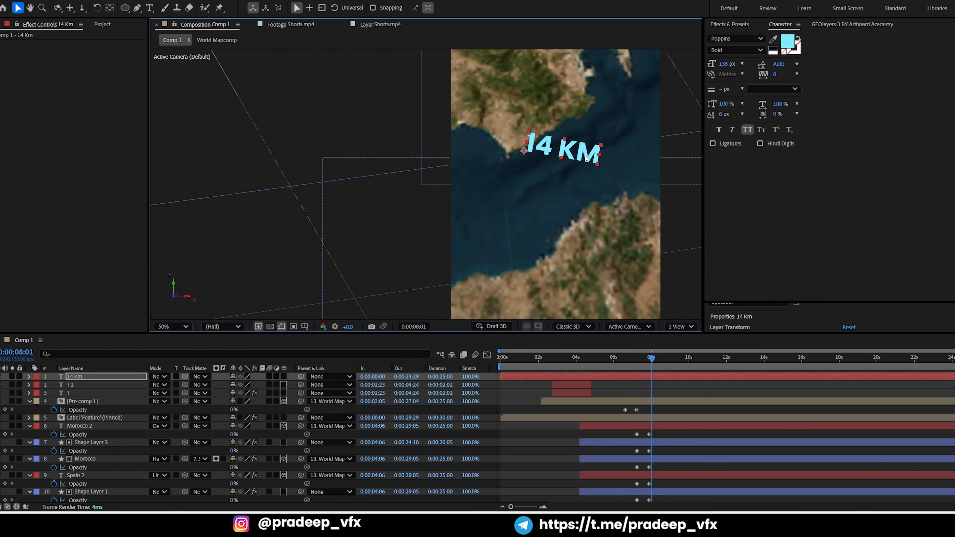
key("shift+KP_Add")
key("shift+KP_Add")
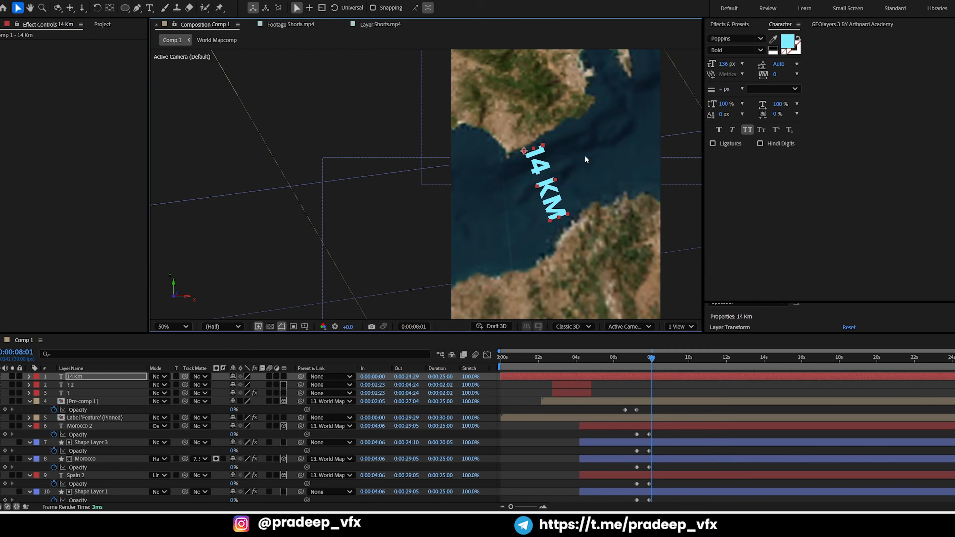
left_click_drag(553, 206, 555, 203)
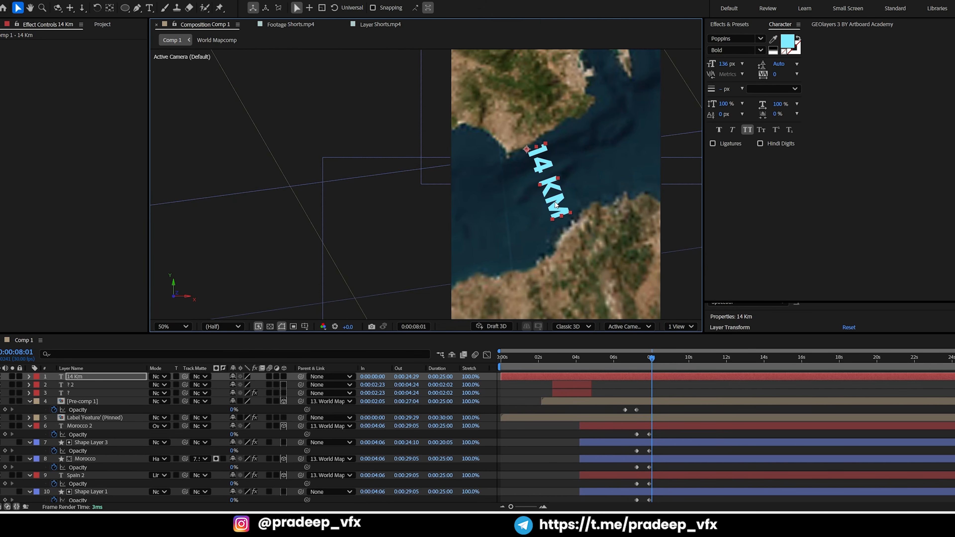
key("KP_Add")
left_click(376, 26)
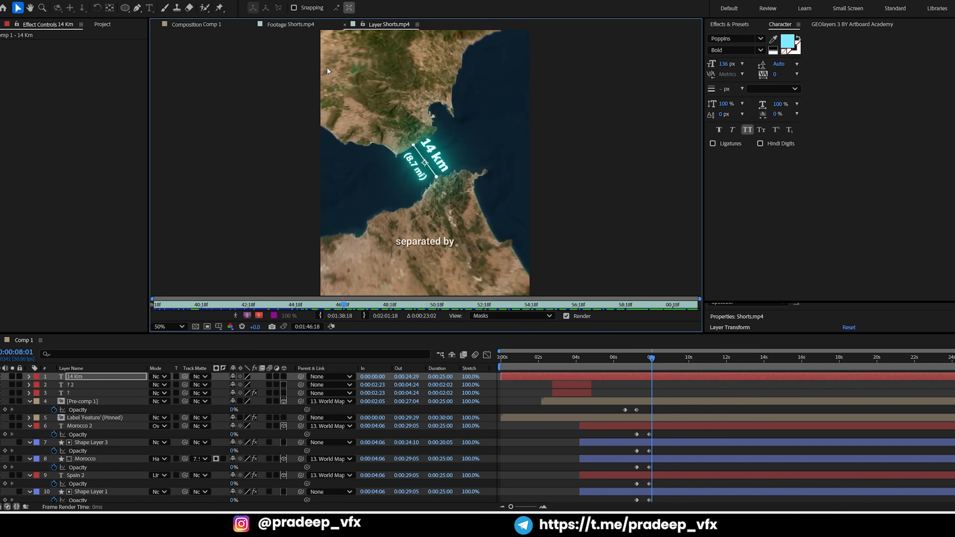
left_click(192, 26)
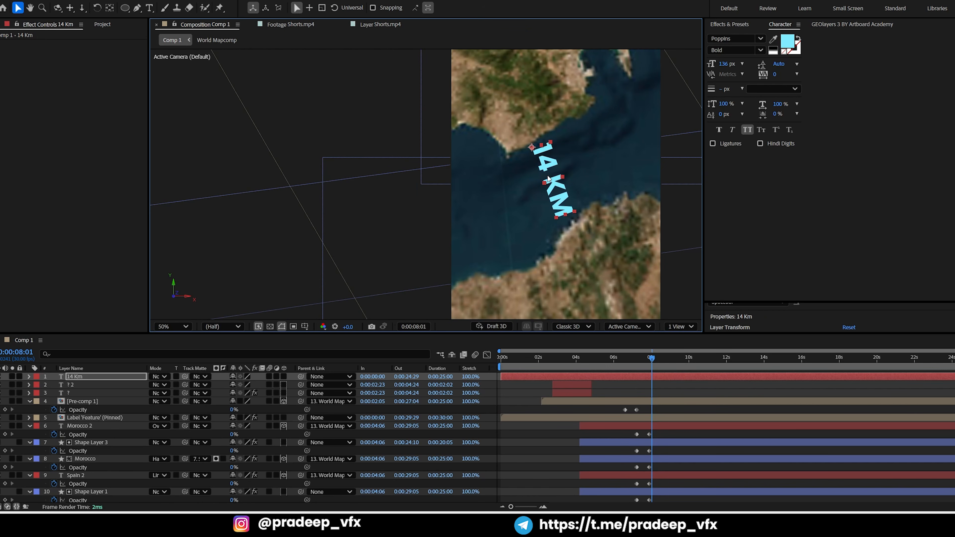
Scale the 14 Km text down slightly and nudge it lower between the Spanish and Moroccan coasts
key("ctrl+shift+KP_Subtract")
key("Down")
key("Down")
key("Down")
key("Down")
key("Down")
key("Down")
key("Down")
key("Down")
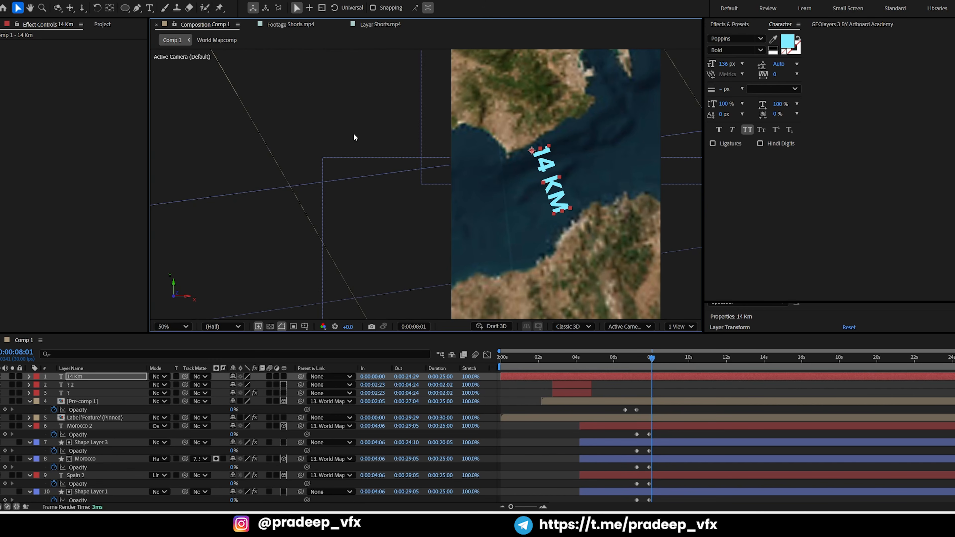
Check the distance label in the reference clip against the comp, then park the comp's time at 0:00:08:09
left_click(368, 23)
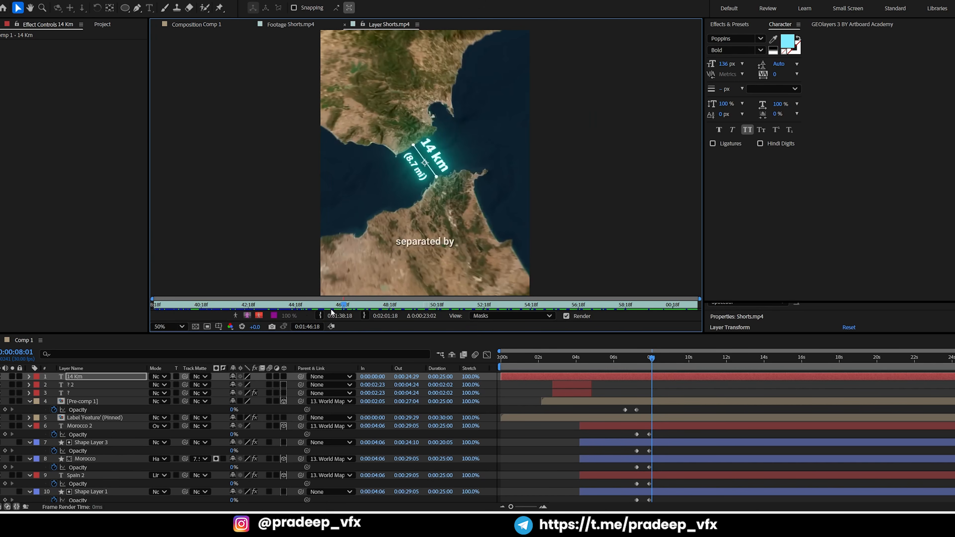
mouse_move(343, 305)
left_mouse_down()
mouse_move(307, 297)
mouse_move(326, 298)
left_mouse_up()
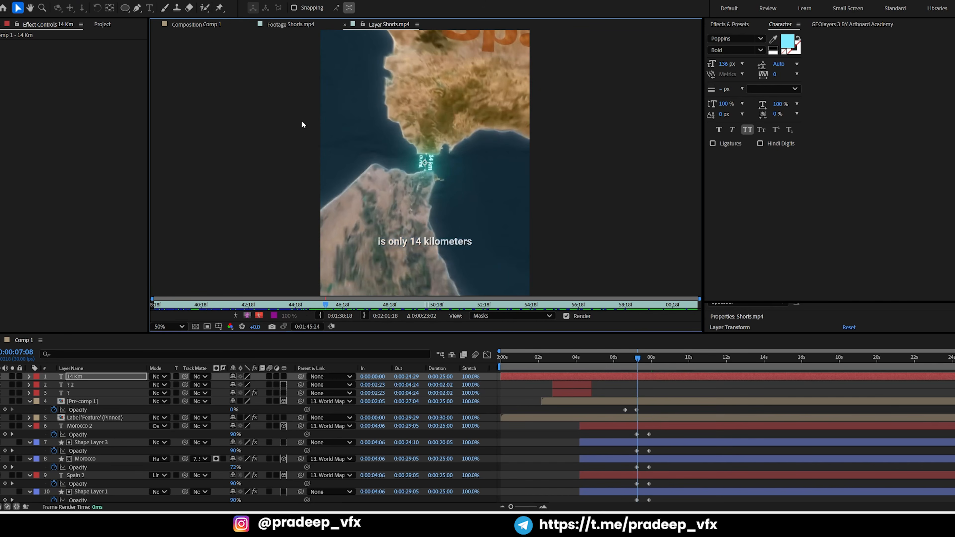
left_click(213, 28)
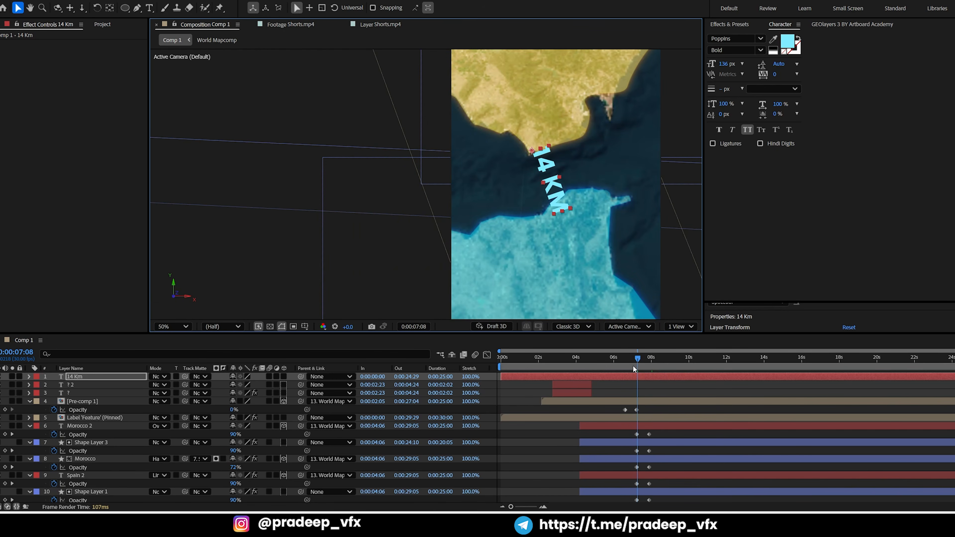
left_click_drag(632, 365, 657, 364)
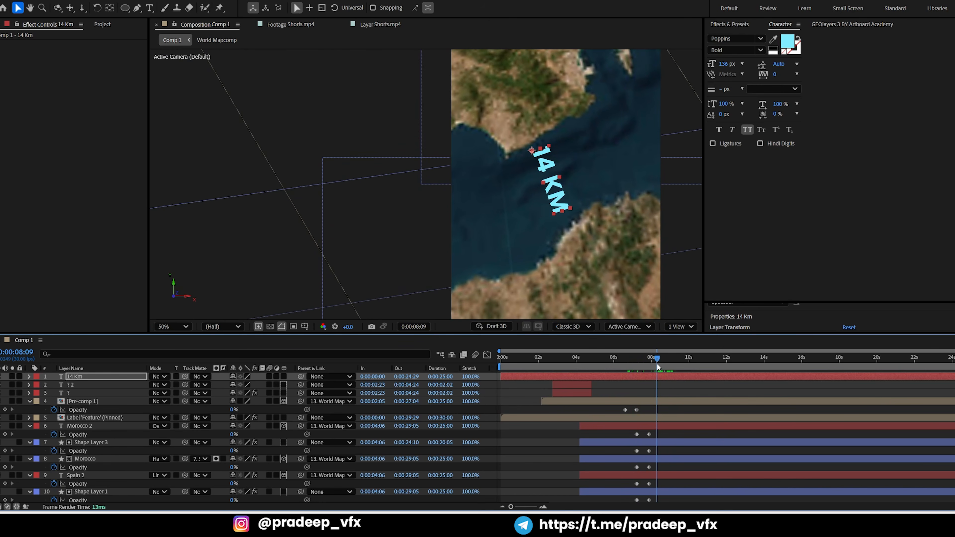
Draw a straight Pen tool line across the strait beside the 14 Km text, from the Spanish coast to the Moroccan coast
left_click(137, 7)
scroll(555, 169, "up", 1)
left_click_drag(590, 142, 504, 131)
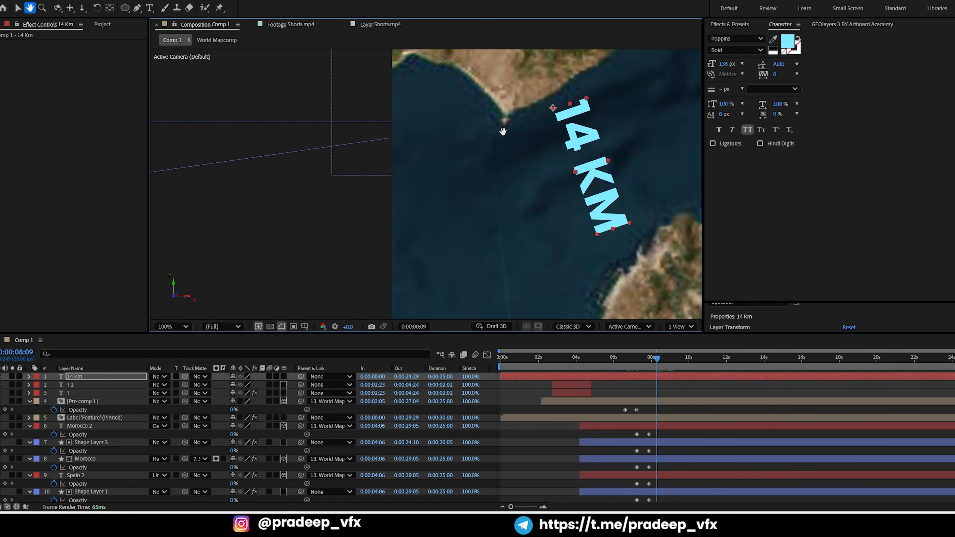
left_click(614, 388)
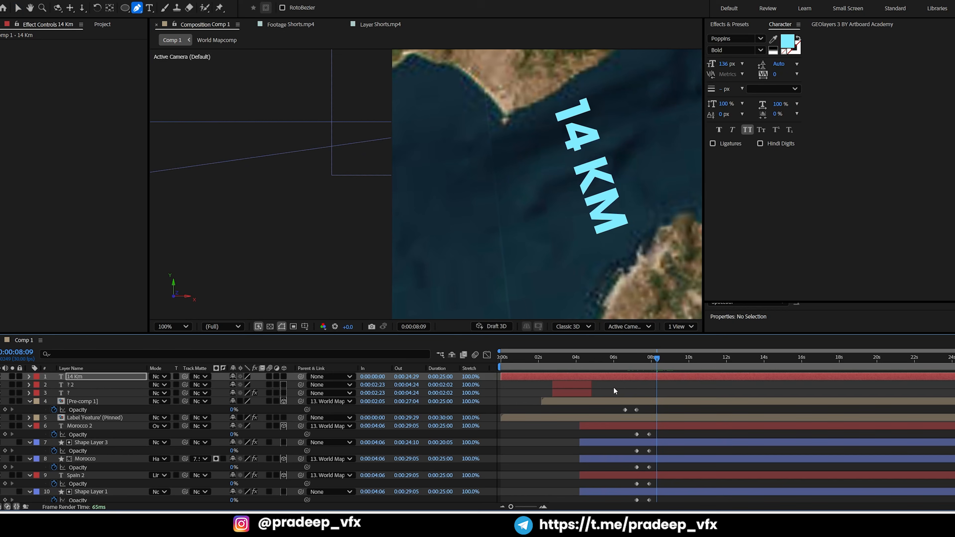
left_click(530, 113)
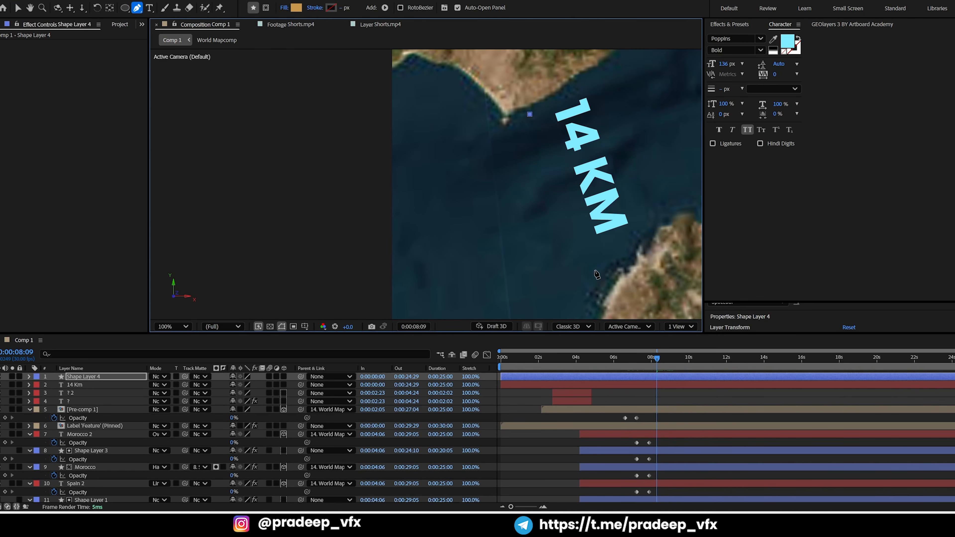
left_click(595, 180)
key("ctrl+z")
left_click(593, 274)
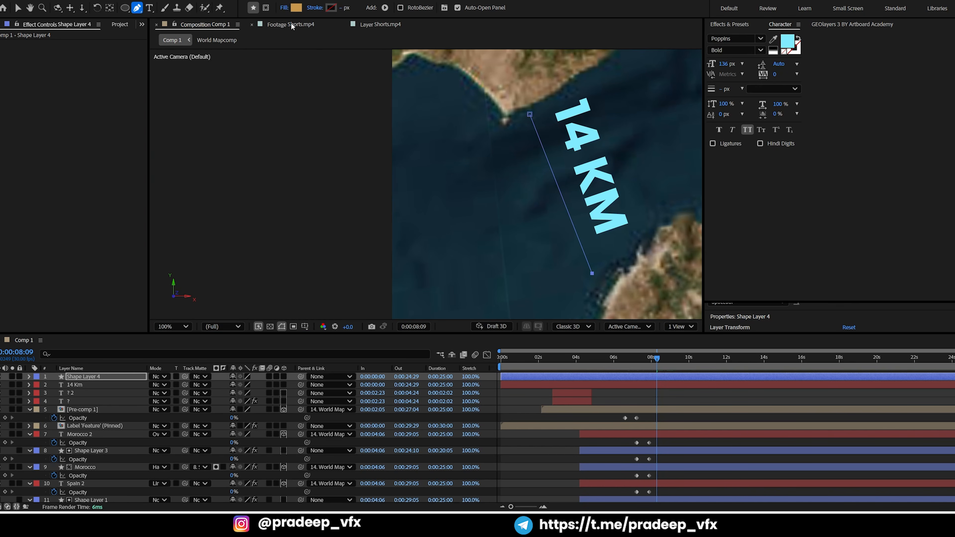
Set the distance line's fill to None and give it a white FFFFFF stroke 6.7 px wide
left_click(283, 7)
left_click(437, 224)
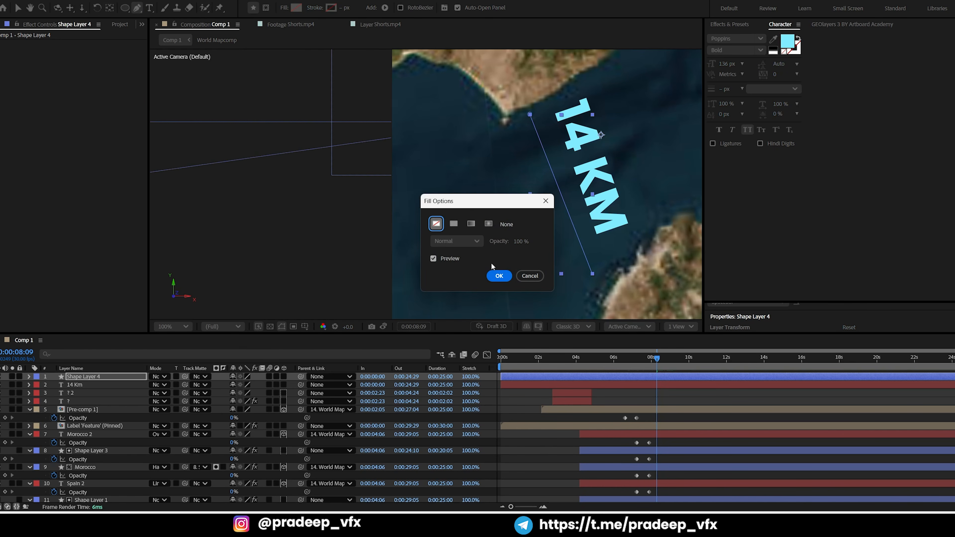
key("Return")
left_click(331, 7)
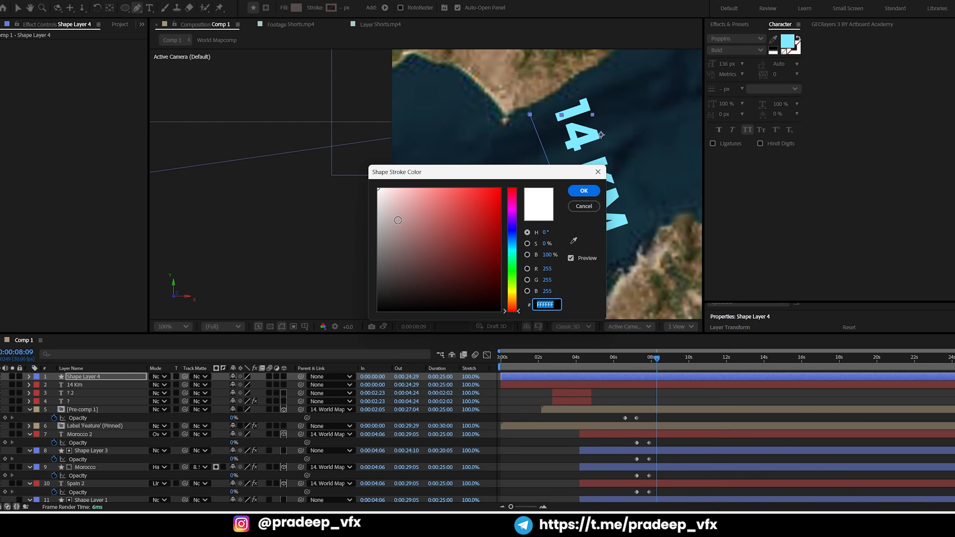
left_click(584, 191)
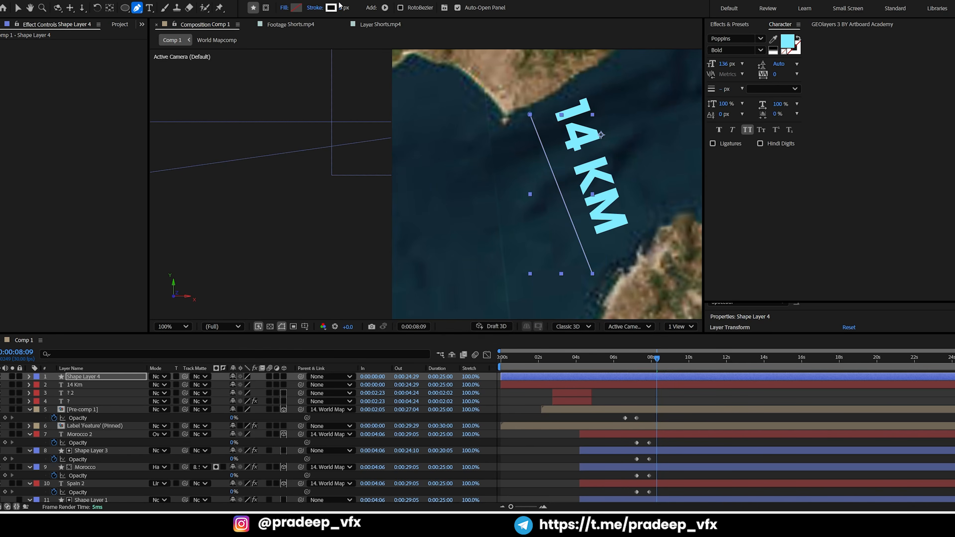
left_click_drag(344, 7, 363, 8)
Draw a small white-filled circle with the Ellipse tool near the line's Spanish end, undoing the first unfilled attempt
left_click(125, 7)
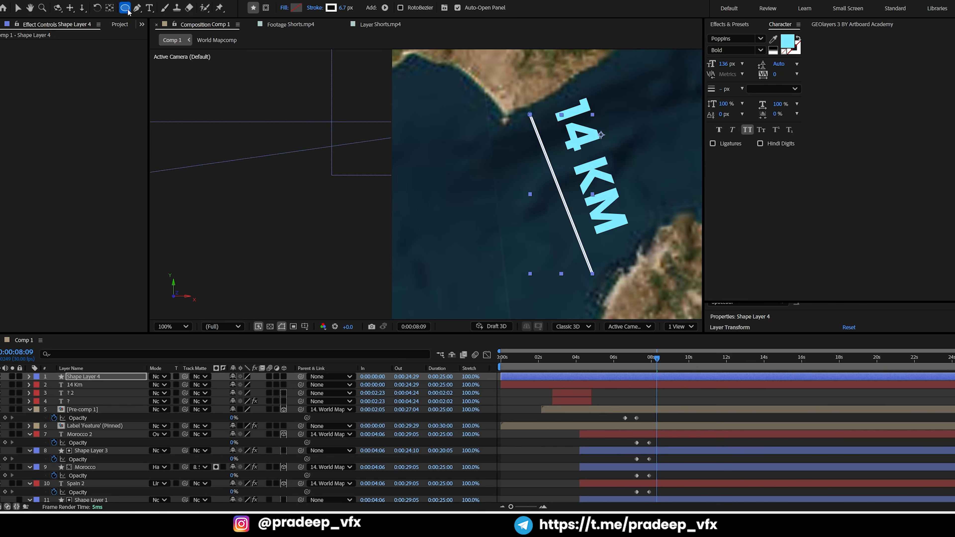
left_click_drag(125, 8, 155, 29)
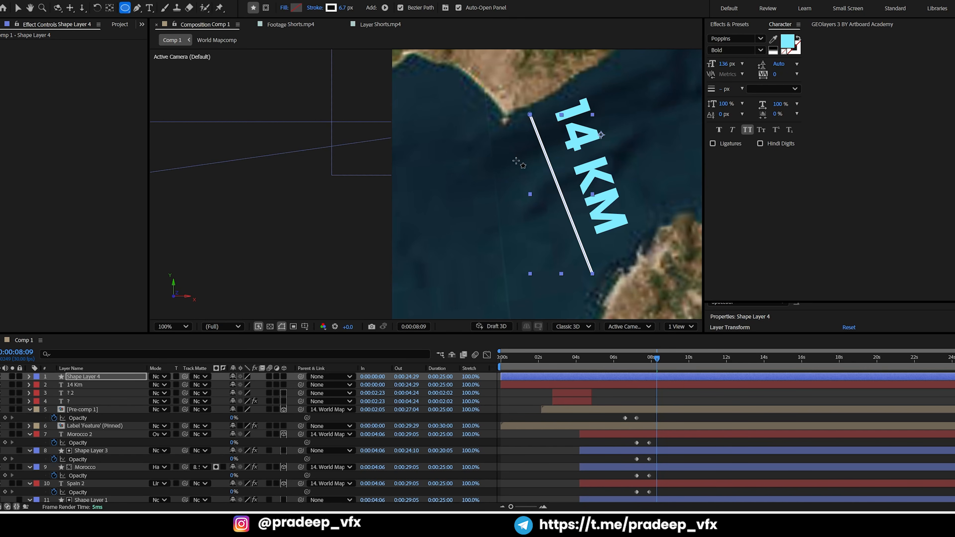
left_click_drag(527, 109, 532, 114)
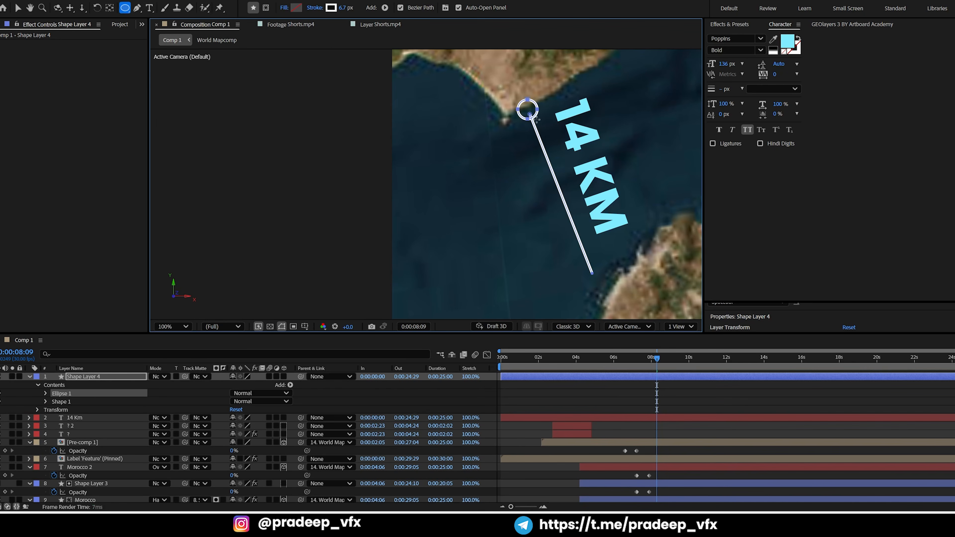
left_click(316, 10)
left_click(529, 273)
key("ctrl+z")
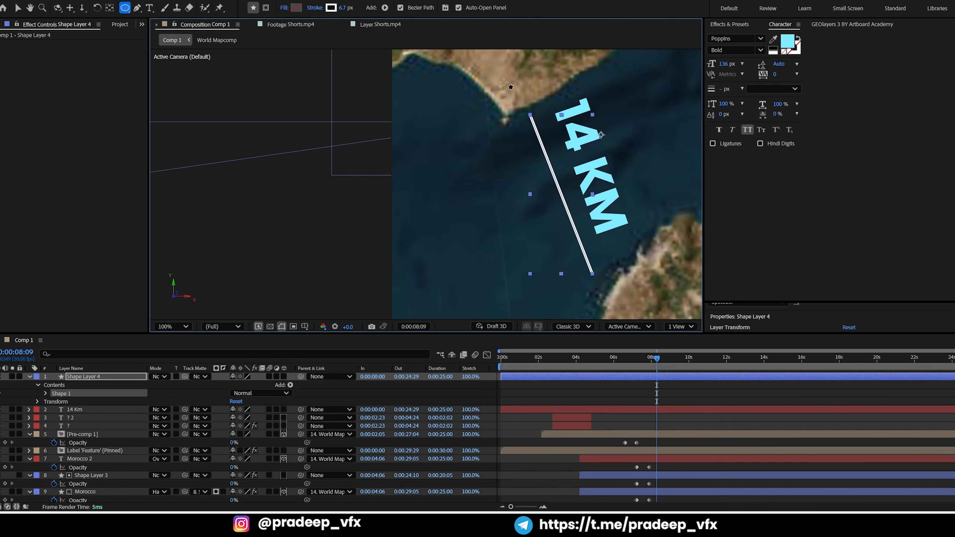
left_click(296, 8)
left_click(378, 189)
left_click(583, 191)
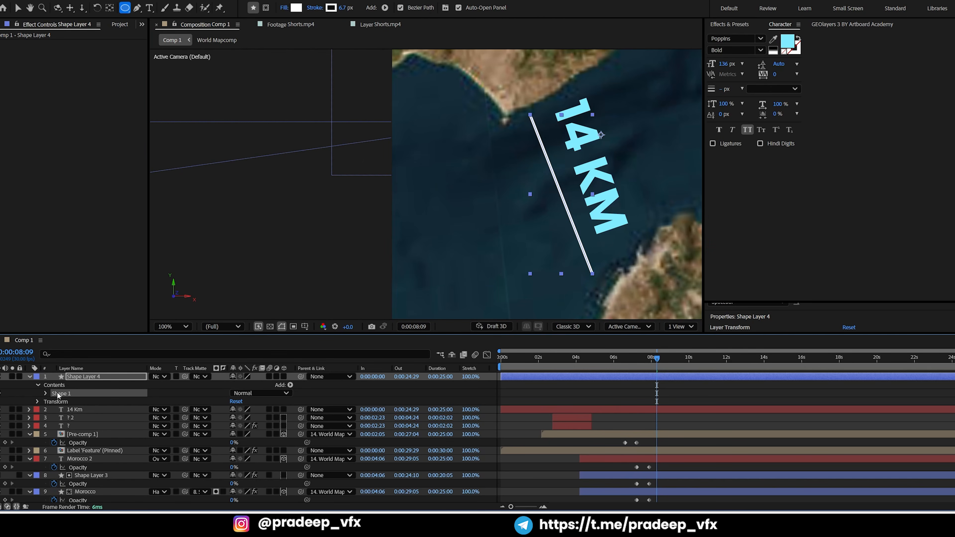
mouse_move(519, 105)
left_mouse_down()
mouse_move(538, 120)
mouse_move(525, 108)
left_mouse_up()
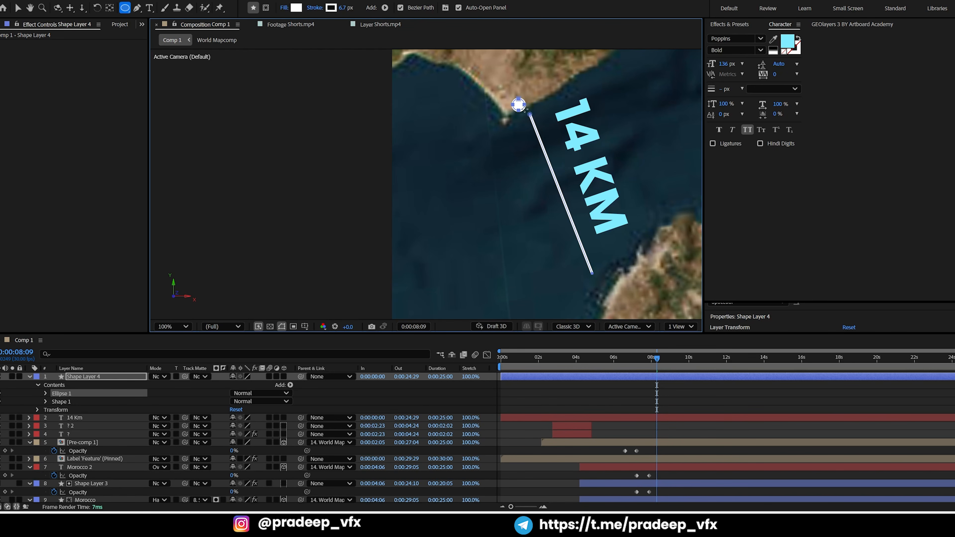
Move the white circle so that it is centered on the distance line's Spanish end
key("v")
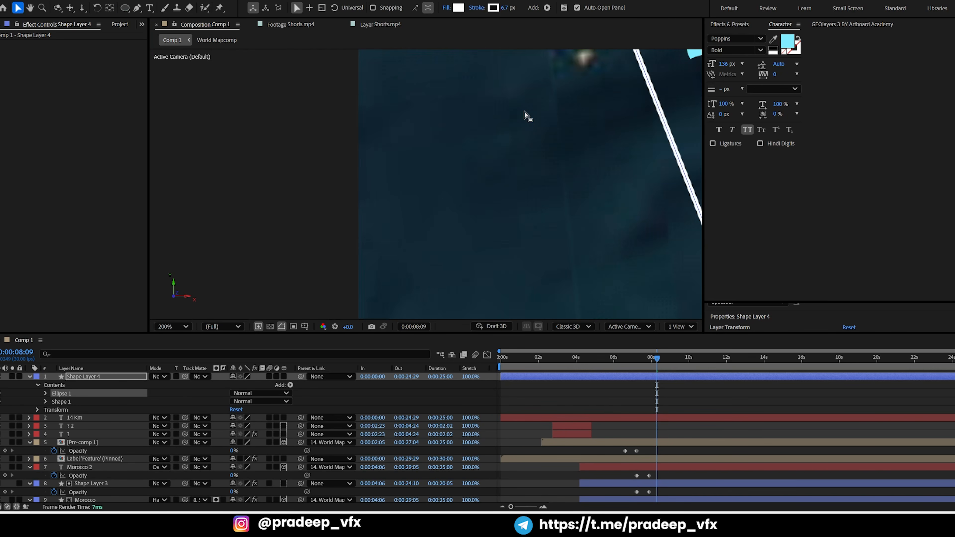
key("period")
left_click_drag(558, 57, 446, 227)
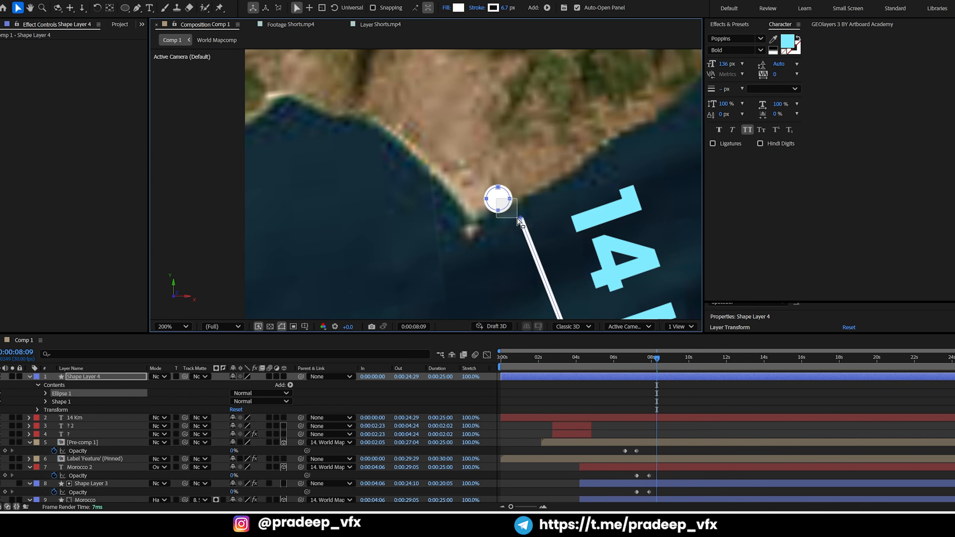
left_click(498, 210)
left_click(63, 392)
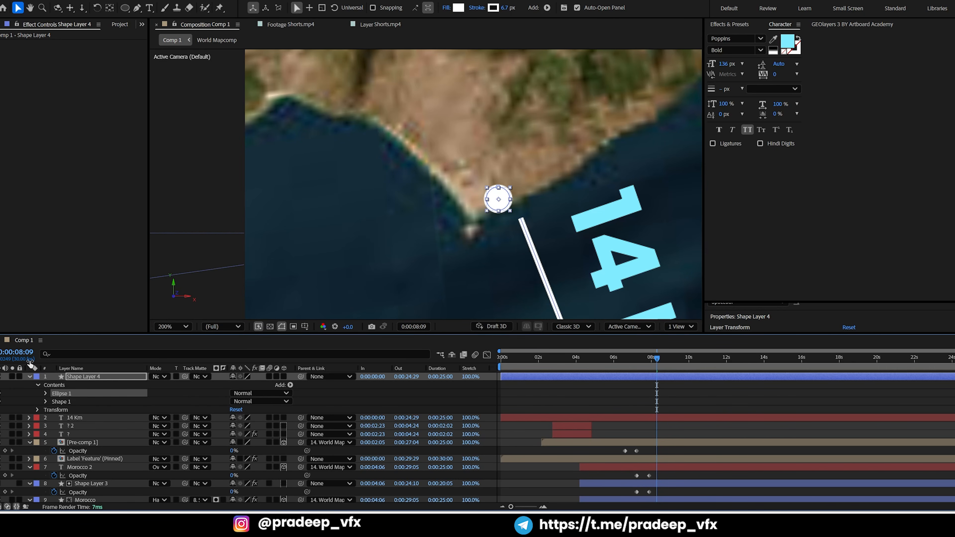
key("shift+Down")
key("shift+Down")
key("shift+Right")
key("shift+Right")
key("shift+Right")
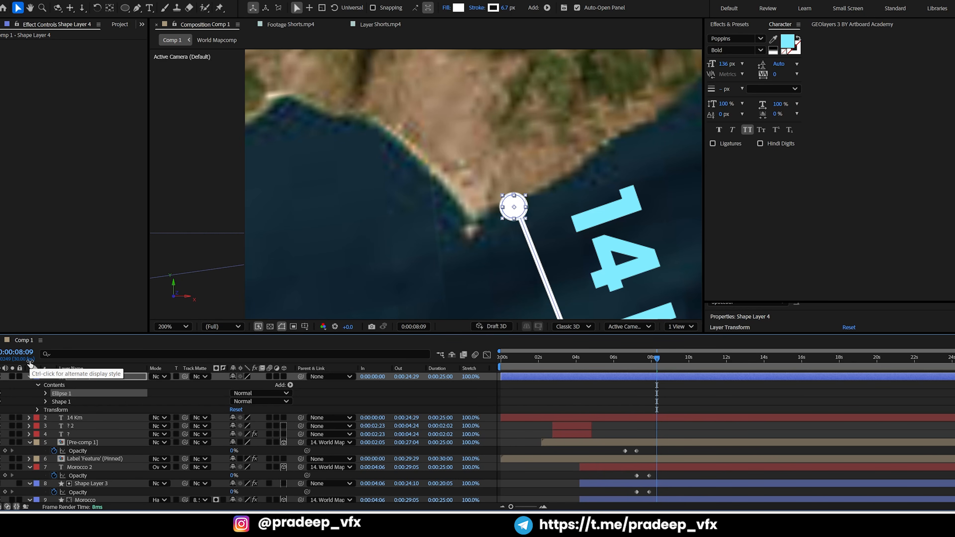
key("shift+Down")
key("shift+Right")
key("shift+Down")
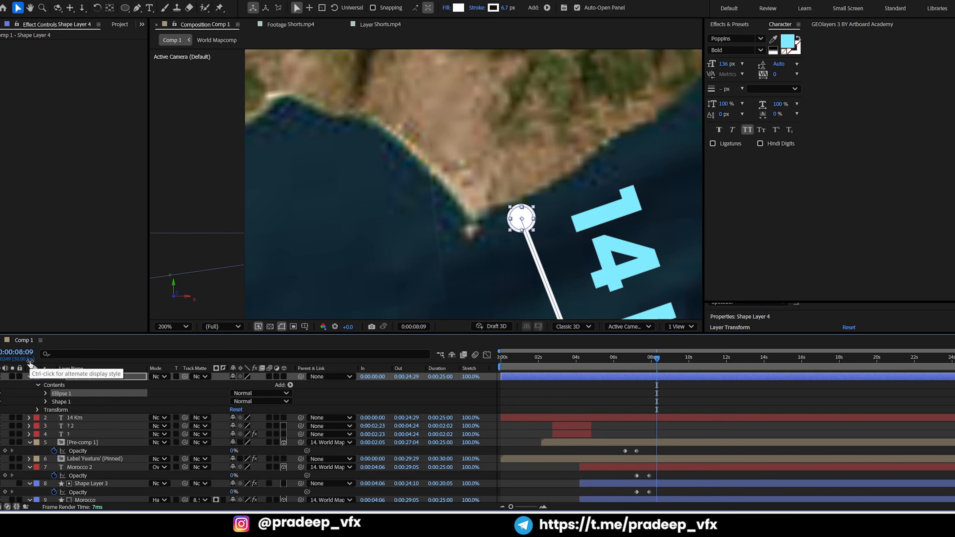
Scale the circle at the line's Spanish end to 64% in its ellipse transform
left_click(45, 392)
left_click(54, 427)
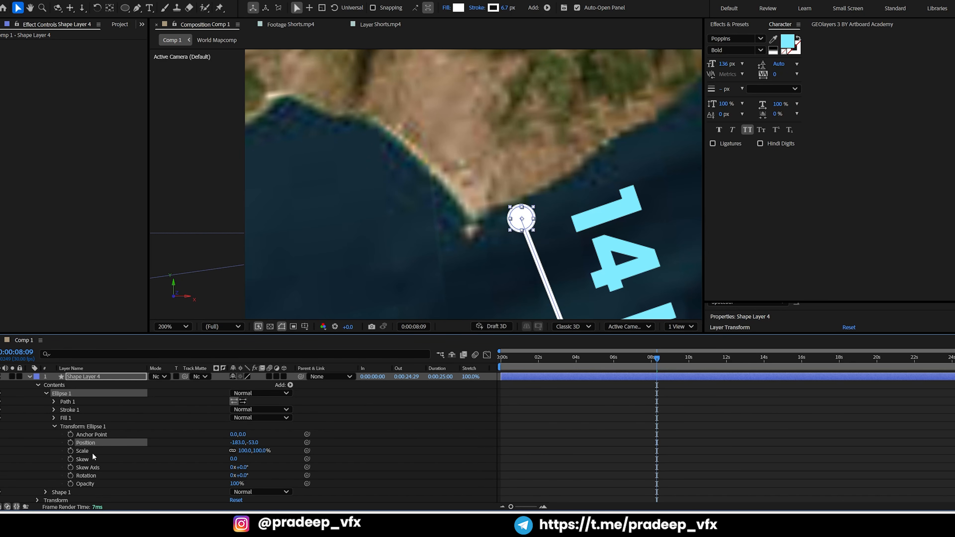
left_click_drag(243, 450, 223, 454)
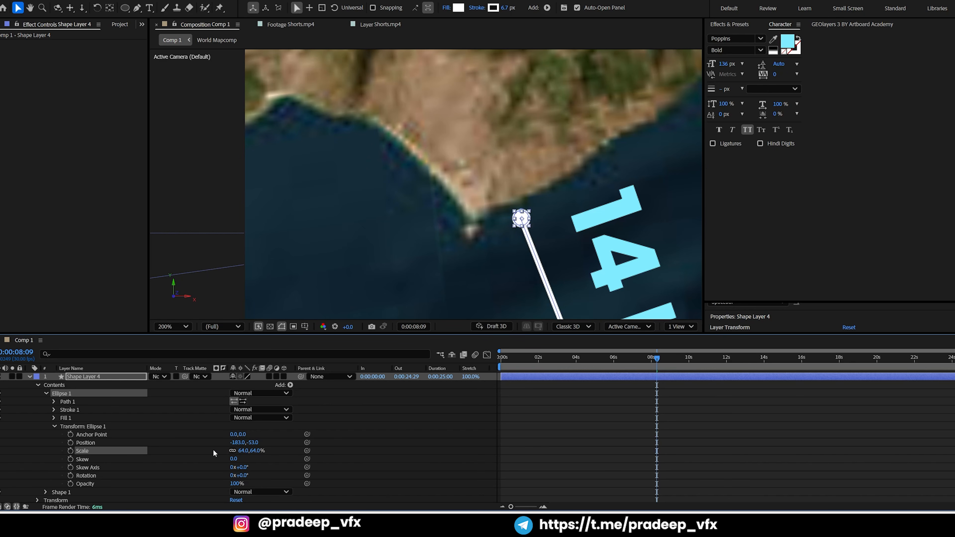
Duplicate the end circle and move the copy onto the distance line's Moroccan end
scroll(396, 262, "down", 1)
key("space")
left_click_drag(444, 190, 432, 165)
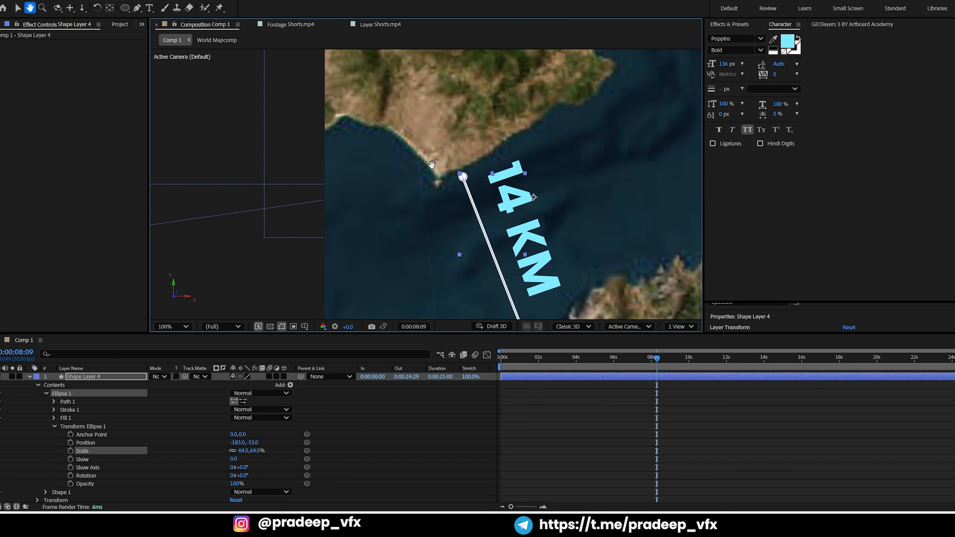
left_click_drag(445, 229, 417, 153)
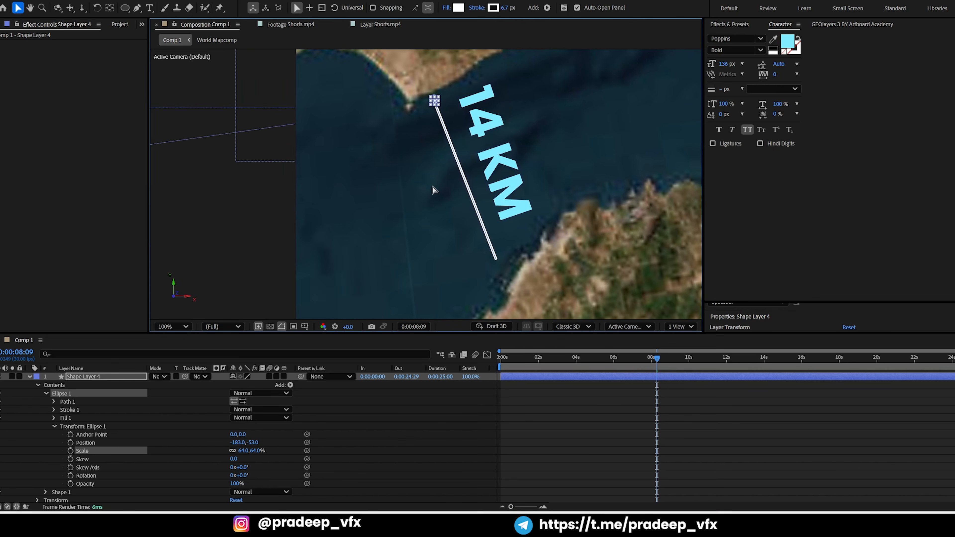
key("ctrl+d")
key("shift+Down")
key("shift+Down")
key("shift+Down")
key("shift+Down")
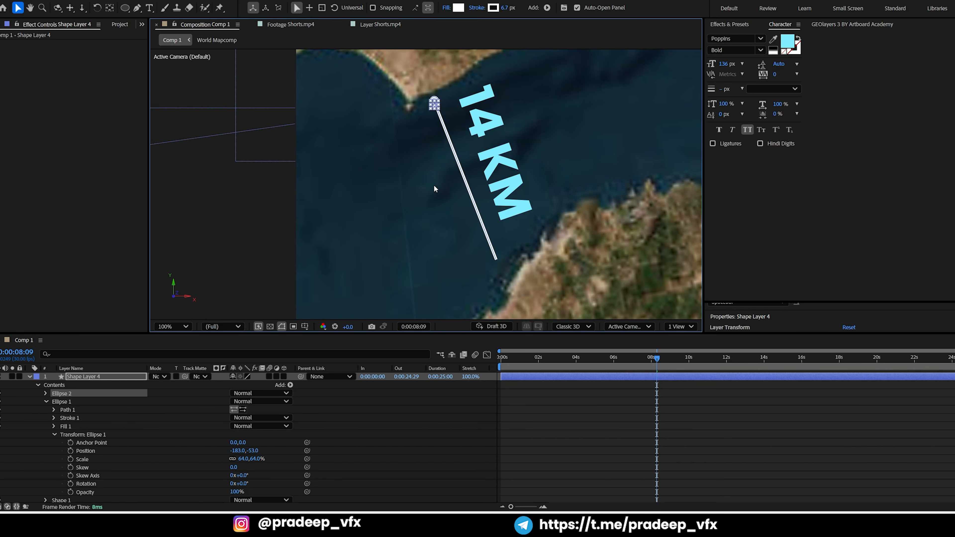
key("shift+Down")
key("shift+Down")
key("shift+Down")
key("shift+Down")
key("shift+Down")
key("shift+Down")
key("shift+Down")
key("shift+Down")
key("shift+Down")
key("shift+Down")
key("shift+Down")
key("shift+Down")
key("shift+Right")
key("shift+Right")
key("shift+Right")
key("shift+Right")
key("shift+Right")
key("shift+Right")
key("shift+Down")
key("shift+Right")
key("shift+Down")
key("shift+Down")
key("shift+Down")
scroll(464, 167, "up", 2)
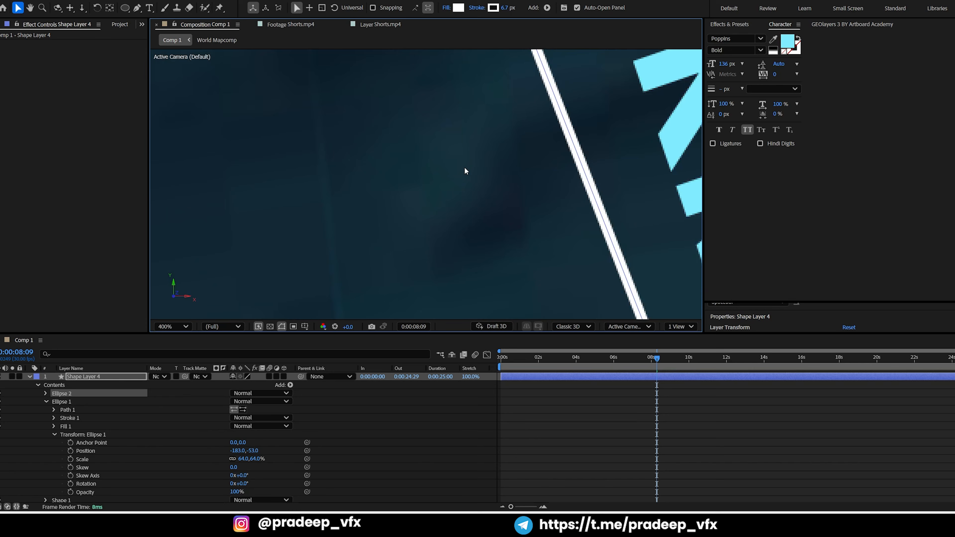
key("space")
left_click_drag(586, 289, 459, 162)
left_click_drag(584, 310, 491, 152)
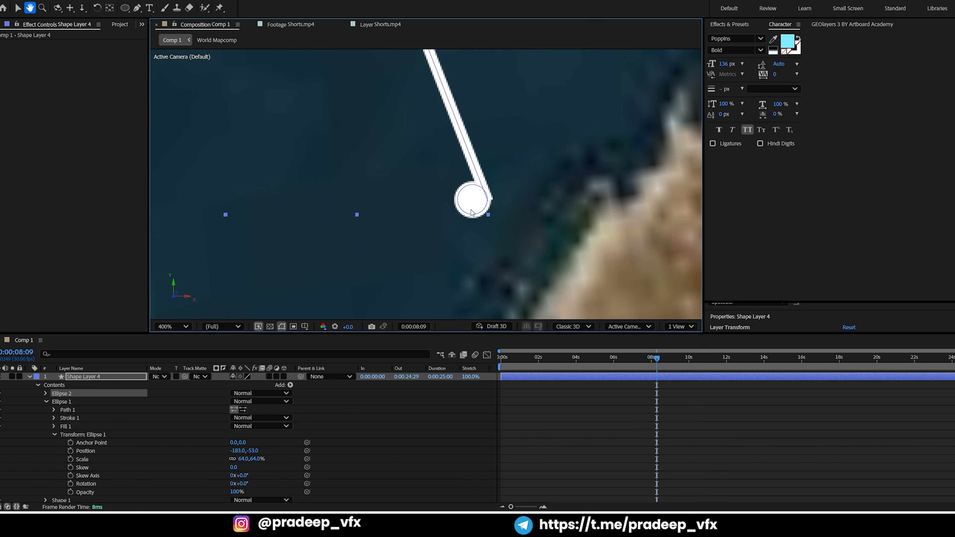
left_click_drag(471, 208, 484, 211)
Fill the circle at the Moroccan end with light cyan, 80ECFF, sampled from the 14 Km text
scroll(492, 162, "down", 2)
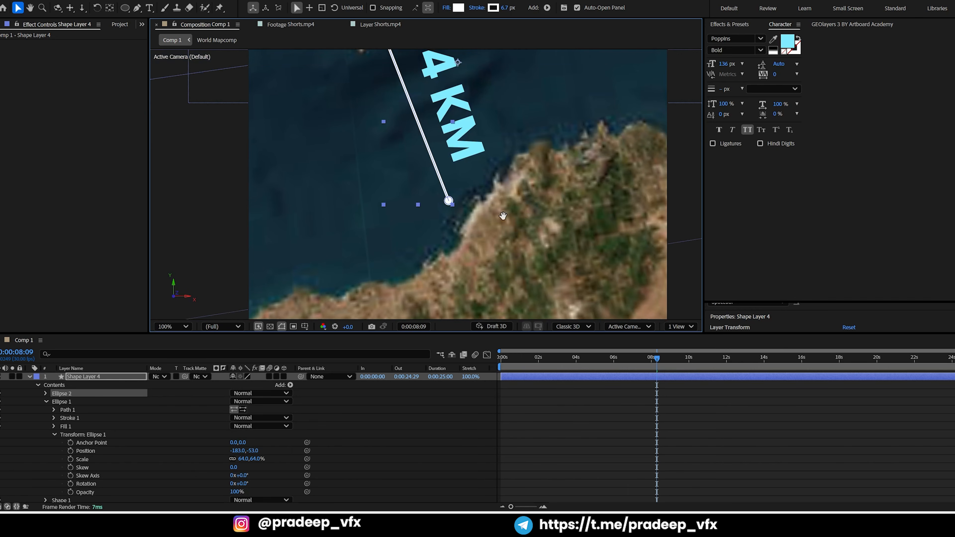
left_click(30, 377)
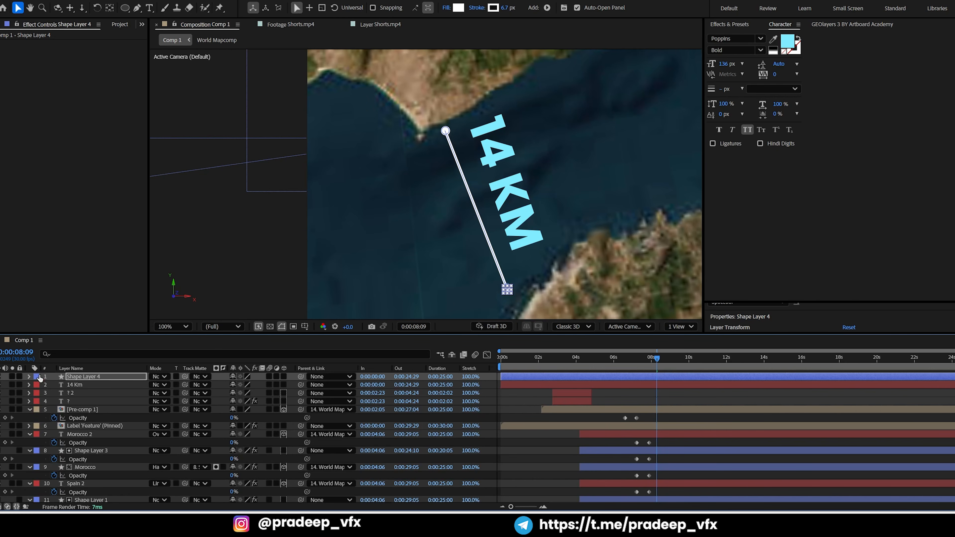
left_click(459, 7)
left_click_drag(444, 165, 489, 203)
left_click(538, 249)
left_click(619, 271)
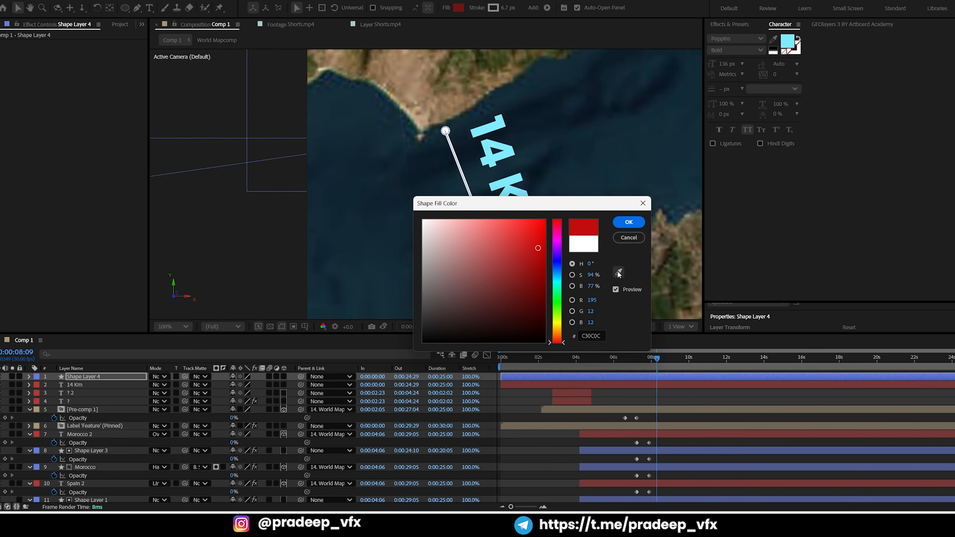
left_click(508, 152)
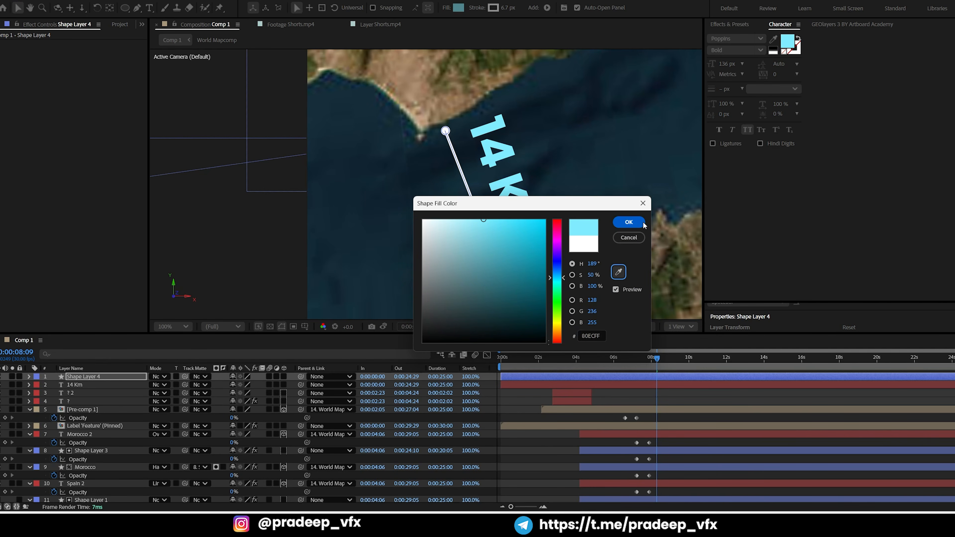
left_click(629, 222)
left_click(612, 377)
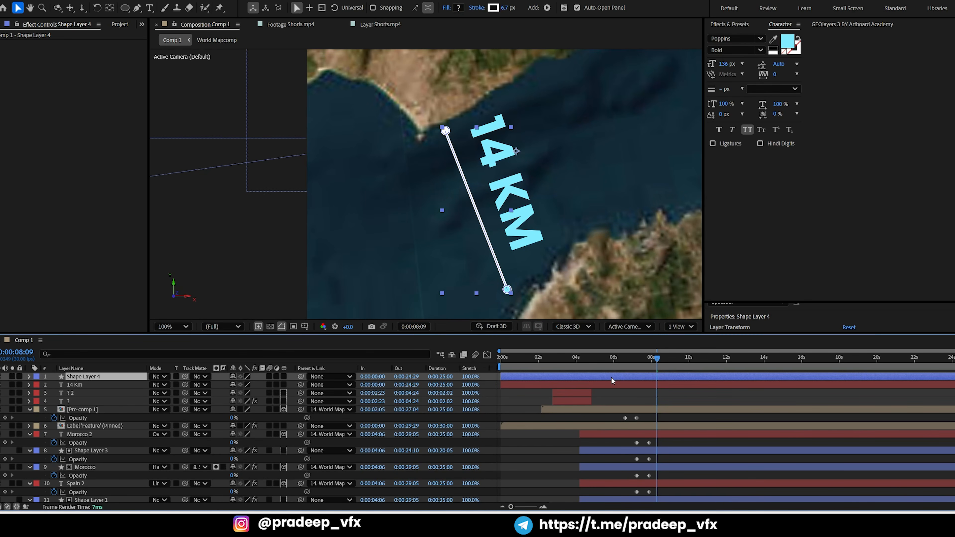
Apply a Fill effect to Shape Layer 4 and color it light cyan, sampled from the 14 Km text
key("ctrl+space")
type("fill")
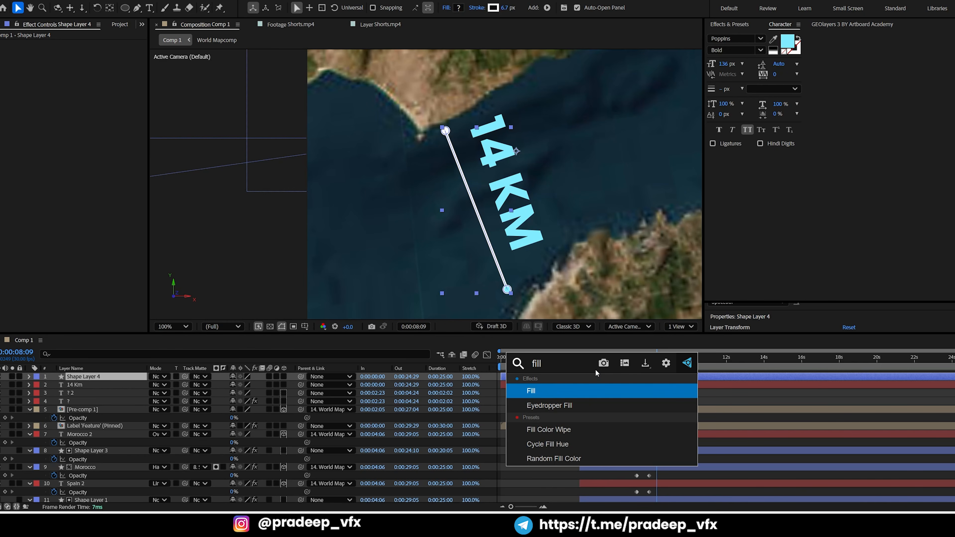
key("Return")
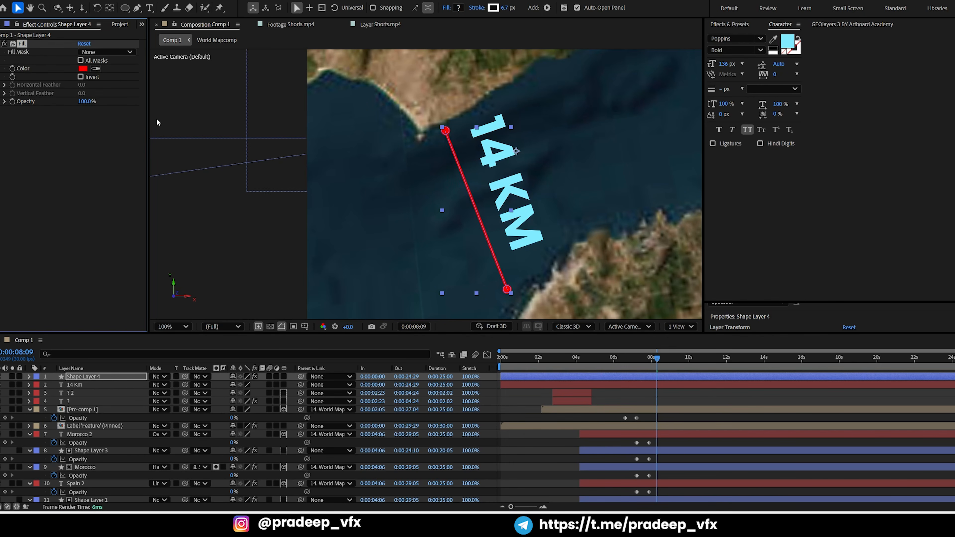
left_click(95, 68)
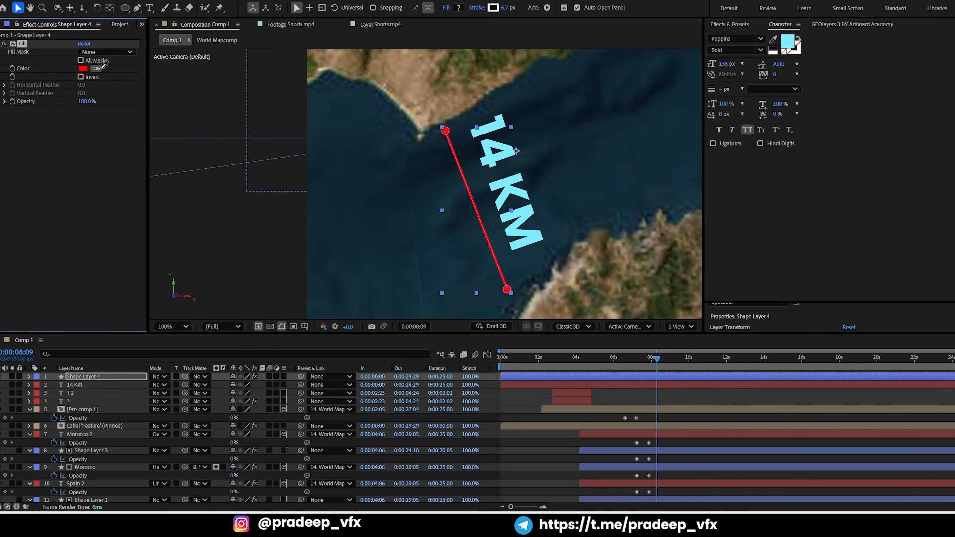
left_click(501, 123)
left_click(635, 396)
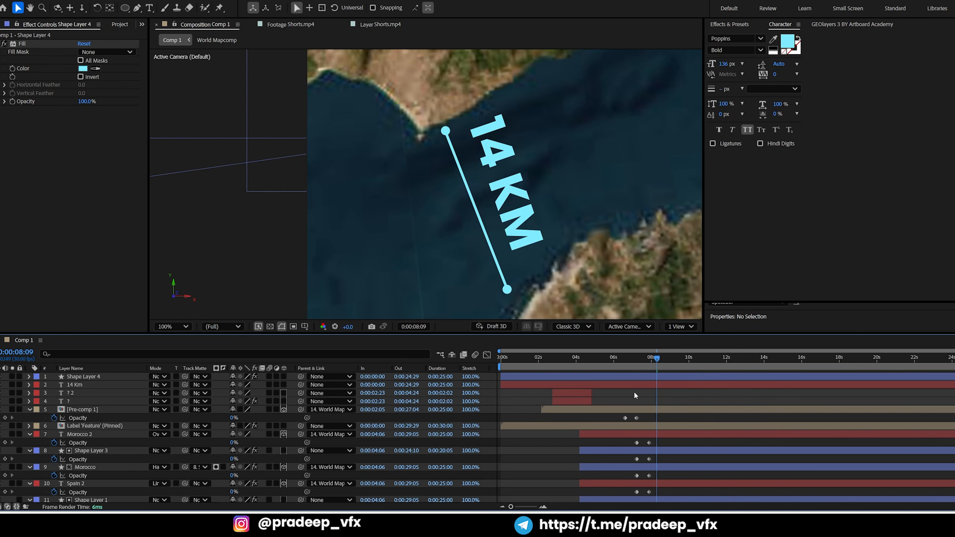
Scale the distance line down slightly and shift it away from the 14 Km text
left_click(614, 378)
key("ctrl+shift+KP_Subtract")
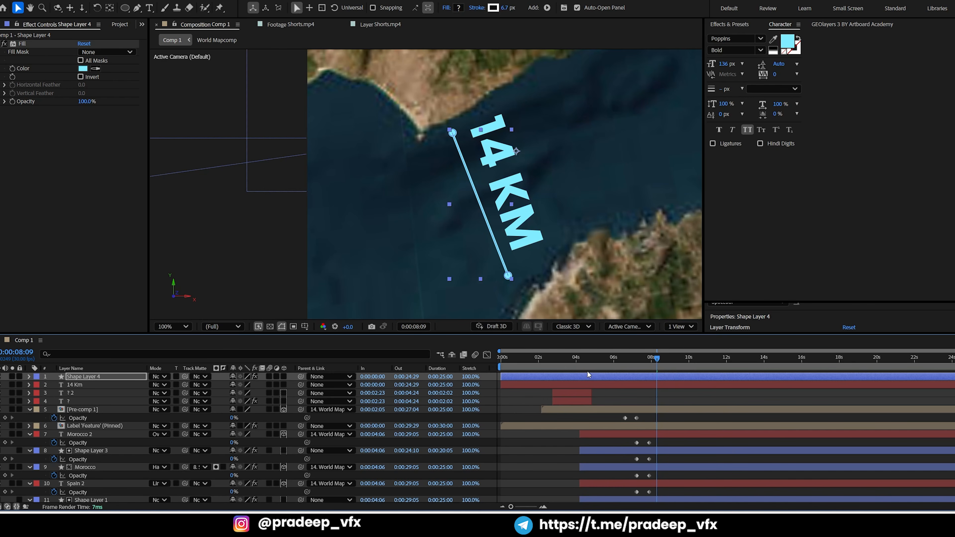
key("shift+Left")
key("shift+Left")
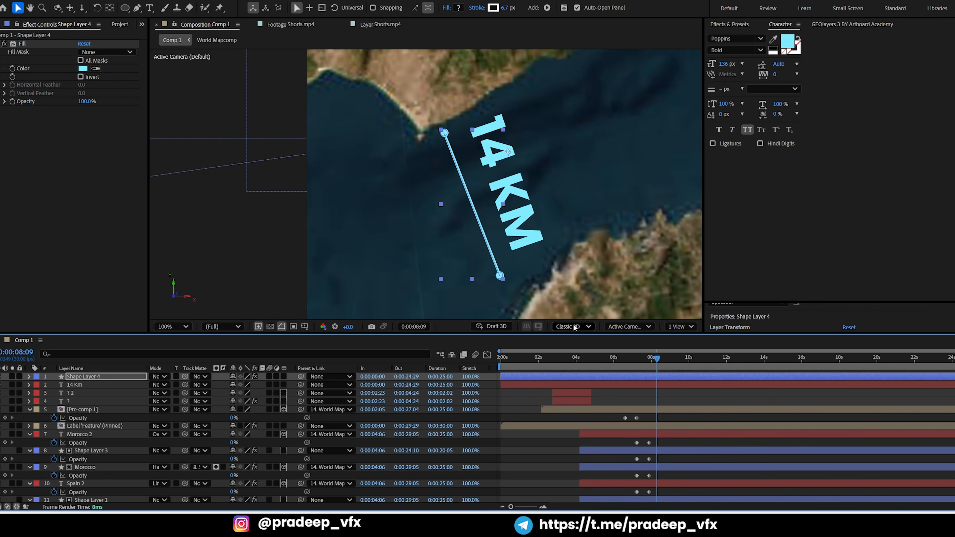
Move the 14 Km text close to the distance line and rotate it slightly so that it runs parallel to the line
left_click(529, 217)
left_click_drag(519, 225, 516, 221)
key("Left")
key("Left")
key("Left")
key("Left")
key("Left")
key("Left")
key("Left")
key("Left")
key("Left")
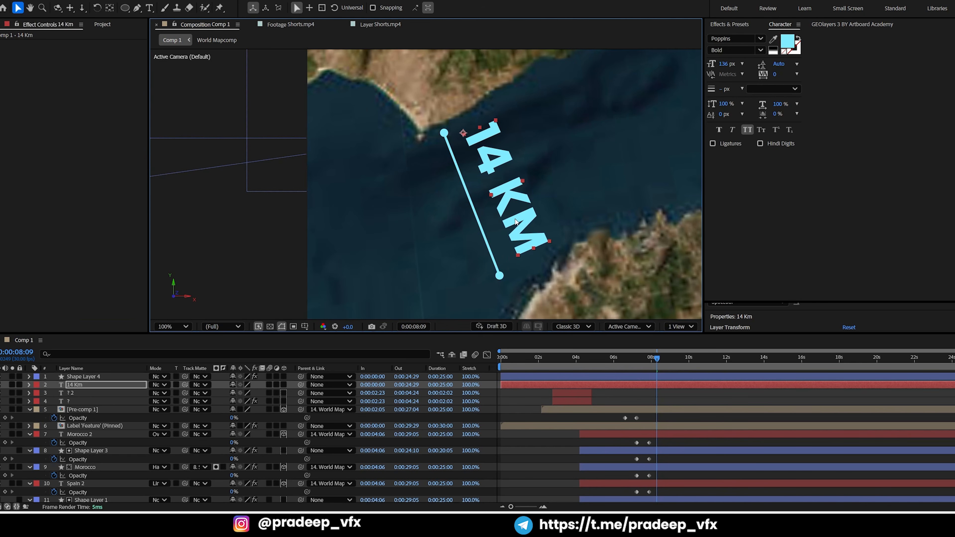
key("KP_Add")
key("KP_Add")
key("KP_Add")
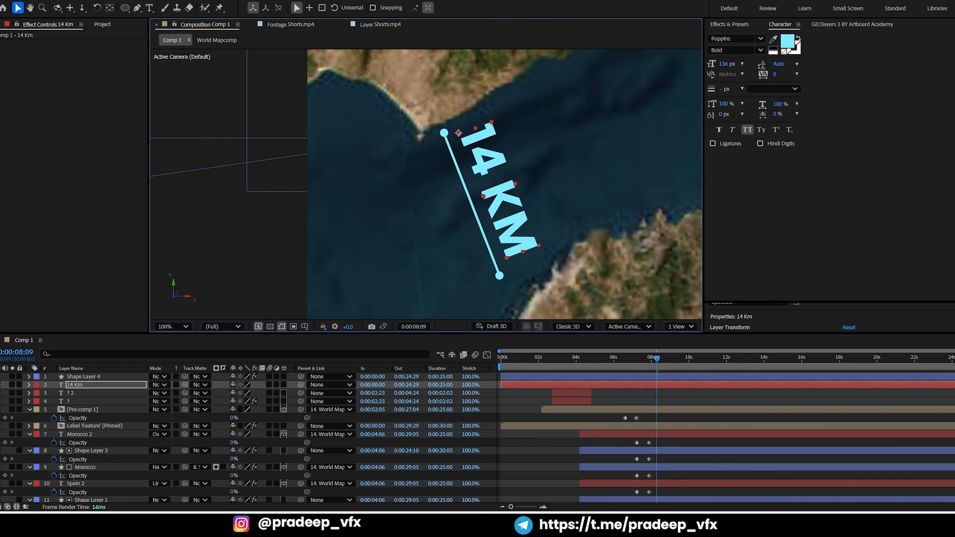
Check the distance label in the Shorts.mp4 reference and place a duplicate of the 14 Km text on the line's other side
left_click(380, 24)
scroll(432, 183, "up", 1)
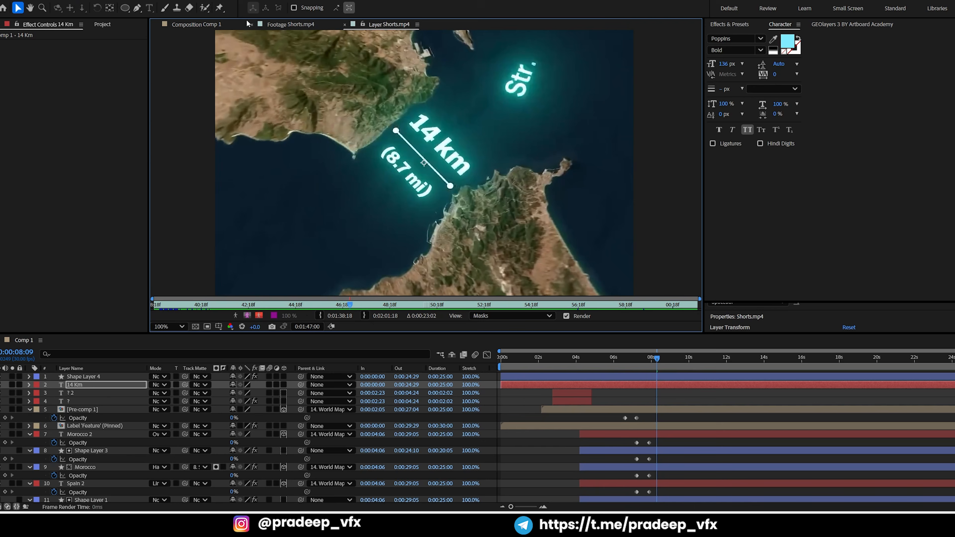
left_click(207, 25)
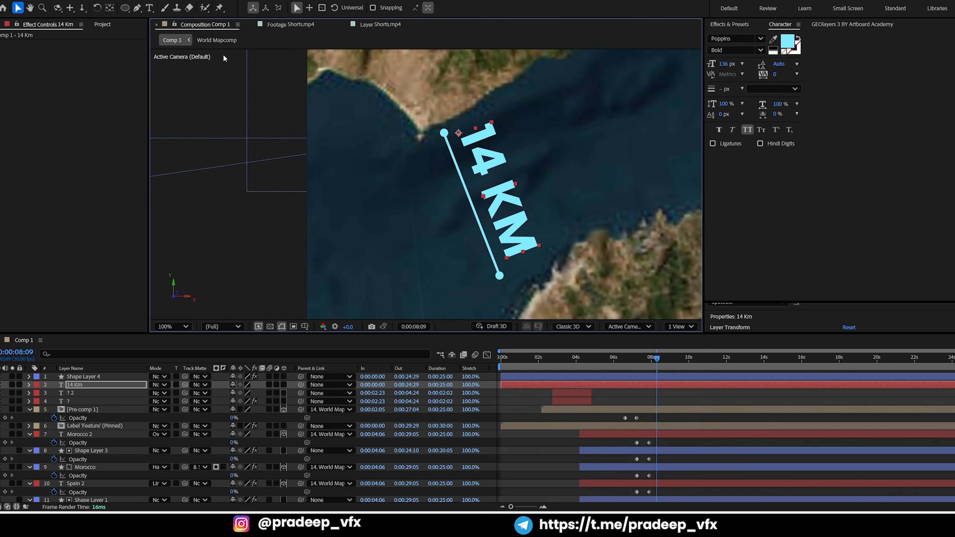
scroll(435, 173, "up", 2)
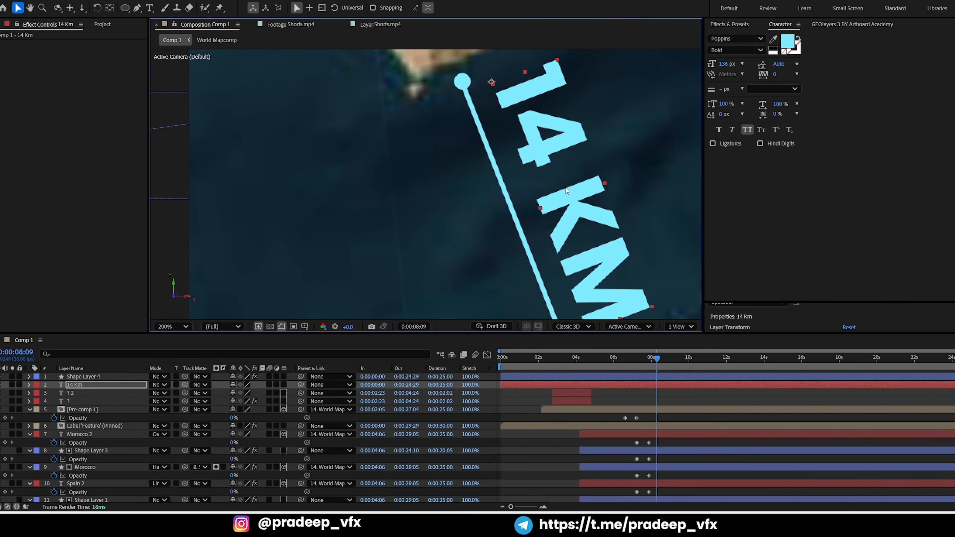
key("ctrl+d")
left_click_drag(577, 238, 466, 237)
scroll(466, 237, "down", 2)
Change the duplicated text to read (8.7 MI)
double_click(433, 199)
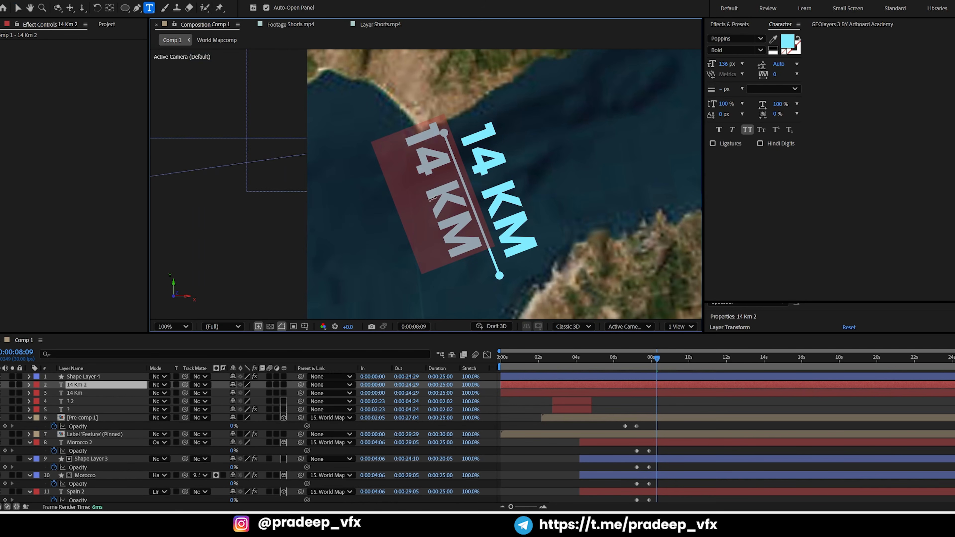
type("8")
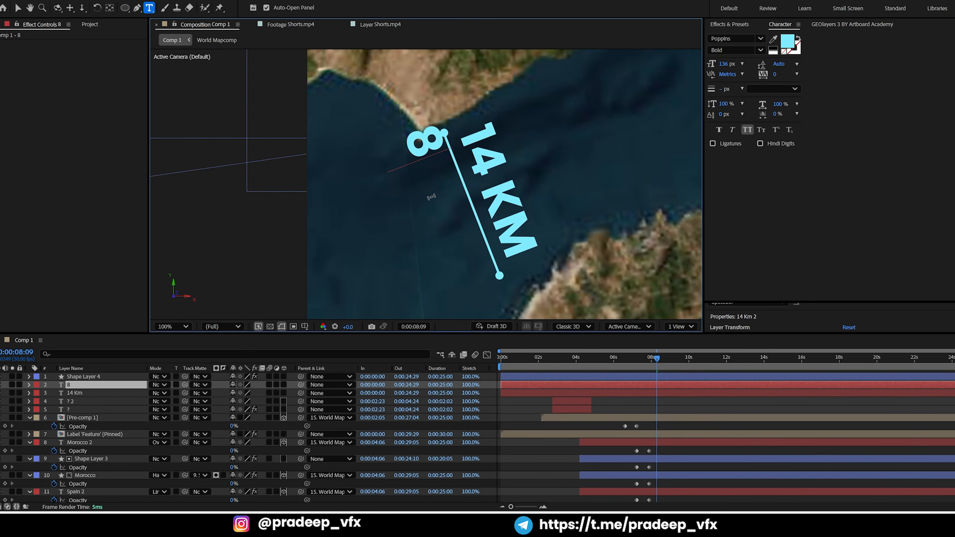
key("BackSpace")
type("(")
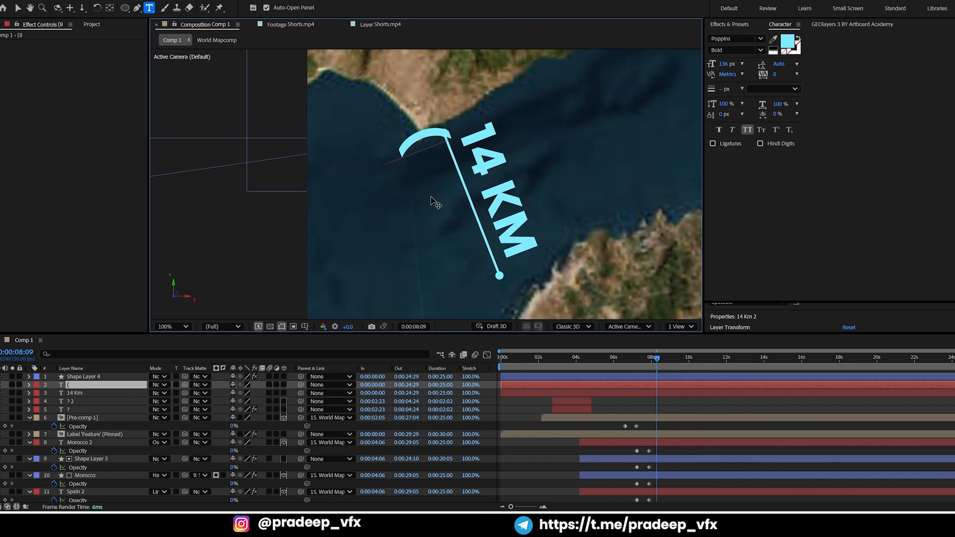
type("8.7")
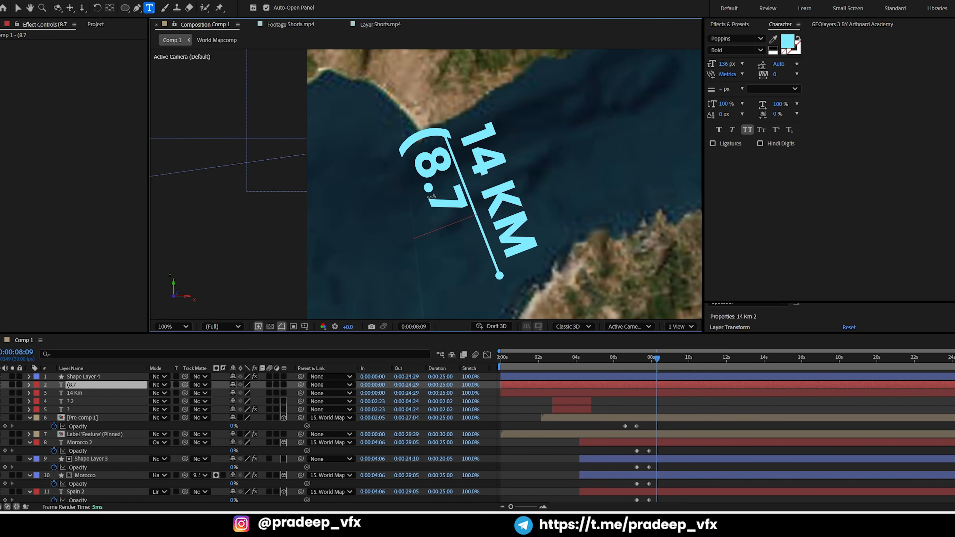
type(" MI)")
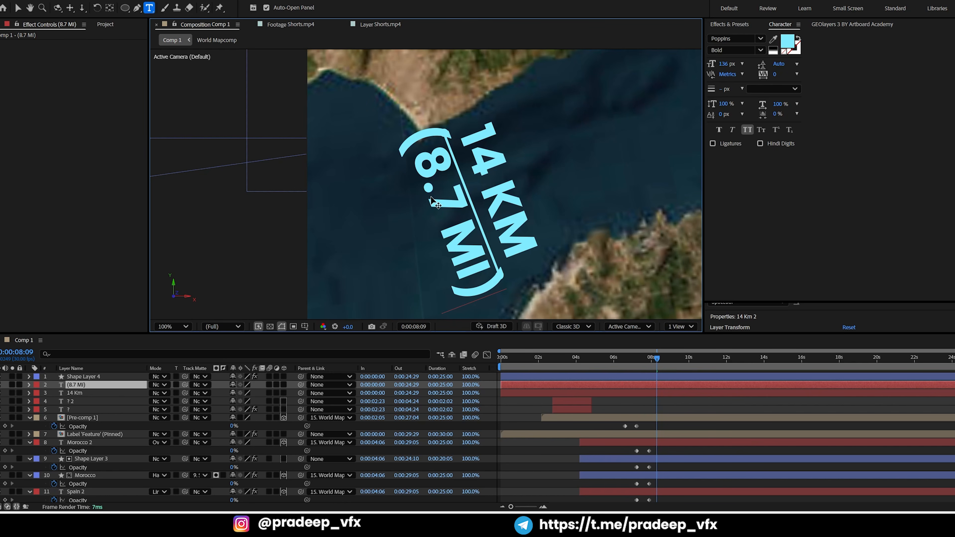
Reduce the (8.7 MI) text to 82 px and place it beside the middle of the distance line
key("shift+Left")
key("shift+Left")
key("shift+Left")
key("shift+Left")
key("shift+Left")
key("shift+Left")
key("shift+Left")
key("shift+Left")
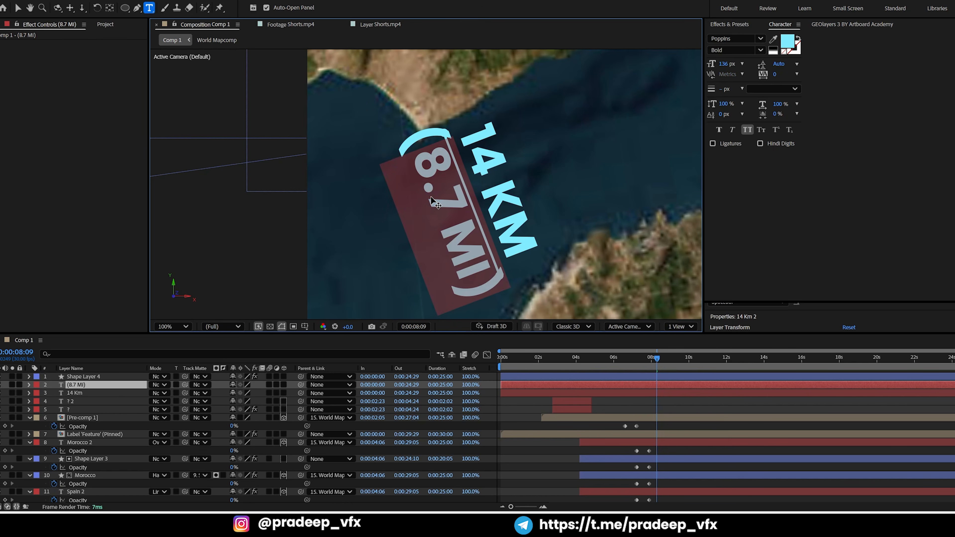
key("ctrl+shift+comma")
key("ctrl+shift+comma")
key("ctrl+shift+comma")
key("ctrl+shift+comma")
key("ctrl+shift+comma")
key("ctrl+shift+comma")
key("ctrl+shift+comma")
key("ctrl+shift+comma")
key("ctrl+shift+comma")
key("ctrl+shift+comma")
key("ctrl+shift+comma")
key("ctrl+shift+comma")
key("ctrl+shift+comma")
key("ctrl+shift+comma")
key("ctrl+shift+comma")
key("ctrl+shift+comma")
key("ctrl+shift+comma")
key("ctrl+shift+comma")
key("ctrl+shift+comma")
key("ctrl+shift+comma")
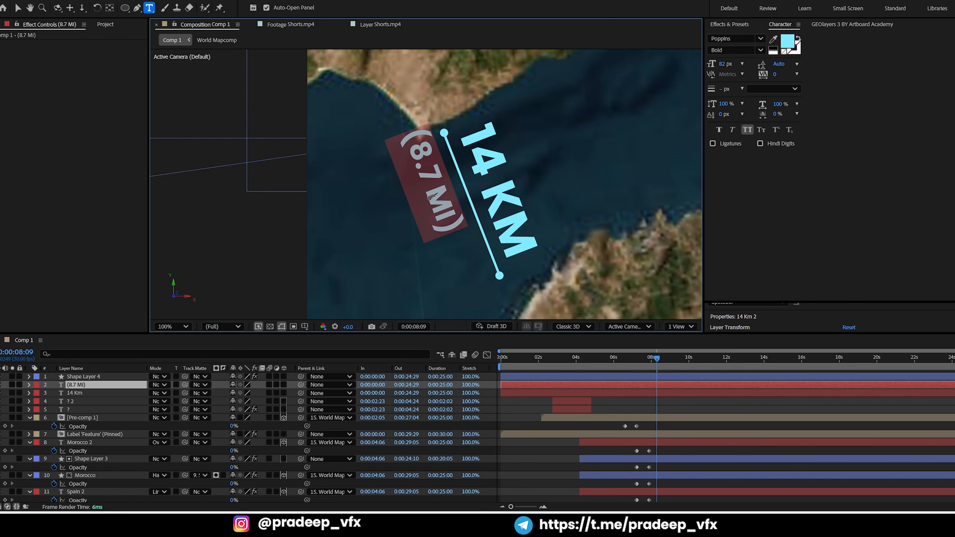
left_click(18, 8)
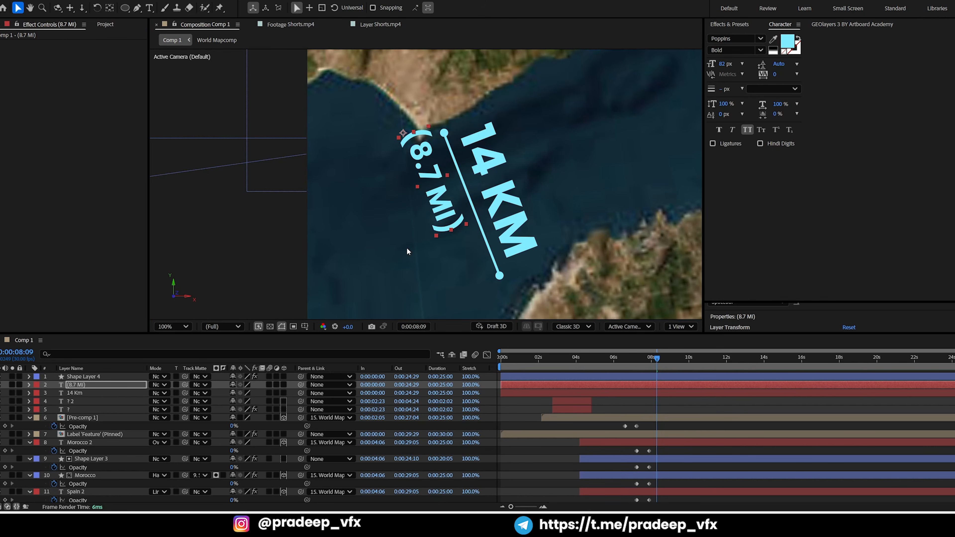
left_click_drag(441, 204, 457, 234)
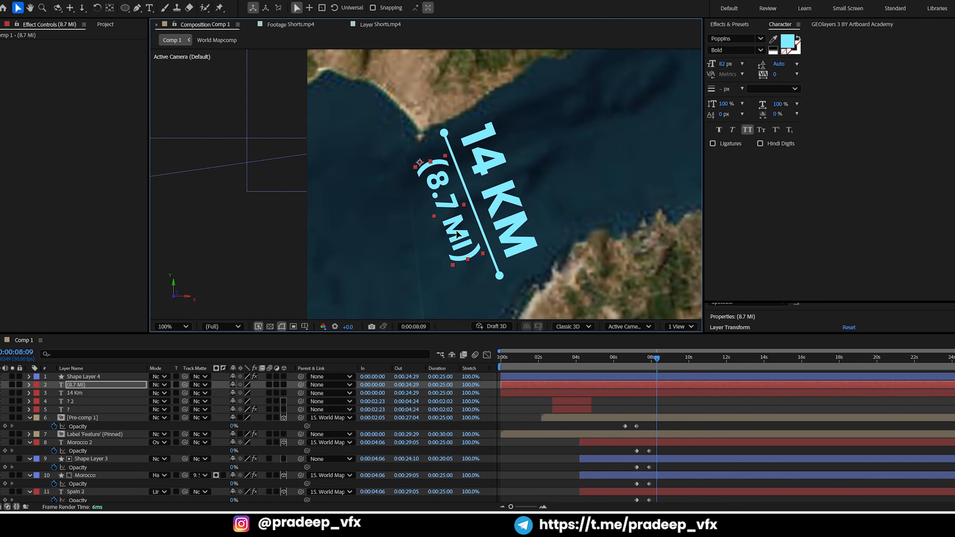
Pre-compose Shape Layer 4 and both distance texts as Test, and center its anchor point on the distance line
left_click(576, 379, "ctrl")
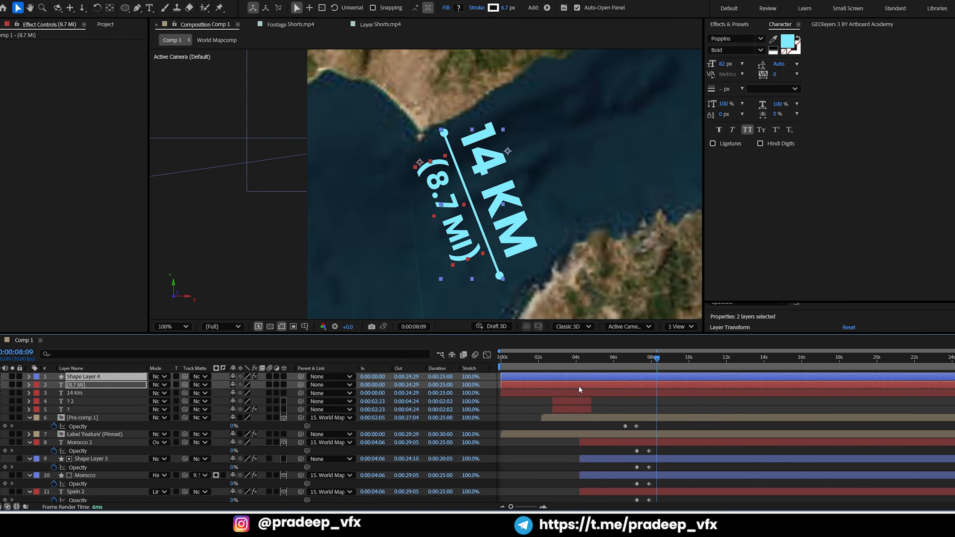
left_click(582, 394, "ctrl")
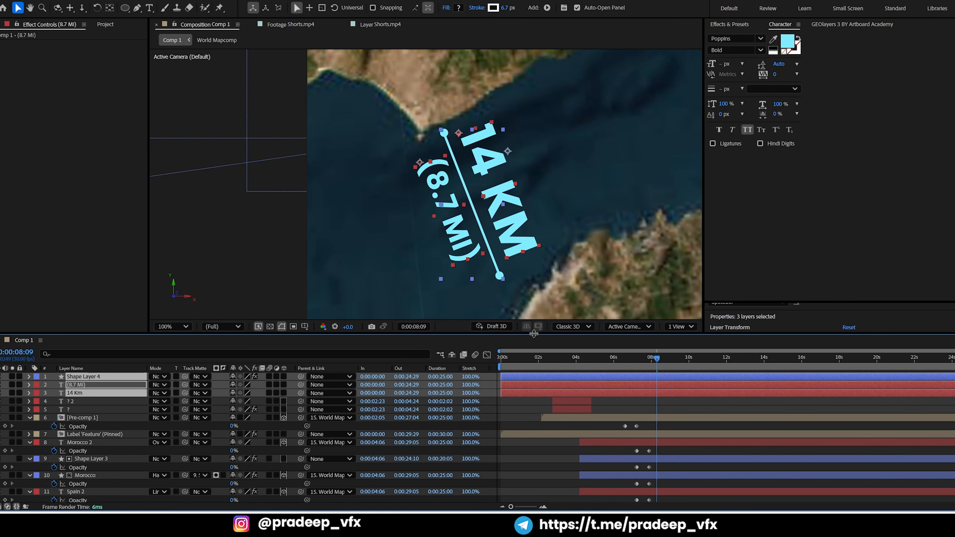
key("ctrl+shift+c")
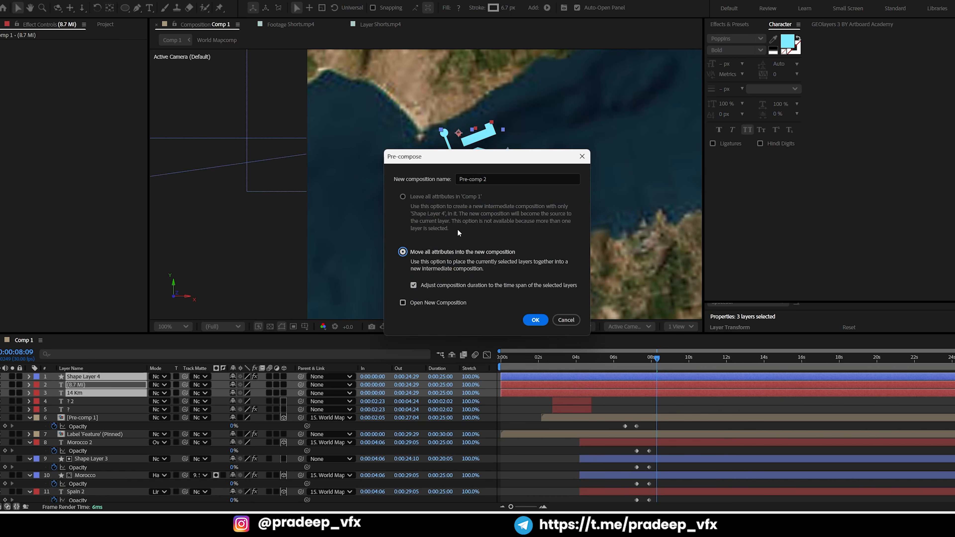
type("Test")
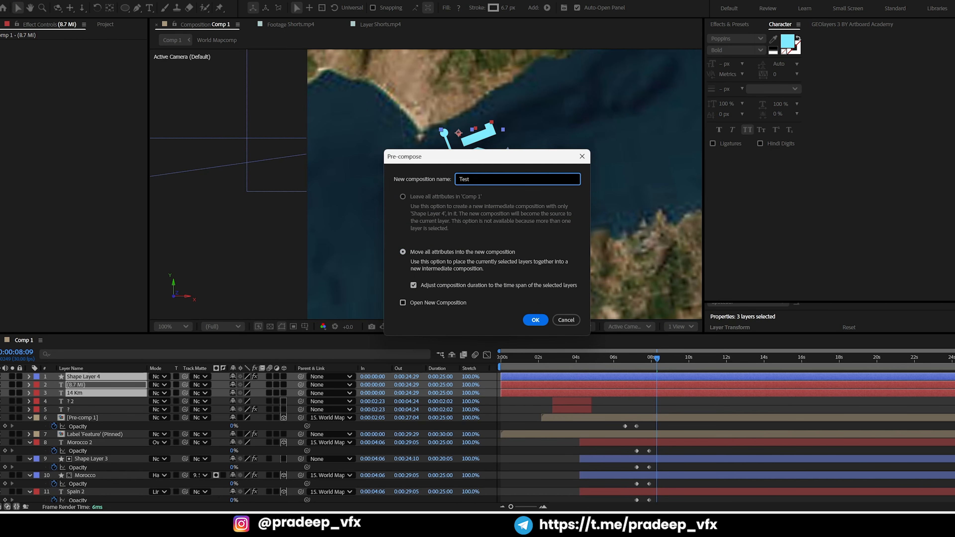
key("Return")
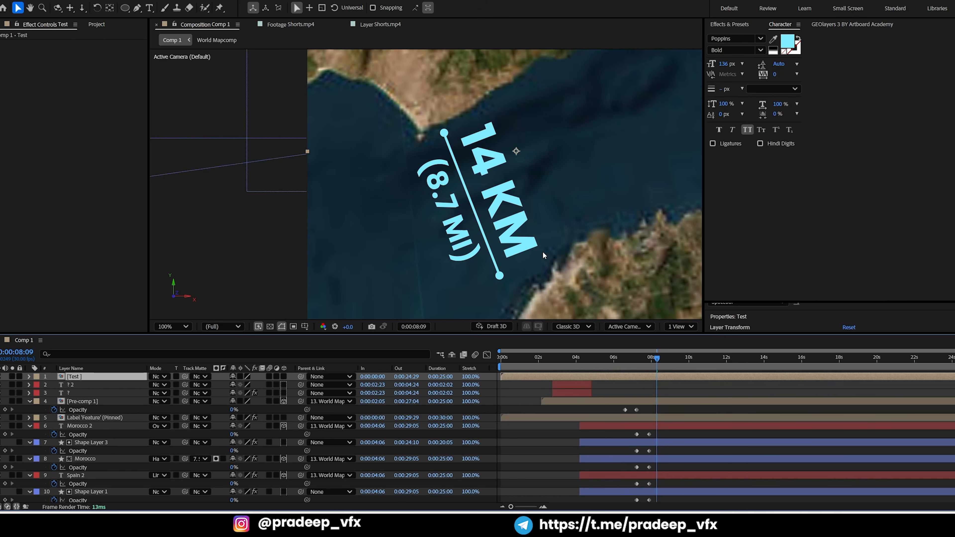
key("y")
left_click_drag(516, 152, 473, 213)
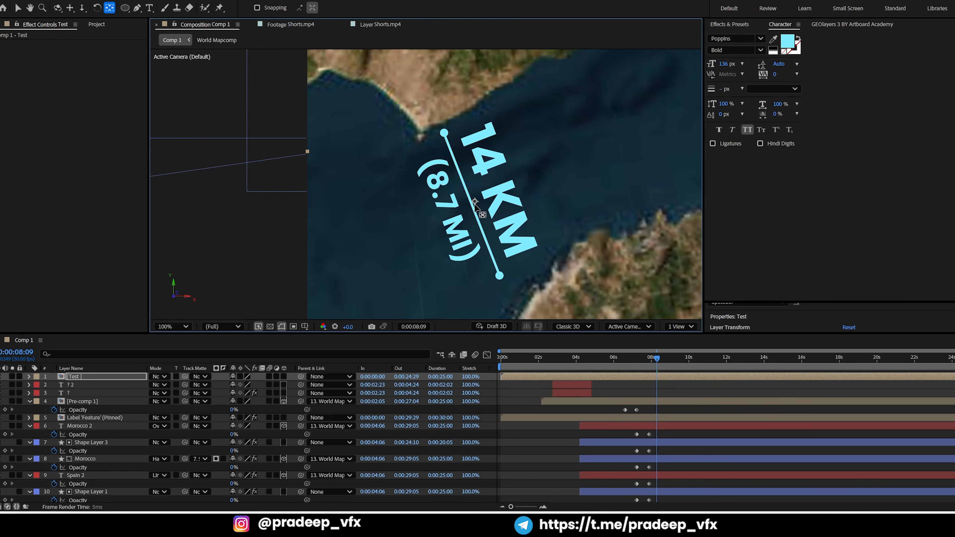
Make the Test layer 3D and parent it to World Mapcomp Anchor
left_click(283, 376)
left_click(323, 377)
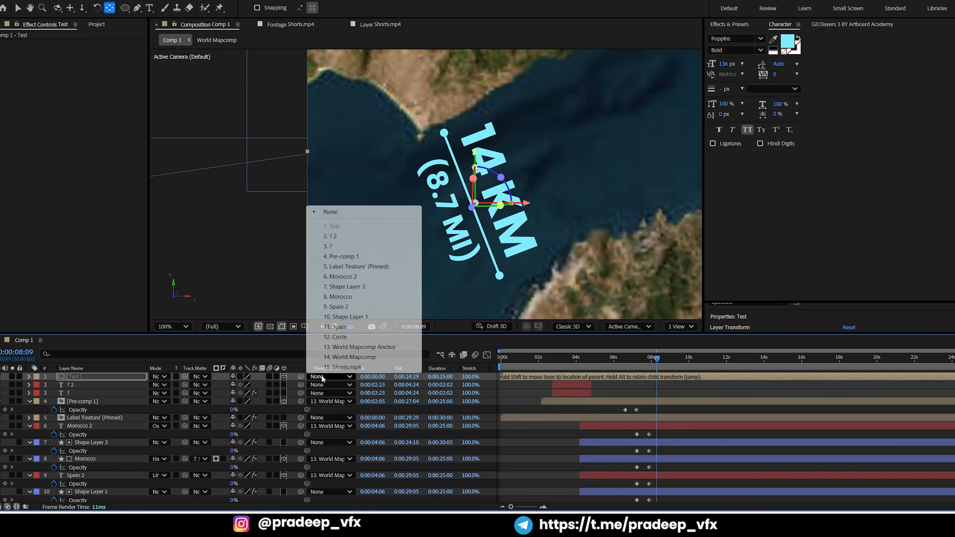
left_click(357, 347)
Rotate the Test layer at 0:00:07:05 so that the distance line fits across the strait between the Spanish and Moroccan coasts
left_click(596, 358)
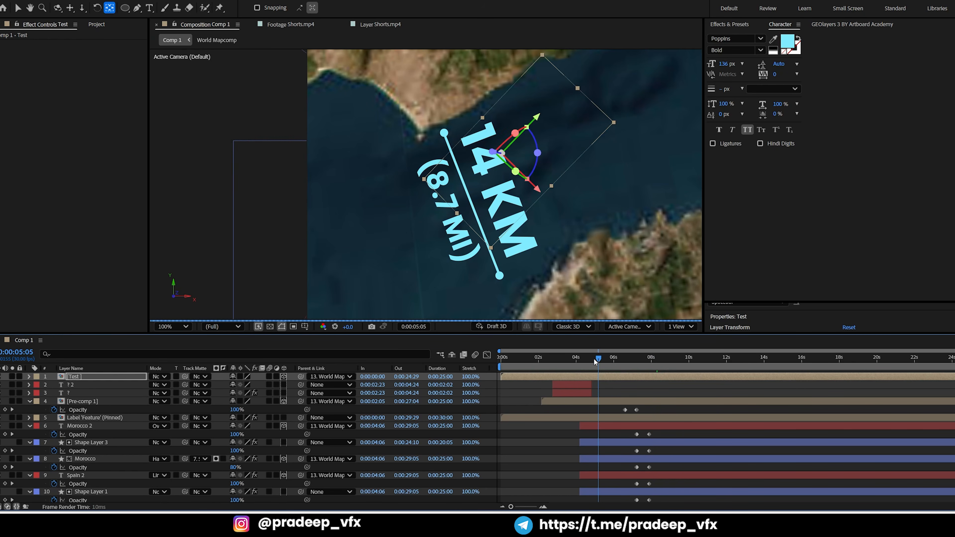
left_click_drag(594, 358, 635, 358)
scroll(503, 156, "up", 1)
scroll(589, 181, "down", 1)
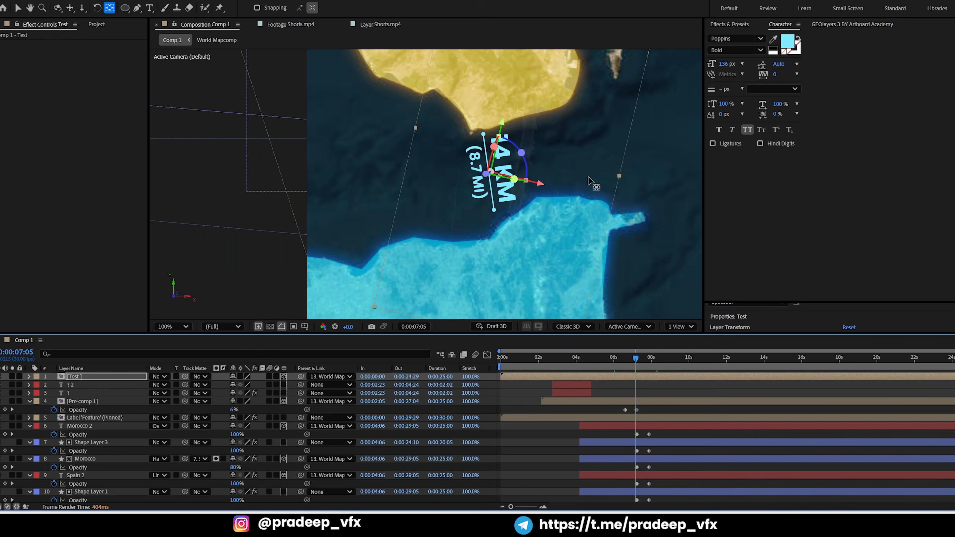
left_click_drag(589, 182, 601, 187)
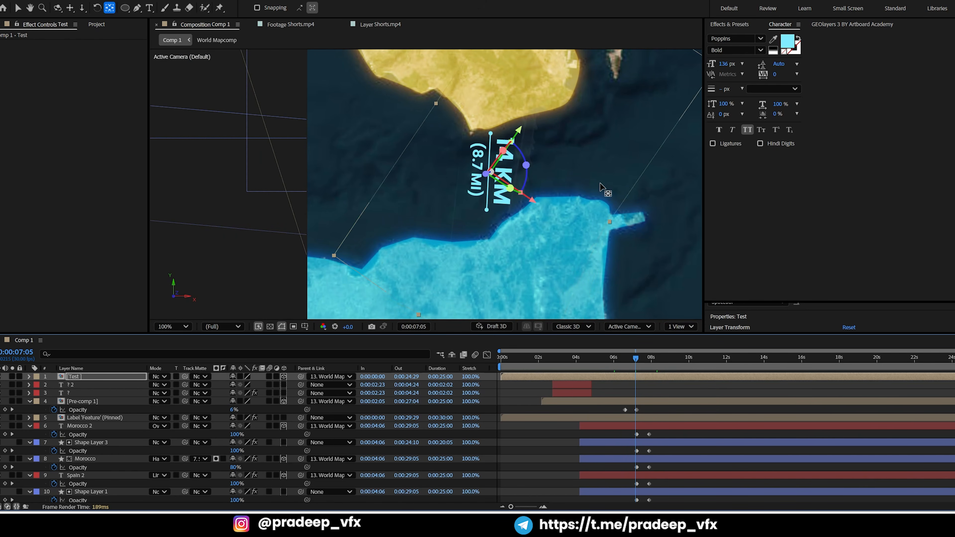
key("shift+KP_Subtract")
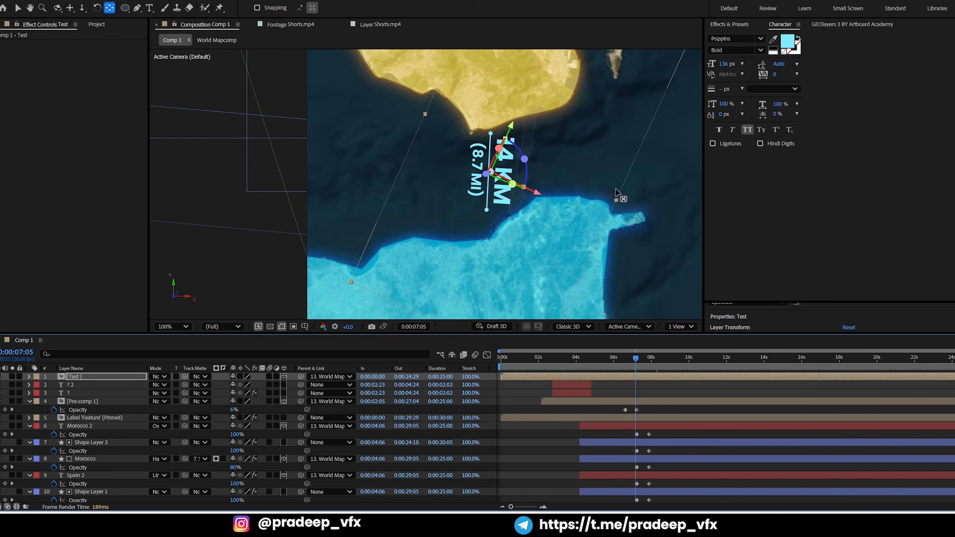
Start the Test layer at 0:00:07:05, keyframe its opacity from 0% to 100%, and check the fade-in up to 0:00:08:18
key("bracketleft")
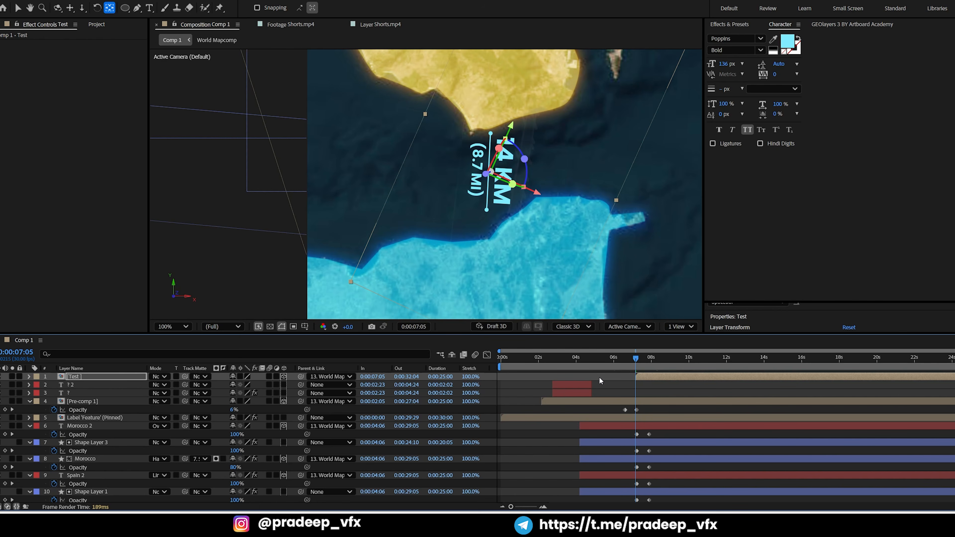
key("t")
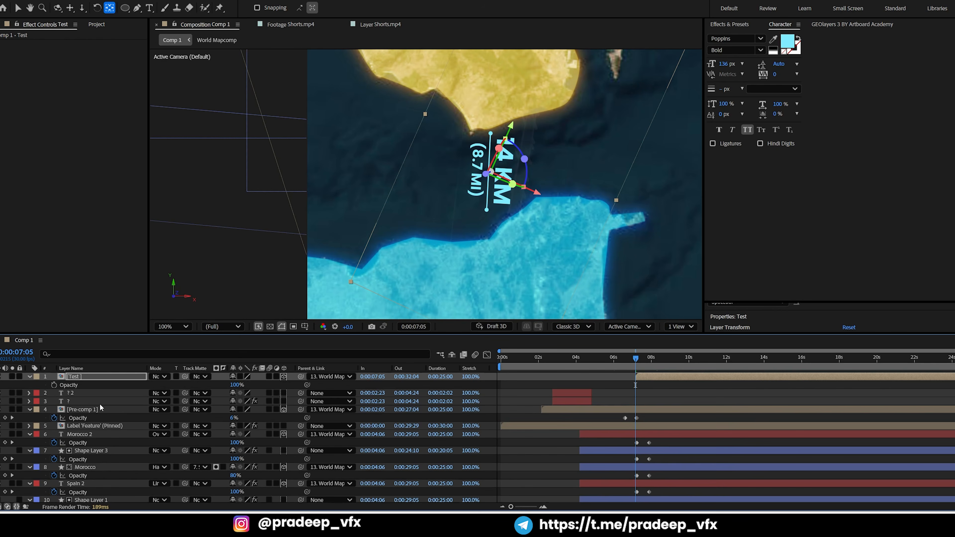
left_click(54, 385)
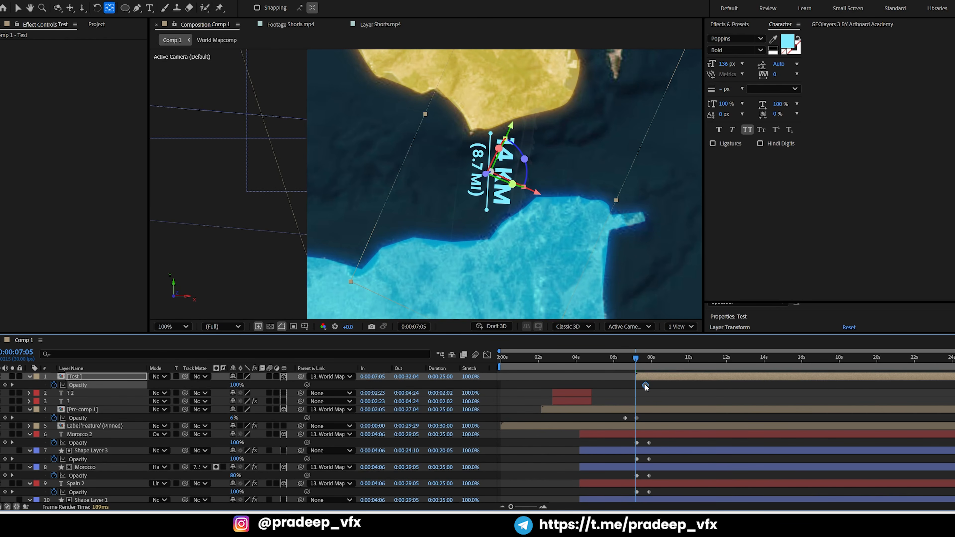
left_click_drag(236, 387, 132, 396)
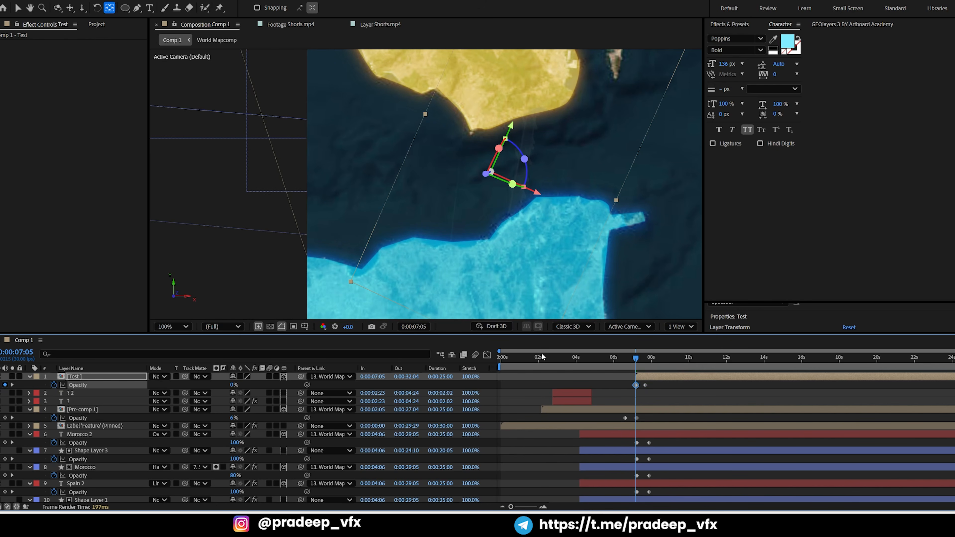
left_click_drag(638, 360, 665, 359)
scroll(560, 225, "down", 2)
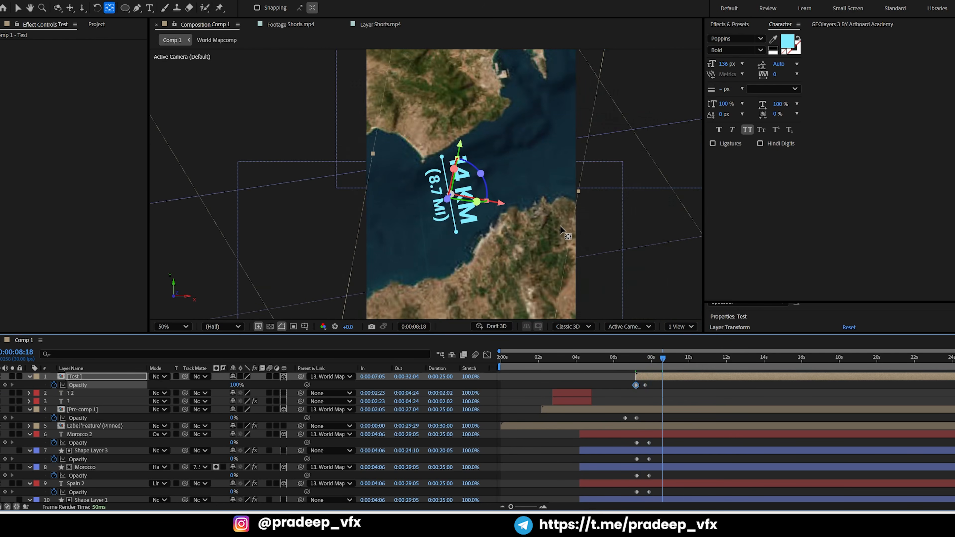
Fine-tune the Test layer's rotation and nudge it slightly down at 0:00:08:18 so the line spans the strait coast to coast
key("KP_Subtract")
key("KP_Subtract")
key("KP_Subtract")
key("KP_Subtract")
key("KP_Subtract")
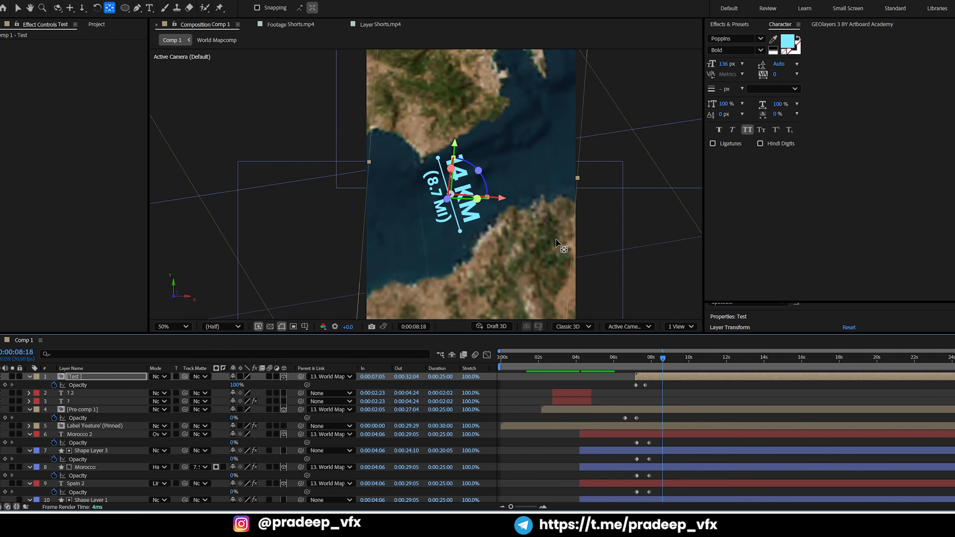
key("Down")
key("Down")
key("Down")
key("Down")
key("Down")
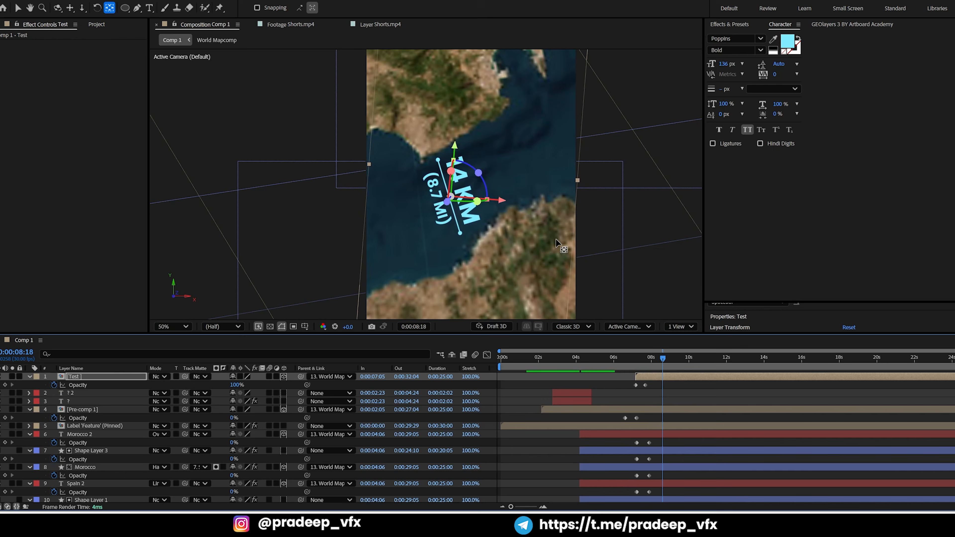
key("Down")
Apply the Deep Glow effect to the Test layer and set its exposure to 0.2
key("ctrl+space")
type("dee")
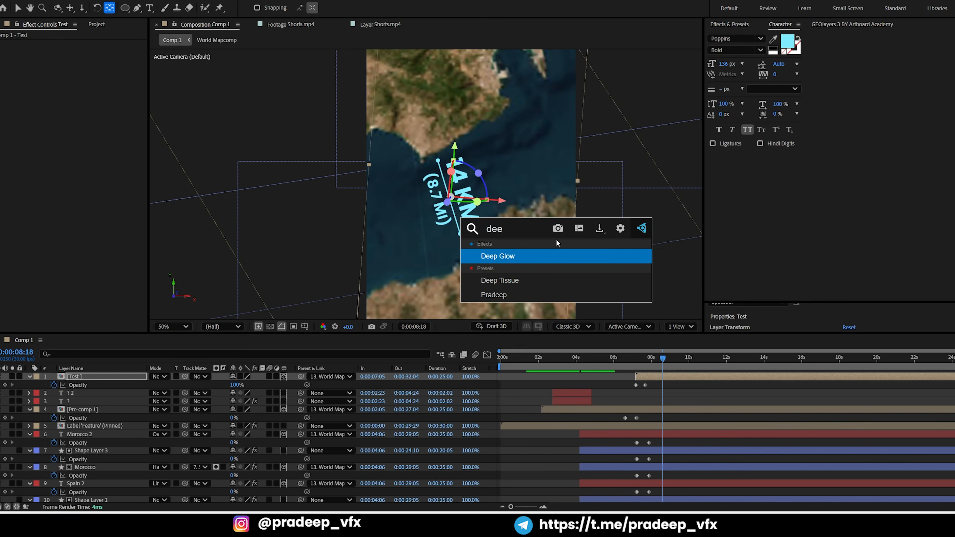
key("Return")
key("v")
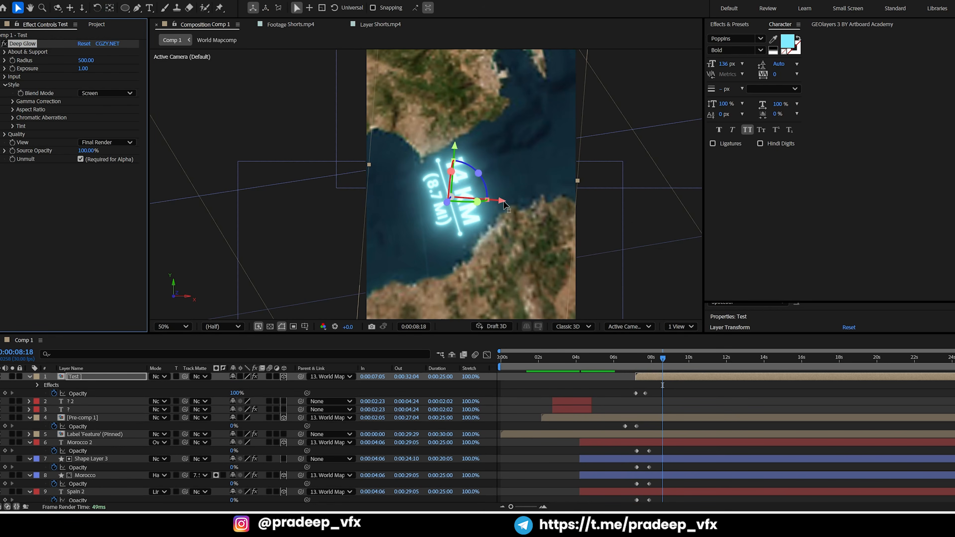
left_click(606, 372)
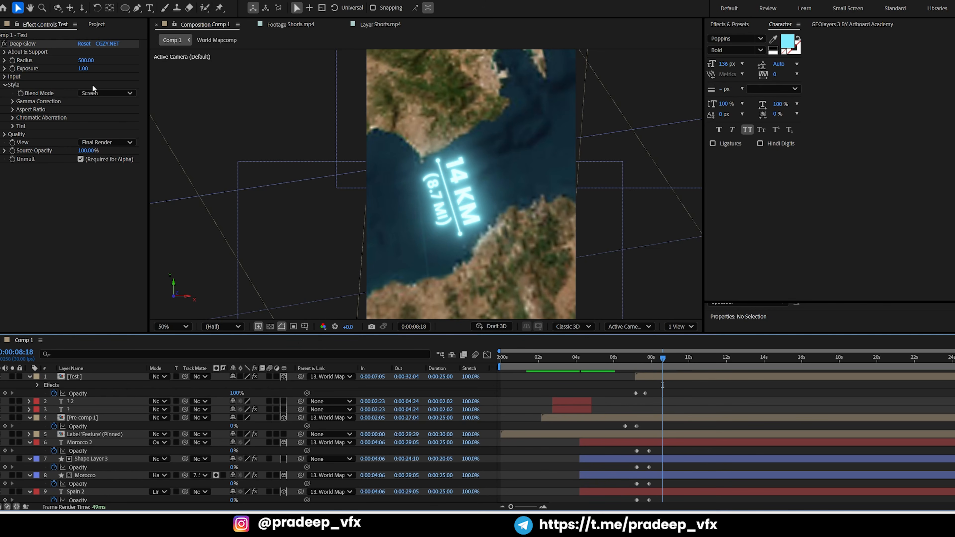
left_click(82, 68)
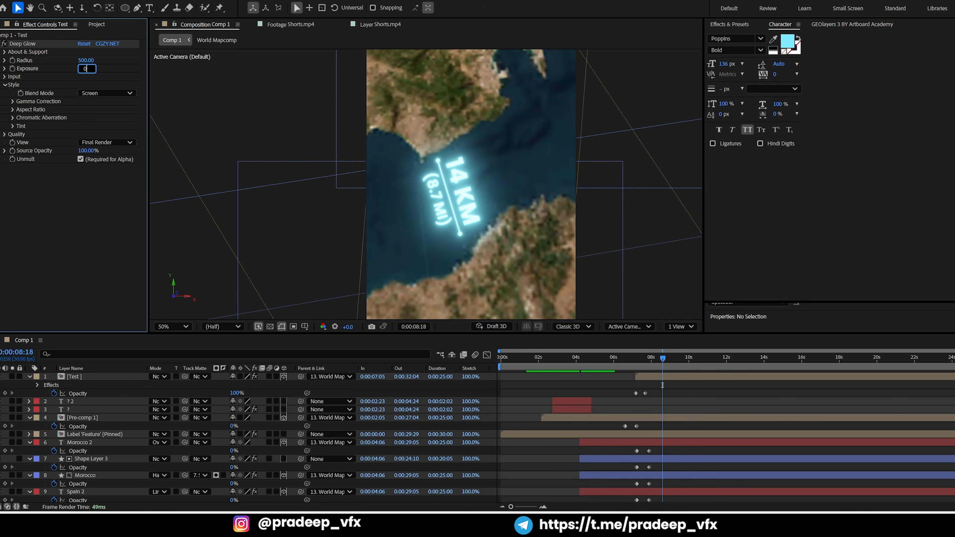
type("0.2")
key("Return")
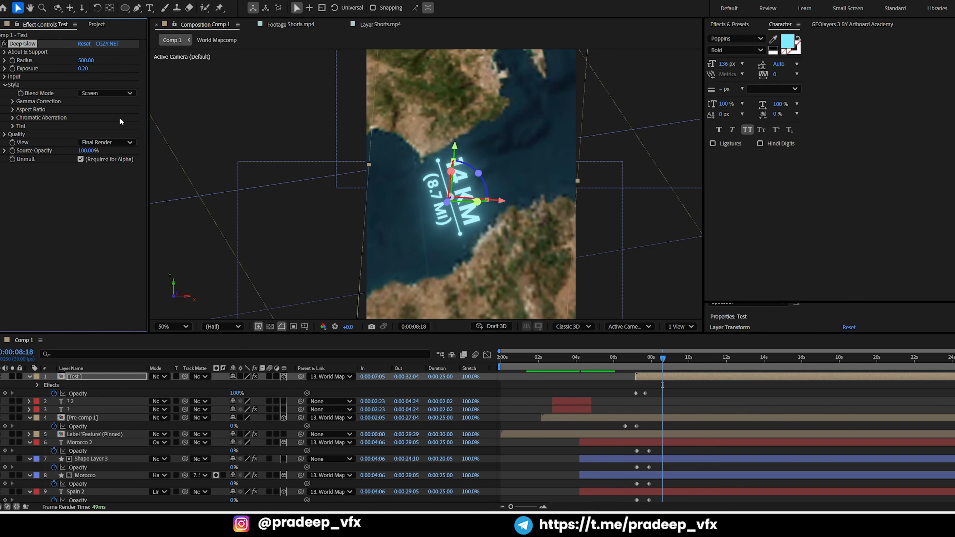
left_click(698, 425)
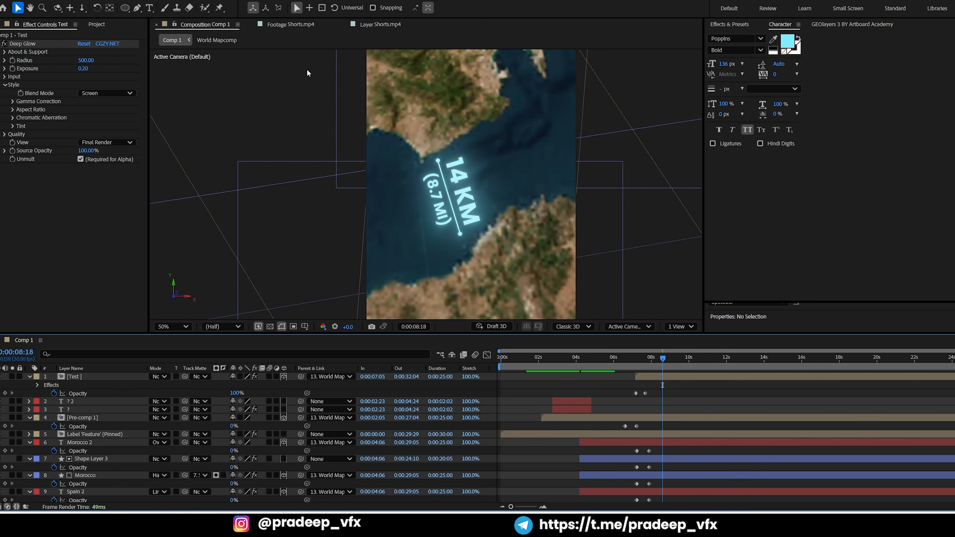
Check how the 14 km label appears in the Shorts.mp4 reference around 0:00:07:10
left_click(296, 24)
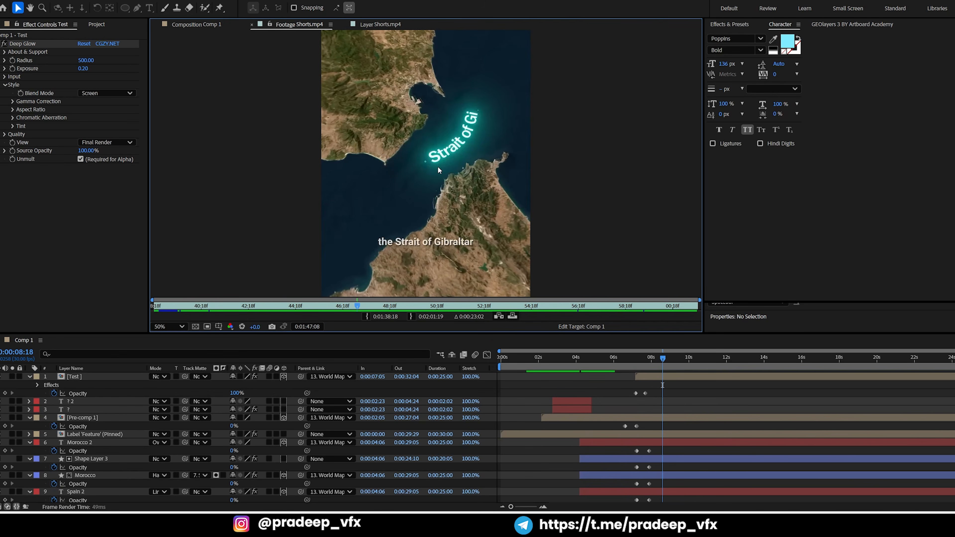
left_click(638, 356)
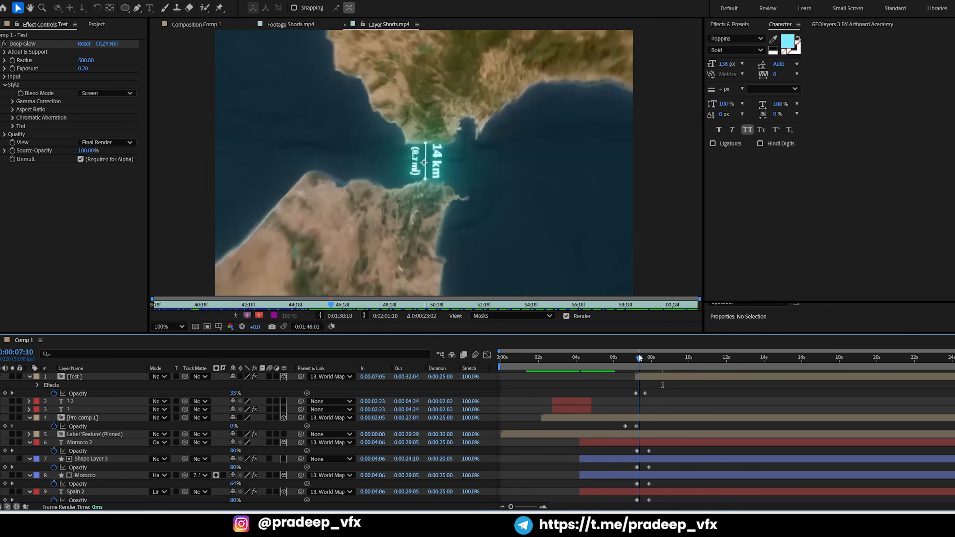
left_click_drag(640, 358, 638, 374)
Inside the Test composition, apply an Animation Composer 3 text-layer transition preset to the (8.7 Mi) and 14 Km texts
double_click(646, 378)
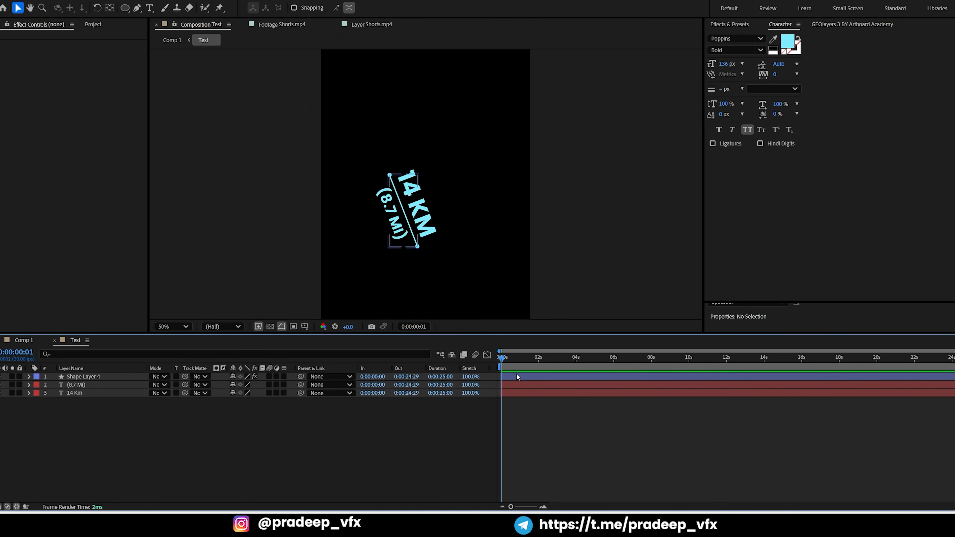
left_click(515, 386)
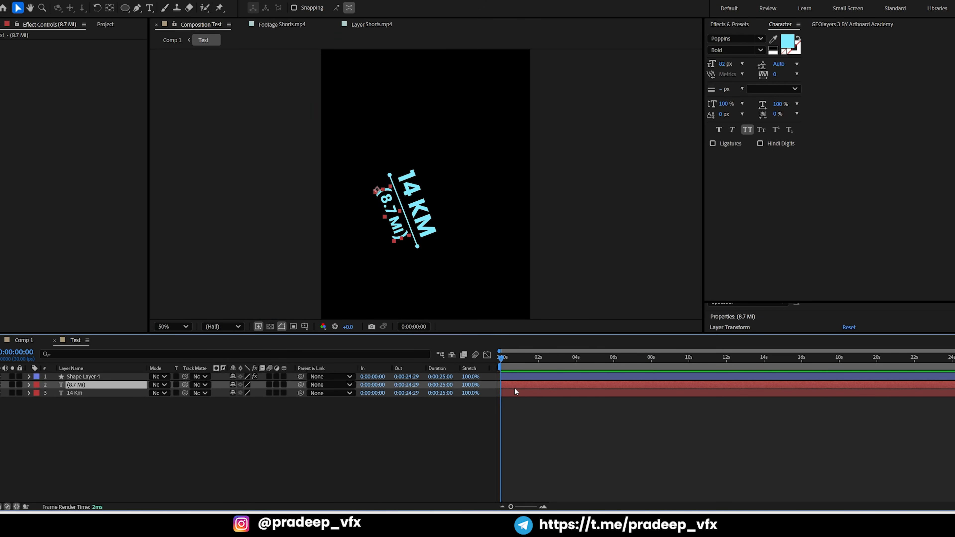
left_click(519, 394, "shift")
left_click(172, 1)
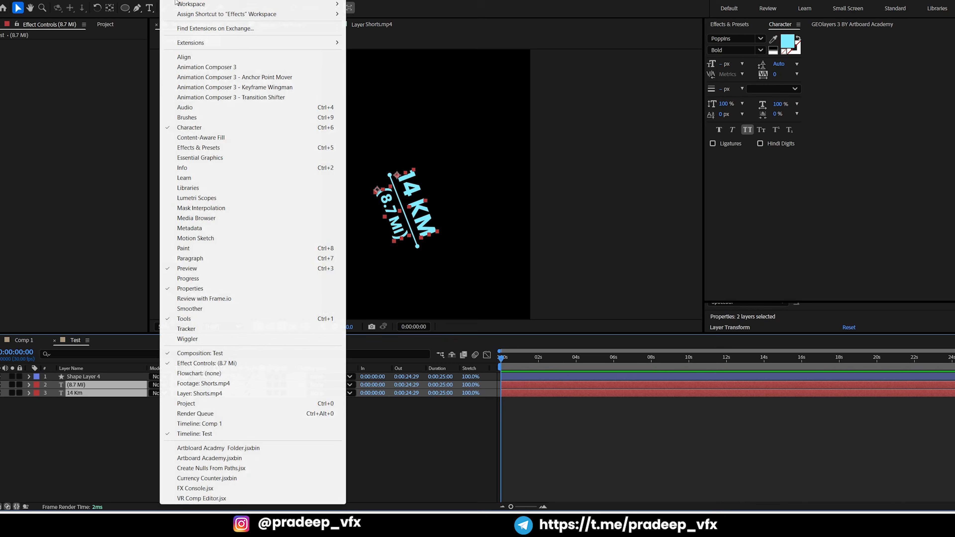
left_click(211, 68)
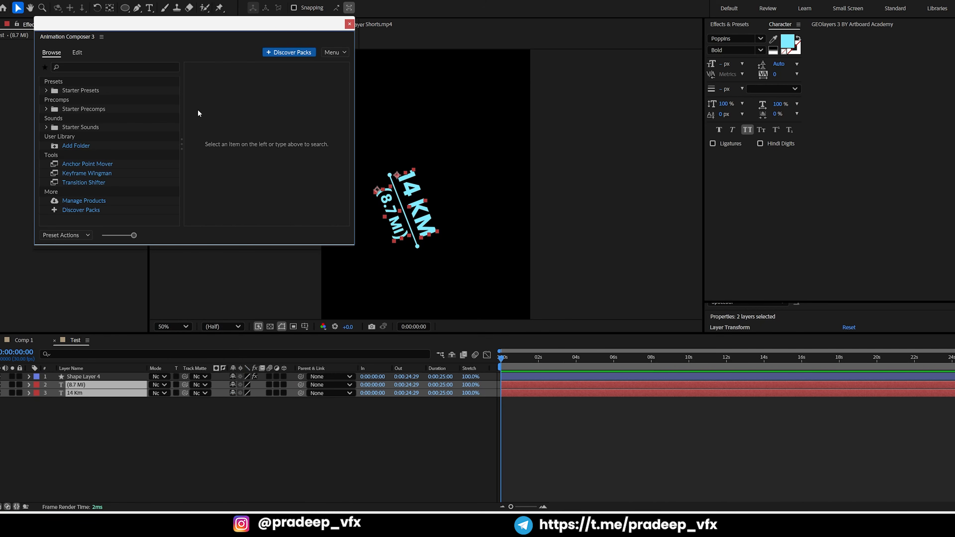
left_click(46, 91)
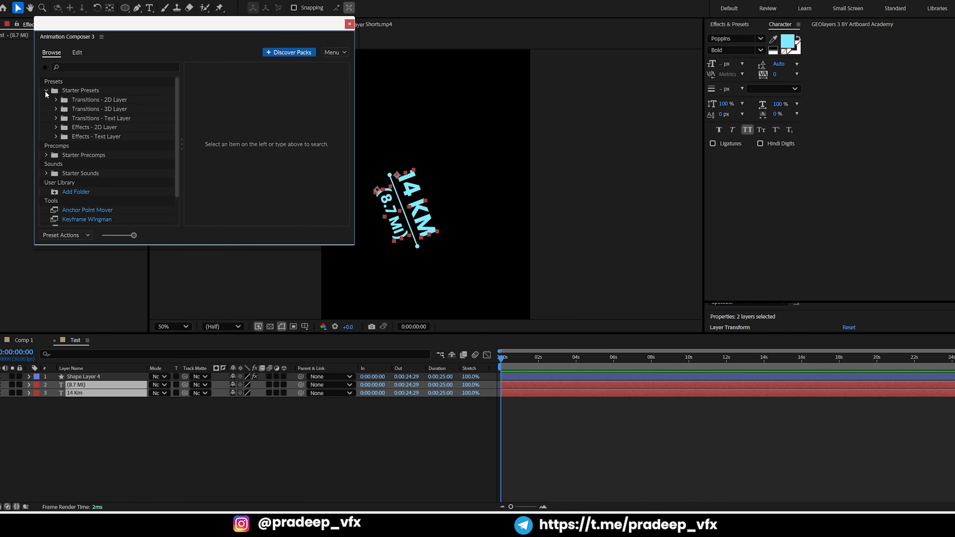
left_click(104, 117)
double_click(229, 101)
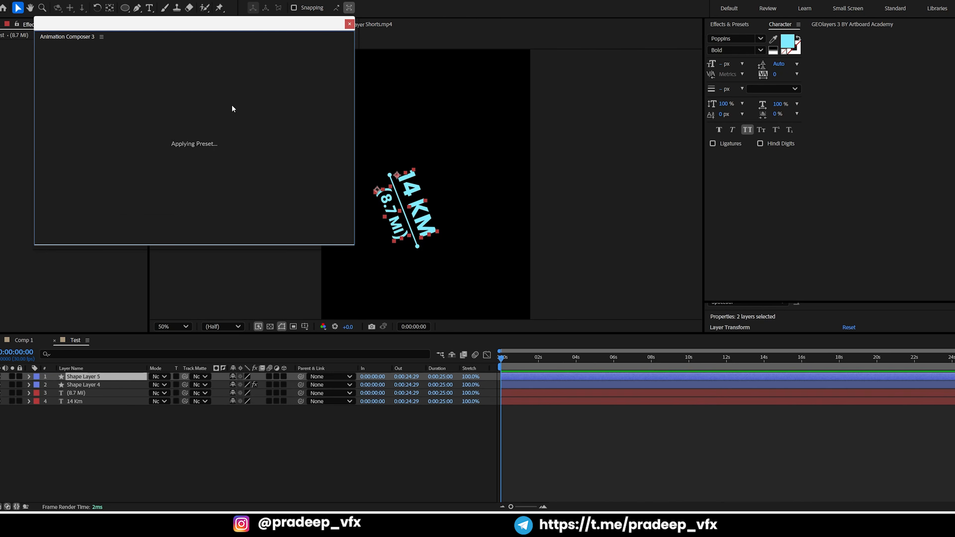
left_click(350, 24)
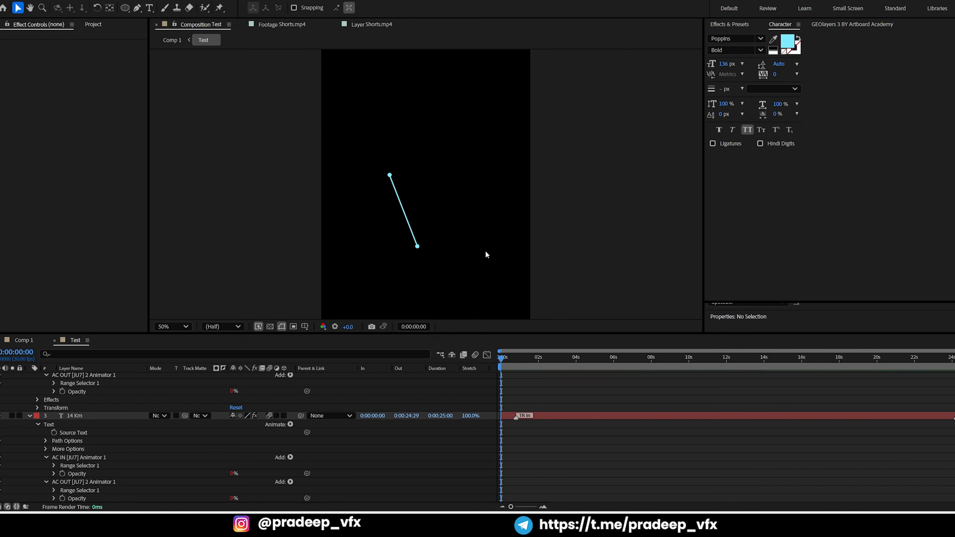
Preview the text reveal in the Test composition and in Comp 1 from about 0:00:07:06
key("space")
left_click(522, 362)
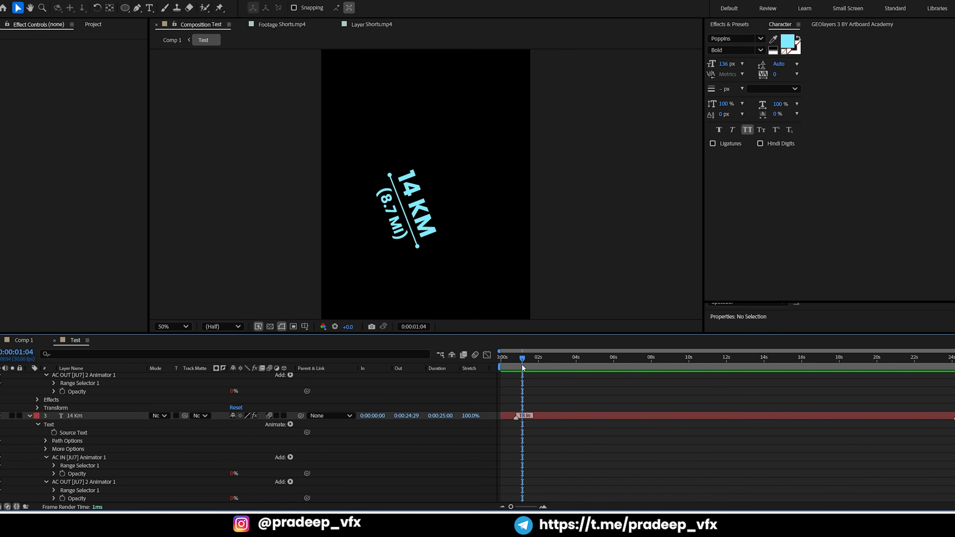
key("Tab")
left_click(480, 364)
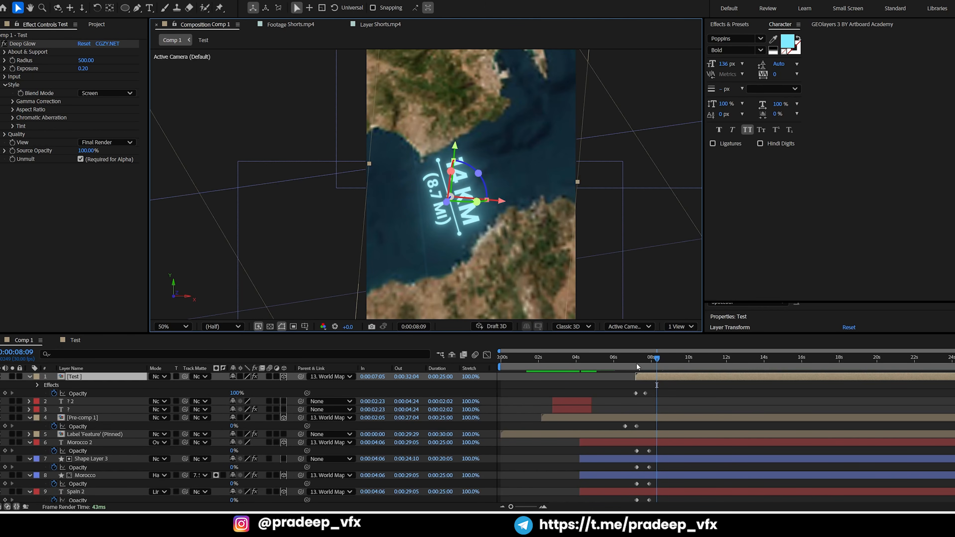
left_click(637, 362)
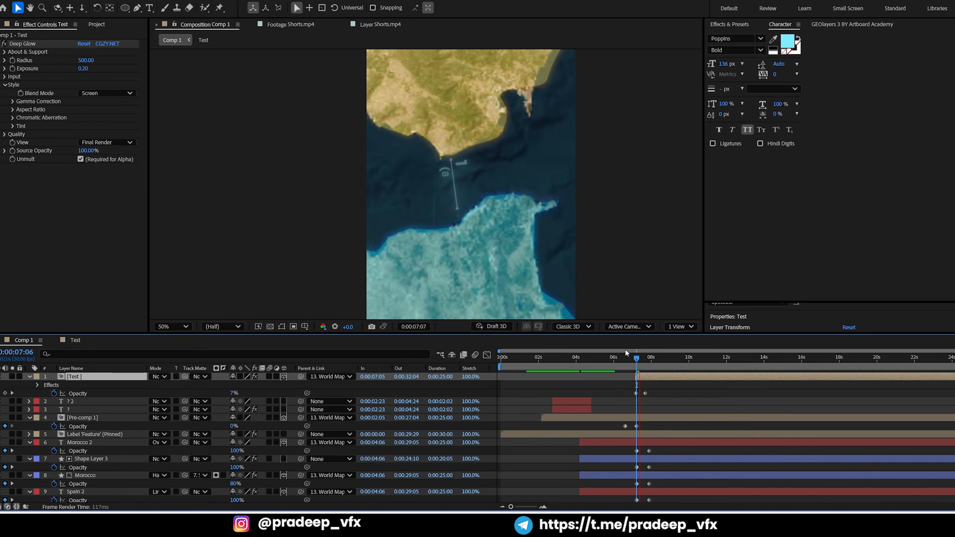
key("space")
left_click(638, 363)
key("space")
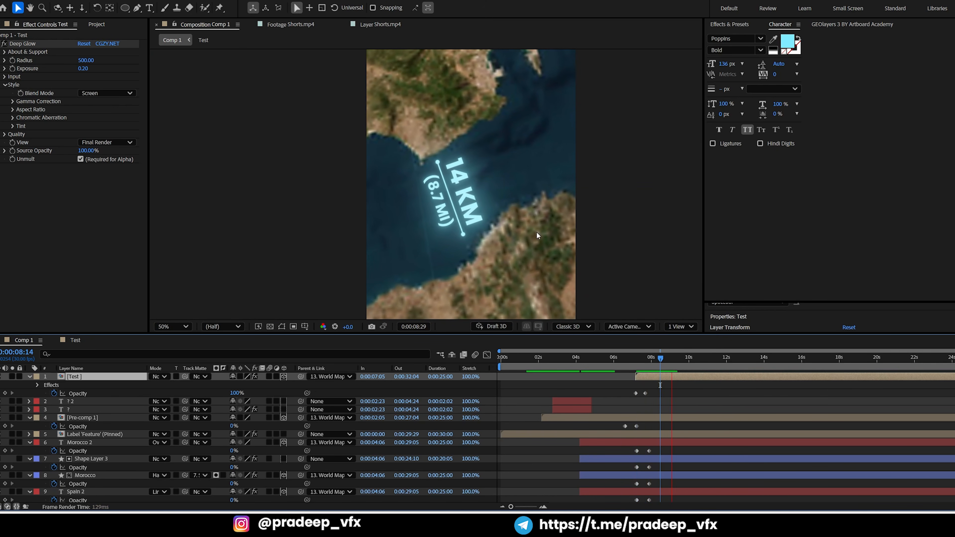
key("space")
Check in the Shorts.mp4 reference when the distance label shrinks away as the strait title appears
left_click(369, 25)
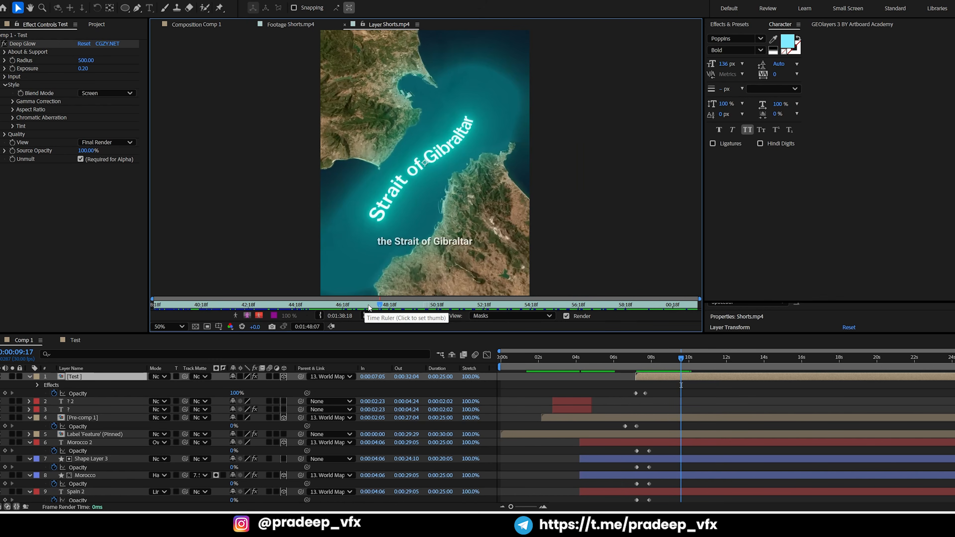
mouse_move(367, 307)
left_mouse_down()
mouse_move(347, 304)
mouse_move(354, 304)
left_mouse_up()
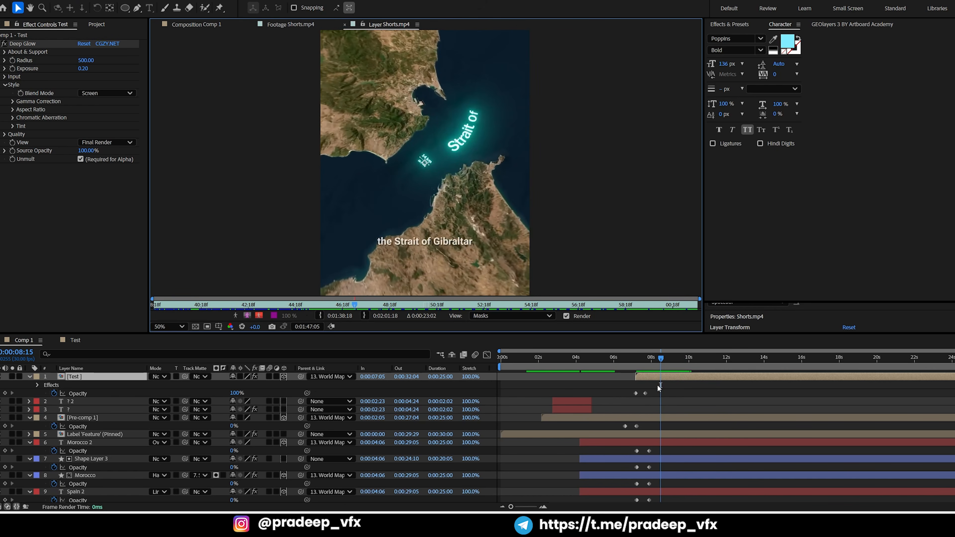
mouse_move(662, 360)
left_mouse_down()
mouse_move(637, 359)
mouse_move(664, 357)
left_mouse_up()
Keyframe the Test layer's scale from 26.2% at 0:00:08:24 to 0% at 0:00:09:29, and remove the part of the layer after it
left_click(222, 27)
key("s")
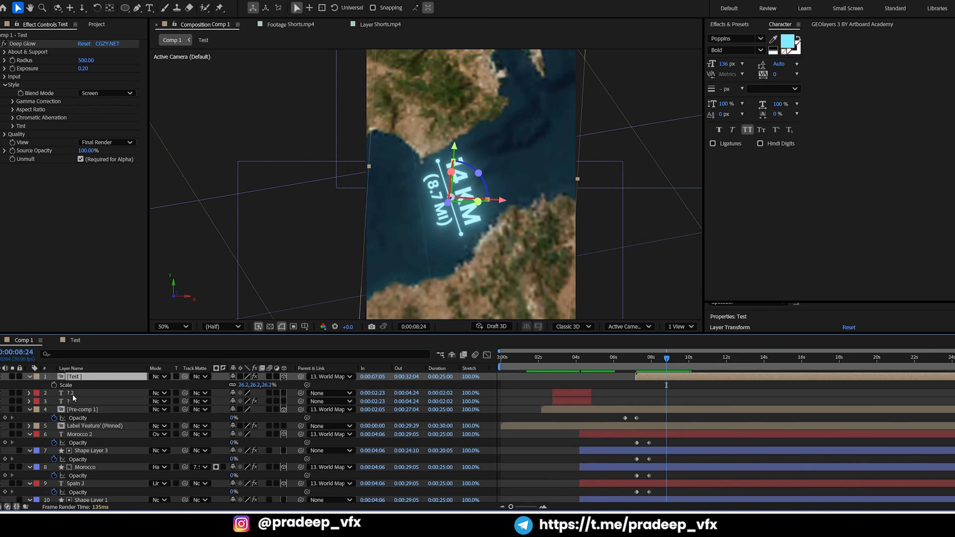
left_click(54, 385)
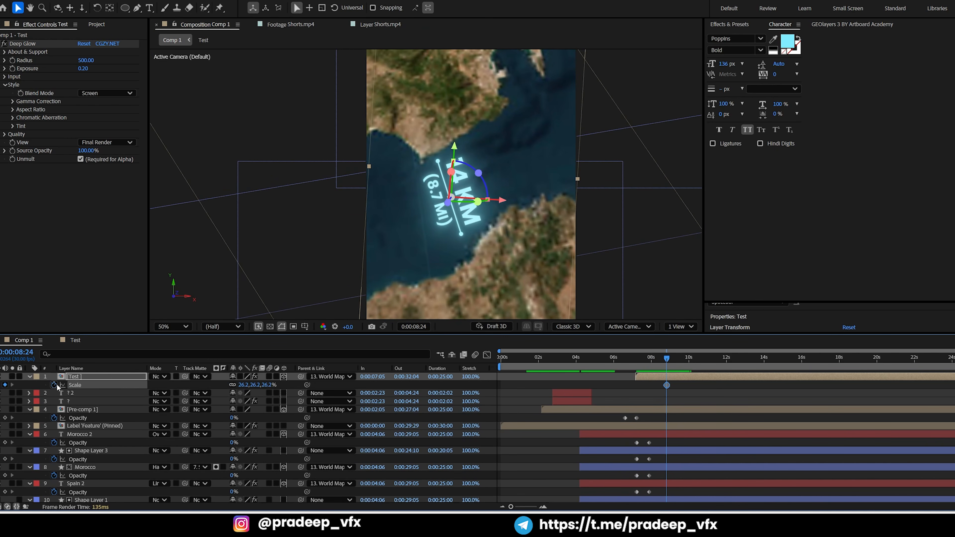
left_click(679, 359)
left_click_drag(682, 359, 688, 359)
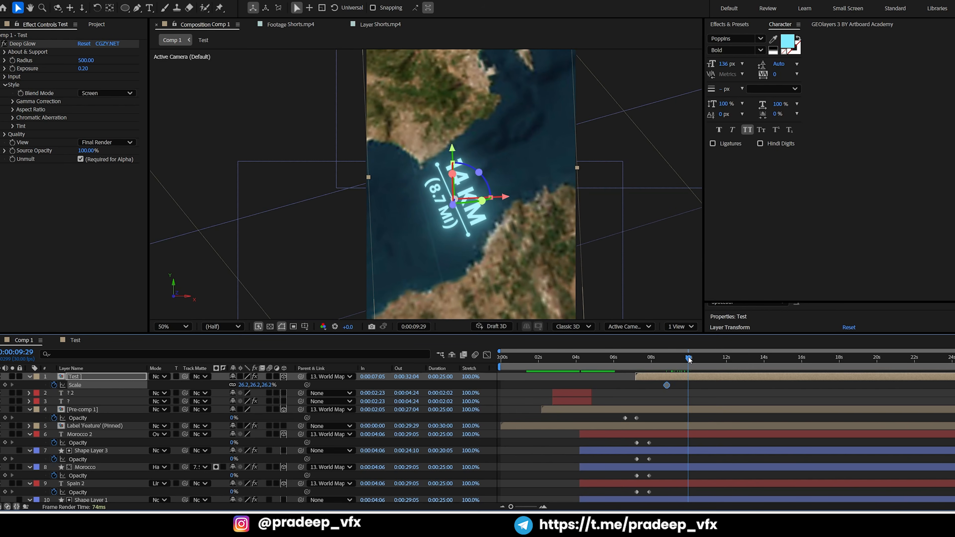
left_click(243, 384)
type("0")
key("Return")
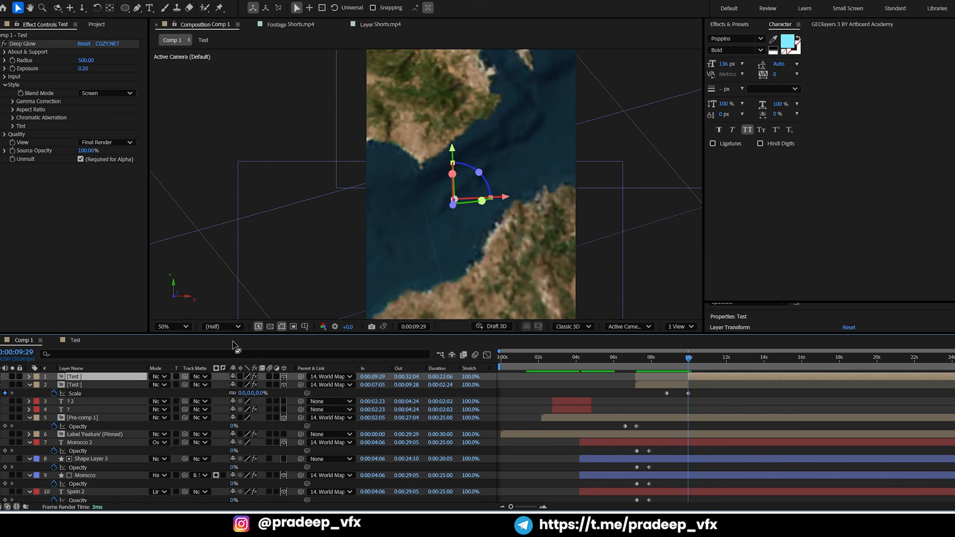
key("alt+bracketright")
key("u")
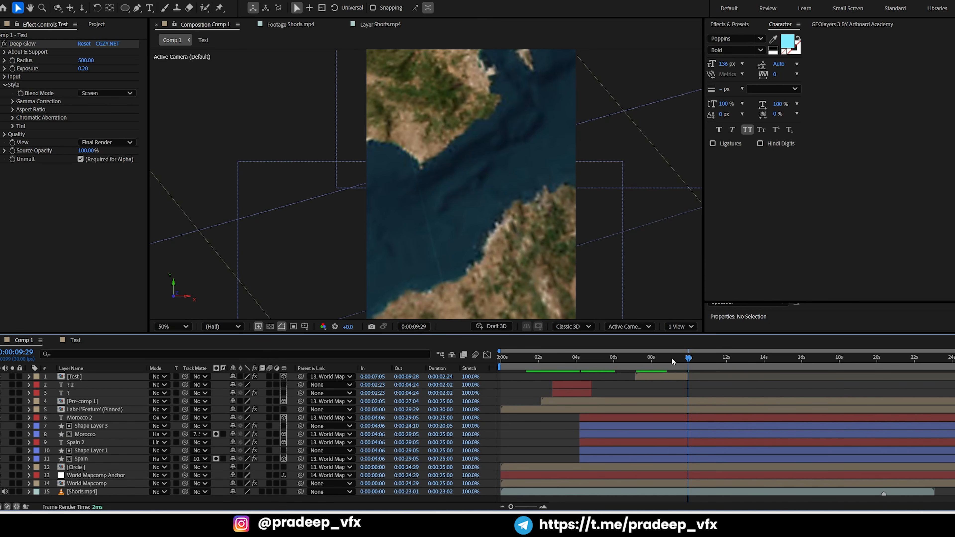
Preview Comp 1 from 0:00:06:12 to review the distance label's appearance and shrink-out
left_click(622, 366)
key("comma")
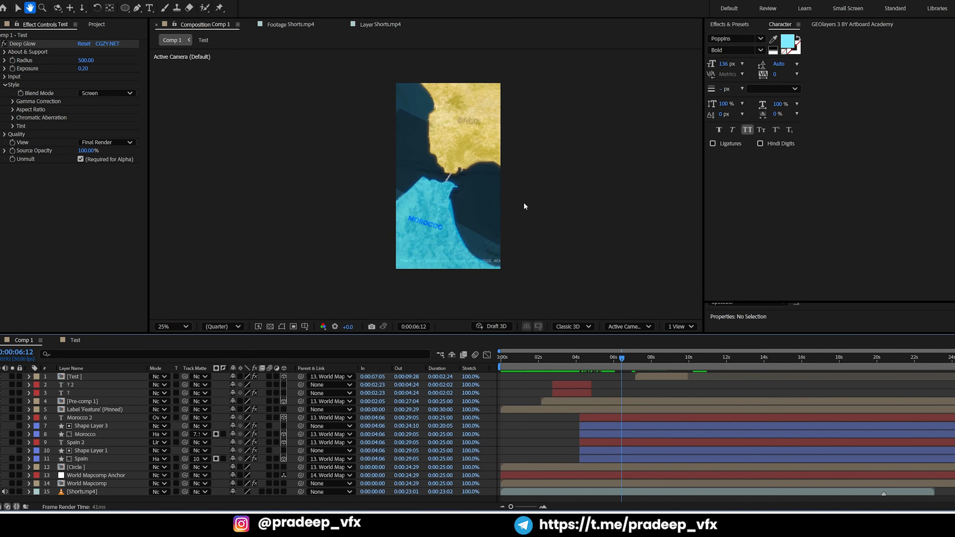
key("space")
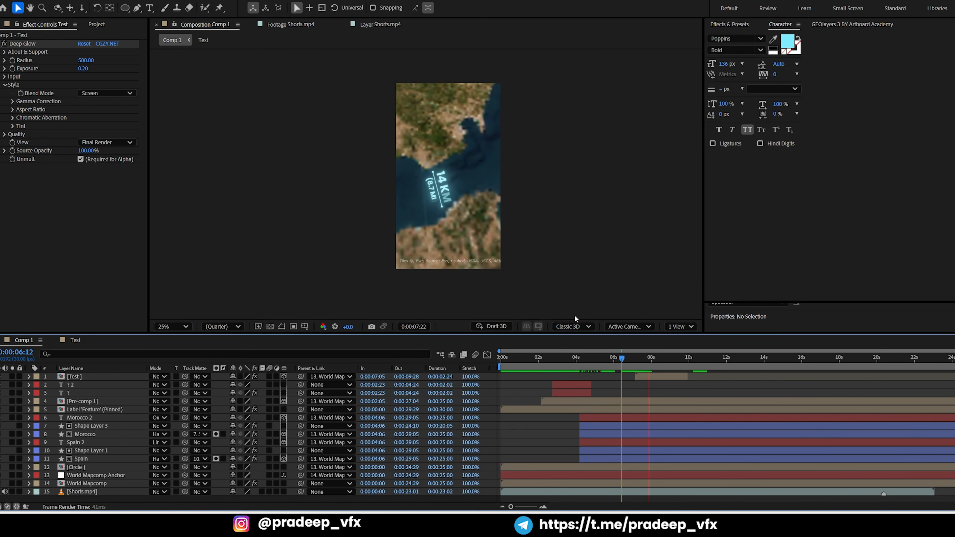
key("space")
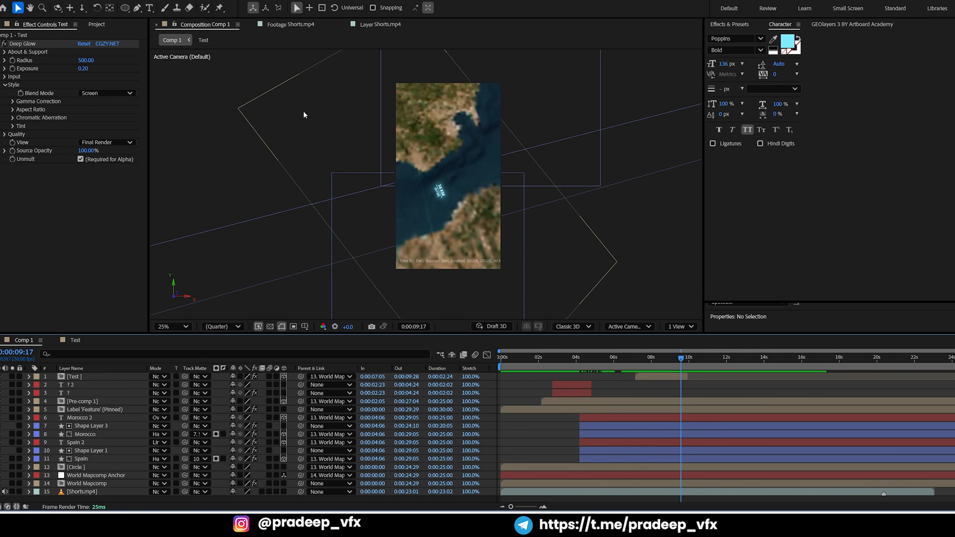
Compare Comp 1 with the Shorts.mp4 reference around 0:00:09:14 to study the curved, glowing Strait of Gibraltar title
left_click(361, 25)
key("space")
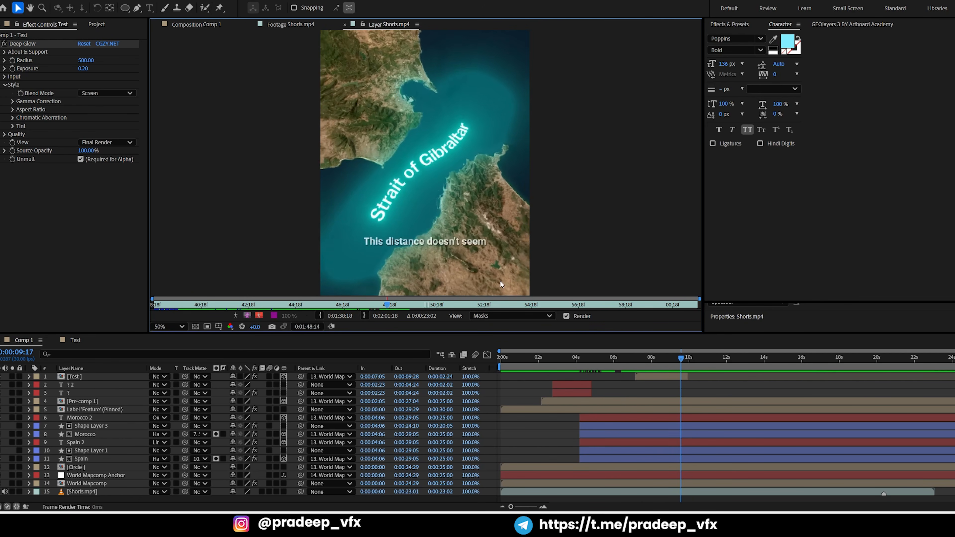
left_click(287, 25)
left_click(209, 28)
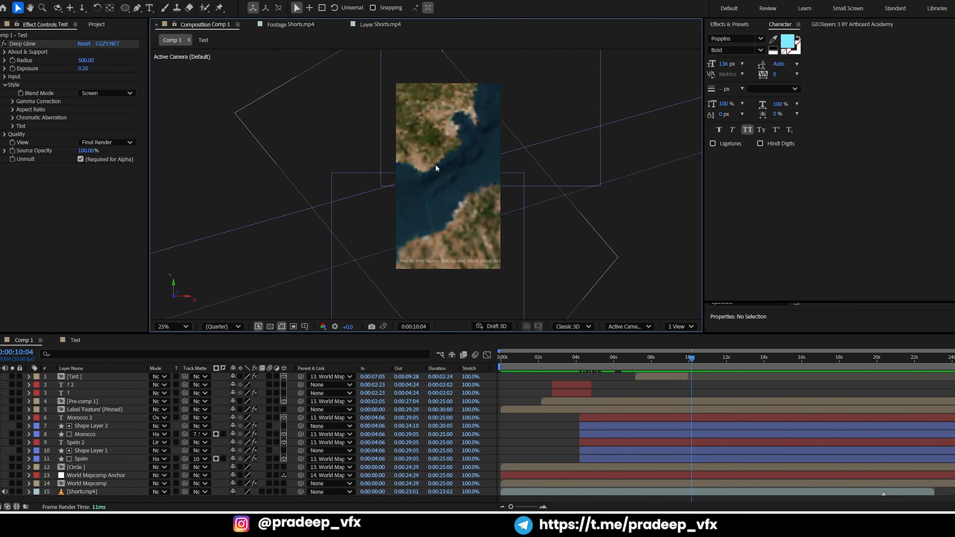
left_click(392, 30)
mouse_move(675, 358)
left_mouse_down()
mouse_move(647, 358)
mouse_move(680, 356)
left_mouse_up()
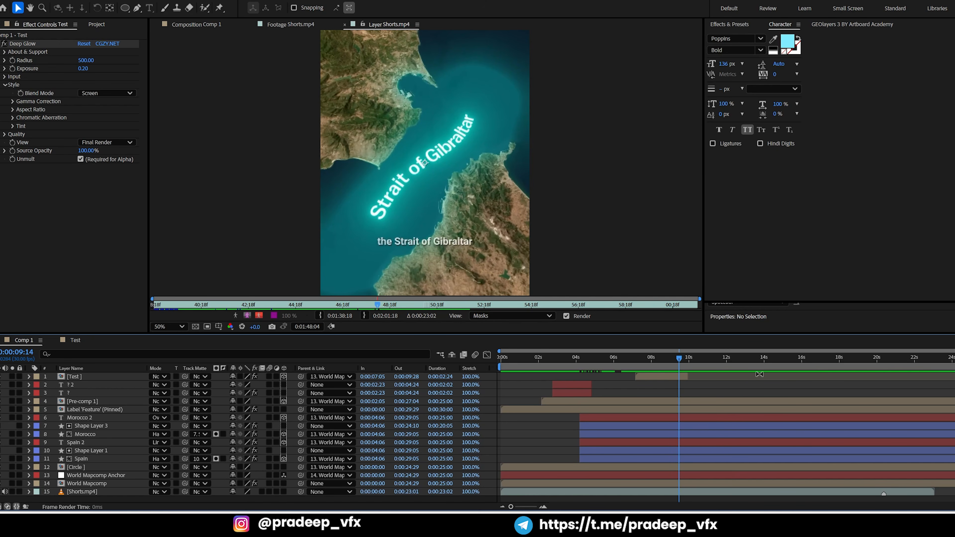
Capture the map area around the glowing Strait of Gibraltar label and copy the capture
left_click(860, 522)
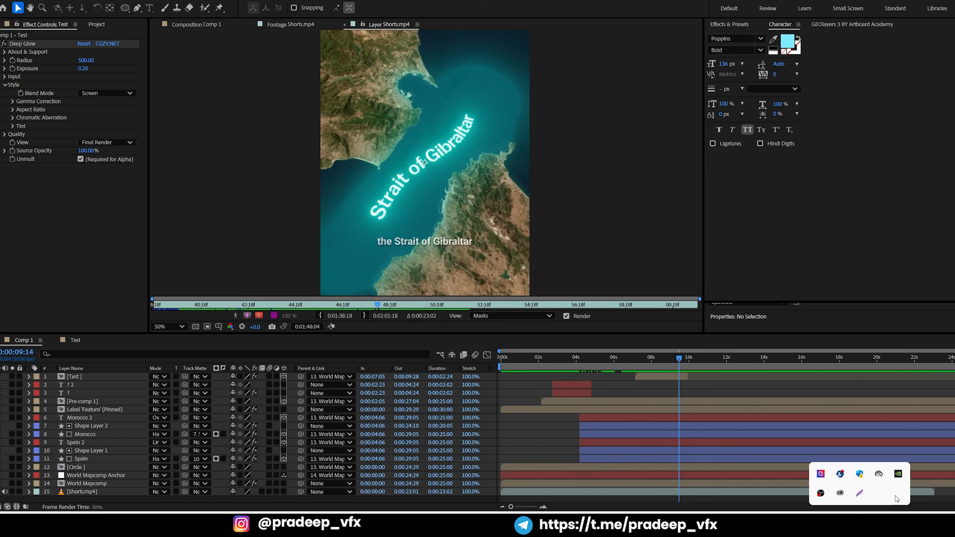
left_click(862, 494)
left_click_drag(340, 92, 533, 231)
right_click(470, 180)
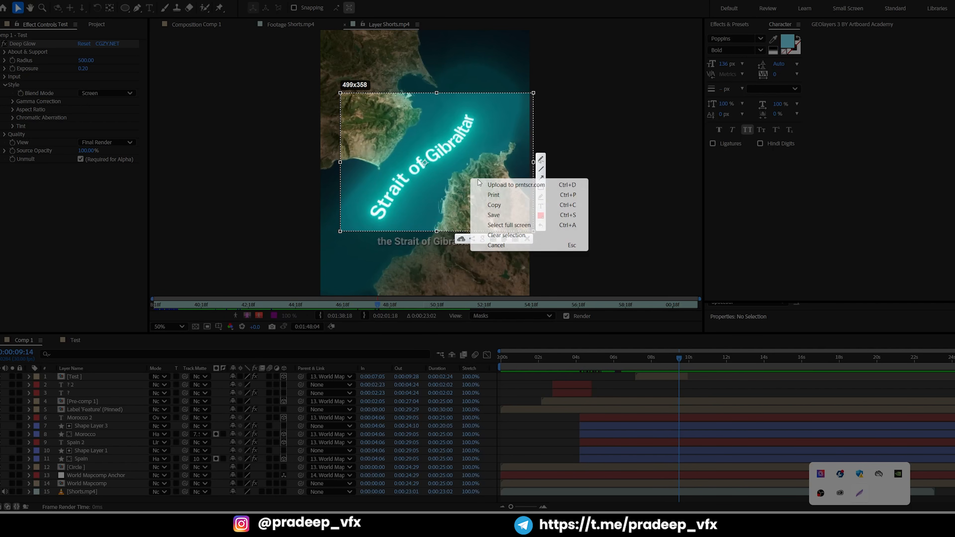
left_click(506, 207)
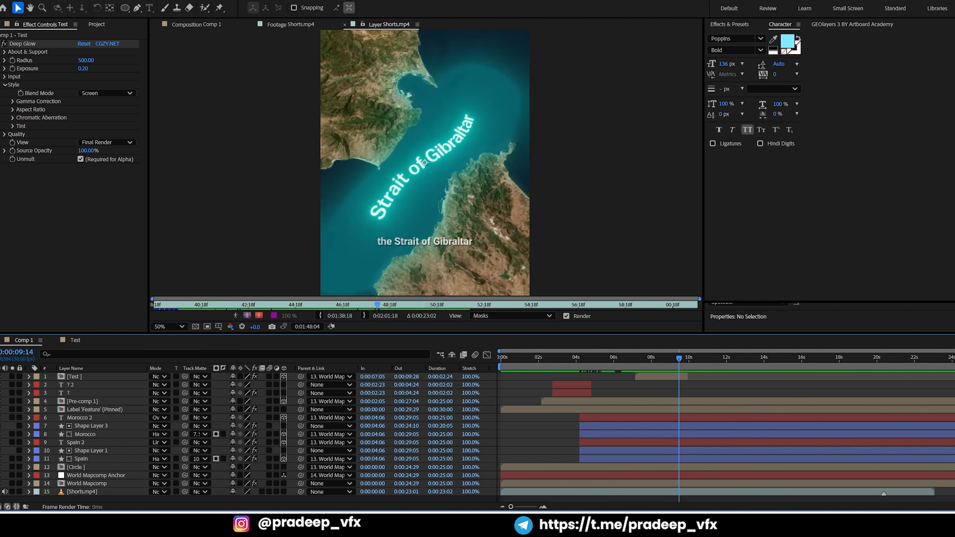
Capture the map area around the glowing Strait of Gibraltar label and save it to the Desktop as the PNG Screenshot_3
left_click(861, 522)
left_click(861, 494)
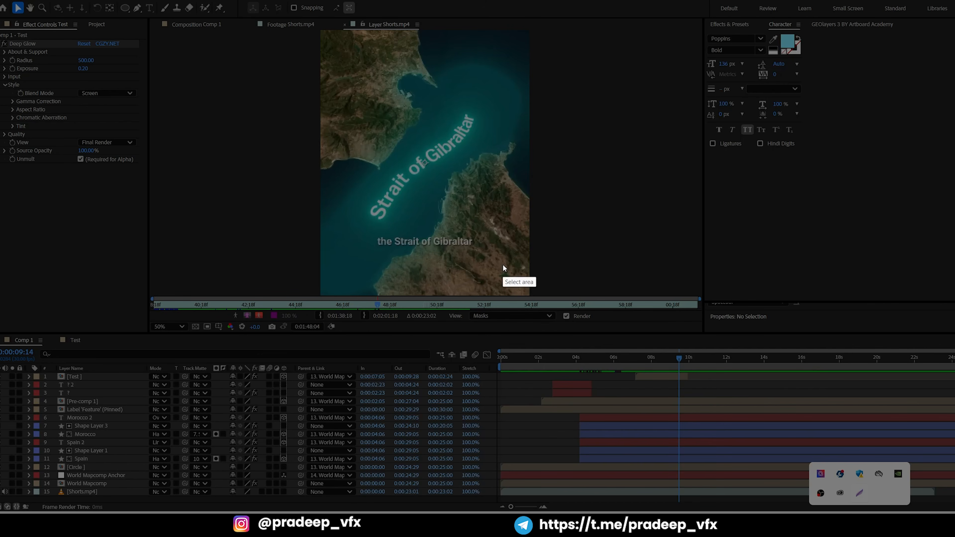
left_click_drag(311, 82, 542, 221)
right_click(458, 167)
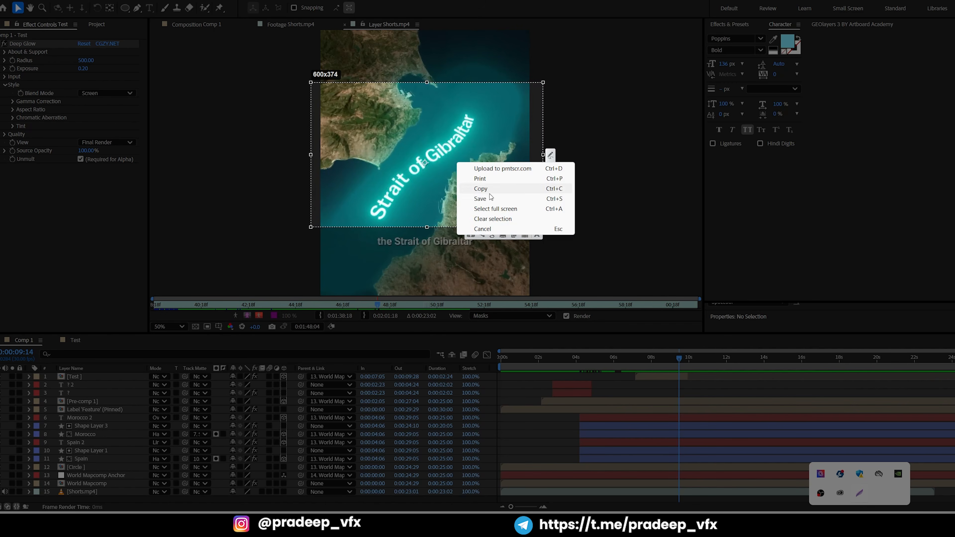
left_click(496, 204)
left_click(14, 49)
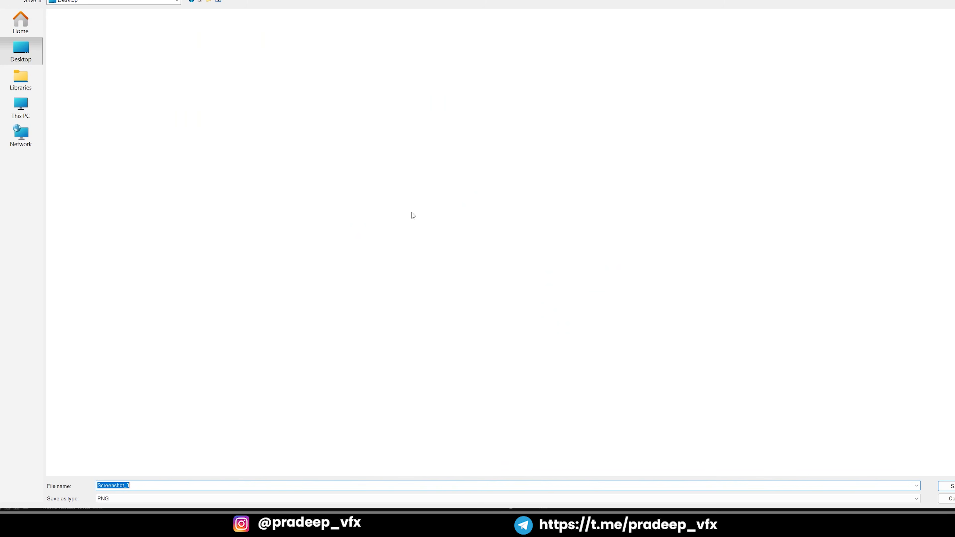
left_click(951, 487)
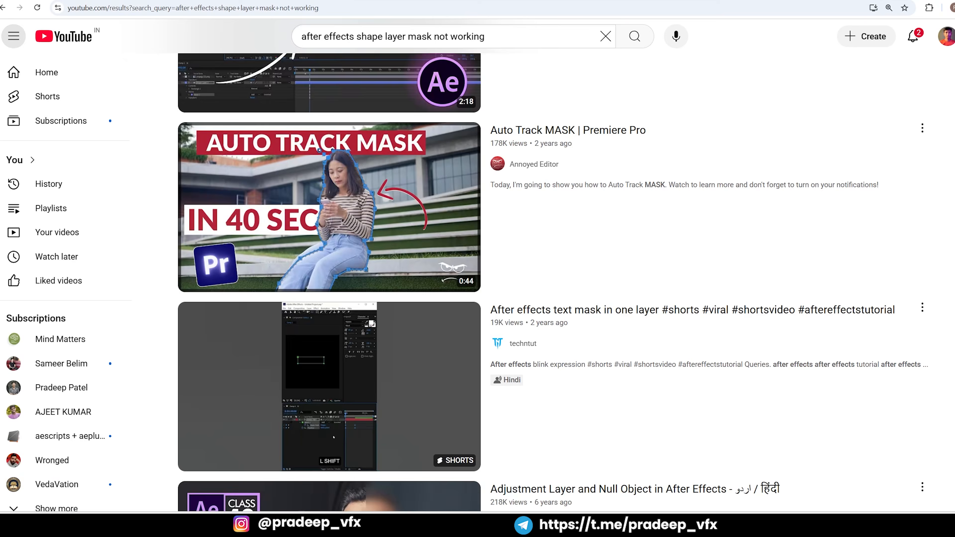
Switch to the browser and run a Google image search in a new tab with Screenshot_3 from the Desktop
key("ctrl+t")
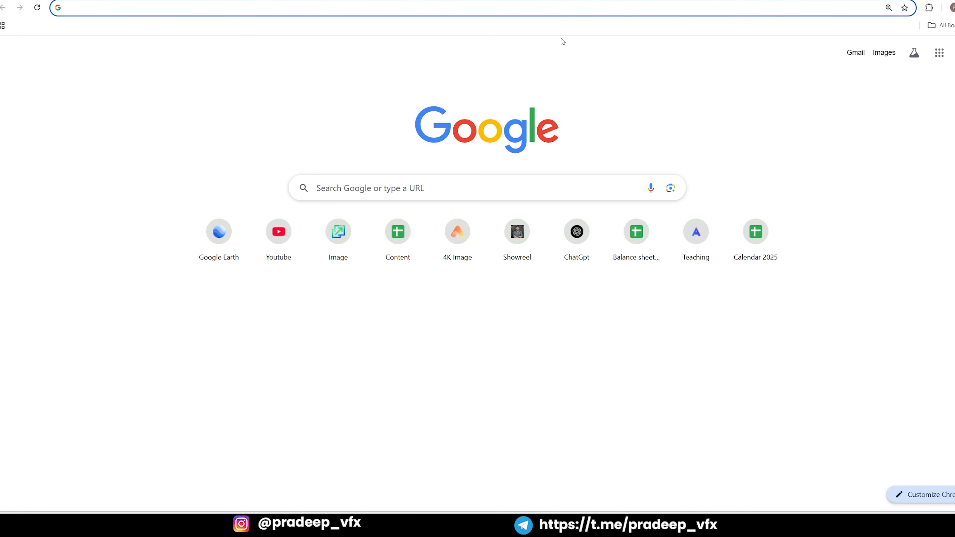
left_click(665, 194)
left_click(567, 264)
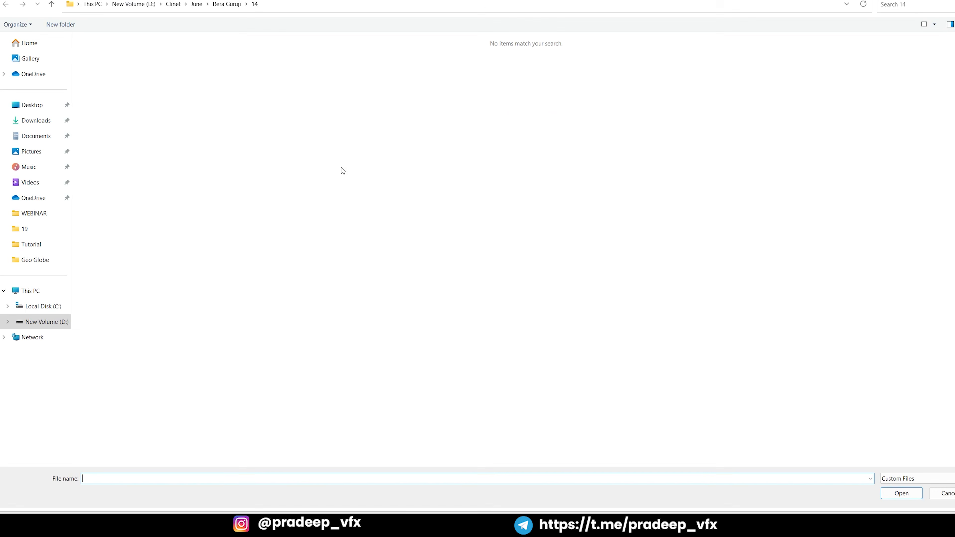
left_click(33, 106)
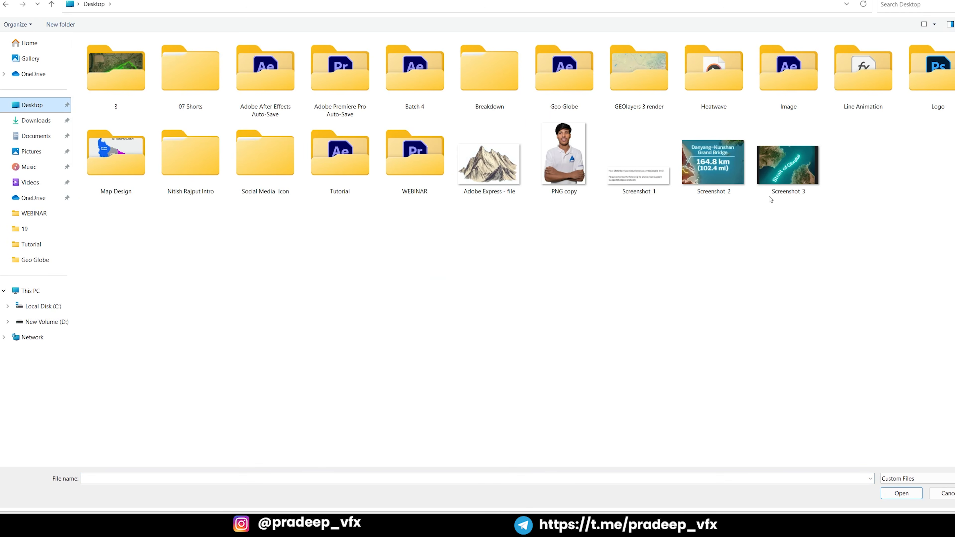
double_click(784, 166)
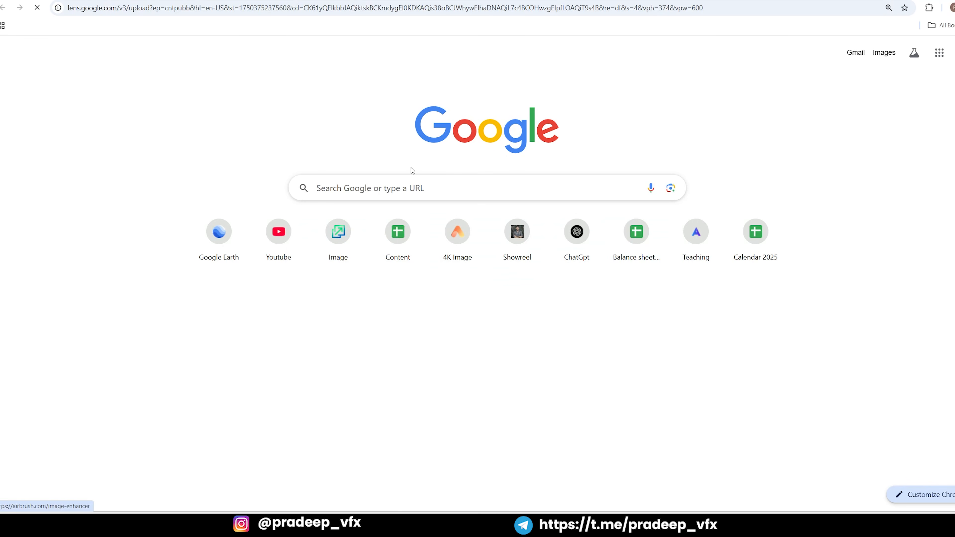
Select the words "Strait of Gibraltar" recognised in the uploaded image and copy them
left_click(248, 204)
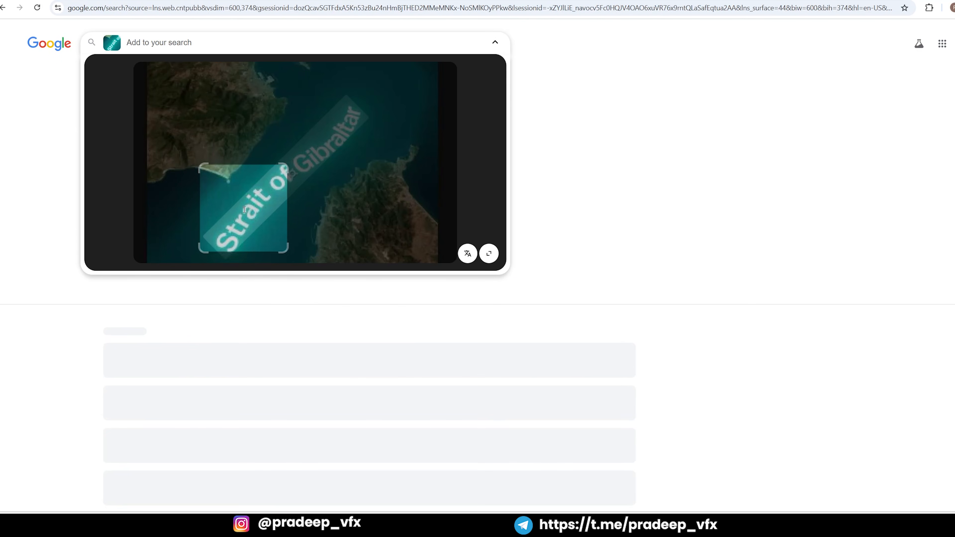
left_click_drag(282, 200, 322, 112)
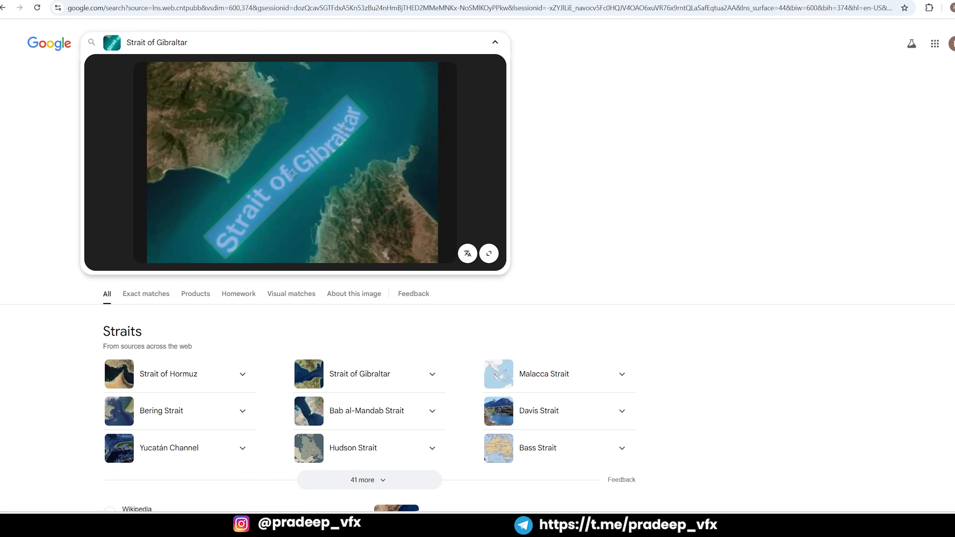
left_click(244, 81)
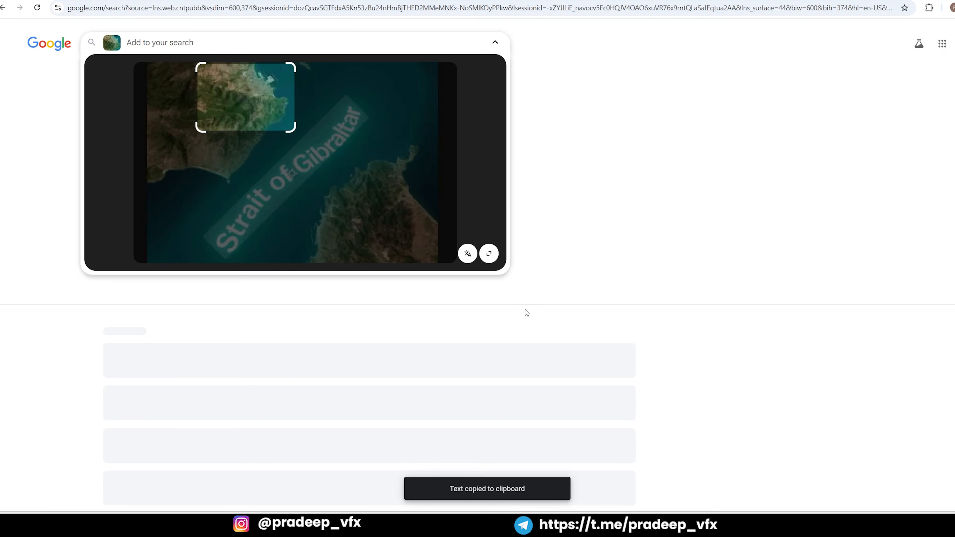
Switch back to After Effects and add a text layer with the copied "Strait of Gibraltar" over the water in Comp 1
key("alt+Tab")
mouse_move(664, 360)
left_mouse_down()
mouse_move(648, 361)
mouse_move(666, 361)
left_mouse_up()
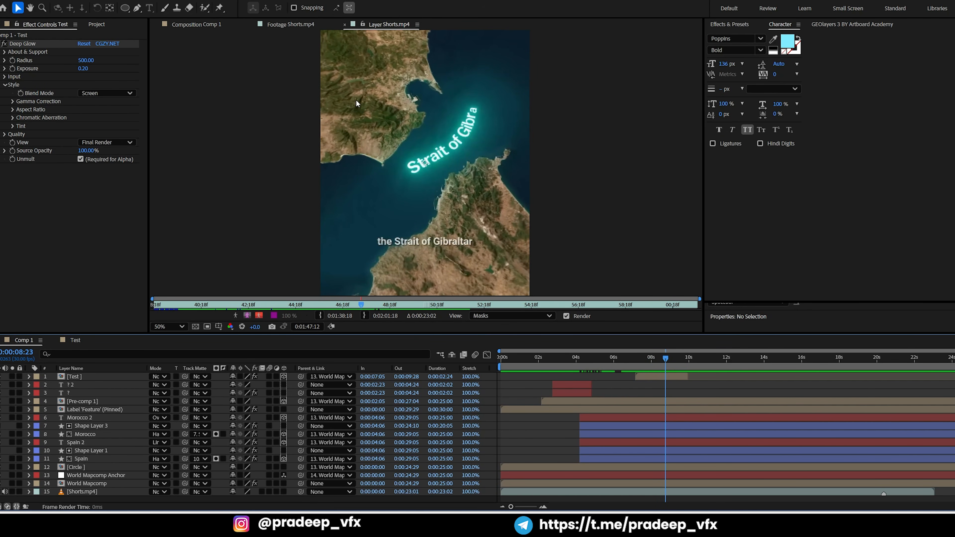
left_click(202, 24)
key("ctrl+t")
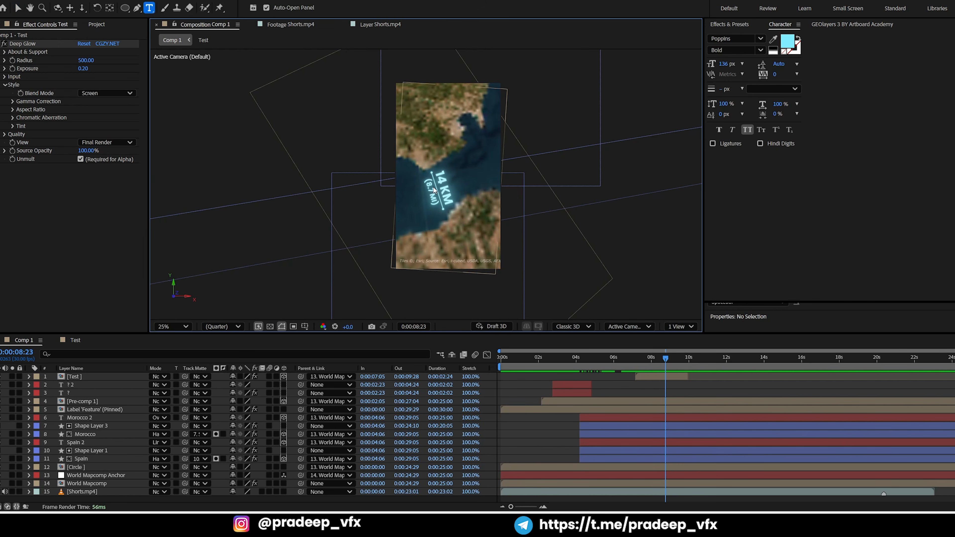
left_click(440, 196)
key("ctrl+v")
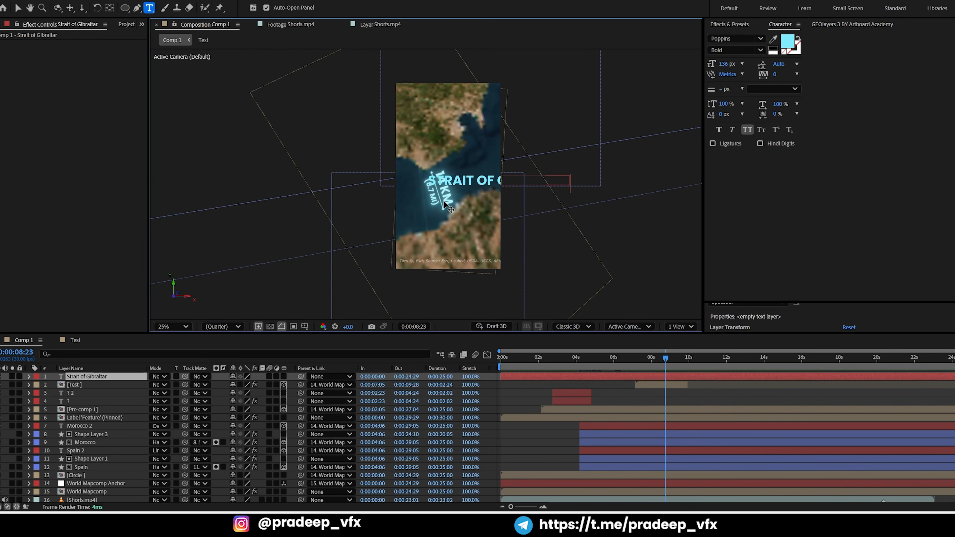
left_click(18, 7)
Move the Test layer's last Scale keyframe to about 0:00:09:10 and apply easing to both Scale keyframes
left_click_drag(660, 360, 677, 360)
left_click(679, 382)
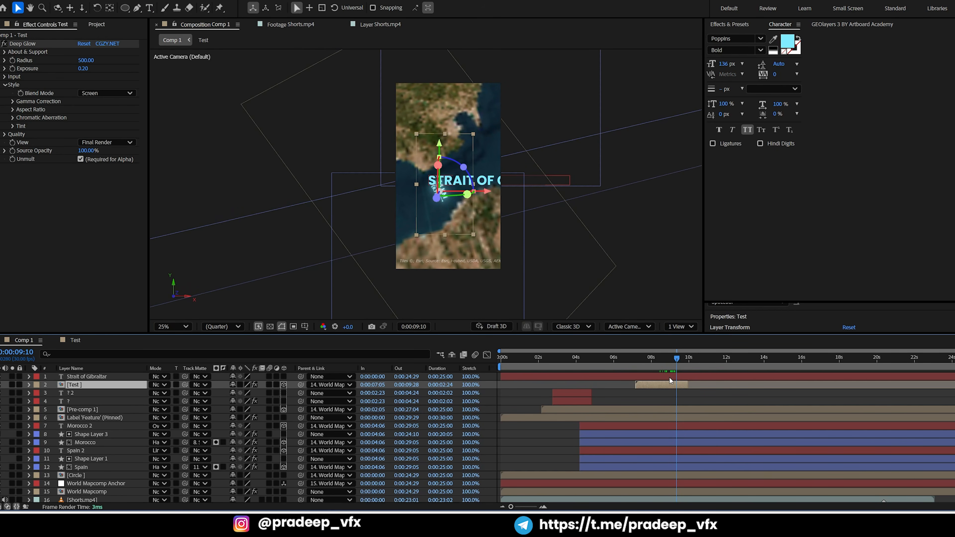
key("u")
left_click_drag(688, 394, 679, 393)
left_click(667, 364)
key("space")
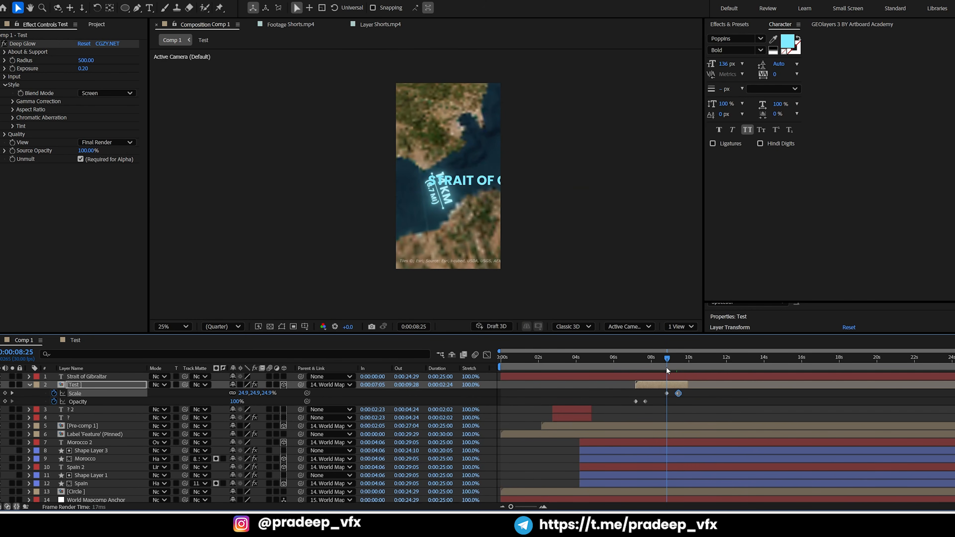
key("space")
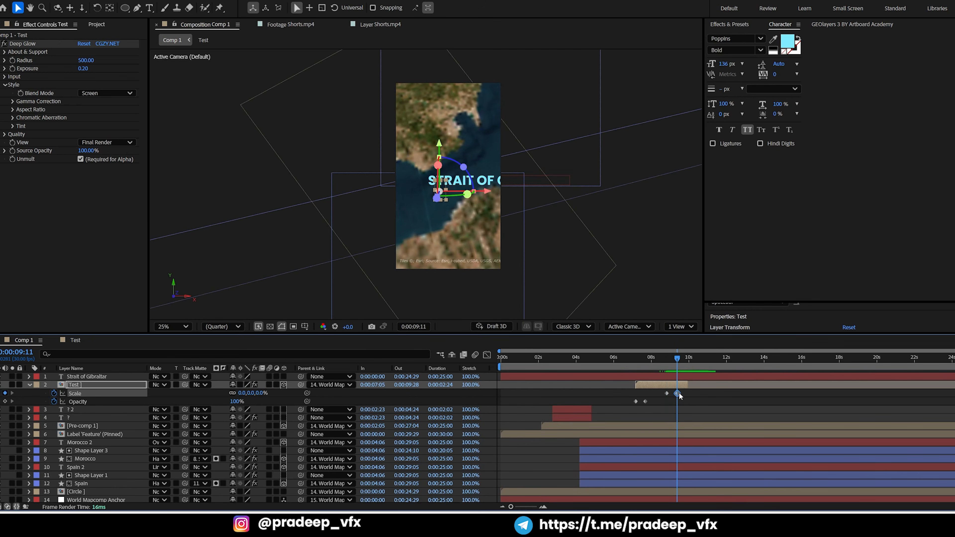
left_click_drag(680, 394, 664, 398)
Move the Strait of Gibraltar text layer to start at 0:00:08:26
left_click(668, 365)
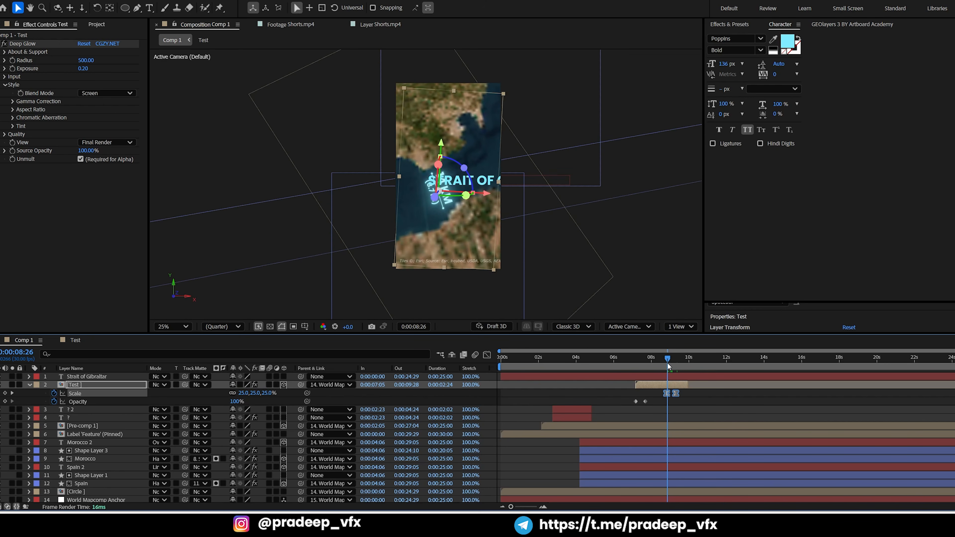
left_click(676, 377)
key("bracketleft")
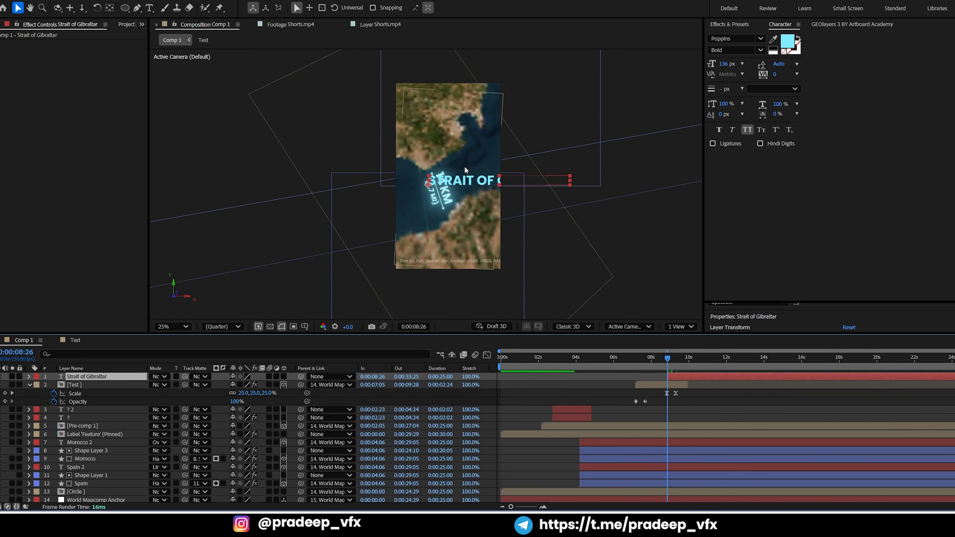
Reduce the Strait of Gibraltar text to 74.8 px and move it up across the strait at 0:00:11:08
scroll(465, 166, "up", 2)
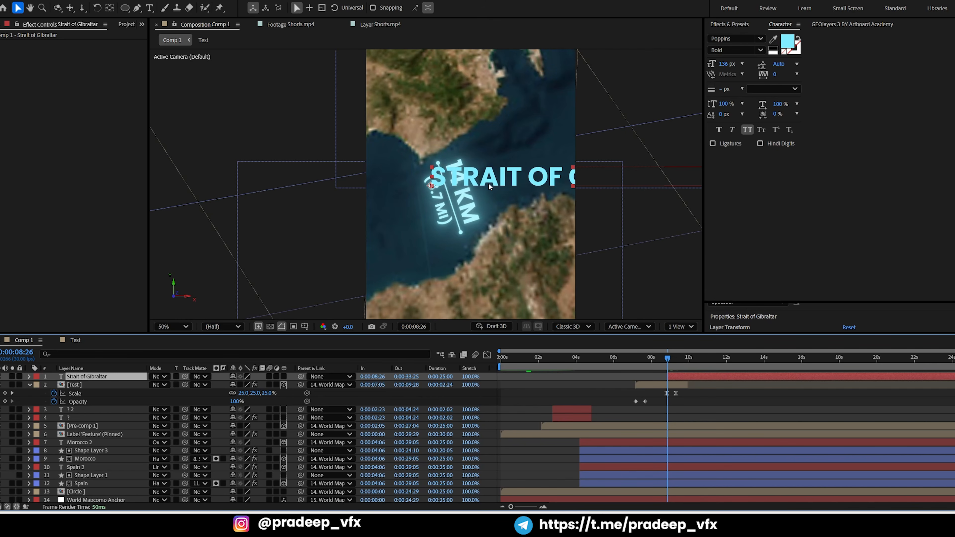
left_click(449, 196)
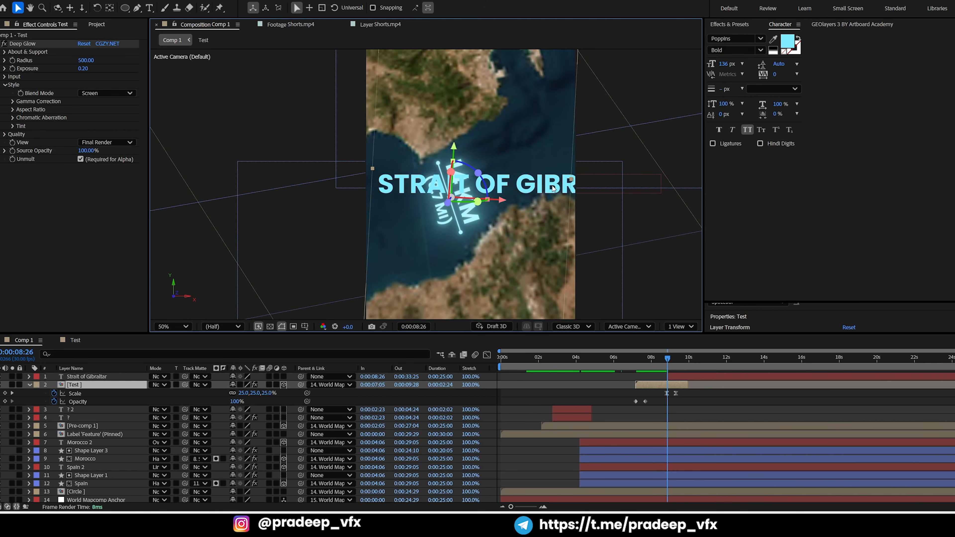
left_click(688, 378)
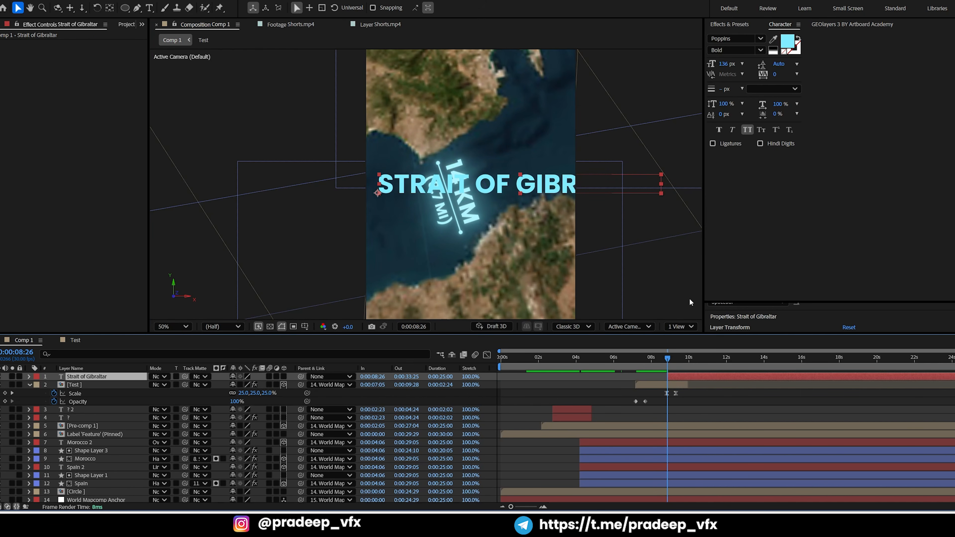
left_click_drag(694, 353, 713, 360)
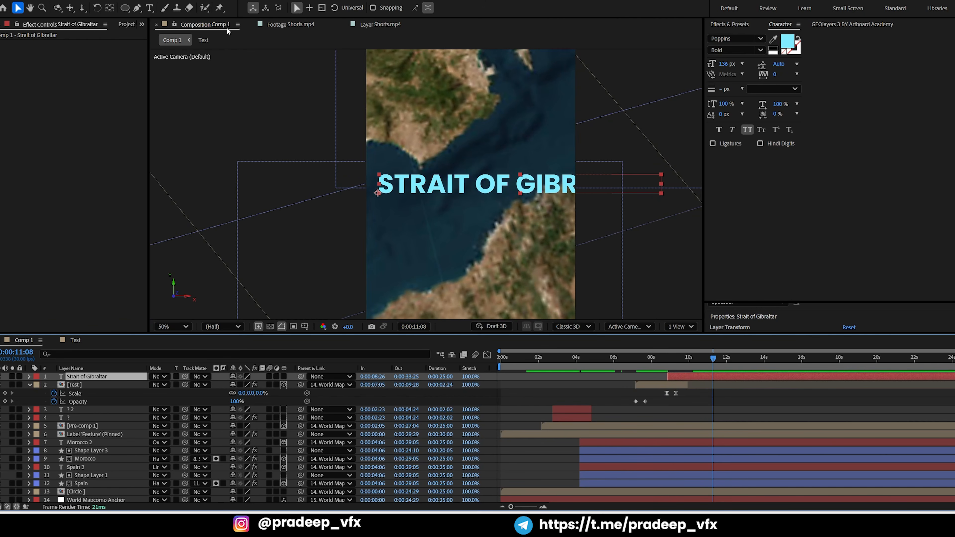
double_click(607, 205)
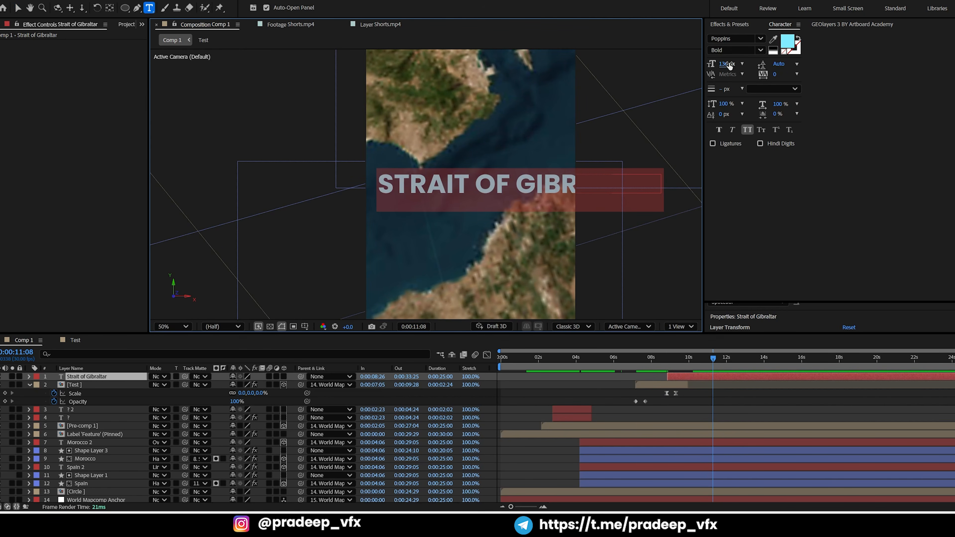
left_click_drag(729, 65, 491, 124)
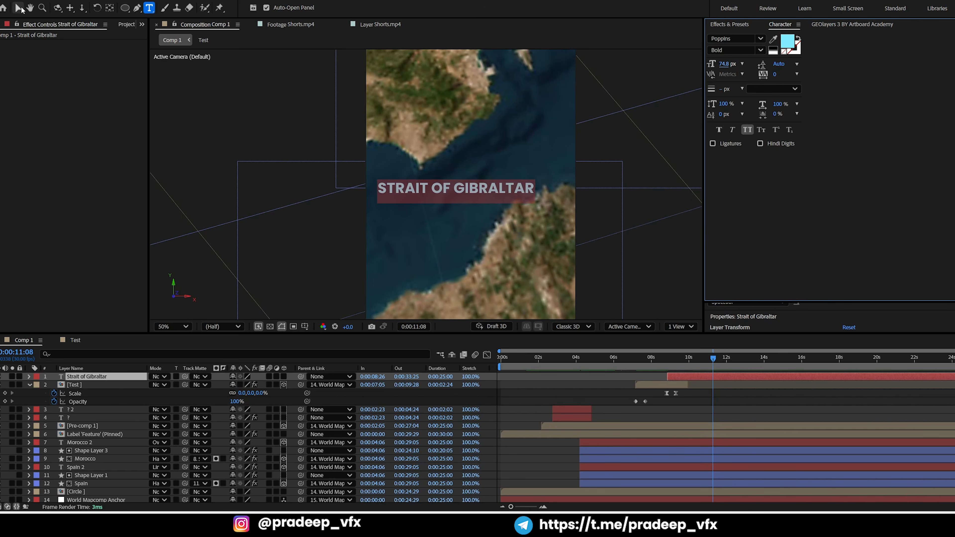
left_click(17, 7)
left_click_drag(498, 189, 521, 170)
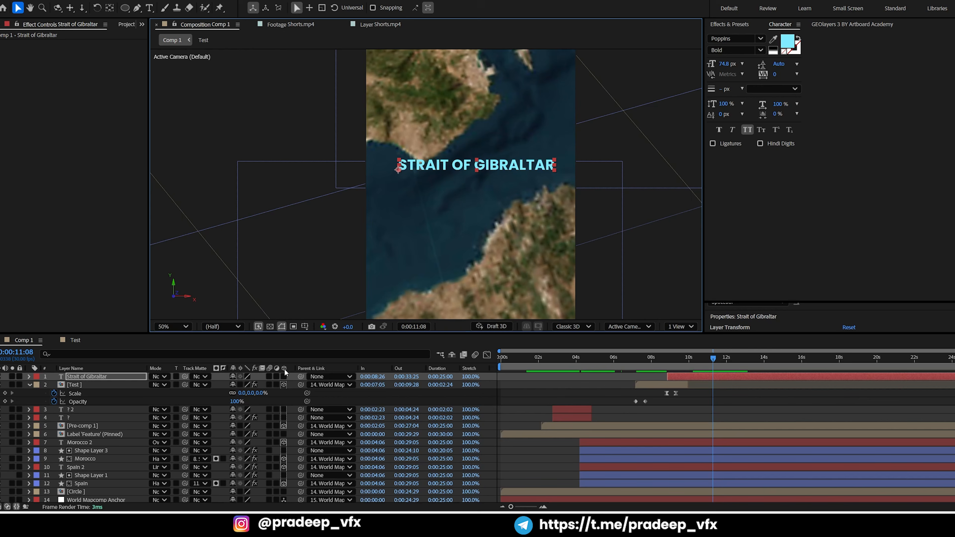
Make the Strait of Gibraltar text layer 3D and parent it to World Mapcomp Anchor
left_click(284, 377)
left_click(323, 377)
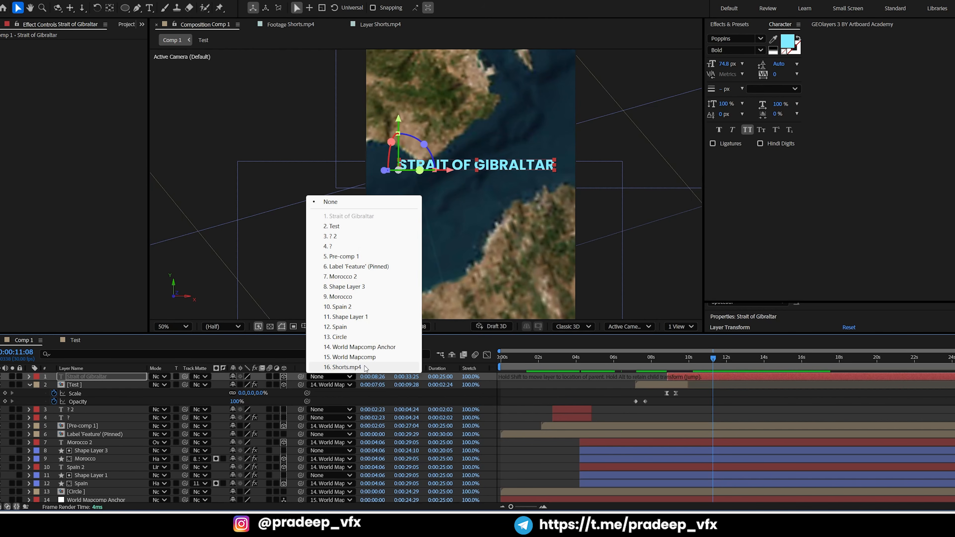
left_click(364, 348)
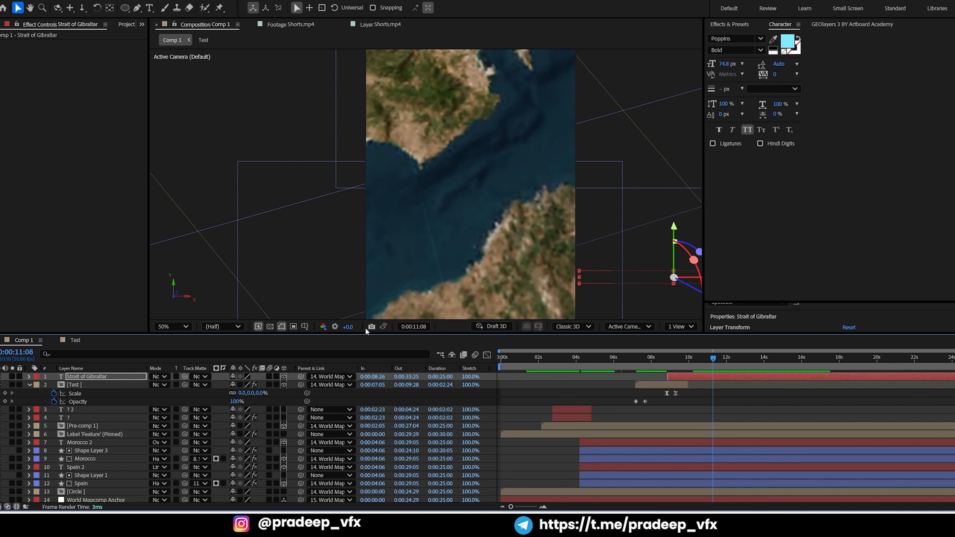
Move the Strait of Gibraltar text back over the water and rotate it counterclockwise to follow the strait
left_click_drag(644, 277, 455, 177)
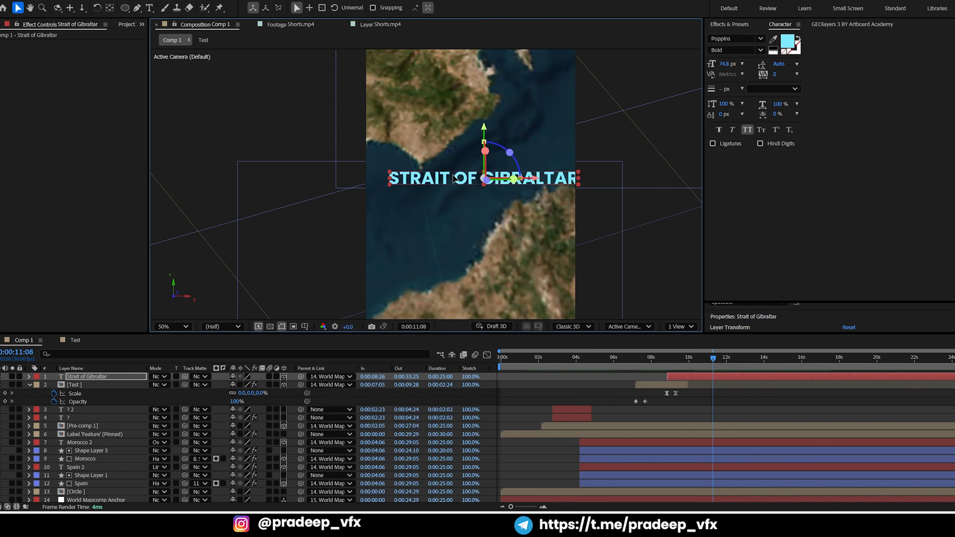
key("shift+KP_Subtract")
key("shift+KP_Subtract")
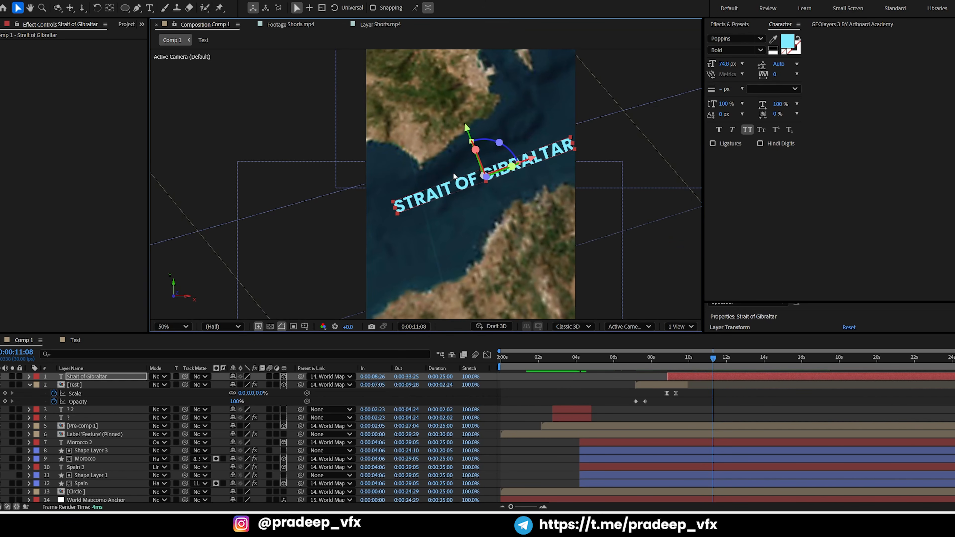
Check the reference label's curve in the Shorts.mp4 layer and draw an S-curved open mask path along the Strait of Gibraltar text
left_click(137, 7)
left_click(367, 25)
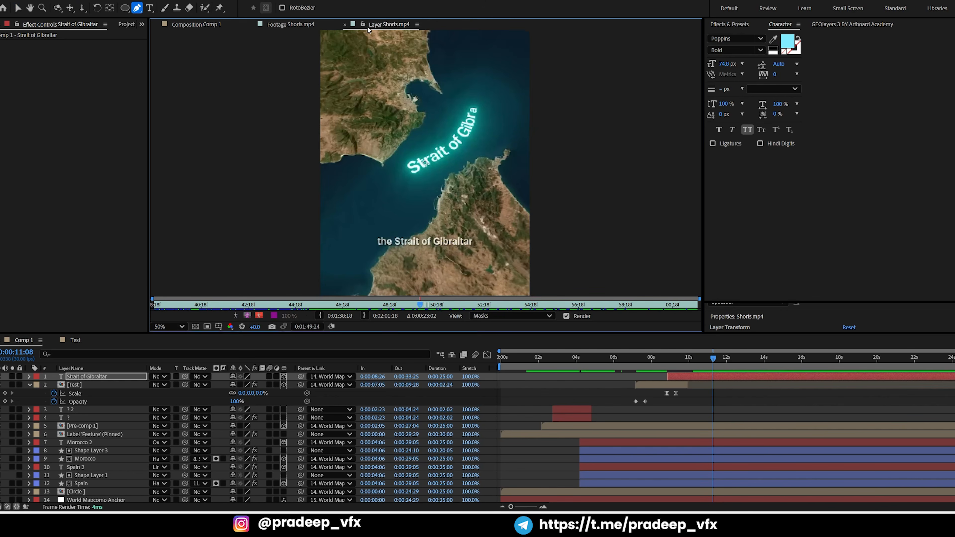
left_click(683, 364)
left_click_drag(683, 365, 677, 365)
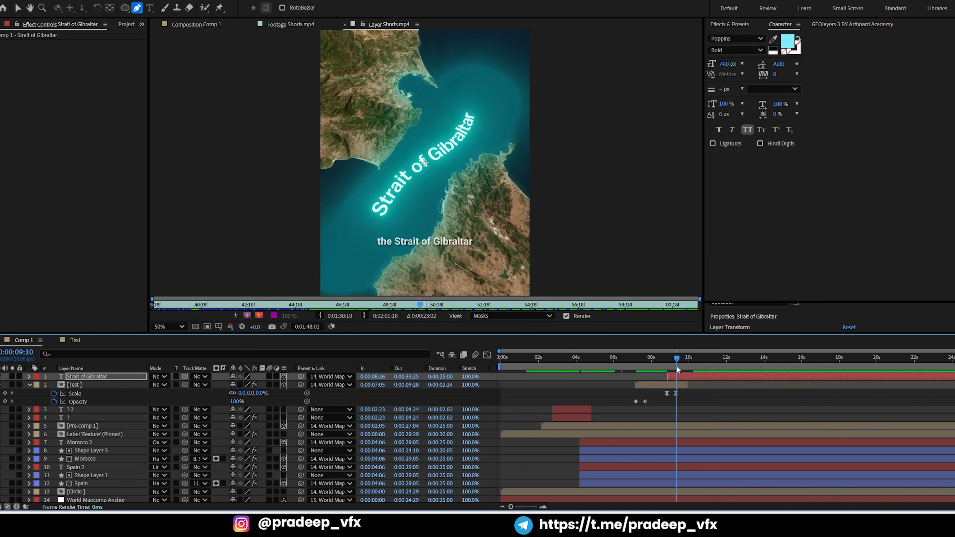
left_click(205, 24)
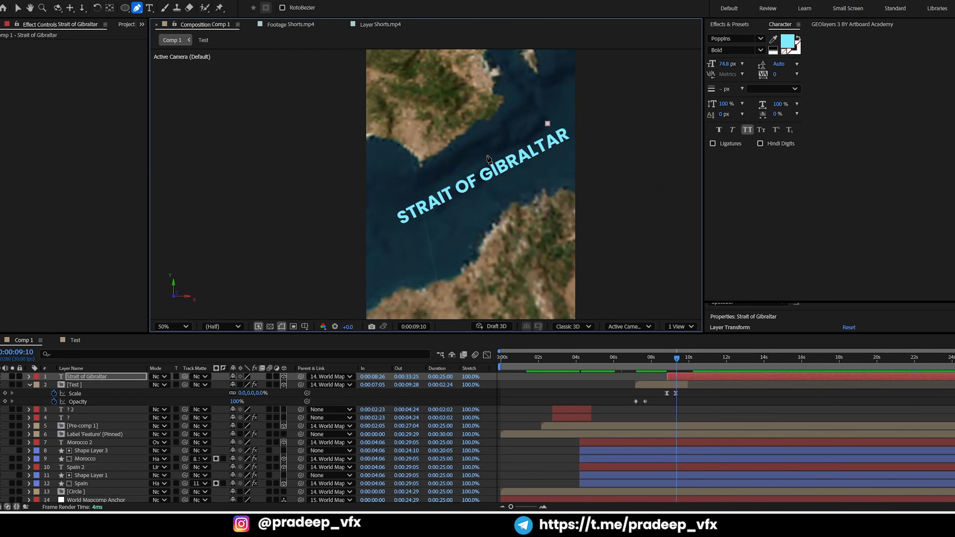
left_click_drag(485, 172, 476, 193)
left_click(407, 230)
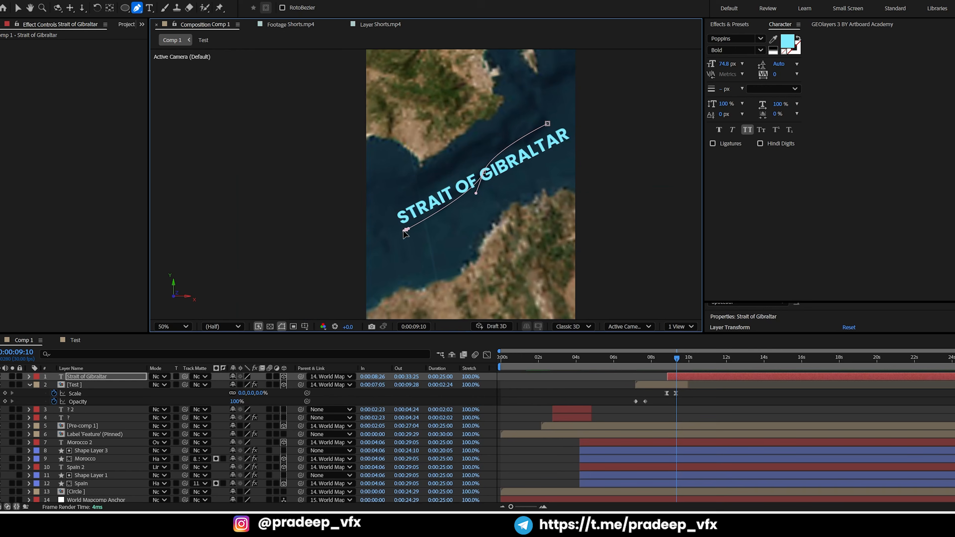
left_click_drag(403, 231, 391, 236)
left_click_drag(477, 193, 476, 204)
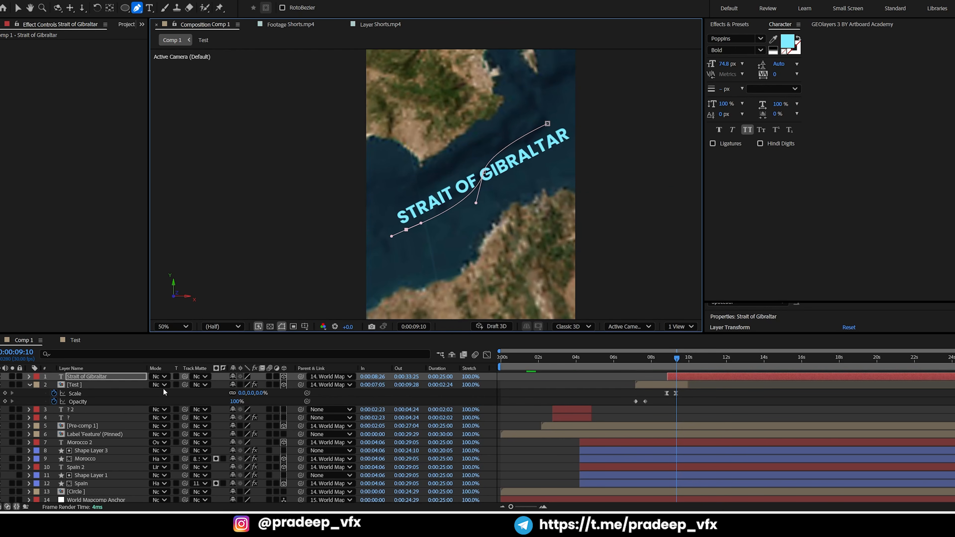
Set the Strait of Gibraltar text's path to Mask 1 and turn on Reverse Path
left_click(29, 376)
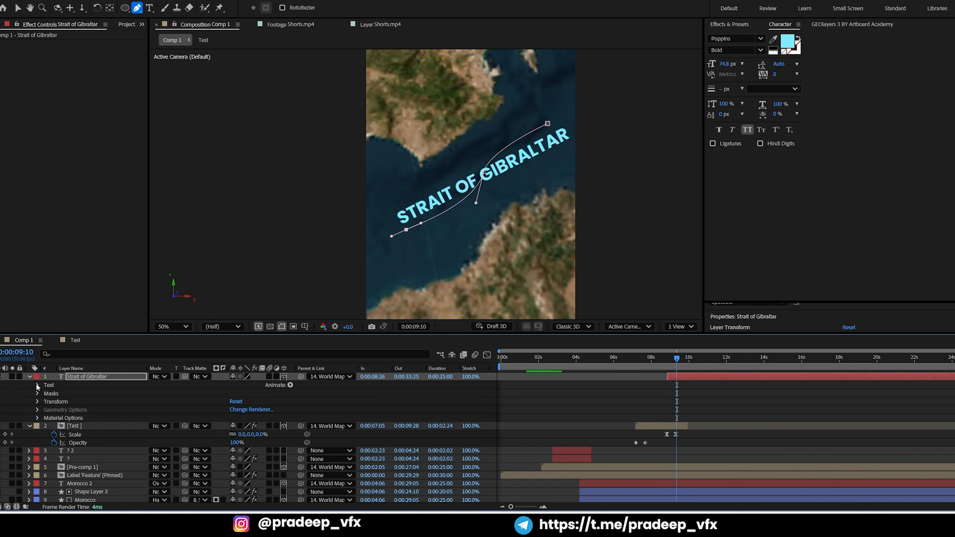
left_click(38, 386)
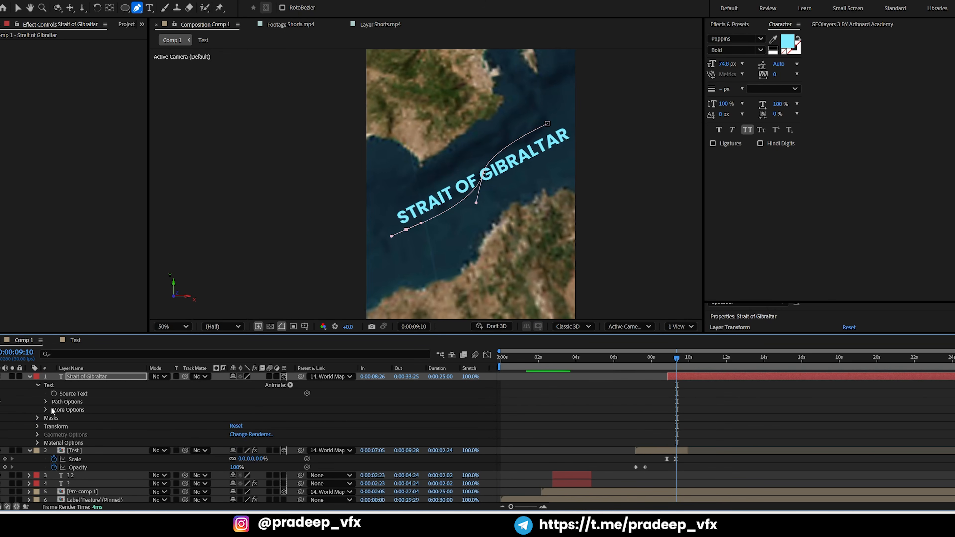
left_click(45, 402)
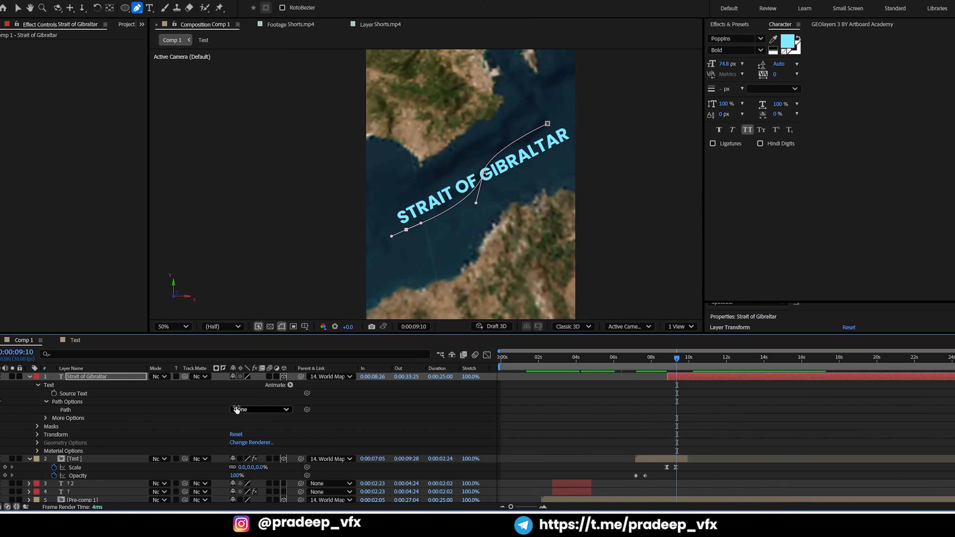
left_click(245, 410)
left_click(251, 434)
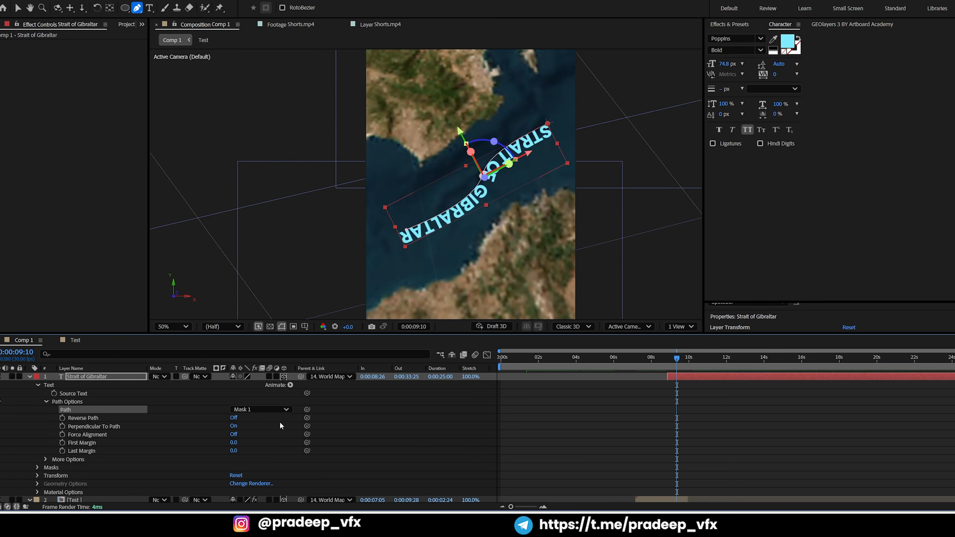
left_click(234, 418)
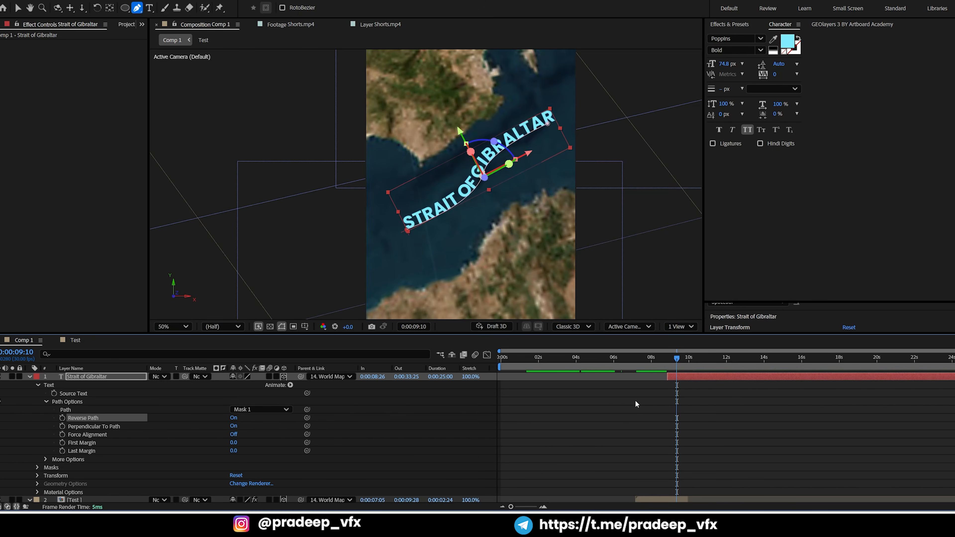
Move the current time to the start of the Strait of Gibraltar layer at 0:00:08:26, keeping that layer selected
left_click_drag(661, 363, 679, 362)
left_click(679, 377)
key("i")
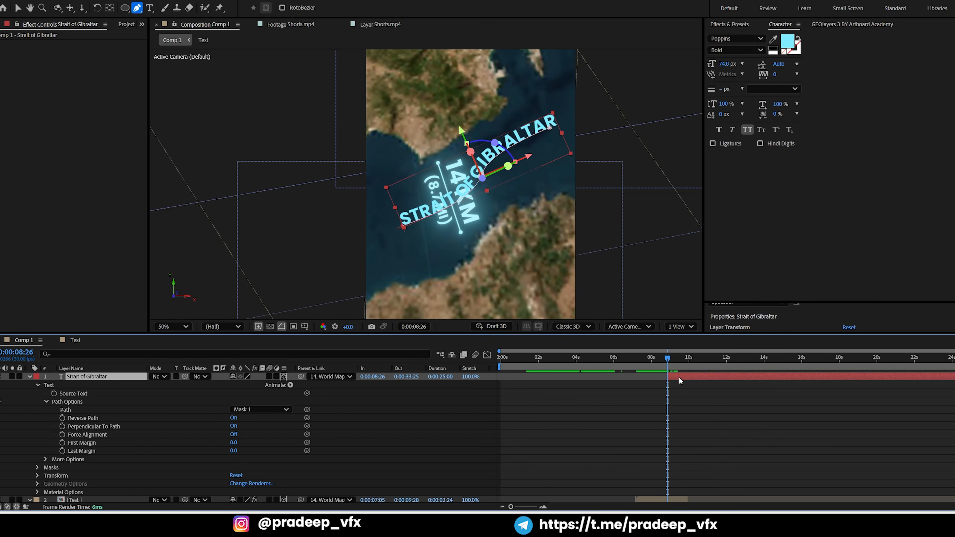
left_click(677, 395)
left_click(675, 377)
left_click(288, 384)
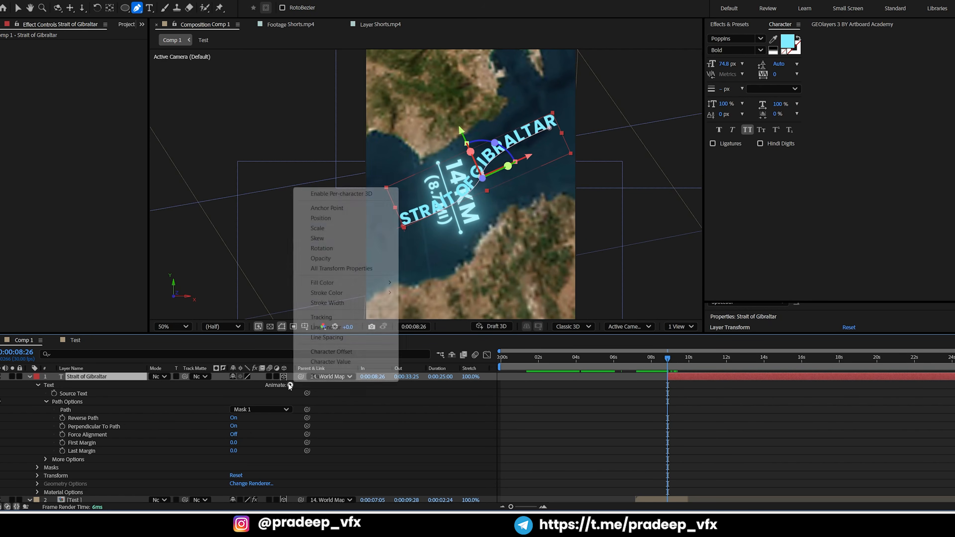
left_click(687, 388)
left_click(696, 374)
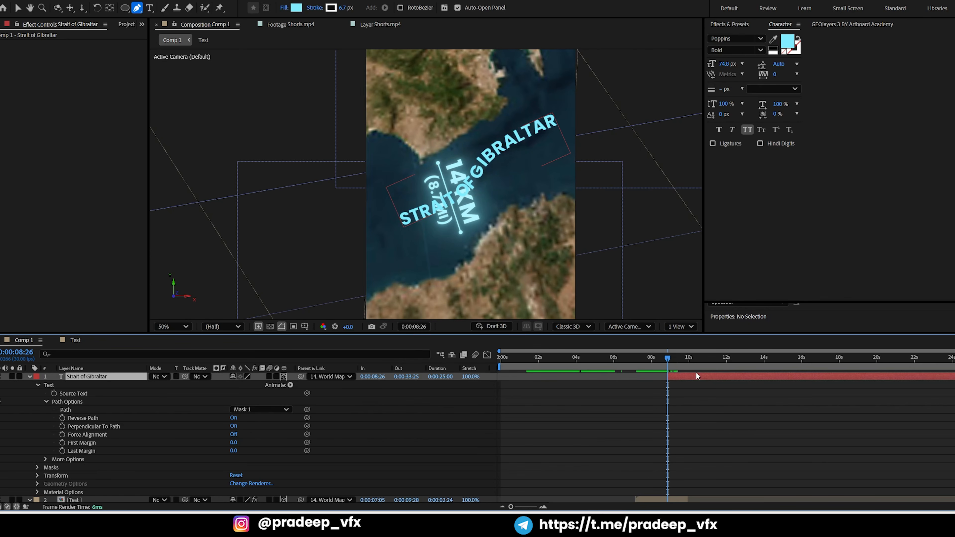
Try Animation Composer 3's Fade Characters Separately text-layer preset on the Strait of Gibraltar text and preview it
left_click(168, 1)
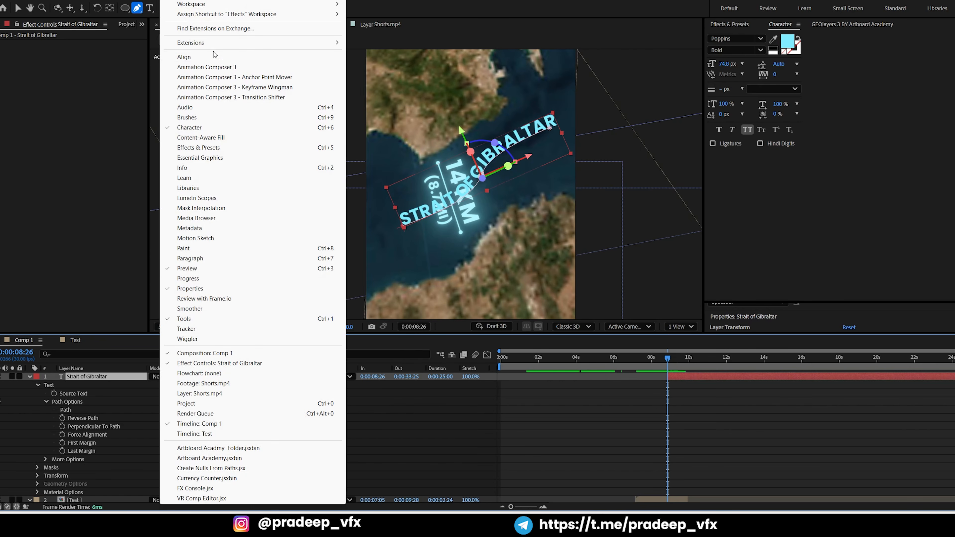
left_click(196, 64)
left_click(75, 91)
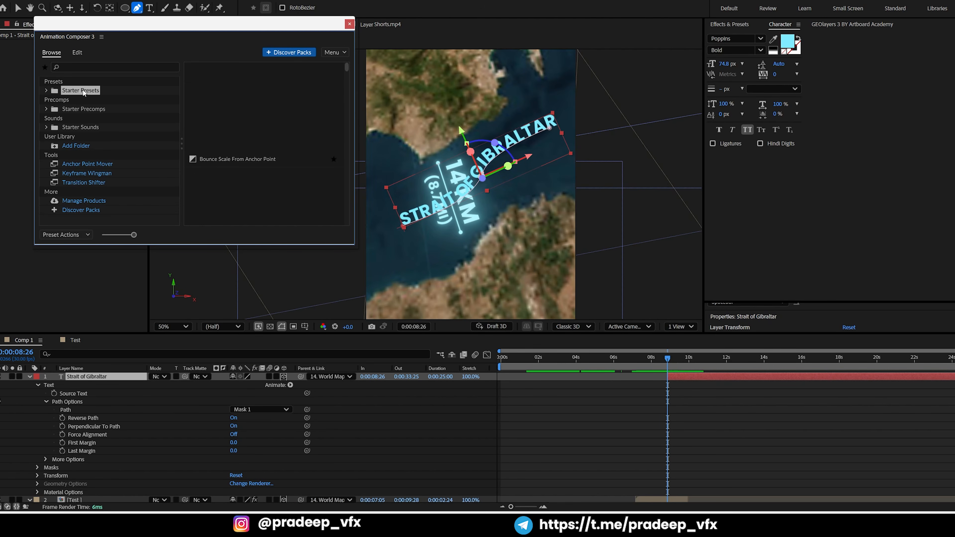
left_click(46, 91)
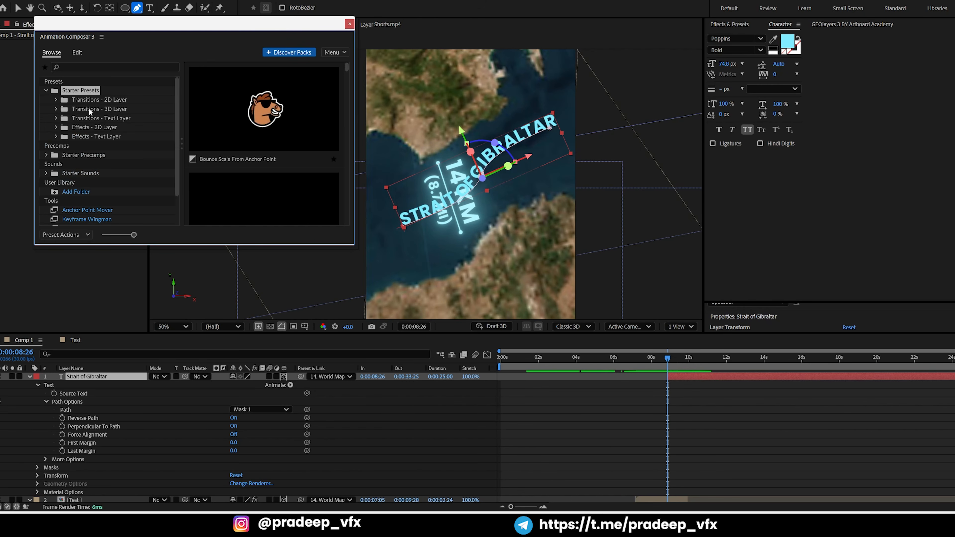
left_click(112, 117)
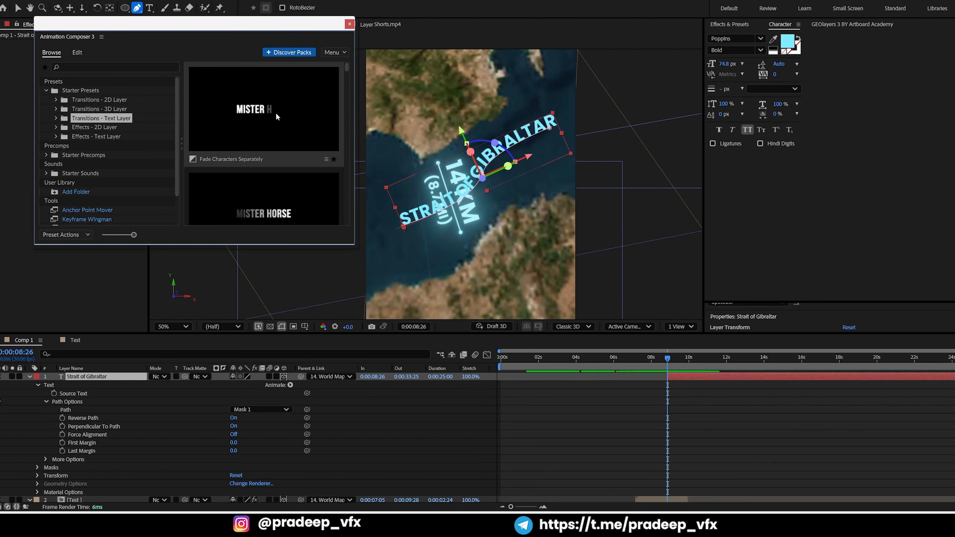
double_click(273, 110)
left_click(677, 436)
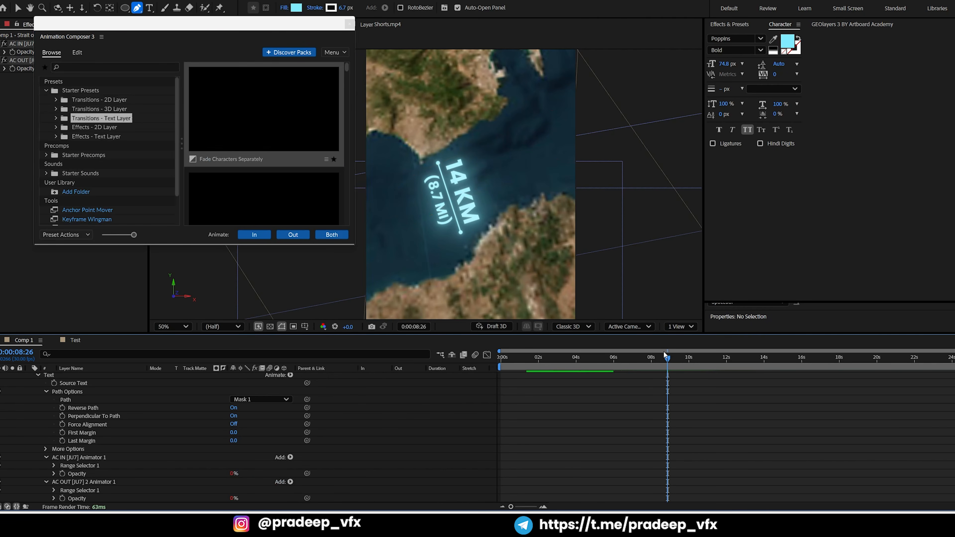
left_click_drag(668, 357, 685, 362)
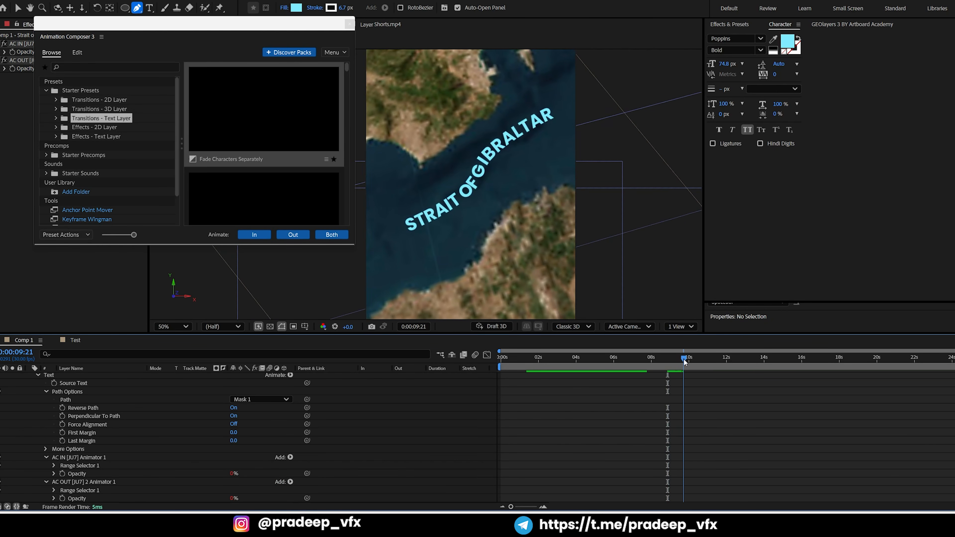
Undo the Fade Characters Separately preset and close Animation Composer 3
key("ctrl+z")
key("ctrl+z")
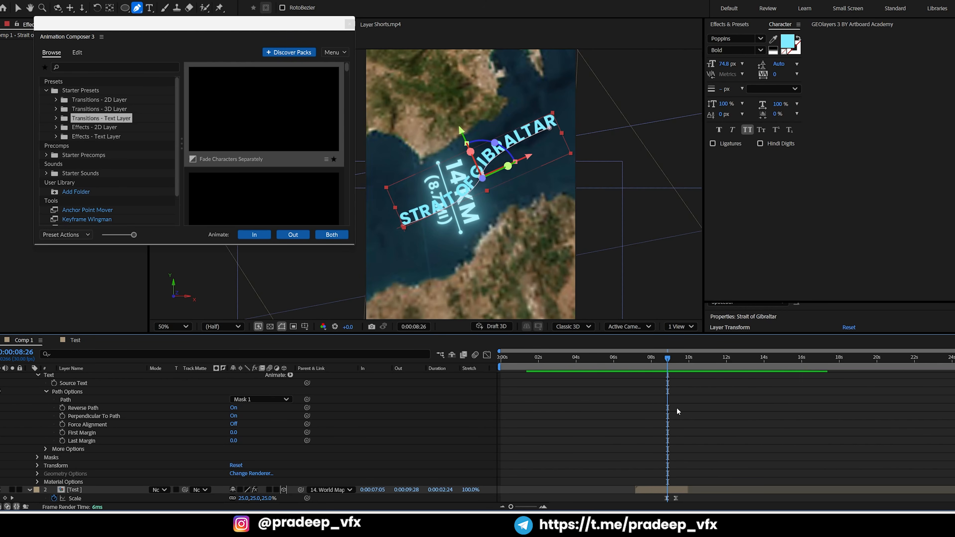
scroll(677, 408, "up", 1)
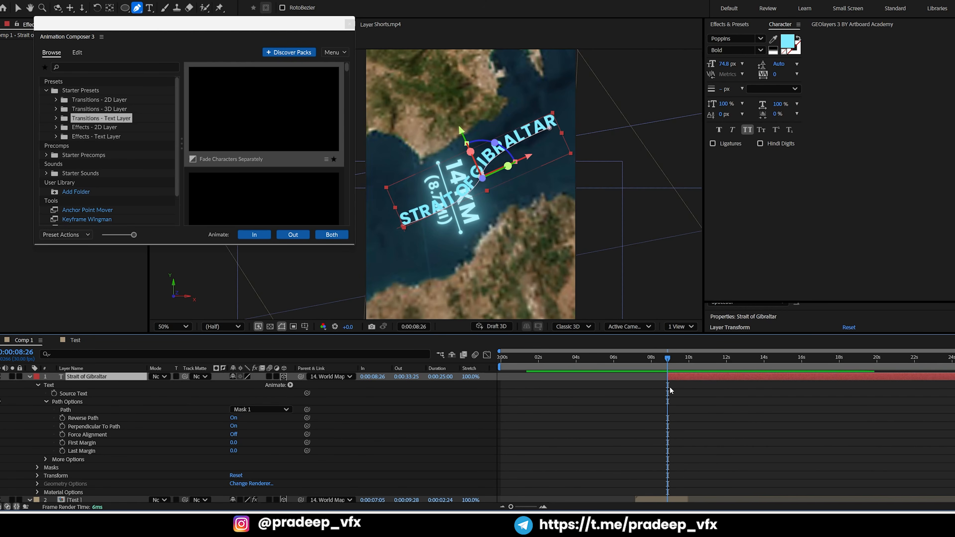
left_click(349, 24)
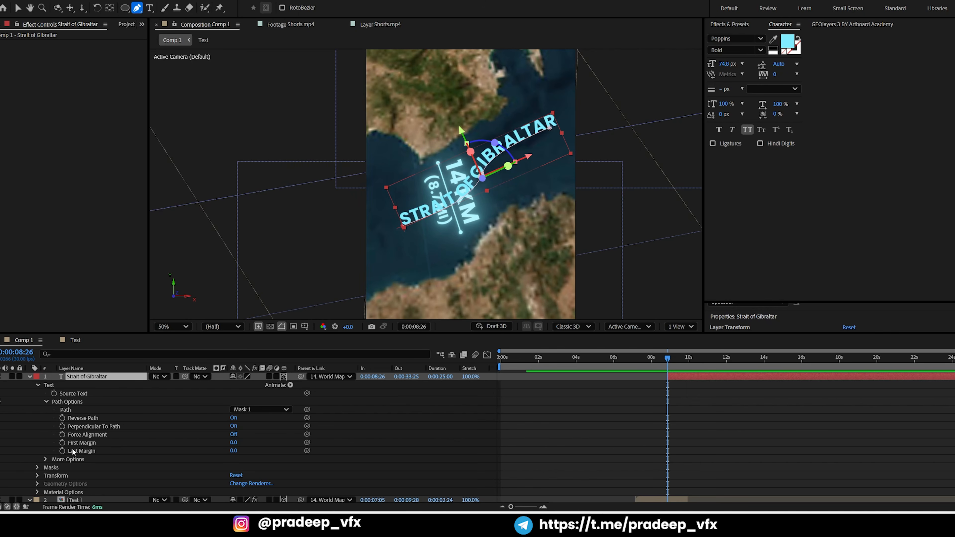
Set the text path's First Margin to 906 and keyframe it at 0:00:08:26
left_click_drag(235, 452, 608, 383)
key("ctrl+z")
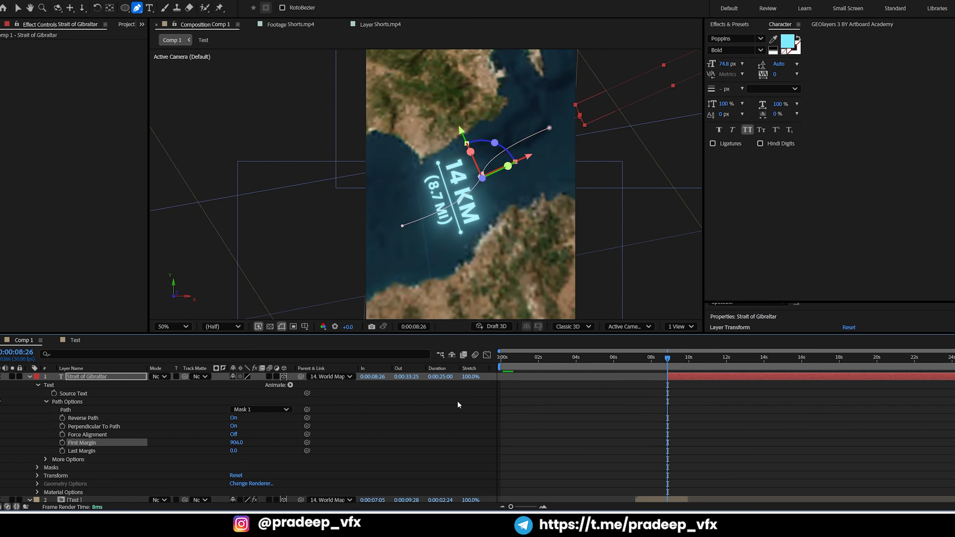
left_click(63, 443)
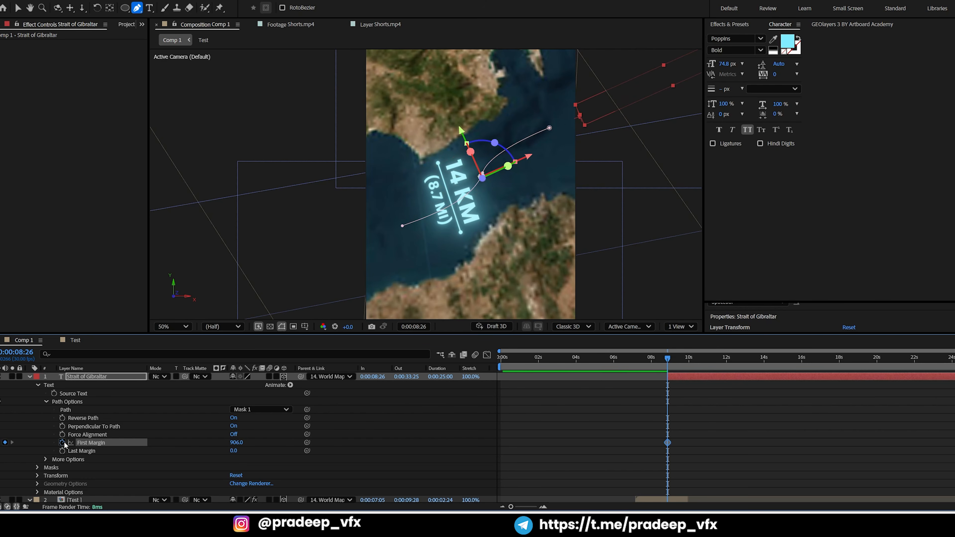
Keyframe the First Margin at 18 at 0:00:09:26 and preview the text sliding along its path
key("space")
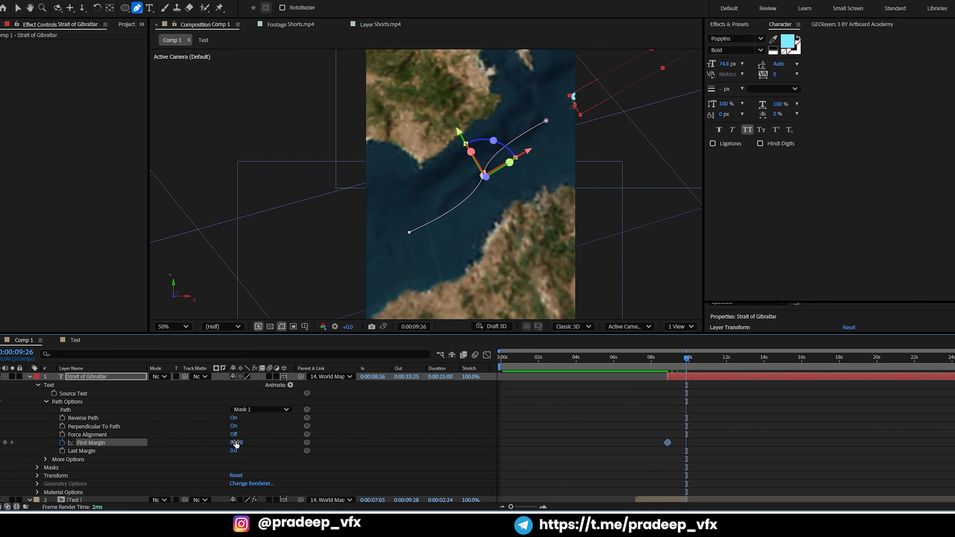
left_click_drag(236, 444, 0, 443)
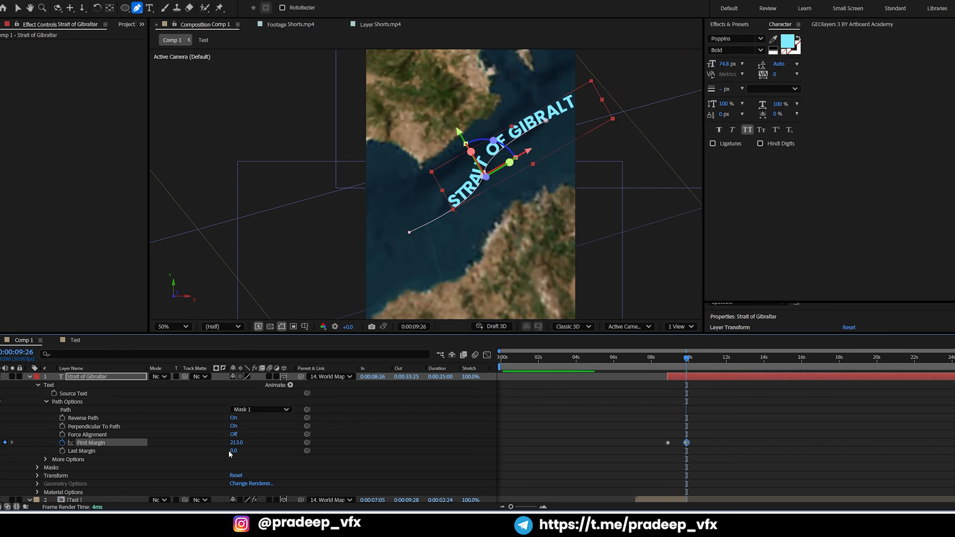
left_click_drag(233, 443, 162, 462)
left_click(670, 361)
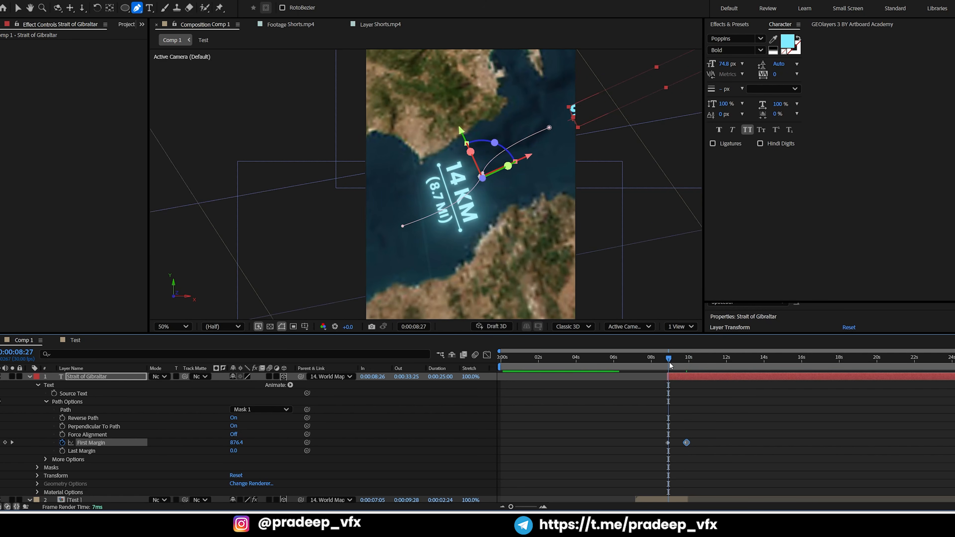
left_click_drag(669, 362, 693, 361)
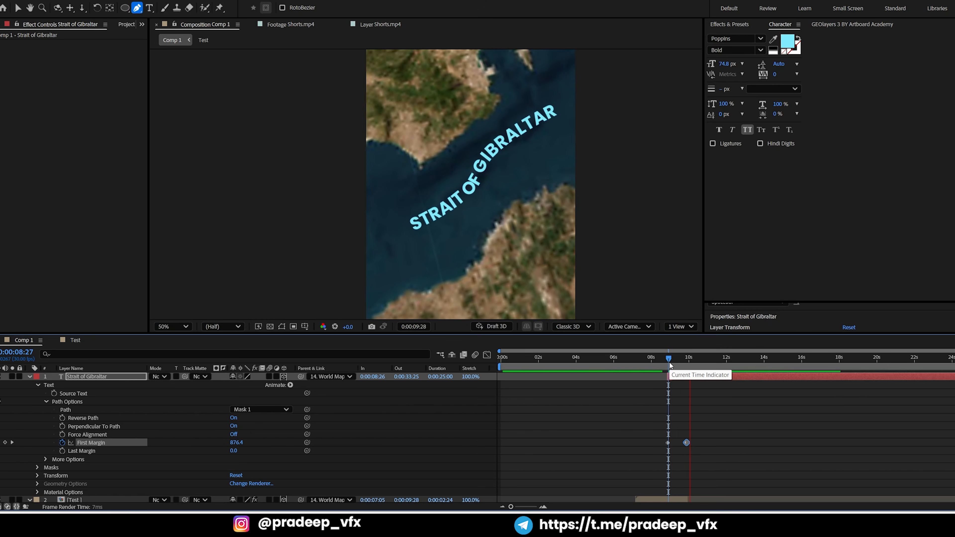
Scale the Strait of Gibraltar text down slightly and nudge it down and left within the strait
left_click(696, 376)
key("ctrl+v")
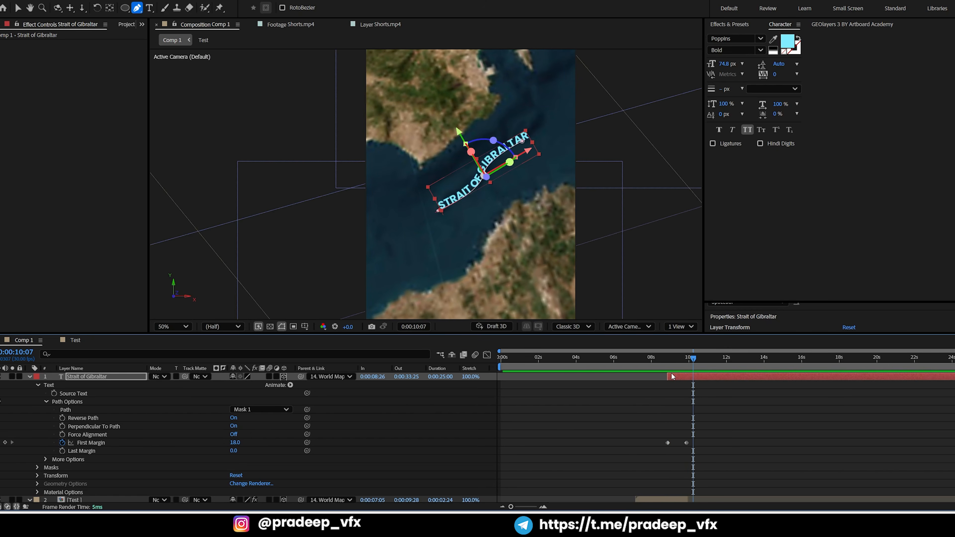
key("alt+KP_Add")
key("alt+KP_Add")
key("alt+KP_Add")
key("alt+KP_Add")
key("alt+KP_Add")
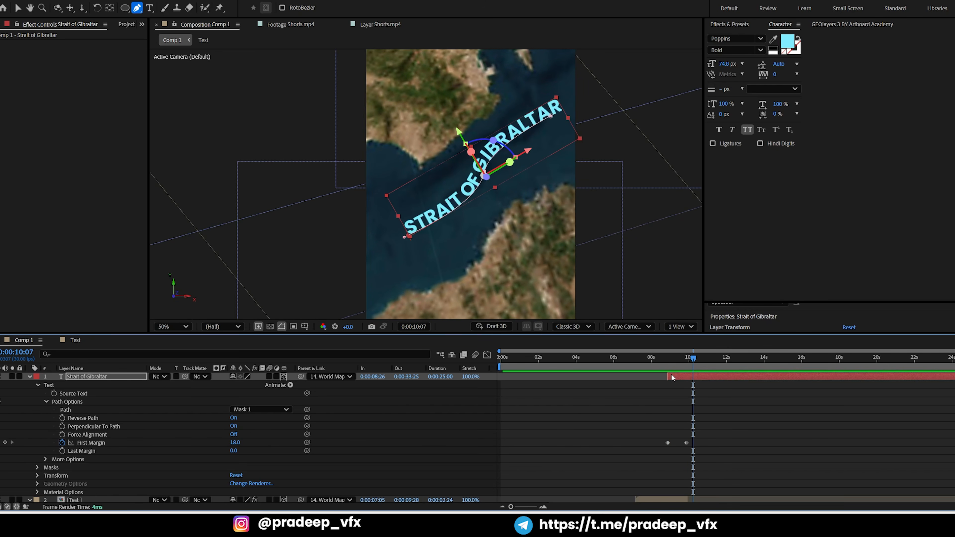
key("alt+KP_Subtract")
key("alt+KP_Subtract")
key("alt+KP_Subtract")
key("alt+KP_Subtract")
key("alt+KP_Subtract")
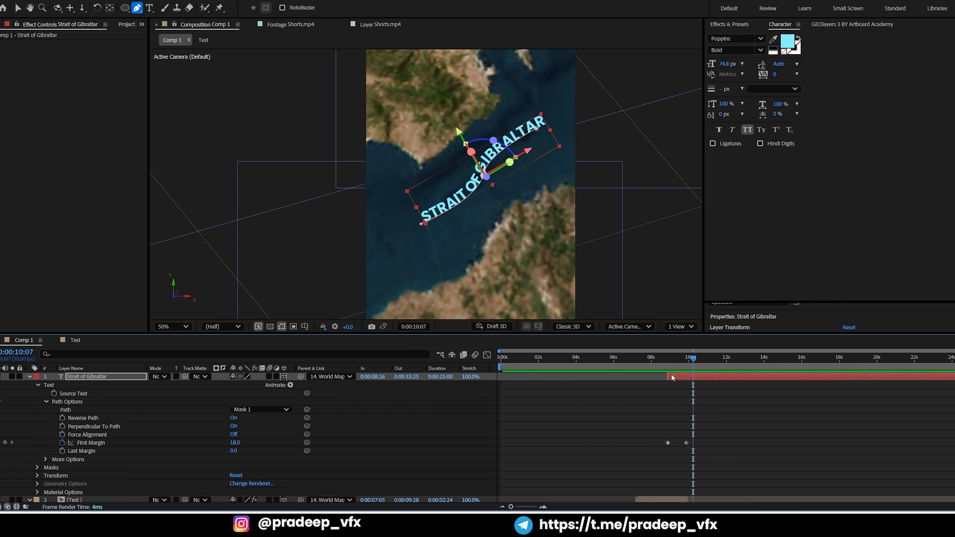
key("Left")
key("Down")
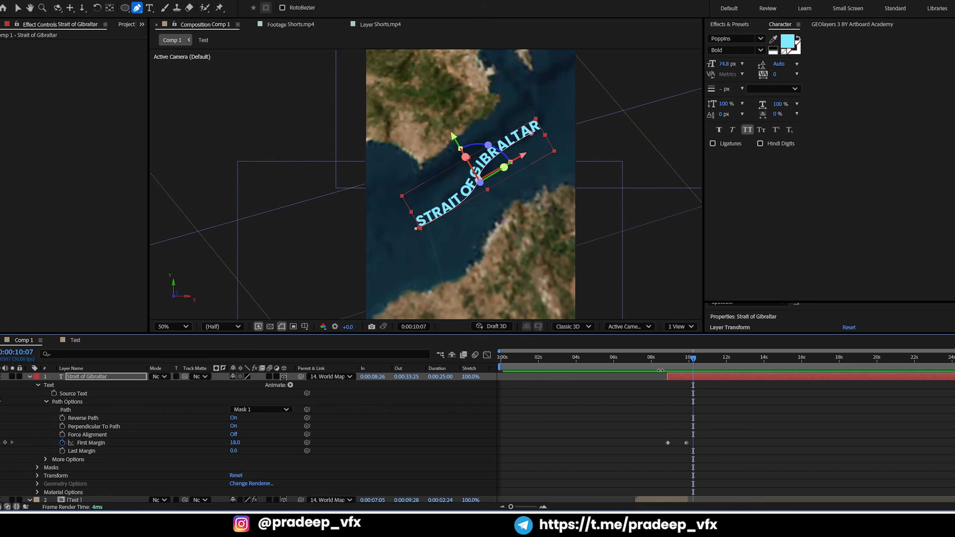
Copy the Deep Glow effect from the Test layer onto the Strait of Gibraltar text layer
left_click(666, 496)
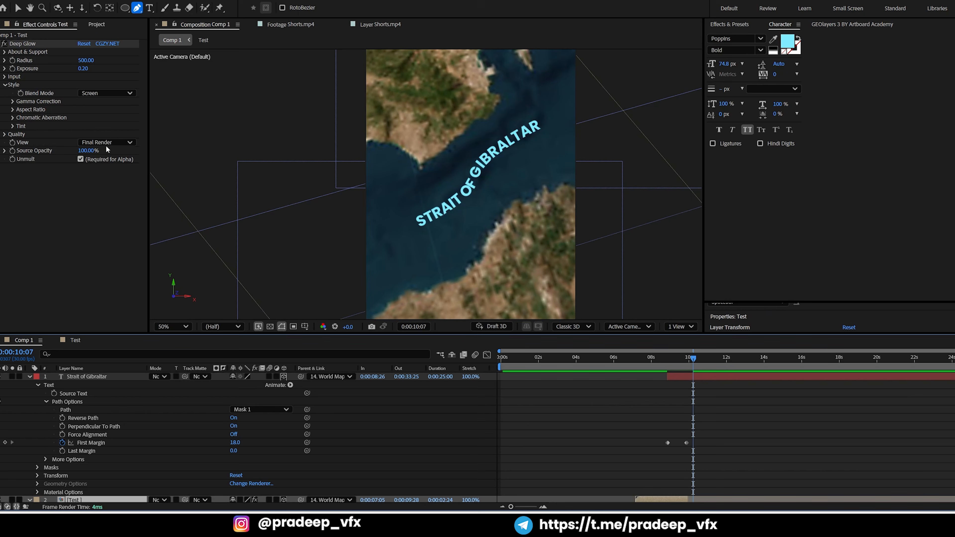
left_click(30, 44)
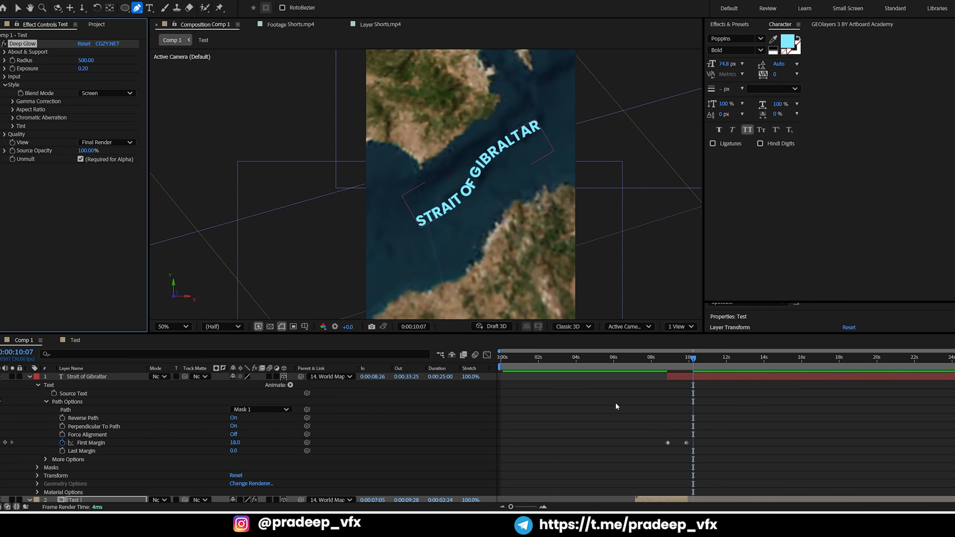
left_click(684, 379)
key("ctrl+v")
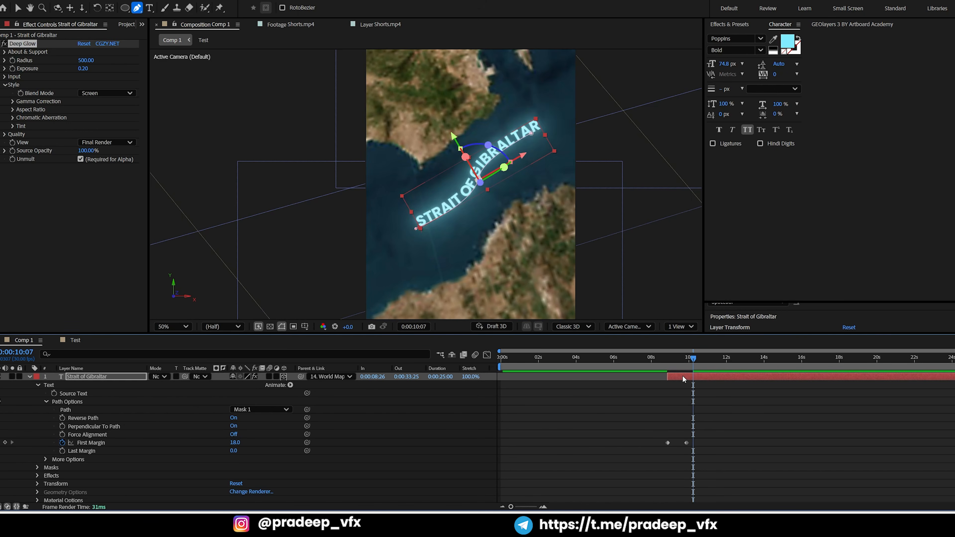
Change the Strait of Gibraltar text's fill colour to bright cyan 00D7EC
left_click(790, 38)
left_click_drag(527, 172, 809, 151)
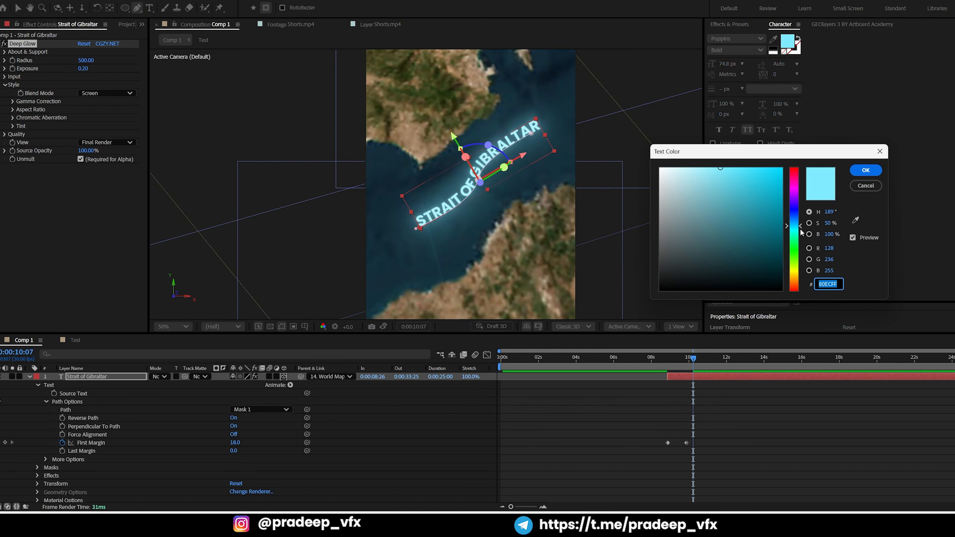
left_click_drag(795, 232, 788, 176)
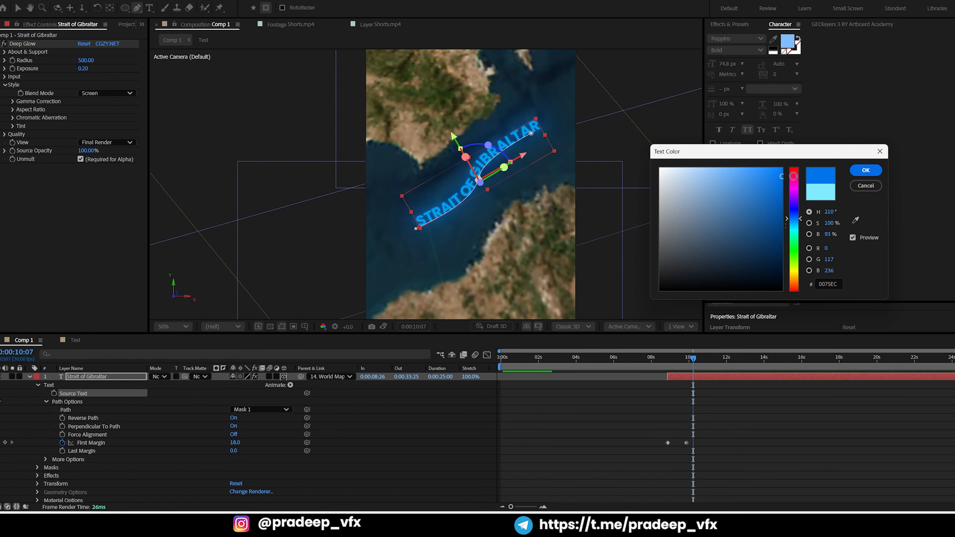
left_click_drag(795, 219, 795, 231)
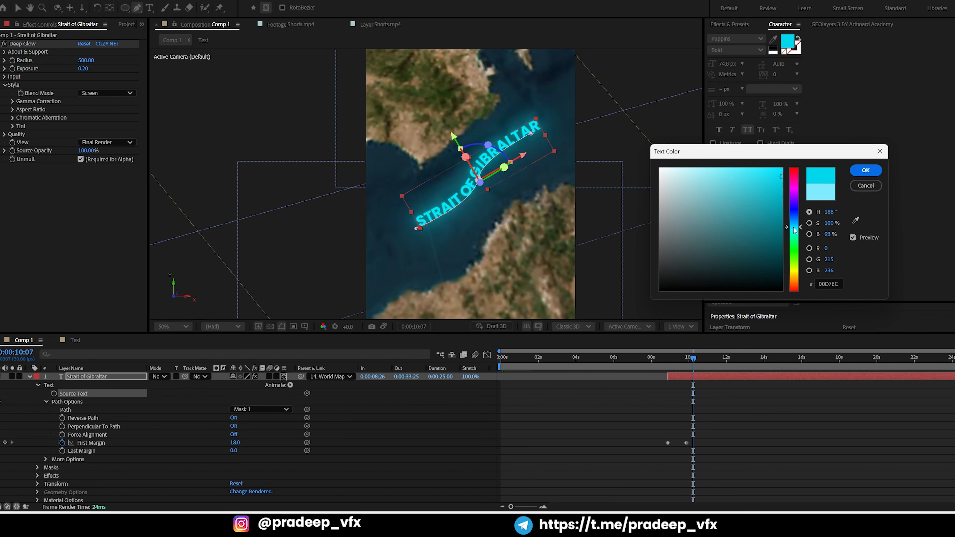
left_click(866, 170)
Preview the recoloured text sliding along its path from 0:00:09:00 and save the project
left_click(696, 403)
left_click(670, 365)
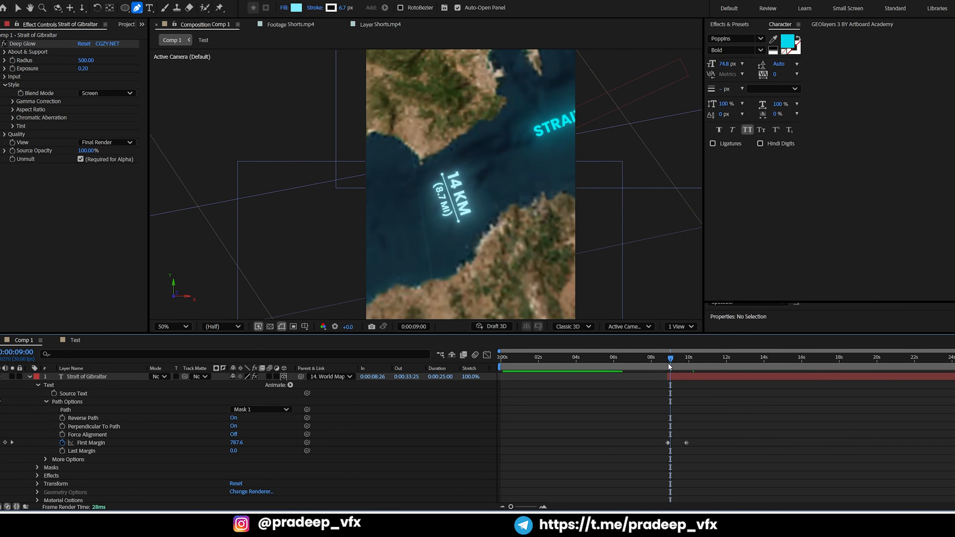
key("space")
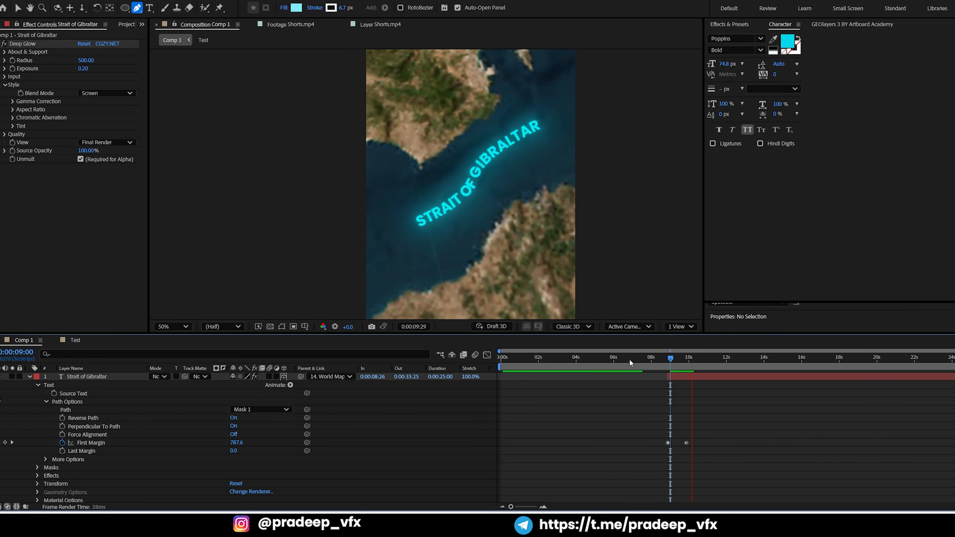
key("ctrl+s")
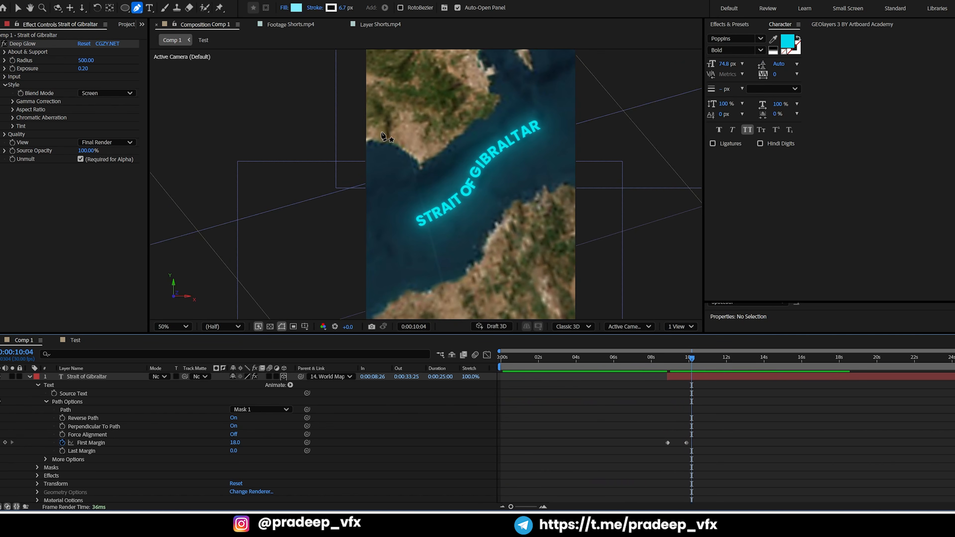
Using the reference video to find the timing, keyframe the World Mapcomp's Latitude, Longitude, Zoom, Bearing and Pitch at 0:00:12:14
left_click(390, 25)
left_click_drag(660, 353, 736, 360)
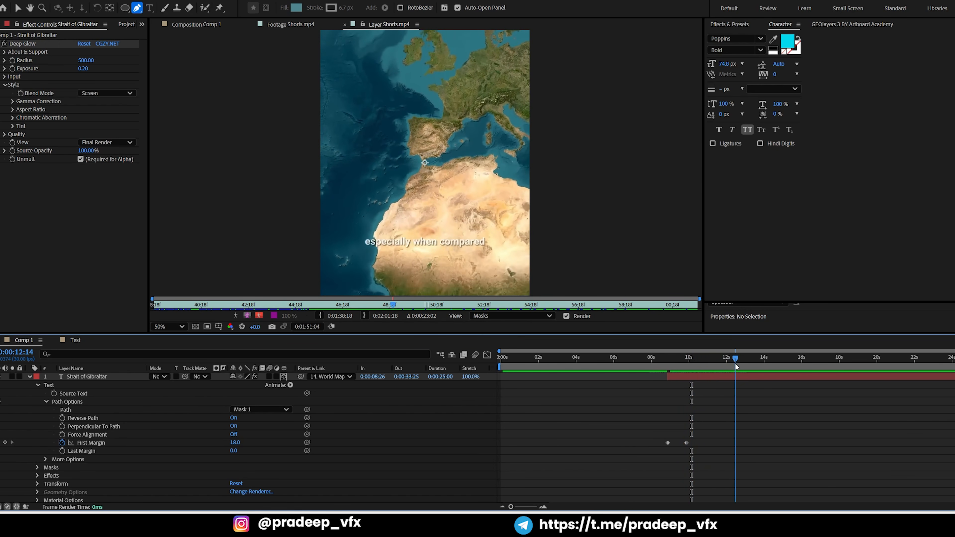
left_click(220, 24)
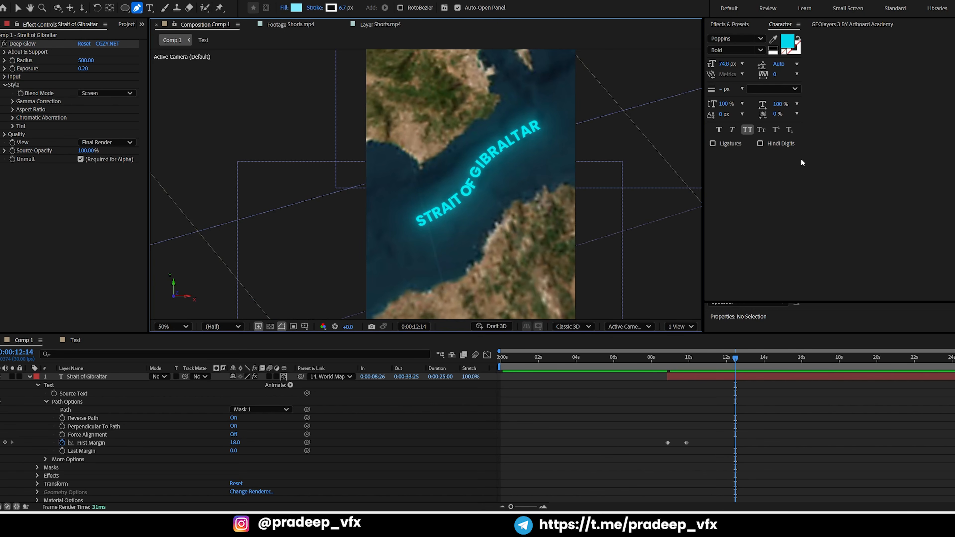
key("grave")
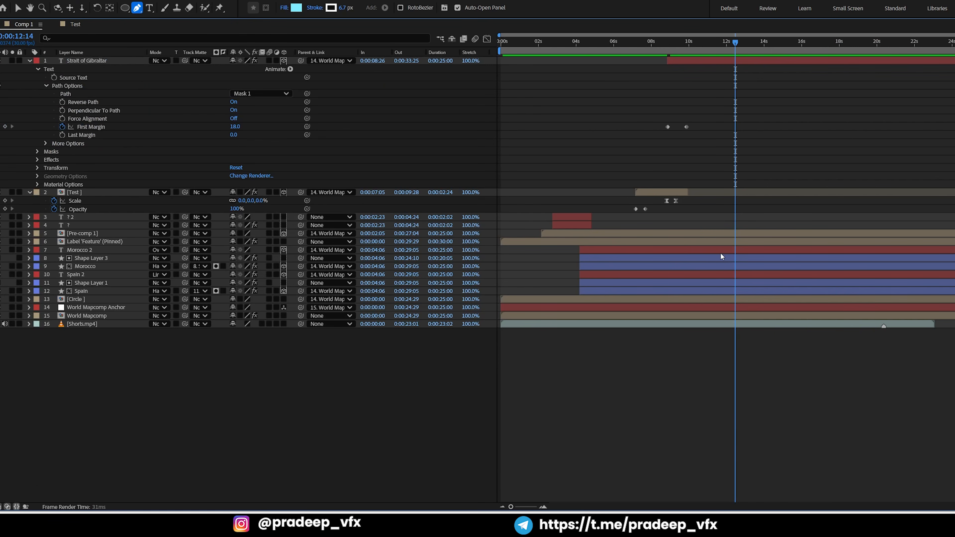
left_click(706, 301)
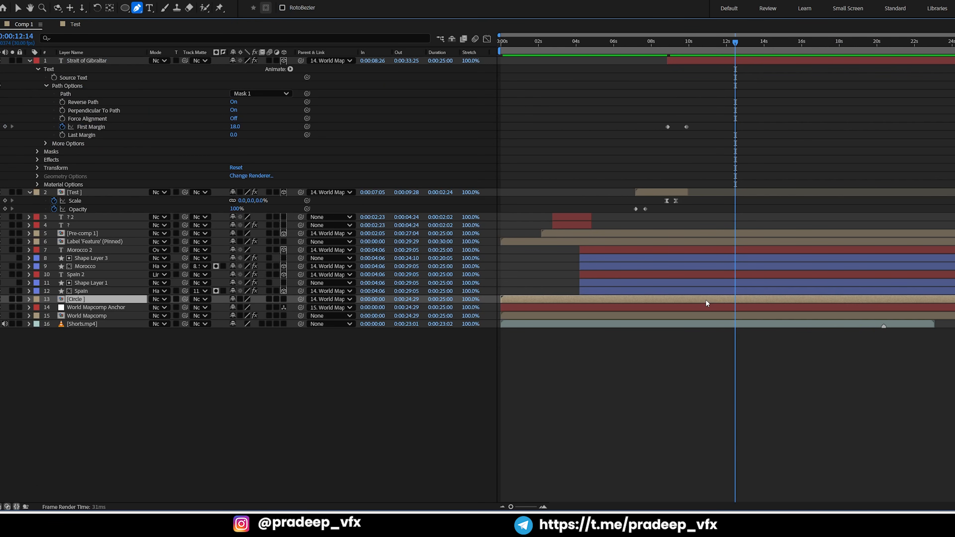
left_click(701, 316)
key("u")
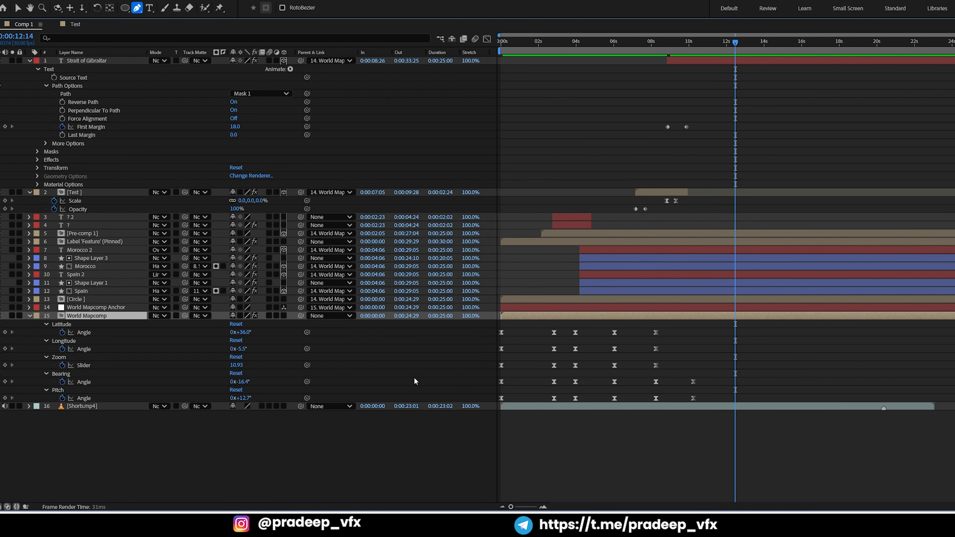
left_click(5, 332)
left_click(5, 349)
left_click(5, 365)
left_click(5, 382)
left_click(5, 399)
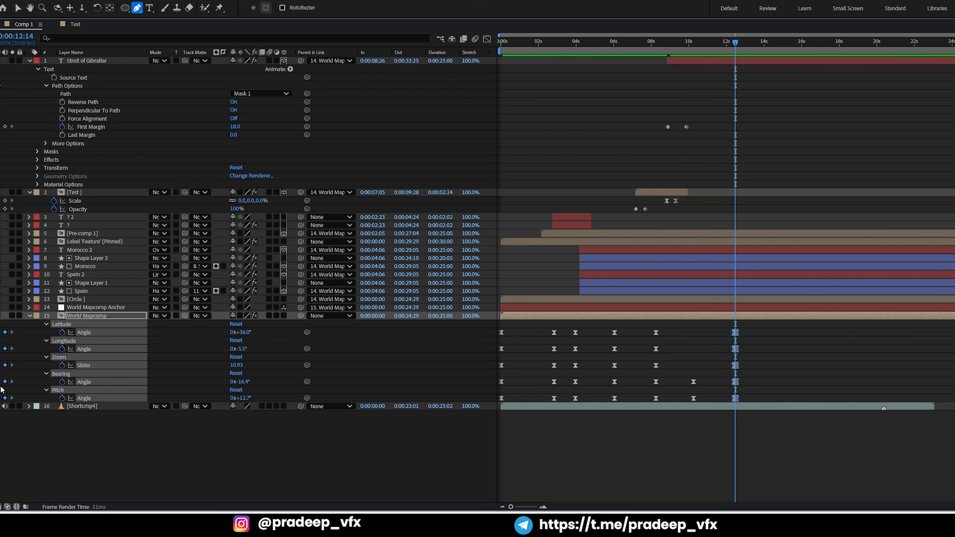
Add holding keyframes for the World Mapcomp's Zoom, Latitude and Longitude at 0:00:10:07
key("j")
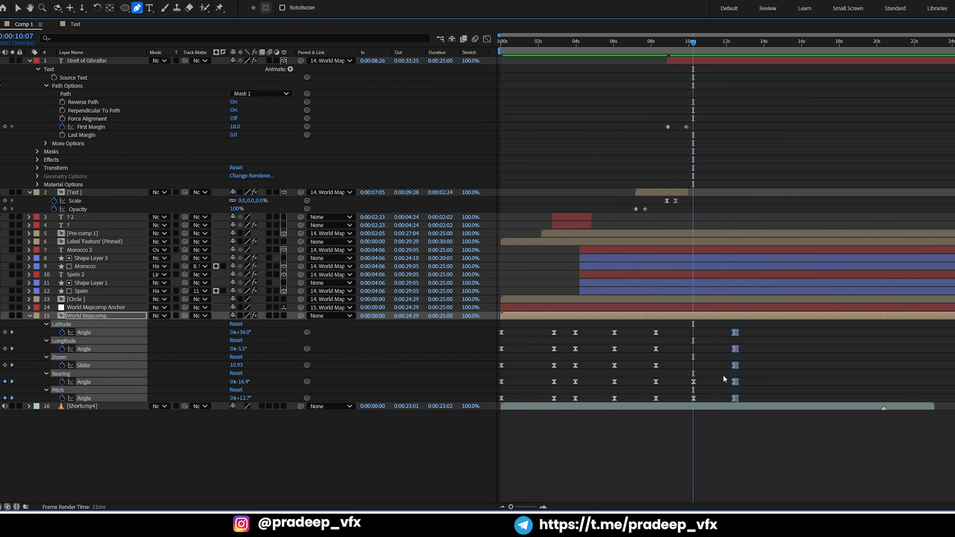
left_click(5, 365)
left_click(5, 333)
left_click(5, 348)
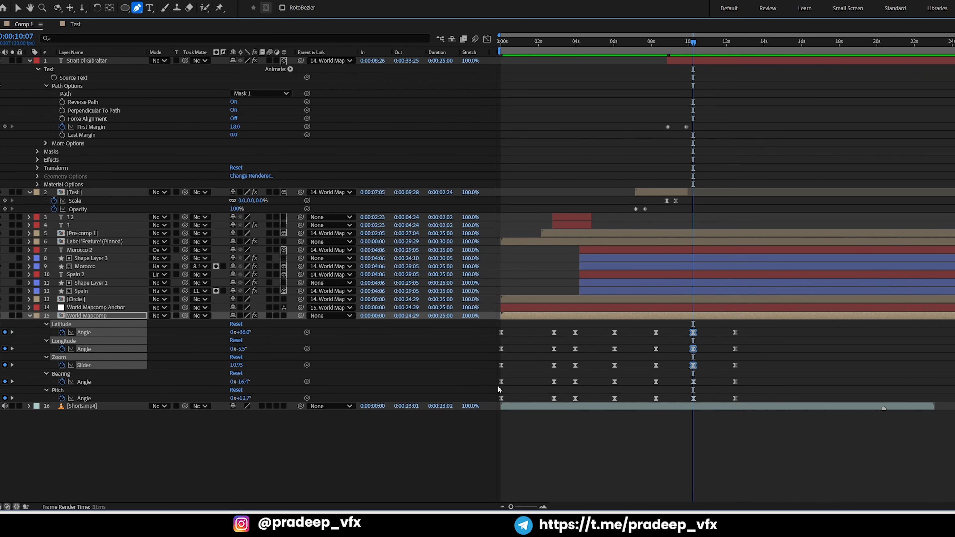
Zoom the World Mapcomp out to 6.30 at 0:00:12:14 using the GEOlayers map
key("k")
key("grave")
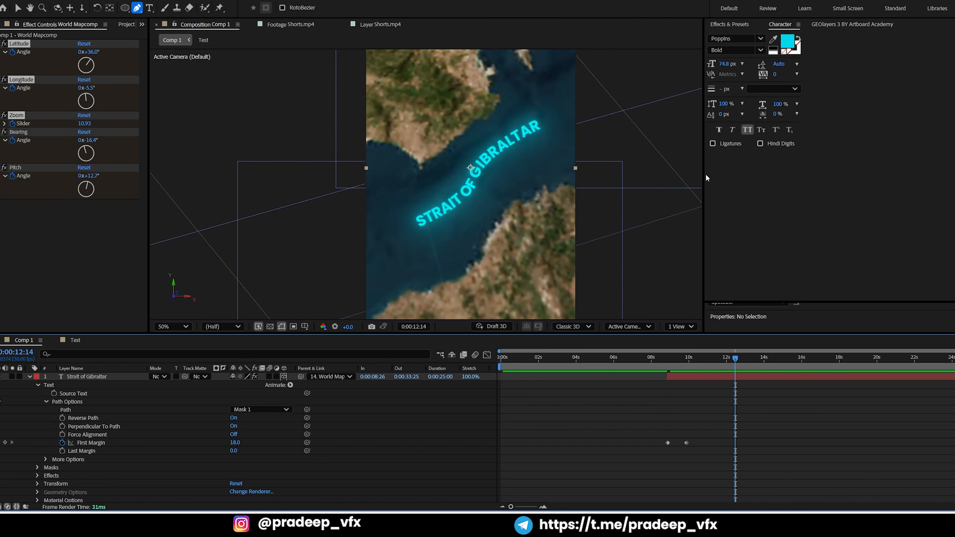
left_click(852, 24)
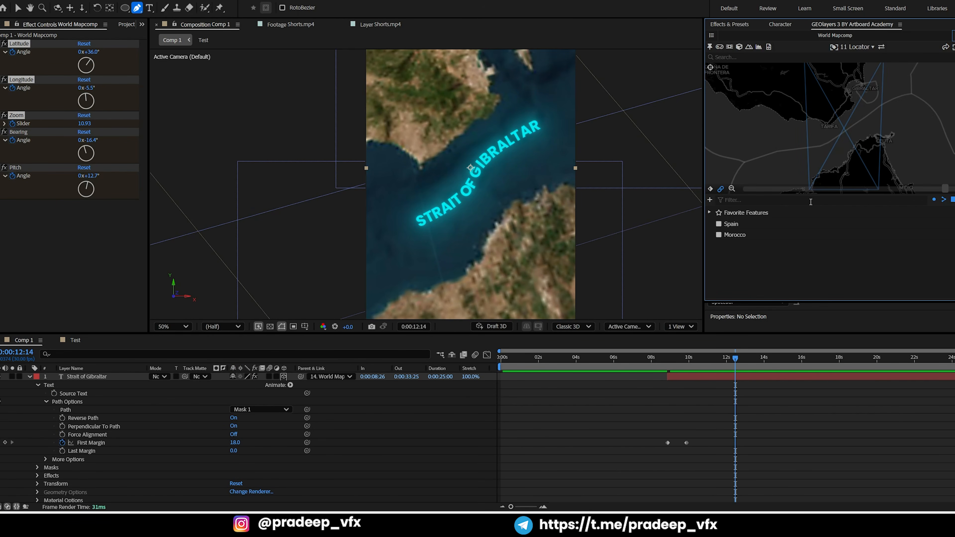
left_click_drag(939, 194, 777, 187)
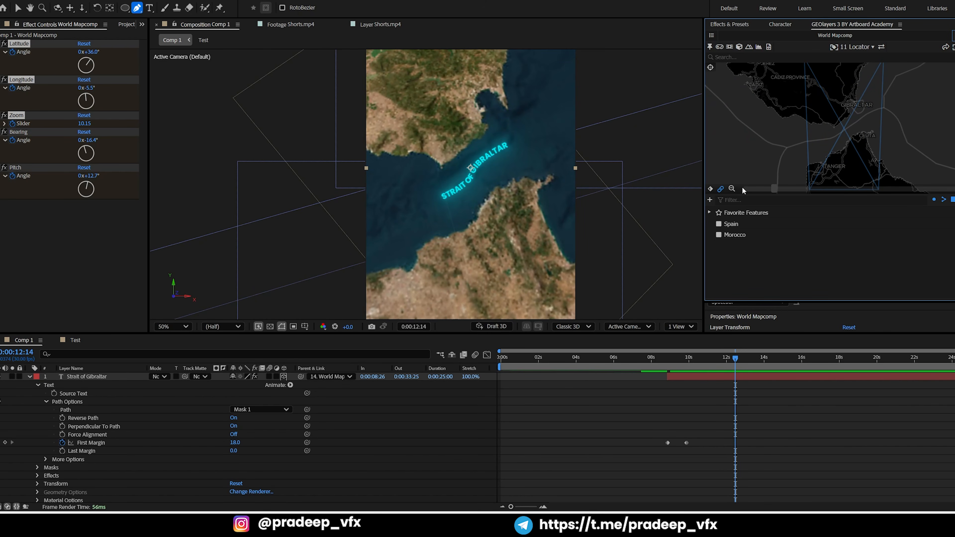
left_click(732, 189)
left_click(734, 188)
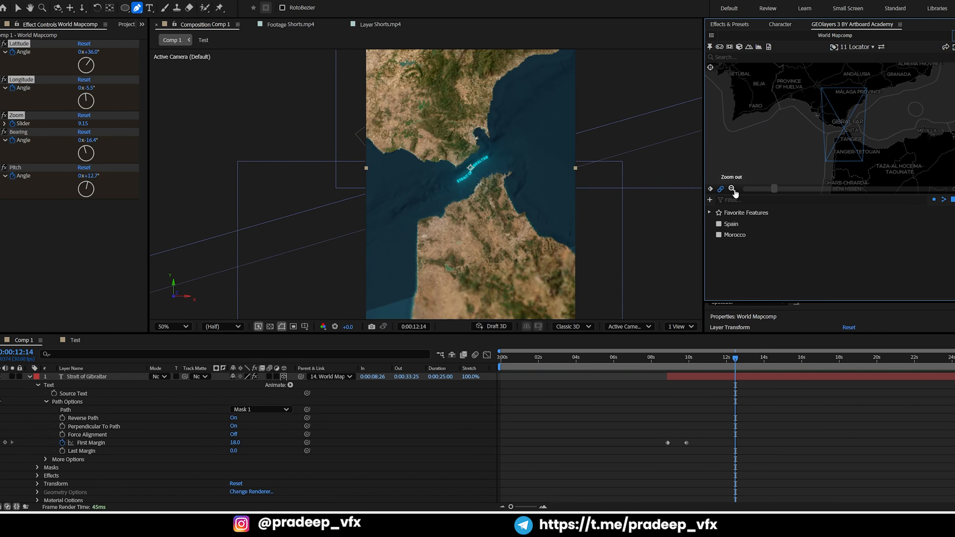
left_click(733, 188)
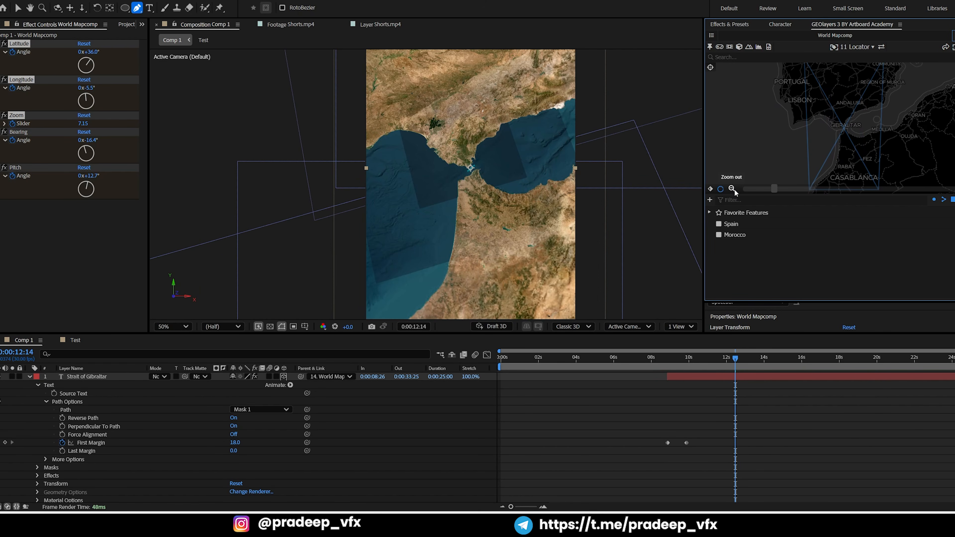
left_click(734, 189)
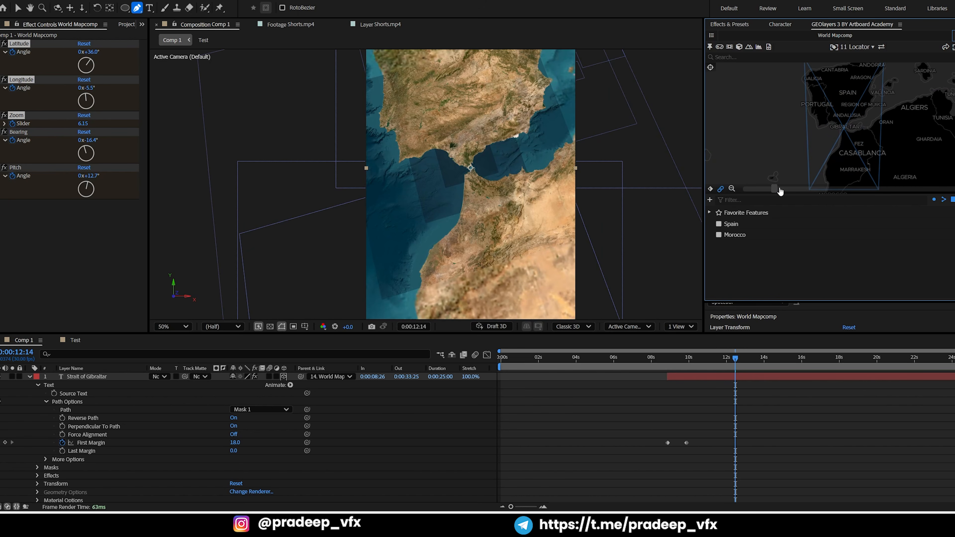
left_click_drag(774, 189, 807, 188)
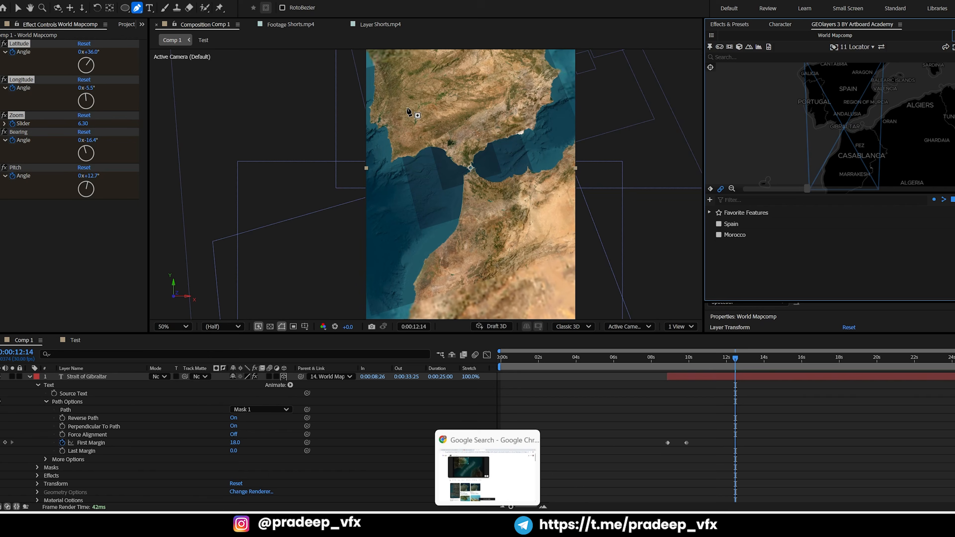
Examine the reference video's zoom-out and Channel Tunnel shots up to 0:00:15:07, then go back to 0:00:11:25
left_click(380, 24)
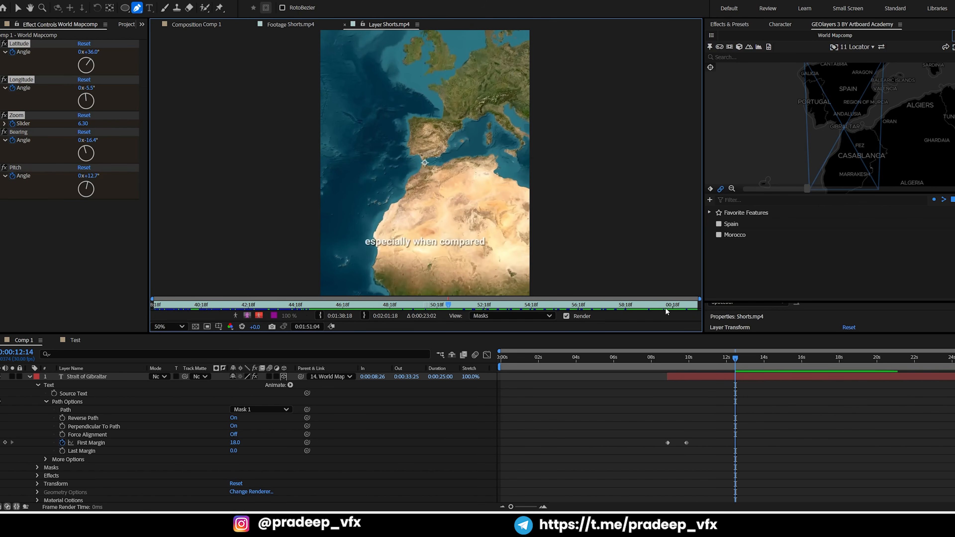
left_click(750, 358)
left_click_drag(751, 358, 787, 358)
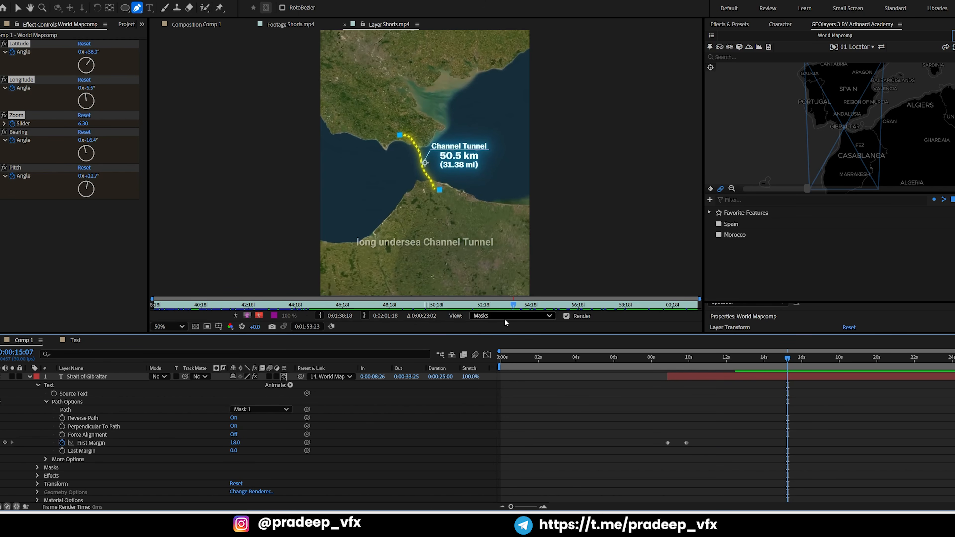
left_click(669, 359)
left_click_drag(669, 358, 696, 358)
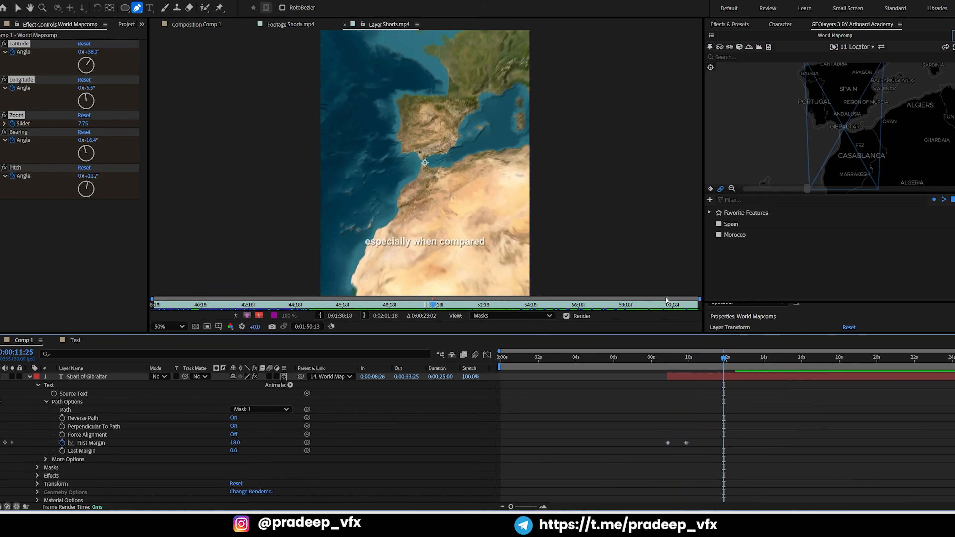
Enlarge the Comp 1 timeline to show its full layer stack
key("grave")
key("grave")
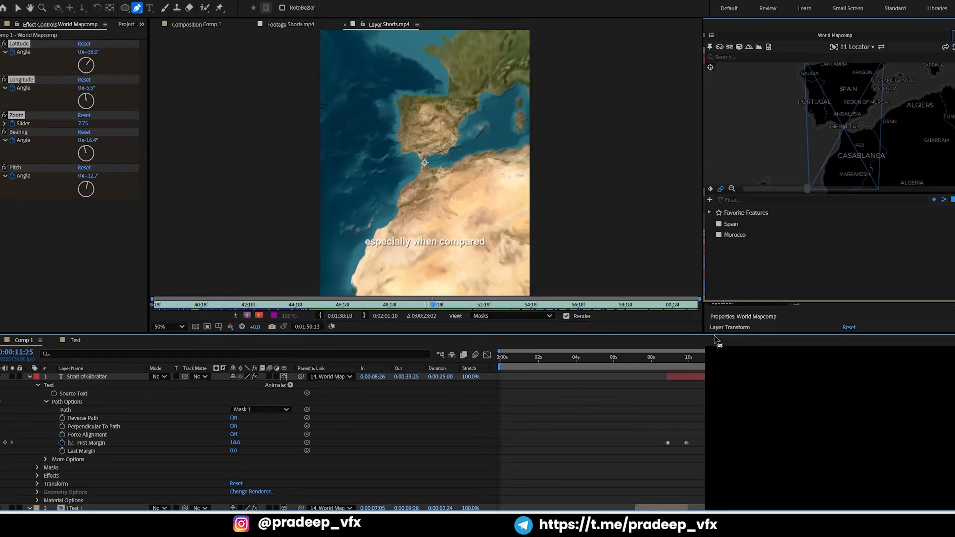
key("grave")
key("grave")
key("grave")
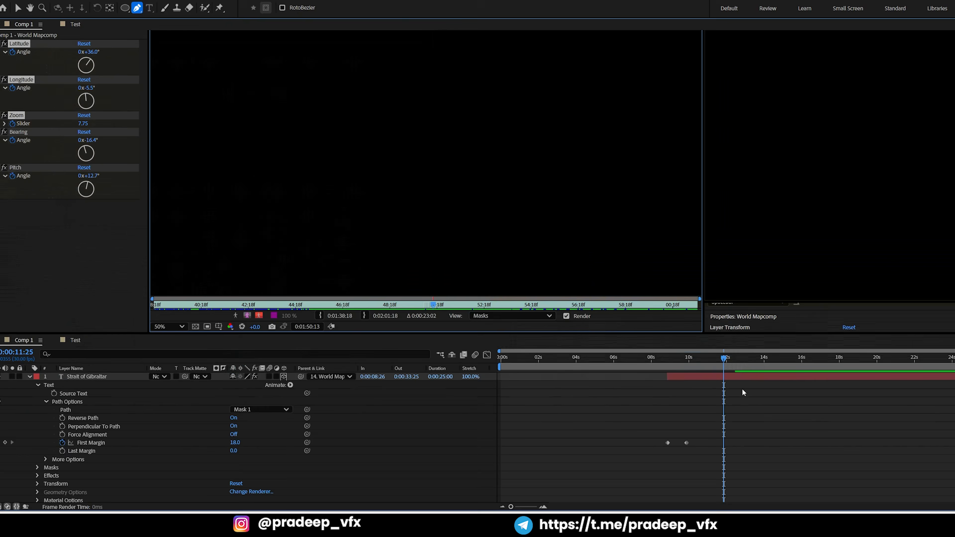